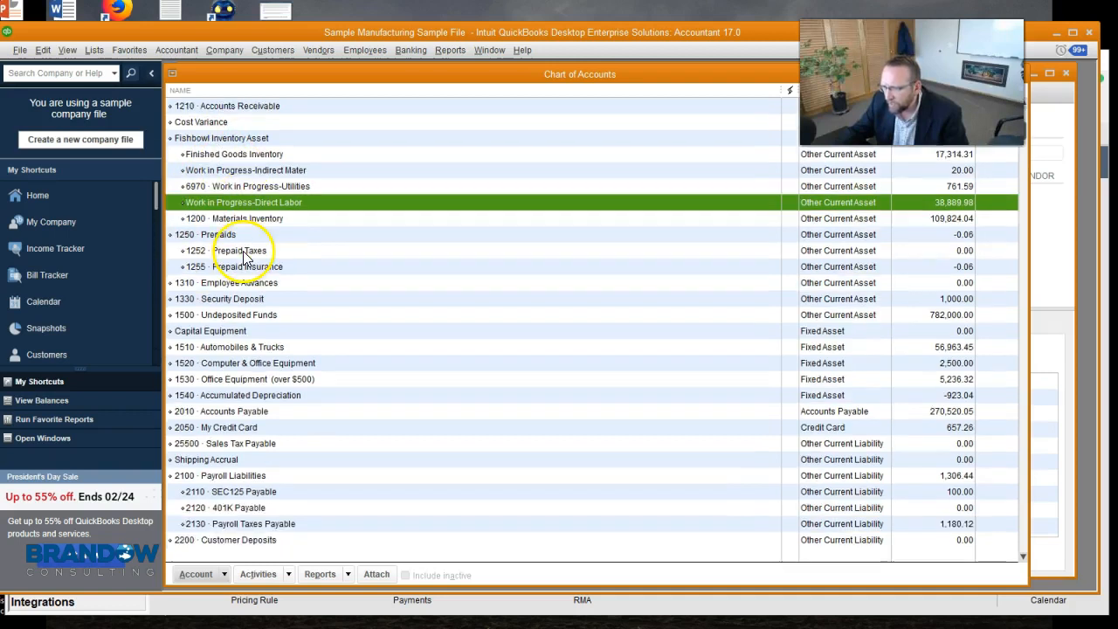
# Step: Examine the account numbers throughout the chart of accounts, comparing asset, liability, equity, income and expense accounts, including Materials Inventory
pyautogui.scroll(-7, 231, 258)
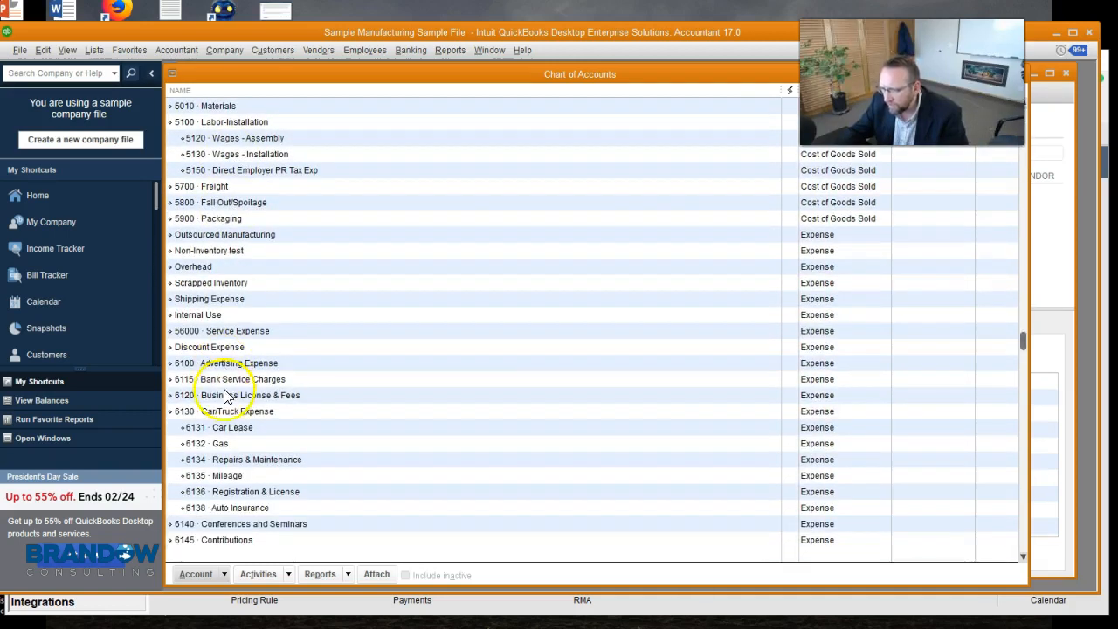
pyautogui.scroll(-2, 226, 412)
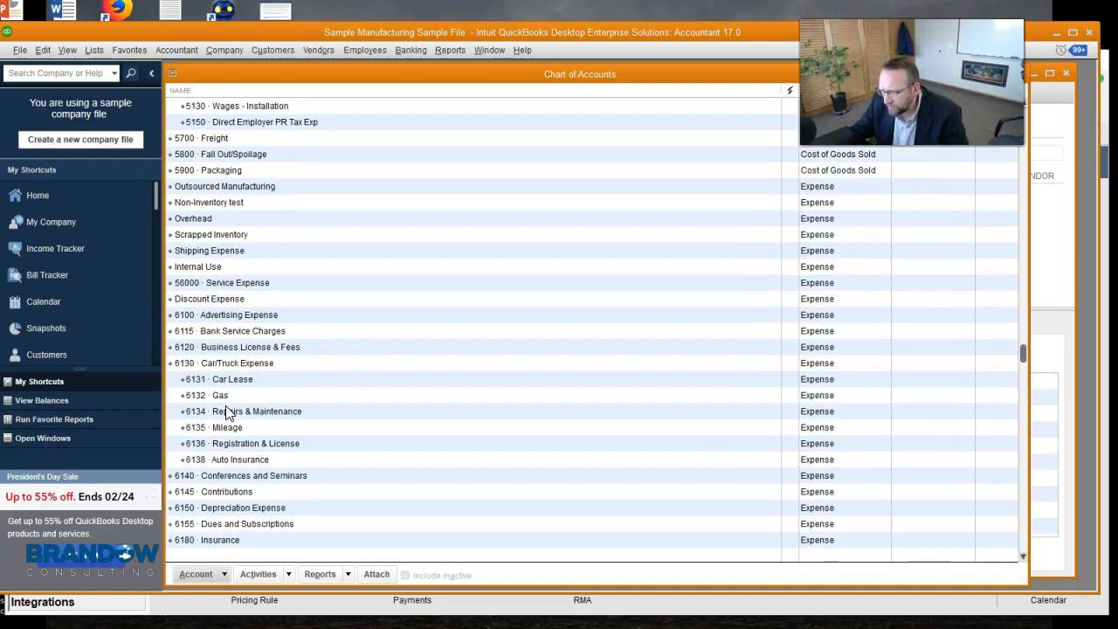
pyautogui.scroll(-1, 226, 420)
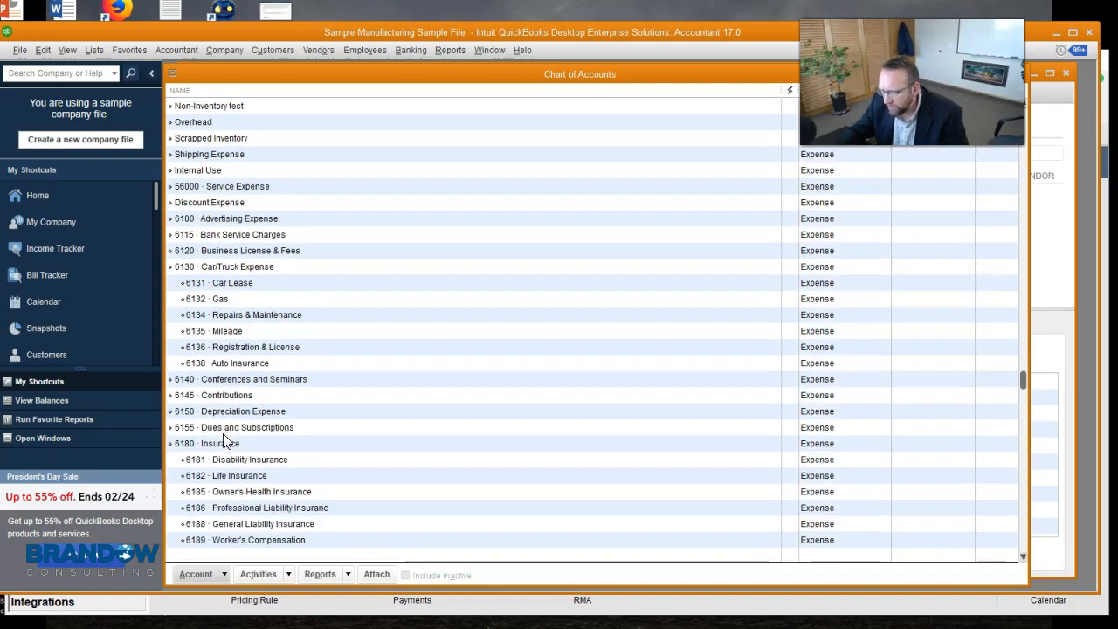
pyautogui.scroll(-1, 225, 438)
pyautogui.scroll(6, 223, 517)
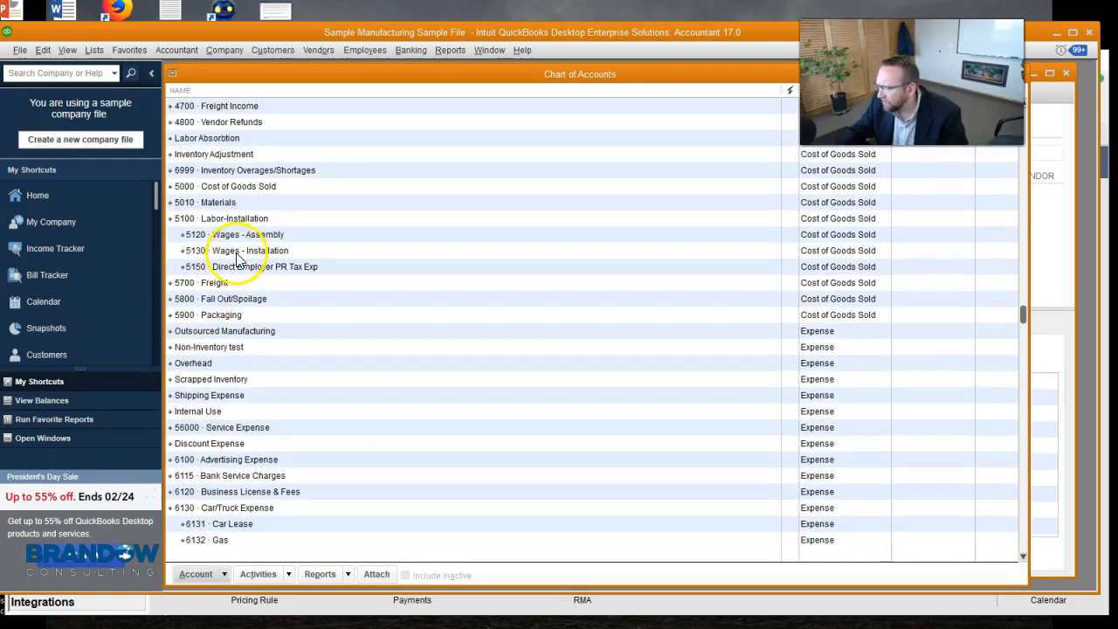
pyautogui.scroll(-4, 250, 426)
pyautogui.scroll(-4, 249, 432)
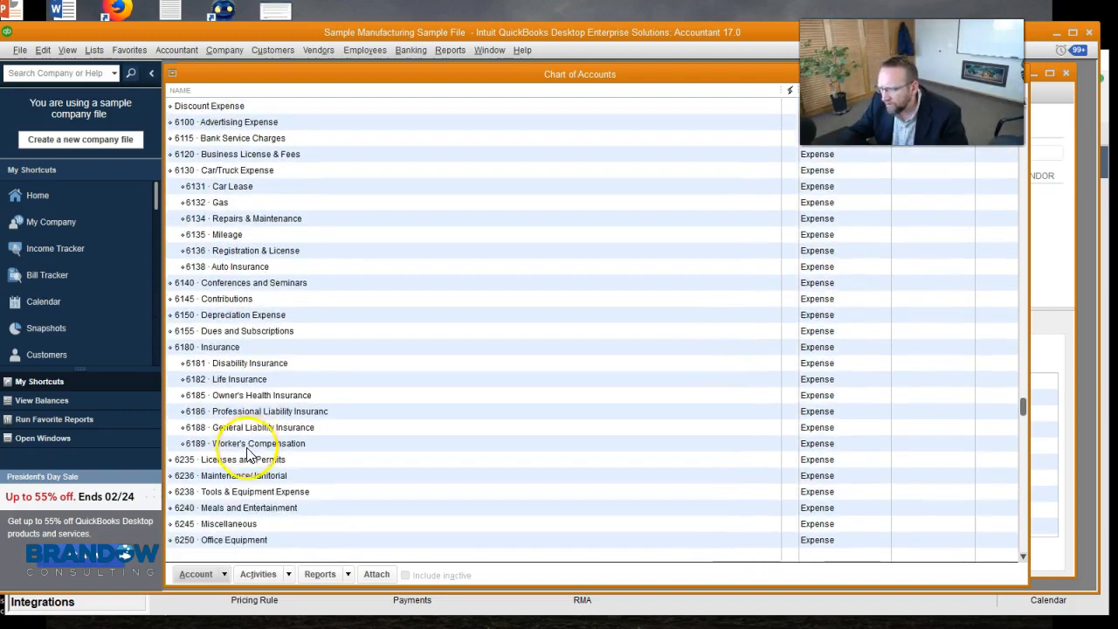
pyautogui.scroll(8, 247, 454)
pyautogui.scroll(7, 246, 455)
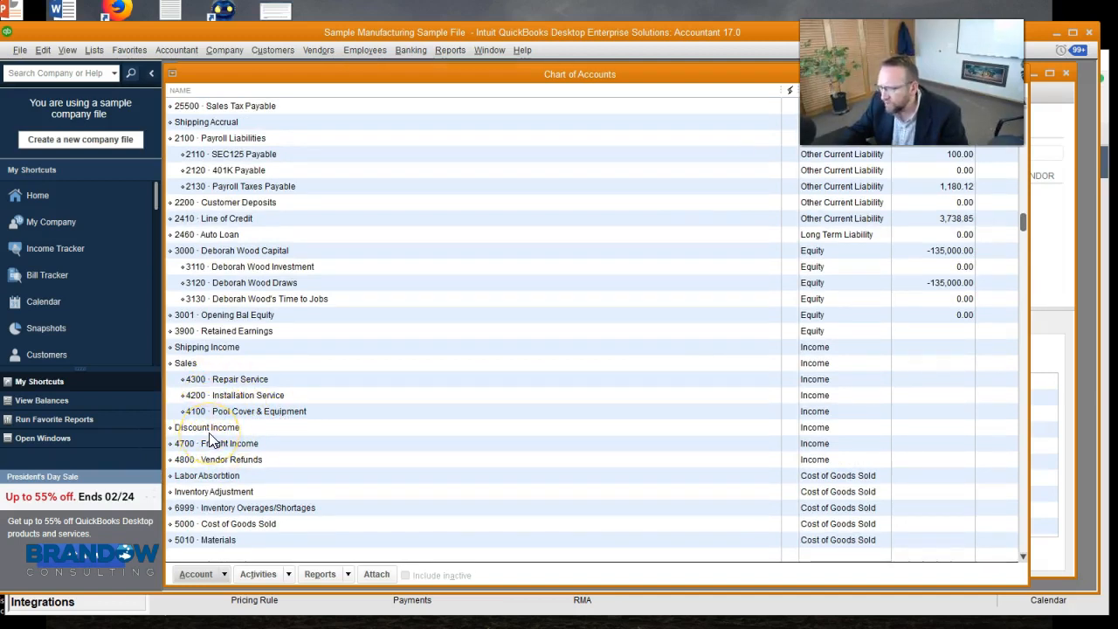
pyautogui.scroll(3, 210, 441)
pyautogui.scroll(2, 210, 441)
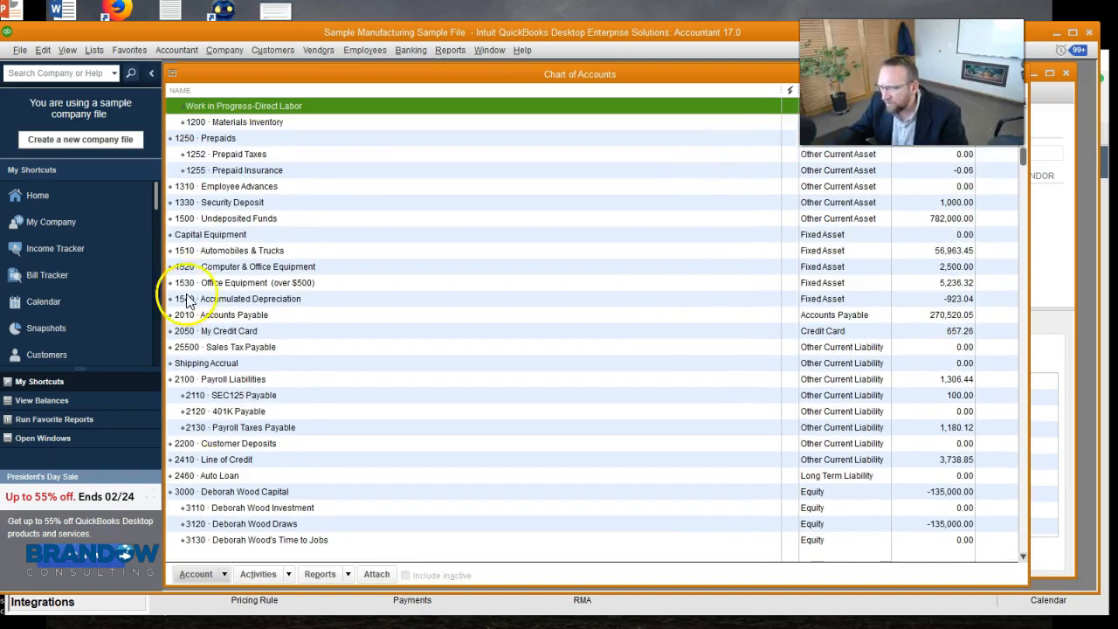
pyautogui.scroll(-1, 245, 419)
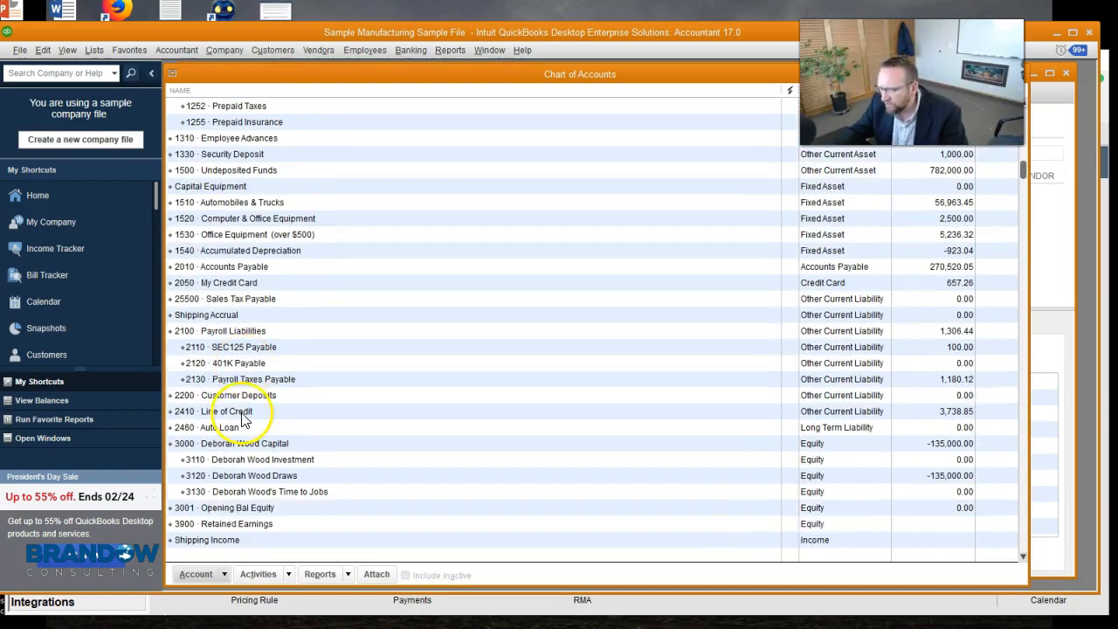
pyautogui.scroll(-5, 240, 385)
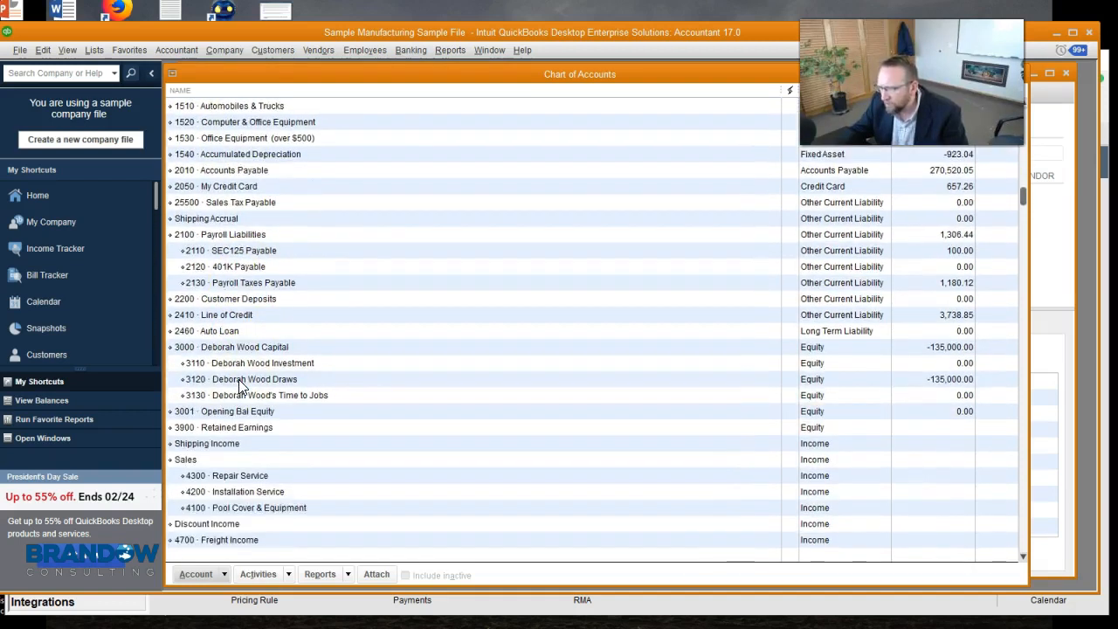
pyautogui.scroll(7, 240, 385)
pyautogui.scroll(1, 239, 379)
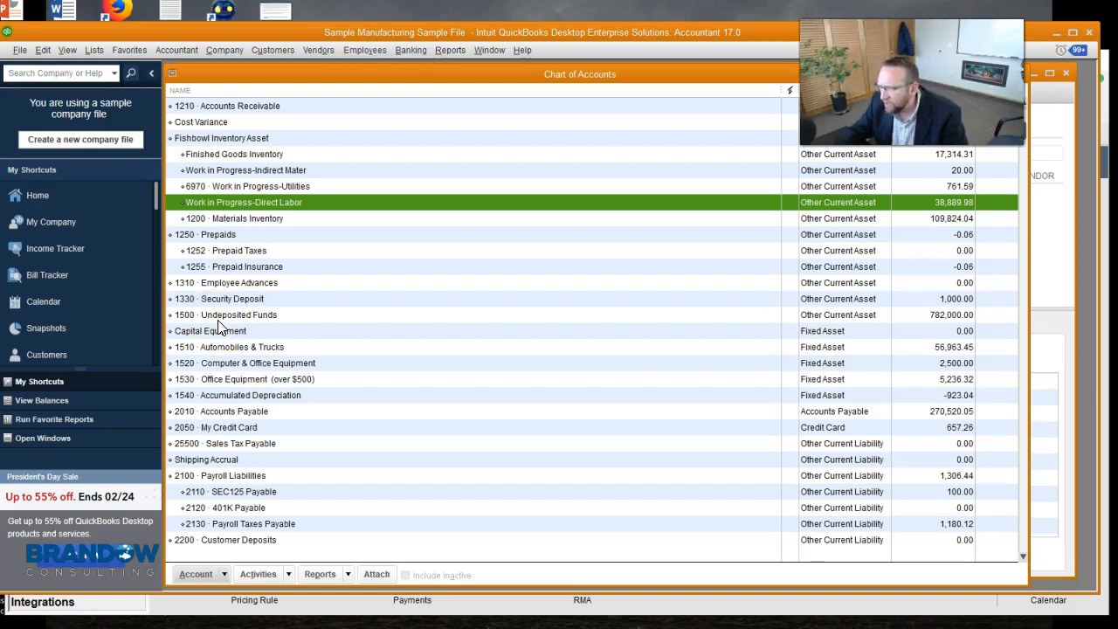
pyautogui.scroll(1, 219, 326)
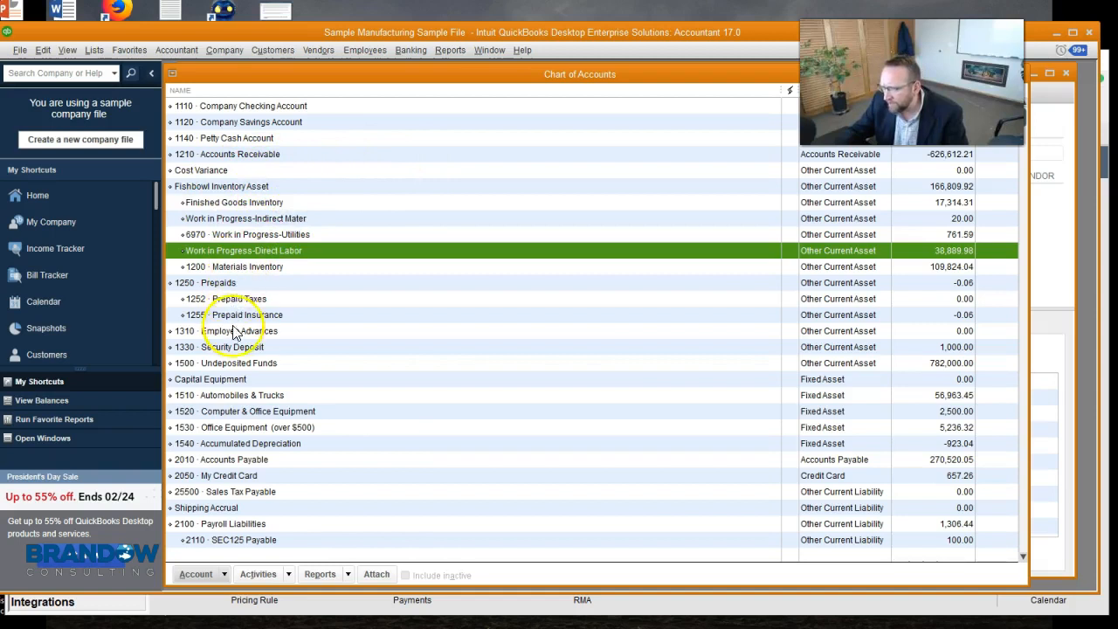
pyautogui.click(210, 265)
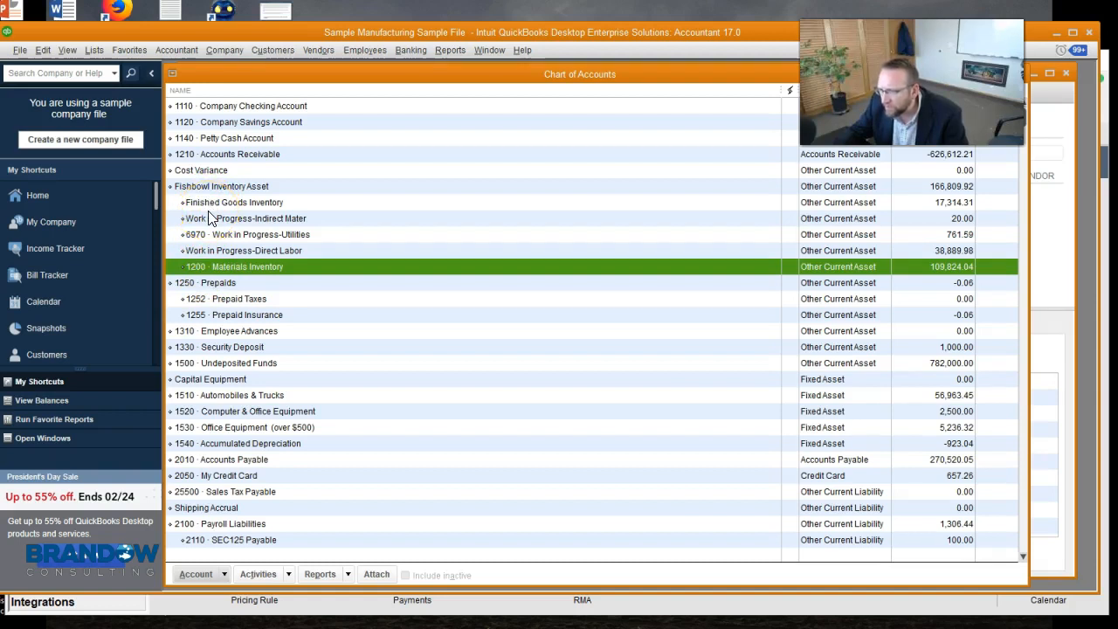
# Step: Assign number 1220 to the Fishbowl Inventory Asset account and save it
pyautogui.click(222, 187)
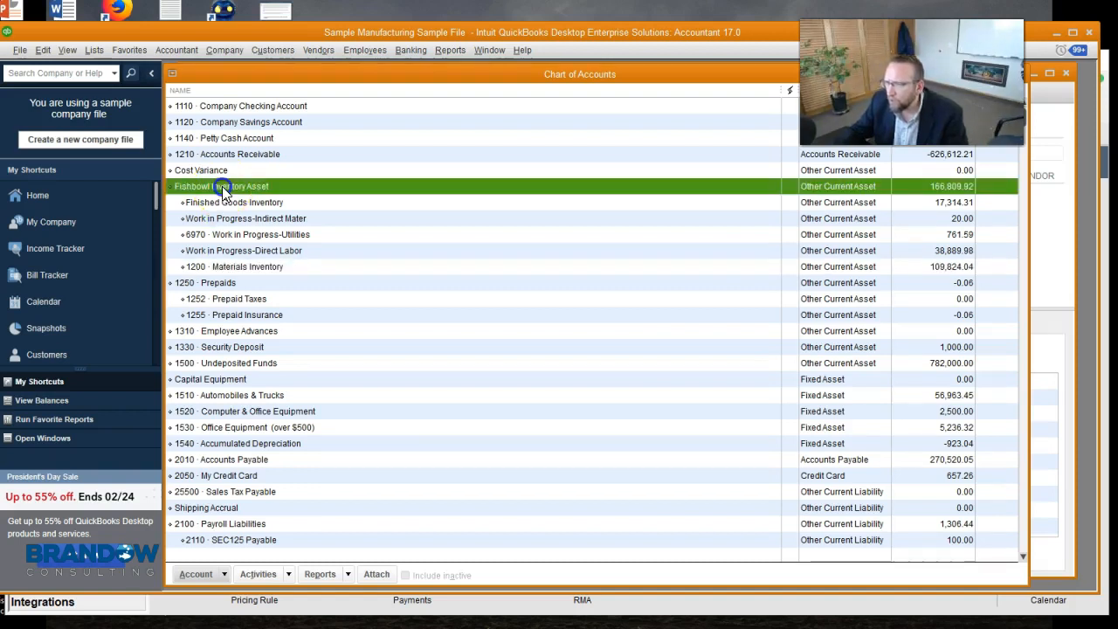
pyautogui.rightClick(222, 187)
pyautogui.click(247, 247)
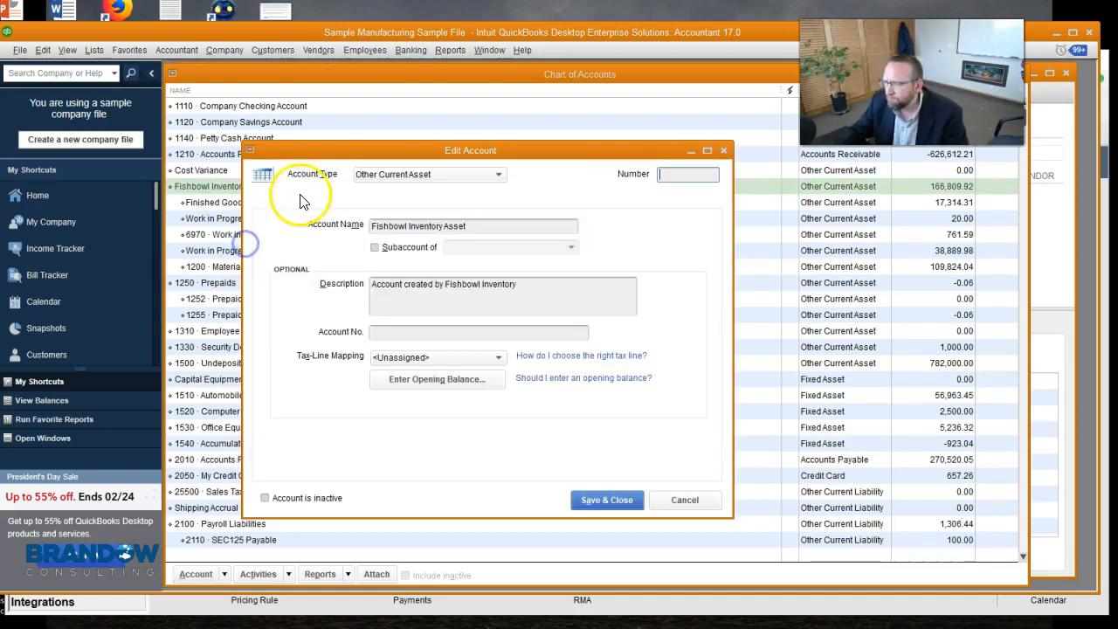
pyautogui.click(677, 175)
pyautogui.write('1220')
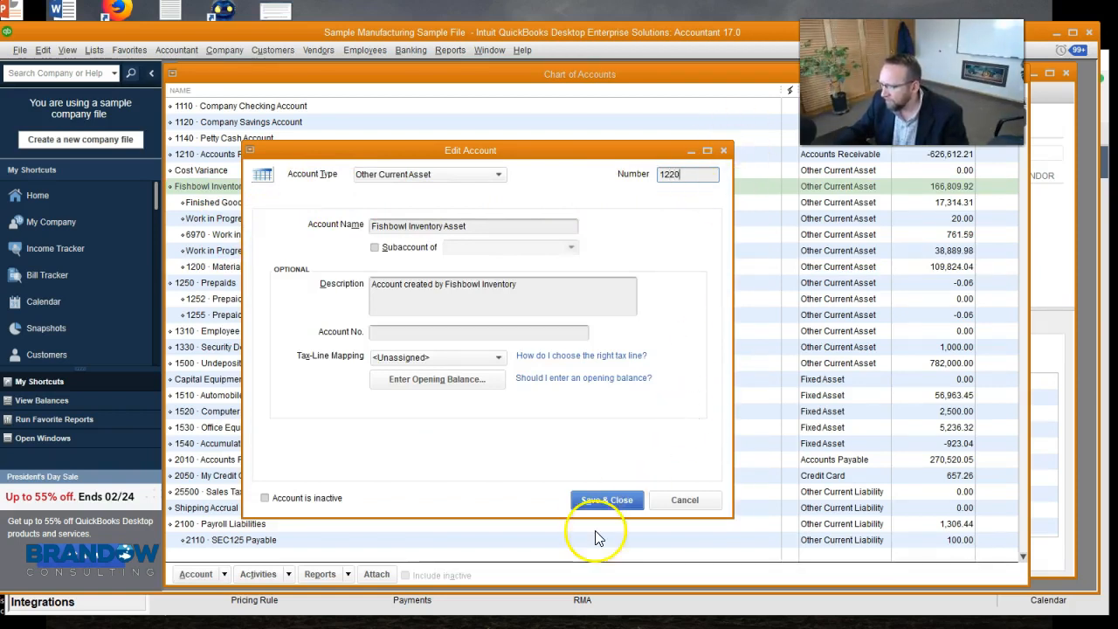
pyautogui.click(596, 500)
# Step: Assign number 1221 to the Finished Goods Inventory subaccount and save it
pyautogui.click(210, 202)
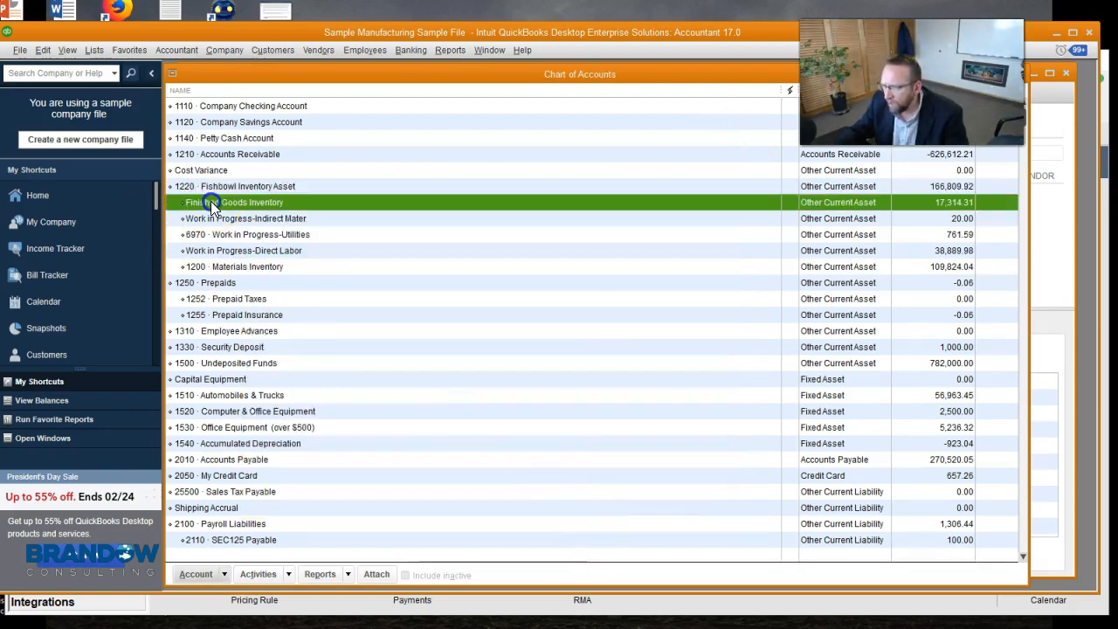
pyautogui.rightClick(211, 202)
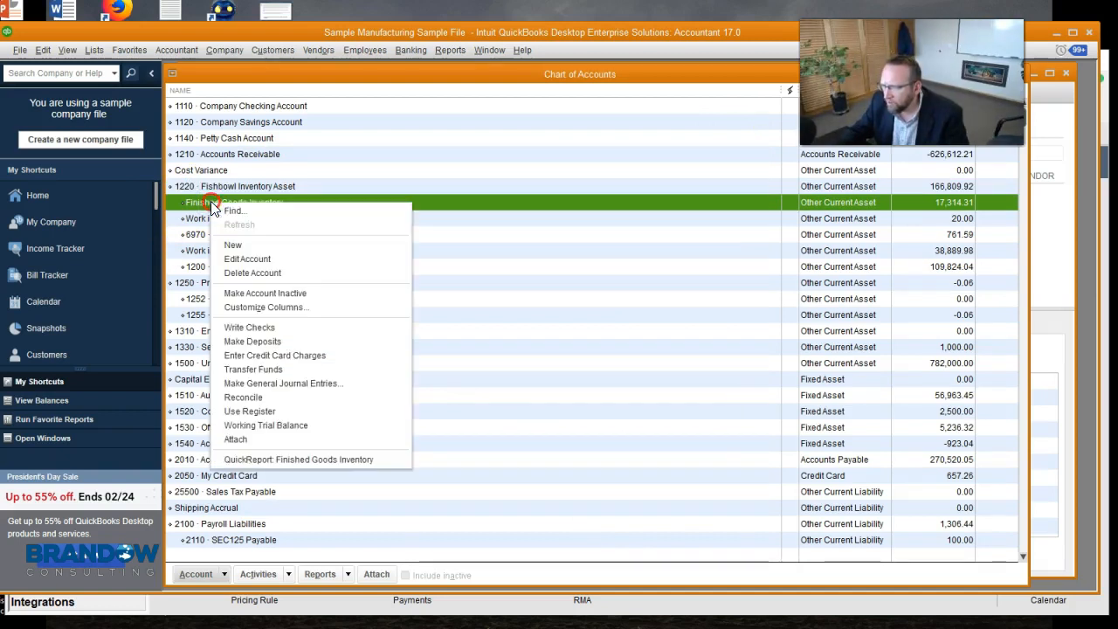
pyautogui.click(245, 258)
pyautogui.click(670, 176)
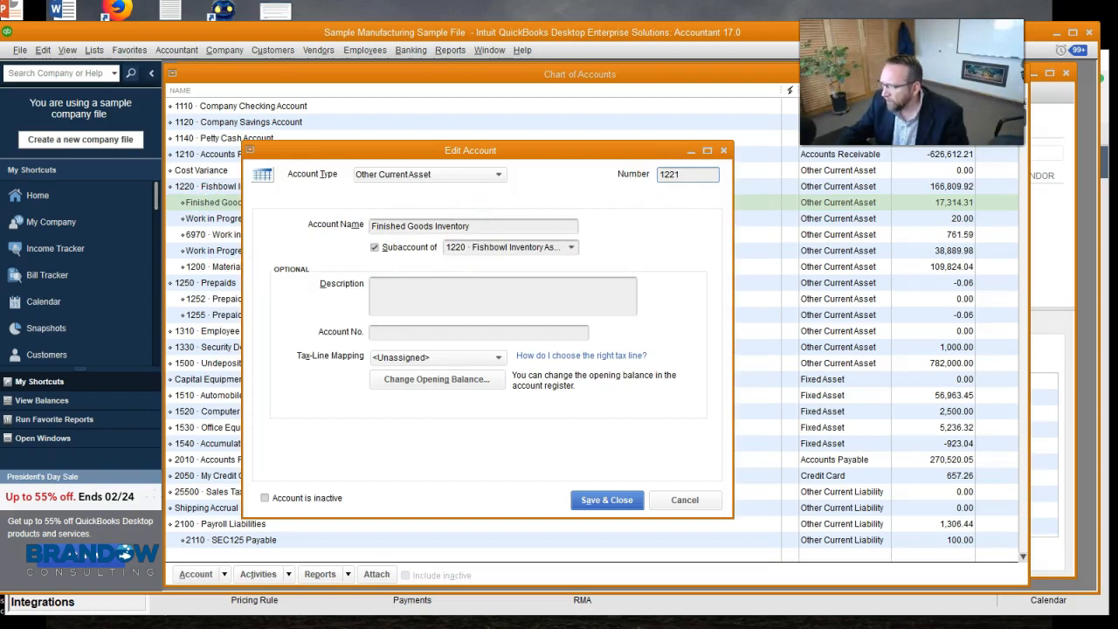
pyautogui.click(608, 500)
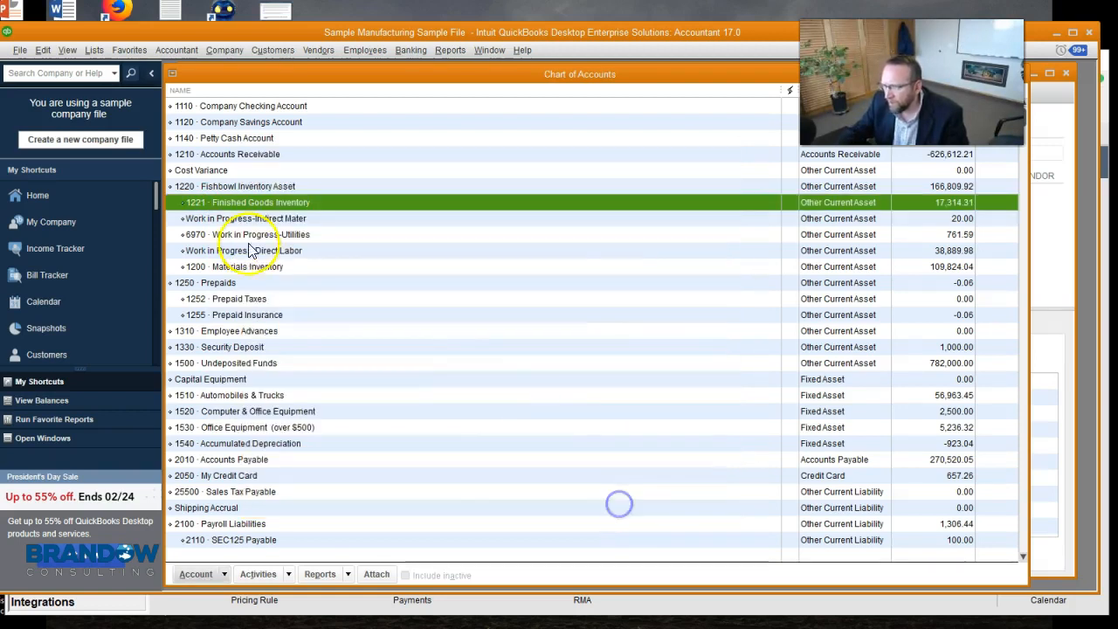
# Step: Assign number 1222 to the Work in Progress-Indirect Mater subaccount and save it
pyautogui.rightClick(210, 223)
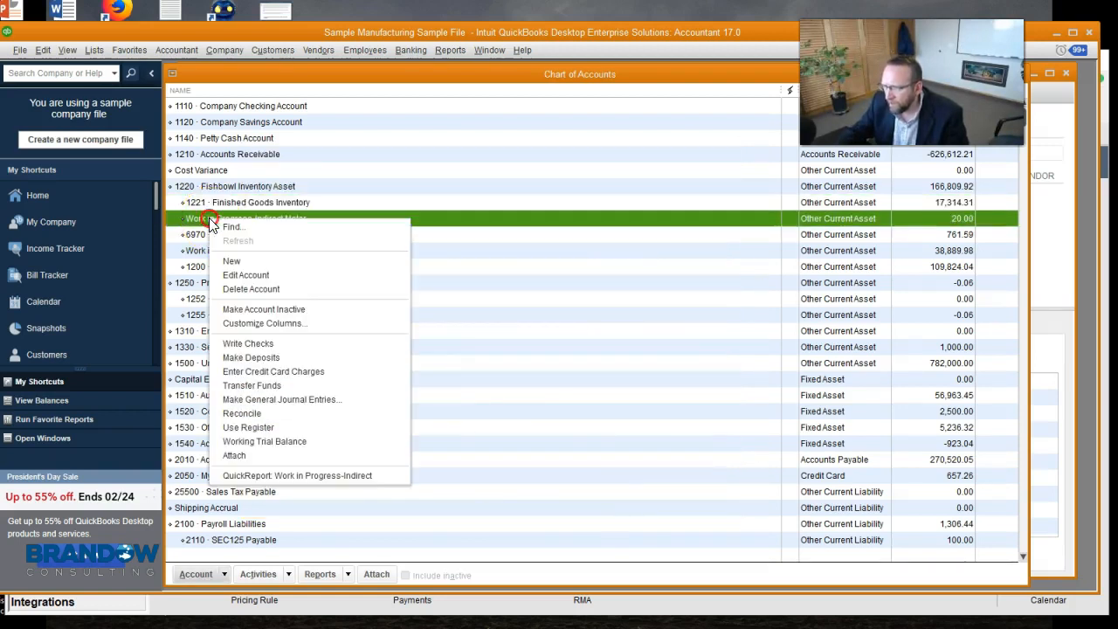
pyautogui.click(244, 278)
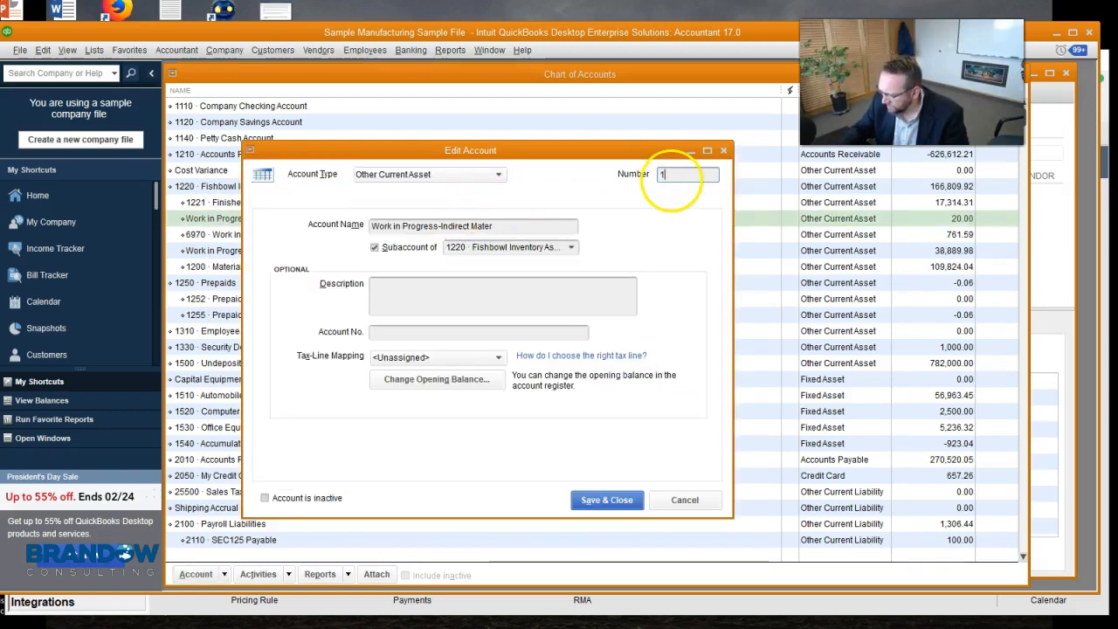
pyautogui.write('1222')
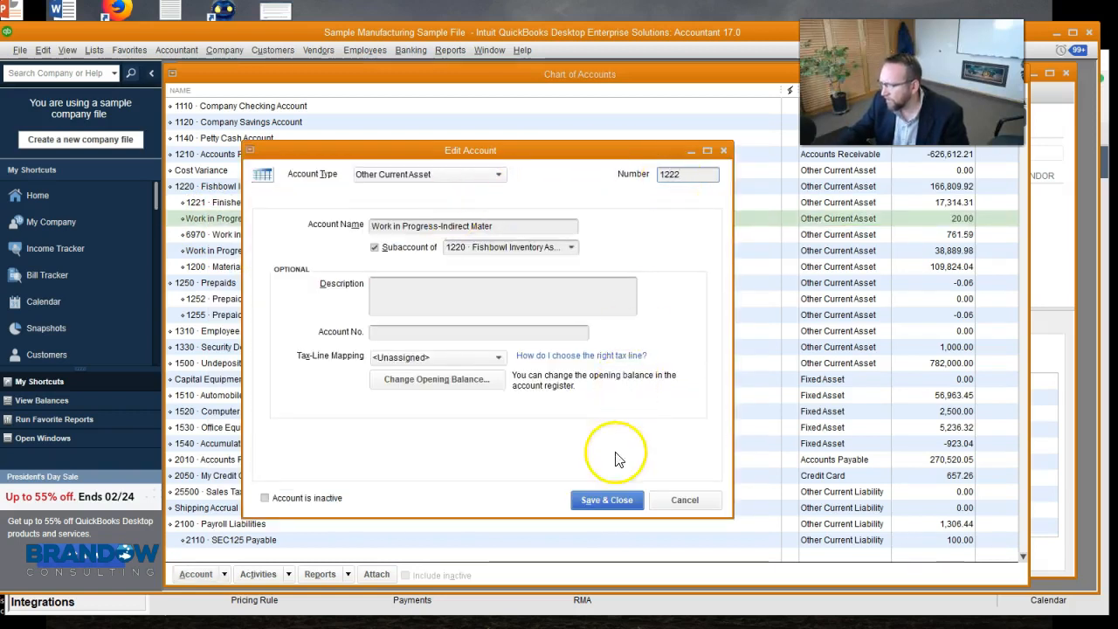
pyautogui.click(606, 499)
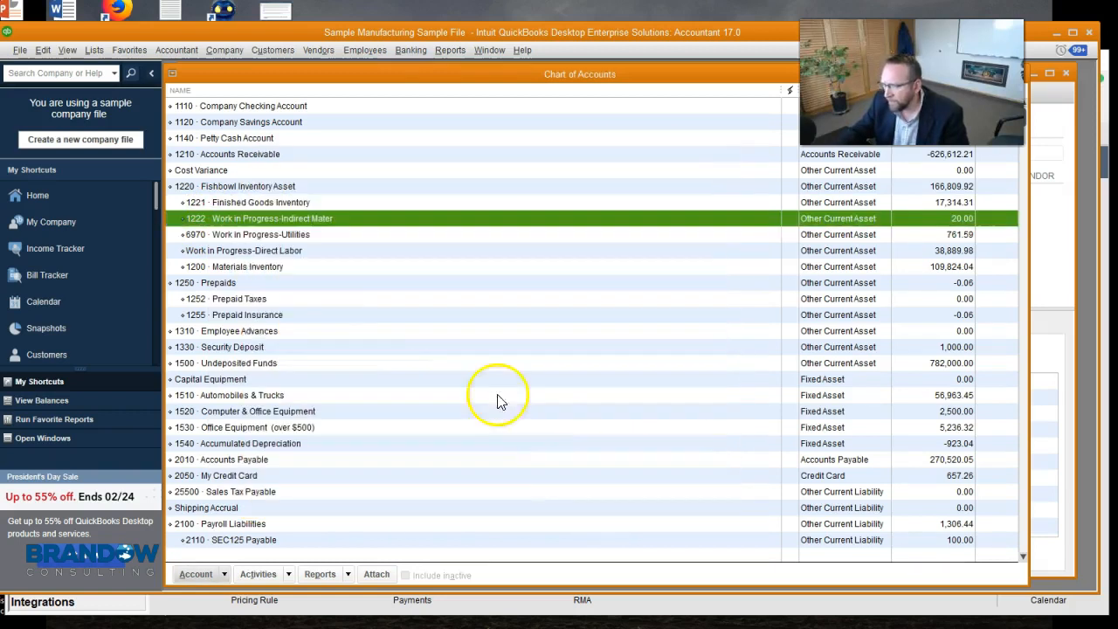
# Step: Change the Work in Progress-Utilities subaccount's number to 1223 and save it
pyautogui.doubleClick(210, 234)
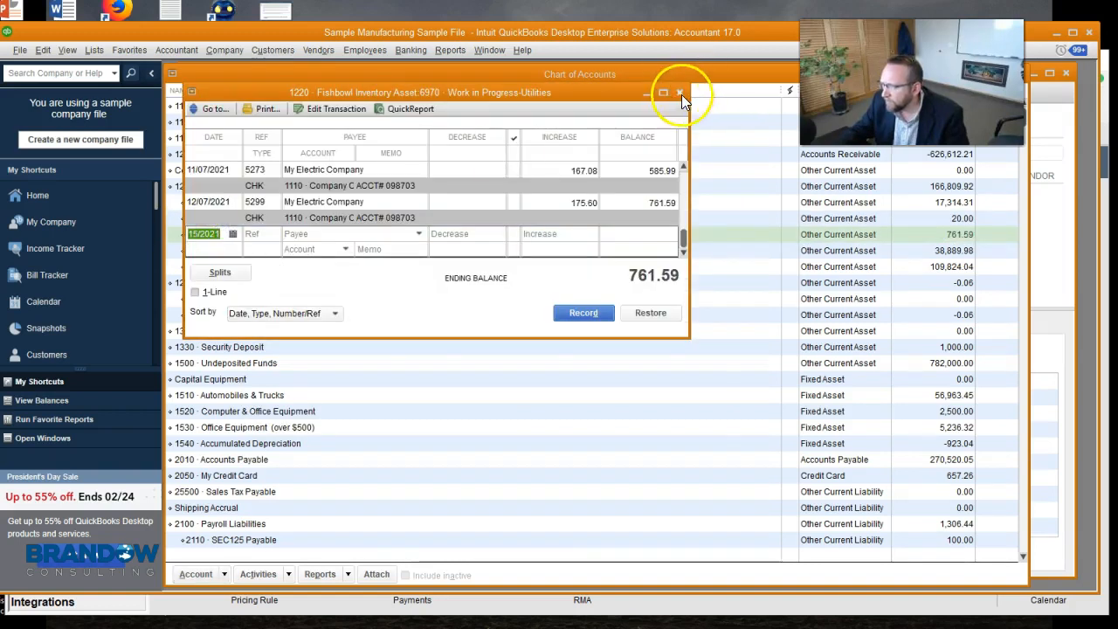
pyautogui.click(678, 93)
pyautogui.rightClick(222, 234)
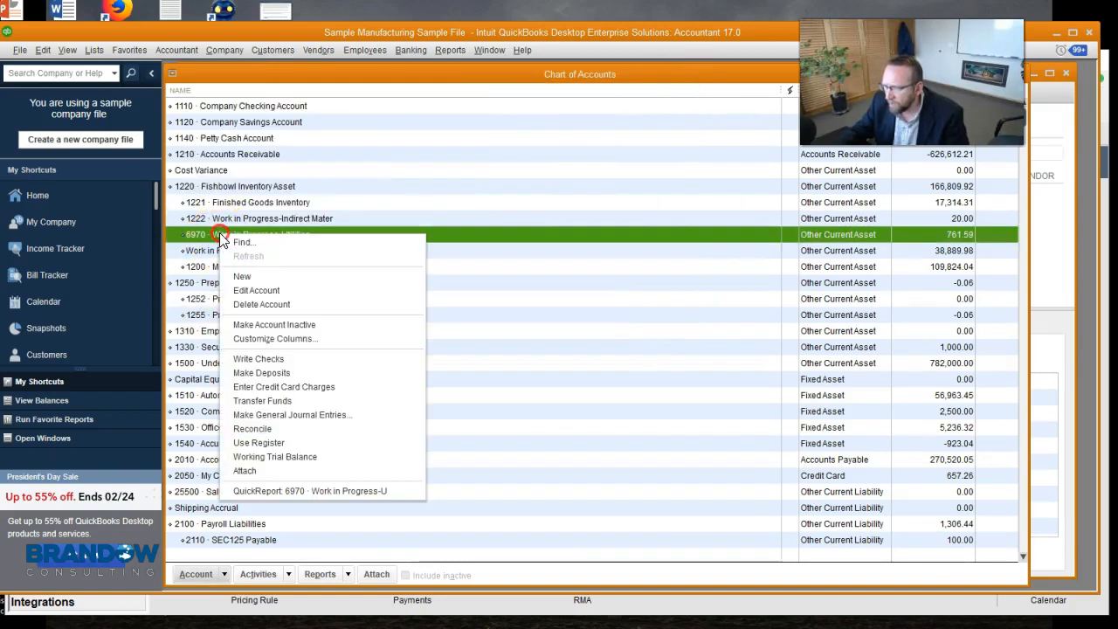
pyautogui.click(245, 290)
pyautogui.doubleClick(699, 175)
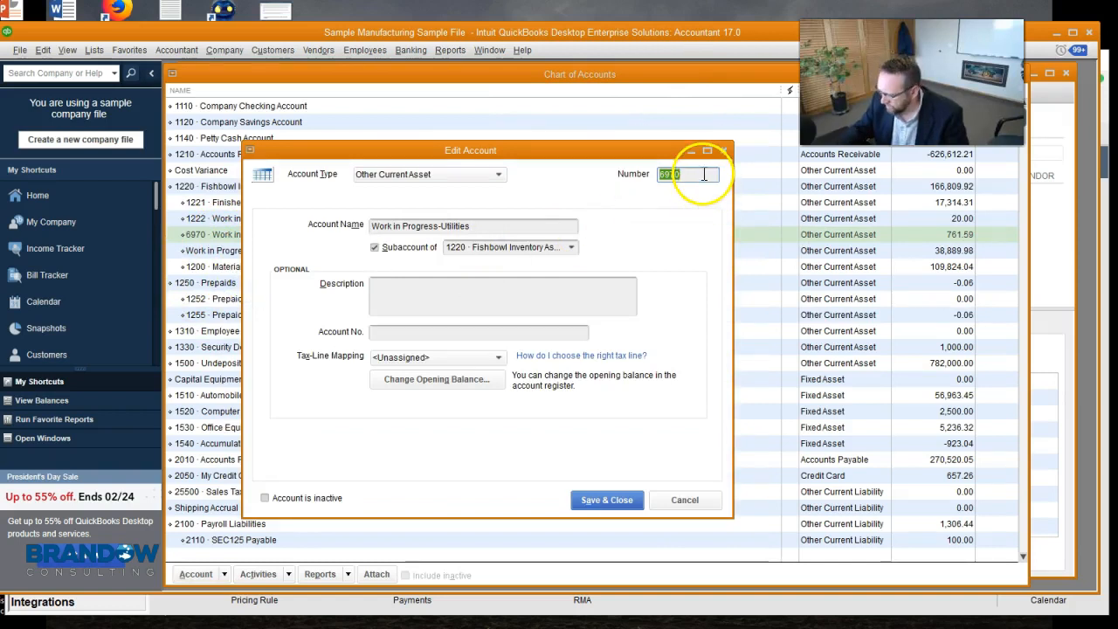
pyautogui.press('Return')
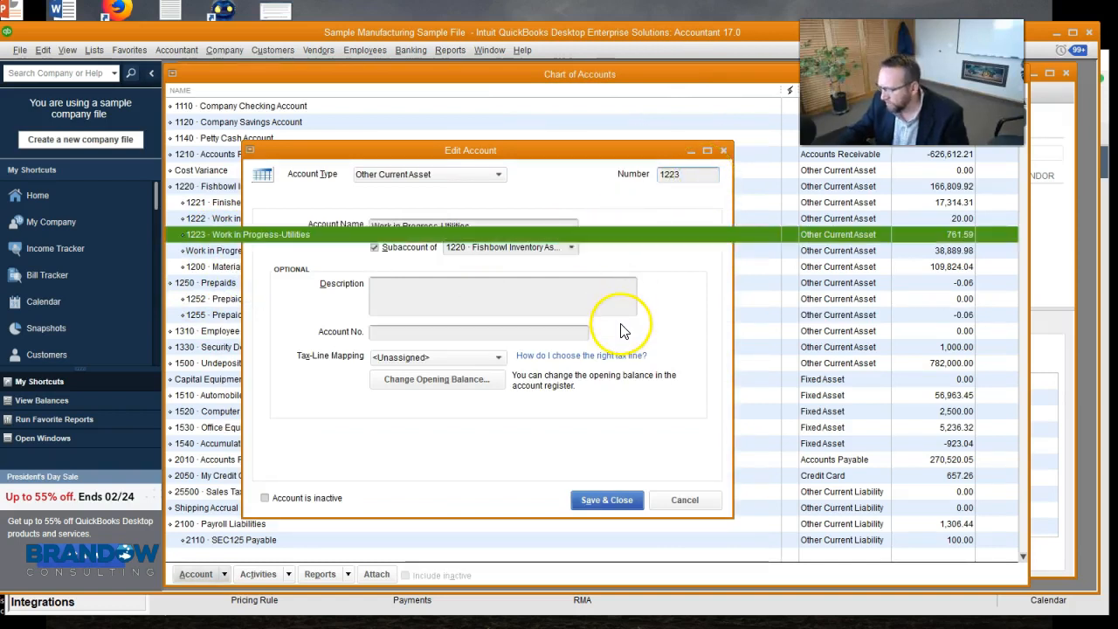
# Step: Assign number 1224 to the Work in Progress-Direct Labor subaccount and save it
pyautogui.rightClick(225, 252)
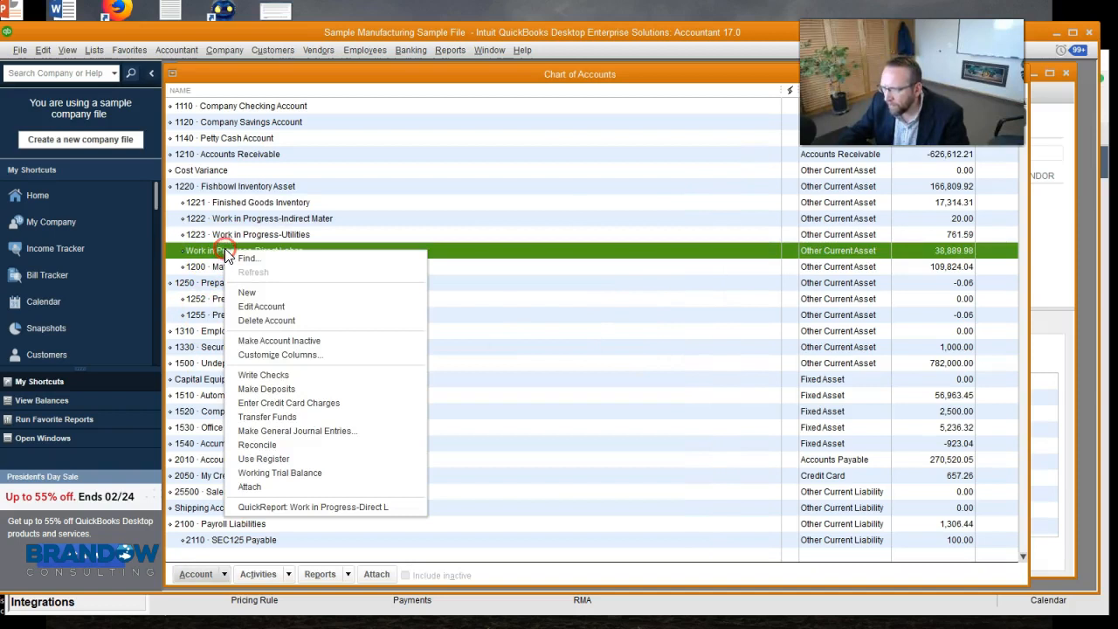
pyautogui.click(250, 307)
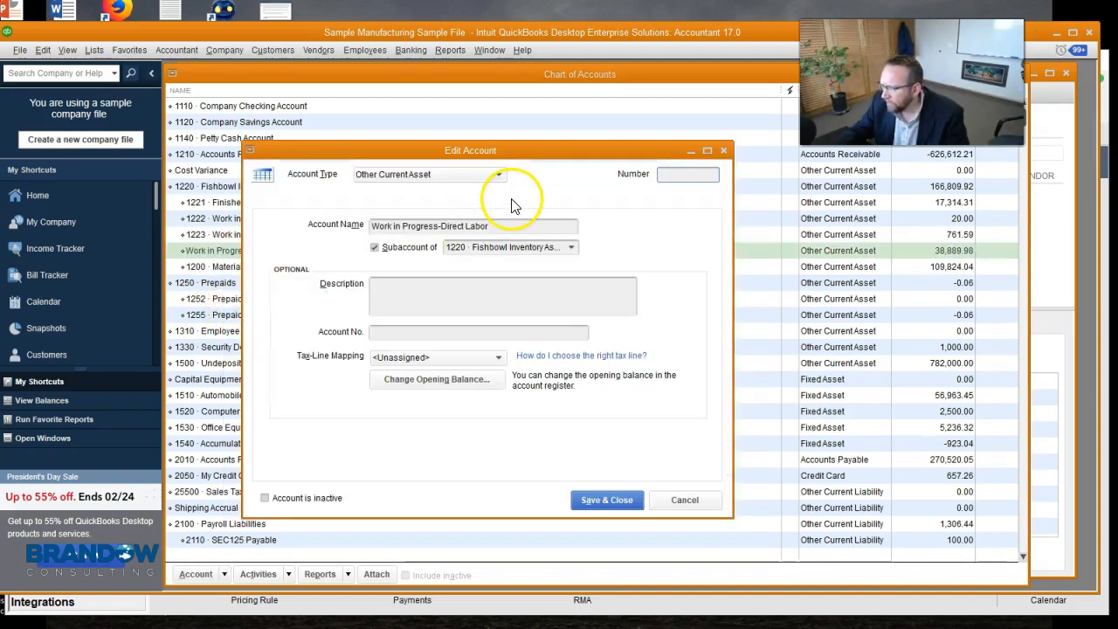
pyautogui.write('1224')
pyautogui.press('Return')
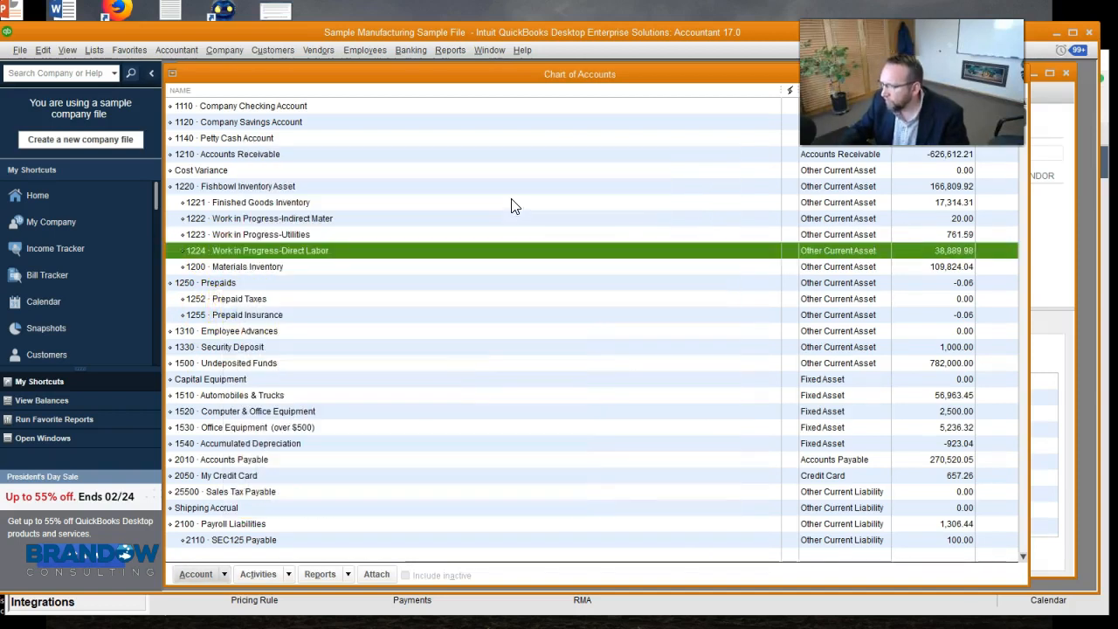
# Step: Change the Materials Inventory subaccount's number to 1225 and save it
pyautogui.rightClick(241, 267)
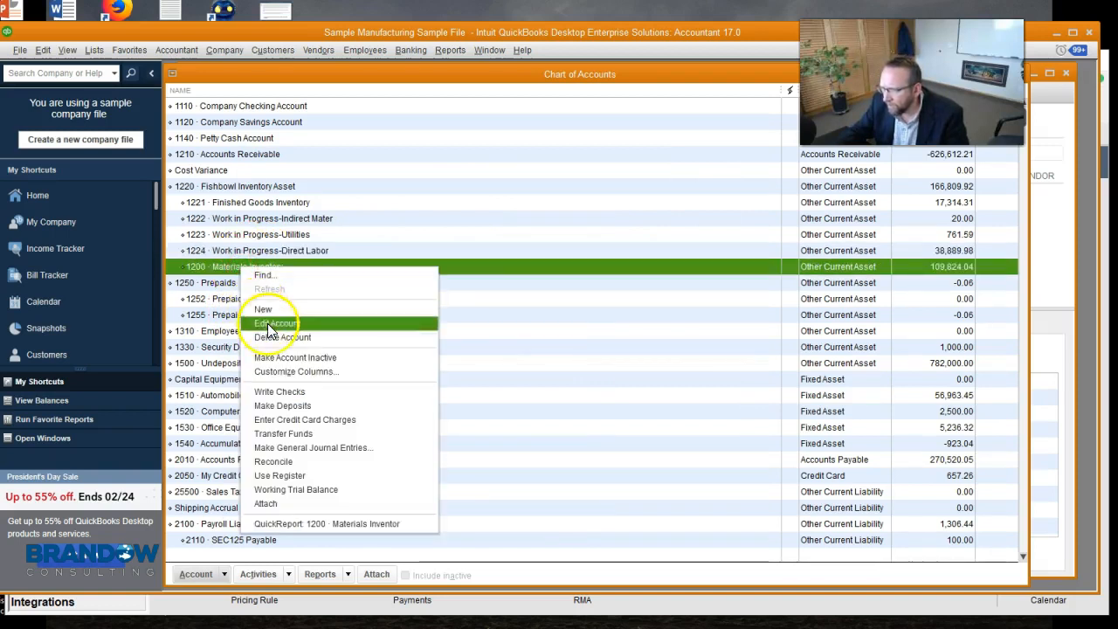
pyautogui.click(268, 324)
pyautogui.write('1225')
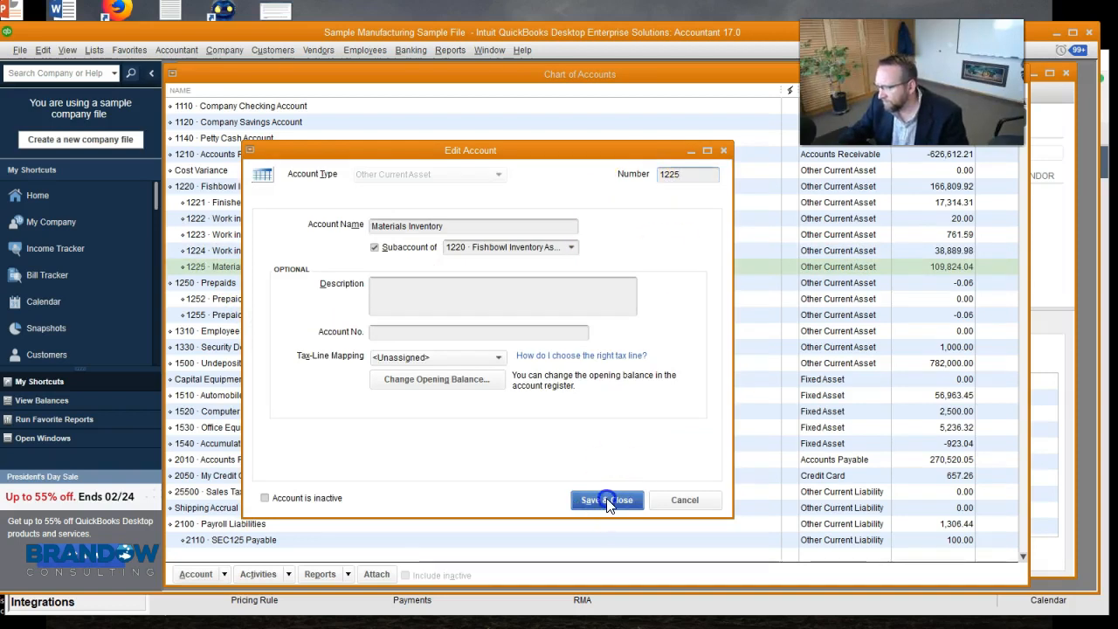
pyautogui.click(606, 500)
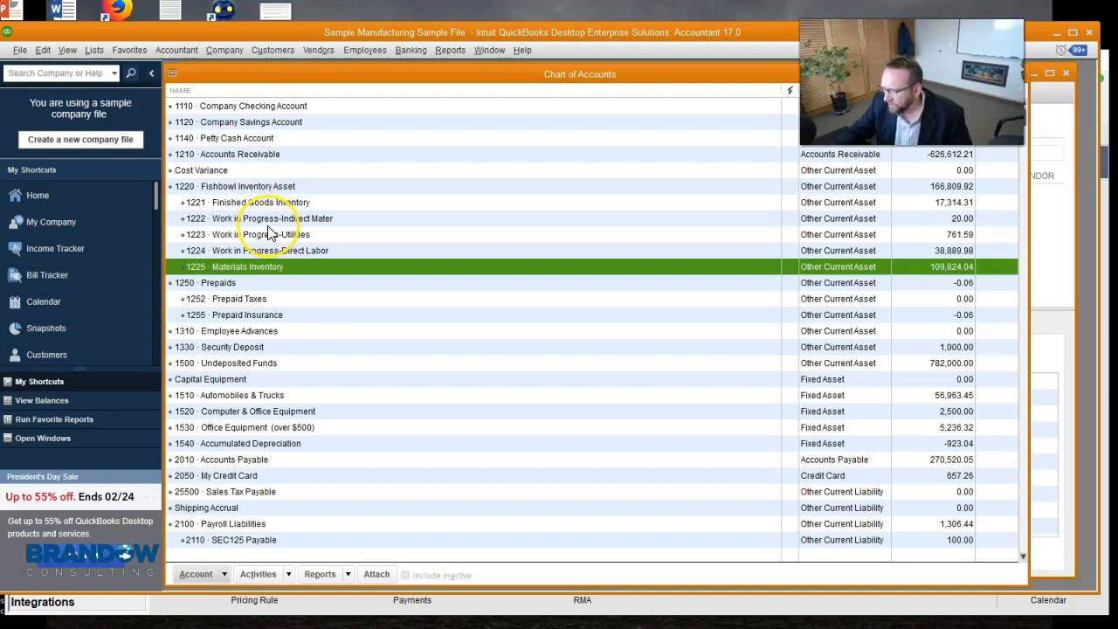
# Step: Find the Sales income account in the chart of accounts and select its Repair Service subaccount
pyautogui.scroll(-1, 269, 232)
pyautogui.scroll(-11, 267, 229)
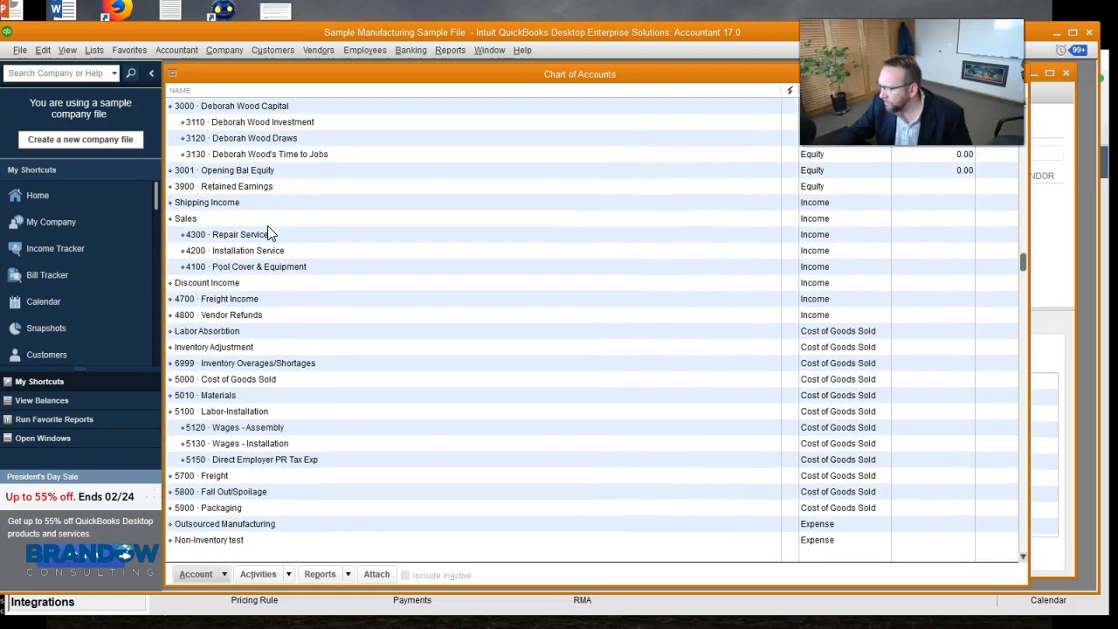
pyautogui.click(236, 237)
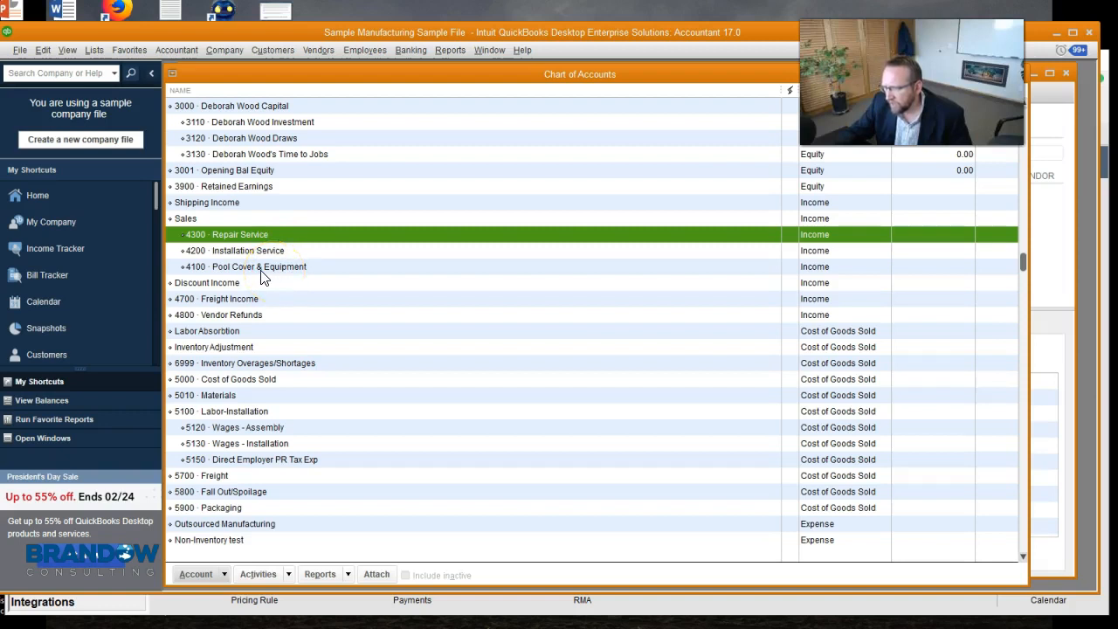
# Step: Look through the chart of accounts, from the Pool Cover & Equipment income subaccount through the liability, equity, cost of goods sold and expense accounts
pyautogui.click(264, 268)
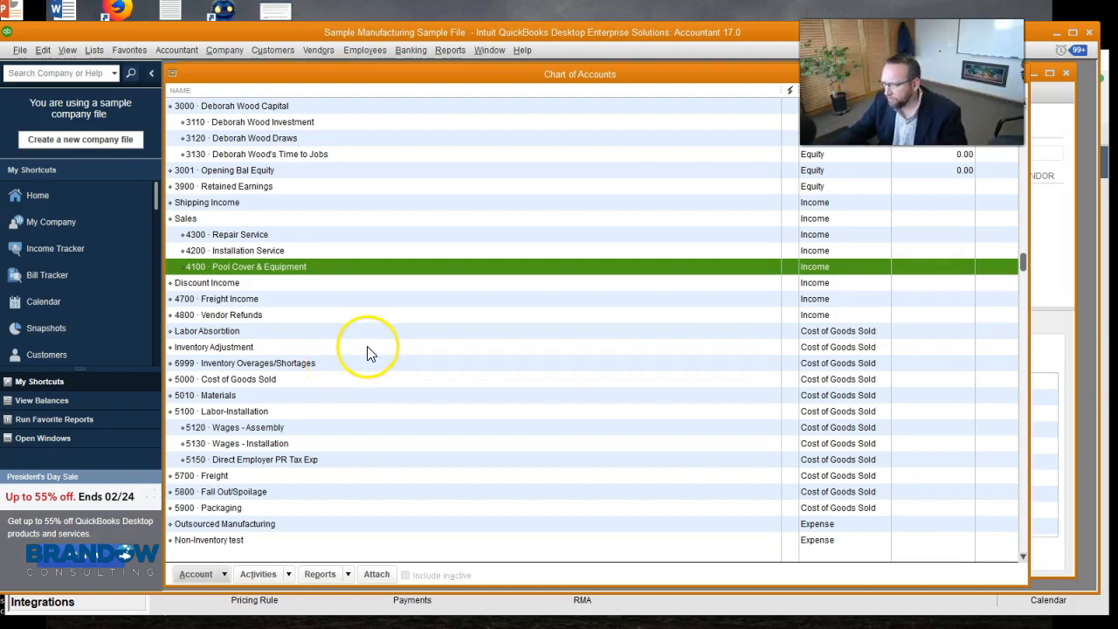
pyautogui.scroll(-1, 365, 353)
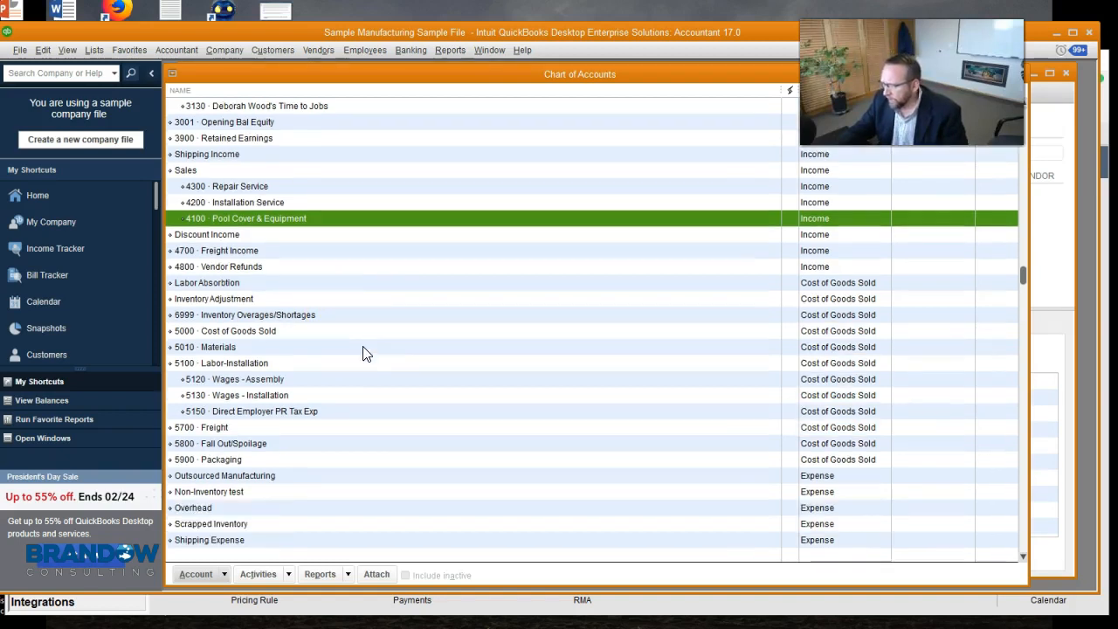
pyautogui.scroll(13, 368, 367)
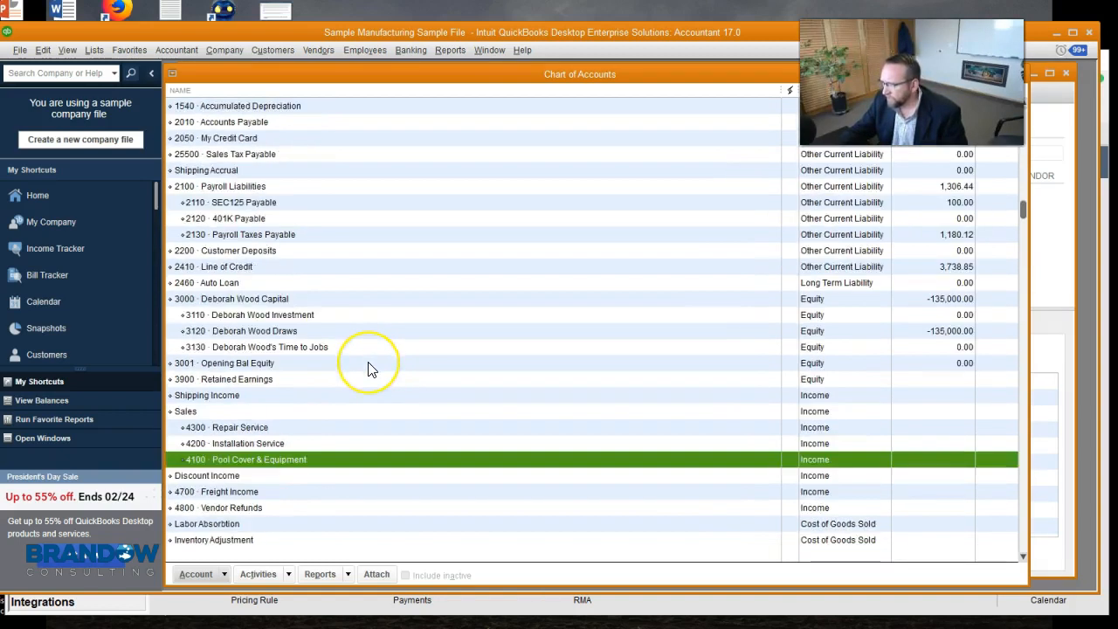
pyautogui.scroll(-8, 368, 369)
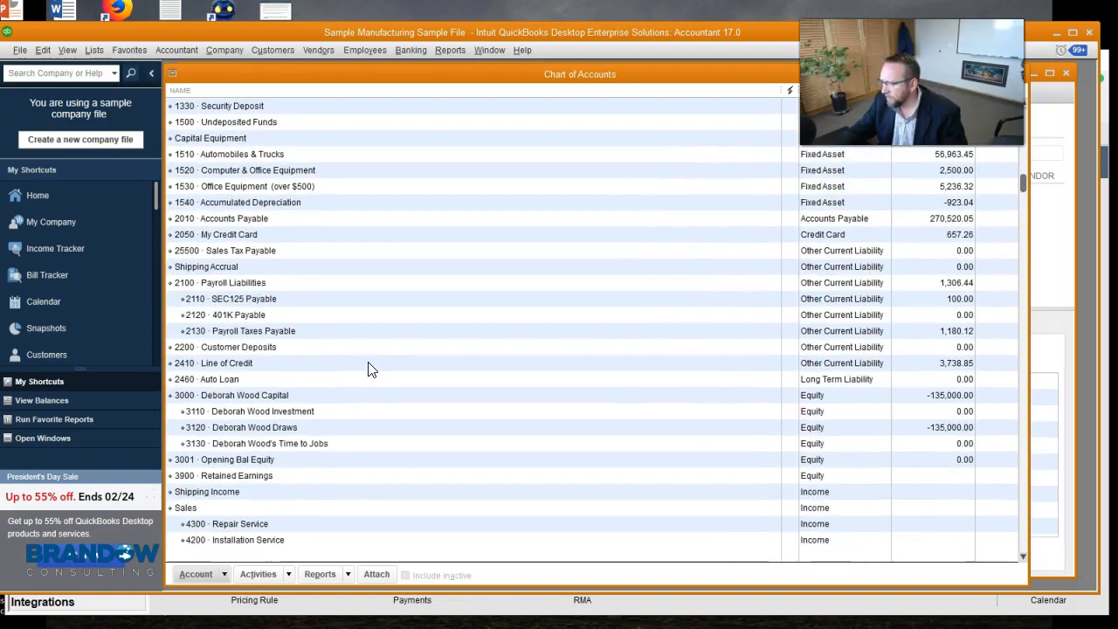
pyautogui.scroll(-2, 368, 369)
pyautogui.scroll(10, 370, 370)
pyautogui.scroll(-20, 369, 369)
pyautogui.scroll(1, 368, 376)
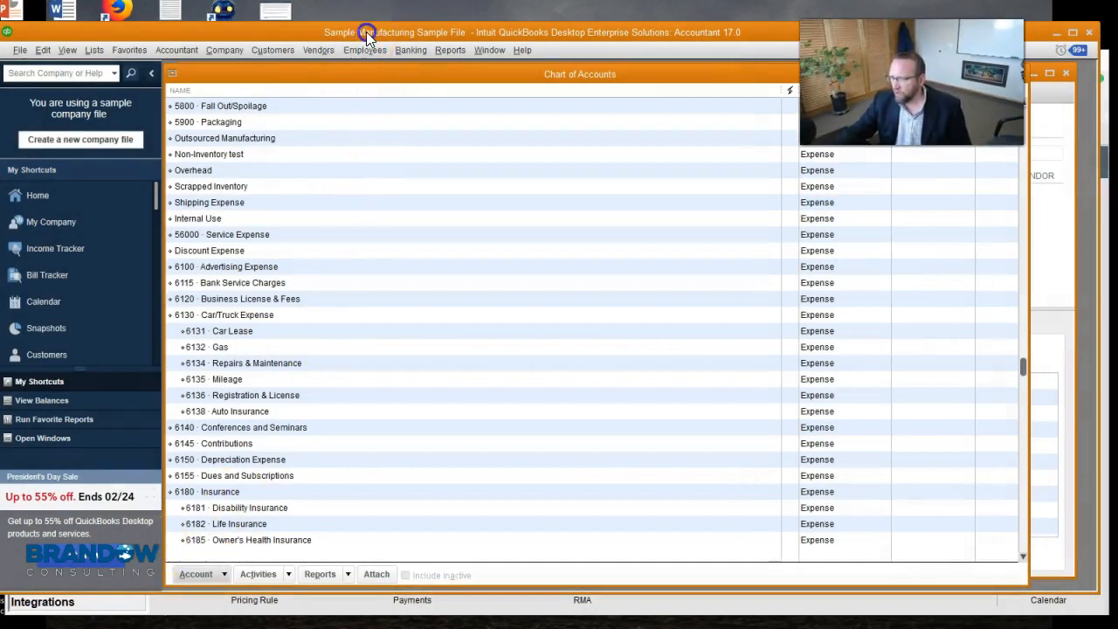
# Step: Switch to Fishbowl, open the Part module and show the account mappings of part 45651.216.15, Swimming Pool Pump
pyautogui.moveTo(366, 32); pyautogui.dragTo(368, 19)
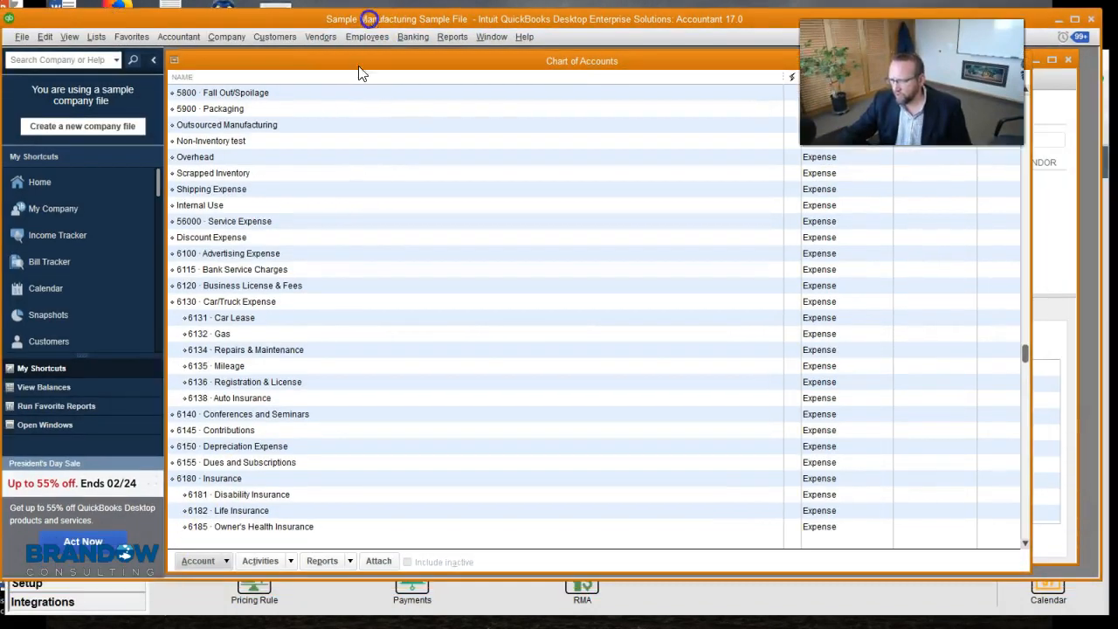
pyautogui.click(354, 606)
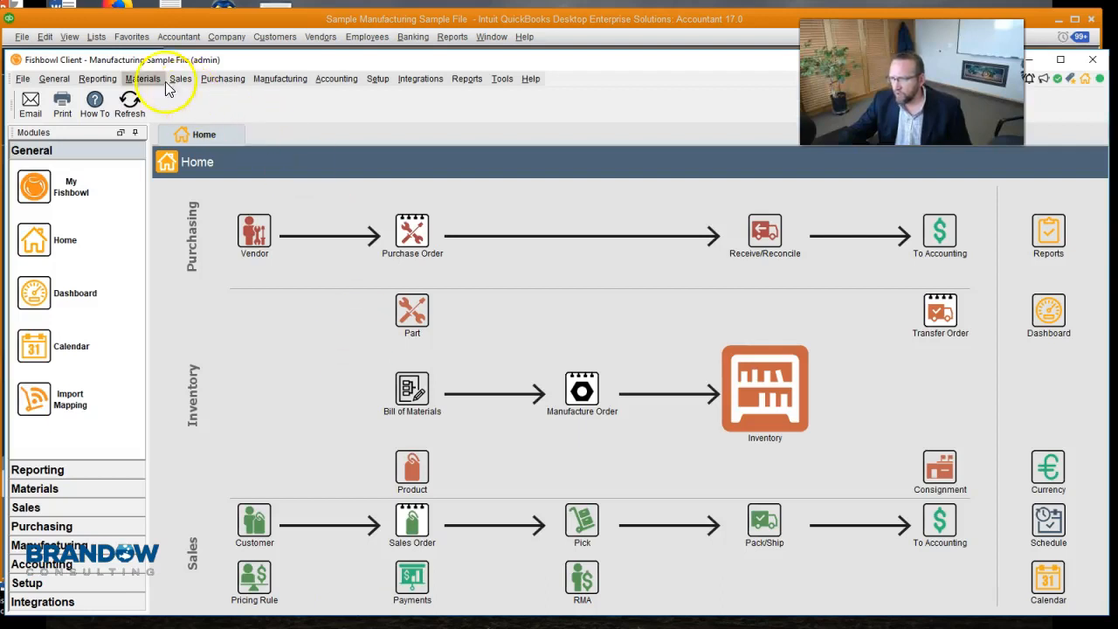
pyautogui.click(144, 79)
pyautogui.click(147, 94)
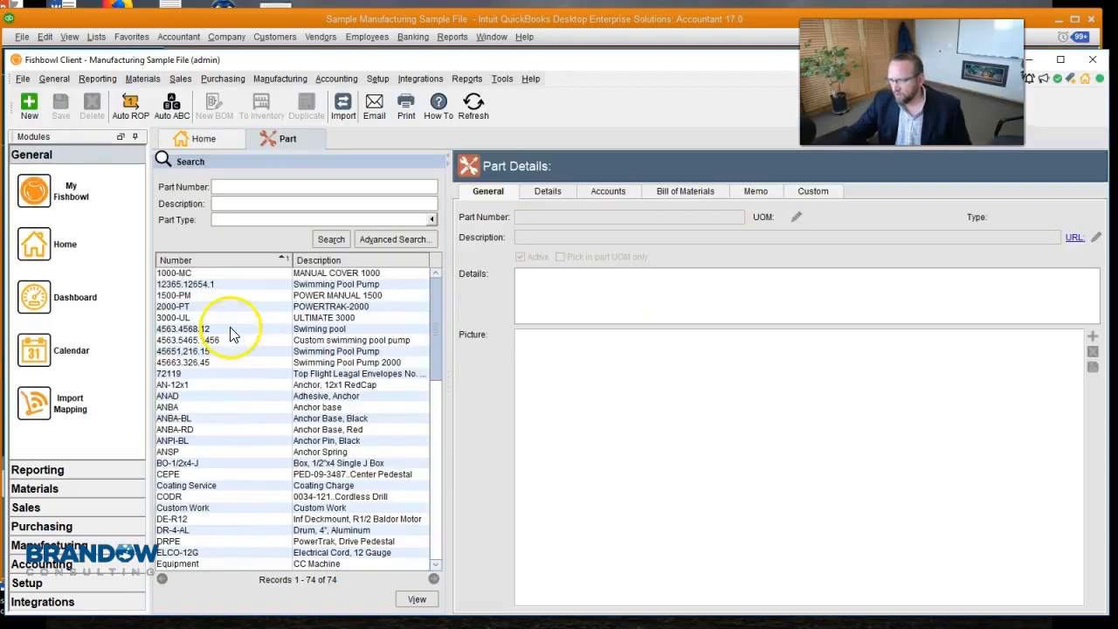
pyautogui.click(223, 351)
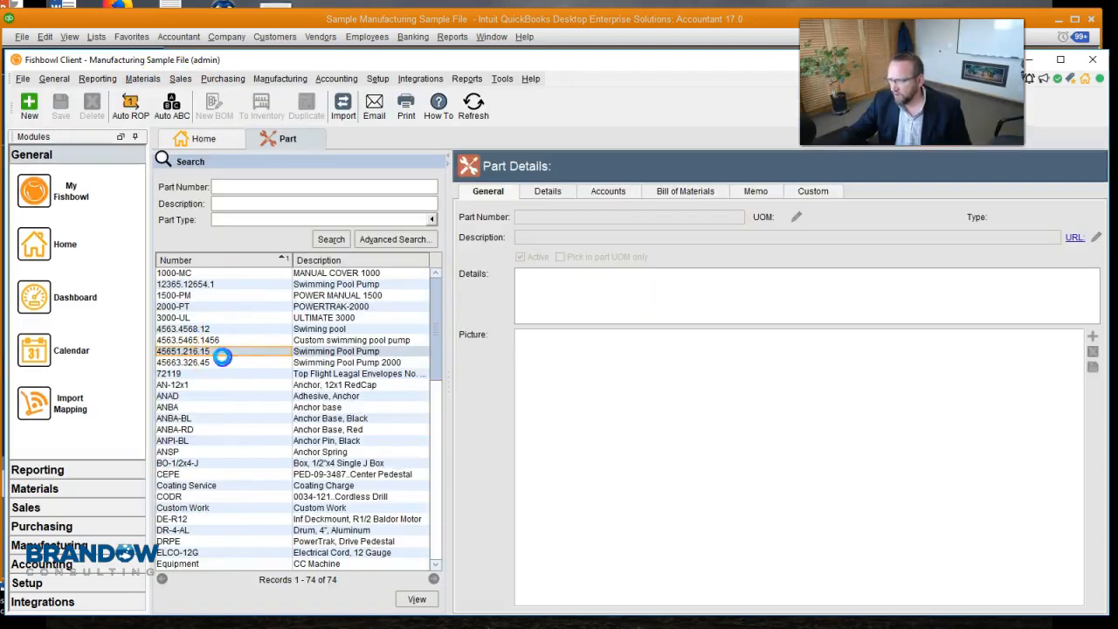
pyautogui.click(610, 191)
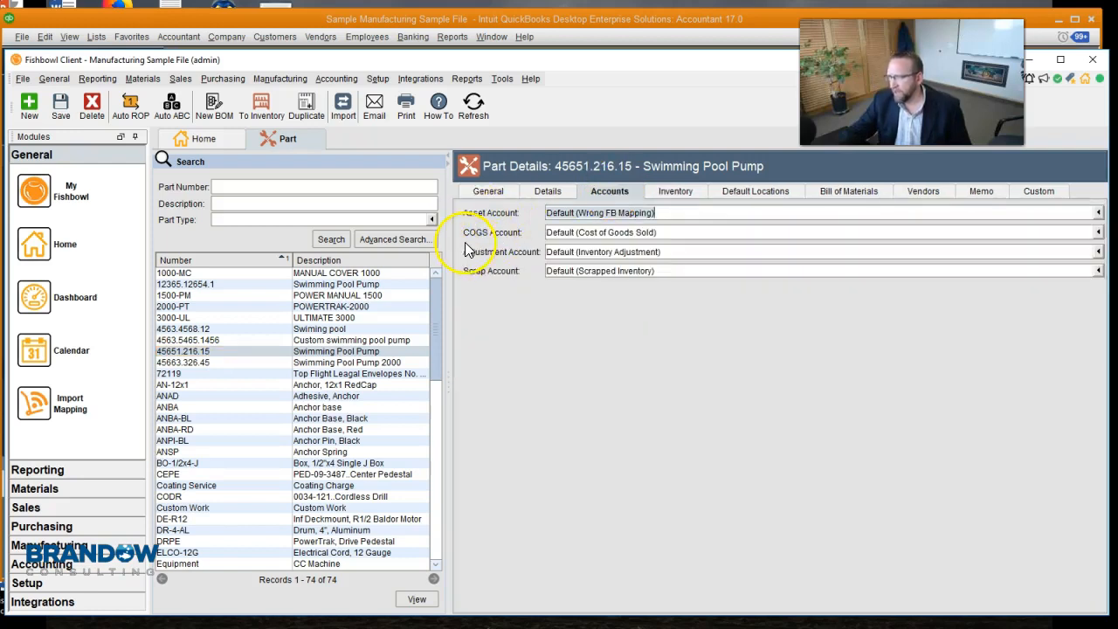
# Step: Examine the Swimming Pool Pump part's COGS account mapping and the accounts available for it
pyautogui.click(662, 233)
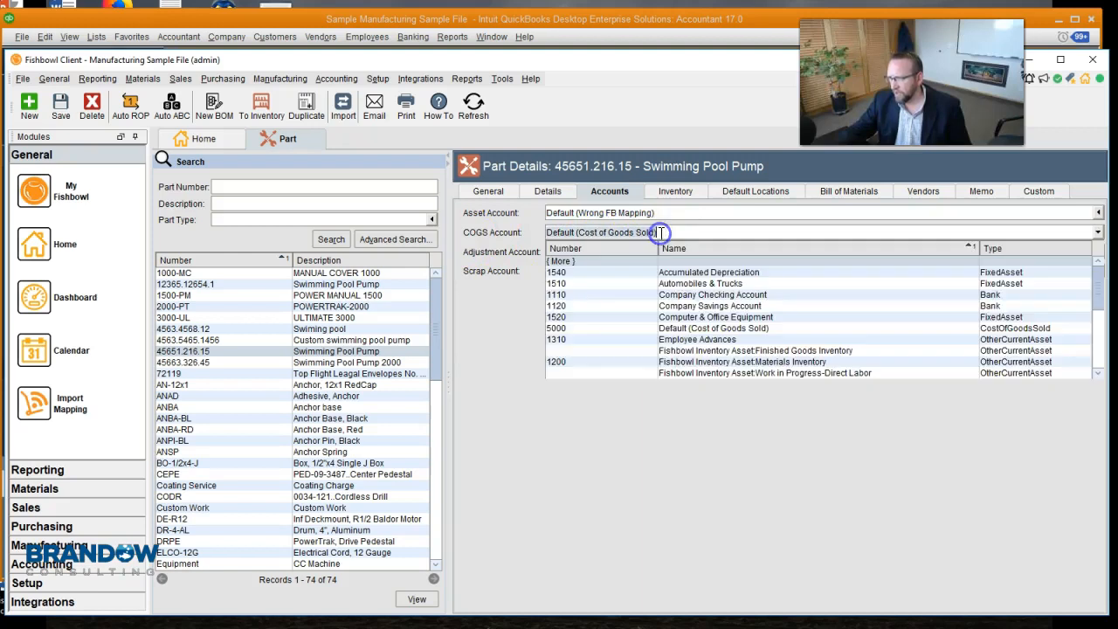
pyautogui.click(661, 234)
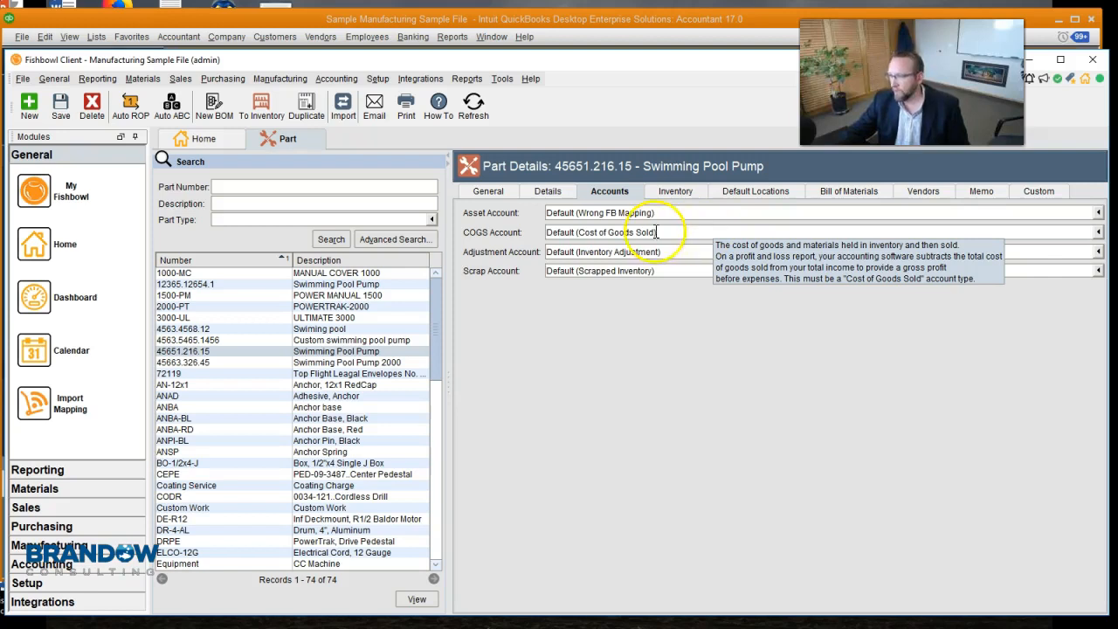
pyautogui.click(673, 230)
pyautogui.click(614, 503)
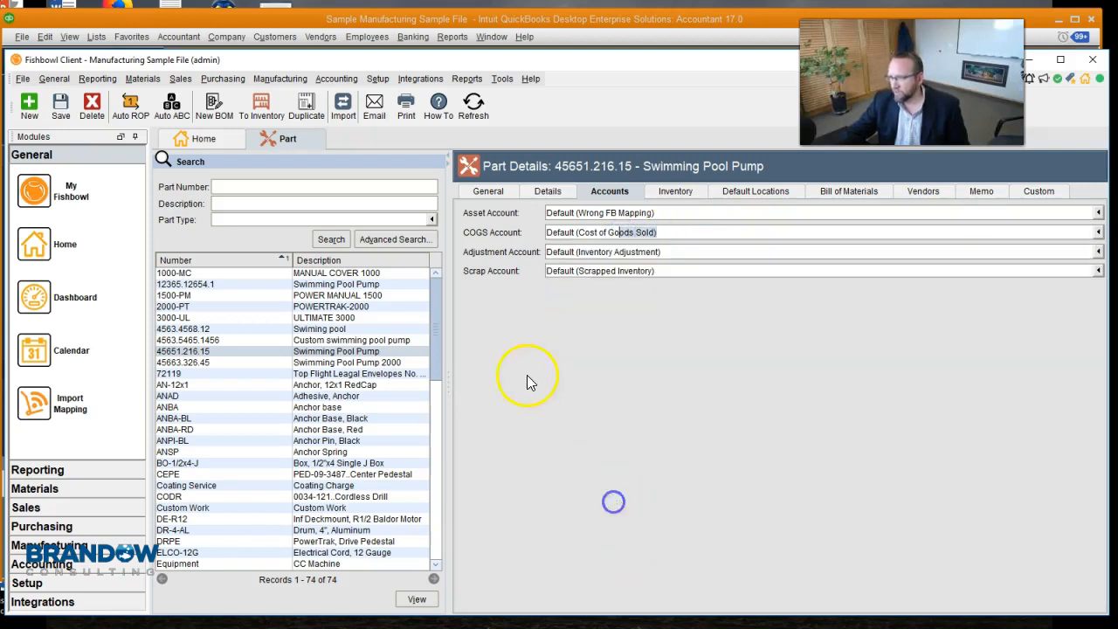
# Step: Filter the part list to the Non-Inventory type and open the Grease part's account mappings
pyautogui.click(432, 220)
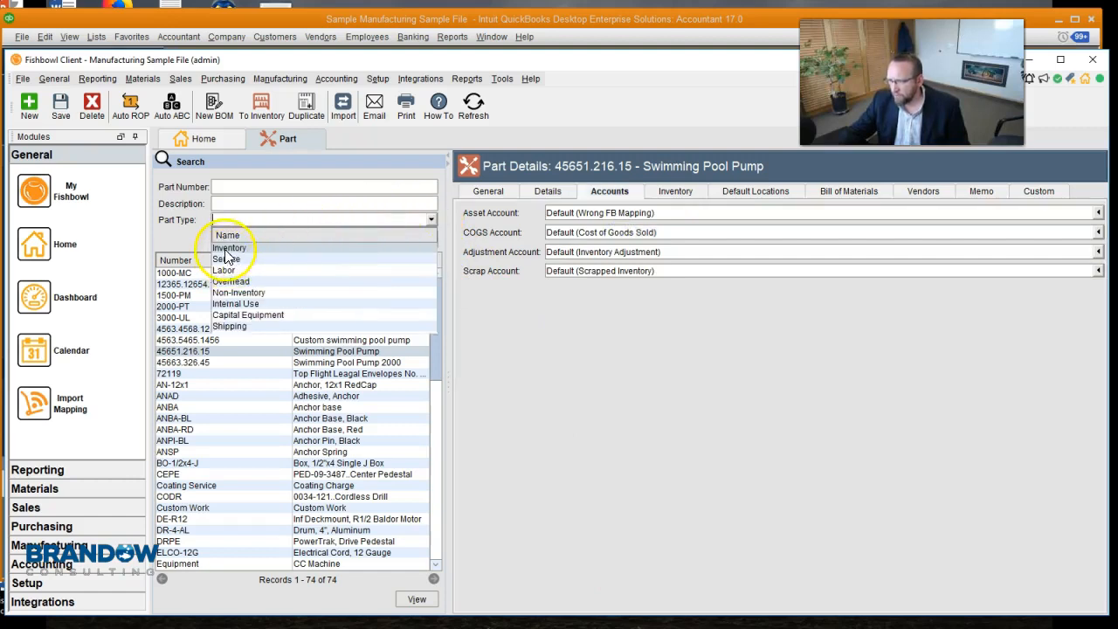
pyautogui.click(224, 293)
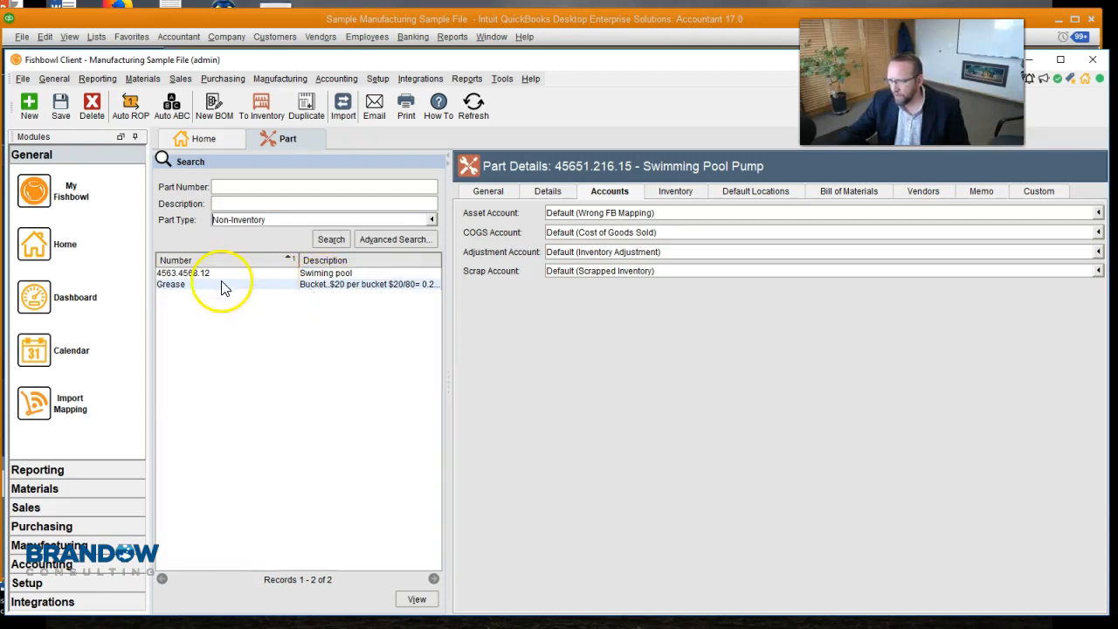
pyautogui.click(214, 284)
pyautogui.click(328, 285)
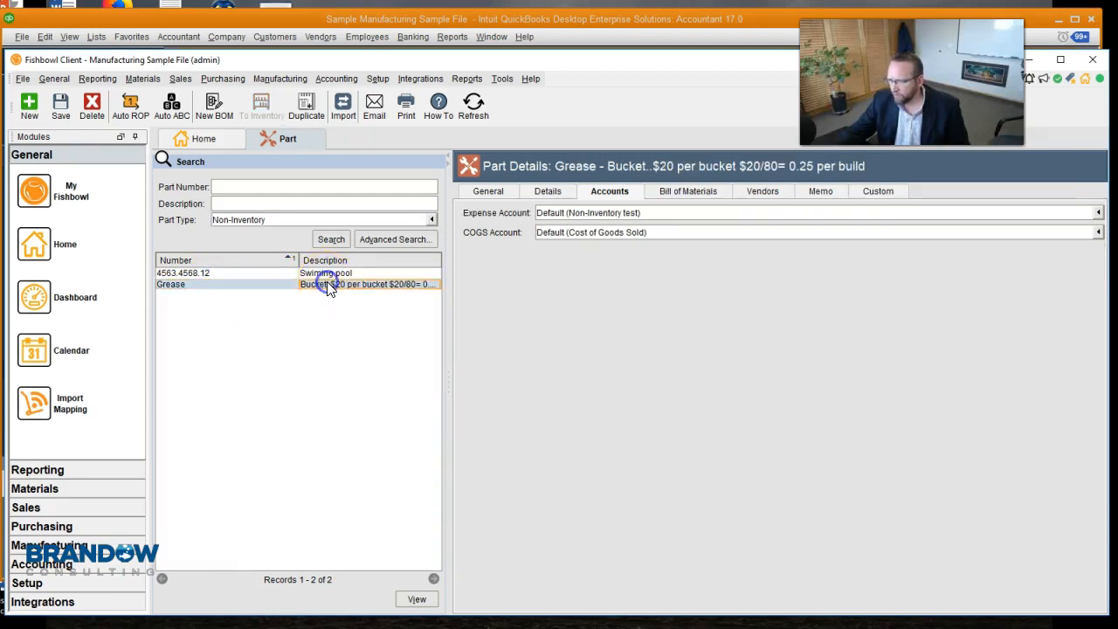
# Step: Examine the Grease part's expense and COGS account mappings and the accounts available for each
pyautogui.click(622, 213)
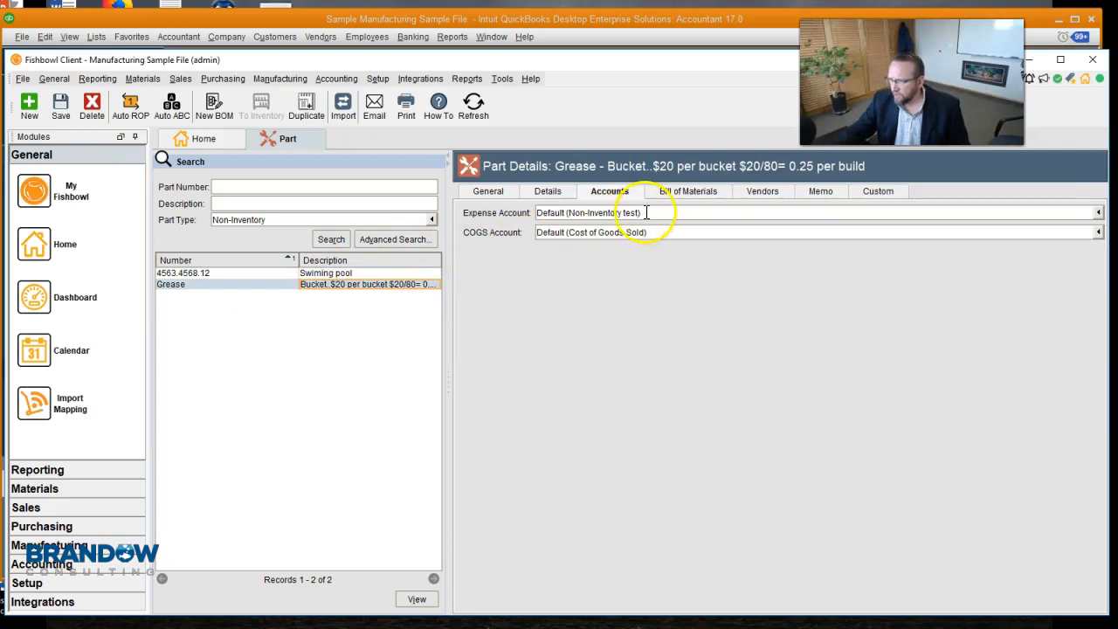
pyautogui.click(465, 214)
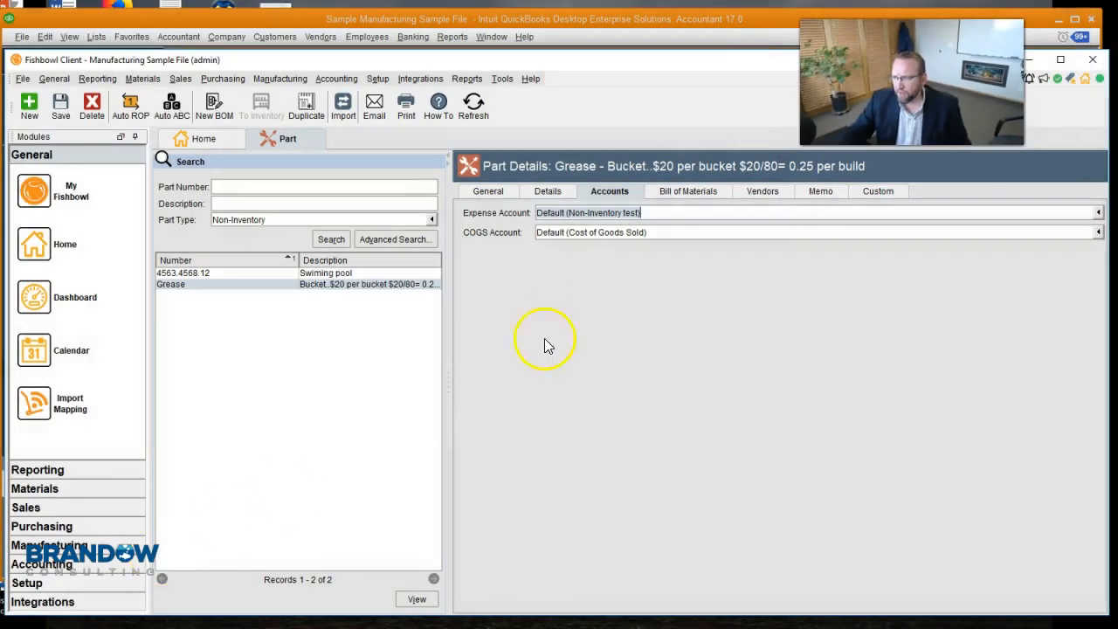
pyautogui.click(653, 214)
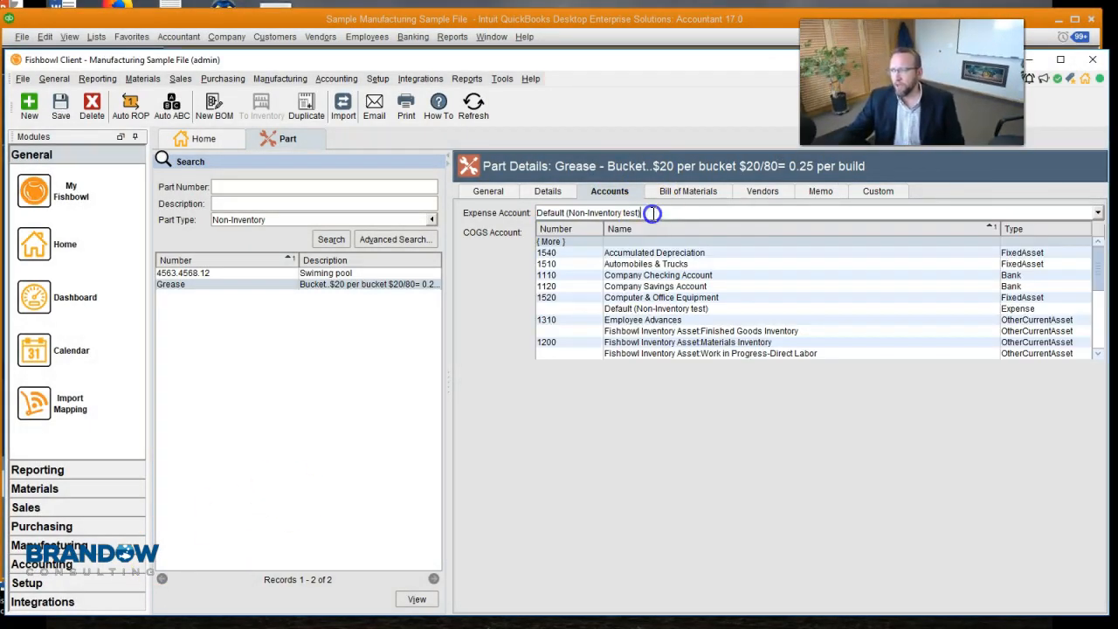
pyautogui.moveTo(654, 213); pyautogui.dragTo(529, 215)
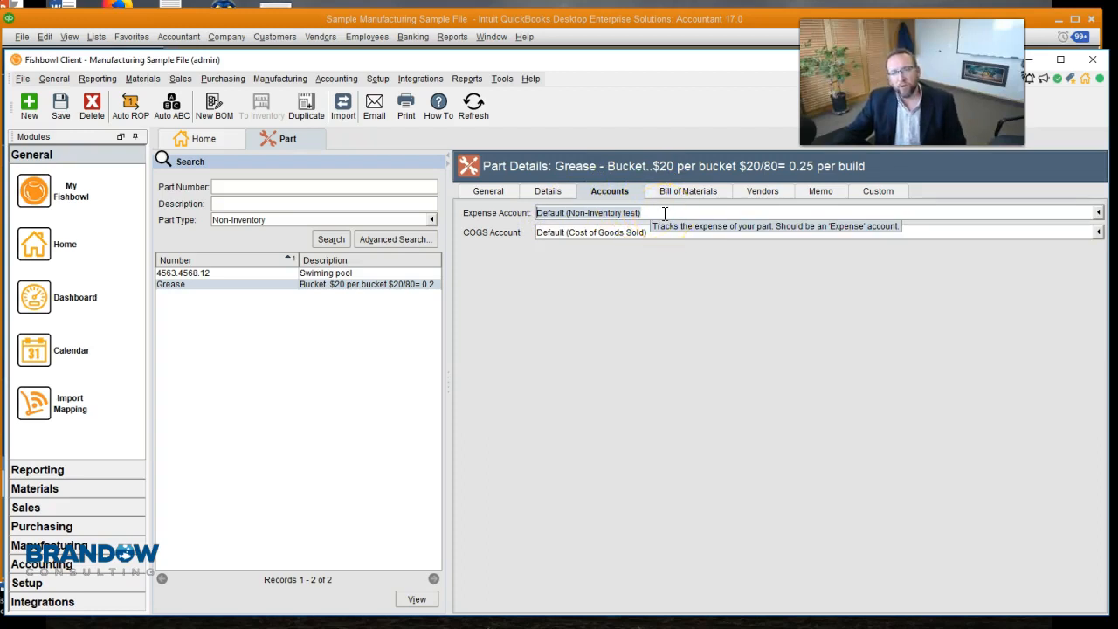
pyautogui.click(664, 213)
pyautogui.click(664, 213)
pyautogui.click(528, 212)
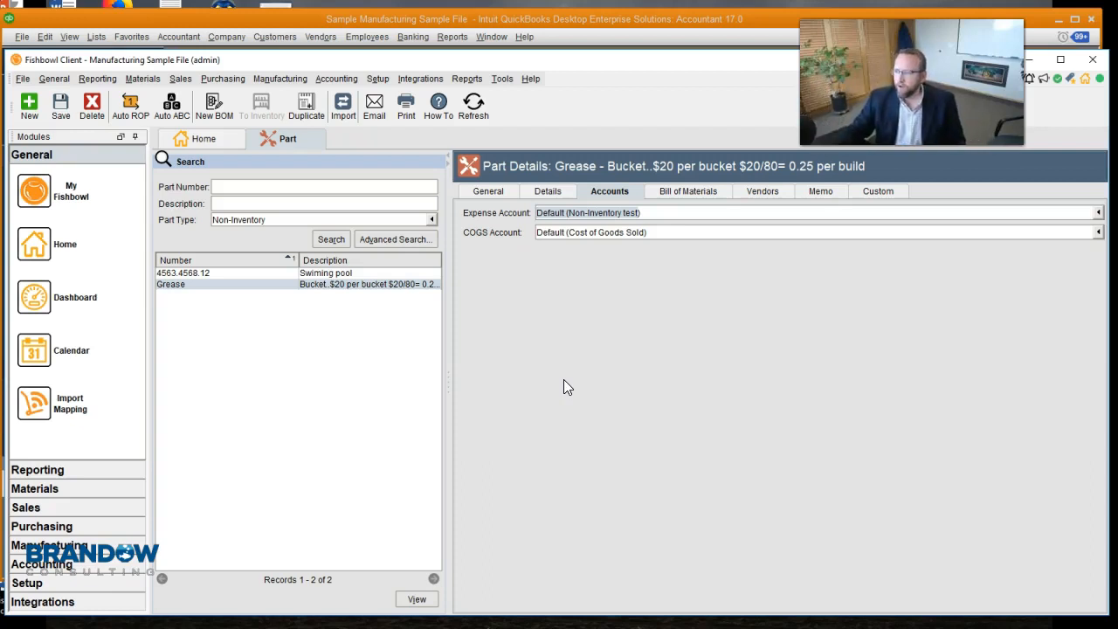
pyautogui.click(650, 233)
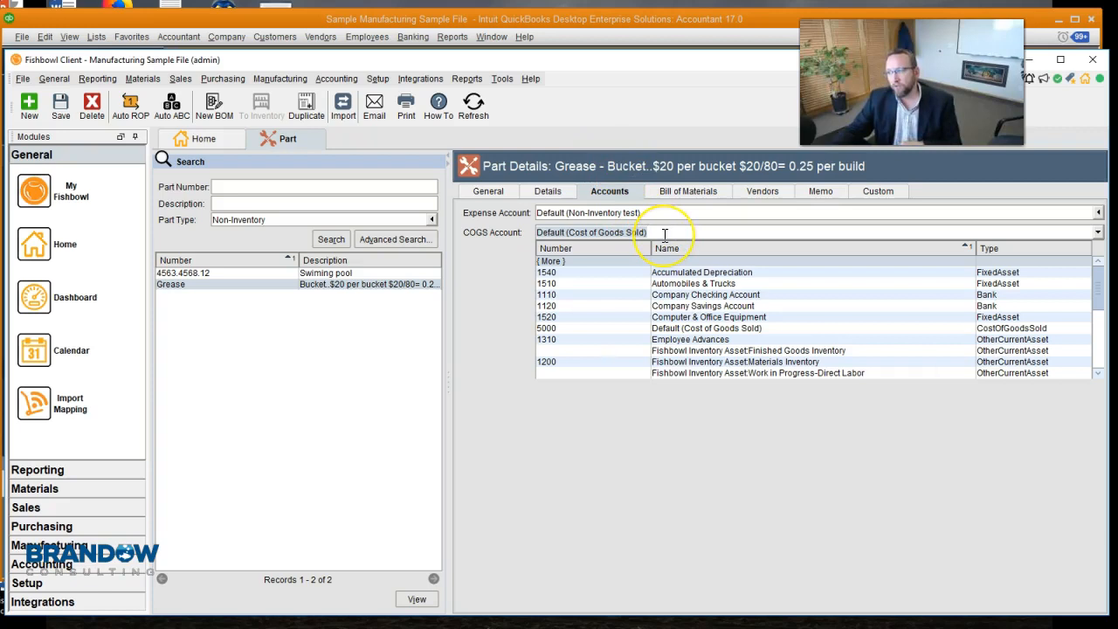
pyautogui.moveTo(664, 234)
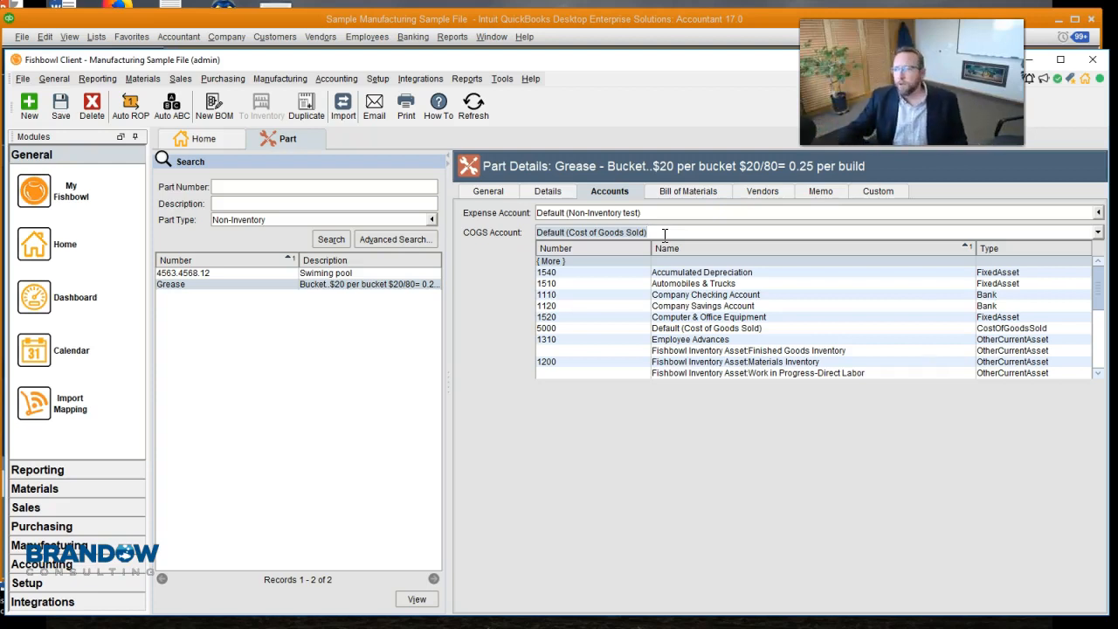
# Step: Switch back to the QuickBooks chart of accounts and select the Cost of Goods Sold account
pyautogui.click(582, 18)
pyautogui.scroll(-4, 429, 306)
pyautogui.scroll(-5, 429, 306)
pyautogui.scroll(20, 429, 306)
pyautogui.scroll(-5, 429, 306)
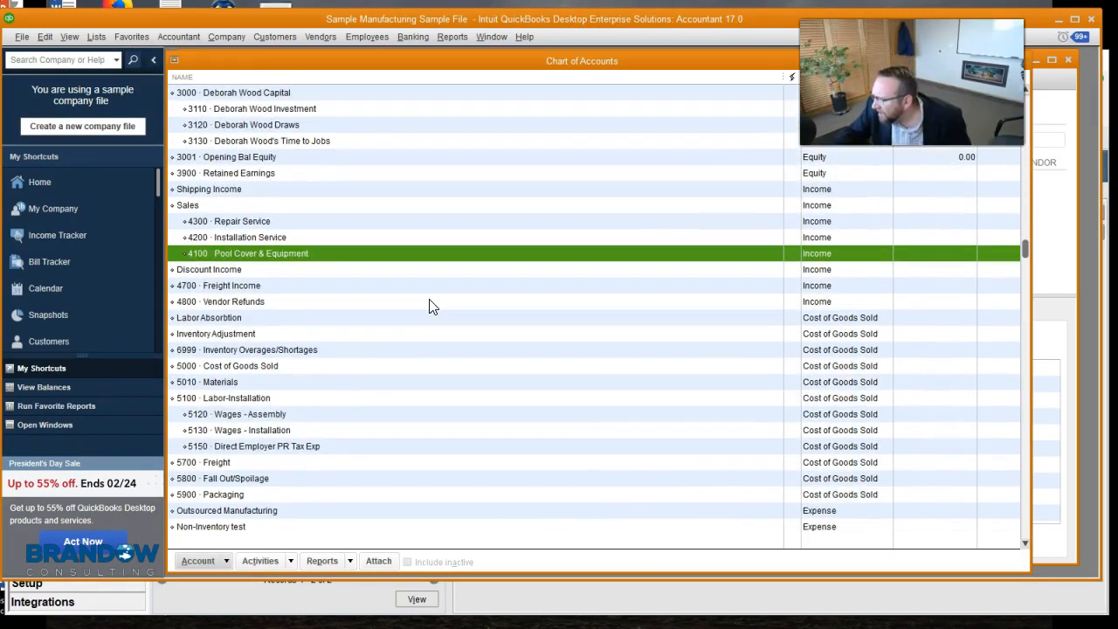
pyautogui.click(240, 367)
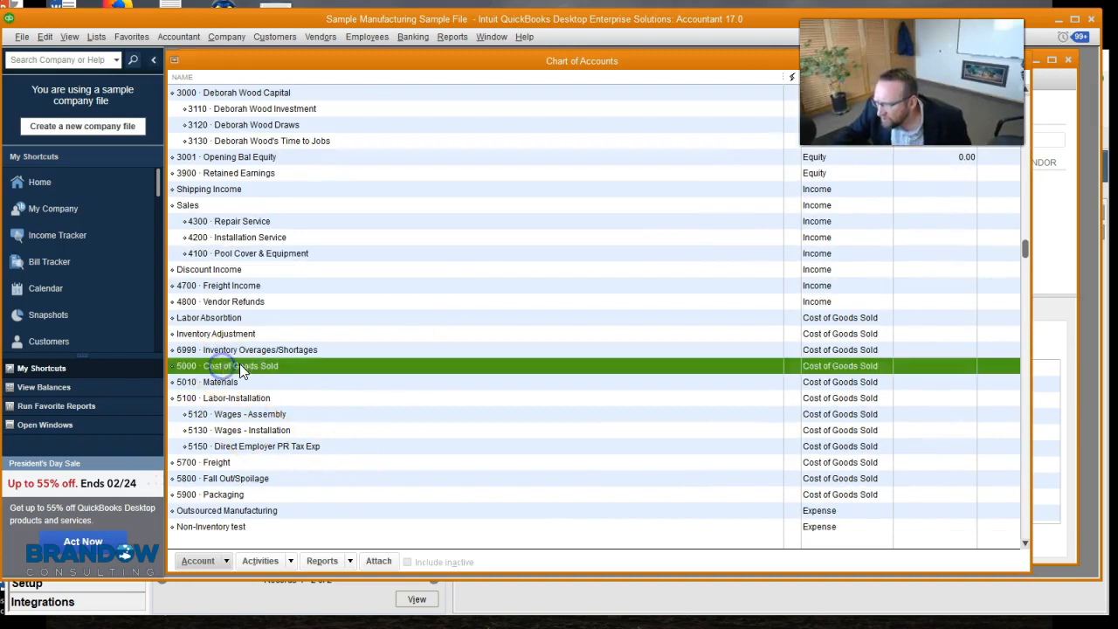
# Step: Review the Labor-Installation account and its wage and tax subaccounts, plus the Cost of Goods Sold, Inventory Overages/Shortages and Inventory Adjustment accounts
pyautogui.click(258, 448)
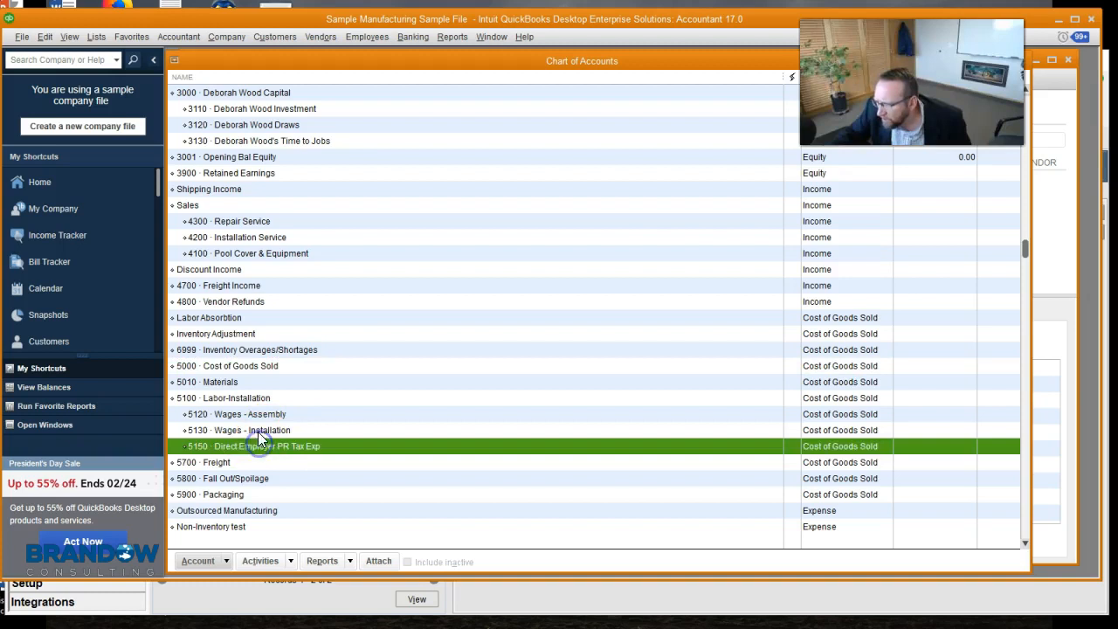
pyautogui.click(258, 429)
pyautogui.click(257, 415)
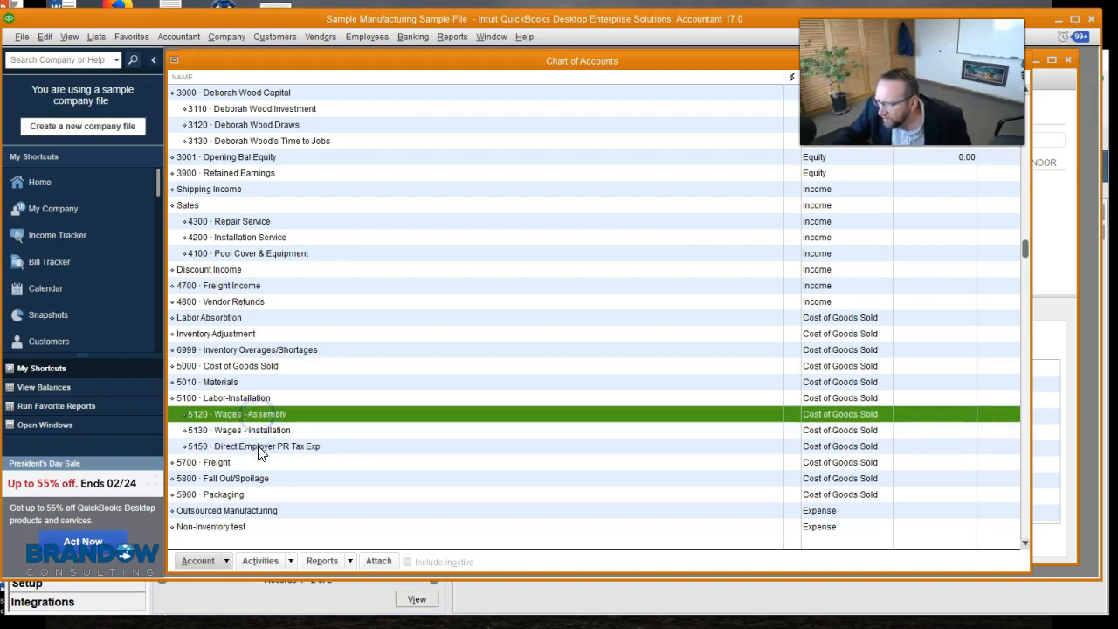
pyautogui.click(259, 447)
pyautogui.click(253, 399)
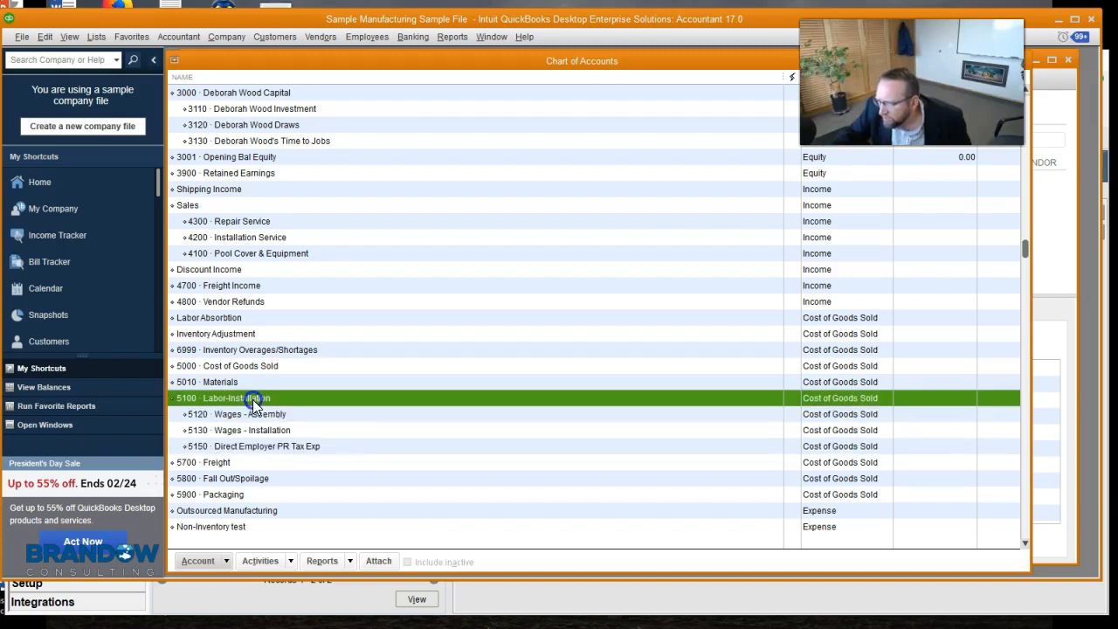
pyautogui.click(240, 368)
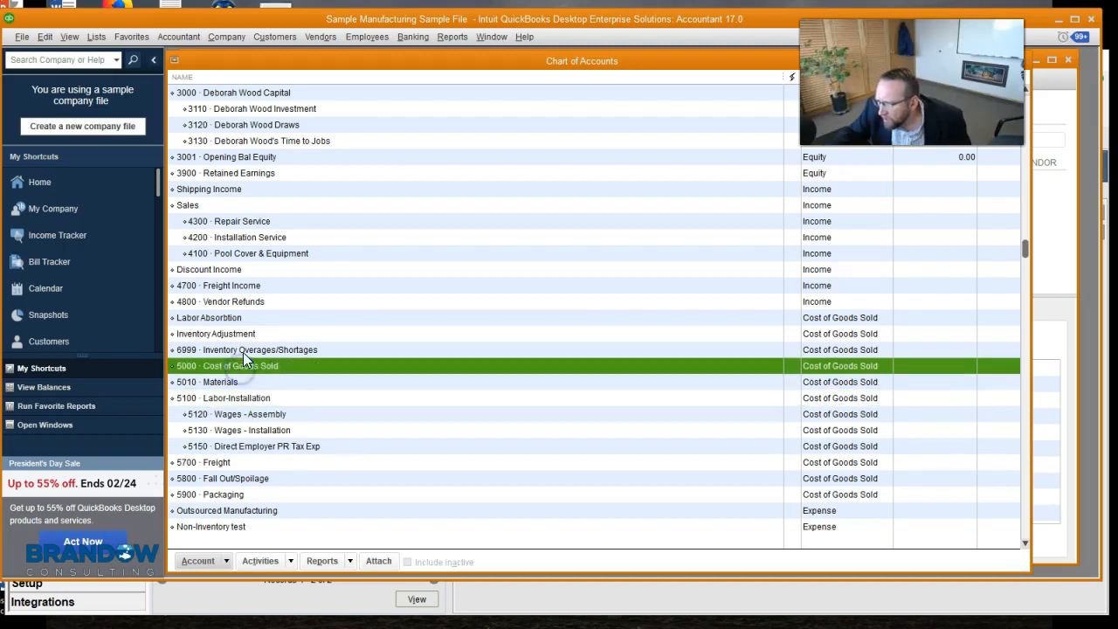
pyautogui.click(243, 350)
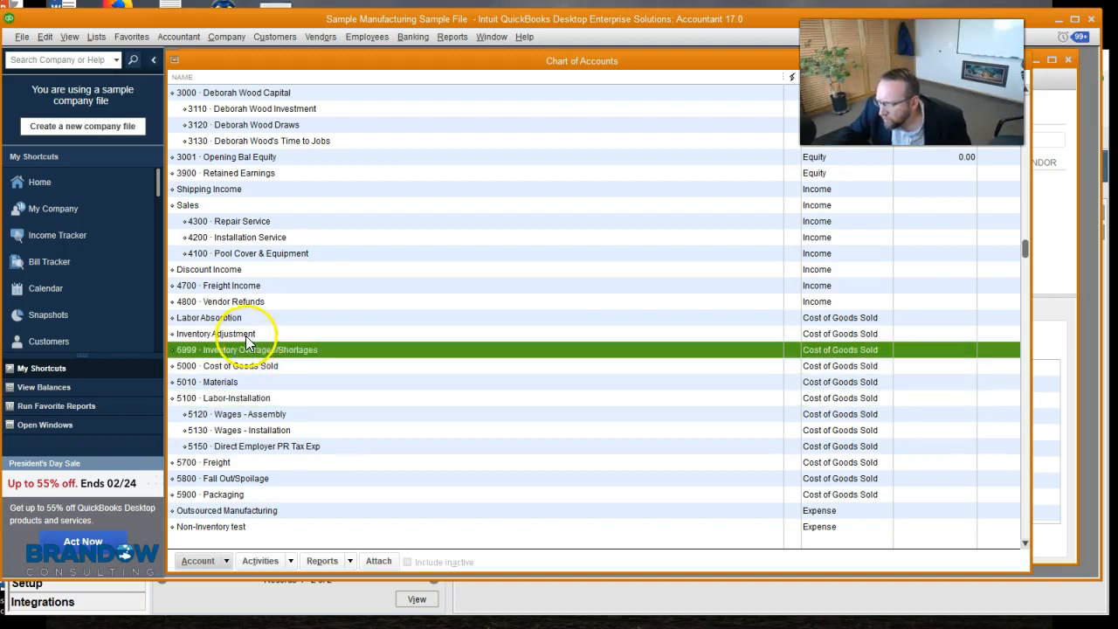
pyautogui.click(237, 334)
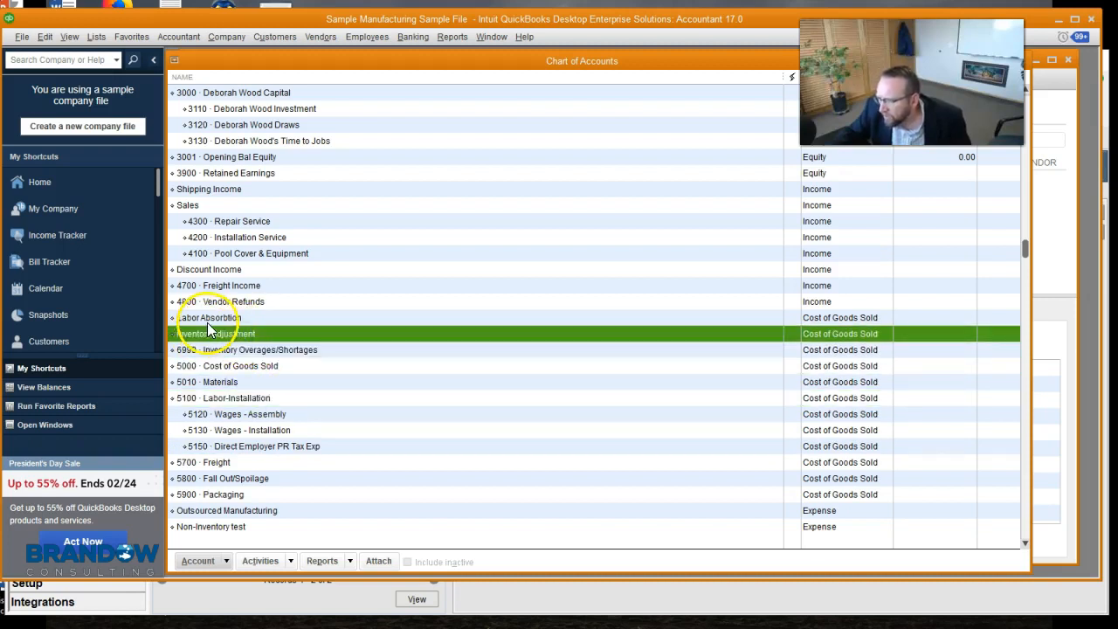
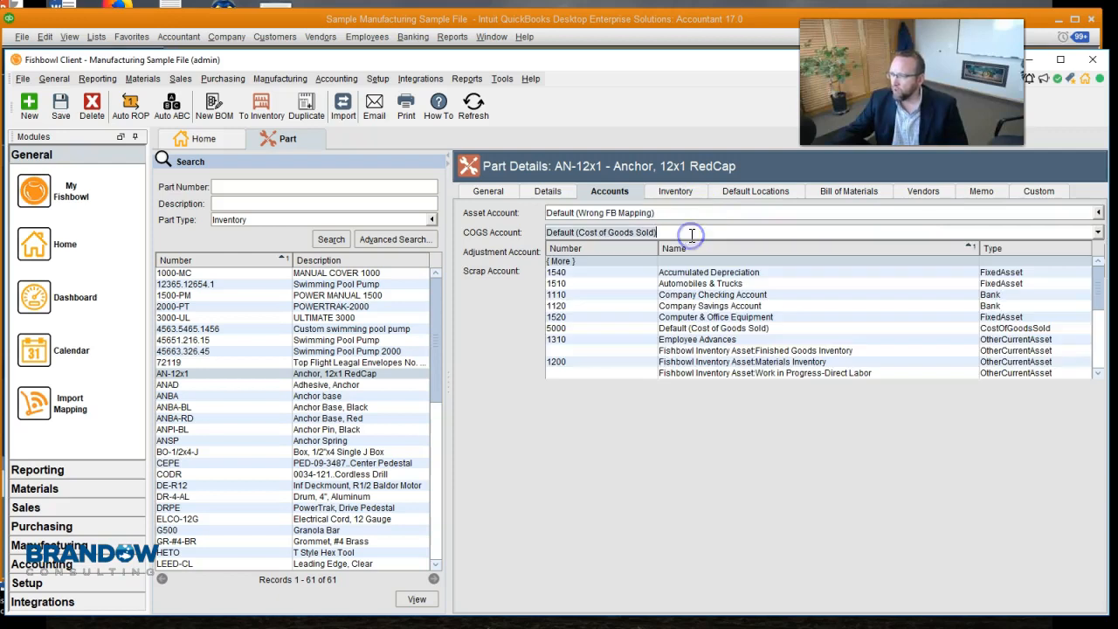
# Step: Start a Fishbowl data export and choose the Part Product And Vendor Pricing export type
pyautogui.click(646, 452)
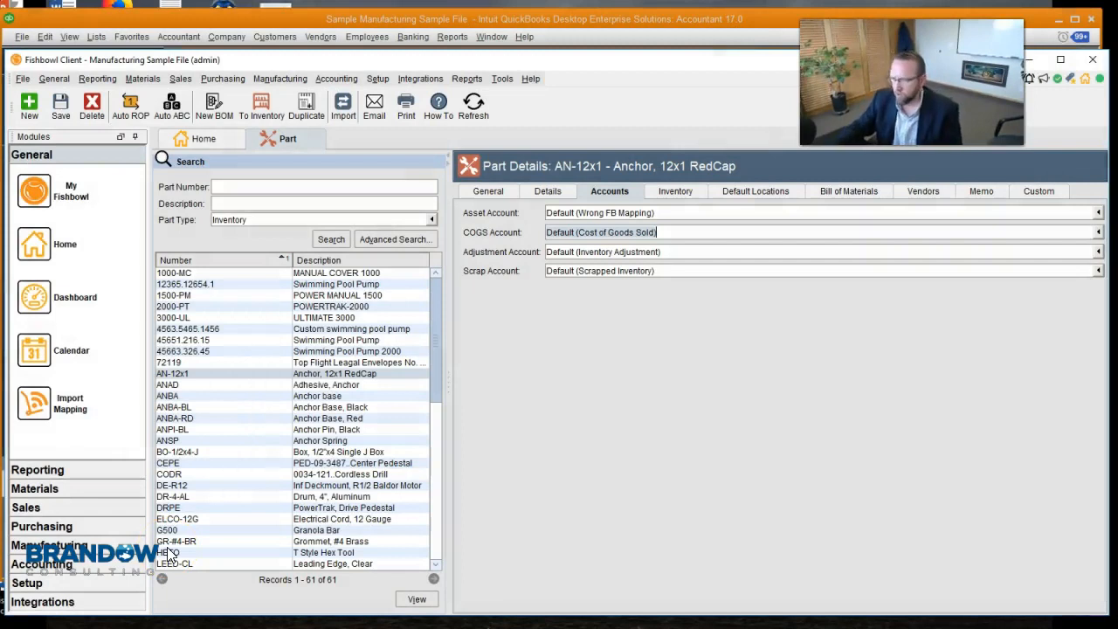
pyautogui.click(23, 81)
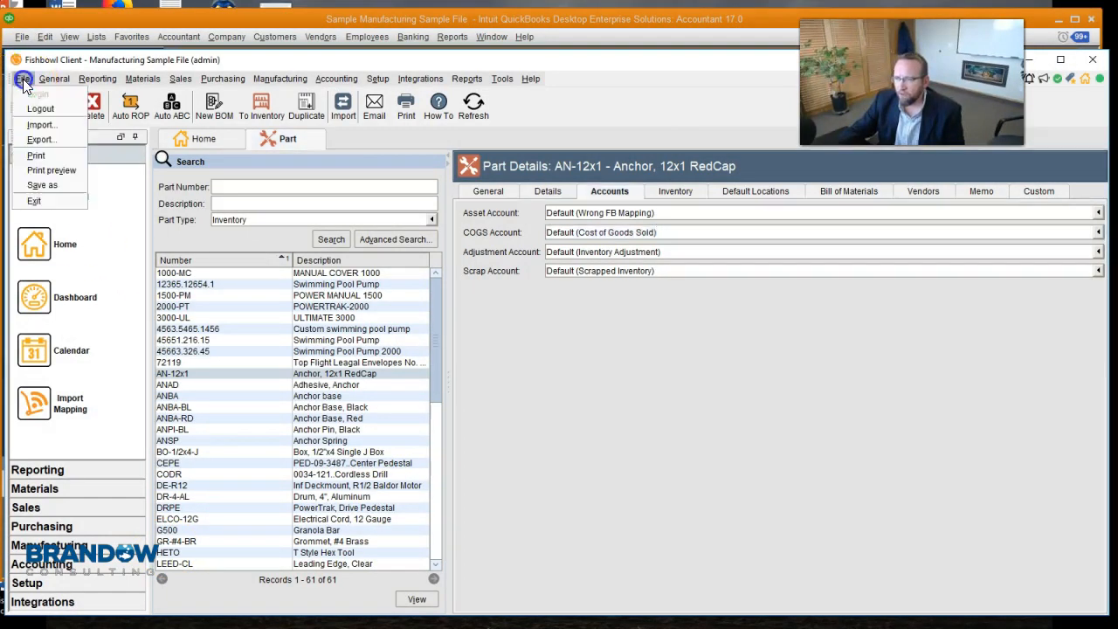
pyautogui.click(39, 140)
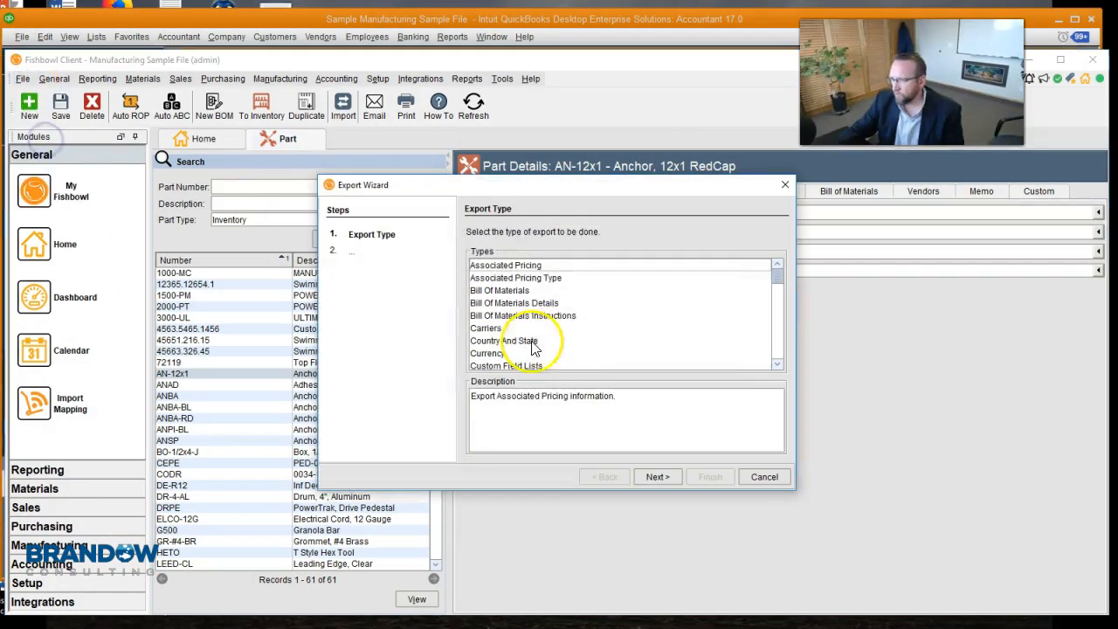
pyautogui.click(560, 328)
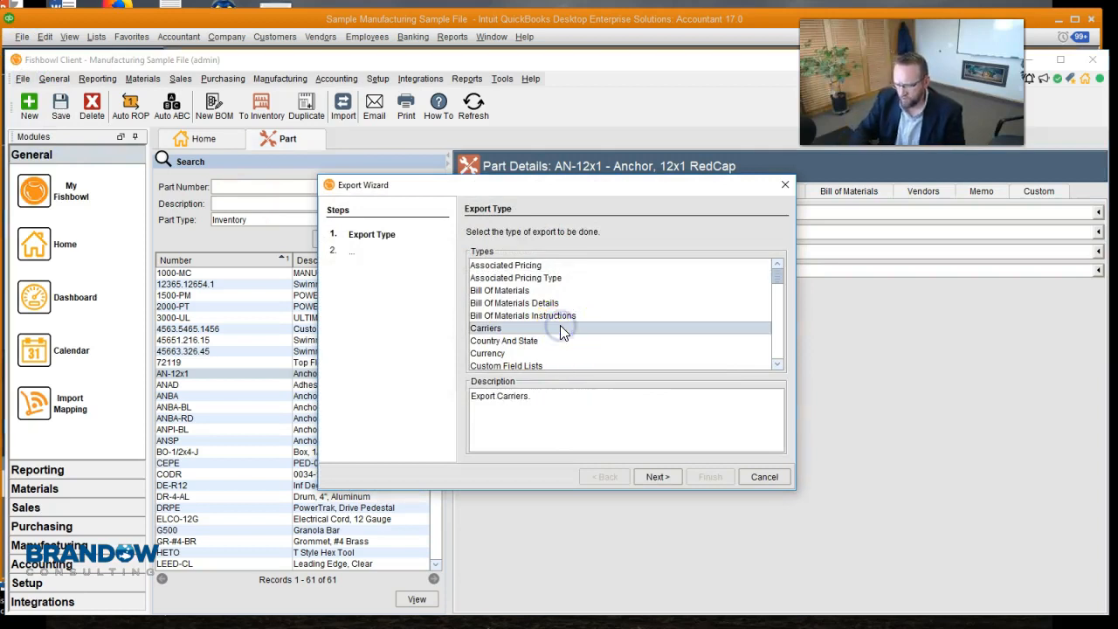
pyautogui.write('part')
pyautogui.click(564, 317)
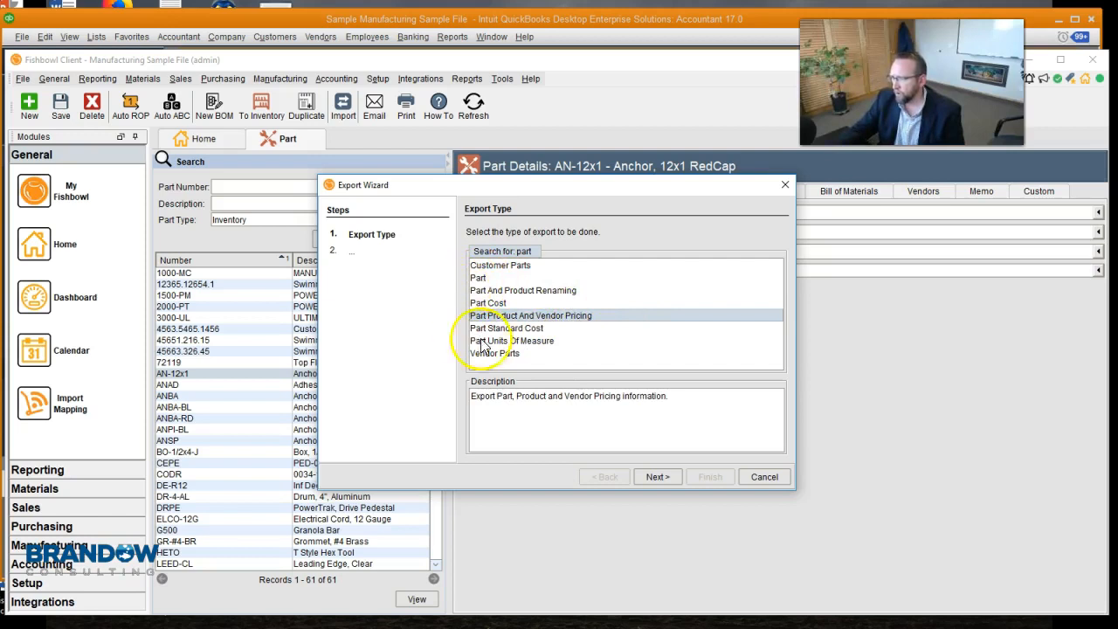
pyautogui.click(658, 476)
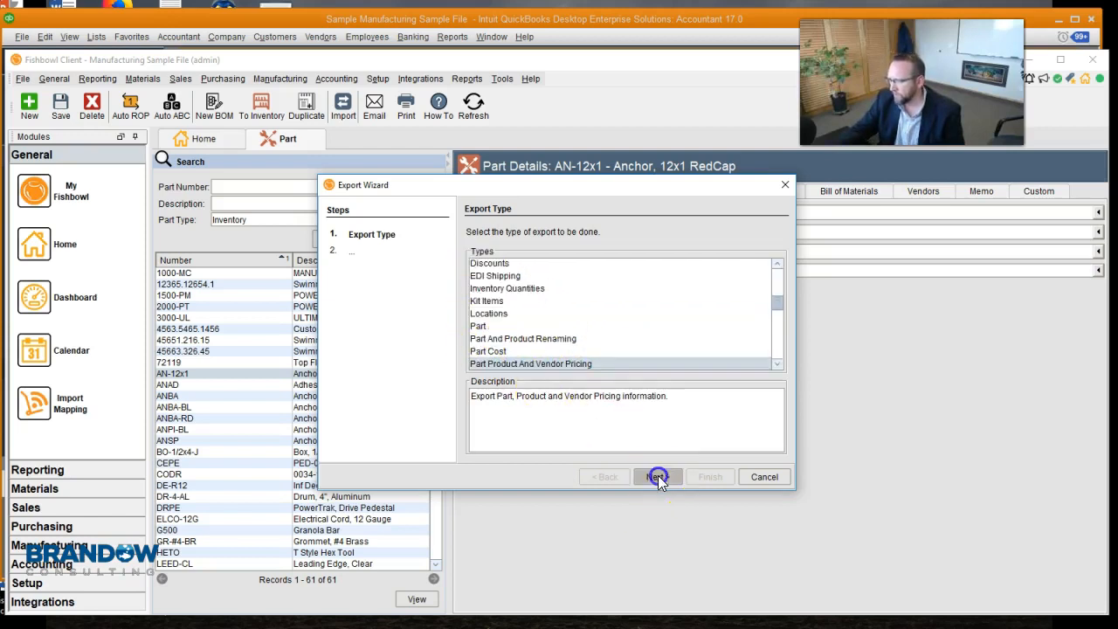
# Step: Set the export destination to PPVendorPricing.csv in the Desktop folder
pyautogui.click(658, 476)
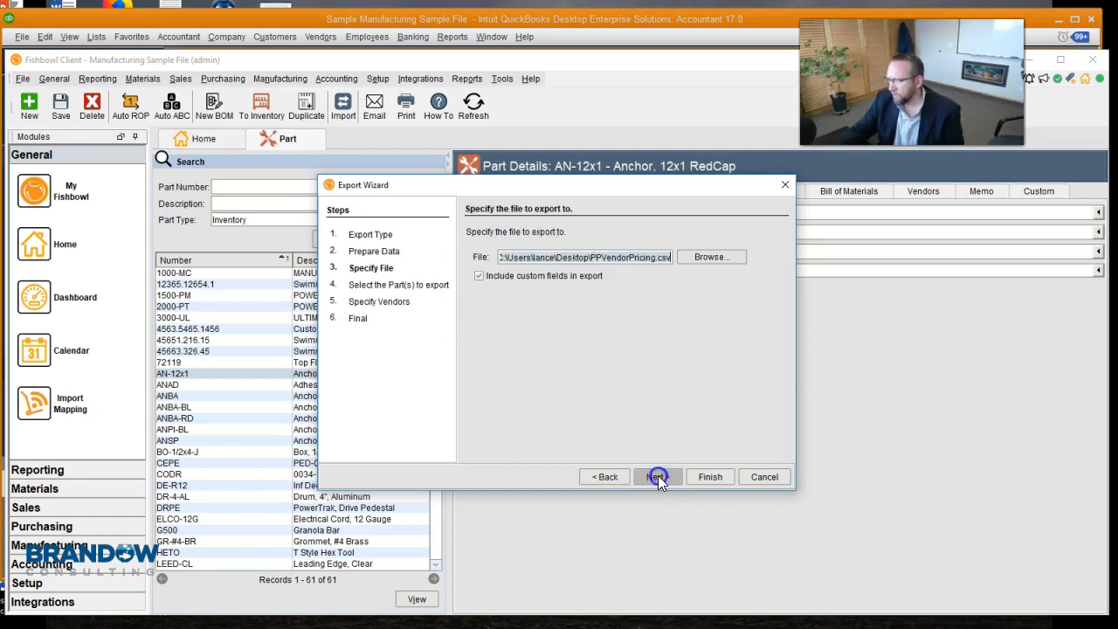
pyautogui.click(708, 259)
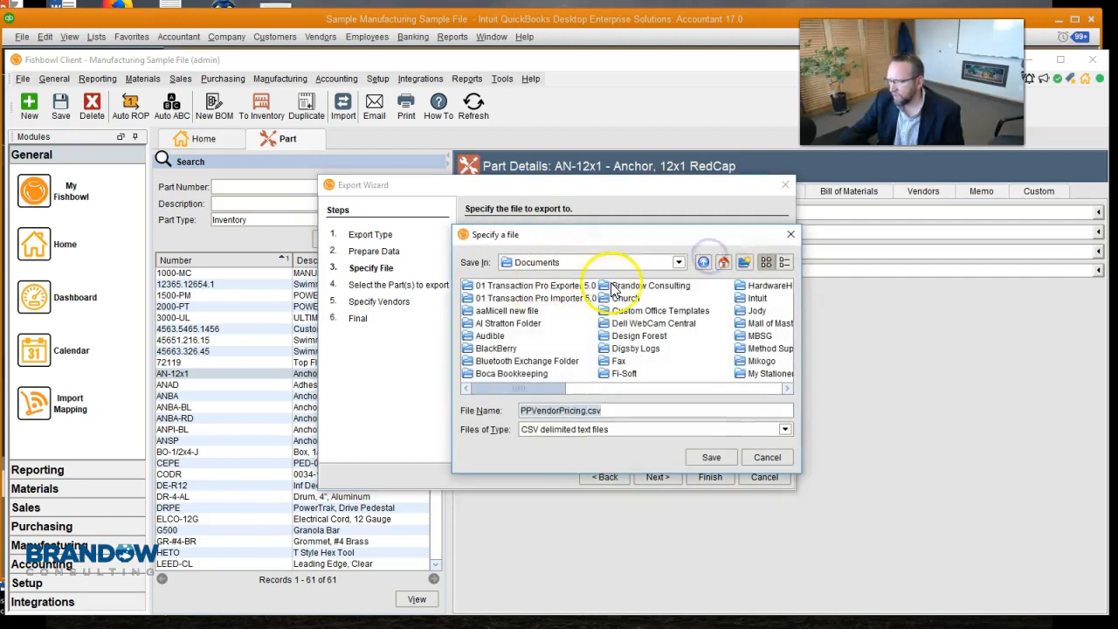
pyautogui.click(679, 262)
pyautogui.moveTo(679, 335); pyautogui.dragTo(671, 302)
pyautogui.click(515, 282)
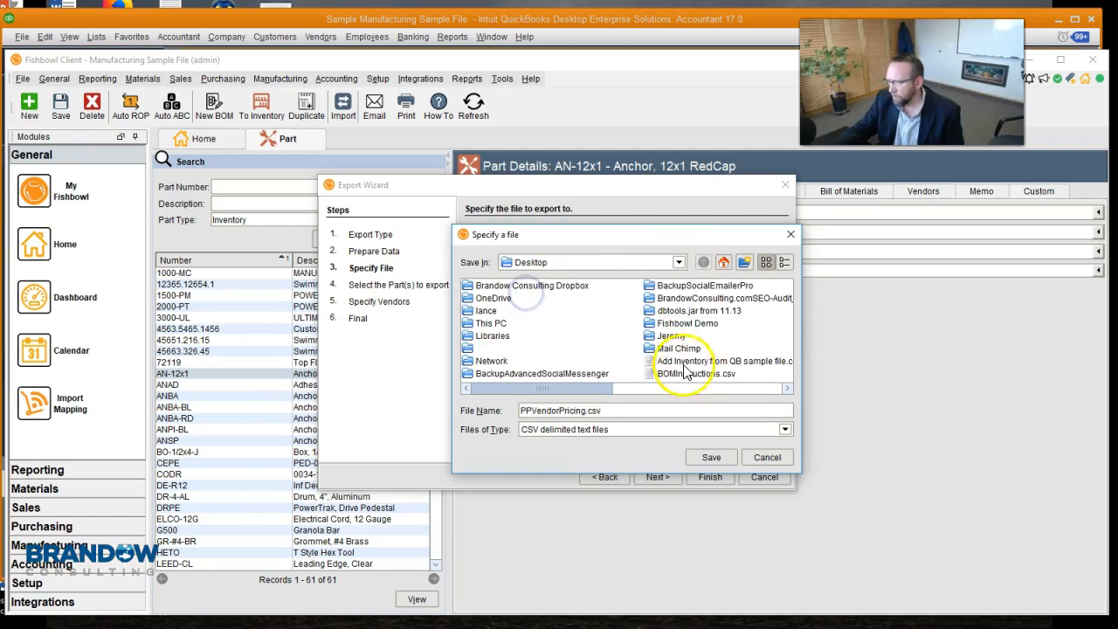
pyautogui.click(709, 457)
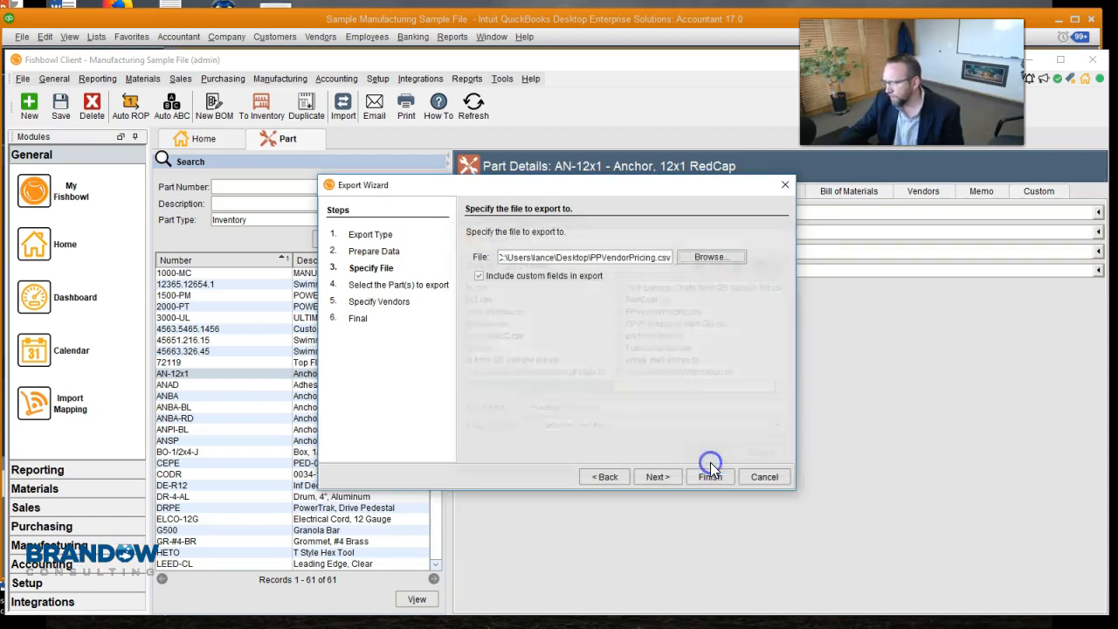
# Step: Run the export for all parts and open the exported file in Excel, postponing the Office subscription notice
pyautogui.click(655, 477)
pyautogui.click(707, 476)
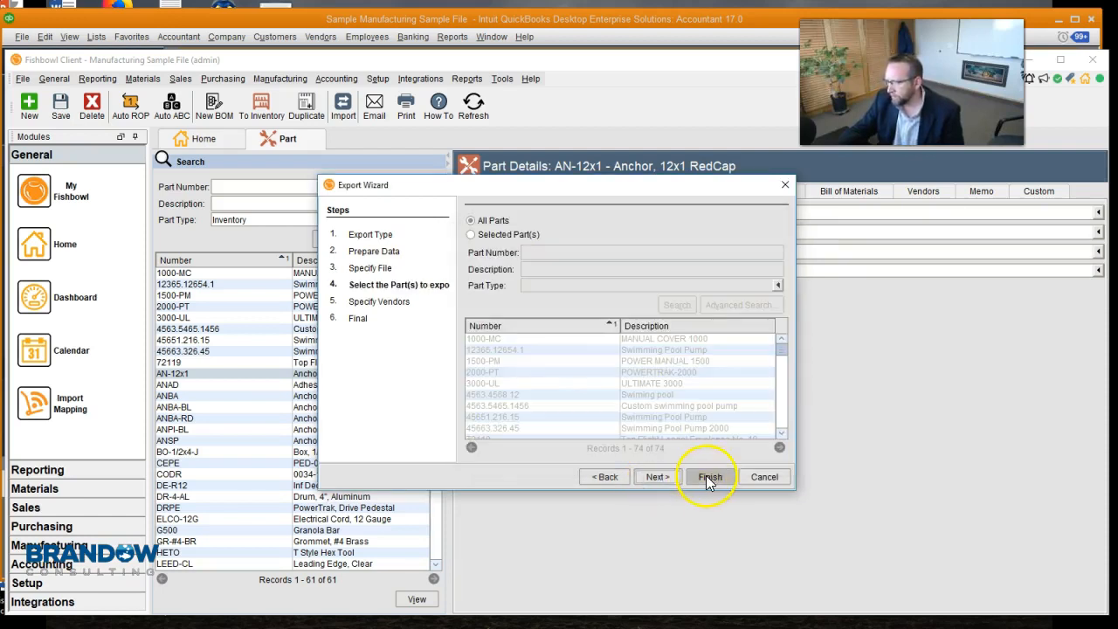
pyautogui.click(538, 365)
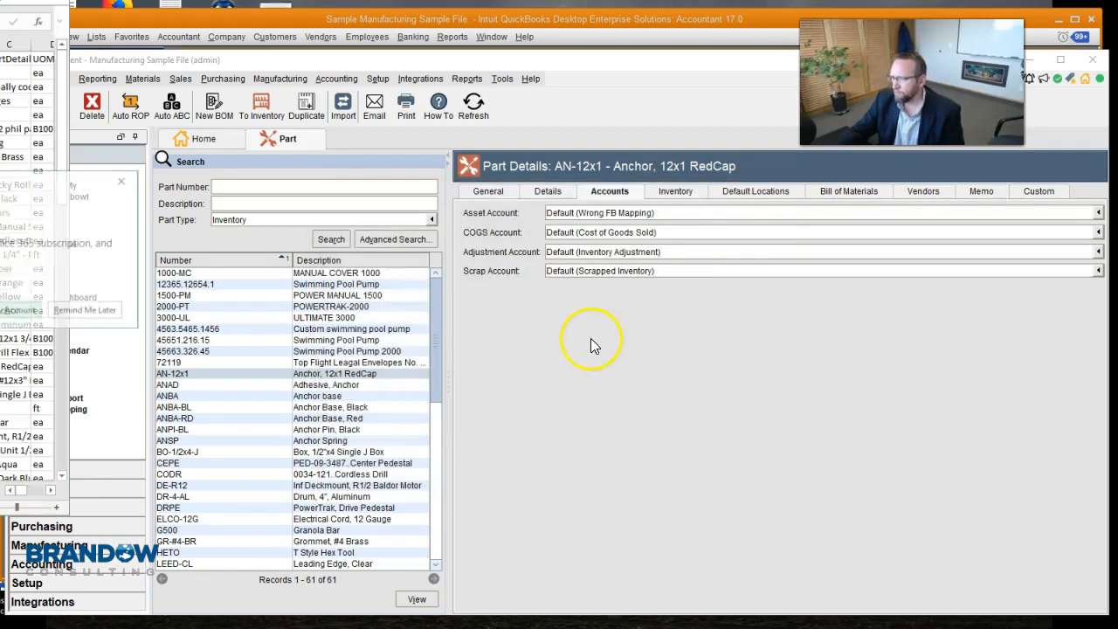
pyautogui.click(85, 310)
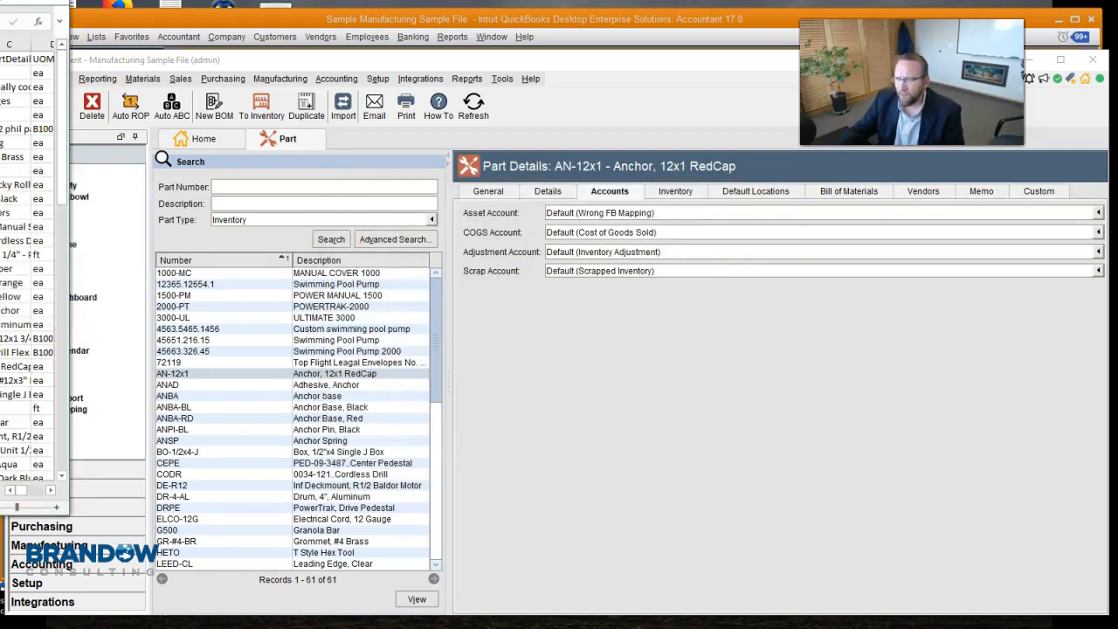
# Step: Bring the PPVendorPricing workbook window fully into view and enlarge it to show more columns and rows
pyautogui.moveTo(0, 0); pyautogui.dragTo(243, 49)
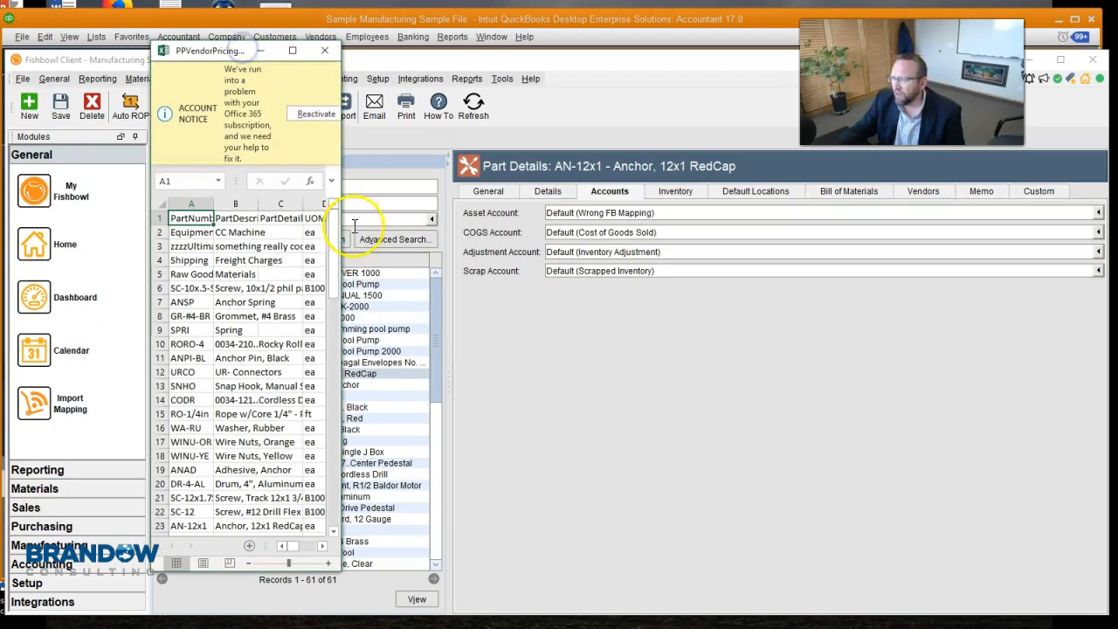
pyautogui.moveTo(342, 273); pyautogui.dragTo(1080, 255)
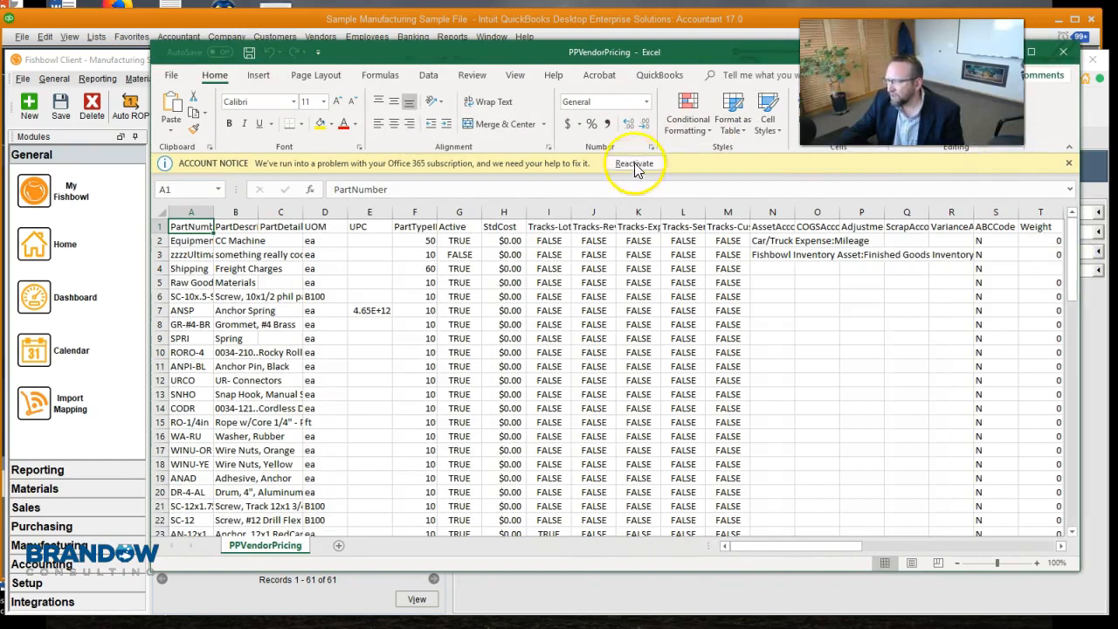
pyautogui.moveTo(547, 52); pyautogui.dragTo(429, 35)
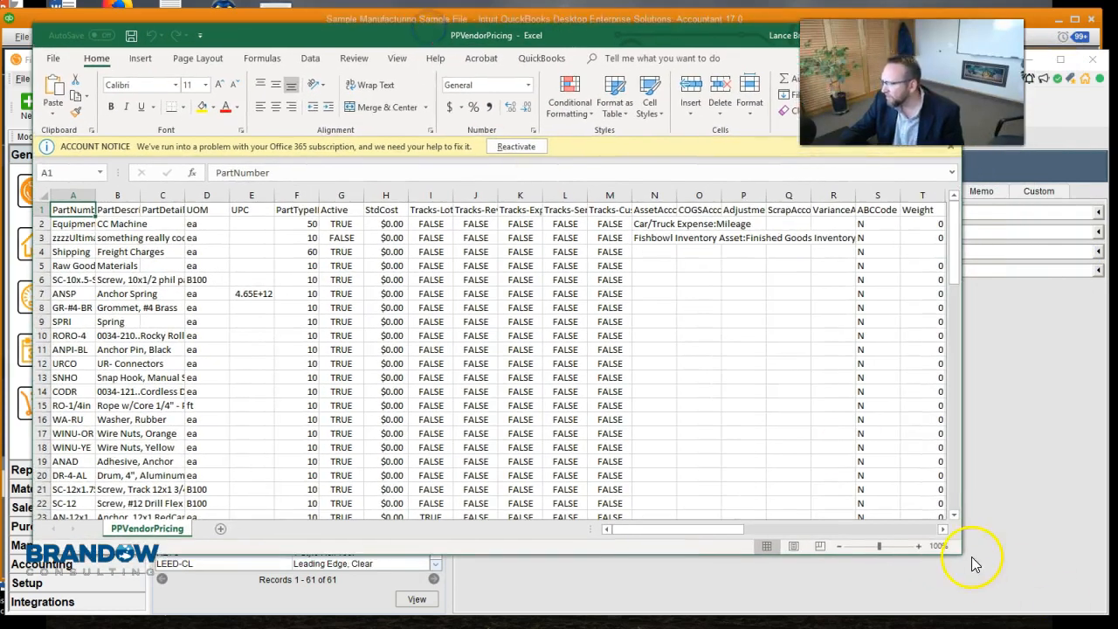
pyautogui.moveTo(954, 552); pyautogui.dragTo(1012, 588)
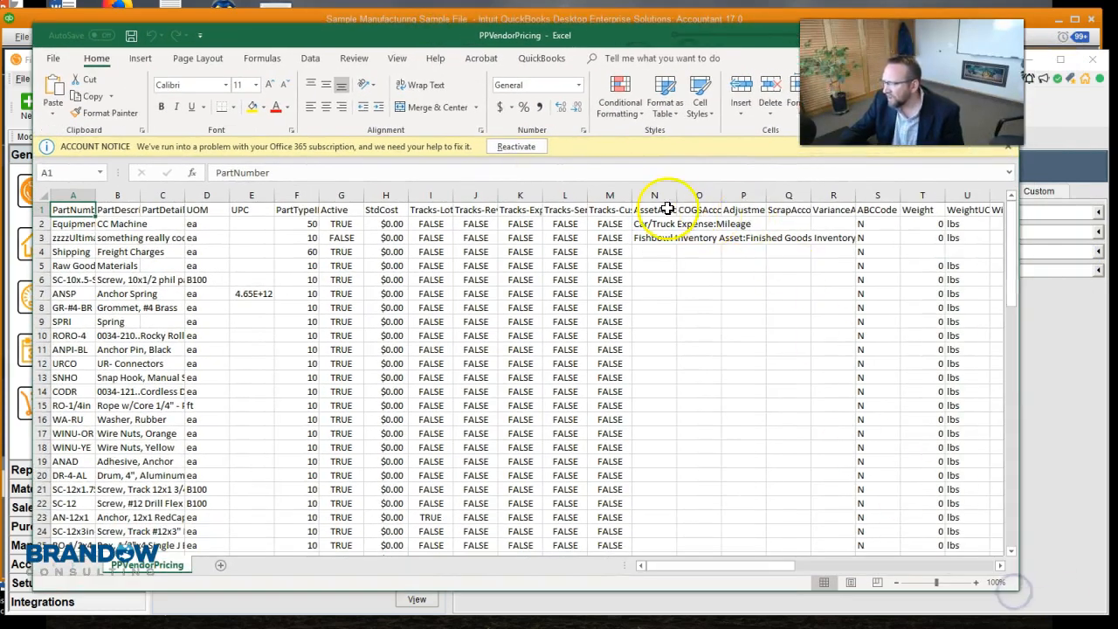
# Step: Widen the AssetAccount, COGSAccount, AdjustmentAccount and ScrapAccount columns, enlarging the workbook window to fit them
pyautogui.moveTo(678, 197); pyautogui.dragTo(718, 195)
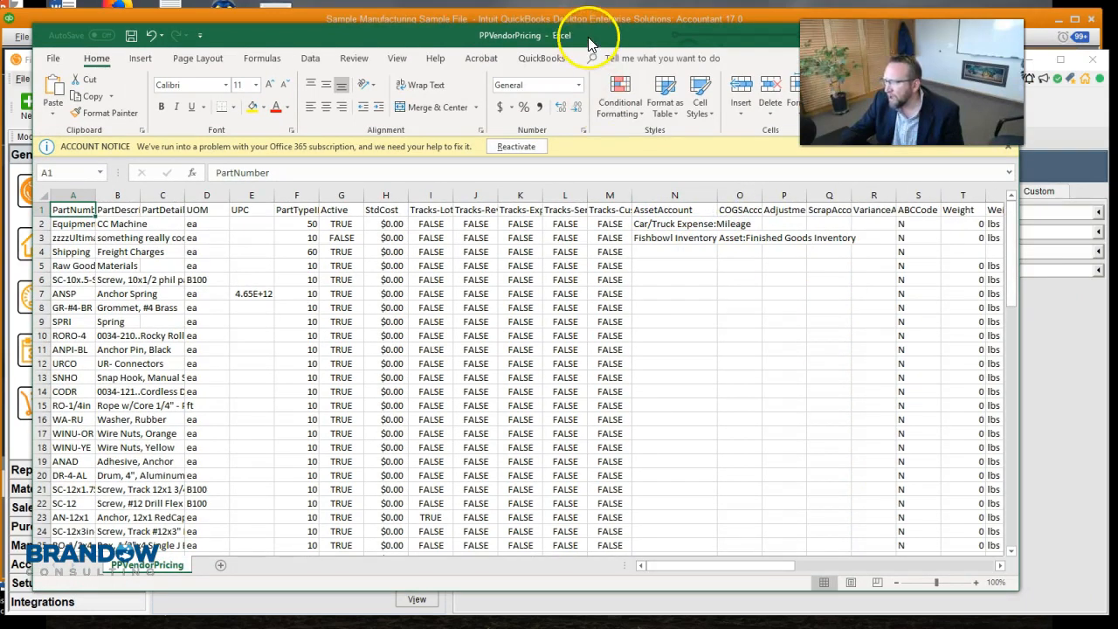
pyautogui.moveTo(588, 37); pyautogui.dragTo(569, 27)
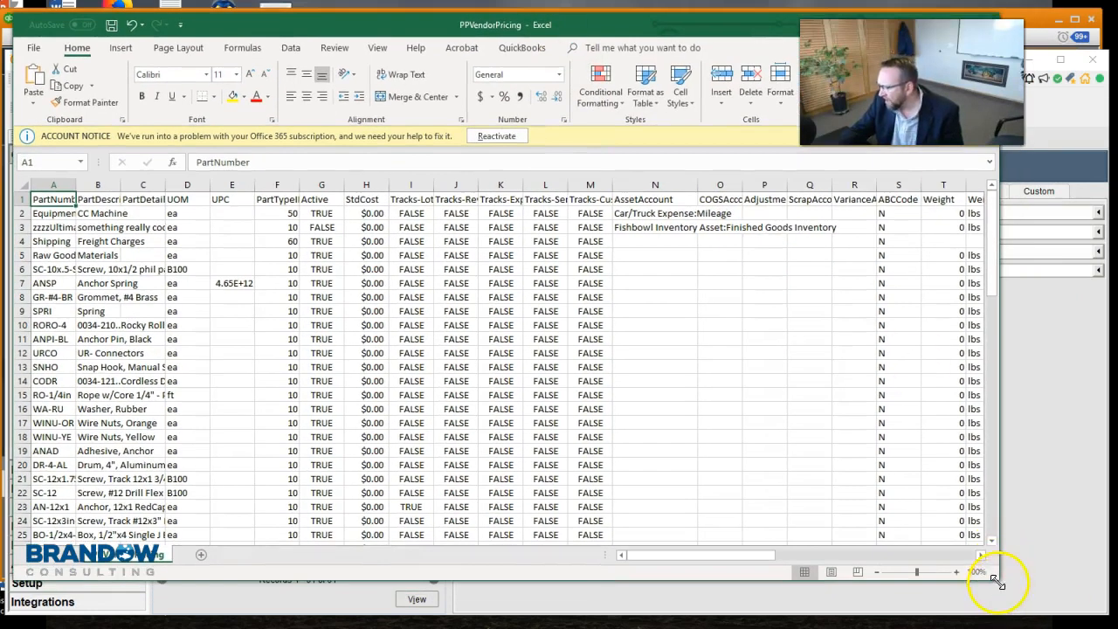
pyautogui.moveTo(996, 581); pyautogui.dragTo(1074, 615)
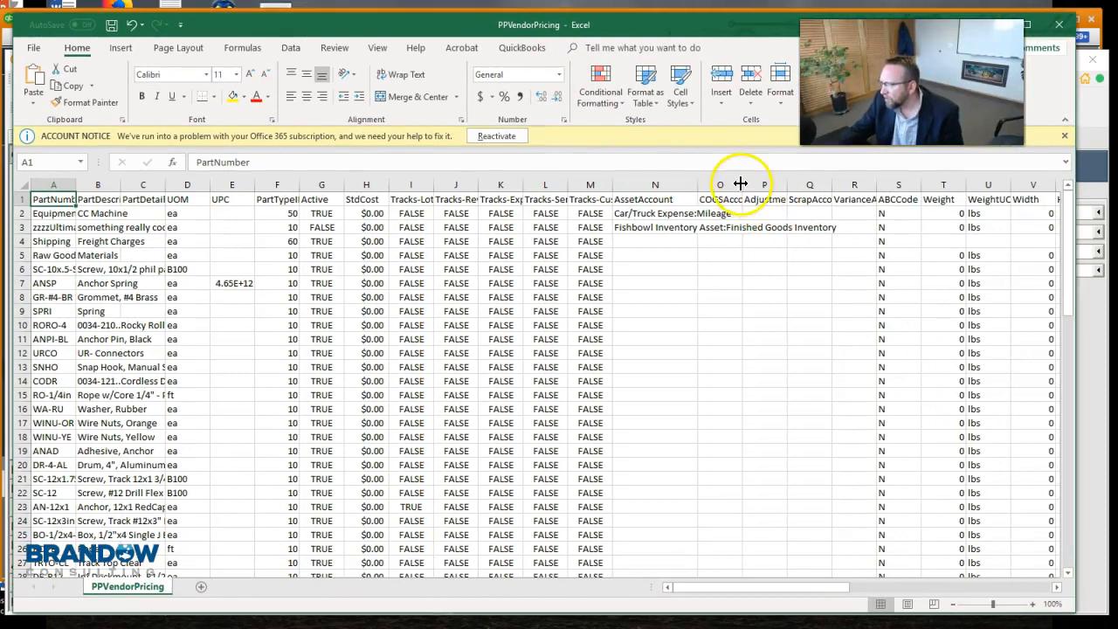
pyautogui.moveTo(739, 184); pyautogui.dragTo(917, 183)
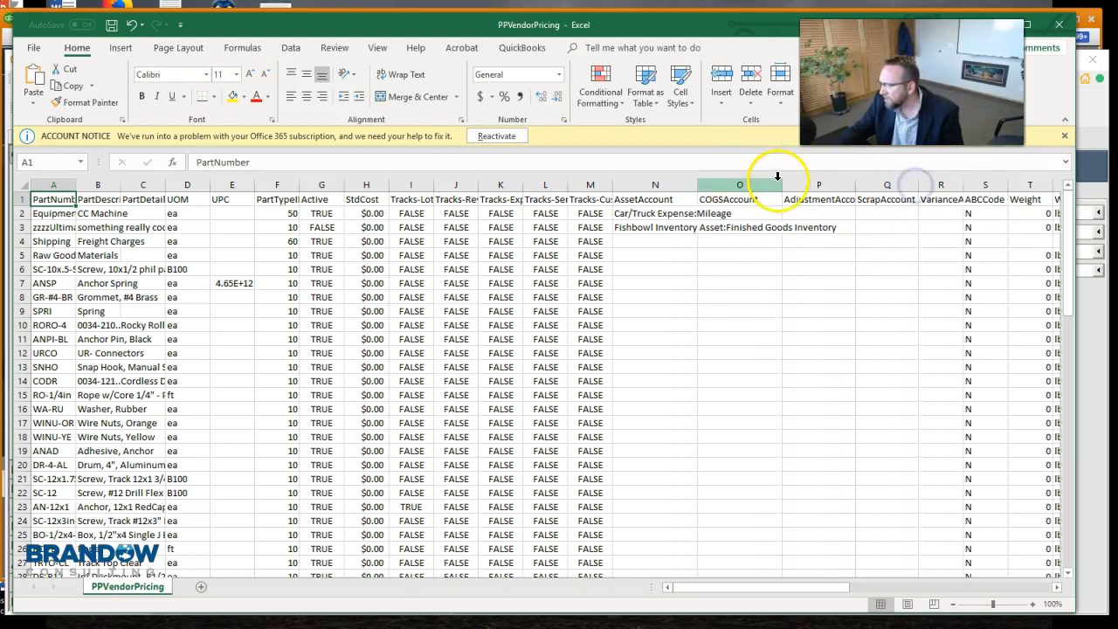
pyautogui.moveTo(783, 186); pyautogui.dragTo(816, 184)
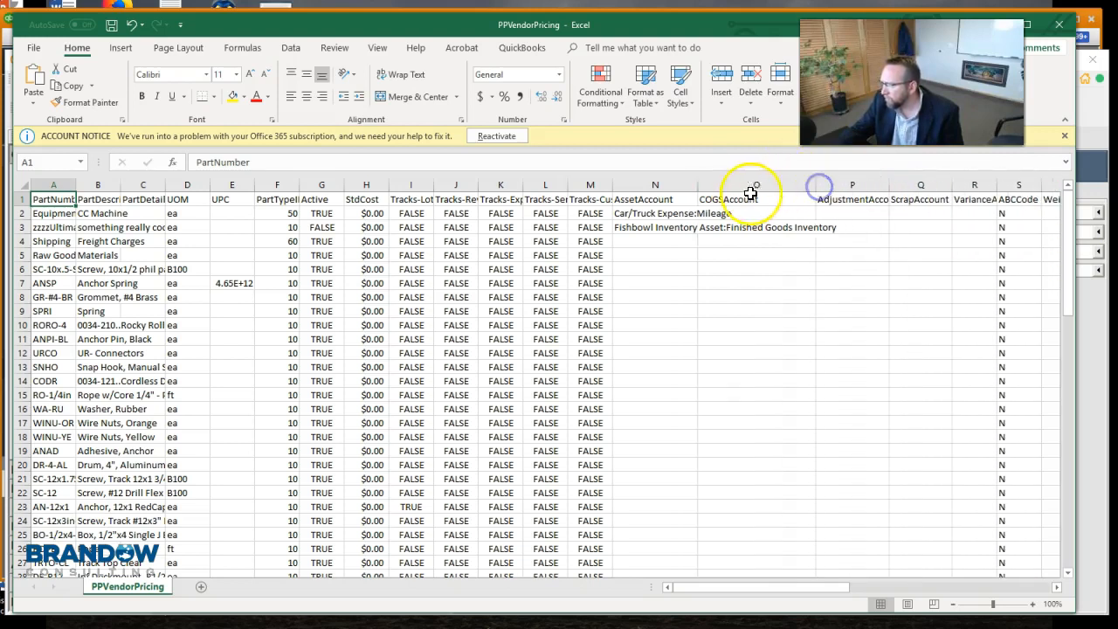
pyautogui.moveTo(694, 184); pyautogui.dragTo(739, 183)
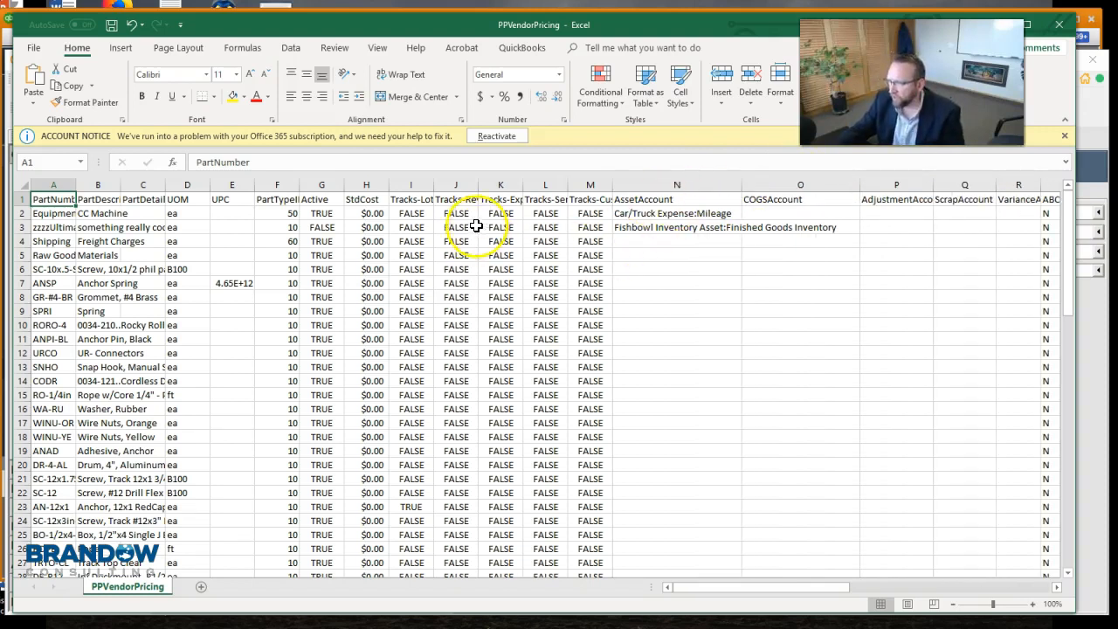
# Step: Hide the tracking columns I to M, starting with Tracks-Lot Number
pyautogui.moveTo(413, 192); pyautogui.dragTo(594, 187)
pyautogui.rightClick(438, 287)
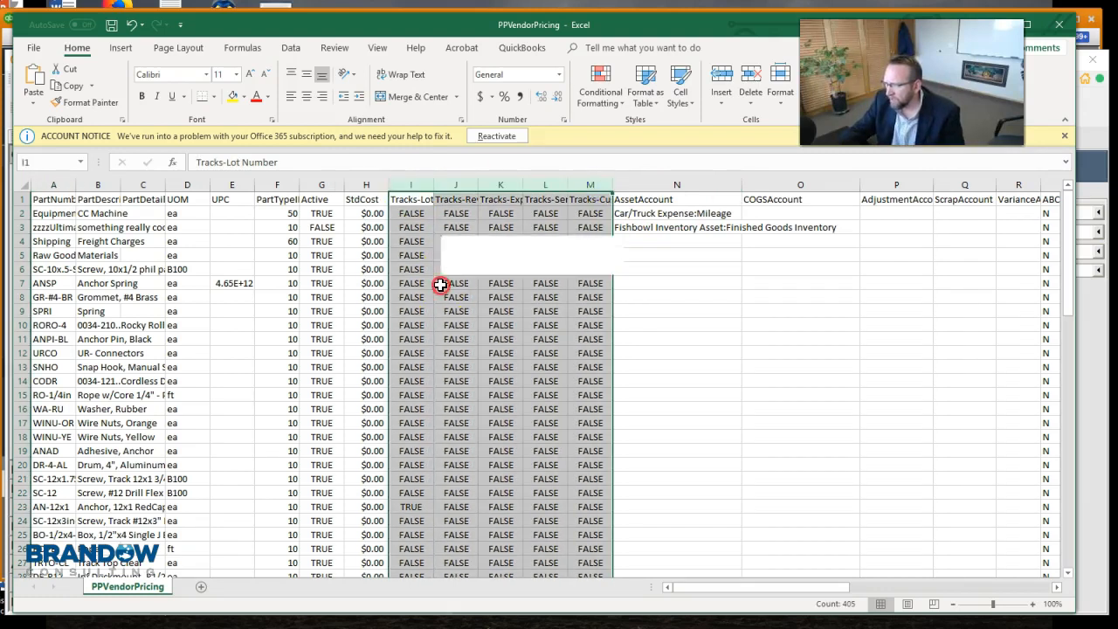
pyautogui.click(474, 468)
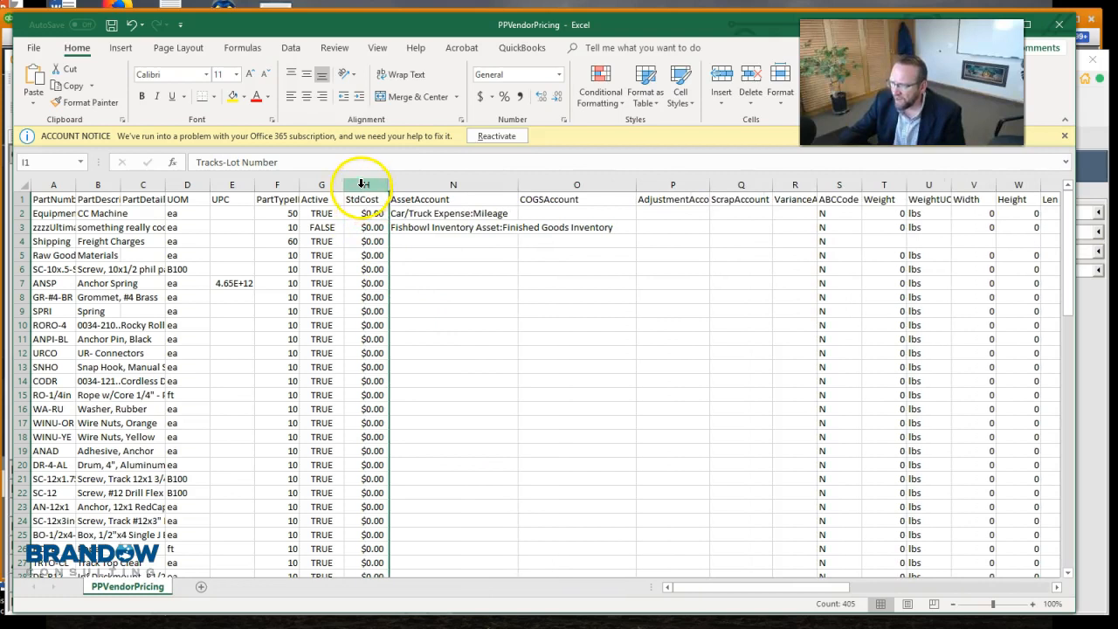
# Step: Check the StdCost column and widen the PartTypeID column to fit its header
pyautogui.click(362, 183)
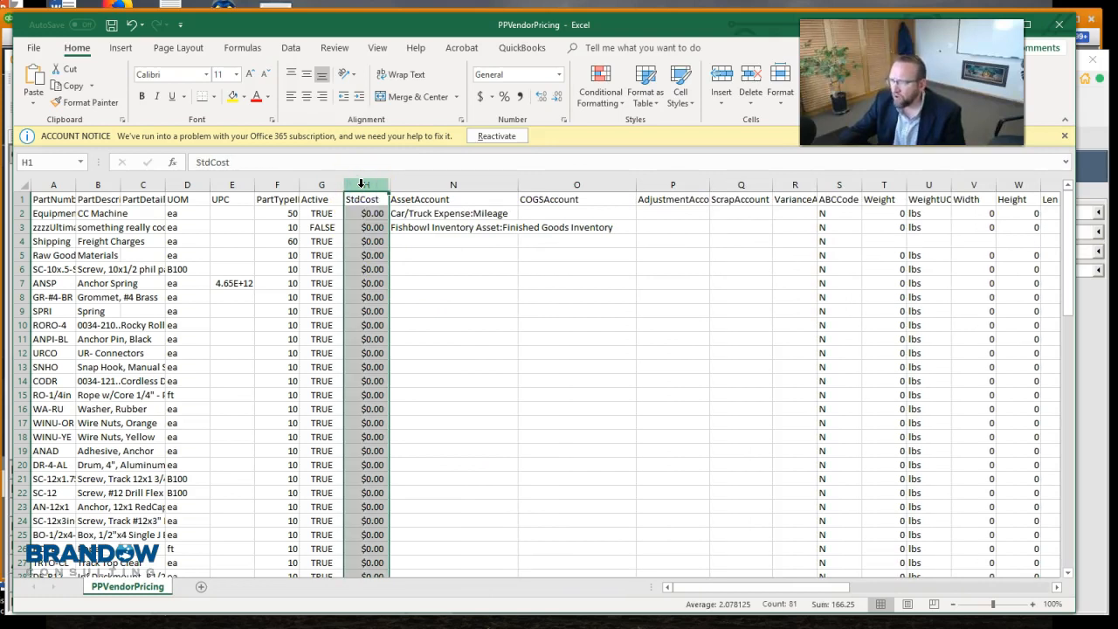
pyautogui.moveTo(382, 24)
pyautogui.mouseDown()
pyautogui.moveTo(382, 62)
pyautogui.moveTo(381, 17)
pyautogui.mouseUp()
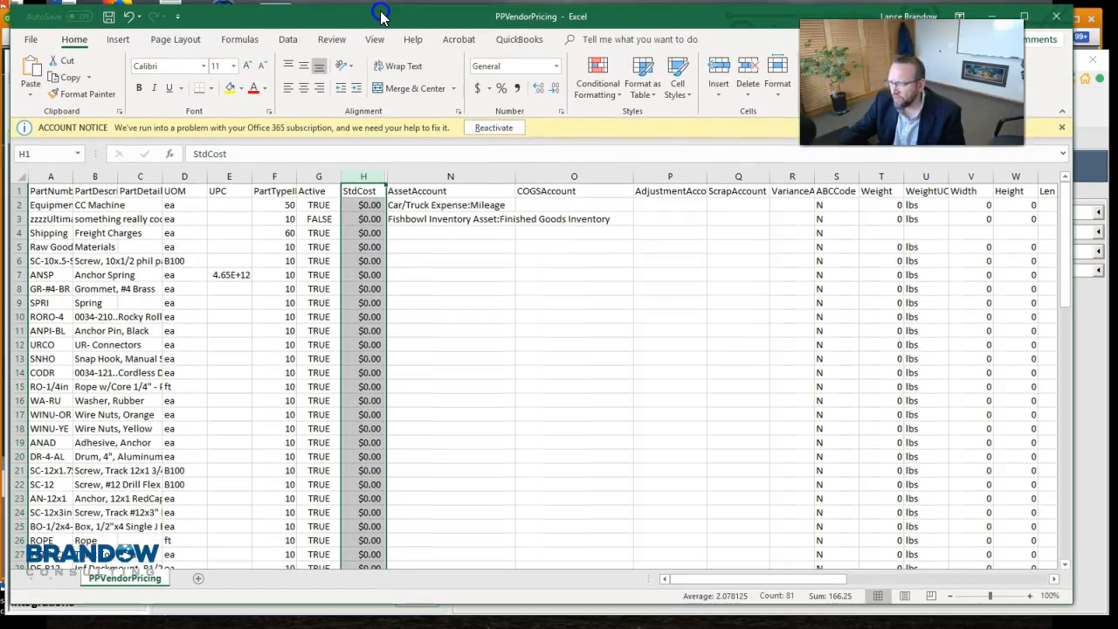
pyautogui.doubleClick(297, 174)
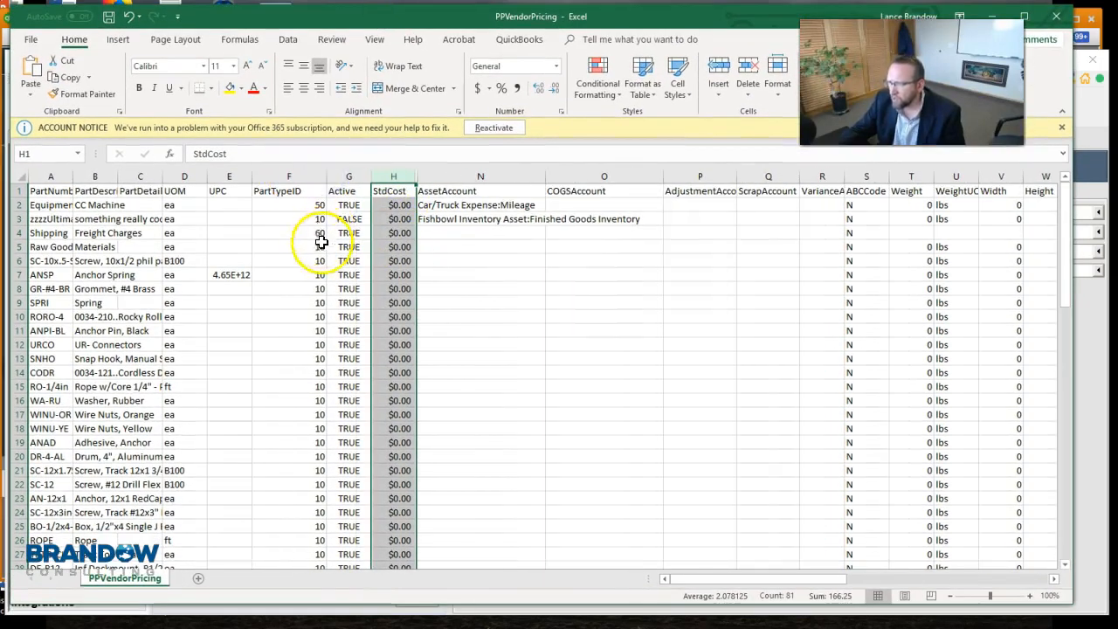
pyautogui.click(293, 259)
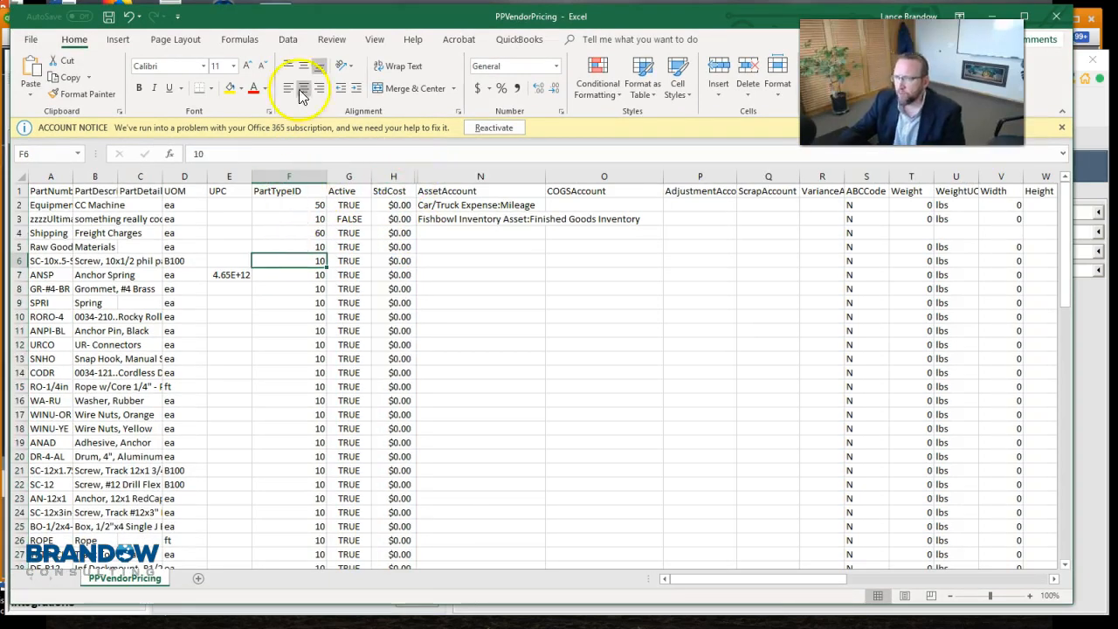
# Step: Switch to Fishbowl and open the export preparation instructions for the Part Product And Vendor Pricing type
pyautogui.moveTo(321, 18); pyautogui.dragTo(320, 54)
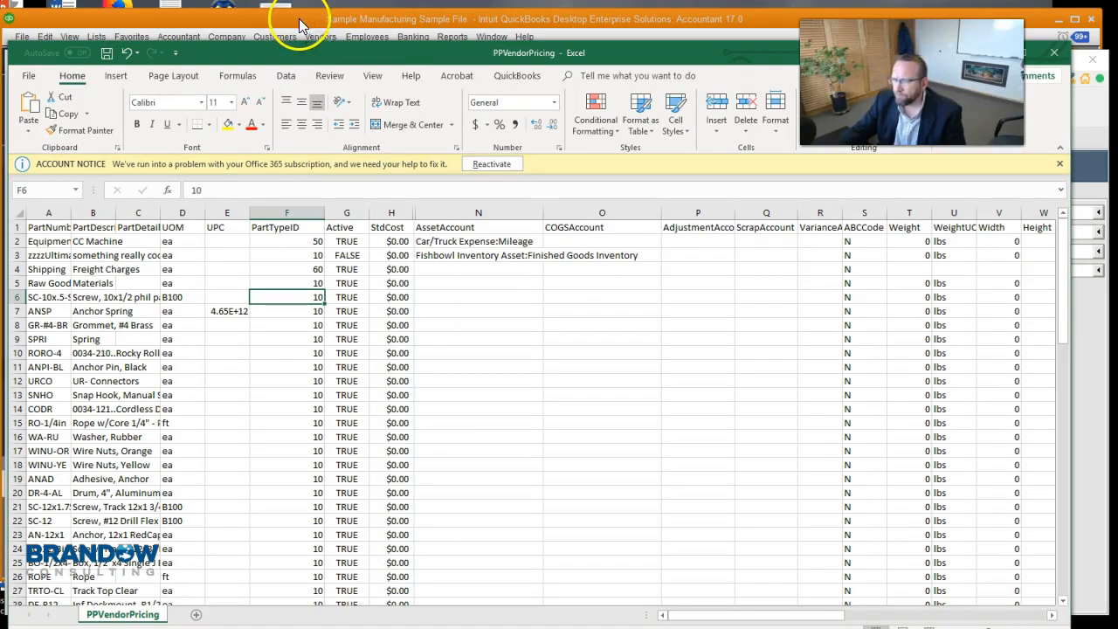
pyautogui.click(297, 20)
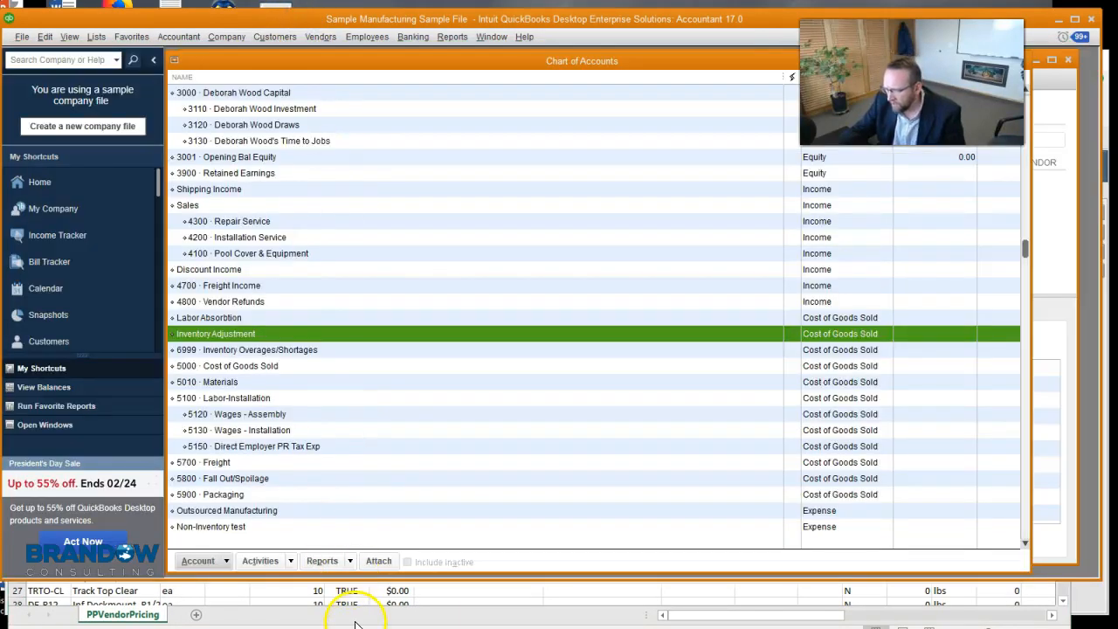
pyautogui.hotkey('alt', 'Tab')
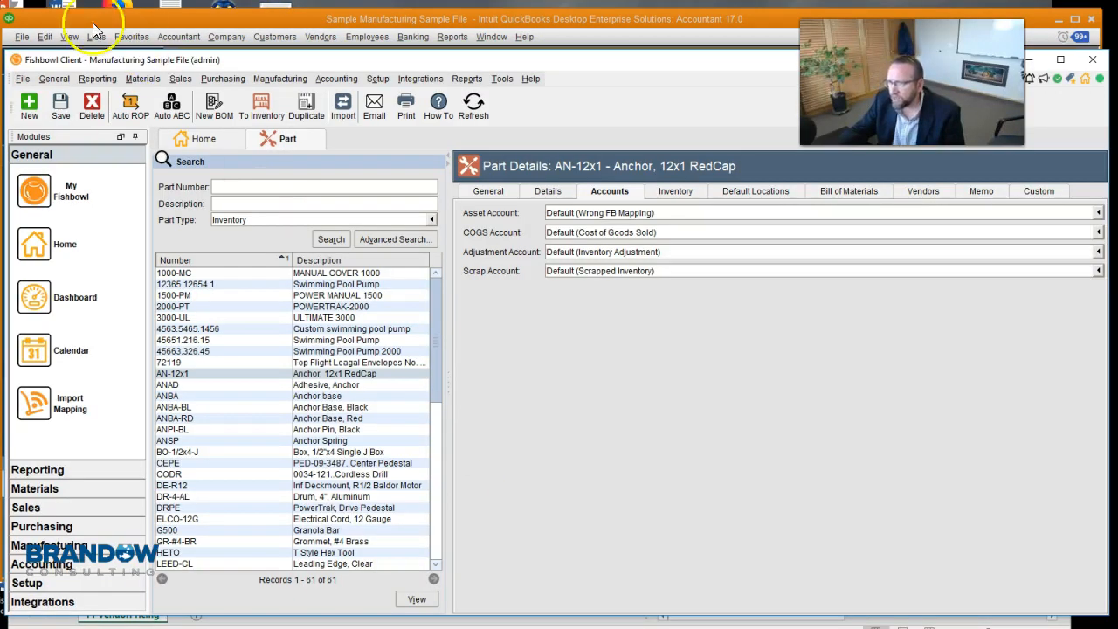
pyautogui.click(23, 79)
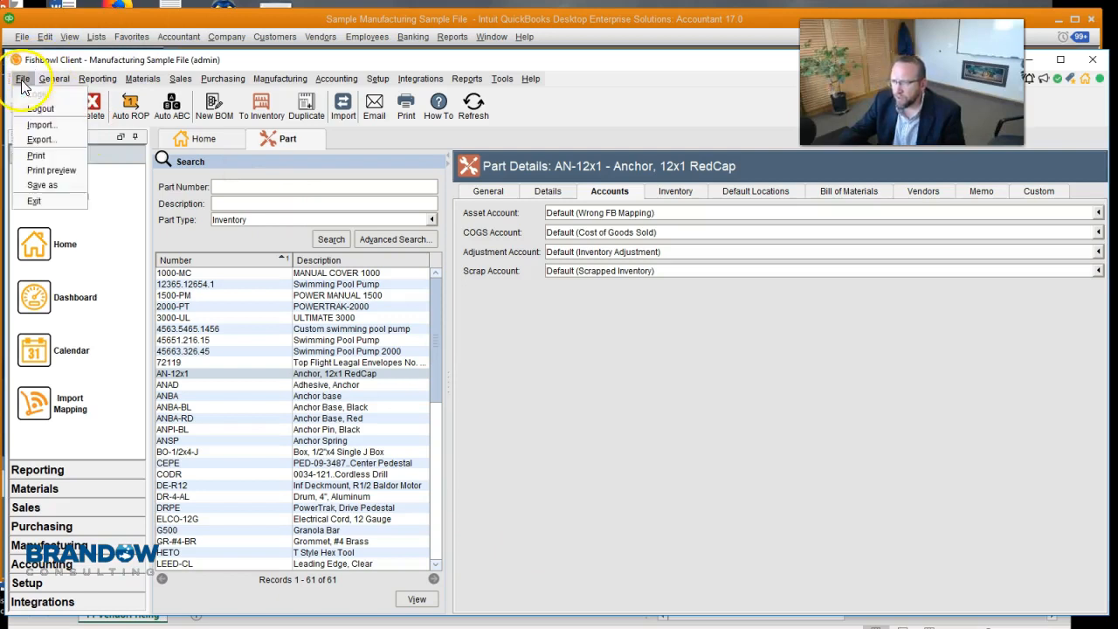
pyautogui.click(44, 137)
pyautogui.click(551, 339)
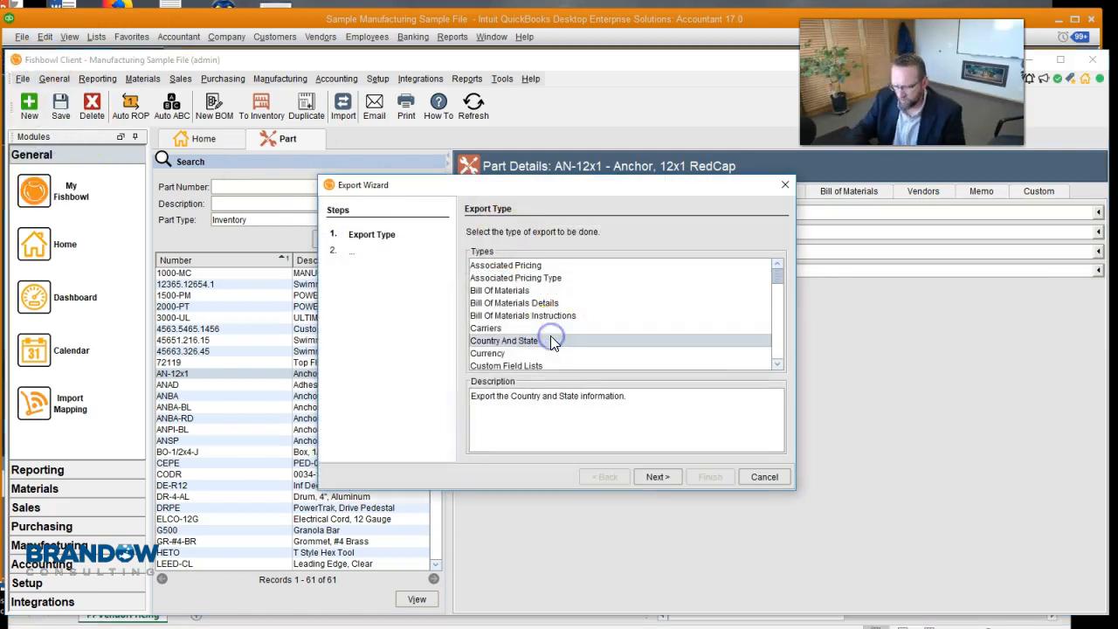
pyautogui.write('part')
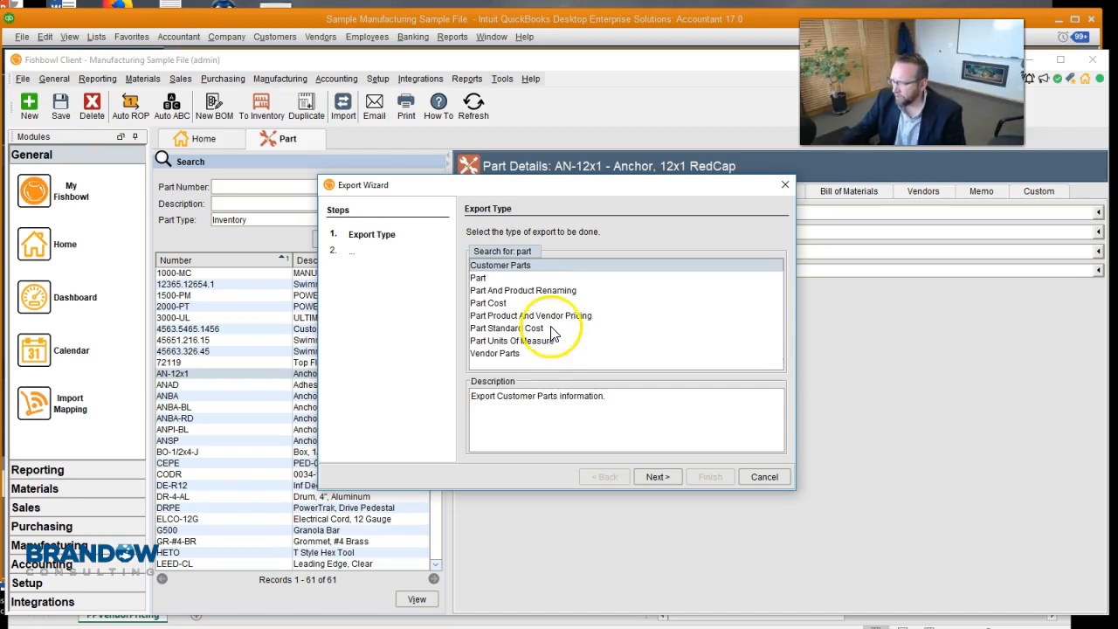
pyautogui.click(552, 318)
pyautogui.click(660, 476)
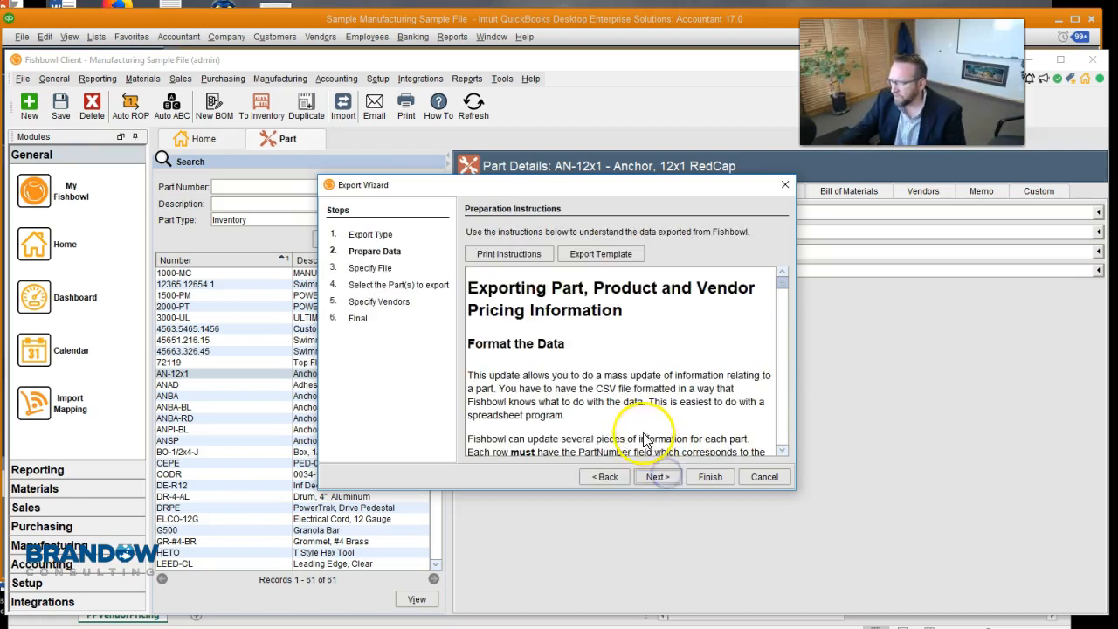
# Step: Enlarge the Export Wizard and read the PartTypeID mapping in the preparation instructions
pyautogui.moveTo(495, 186); pyautogui.dragTo(330, 37)
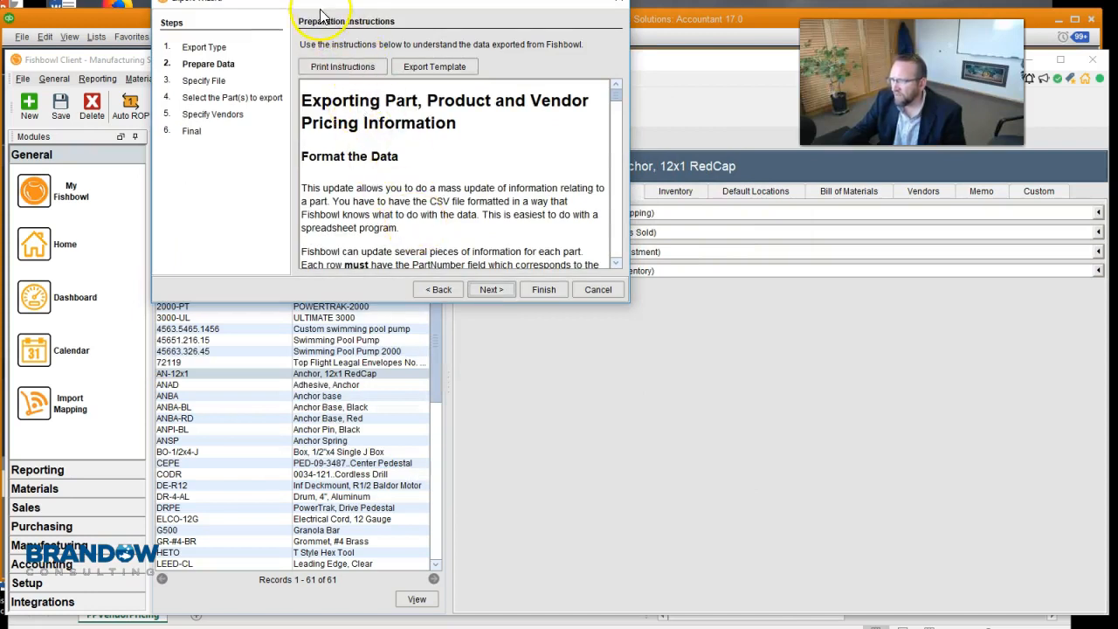
pyautogui.moveTo(299, 0); pyautogui.dragTo(295, 23)
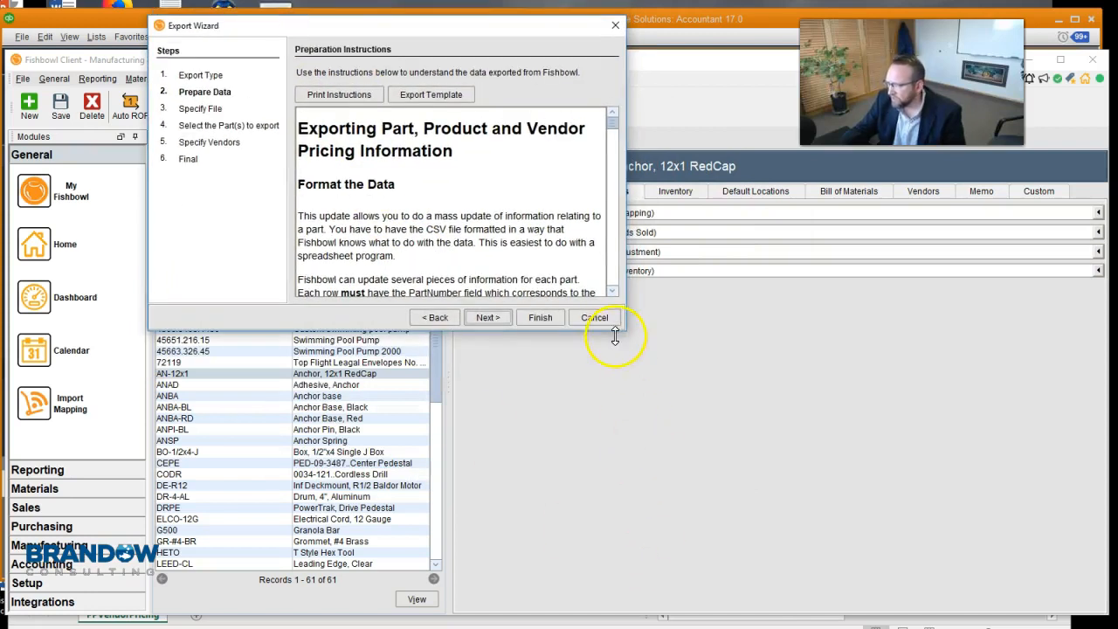
pyautogui.moveTo(624, 330); pyautogui.dragTo(863, 597)
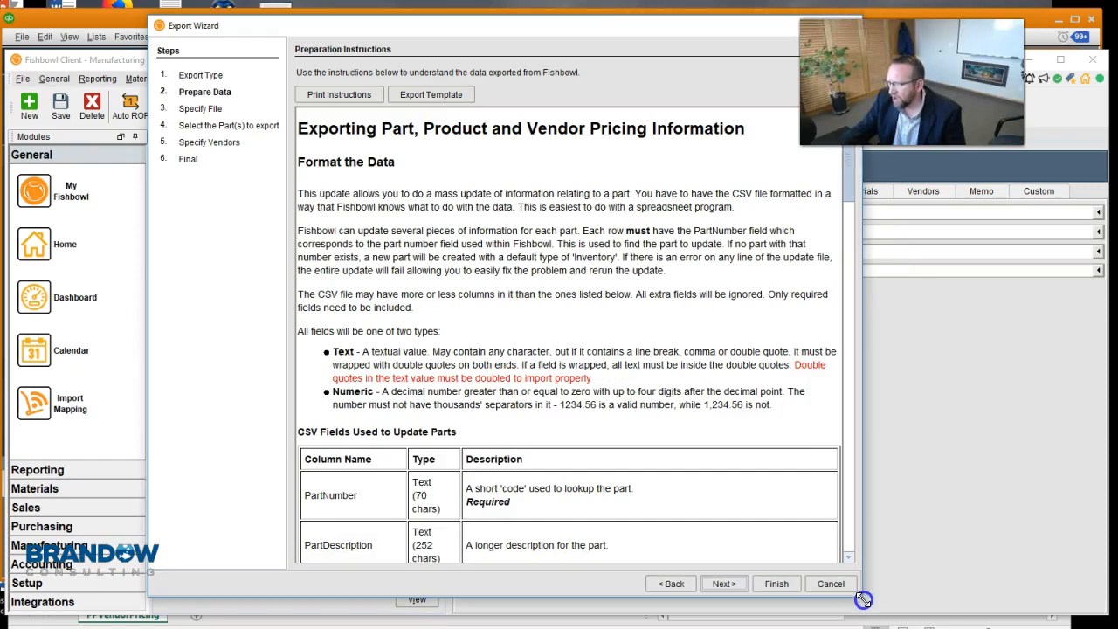
pyautogui.moveTo(845, 179); pyautogui.dragTo(840, 276)
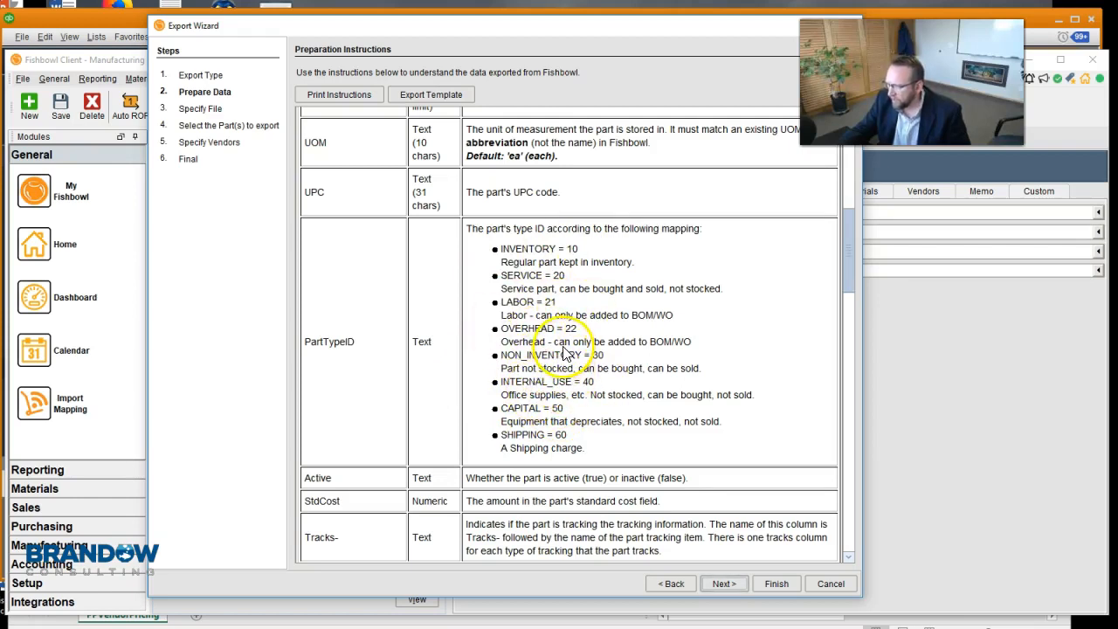
pyautogui.scroll(-2, 566, 354)
pyautogui.scroll(2, 550, 266)
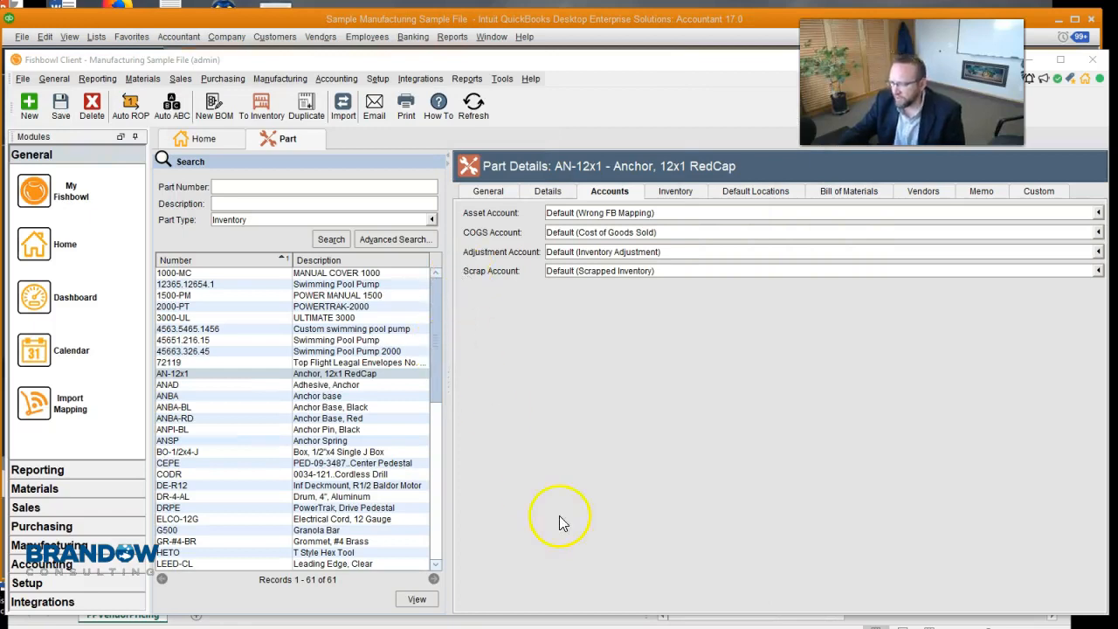
# Step: Return to the PPVendorPricing workbook in Excel and turn on filters for all columns of the sheet
pyautogui.hotkey('alt', 'Tab')
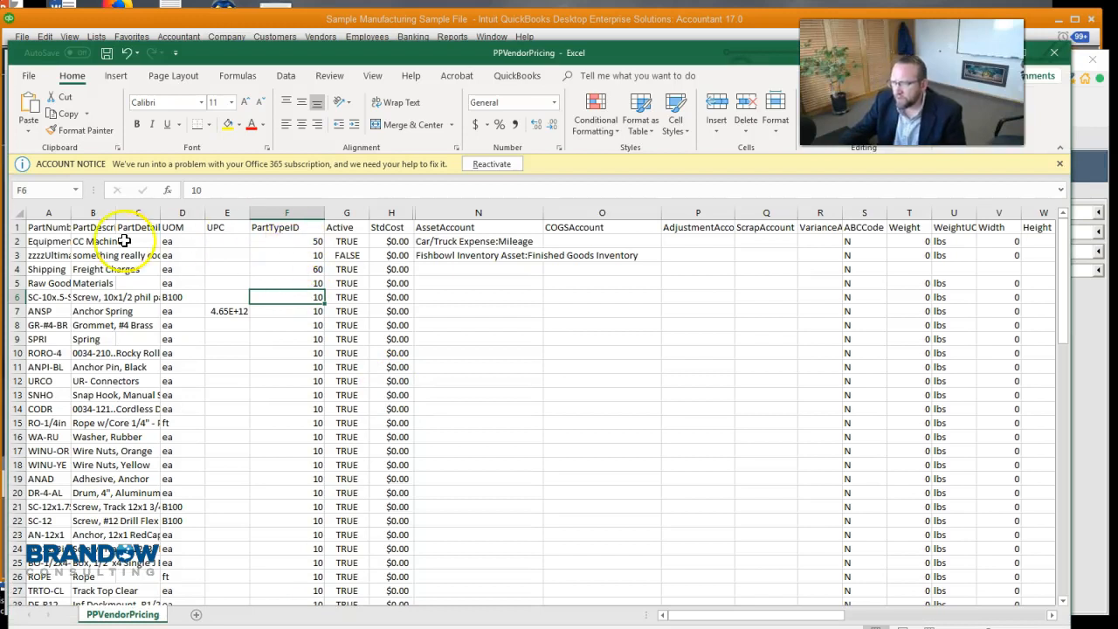
pyautogui.click(20, 212)
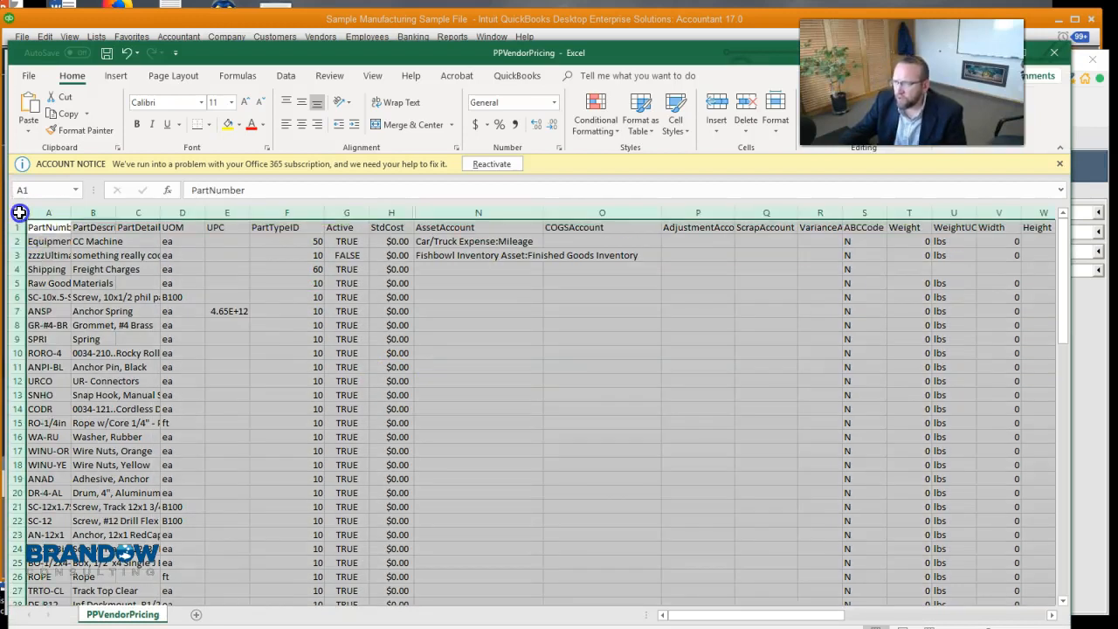
pyautogui.click(286, 76)
pyautogui.click(573, 112)
pyautogui.click(495, 360)
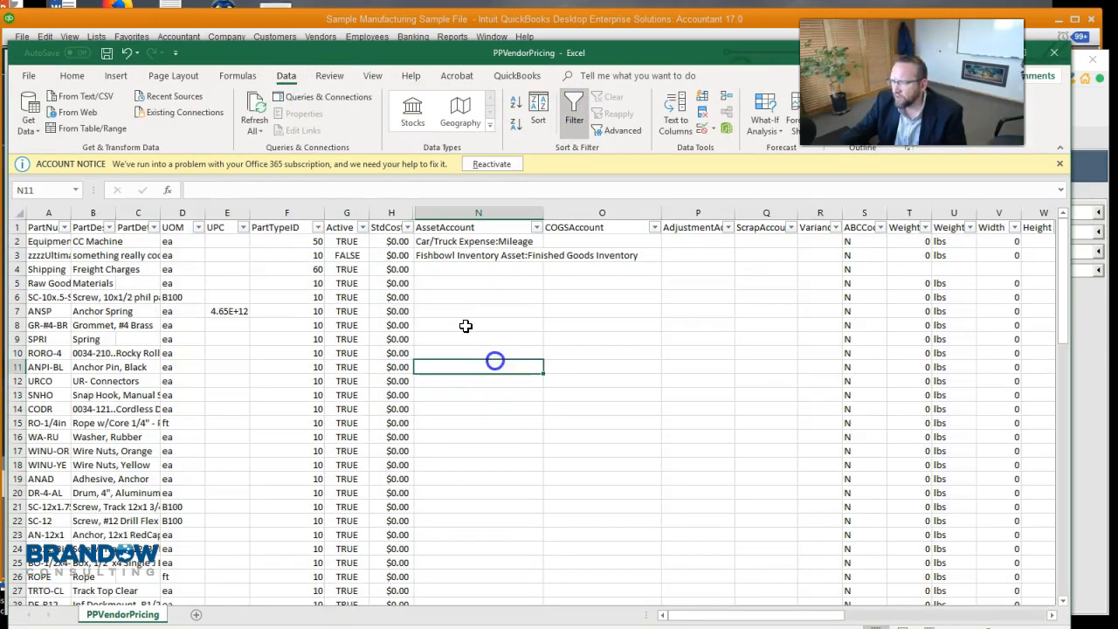
# Step: Freeze the header row and first two columns, and widen the PartDescription and PartNumber columns to show their text
pyautogui.click(128, 240)
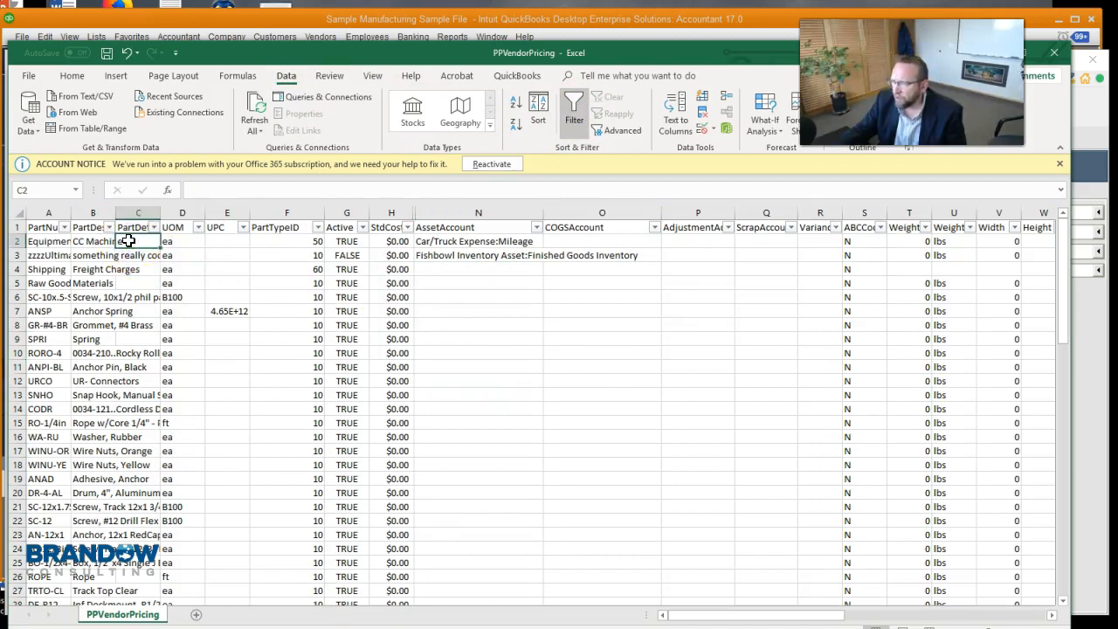
pyautogui.click(373, 77)
pyautogui.click(479, 122)
pyautogui.click(537, 150)
pyautogui.click(526, 310)
pyautogui.scroll(-2, 516, 353)
pyautogui.scroll(2, 516, 353)
pyautogui.moveTo(724, 618)
pyautogui.mouseDown()
pyautogui.moveTo(809, 614)
pyautogui.moveTo(737, 614)
pyautogui.mouseUp()
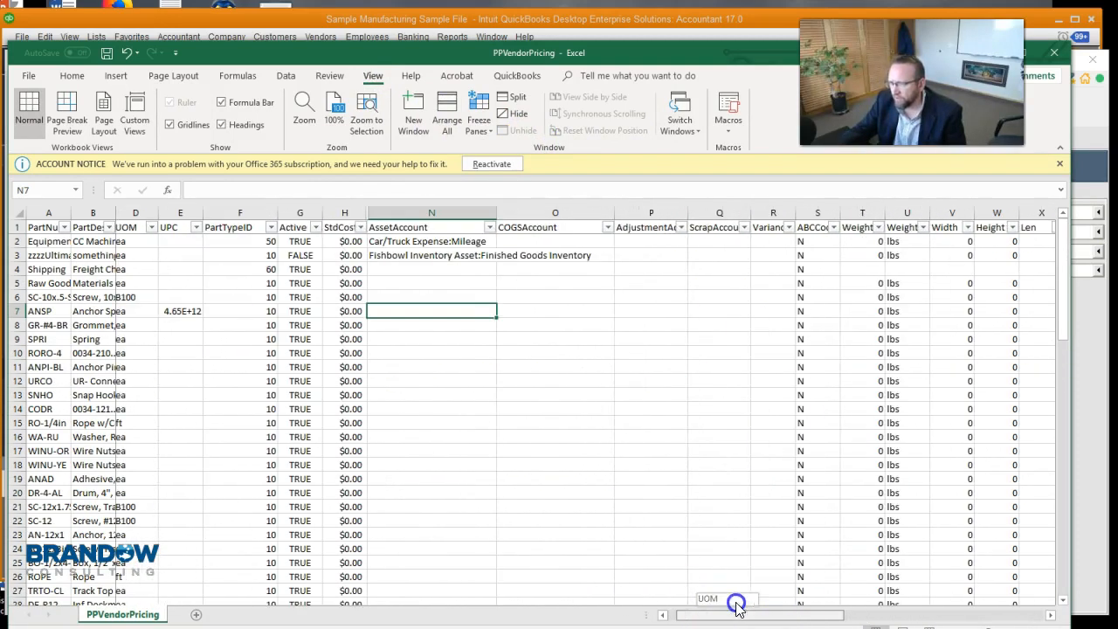
pyautogui.moveTo(113, 210); pyautogui.dragTo(206, 211)
pyautogui.moveTo(71, 211); pyautogui.dragTo(123, 212)
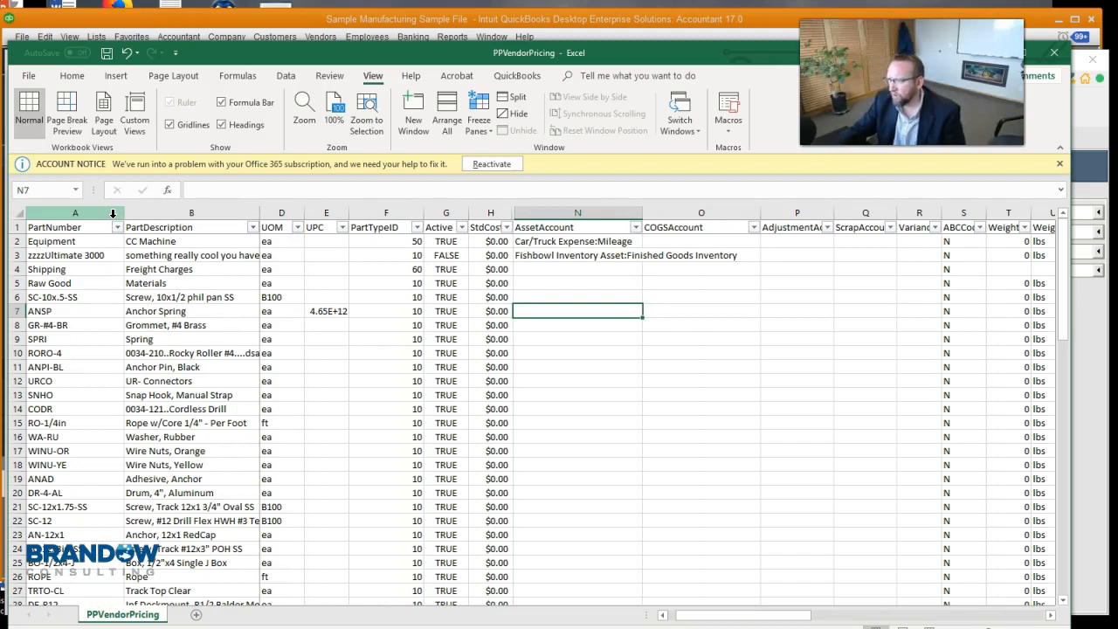
# Step: Widen the ProductTaxable and ProductActive columns and delete the row of the inactive part zzzzUltimate 3000
pyautogui.click(449, 256)
pyautogui.click(16, 255)
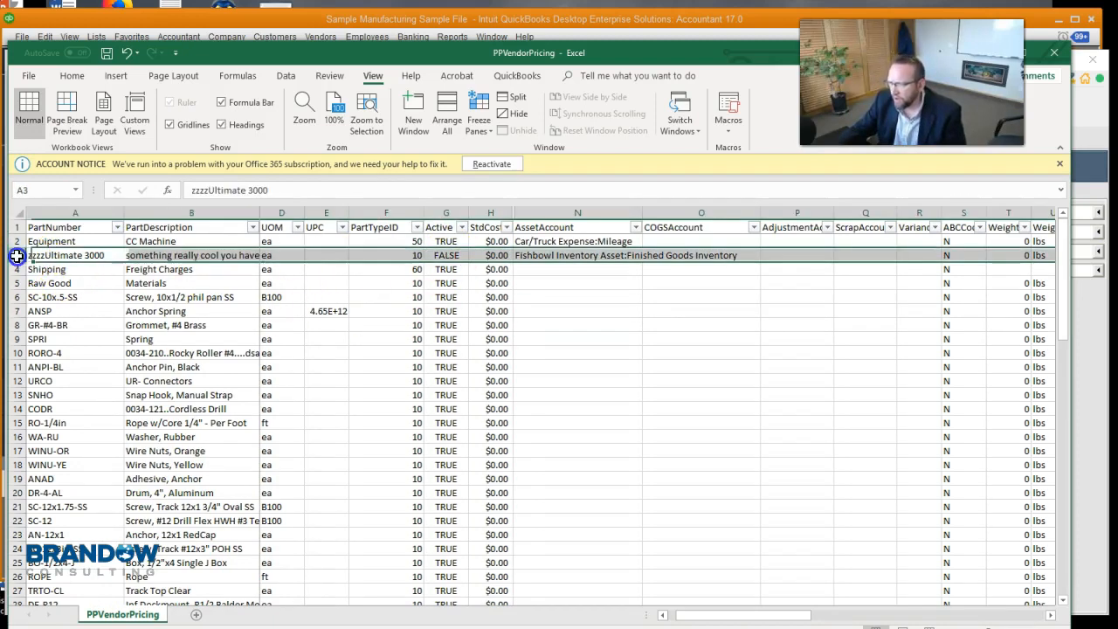
pyautogui.moveTo(748, 618); pyautogui.dragTo(910, 602)
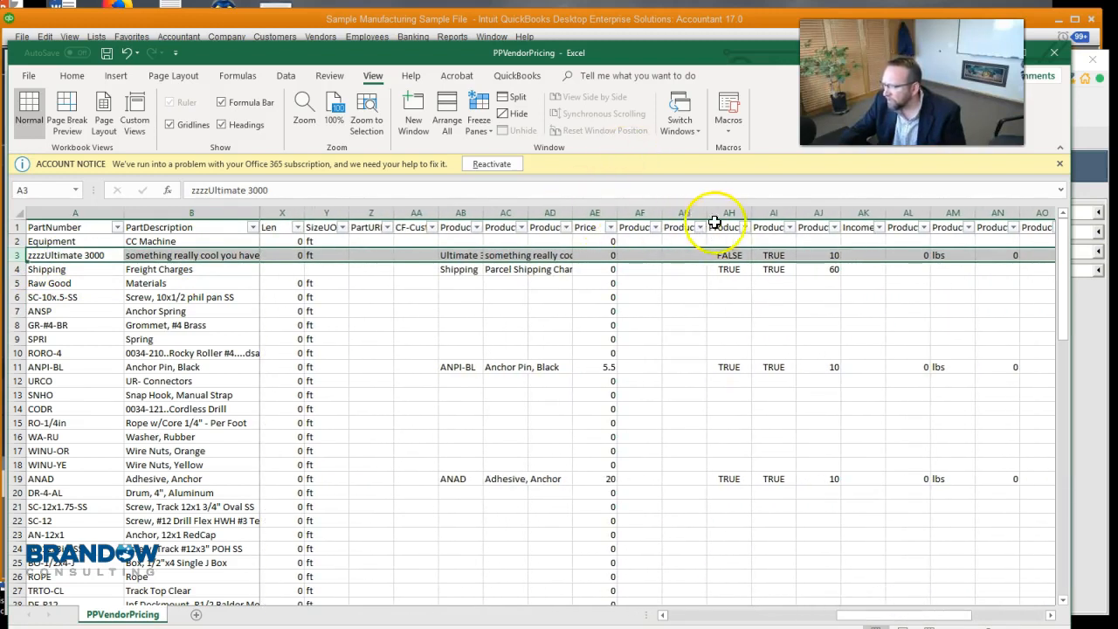
pyautogui.moveTo(796, 213); pyautogui.dragTo(893, 207)
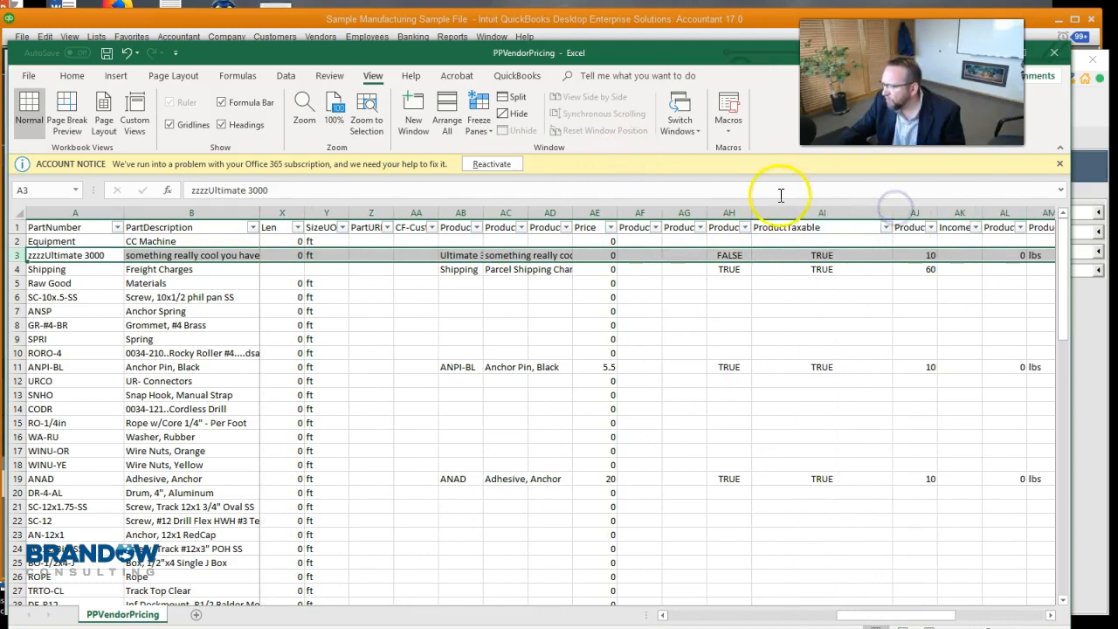
pyautogui.moveTo(753, 214); pyautogui.dragTo(813, 216)
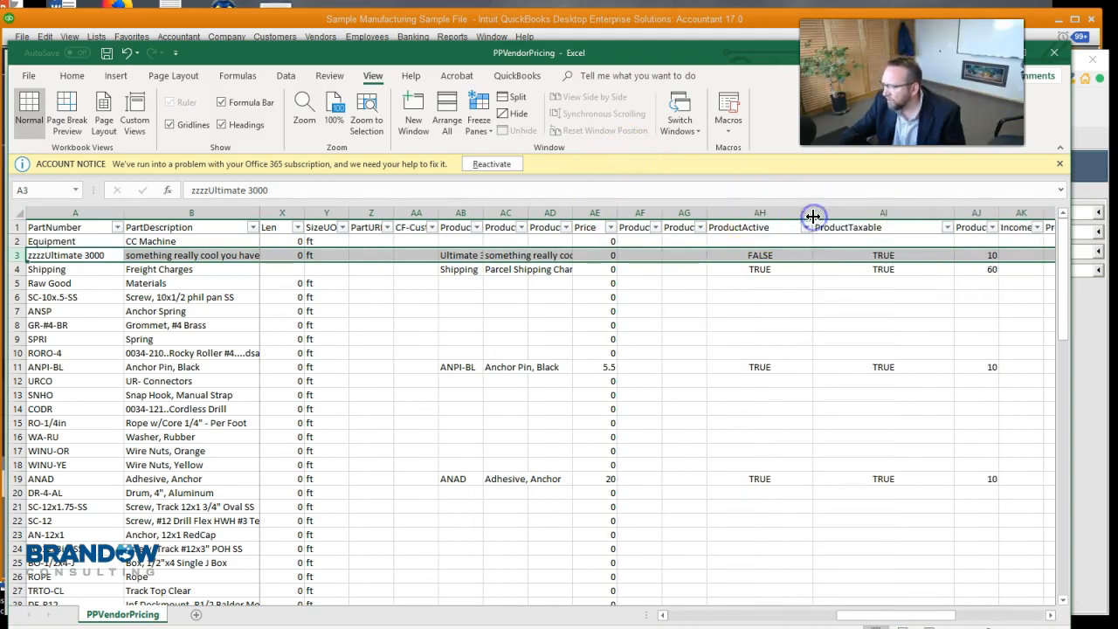
pyautogui.rightClick(14, 254)
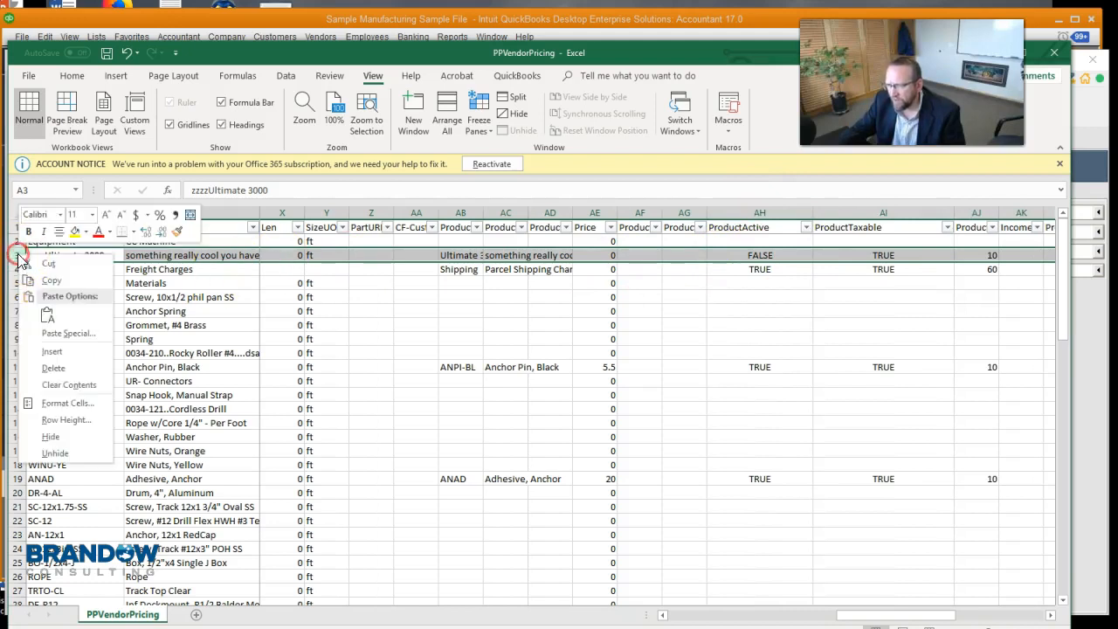
pyautogui.click(59, 371)
# Step: Sort the parts in ascending order by the Active column so inactive parts come first
pyautogui.moveTo(852, 620); pyautogui.dragTo(673, 612)
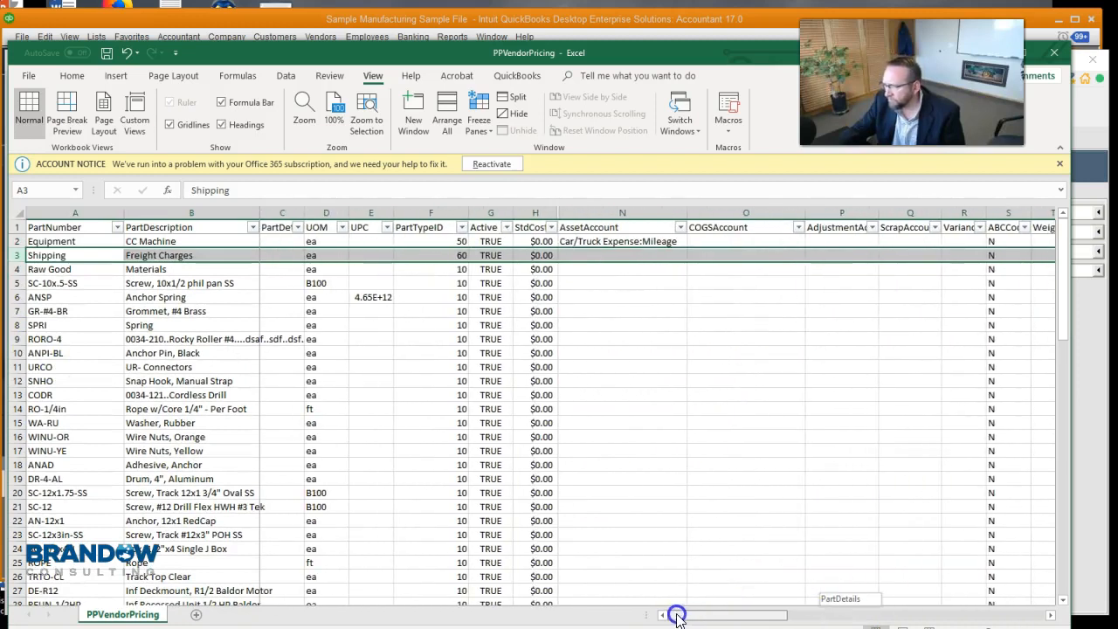
pyautogui.click(506, 228)
pyautogui.click(507, 228)
pyautogui.click(508, 228)
pyautogui.click(428, 240)
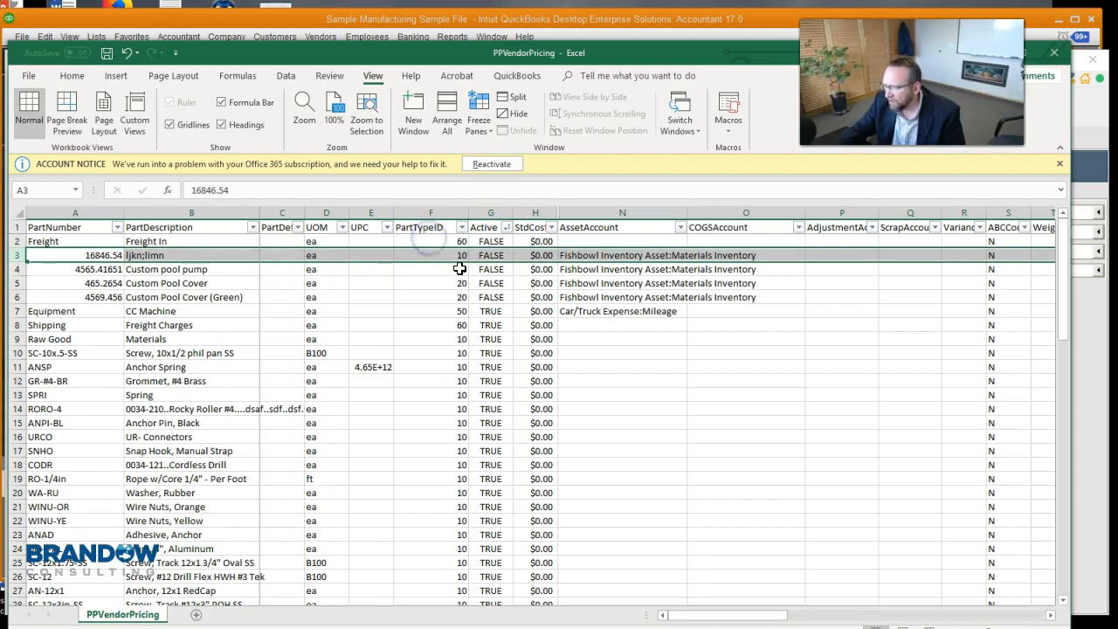
# Step: Select the inactive parts in rows 2 to 6 and compare their Active status with the ProductActive column
pyautogui.moveTo(15, 241); pyautogui.dragTo(14, 297)
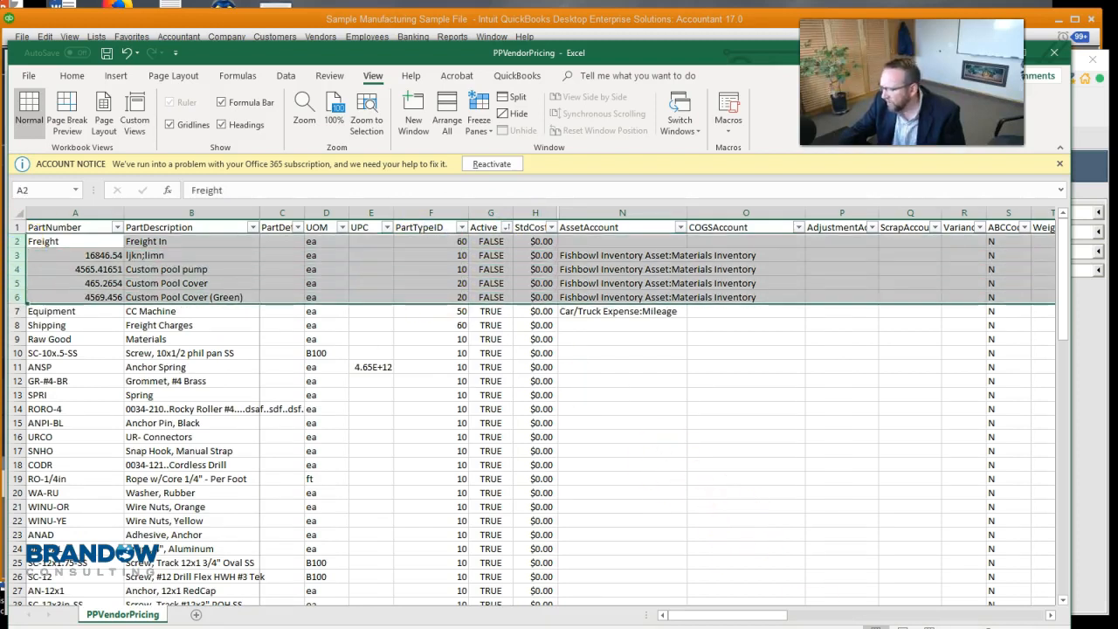
pyautogui.moveTo(766, 616); pyautogui.dragTo(933, 599)
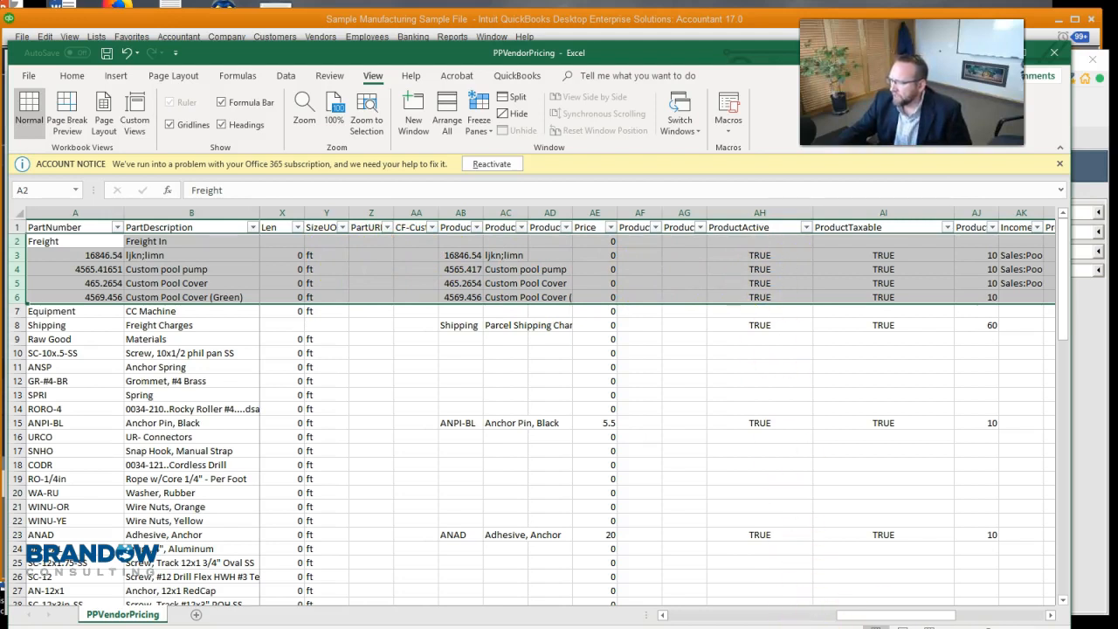
pyautogui.moveTo(867, 618); pyautogui.dragTo(670, 610)
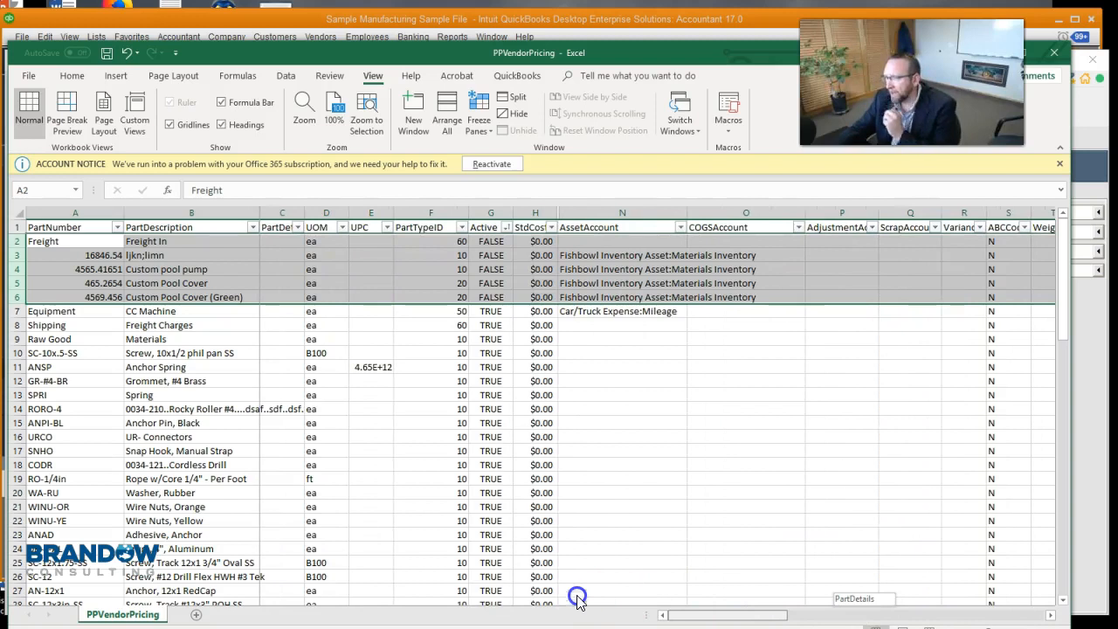
pyautogui.click(193, 254)
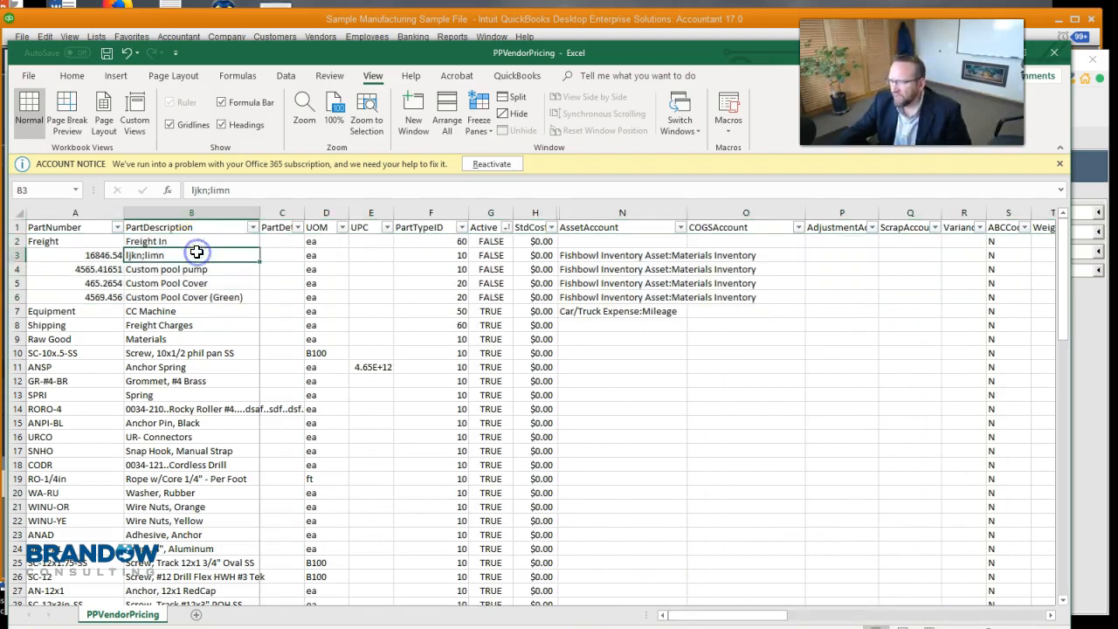
pyautogui.moveTo(15, 241); pyautogui.dragTo(17, 298)
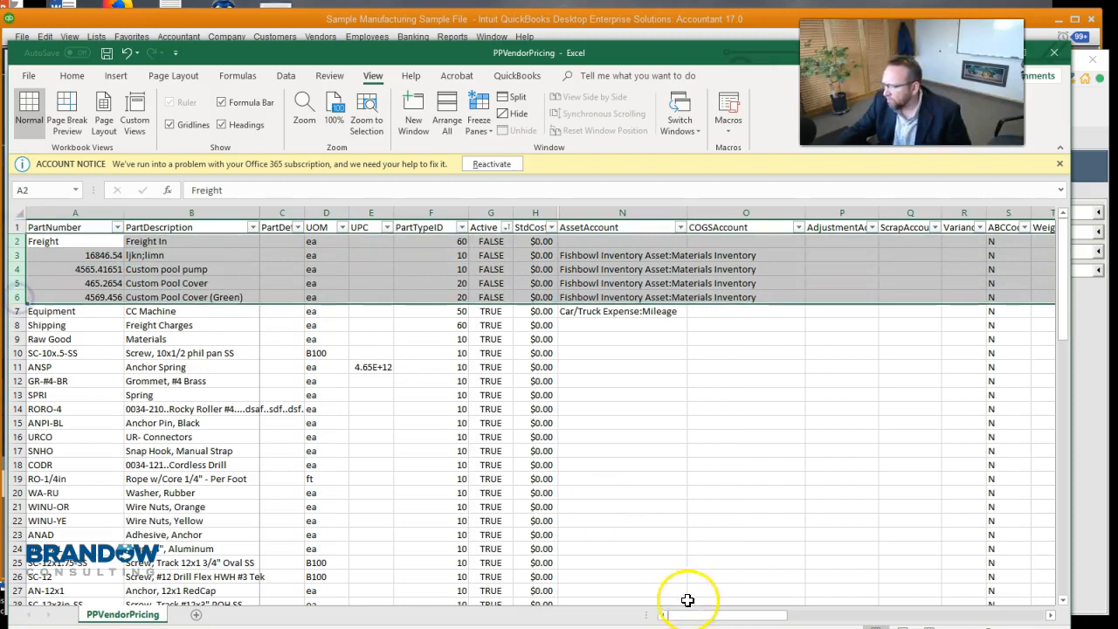
pyautogui.moveTo(702, 615); pyautogui.dragTo(858, 605)
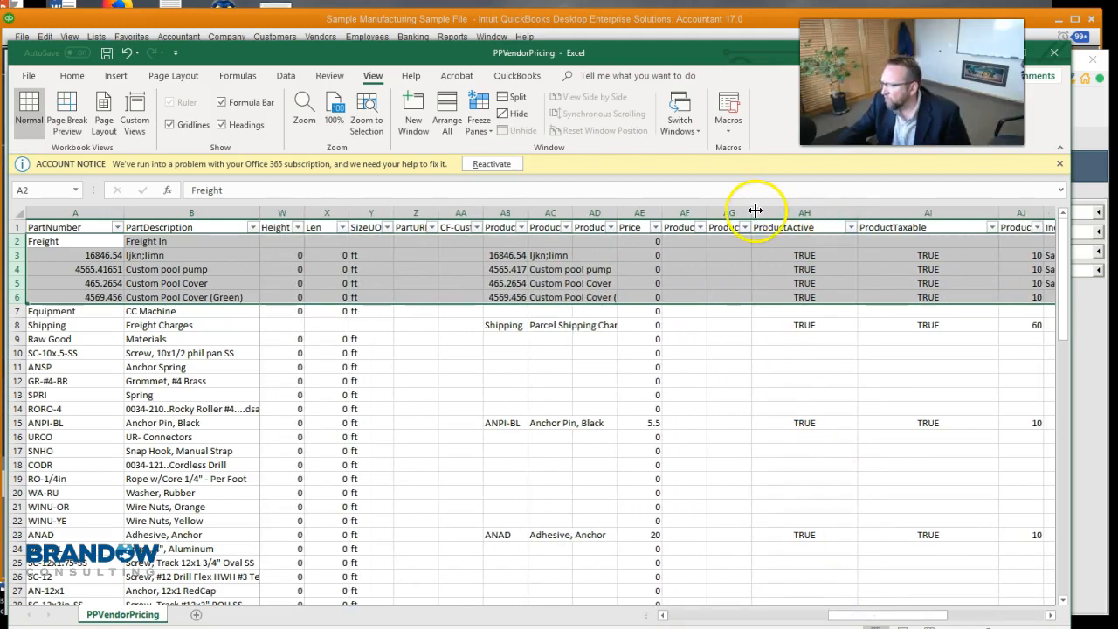
# Step: Widen the ProductUPC, ProductSKU, ProductDetails and ProductDescription columns
pyautogui.moveTo(753, 211); pyautogui.dragTo(827, 212)
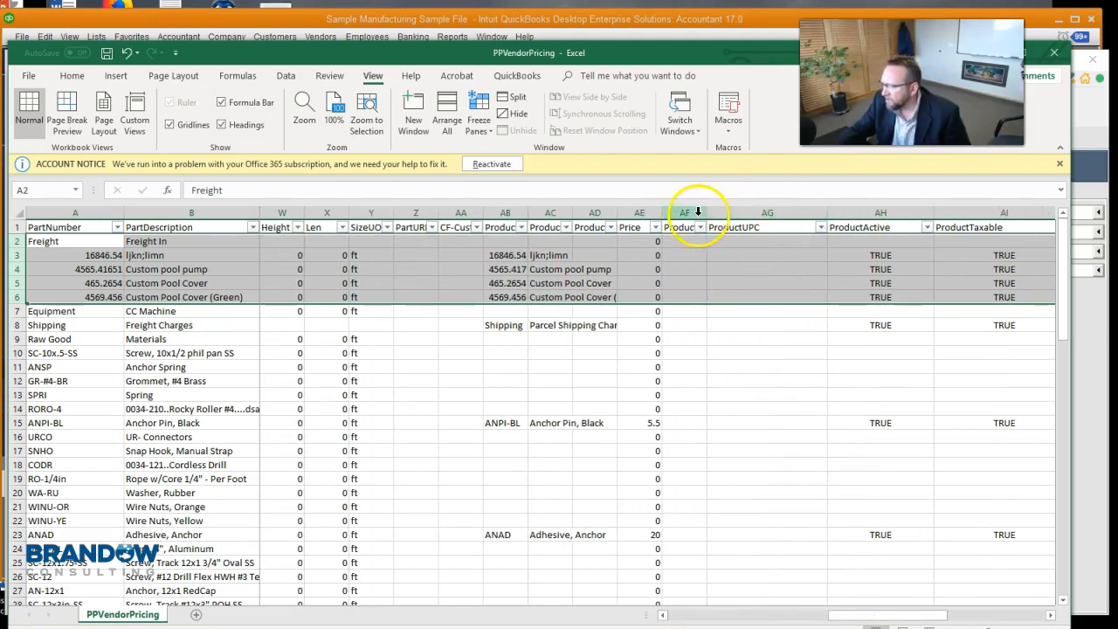
pyautogui.moveTo(704, 213); pyautogui.dragTo(819, 212)
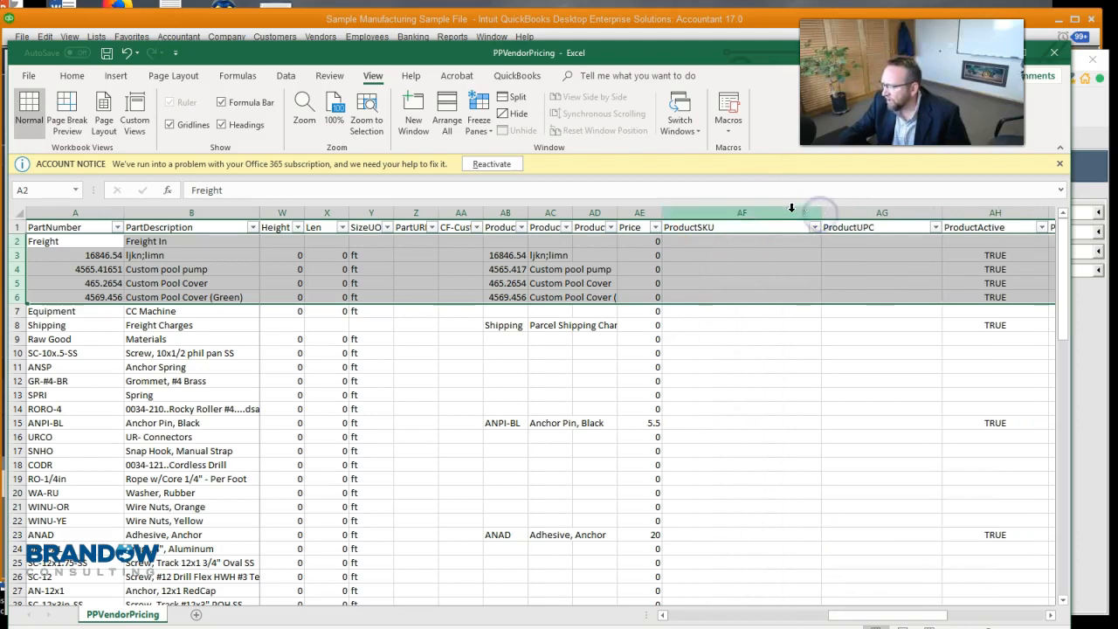
pyautogui.moveTo(617, 211); pyautogui.dragTo(706, 213)
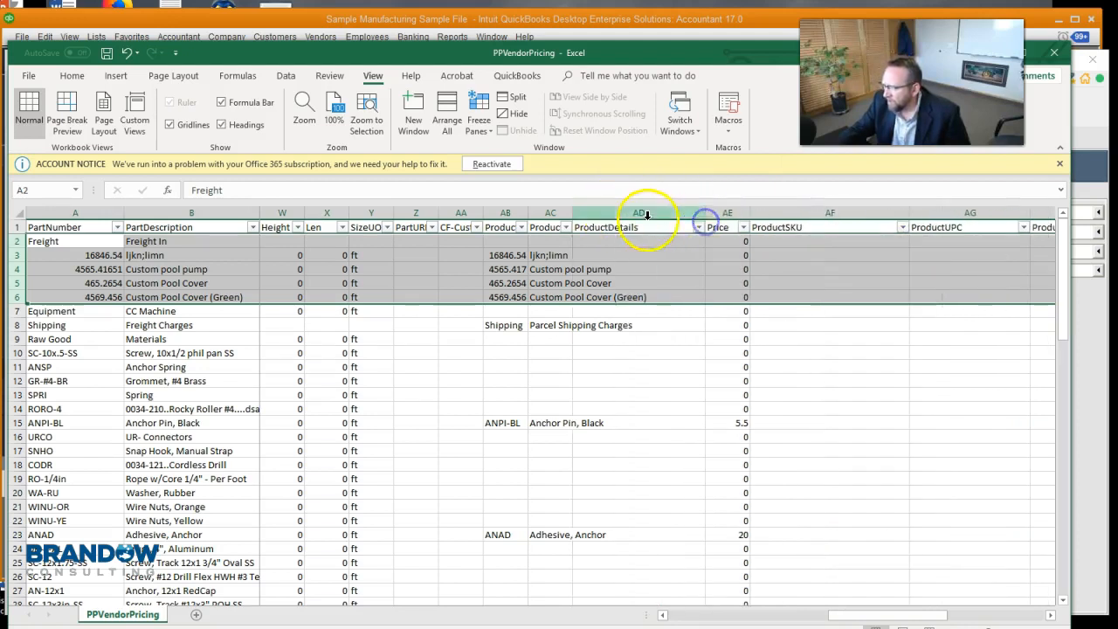
pyautogui.moveTo(571, 215); pyautogui.dragTo(654, 203)
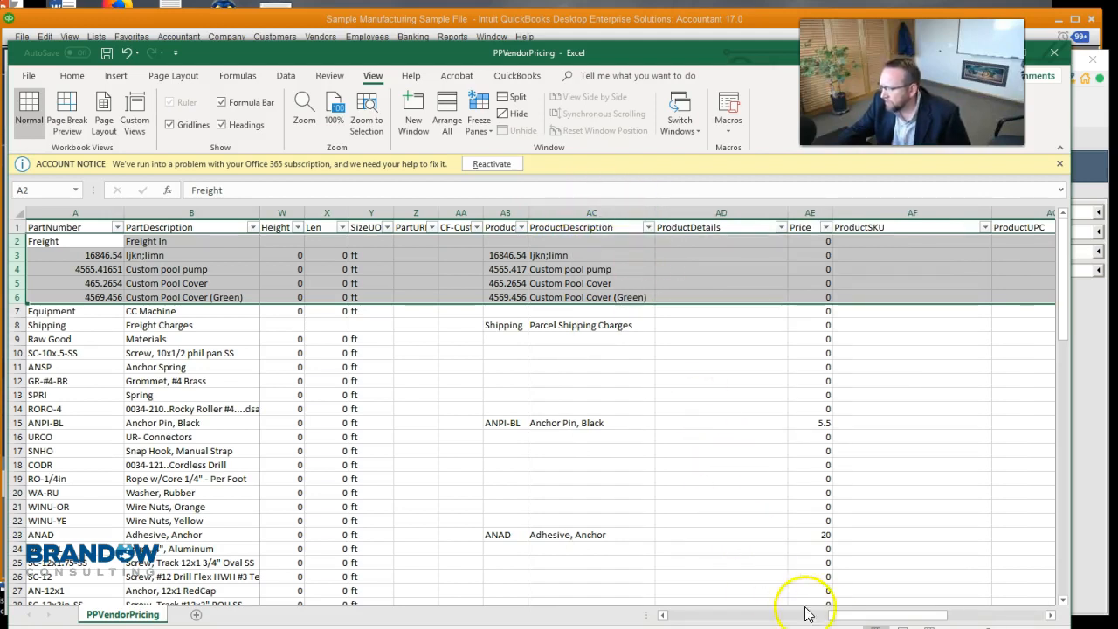
# Step: Review the AssetAccount and COGSAccount columns for the inactive parts and select the row of the Custom pool pump part
pyautogui.moveTo(840, 615); pyautogui.dragTo(697, 613)
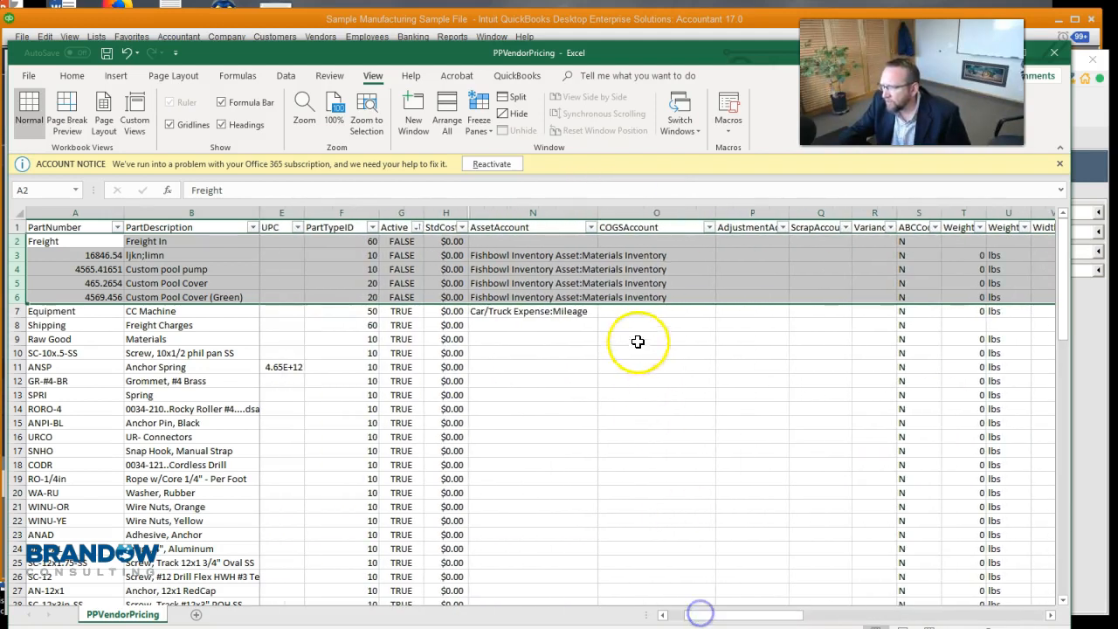
pyautogui.click(370, 257)
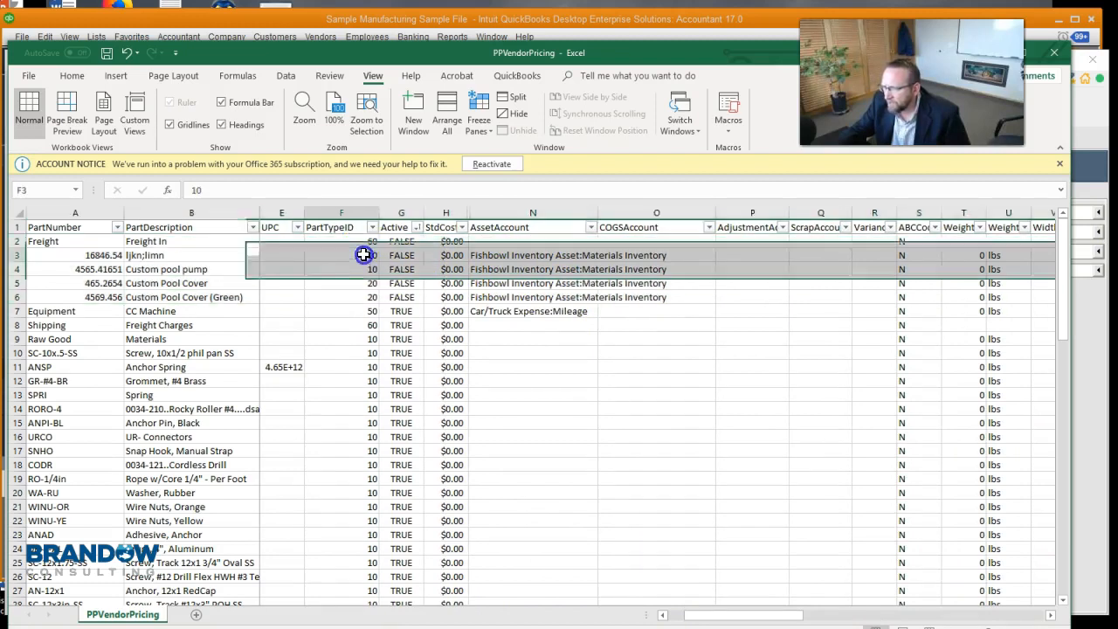
pyautogui.click(532, 257)
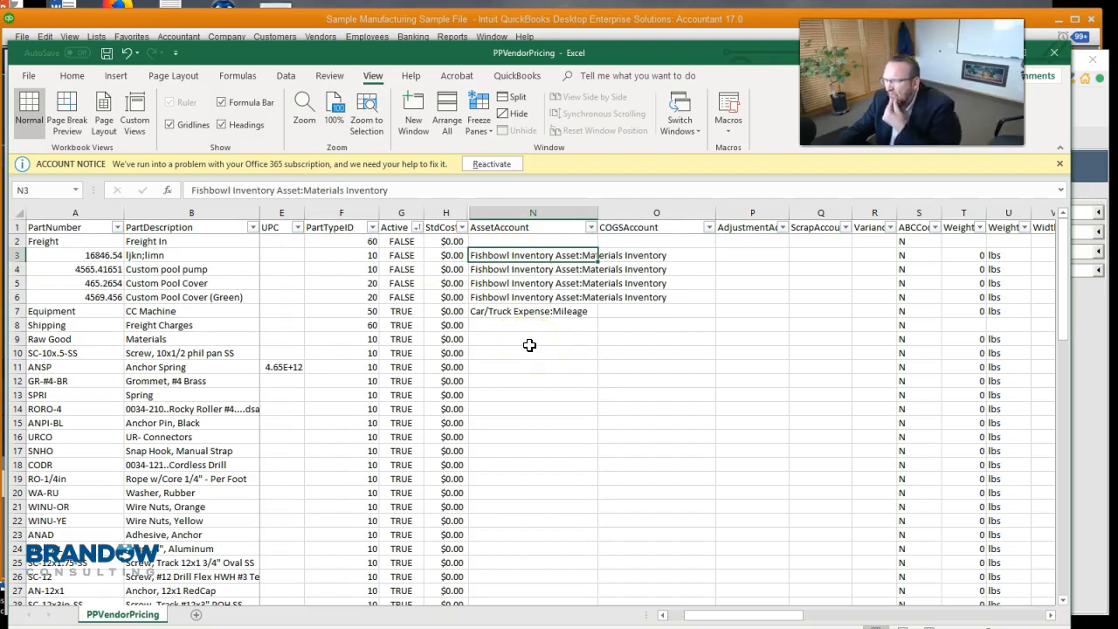
pyautogui.moveTo(616, 257); pyautogui.dragTo(633, 311)
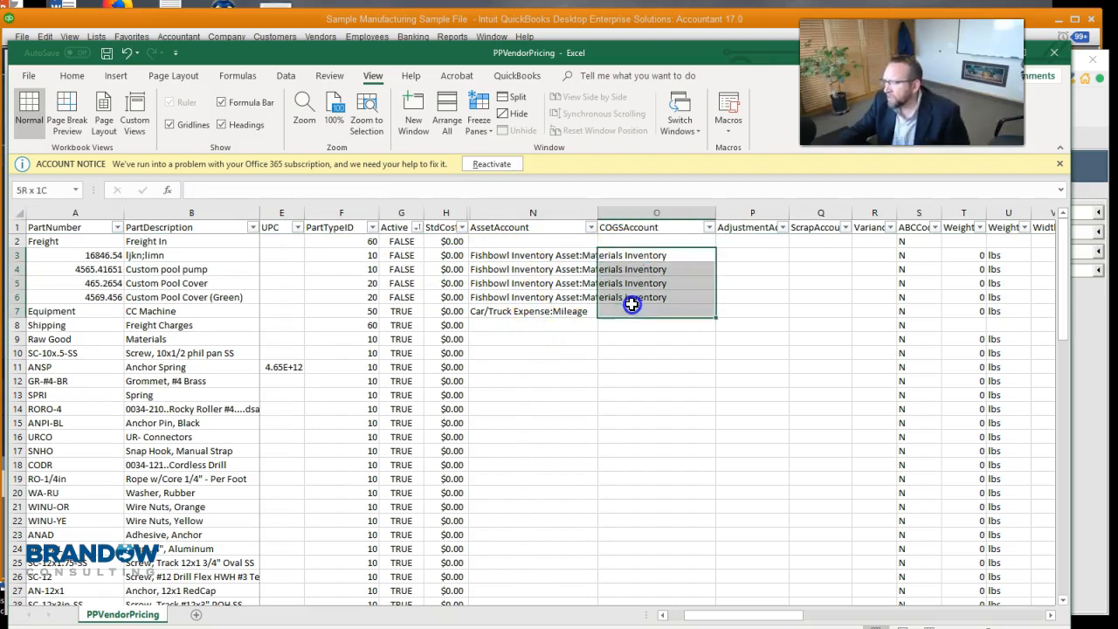
pyautogui.click(627, 215)
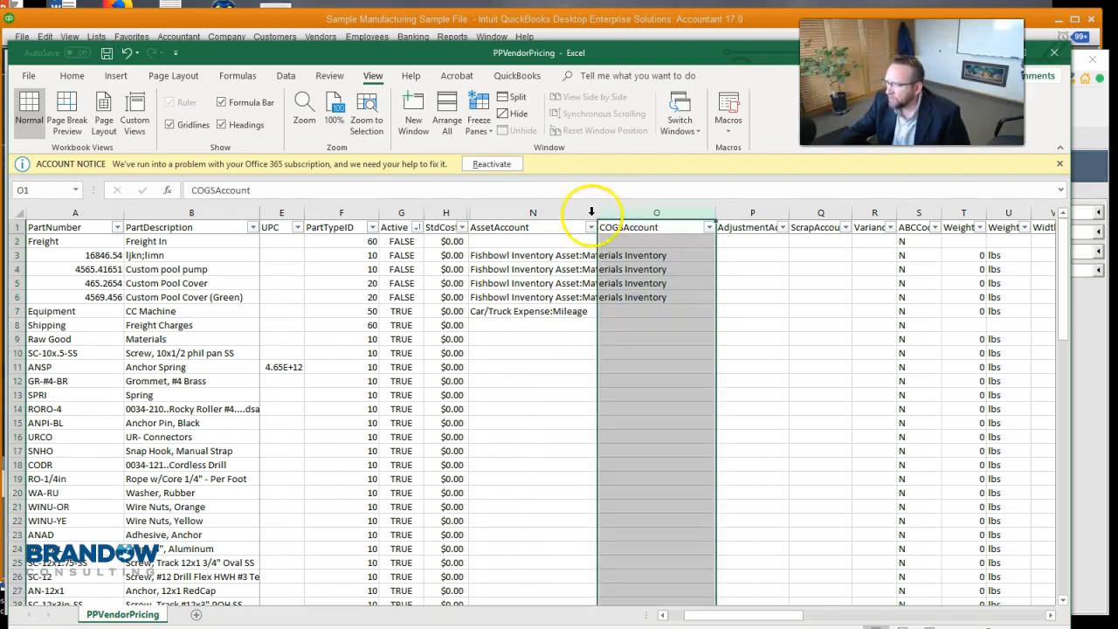
pyautogui.click(507, 212)
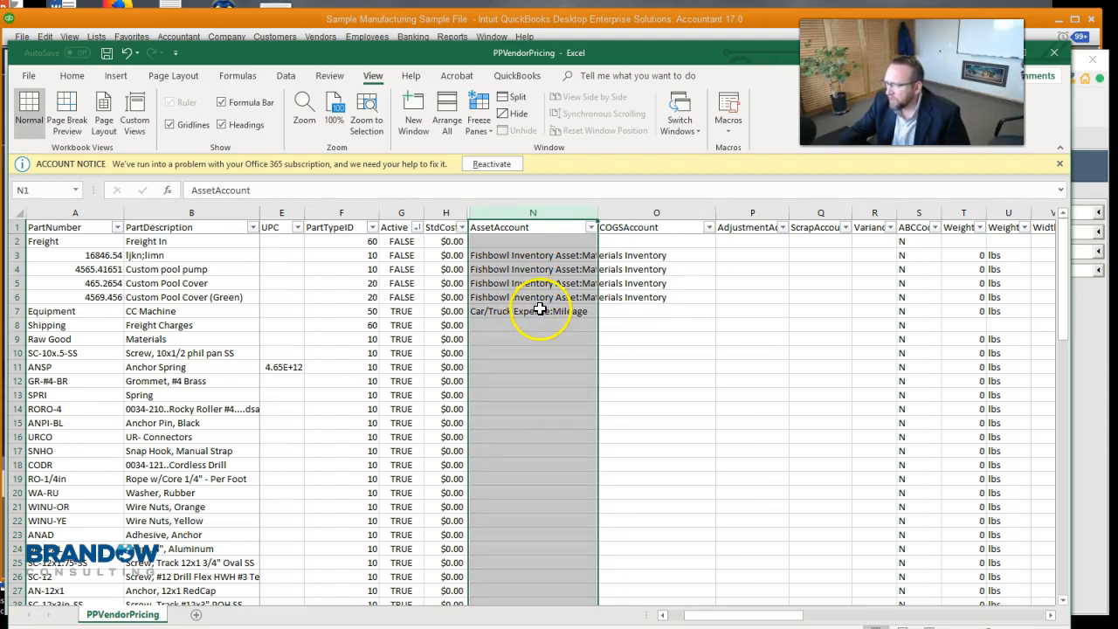
pyautogui.click(631, 271)
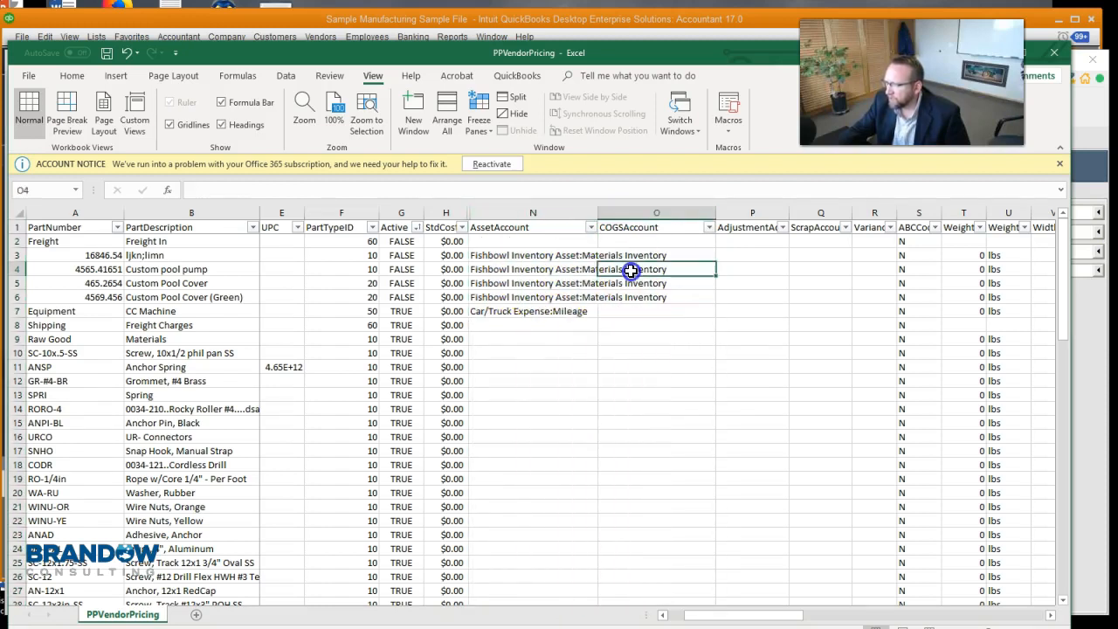
pyautogui.click(16, 269)
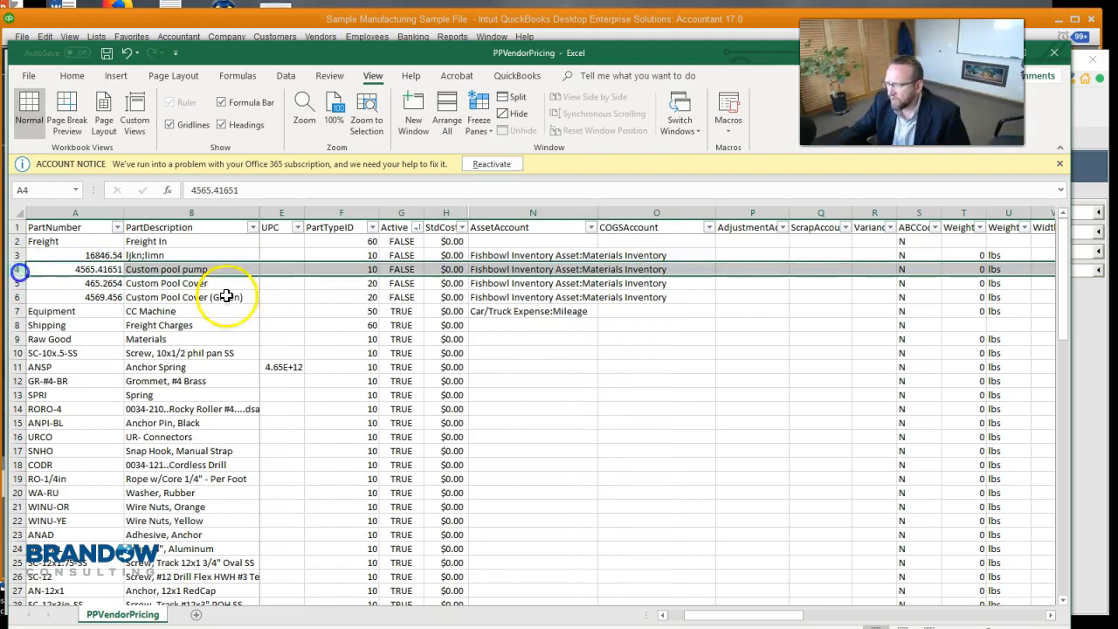
# Step: Widen the ProductNumber column to show its full header and delete the ProductDetails column
pyautogui.moveTo(745, 616); pyautogui.dragTo(866, 614)
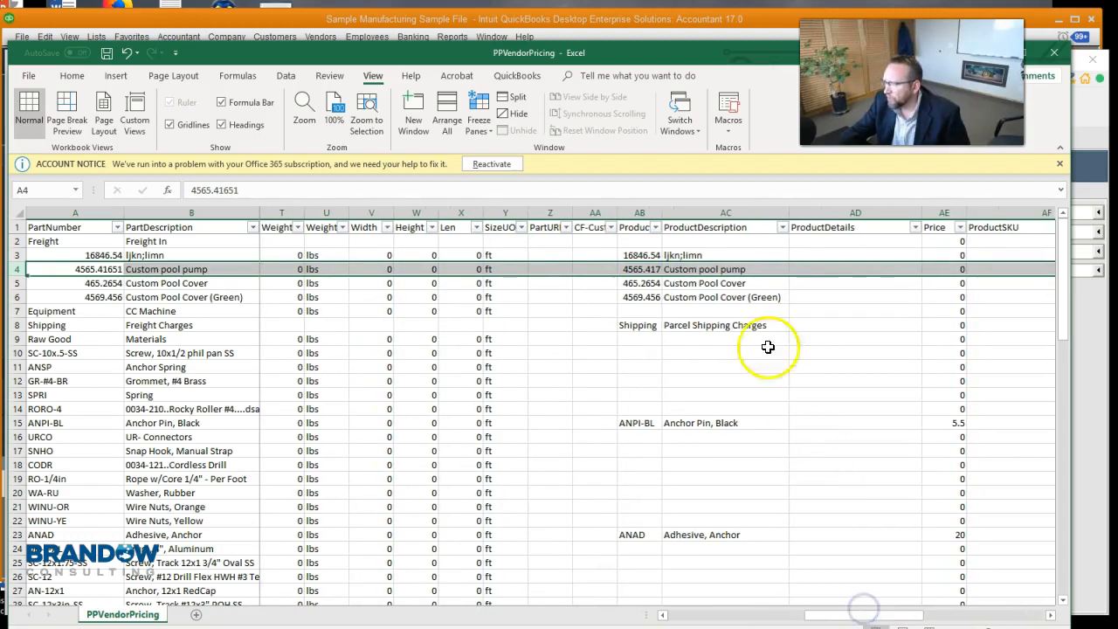
pyautogui.moveTo(662, 207); pyautogui.dragTo(714, 213)
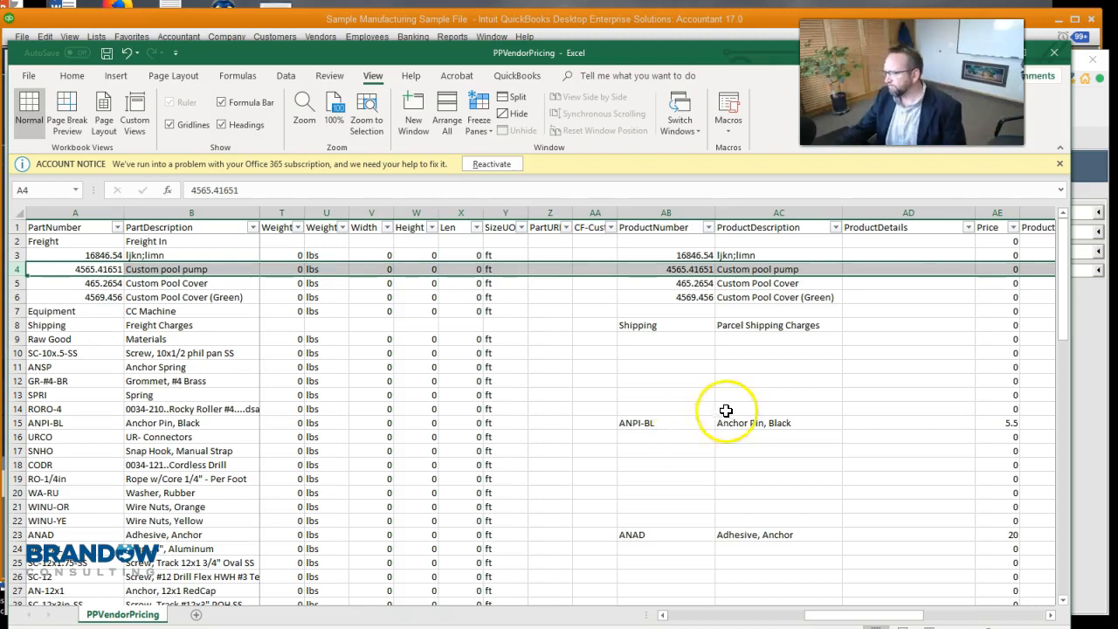
pyautogui.click(910, 212)
pyautogui.rightClick(910, 212)
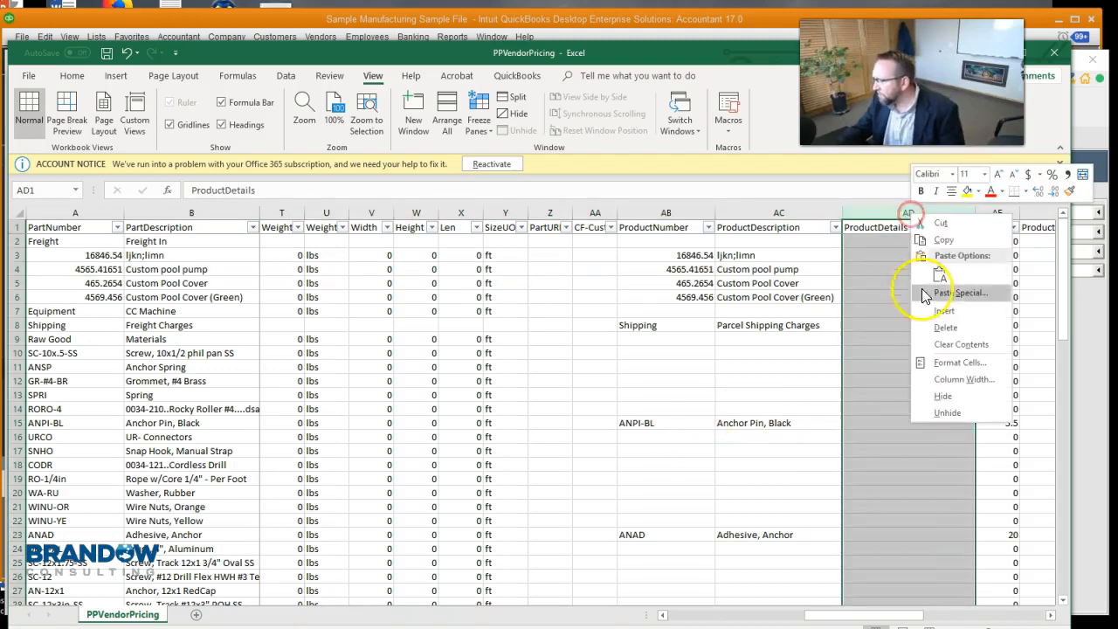
pyautogui.click(941, 327)
# Step: Widen the IncomeAccount column and fill the whole column with light green
pyautogui.moveTo(900, 618); pyautogui.dragTo(987, 617)
pyautogui.moveTo(874, 210); pyautogui.dragTo(940, 209)
pyautogui.click(882, 213)
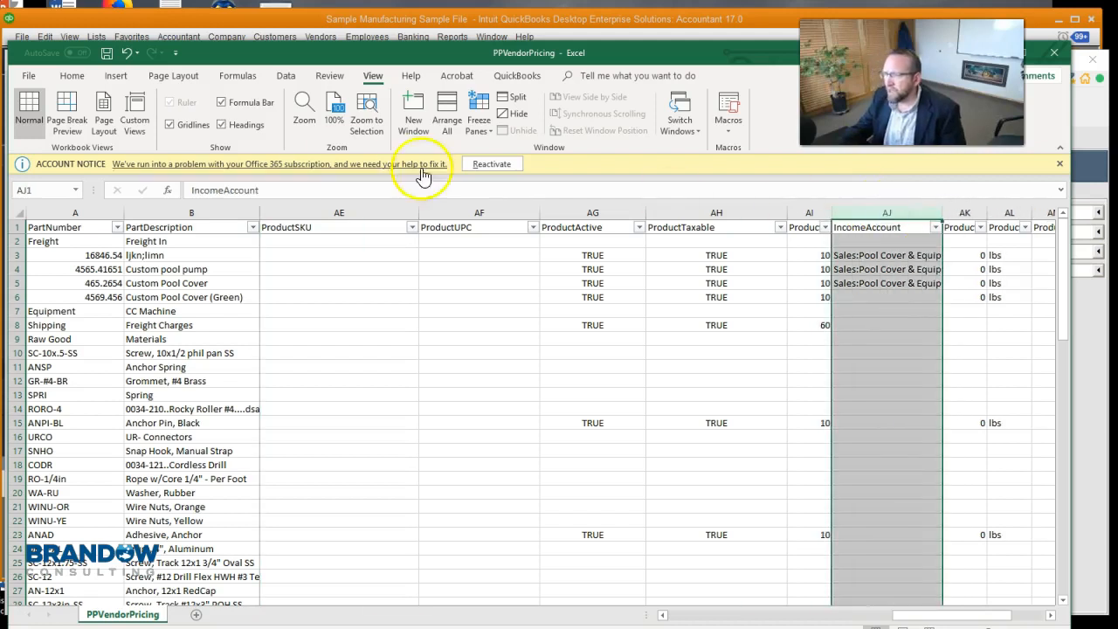
pyautogui.click(72, 75)
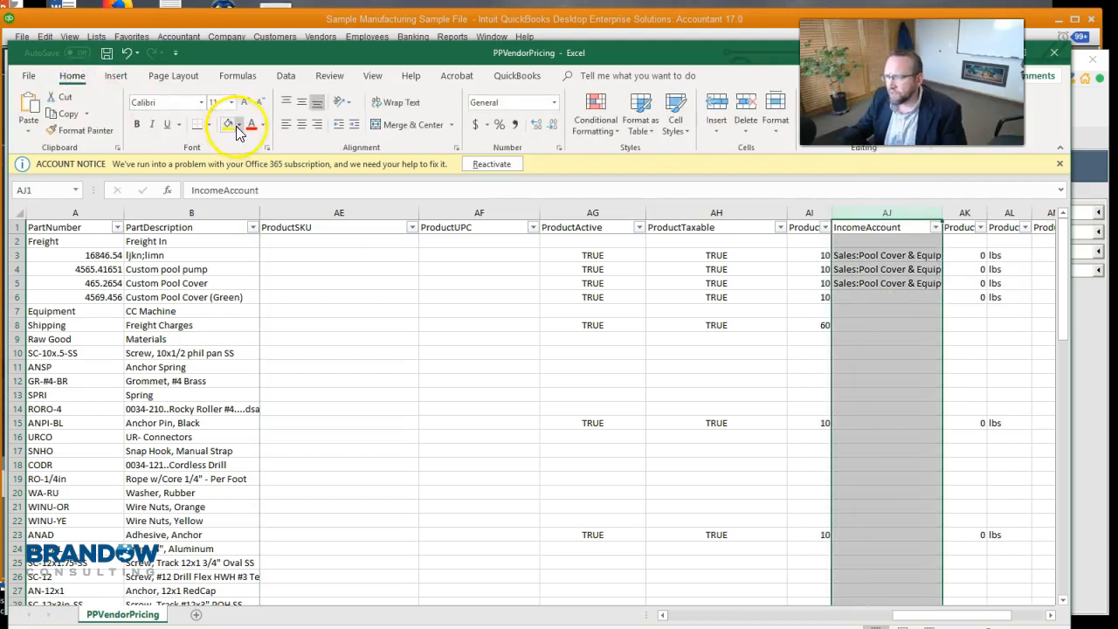
pyautogui.click(239, 125)
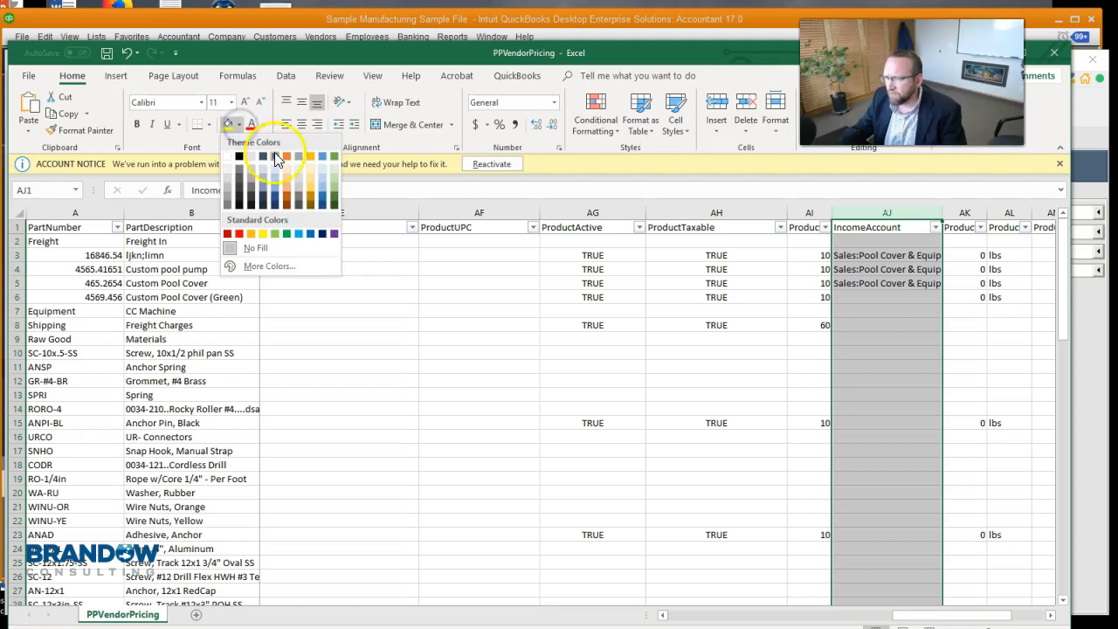
pyautogui.click(332, 179)
pyautogui.click(613, 411)
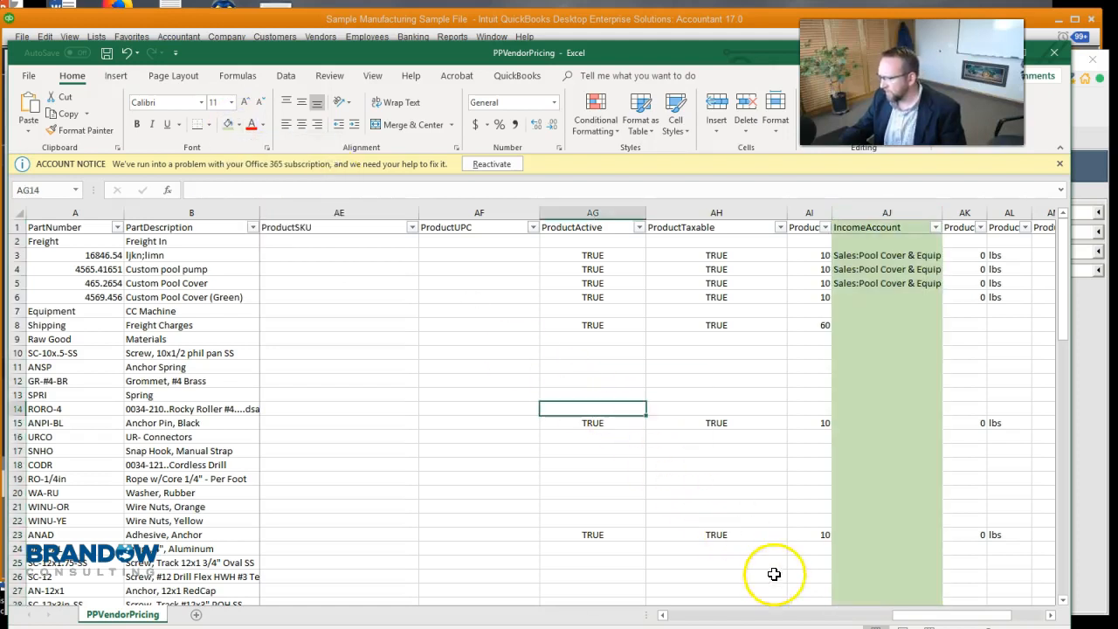
# Step: Narrow the ProductSKU, ProductUPC, ProductActive and ProductTaxable columns and widen the ProductWeight, ProductWeightUOM and ProductWidth columns
pyautogui.moveTo(905, 617); pyautogui.dragTo(907, 615)
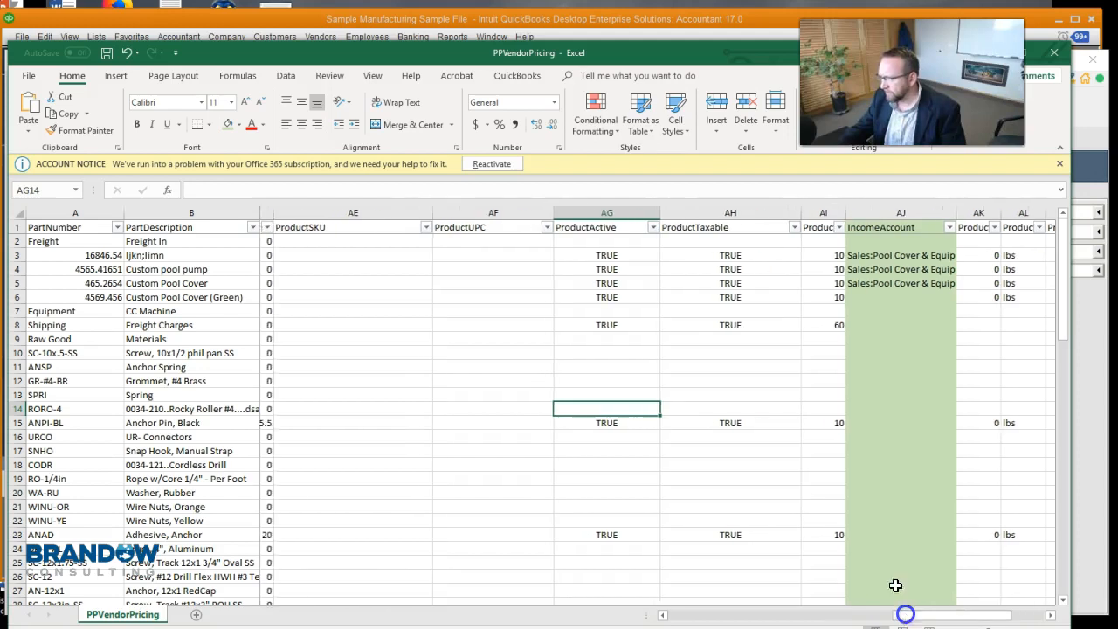
pyautogui.moveTo(646, 216); pyautogui.dragTo(614, 218)
pyautogui.moveTo(539, 213); pyautogui.dragTo(466, 213)
pyautogui.moveTo(681, 212); pyautogui.dragTo(646, 215)
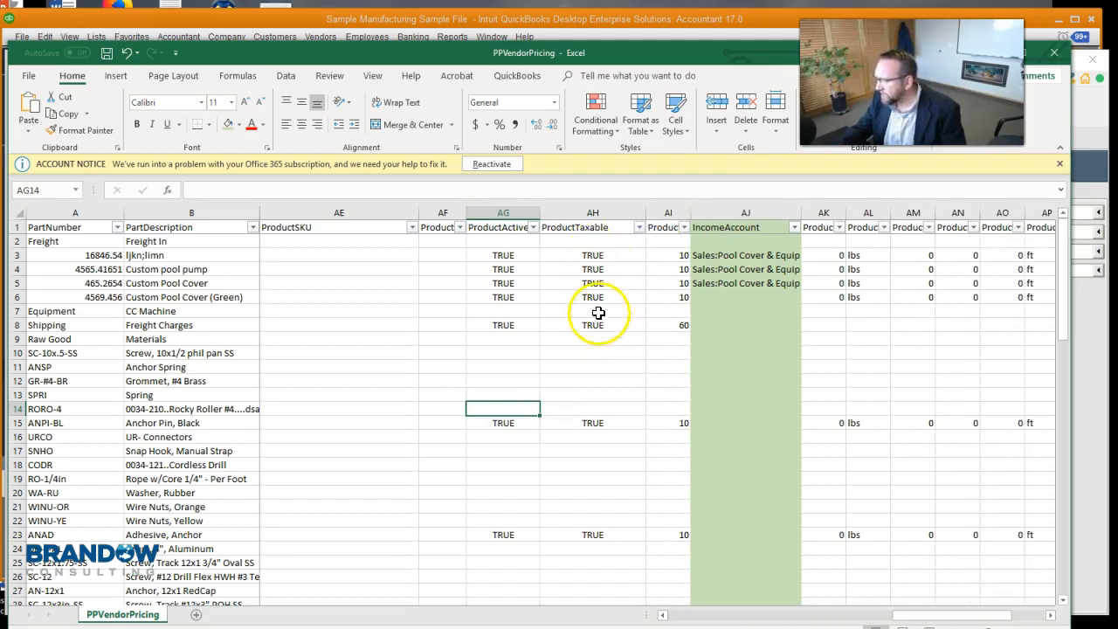
pyautogui.moveTo(845, 212); pyautogui.dragTo(872, 208)
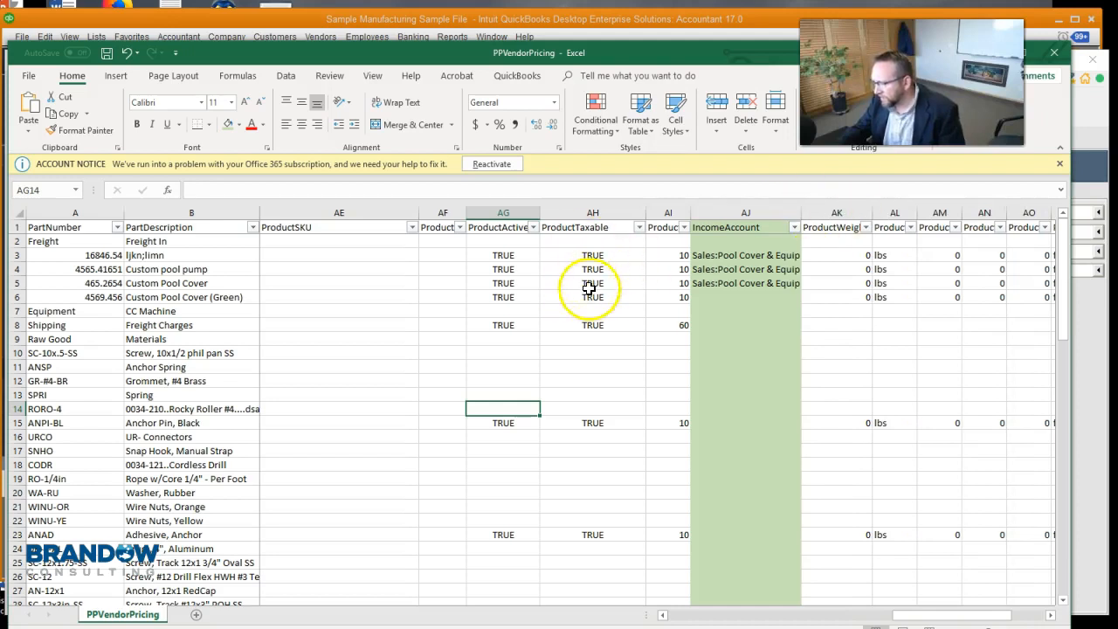
pyautogui.moveTo(905, 616); pyautogui.dragTo(892, 618)
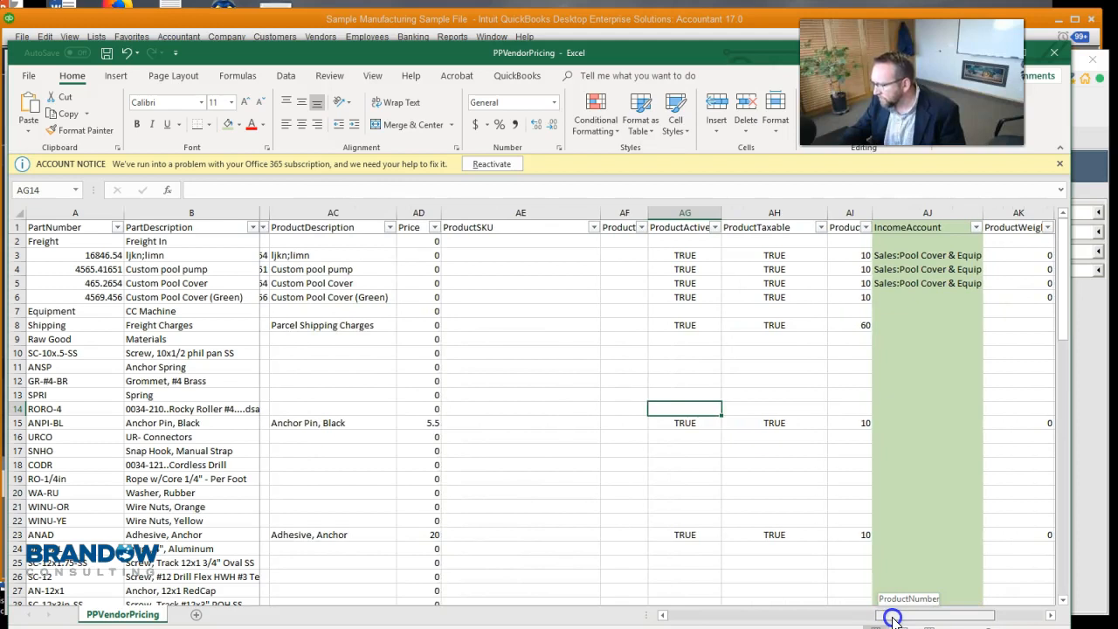
pyautogui.moveTo(892, 618); pyautogui.dragTo(886, 618)
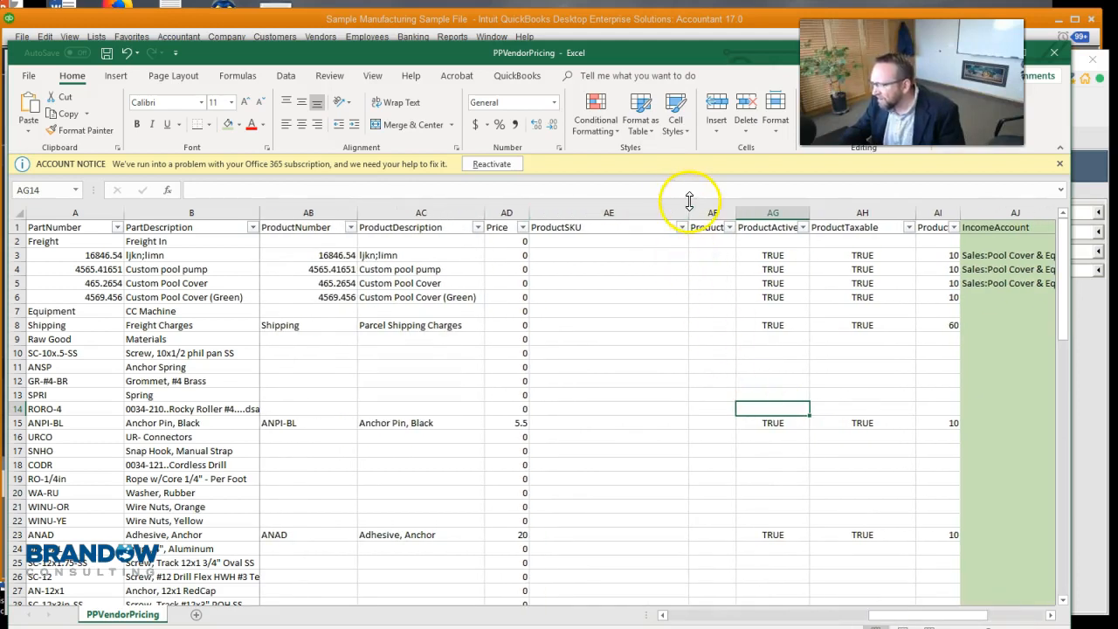
pyautogui.moveTo(689, 211); pyautogui.dragTo(583, 212)
pyautogui.moveTo(885, 616); pyautogui.dragTo(940, 614)
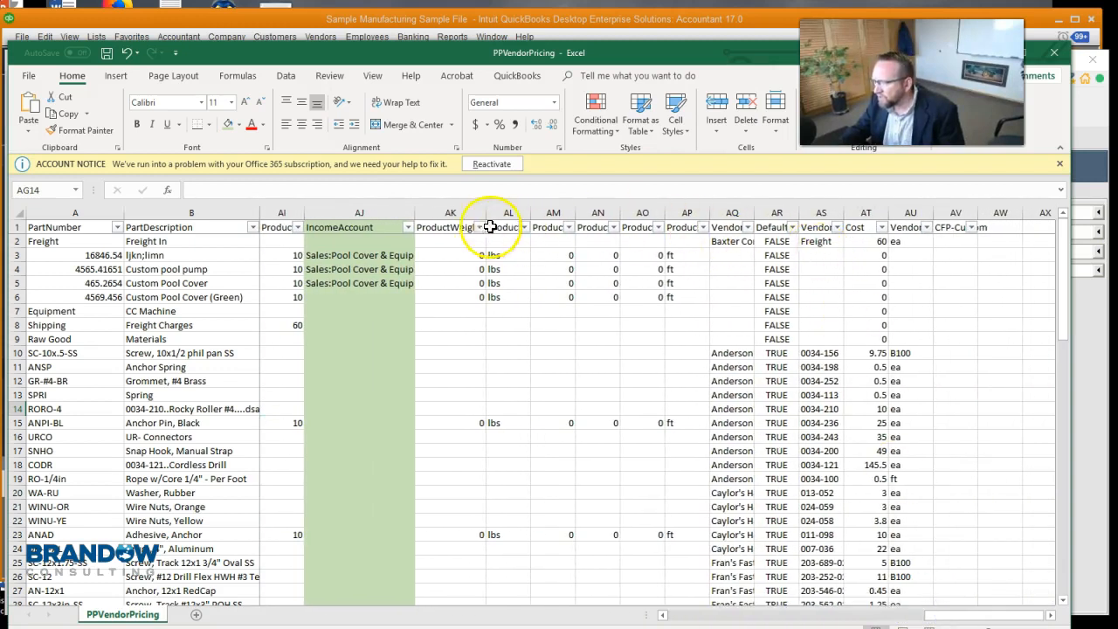
pyautogui.moveTo(530, 212); pyautogui.dragTo(691, 210)
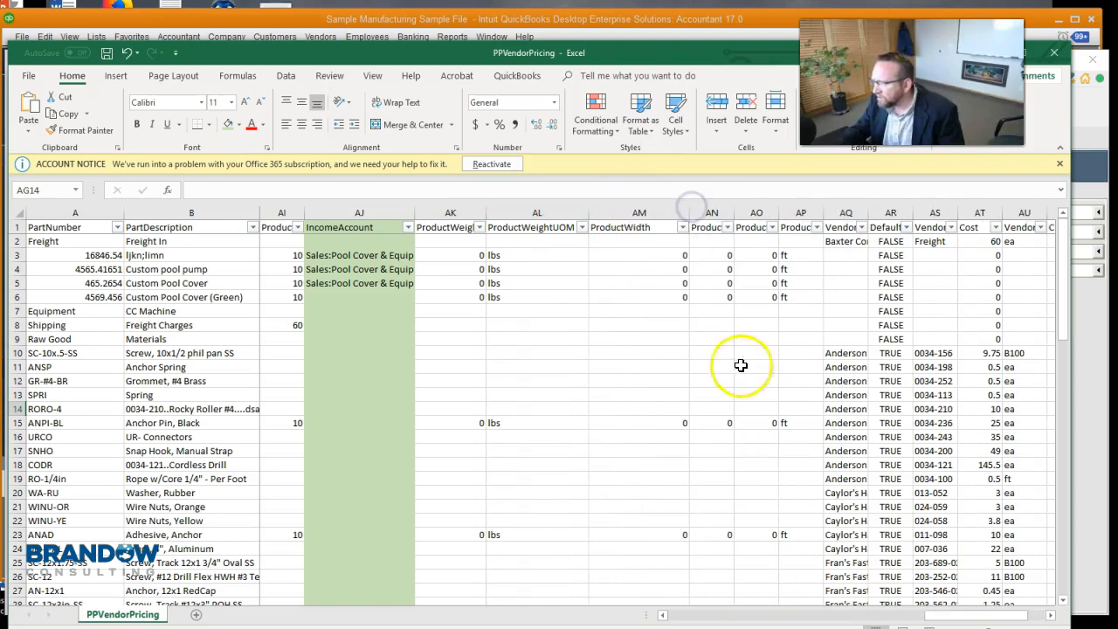
# Step: Fill the AssetAccount and COGSAccount columns with light orange
pyautogui.moveTo(939, 621); pyautogui.dragTo(863, 617)
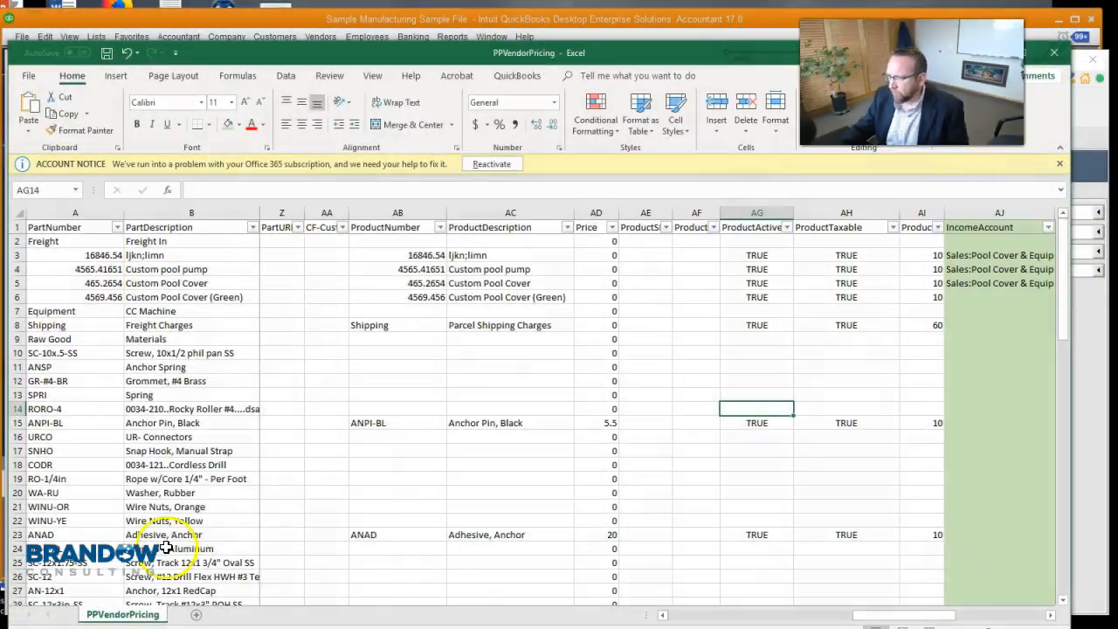
pyautogui.moveTo(877, 615); pyautogui.dragTo(774, 621)
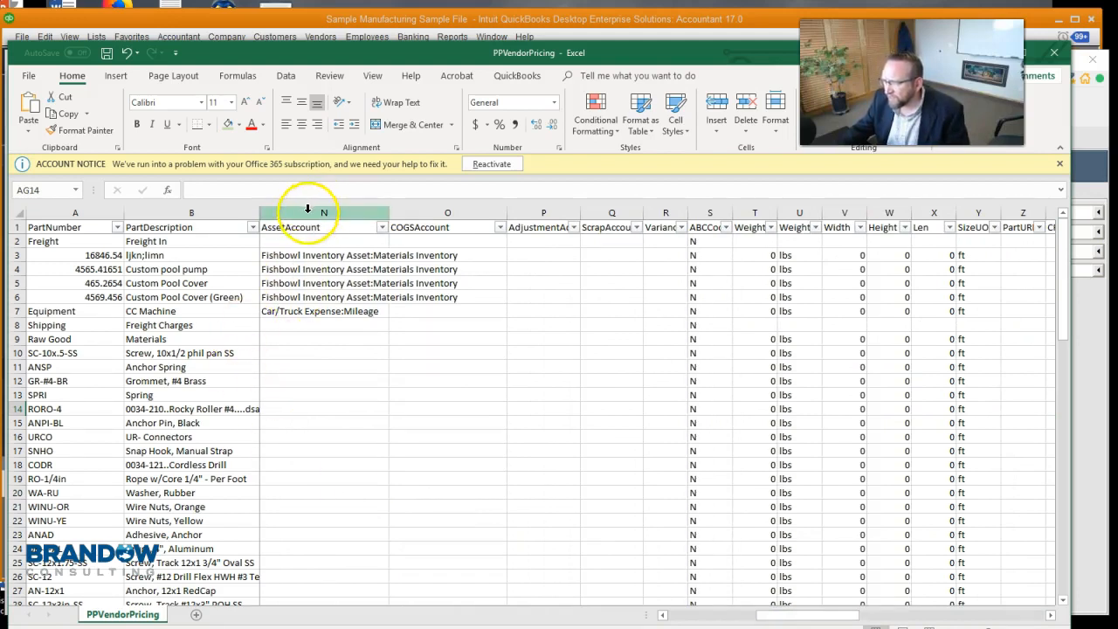
pyautogui.moveTo(307, 209); pyautogui.dragTo(411, 214)
pyautogui.click(240, 125)
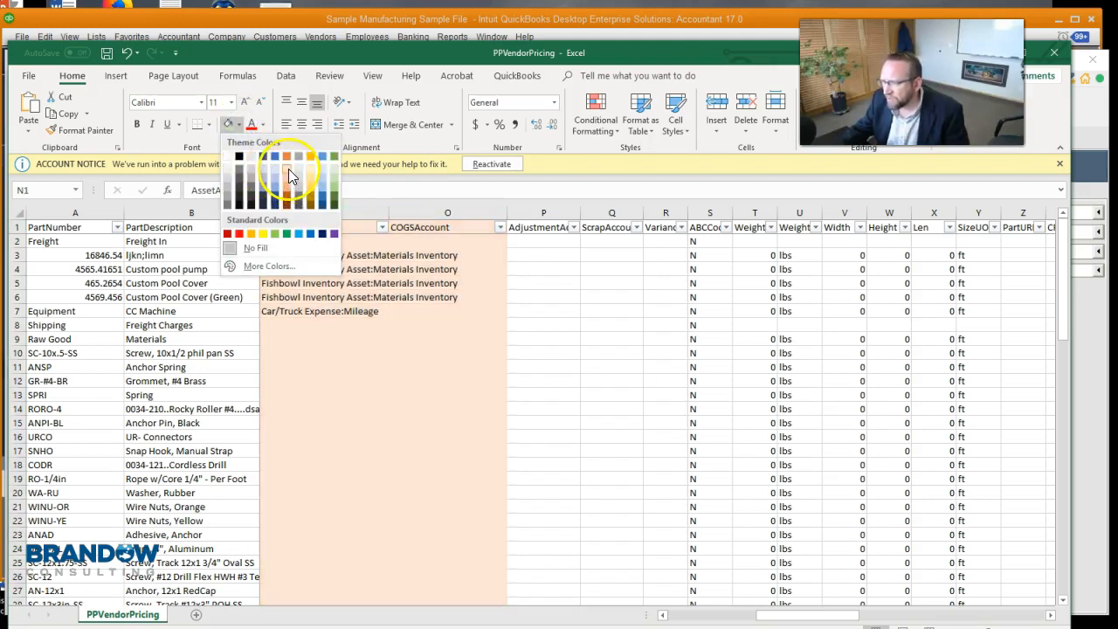
pyautogui.click(291, 175)
pyautogui.click(437, 324)
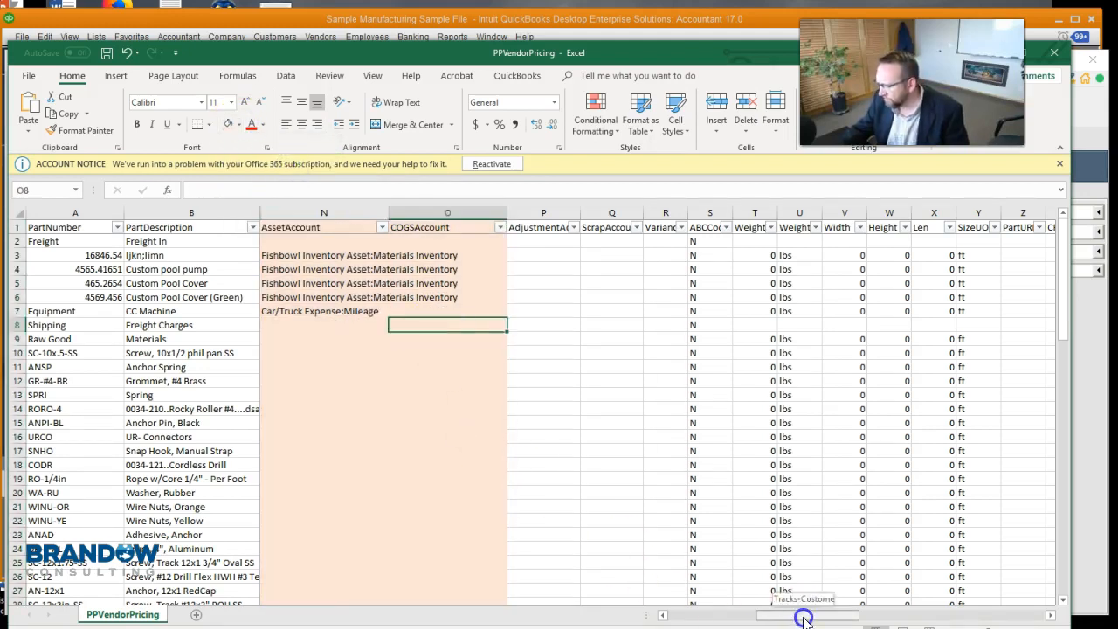
# Step: Widen the AssetAccount column to fit the full account names and select its blank cells in rows 8 to 19
pyautogui.moveTo(777, 617); pyautogui.dragTo(727, 617)
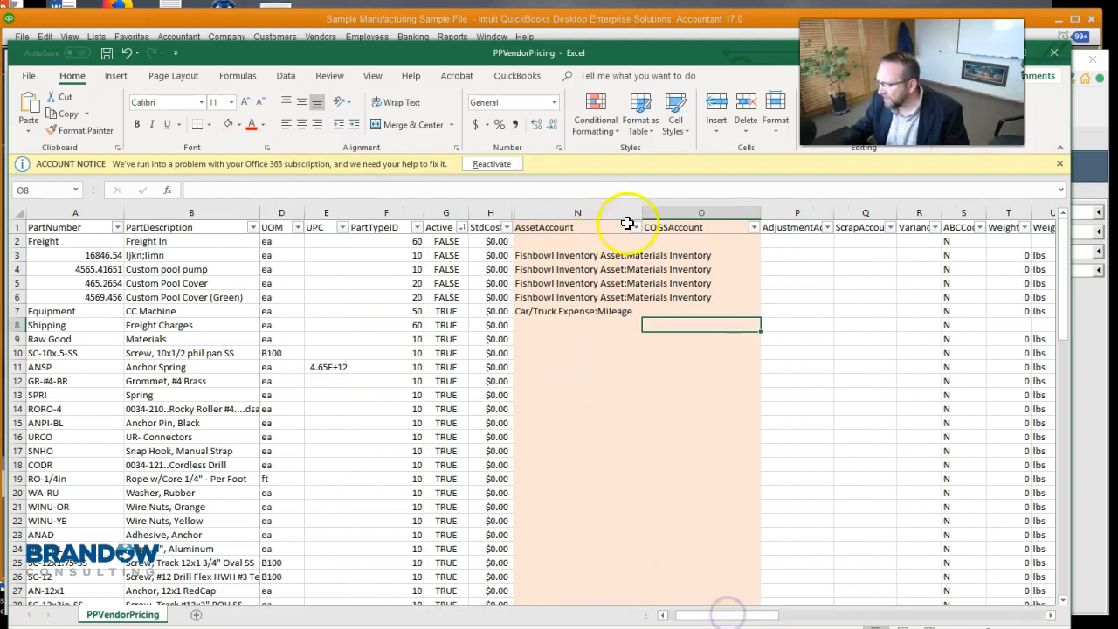
pyautogui.moveTo(641, 213); pyautogui.dragTo(742, 218)
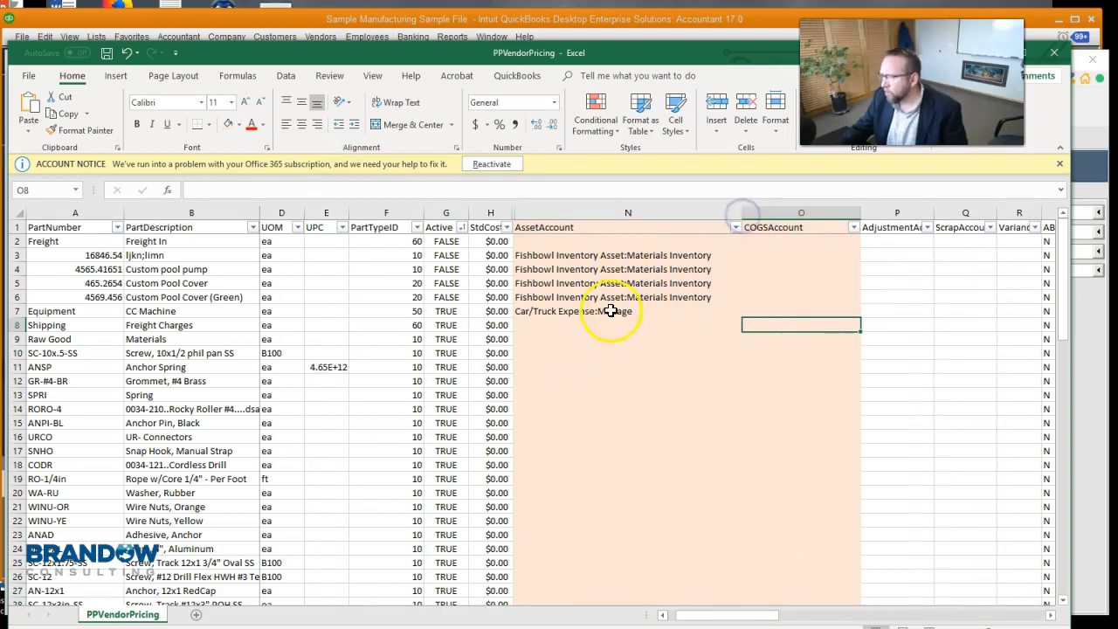
pyautogui.moveTo(606, 324); pyautogui.dragTo(622, 482)
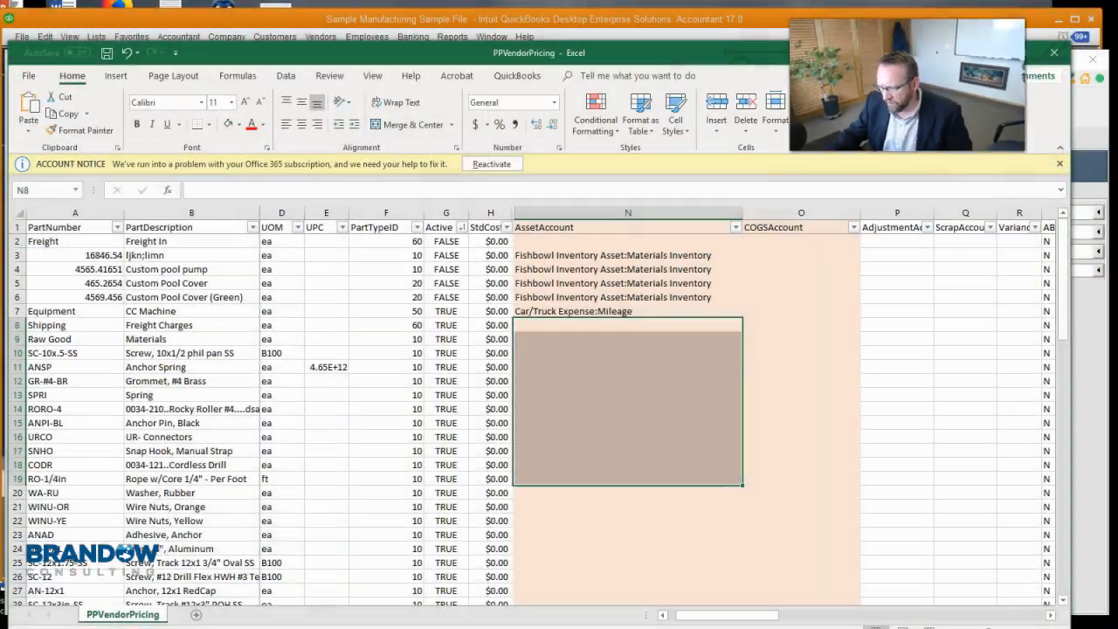
# Step: Select the AssetAccount entry in row 3, switch to QuickBooks and locate the 1220 Fishbowl Inventory Asset account in the Chart of Accounts
pyautogui.click(635, 255)
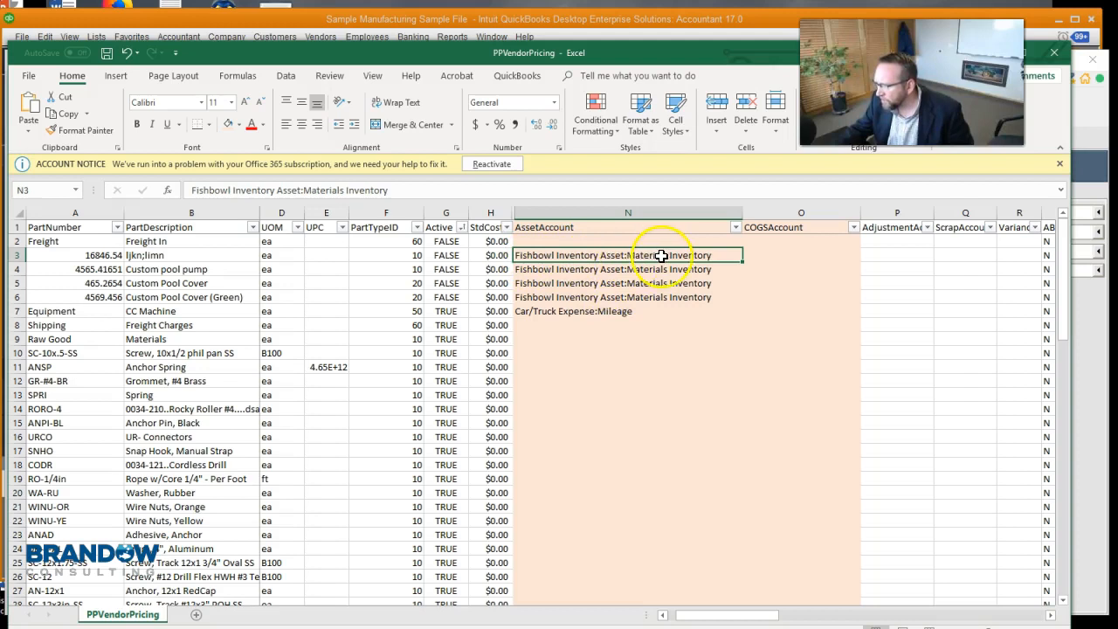
pyautogui.click(575, 19)
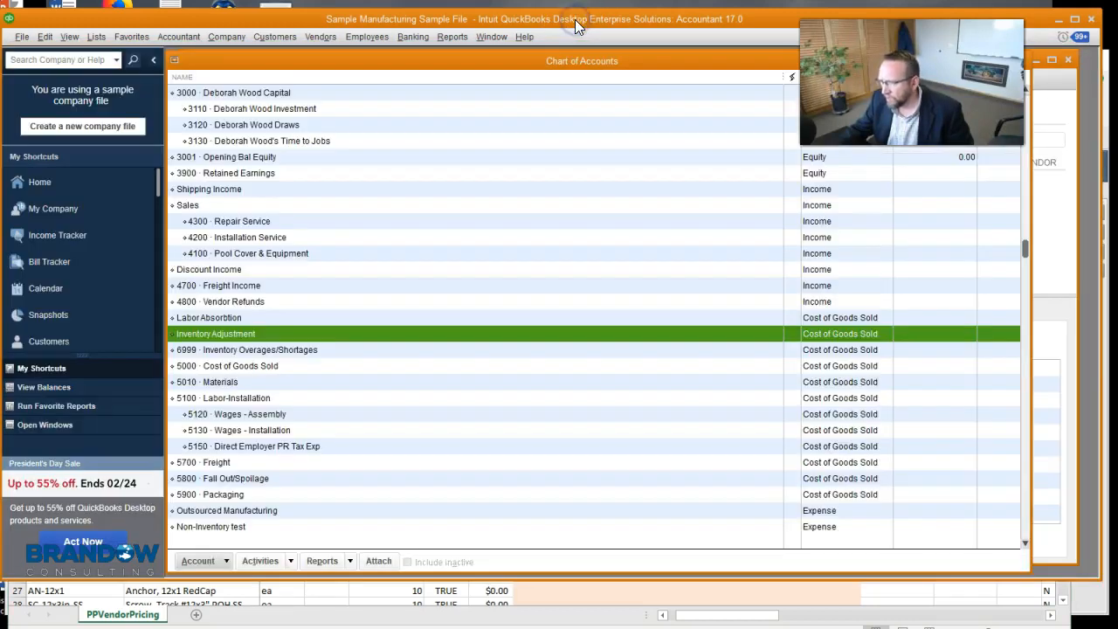
pyautogui.scroll(3, 325, 234)
pyautogui.scroll(8, 325, 234)
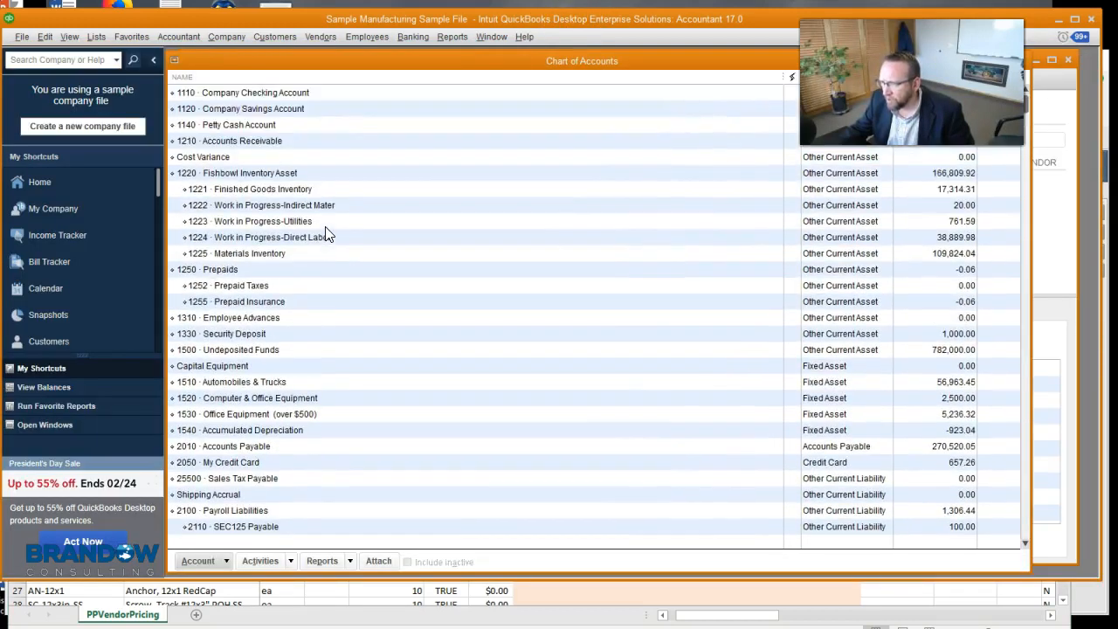
pyautogui.scroll(-2, 325, 234)
pyautogui.scroll(1, 279, 101)
pyautogui.scroll(-2, 275, 105)
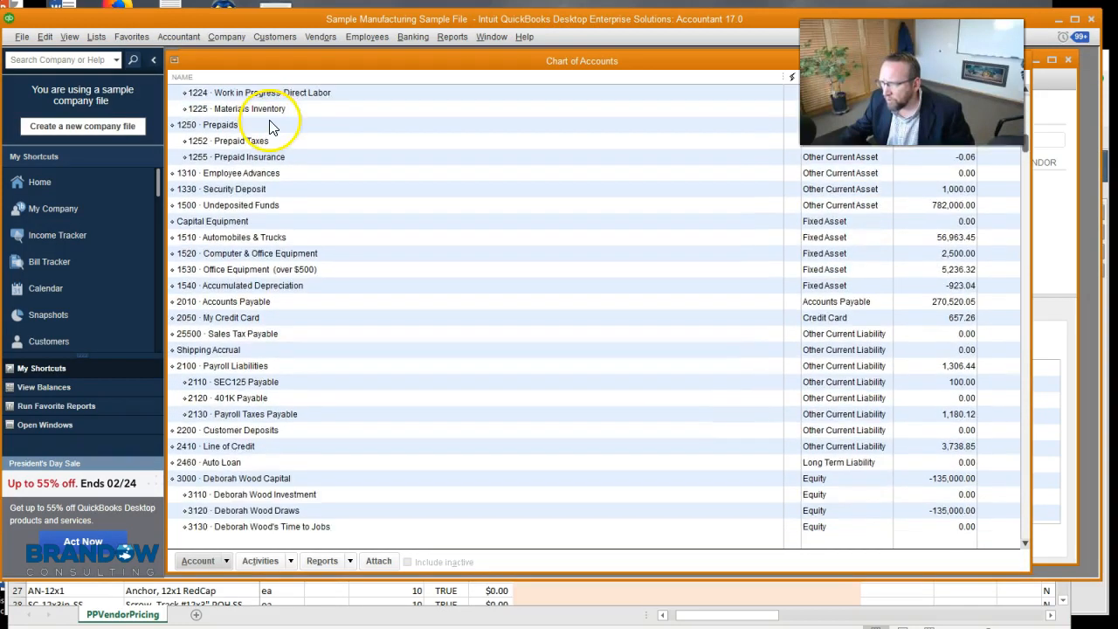
pyautogui.scroll(2, 273, 122)
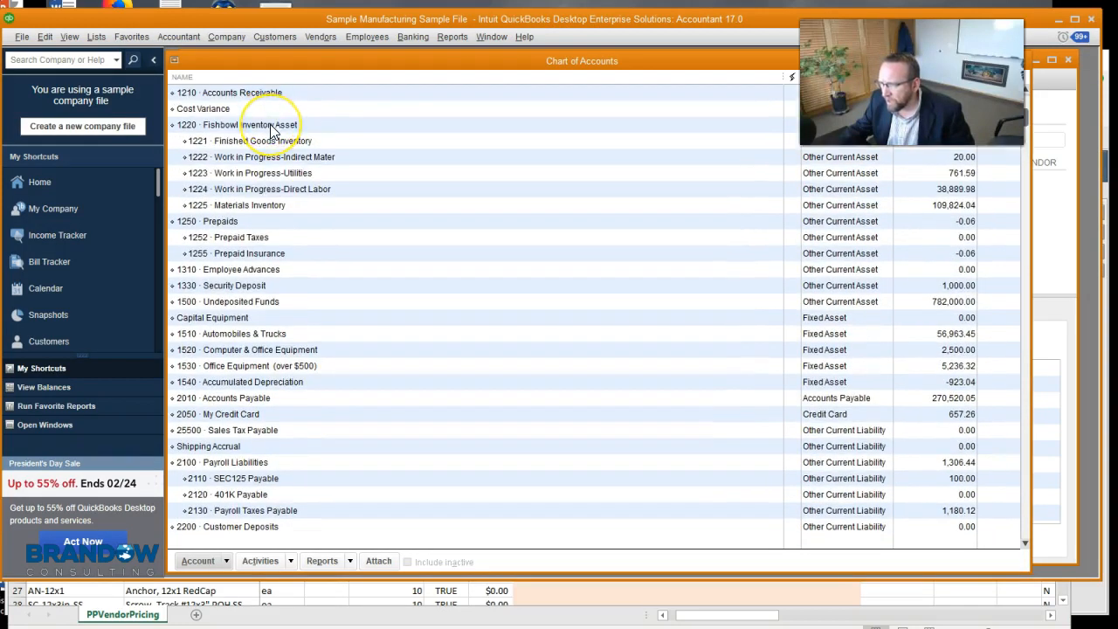
pyautogui.click(271, 126)
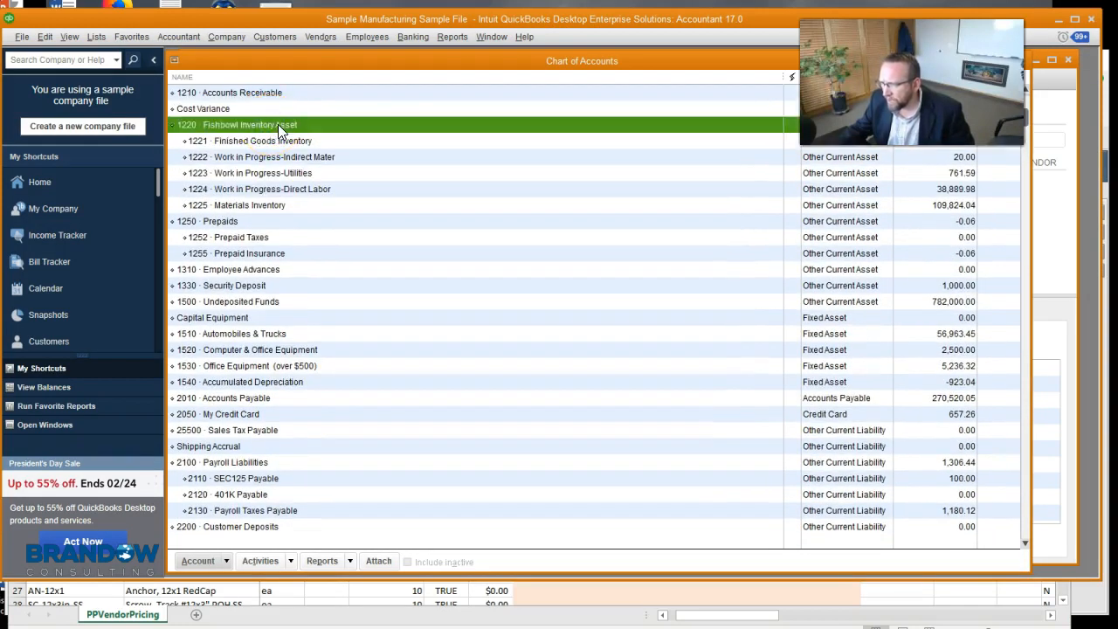
# Step: Examine the 1220 Fishbowl Inventory Asset account and its subaccounts 1221 through 1225 in the Chart of Accounts
pyautogui.click(303, 129)
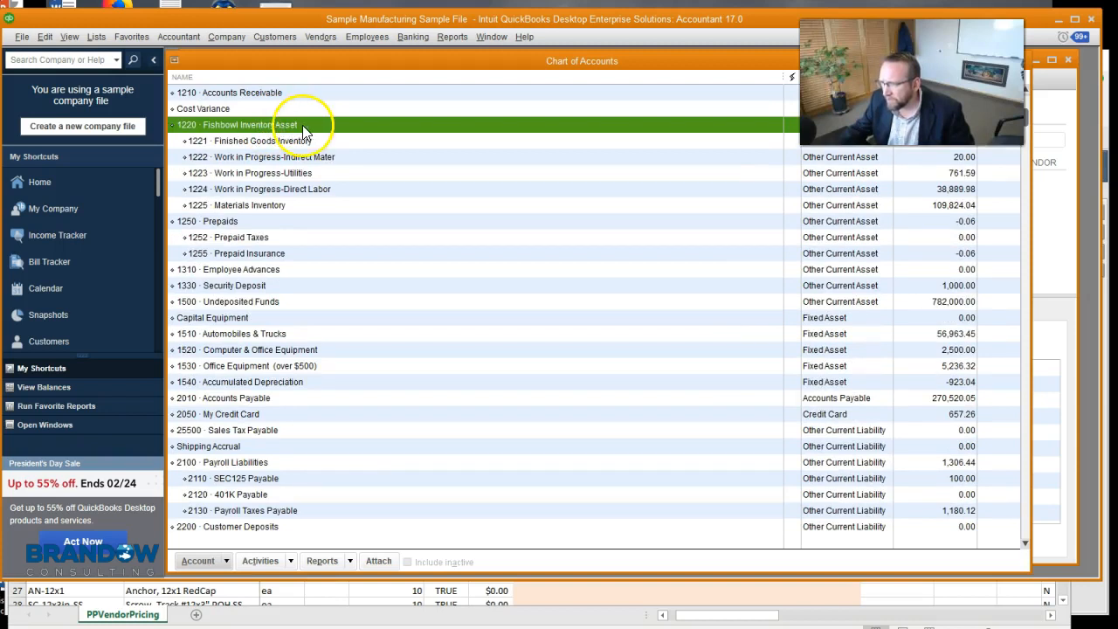
pyautogui.click(253, 205)
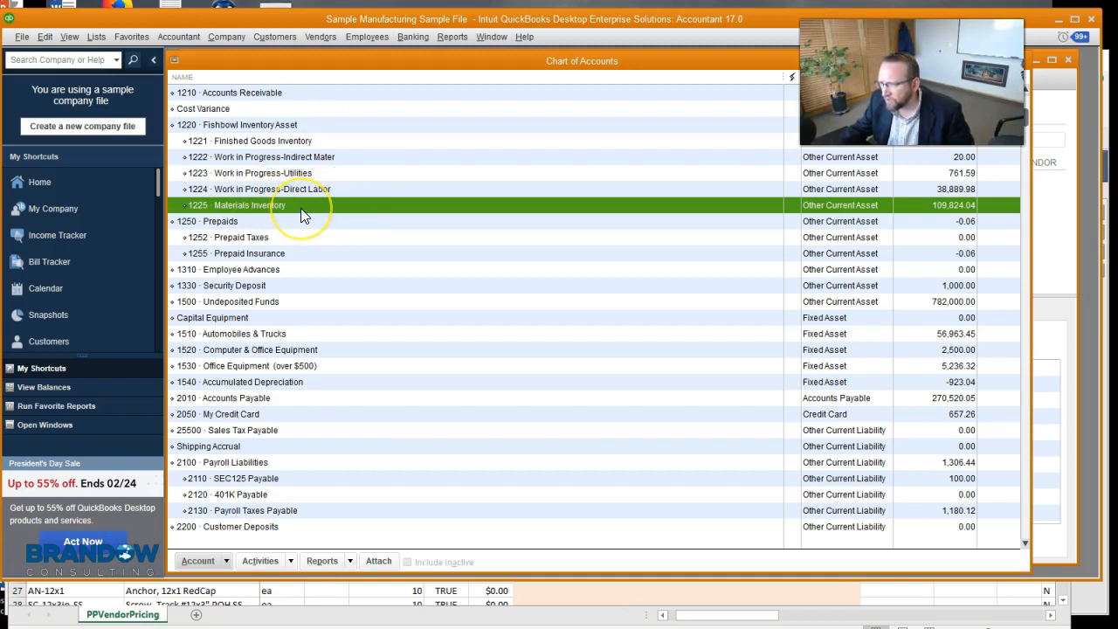
pyautogui.click(299, 188)
pyautogui.click(298, 172)
pyautogui.click(297, 158)
pyautogui.click(295, 173)
pyautogui.click(298, 189)
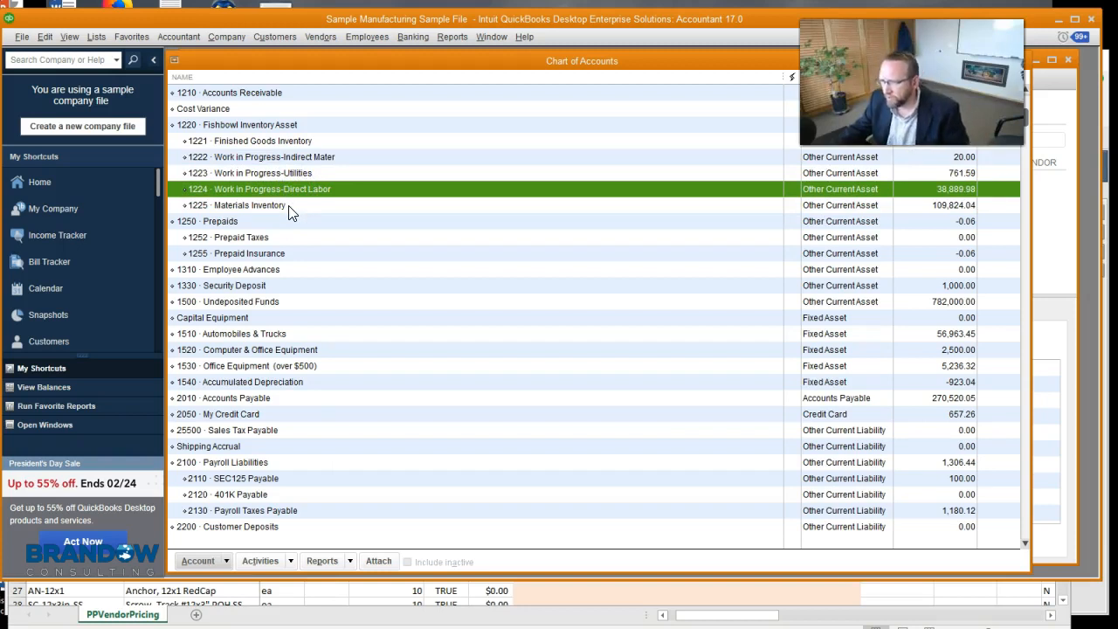
pyautogui.click(290, 141)
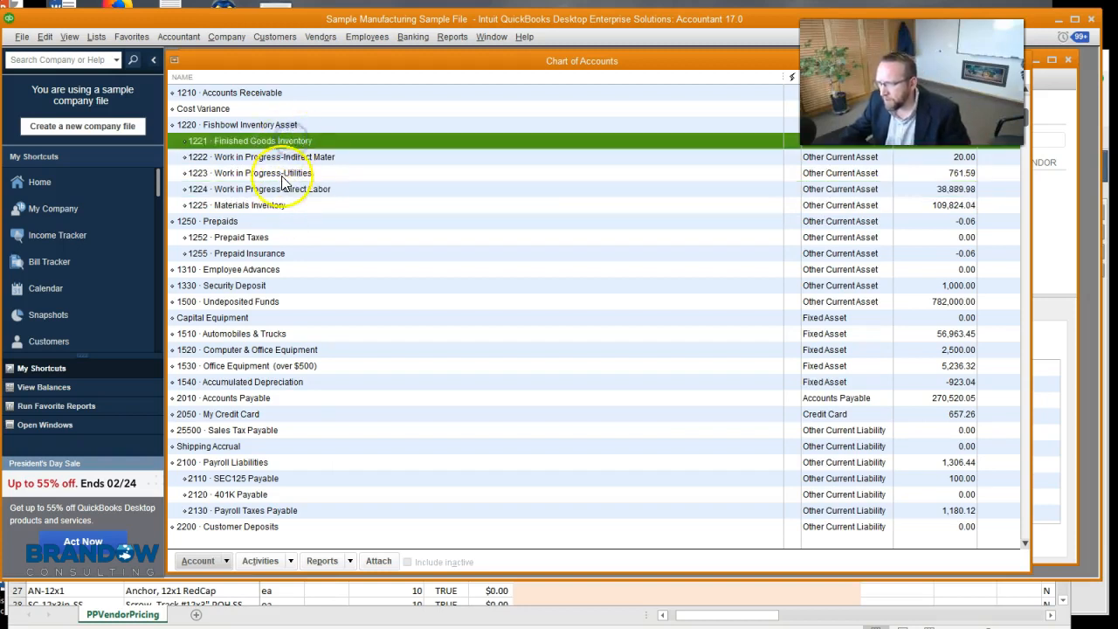
pyautogui.click(281, 206)
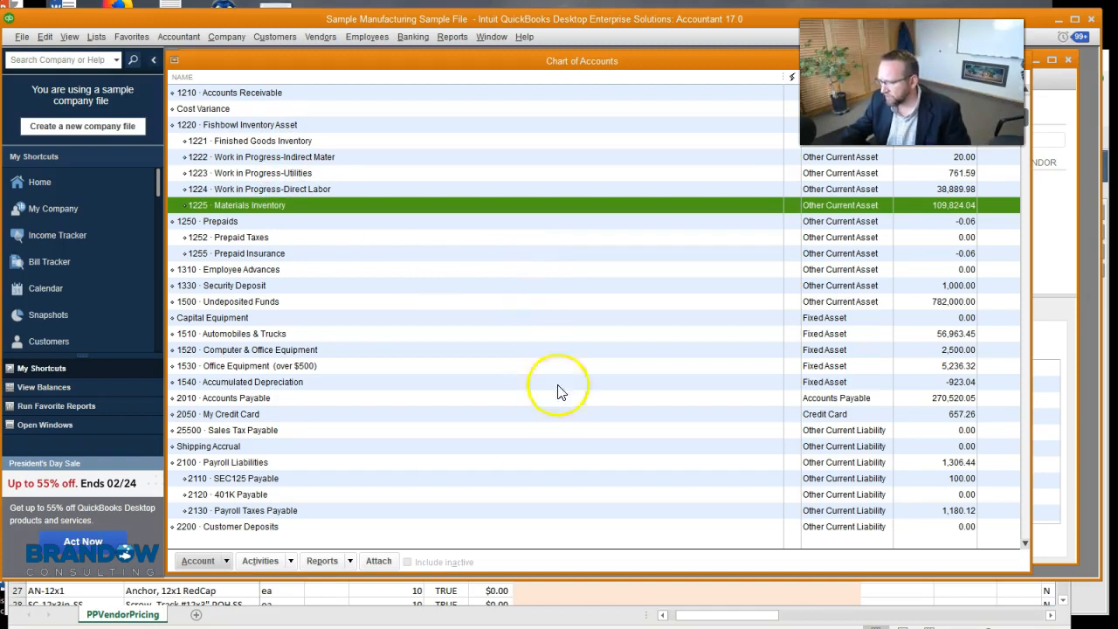
# Step: Switch to the PPVendorPricing workbook in Excel and check the Freight row's PartTypeID and AssetAccount entries
pyautogui.click(462, 621)
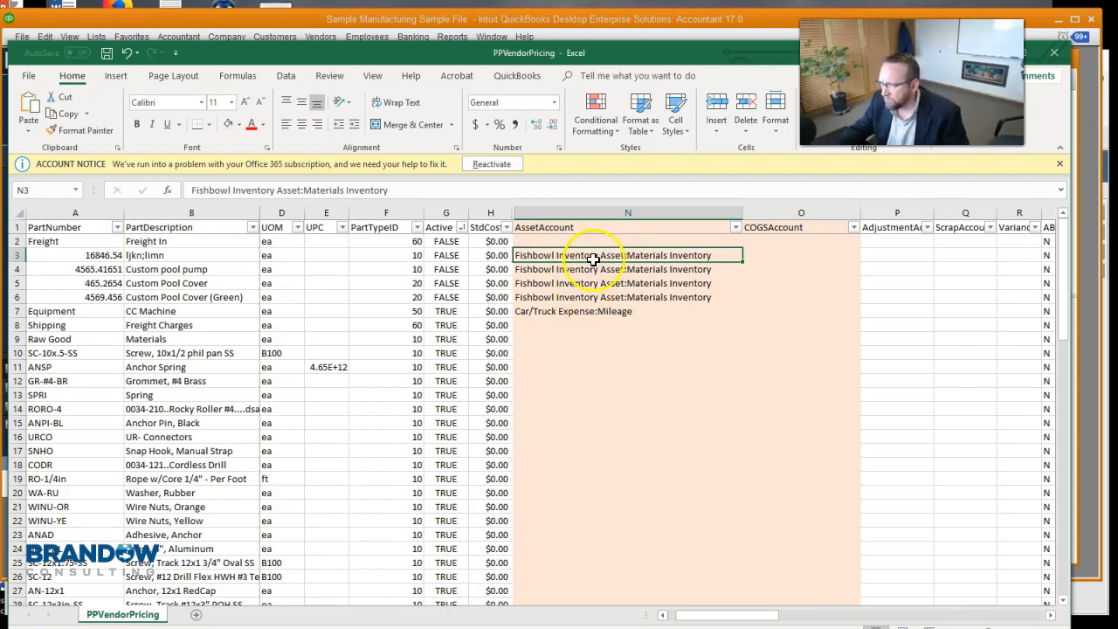
pyautogui.click(400, 239)
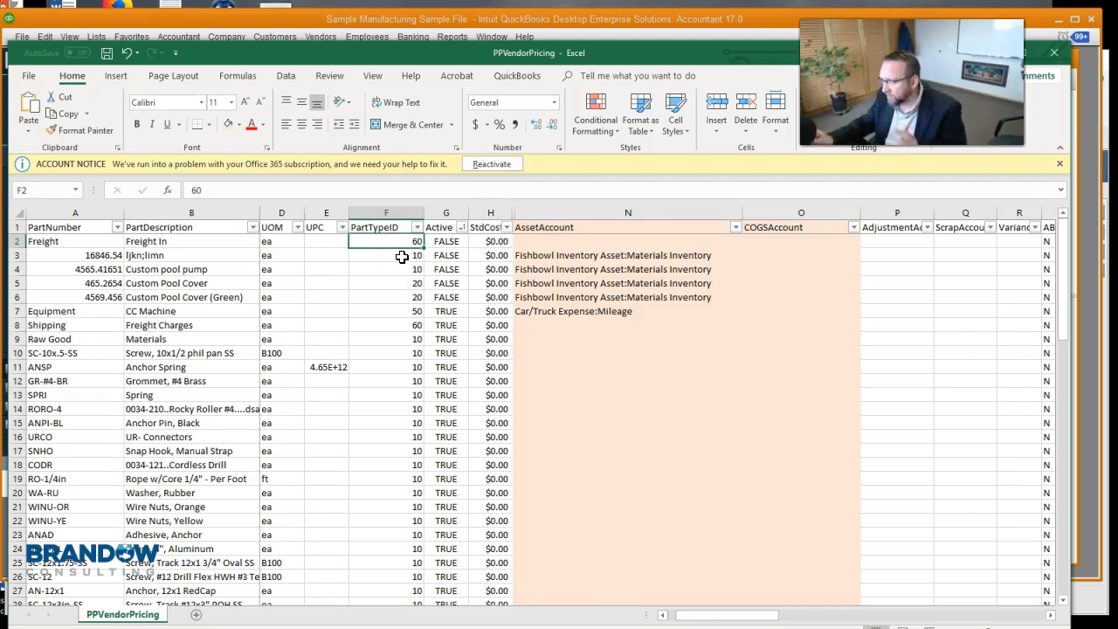
pyautogui.click(548, 242)
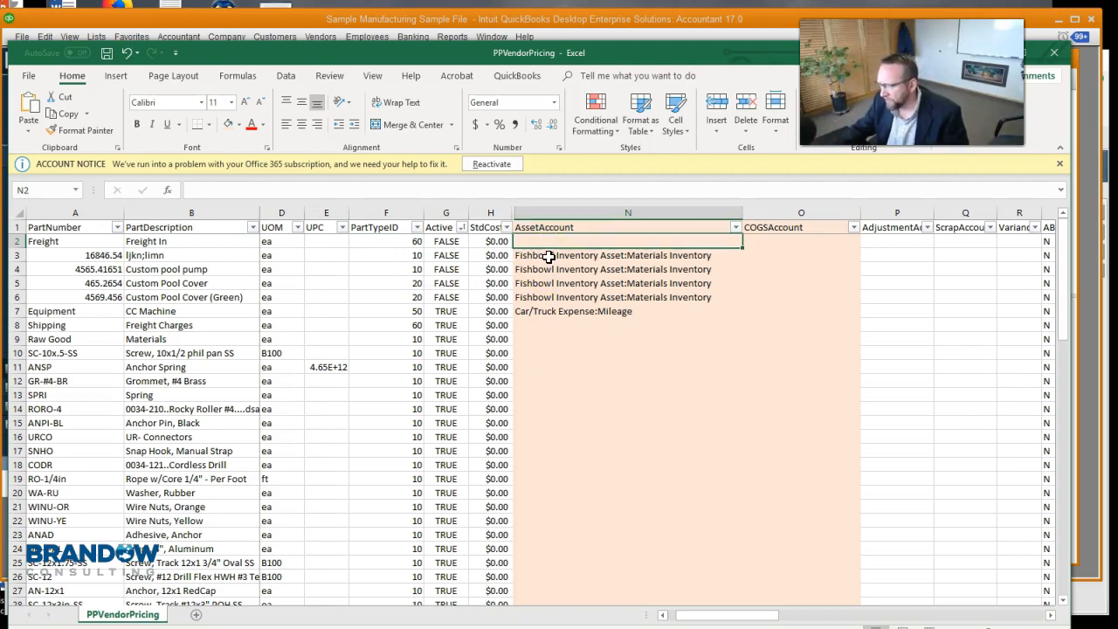
pyautogui.click(16, 241)
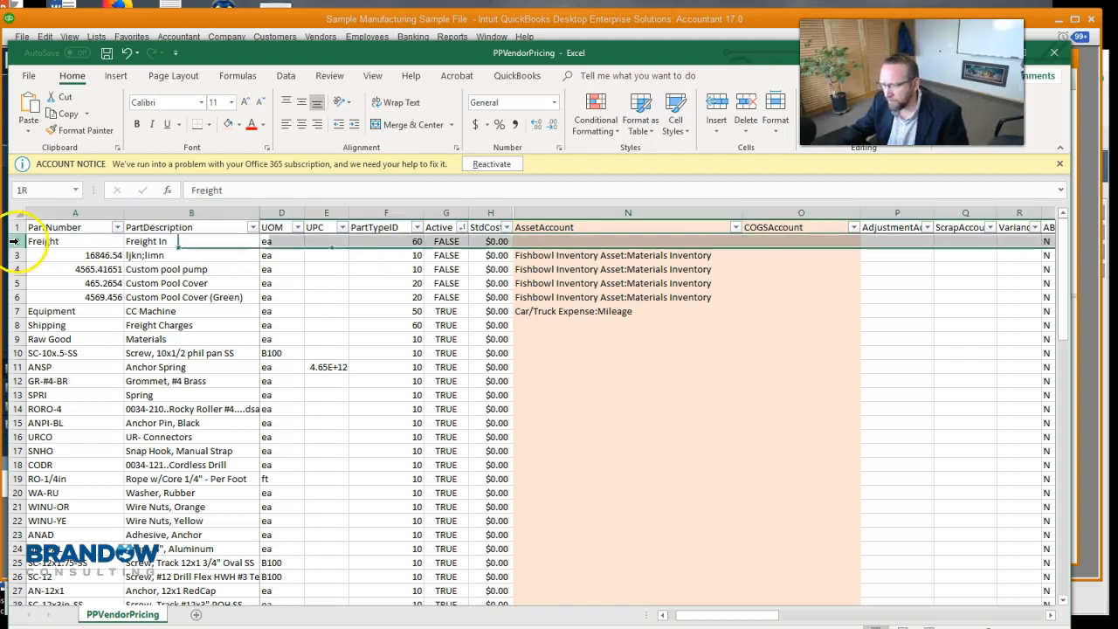
# Step: Hide columns R through AA, starting at VarianceAccount, and columns AE through AI, starting at ProductSKU
pyautogui.moveTo(758, 619); pyautogui.dragTo(848, 610)
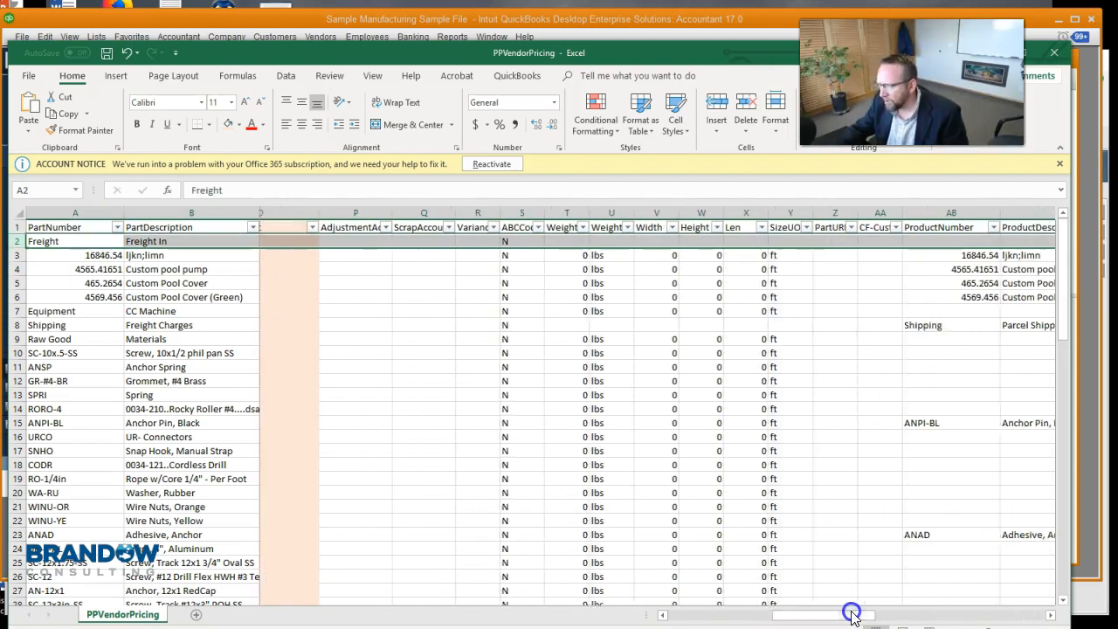
pyautogui.moveTo(411, 211); pyautogui.dragTo(802, 236)
pyautogui.rightClick(694, 307)
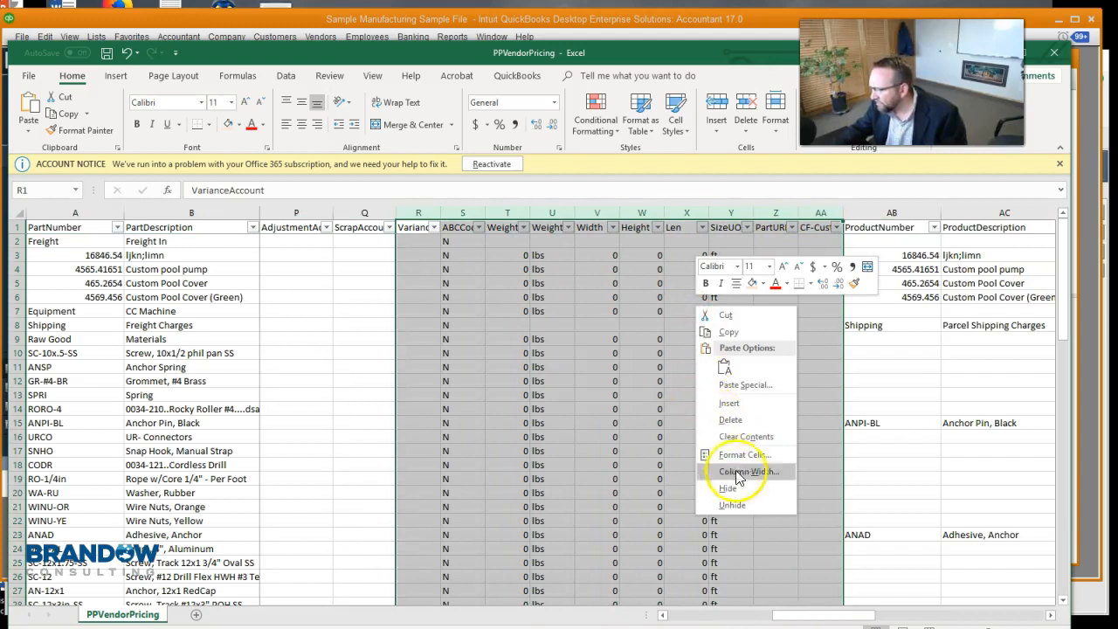
pyautogui.click(735, 486)
pyautogui.moveTo(681, 213); pyautogui.dragTo(969, 229)
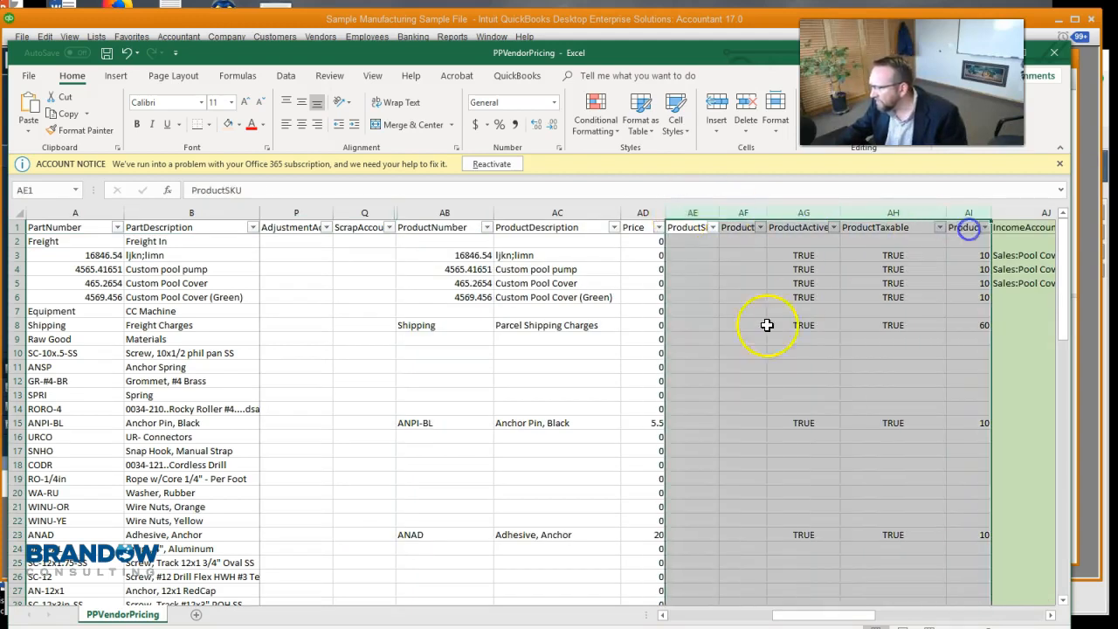
pyautogui.rightClick(732, 348)
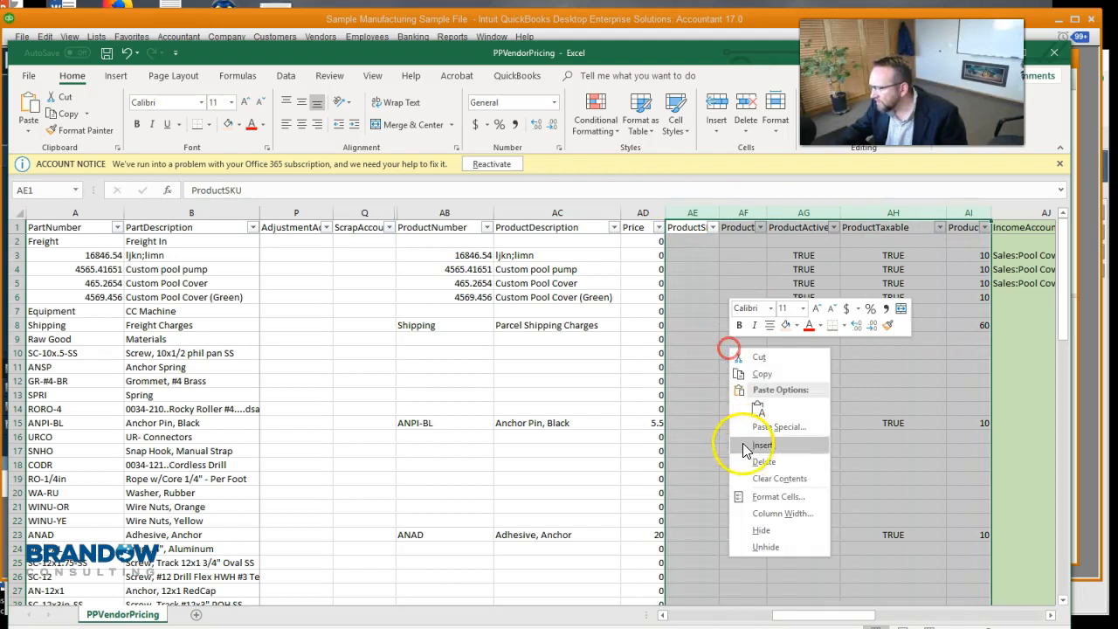
pyautogui.click(777, 530)
pyautogui.moveTo(800, 615); pyautogui.dragTo(769, 615)
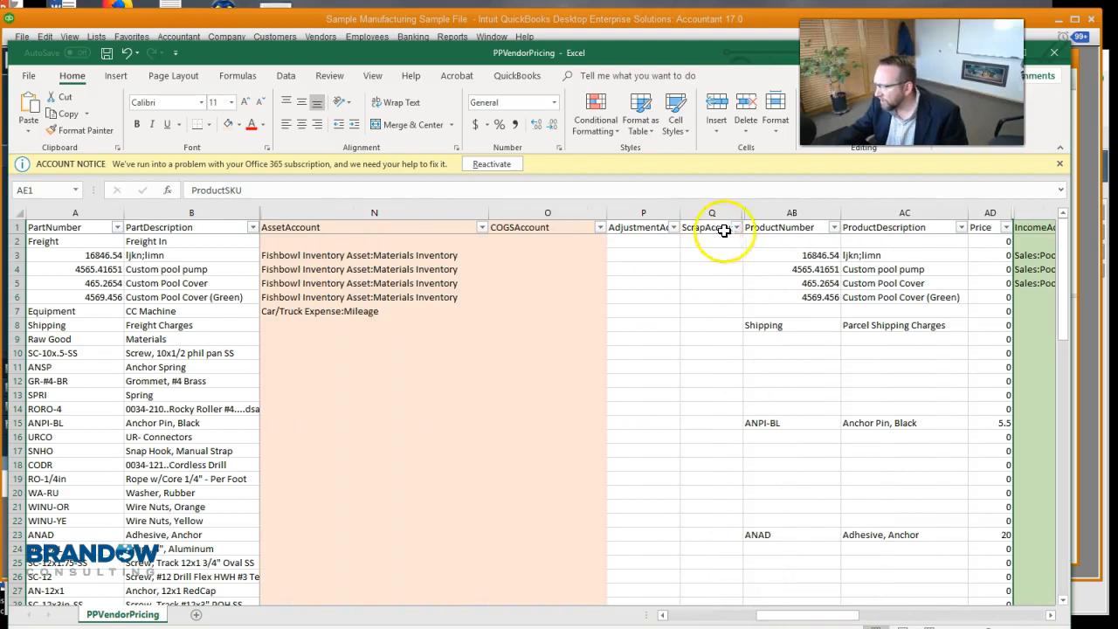
pyautogui.rightClick(992, 213)
pyautogui.click(1015, 309)
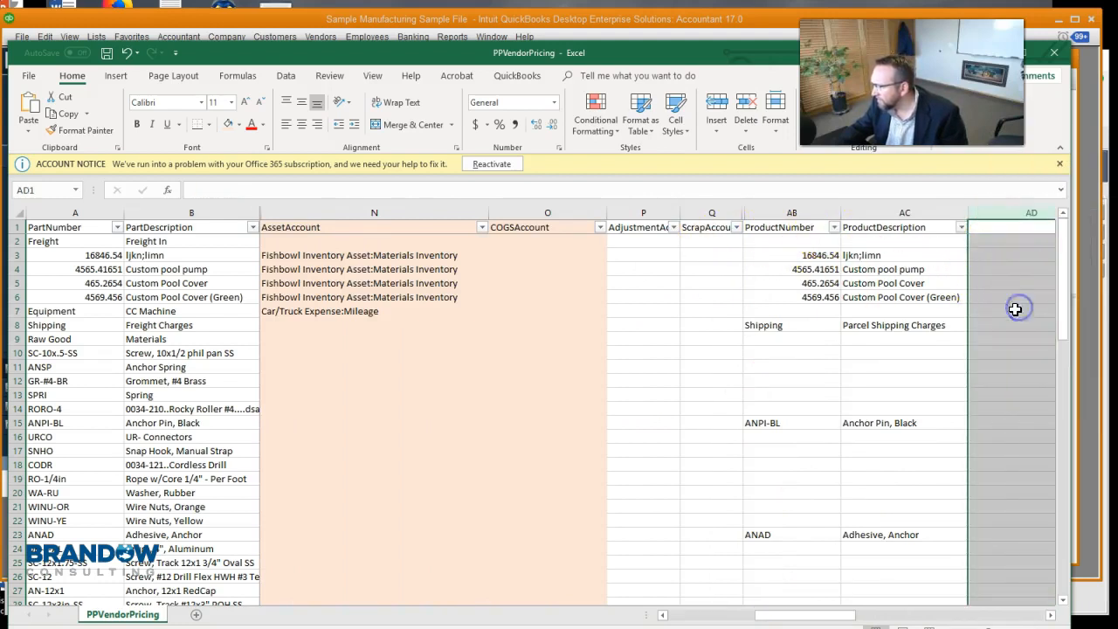
pyautogui.moveTo(787, 616); pyautogui.dragTo(802, 616)
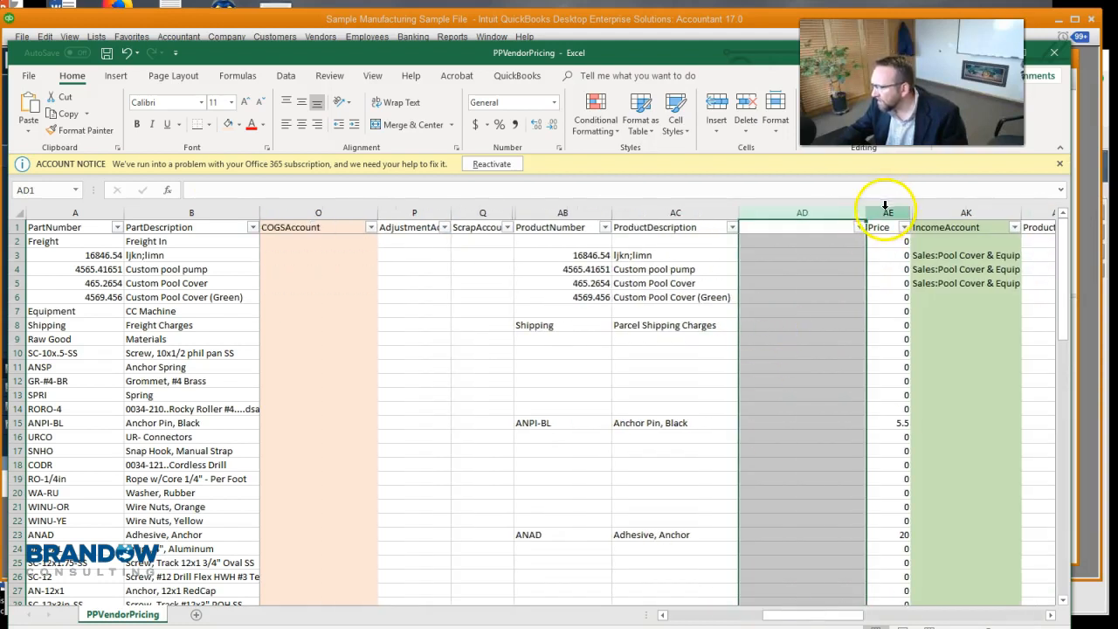
pyautogui.moveTo(885, 213); pyautogui.dragTo(812, 213)
pyautogui.rightClick(812, 214)
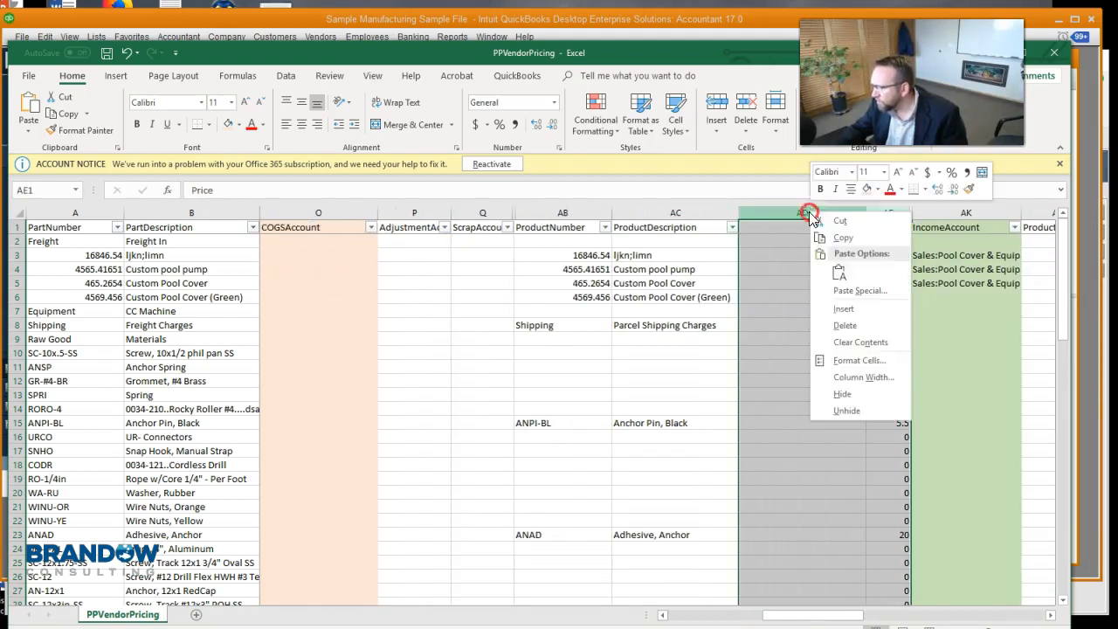
pyautogui.click(843, 326)
pyautogui.moveTo(795, 625)
pyautogui.mouseDown()
pyautogui.moveTo(784, 613)
pyautogui.moveTo(796, 612)
pyautogui.mouseUp()
pyautogui.doubleClick(850, 212)
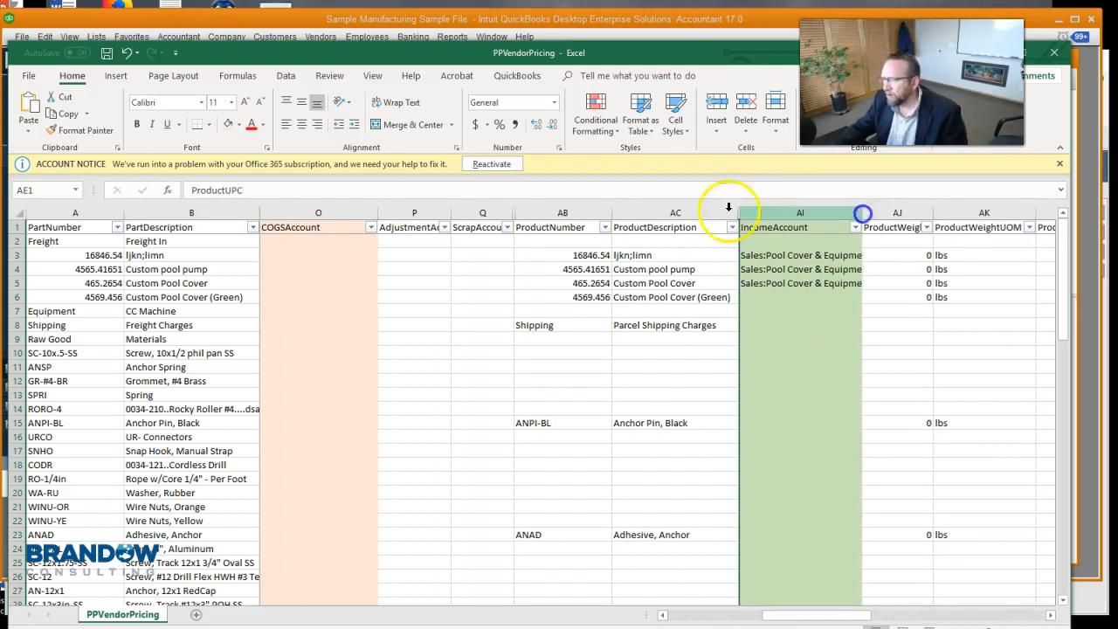
pyautogui.click(125, 55)
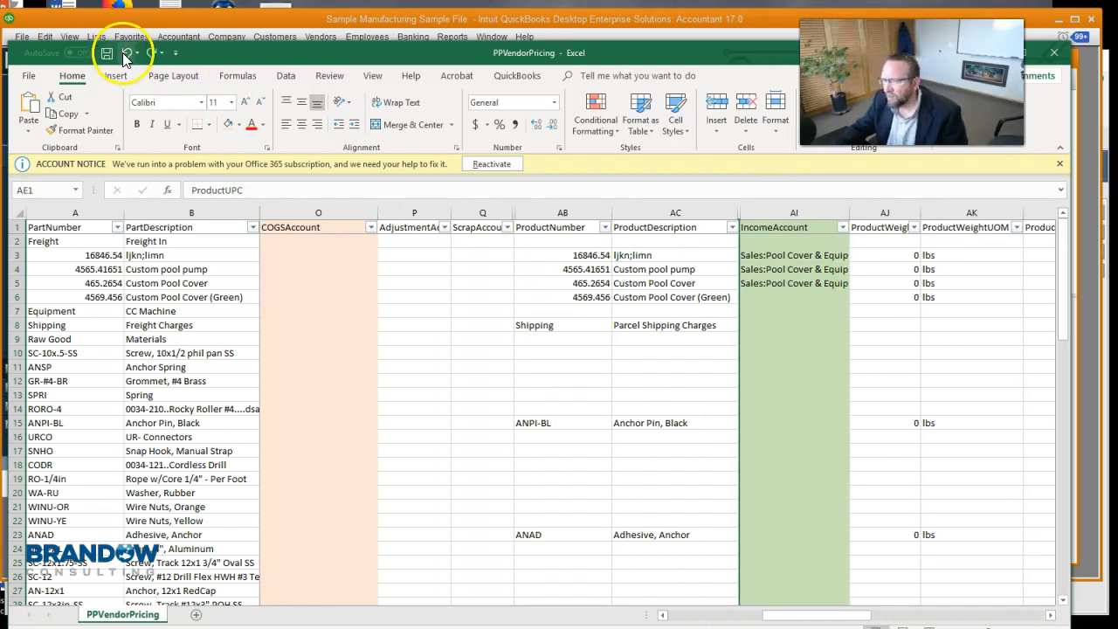
pyautogui.click(125, 54)
pyautogui.click(812, 213)
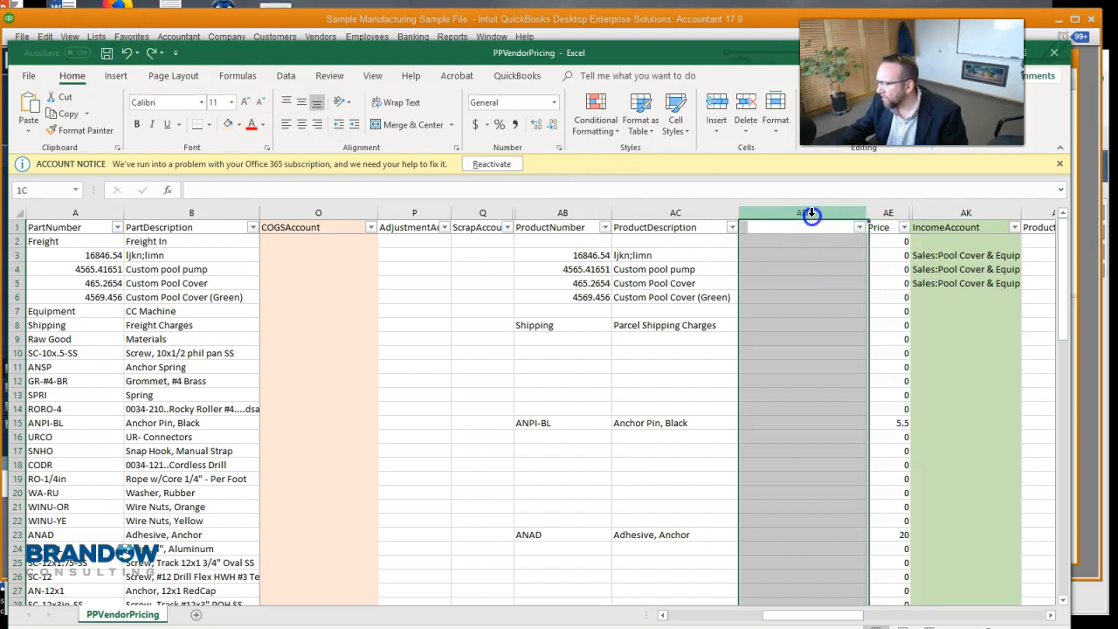
pyautogui.rightClick(812, 213)
pyautogui.click(843, 335)
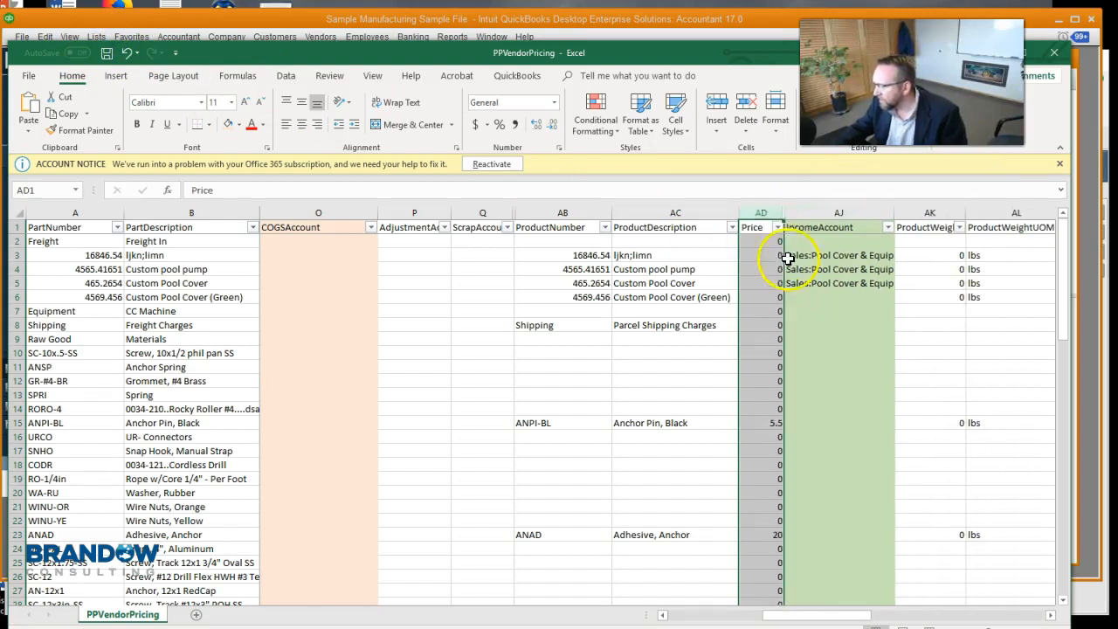
# Step: Hide the Price column and widen the IncomeAccount column to fit the full account names
pyautogui.rightClick(760, 213)
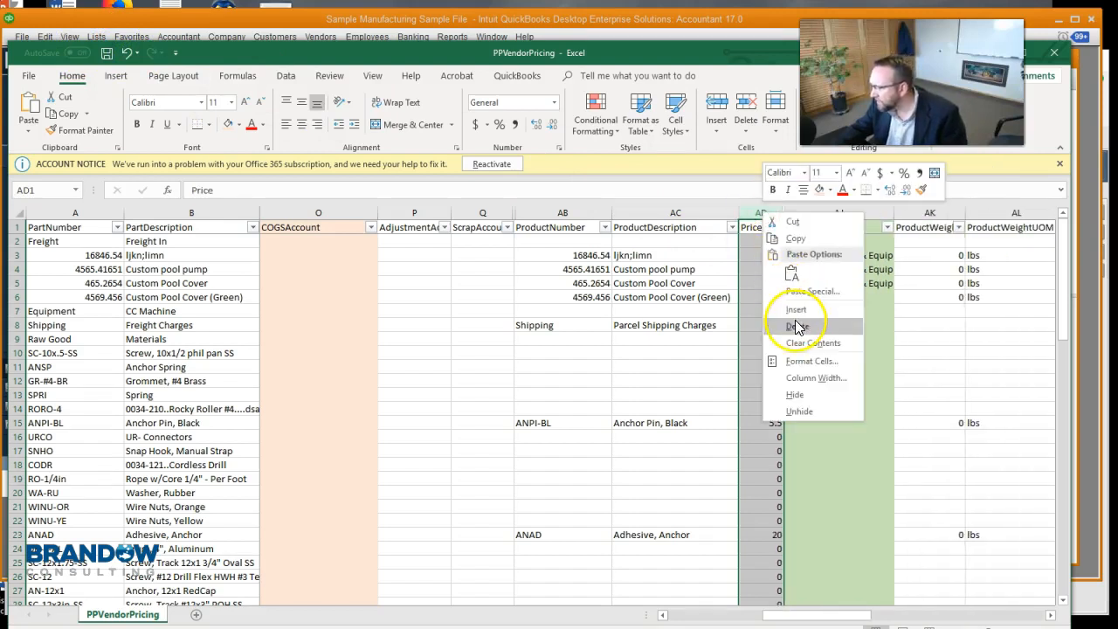
pyautogui.click(795, 394)
pyautogui.click(871, 364)
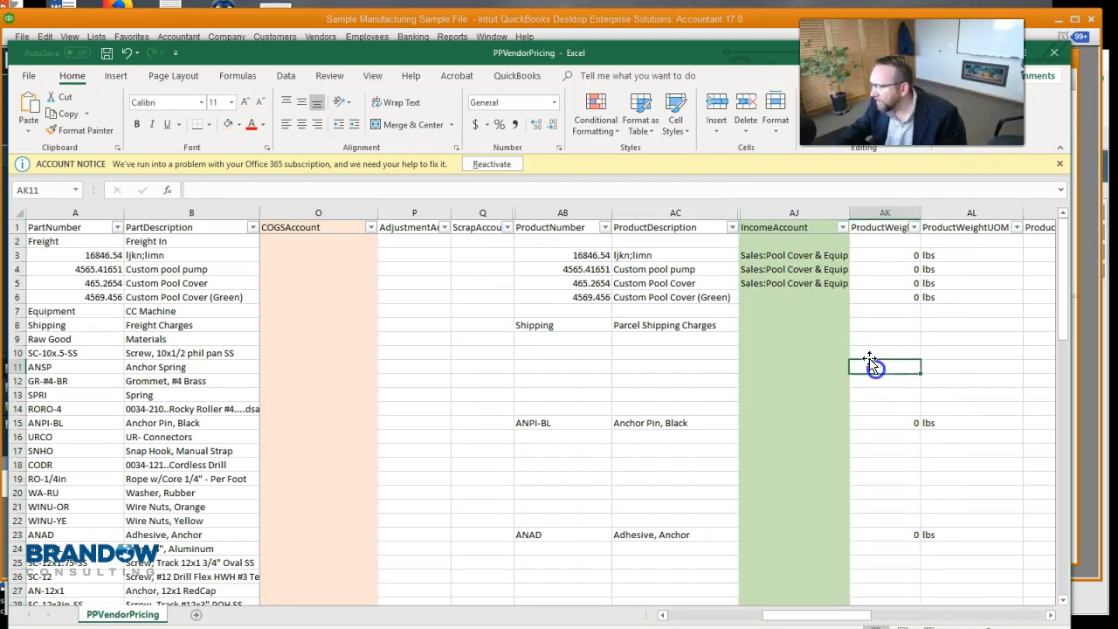
pyautogui.moveTo(850, 210); pyautogui.dragTo(962, 209)
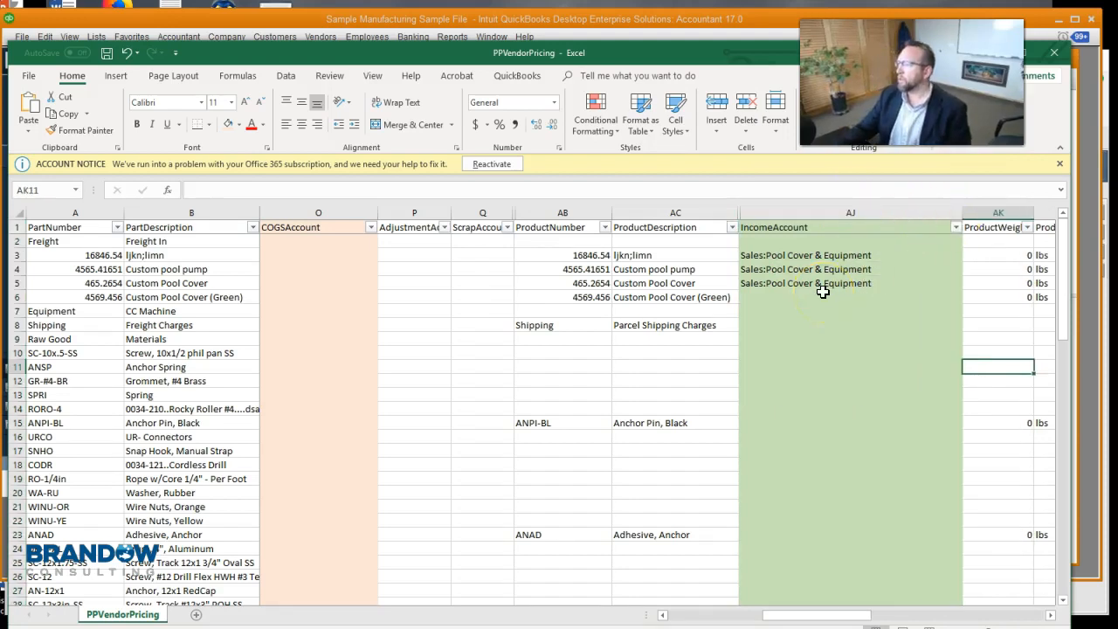
# Step: Review the parts in rows 3 to 5 against their IncomeAccount and AssetAccount entries
pyautogui.click(16, 253)
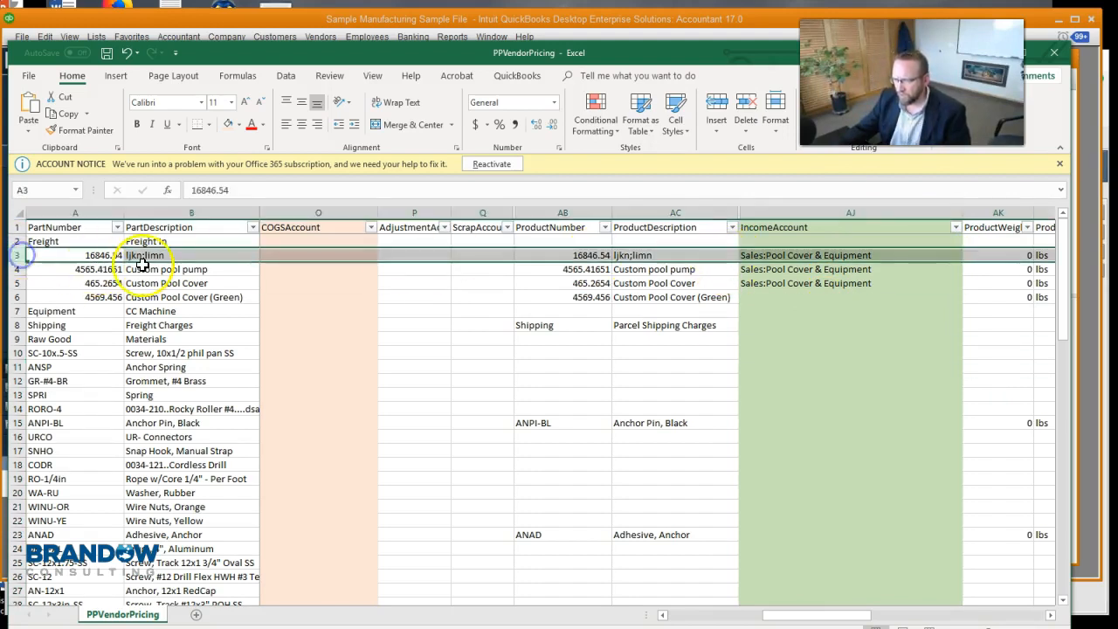
pyautogui.click(184, 254)
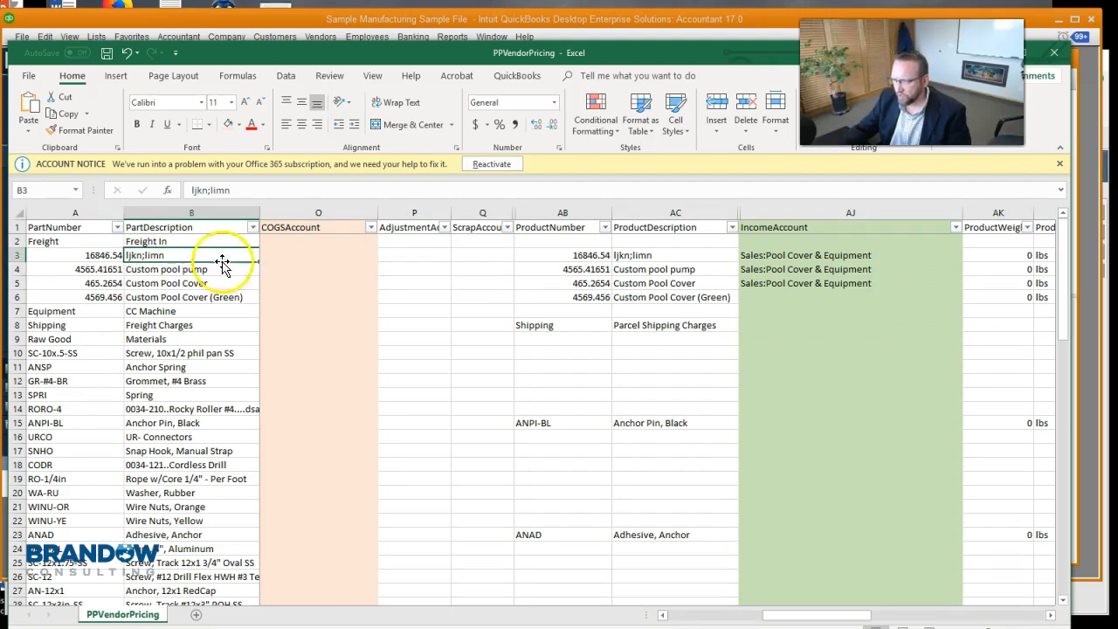
pyautogui.moveTo(756, 618)
pyautogui.mouseDown()
pyautogui.moveTo(772, 615)
pyautogui.moveTo(760, 618)
pyautogui.mouseUp()
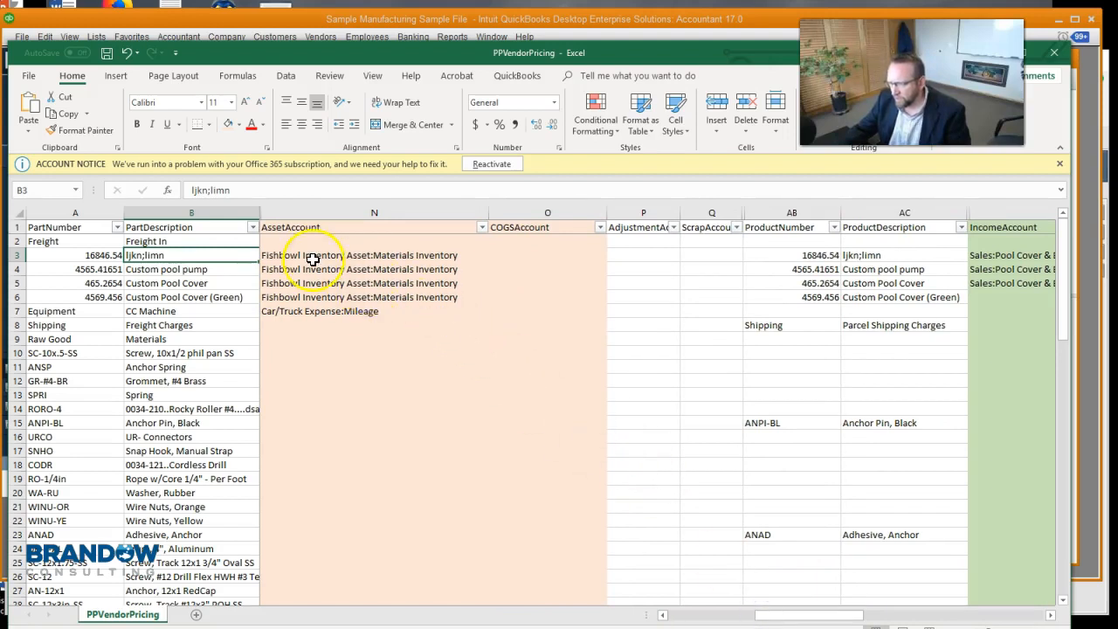
pyautogui.click(91, 256)
pyautogui.click(93, 269)
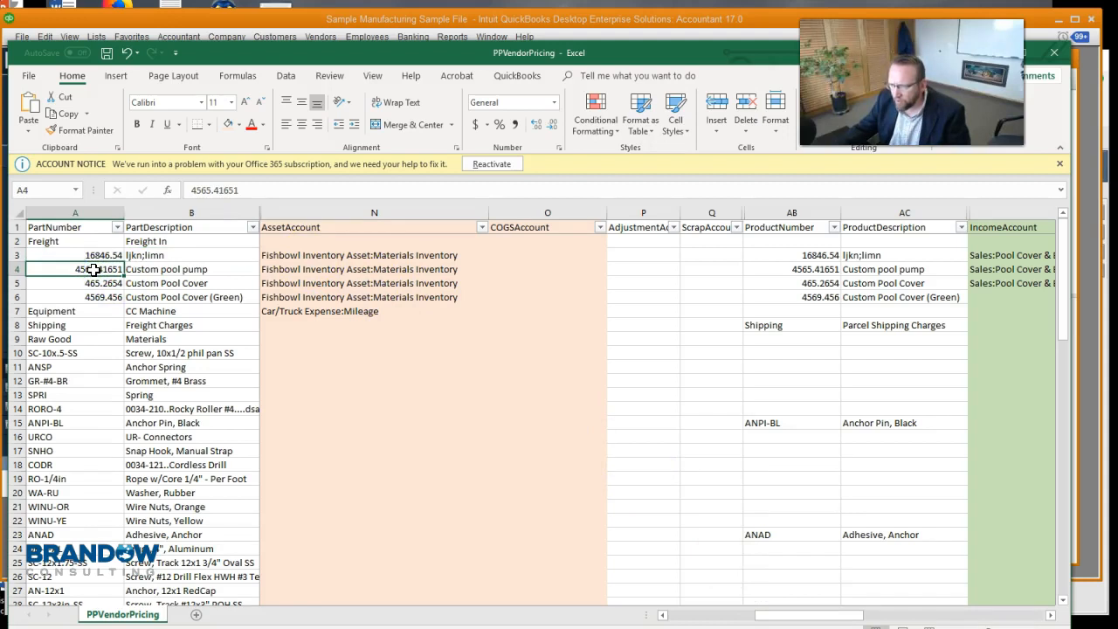
pyautogui.click(98, 283)
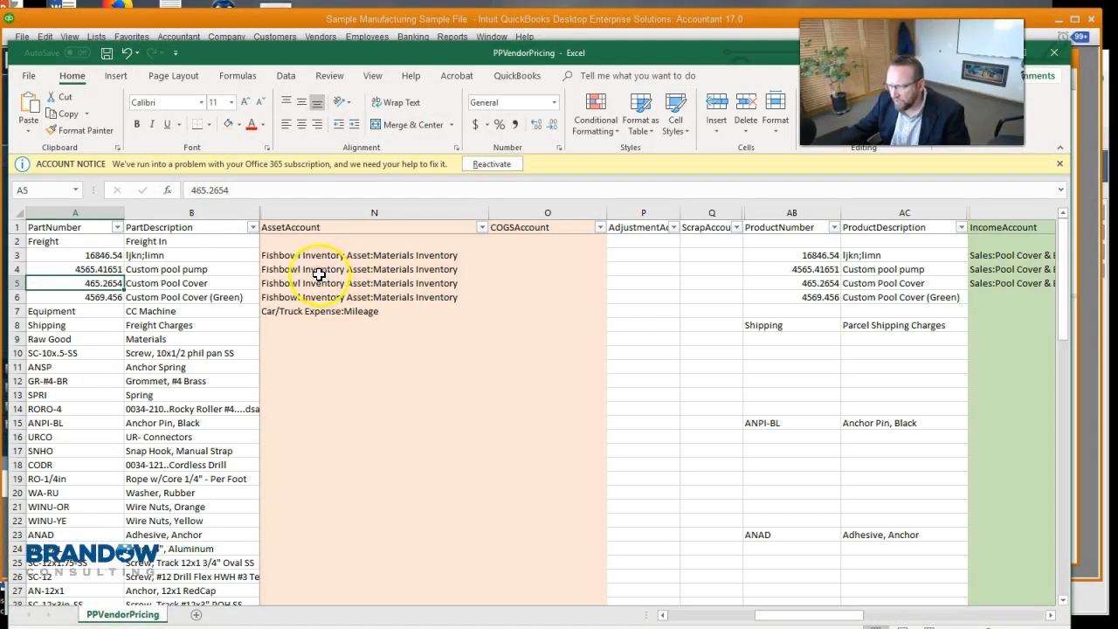
# Step: Hide columns C through E, including UOM and UPC, as well as the Active and StdCost columns
pyautogui.moveTo(760, 617); pyautogui.dragTo(699, 626)
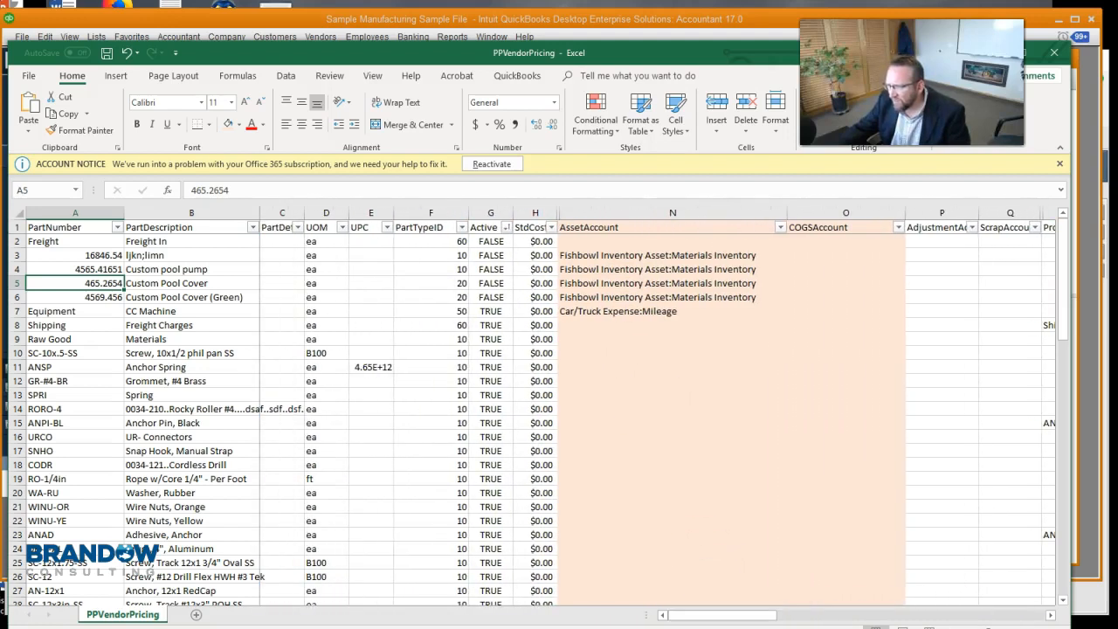
pyautogui.moveTo(390, 209); pyautogui.dragTo(286, 219)
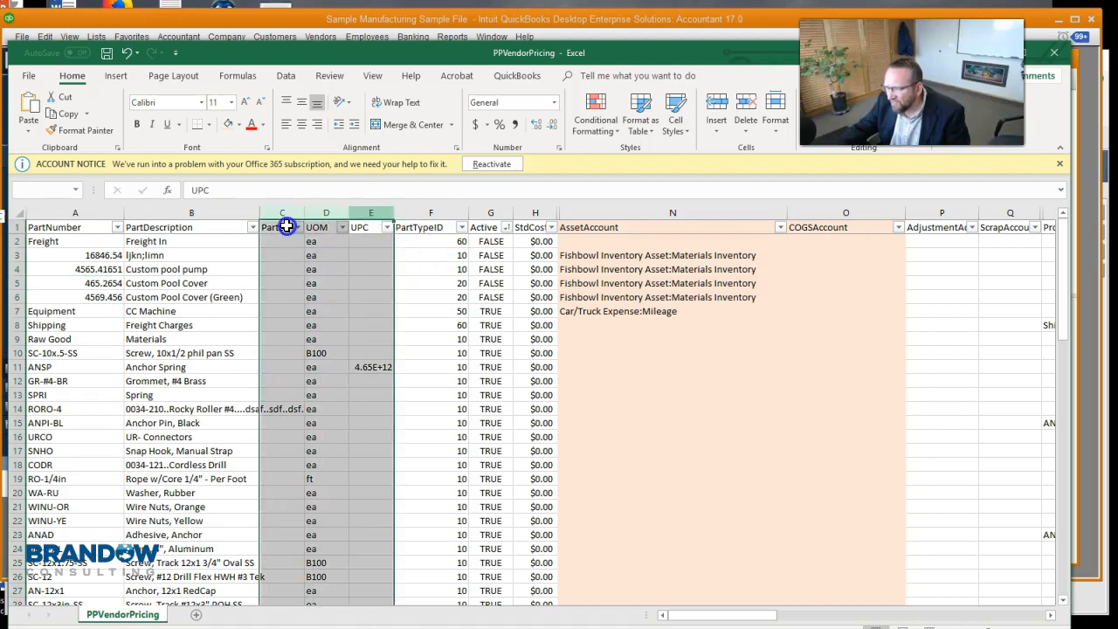
pyautogui.rightClick(299, 274)
pyautogui.click(349, 459)
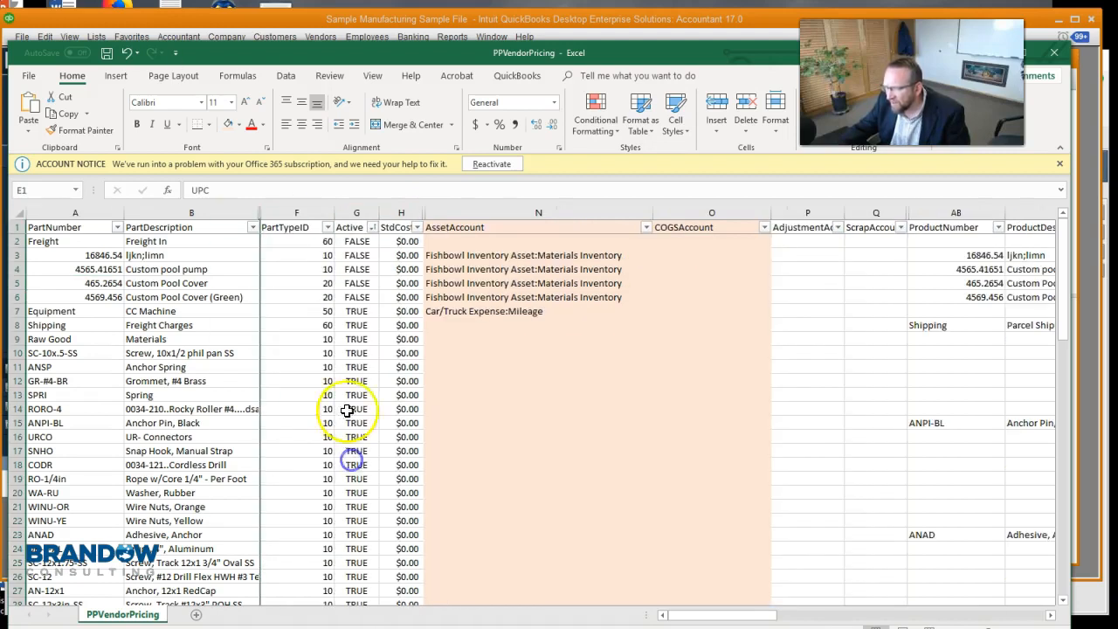
pyautogui.moveTo(352, 213); pyautogui.dragTo(400, 213)
pyautogui.rightClick(381, 330)
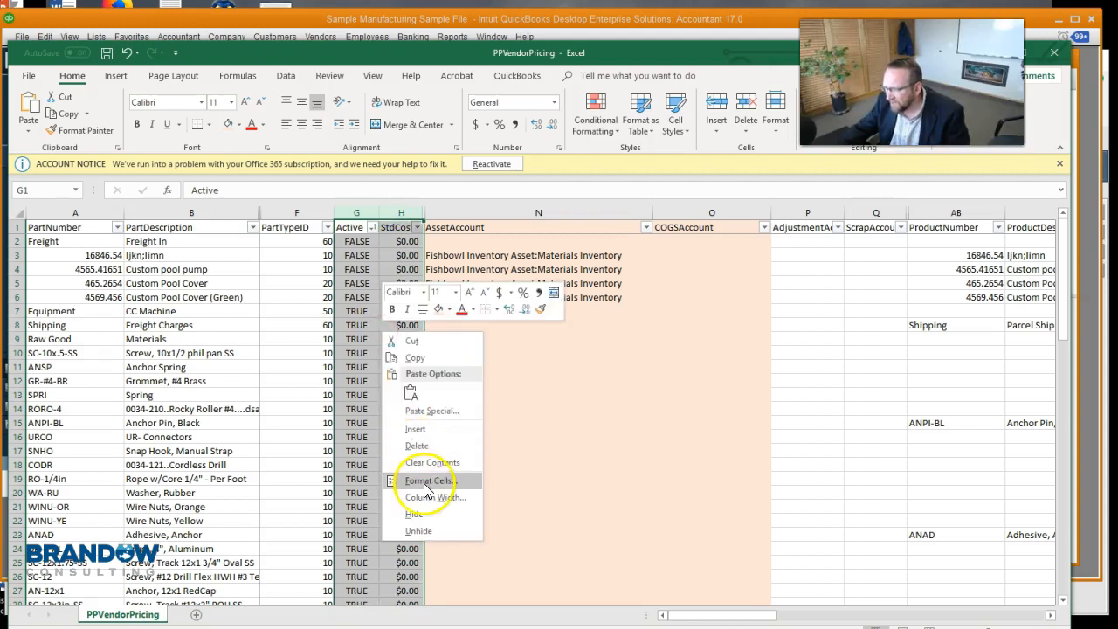
pyautogui.click(421, 513)
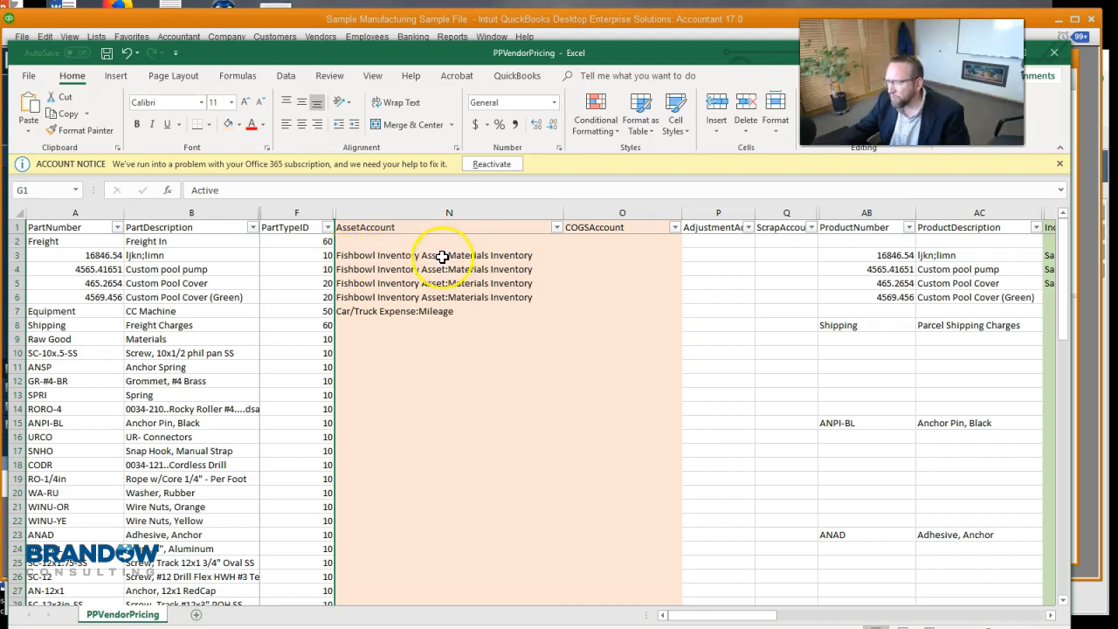
# Step: Replace Materials Inventory with Finished Goods Inventory in AssetAccount cell N3, making it "Fishbowl Inventory AssetFinished Goods Inventory", and copy it down to N4
pyautogui.click(438, 19)
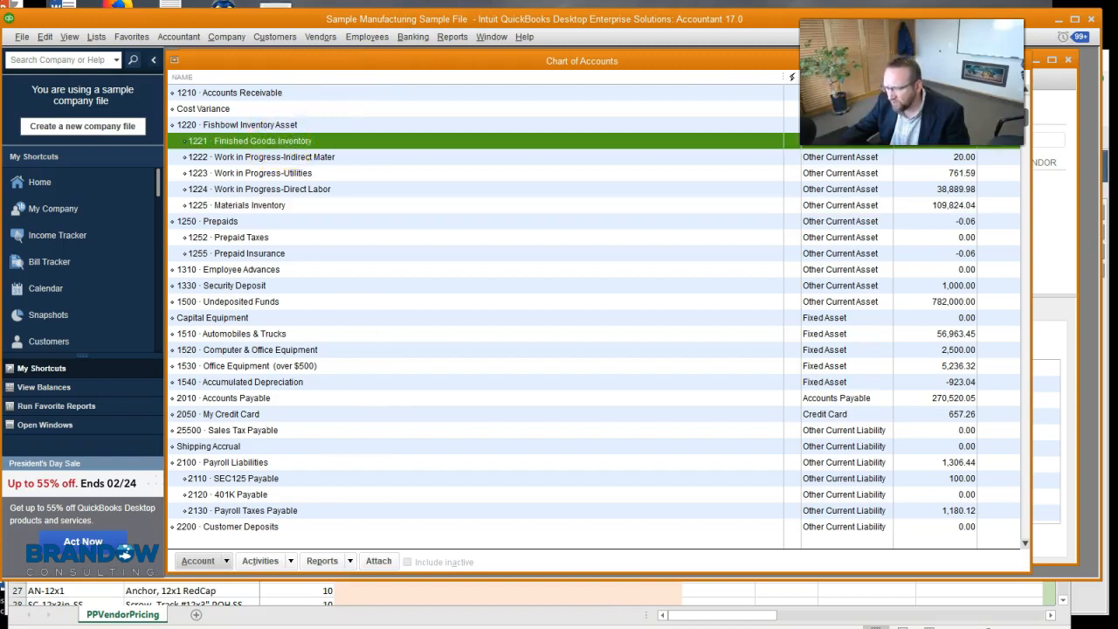
pyautogui.click(428, 592)
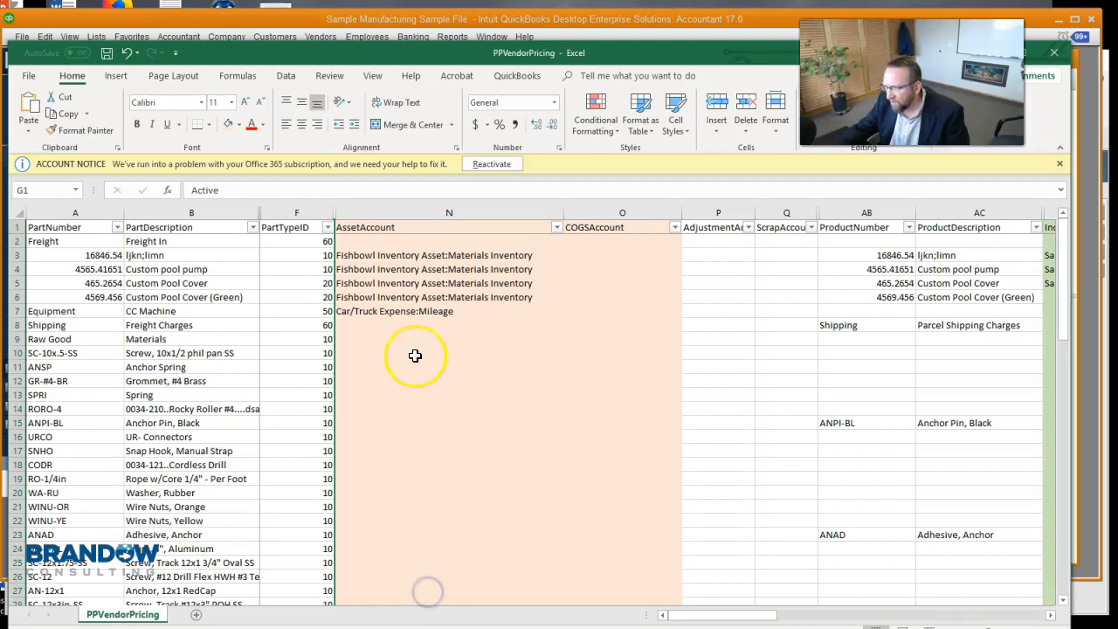
pyautogui.doubleClick(448, 254)
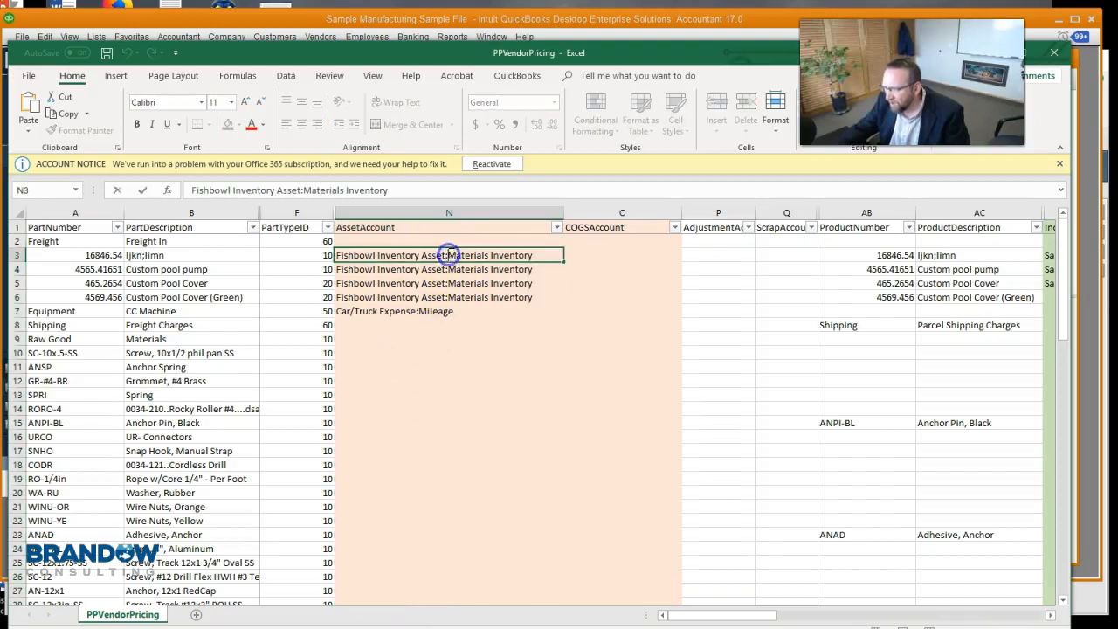
pyautogui.moveTo(448, 254); pyautogui.dragTo(543, 254)
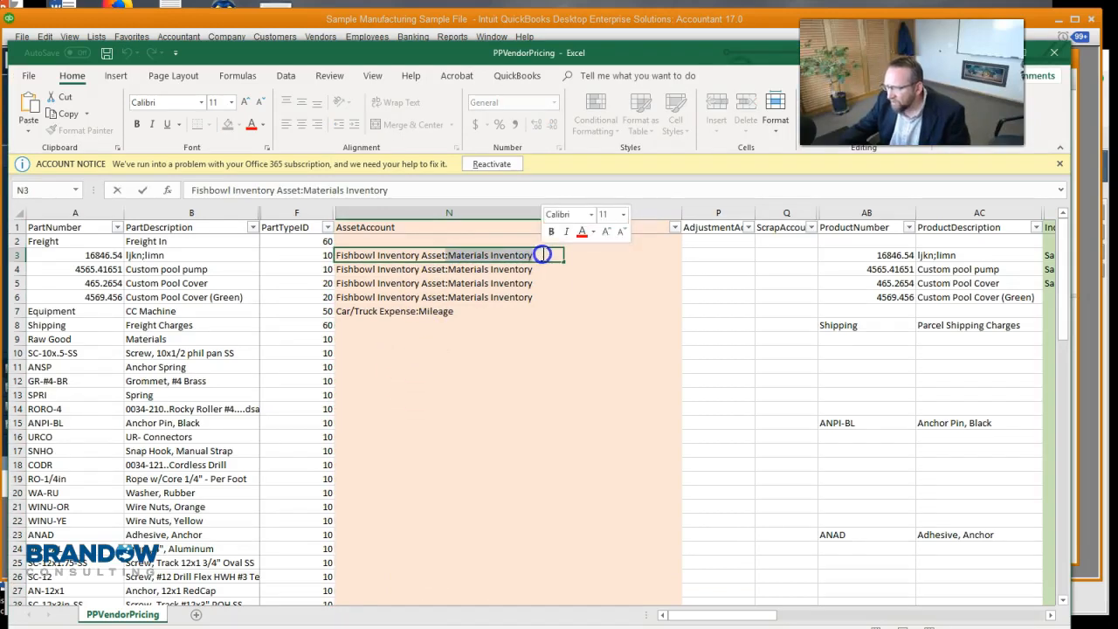
pyautogui.write('Finished Good')
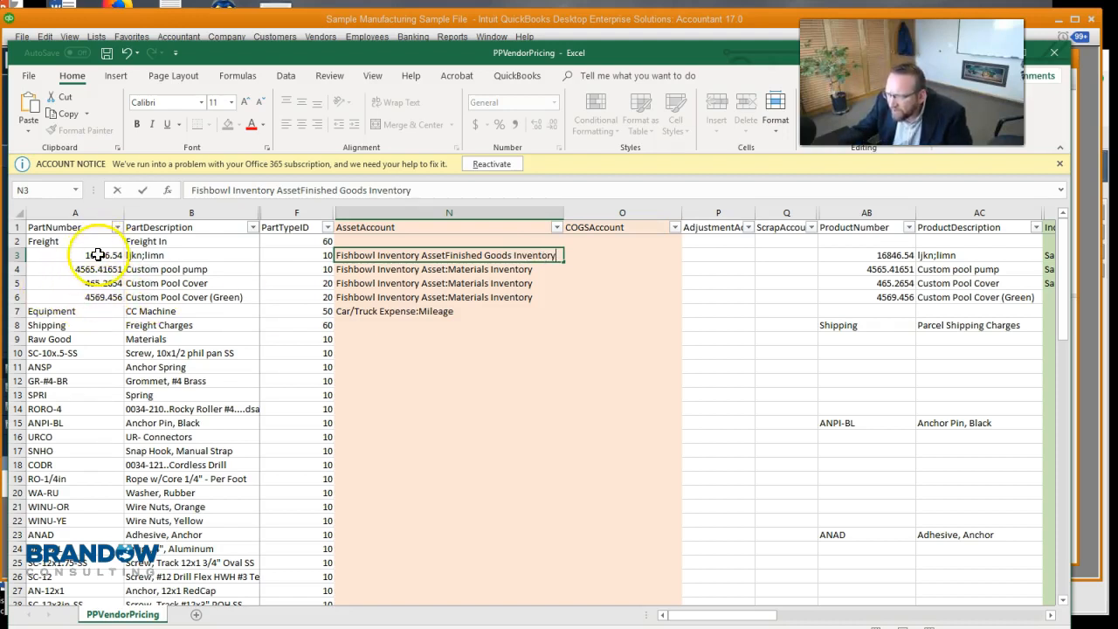
pyautogui.click(366, 266)
pyautogui.click(370, 254)
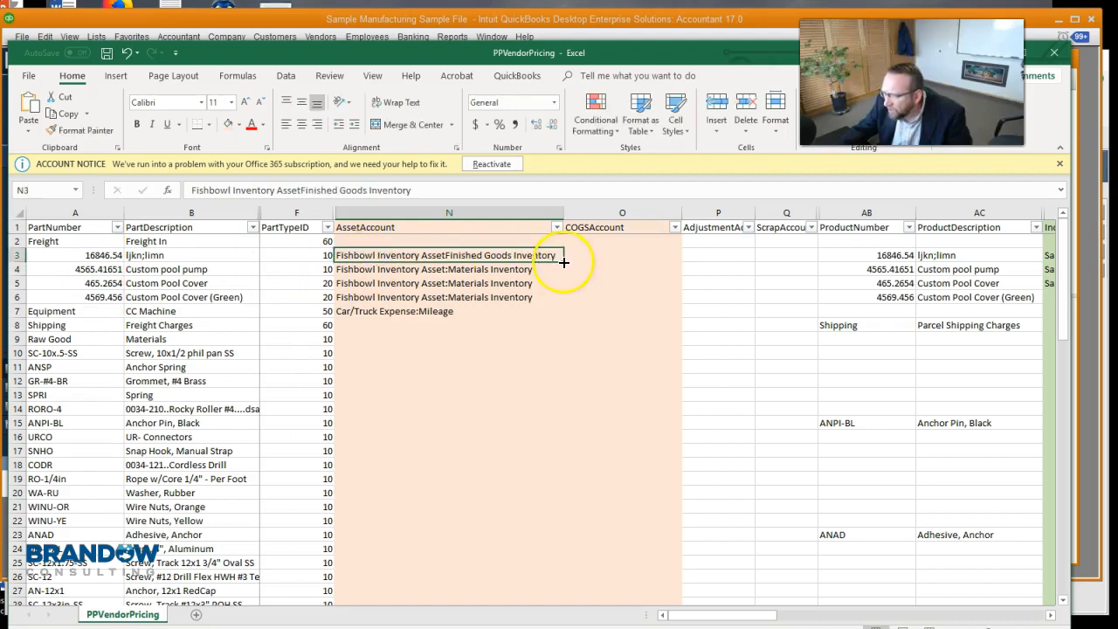
pyautogui.moveTo(564, 262); pyautogui.dragTo(564, 277)
pyautogui.click(310, 282)
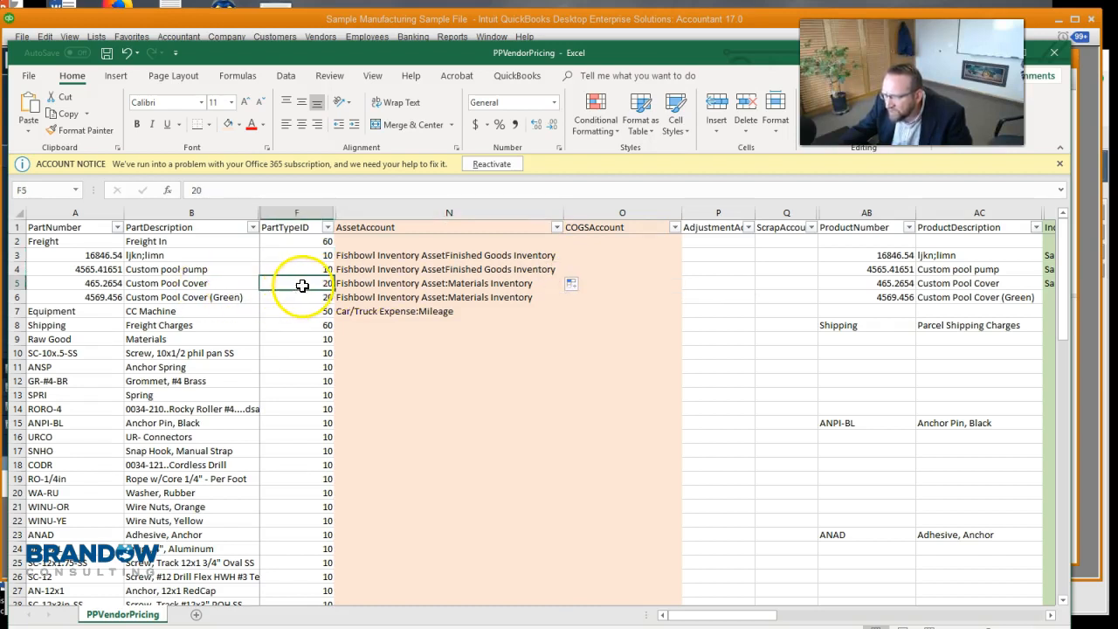
pyautogui.moveTo(303, 282); pyautogui.dragTo(308, 294)
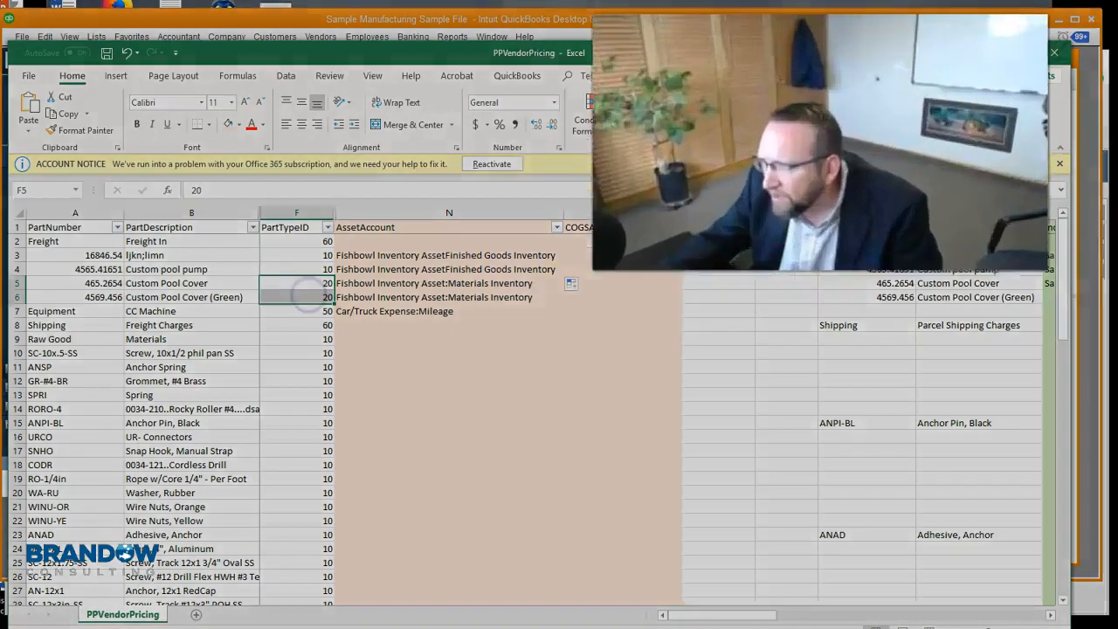
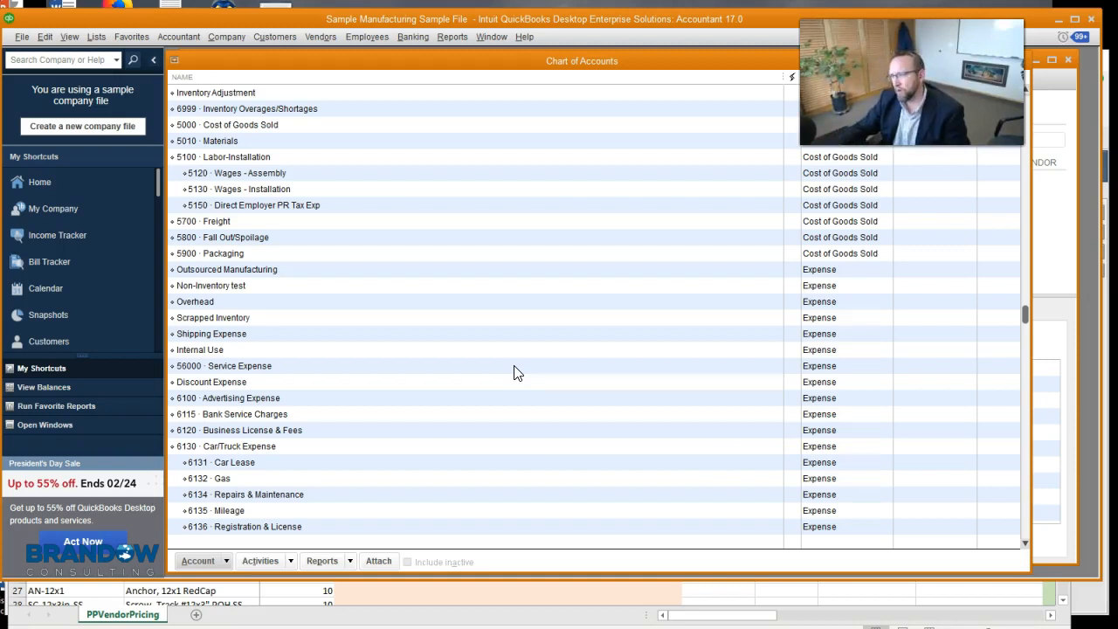
# Step: Switch back to Excel and add "Expense Account" as a second line beneath AssetAccount in the column N header
pyautogui.click(441, 603)
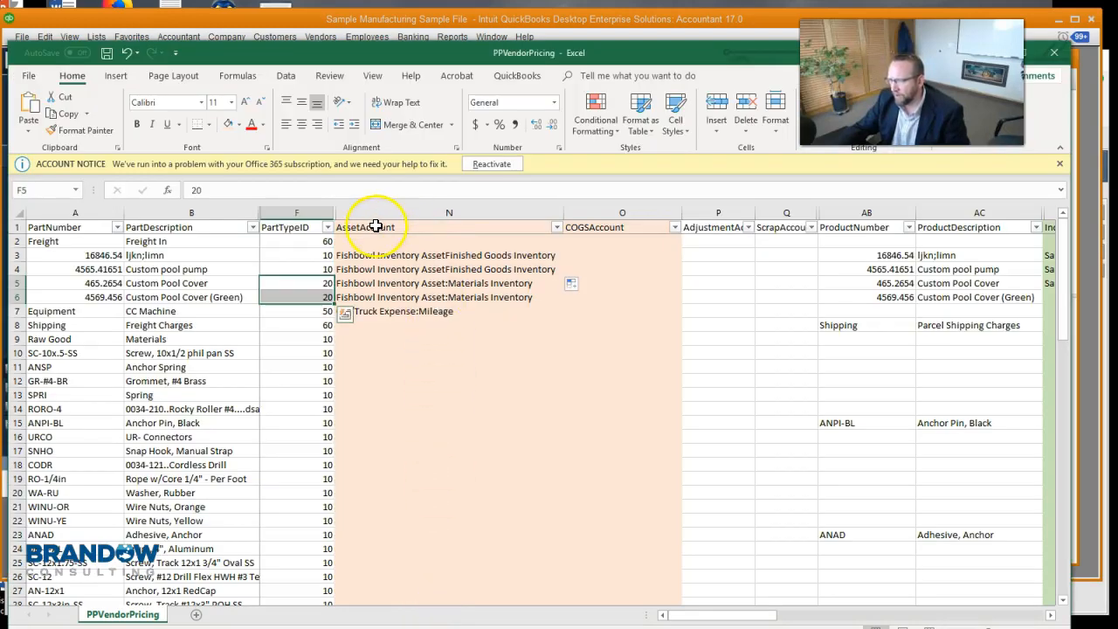
pyautogui.doubleClick(412, 226)
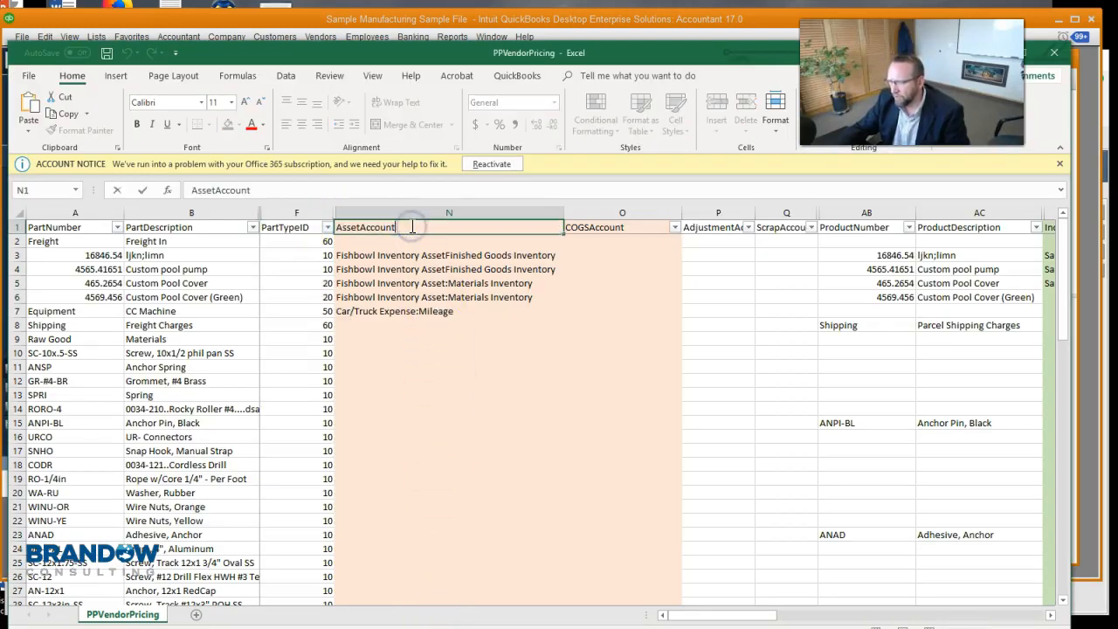
pyautogui.press('BackSpace')
pyautogui.press('BackSpace')
pyautogui.press('BackSpace')
pyautogui.press('BackSpace')
pyautogui.press('BackSpace')
pyautogui.press('BackSpace')
pyautogui.press('BackSpace')
pyautogui.press('BackSpace')
pyautogui.press('BackSpace')
pyautogui.press('BackSpace')
pyautogui.press('BackSpace')
pyautogui.press('BackSpace')
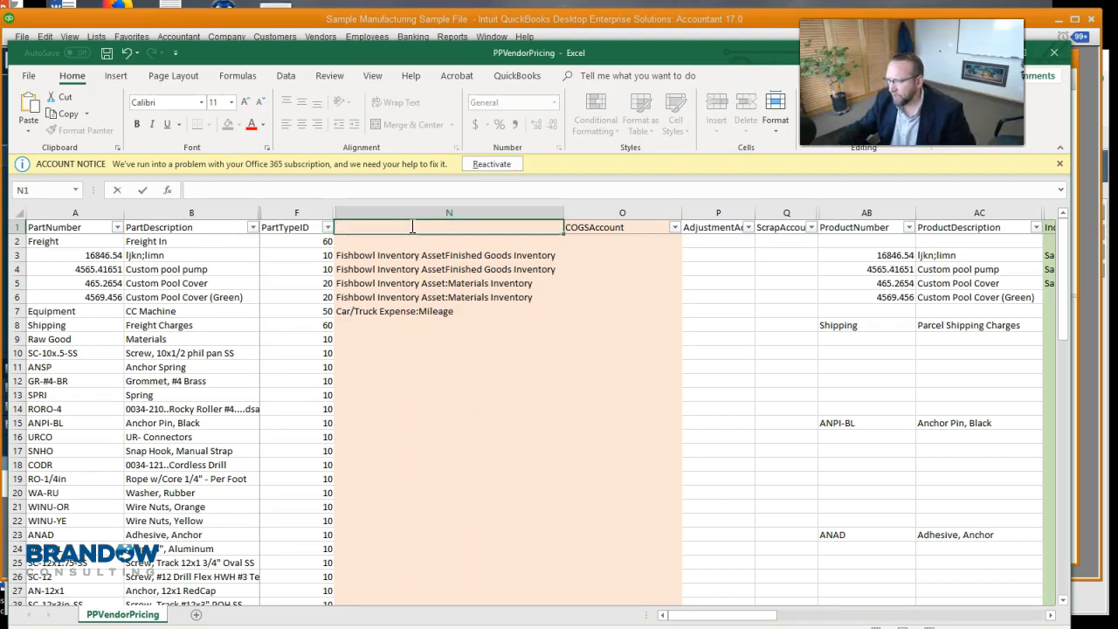
pyautogui.press('Return')
pyautogui.doubleClick(379, 237)
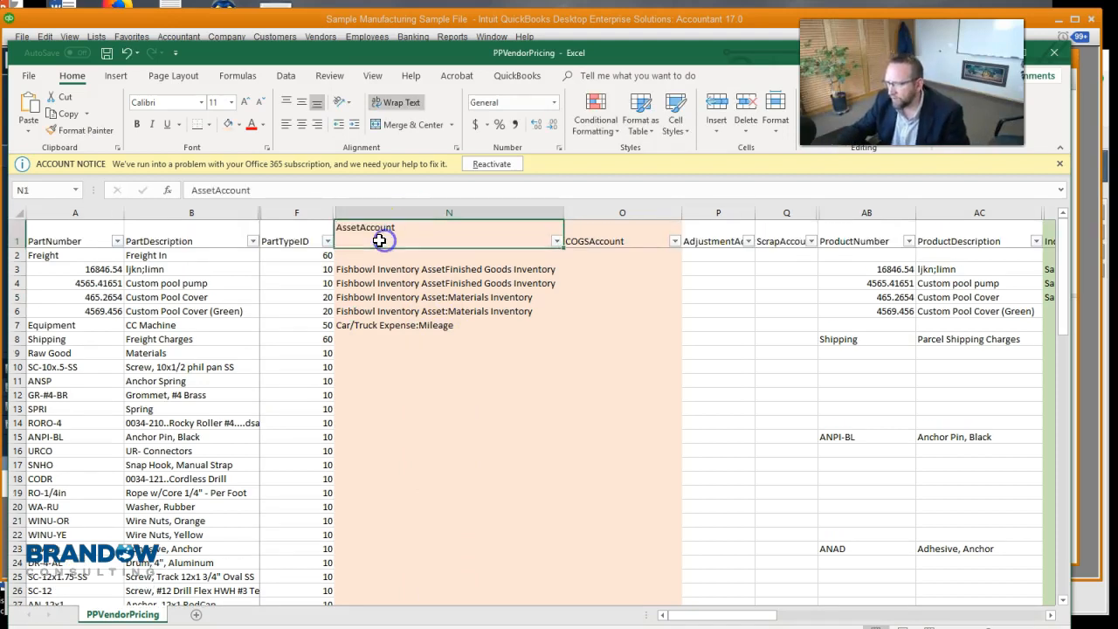
pyautogui.write('E')
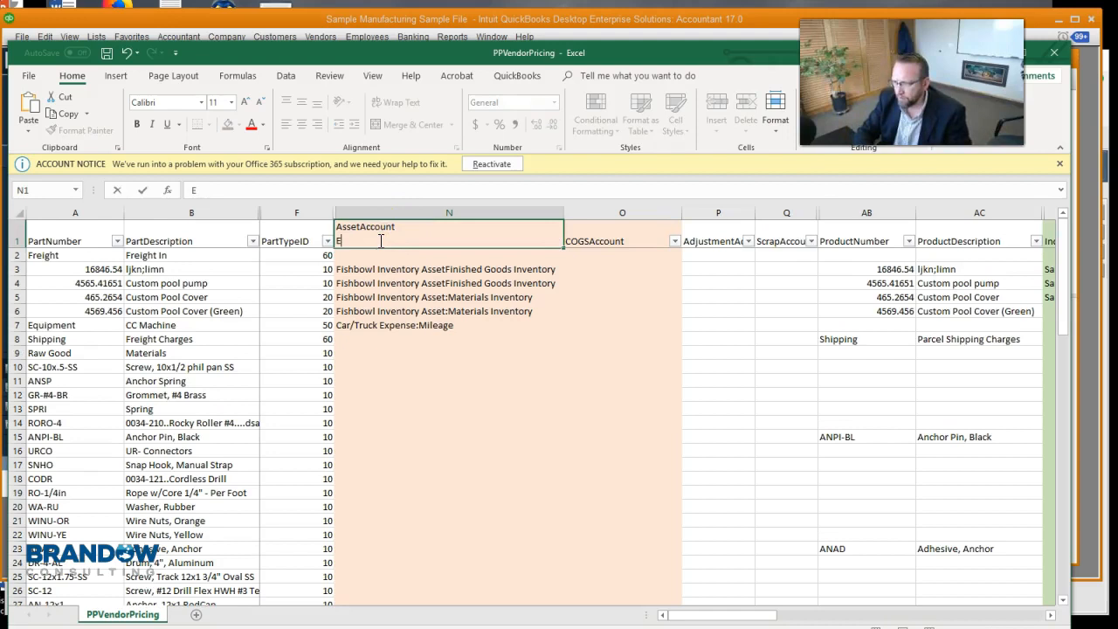
pyautogui.write('xpense Accou')
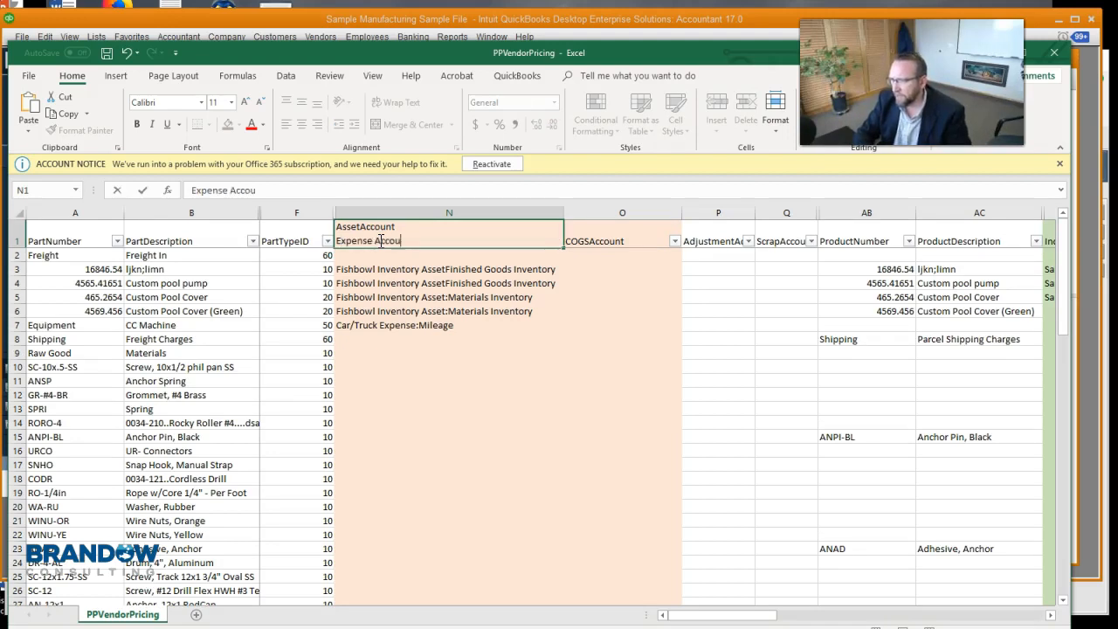
pyautogui.write('nt')
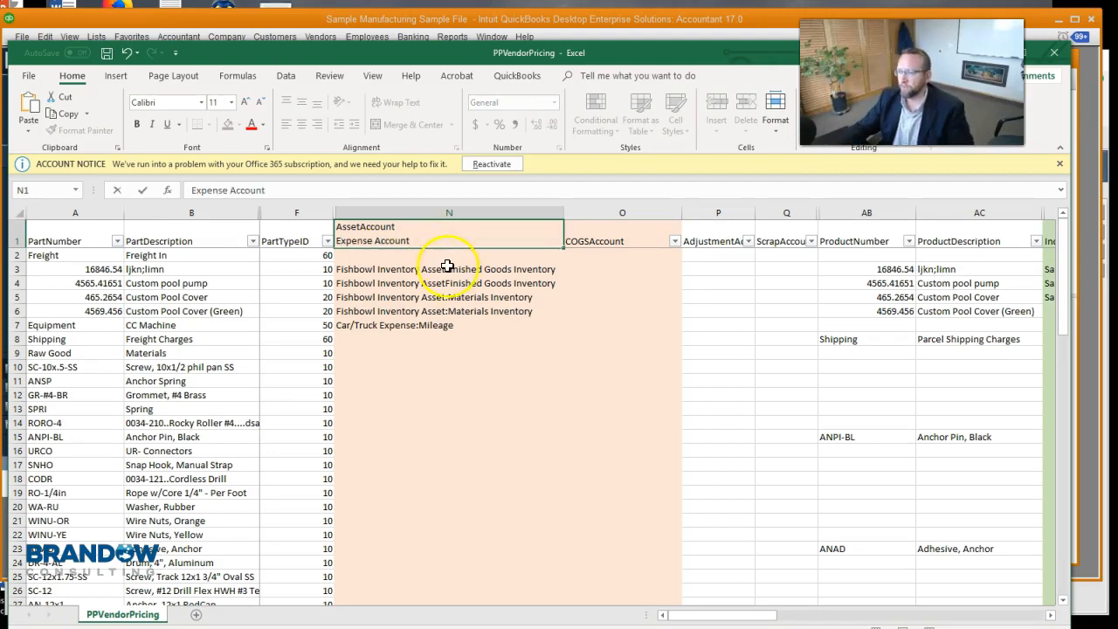
pyautogui.click(444, 264)
# Step: Compare the combined AssetAccount and Expense Account header and column N with the PartTypeID values in rows 2 to 24
pyautogui.doubleClick(420, 239)
pyautogui.moveTo(420, 241); pyautogui.dragTo(328, 224)
pyautogui.click(417, 265)
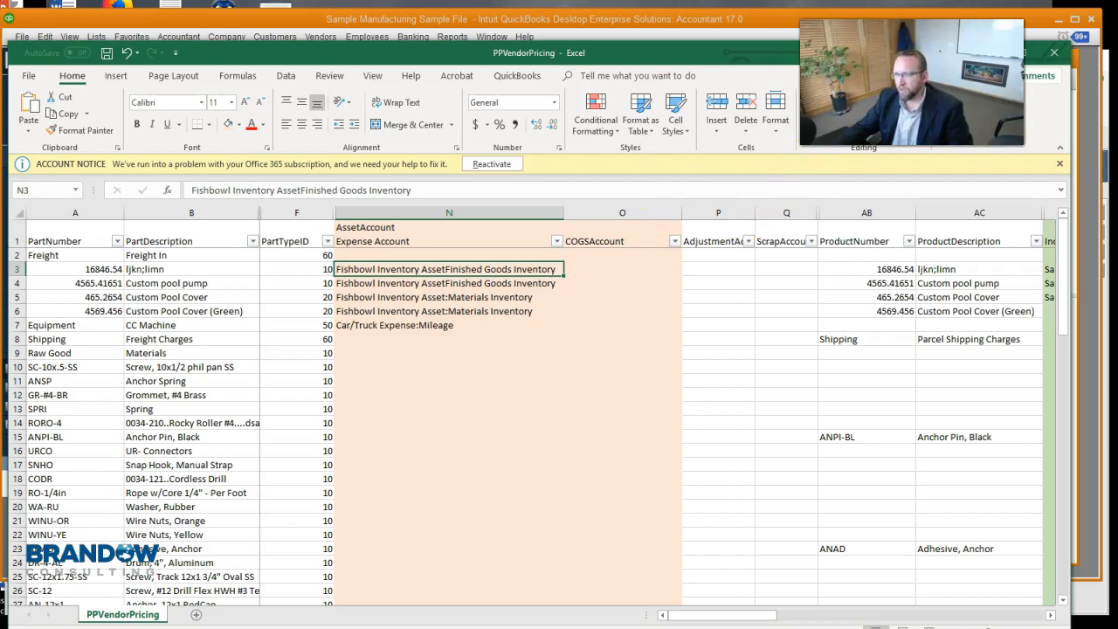
pyautogui.click(456, 212)
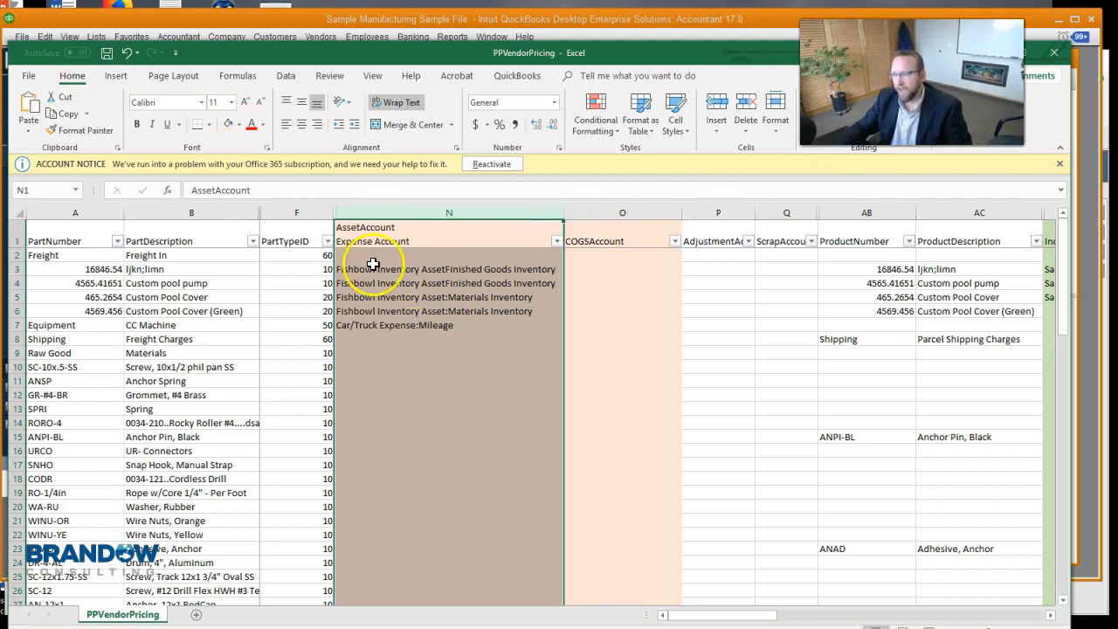
pyautogui.moveTo(324, 267); pyautogui.dragTo(323, 290)
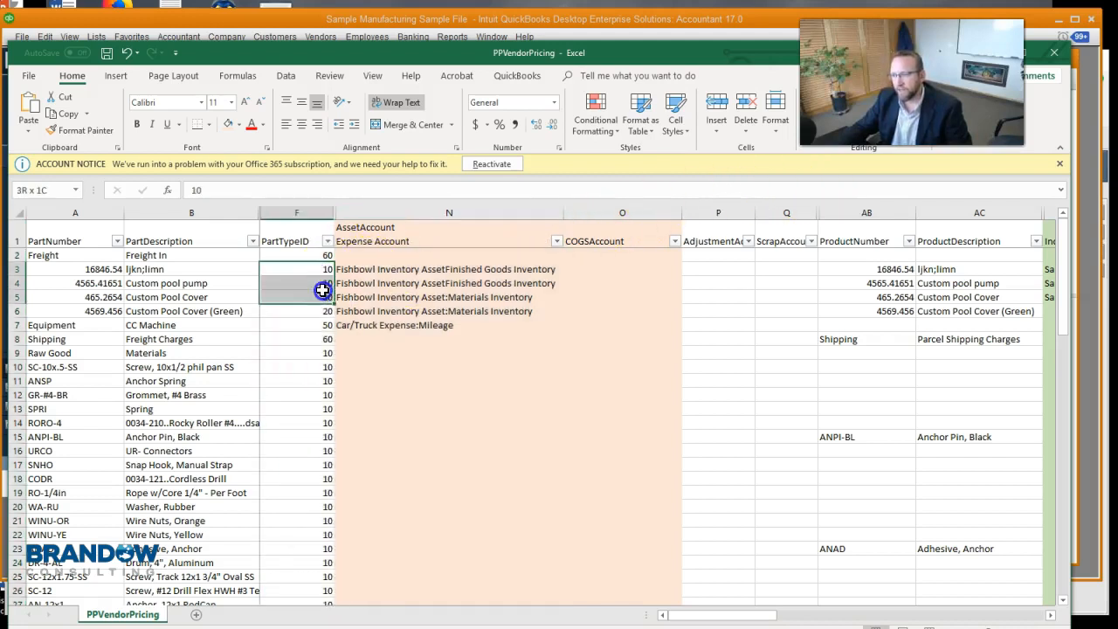
pyautogui.click(392, 240)
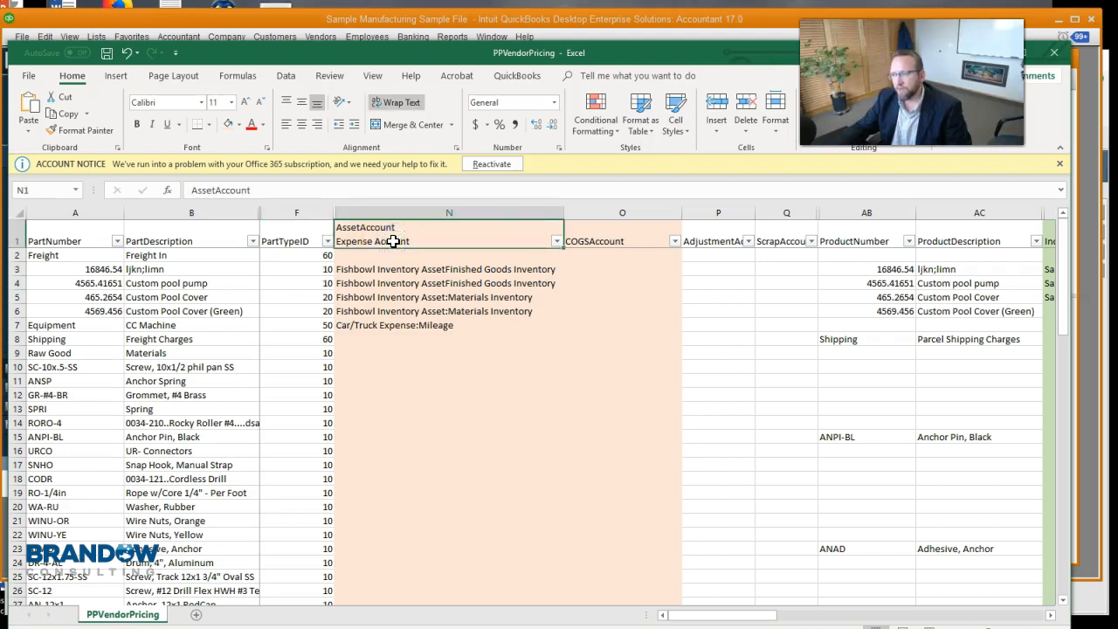
pyautogui.moveTo(302, 256); pyautogui.dragTo(287, 561)
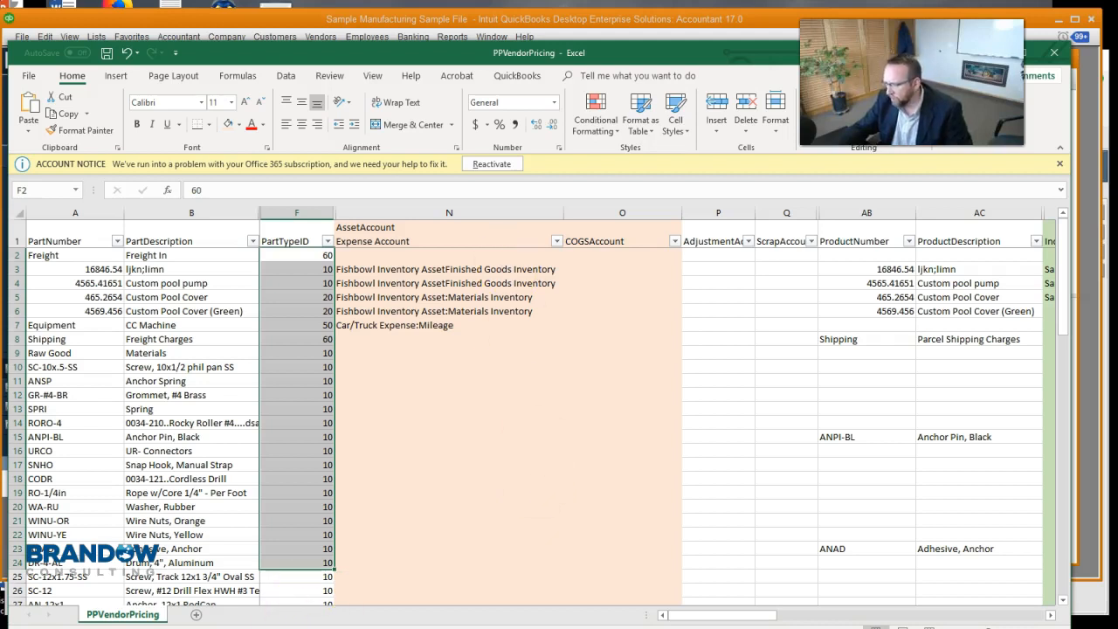
# Step: Switch to Fishbowl, filter the part search to Non-Inventory, and view the account settings of the Grease part
pyautogui.hotkey('alt', 'Tab')
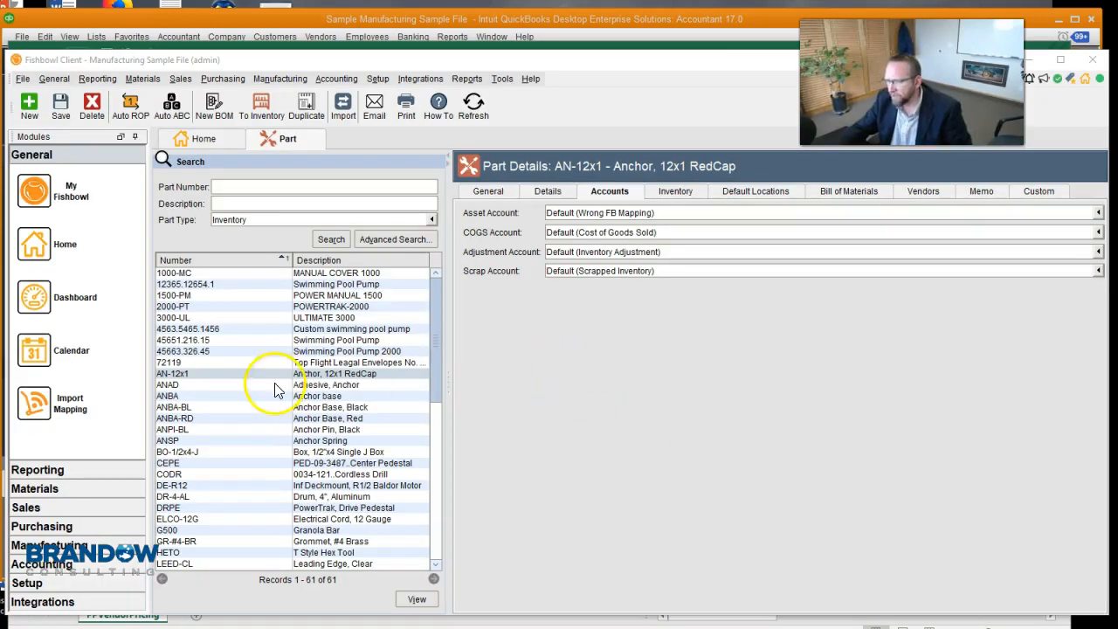
pyautogui.click(429, 219)
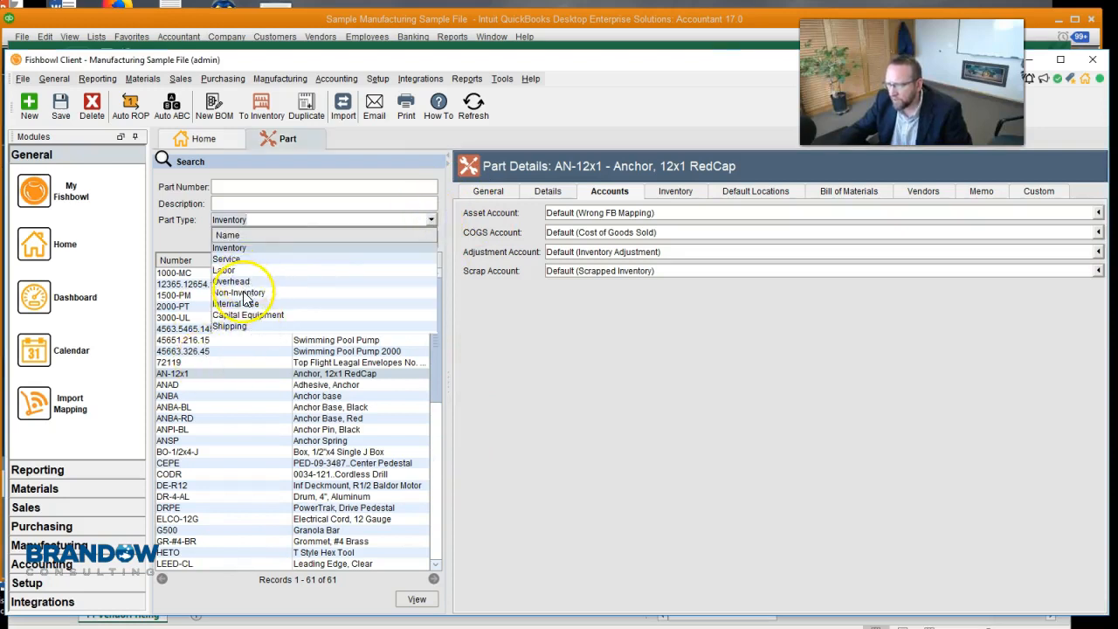
pyautogui.click(240, 293)
pyautogui.click(321, 284)
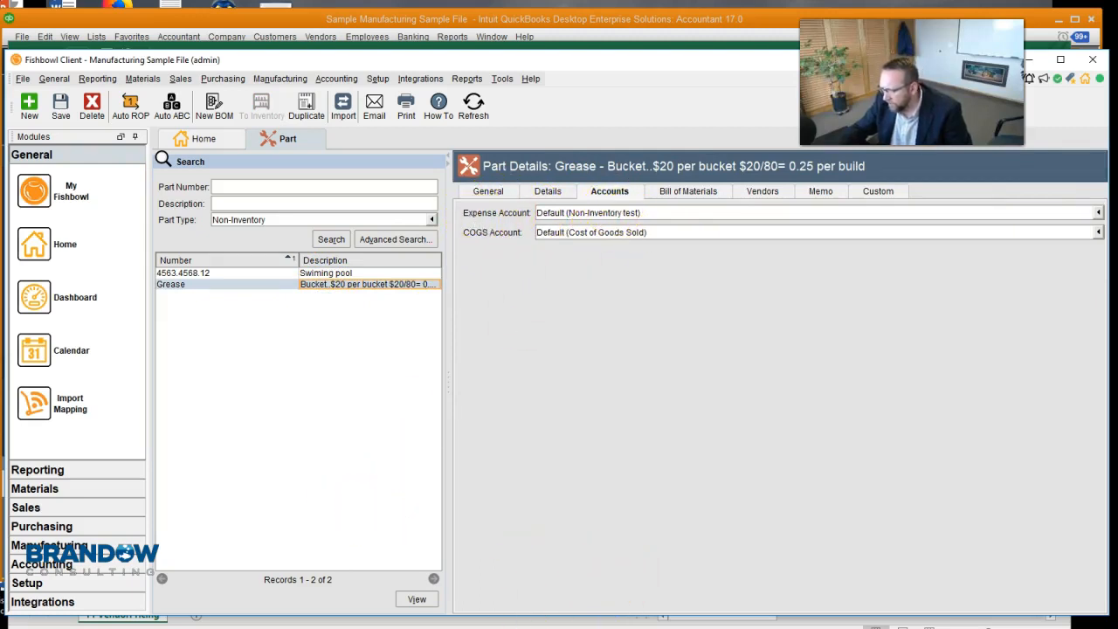
# Step: Check the Custom Pool Cover entries in N5:N6 in Excel against the Expense Account choices for the Grease part in Fishbowl
pyautogui.hotkey('alt', 'Tab')
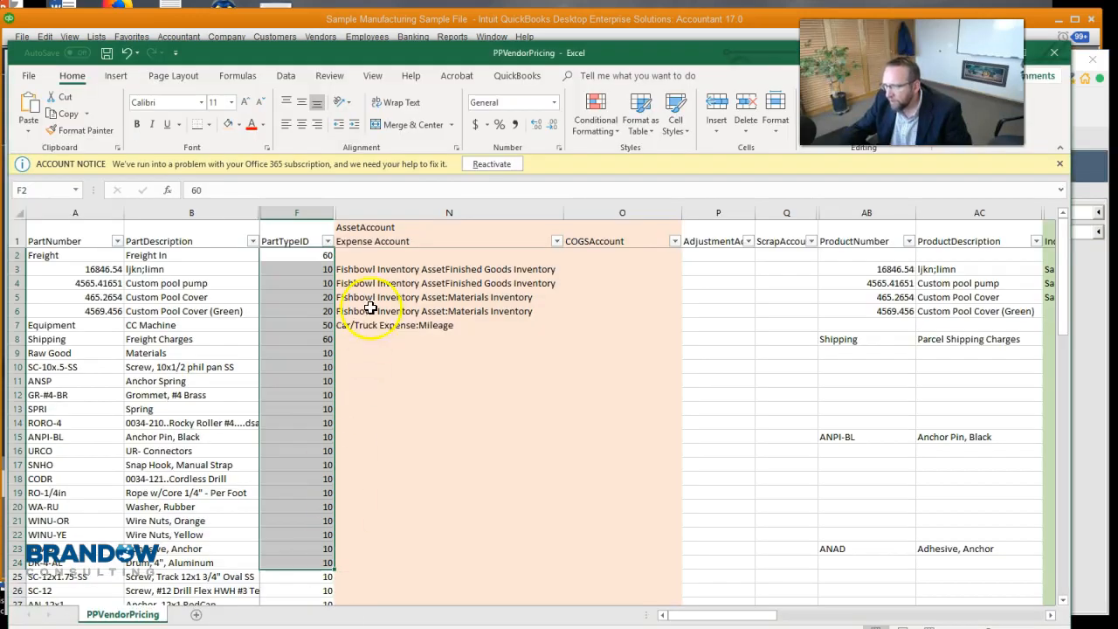
pyautogui.click(357, 297)
pyautogui.moveTo(358, 297); pyautogui.dragTo(355, 308)
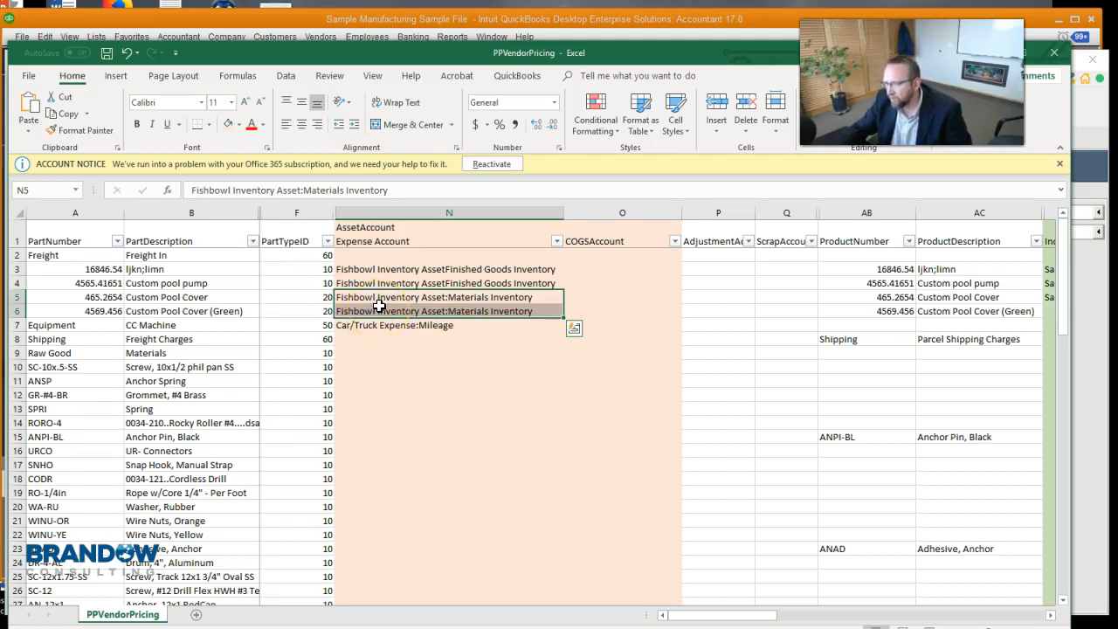
pyautogui.click(389, 27)
pyautogui.hotkey('alt', 'Tab')
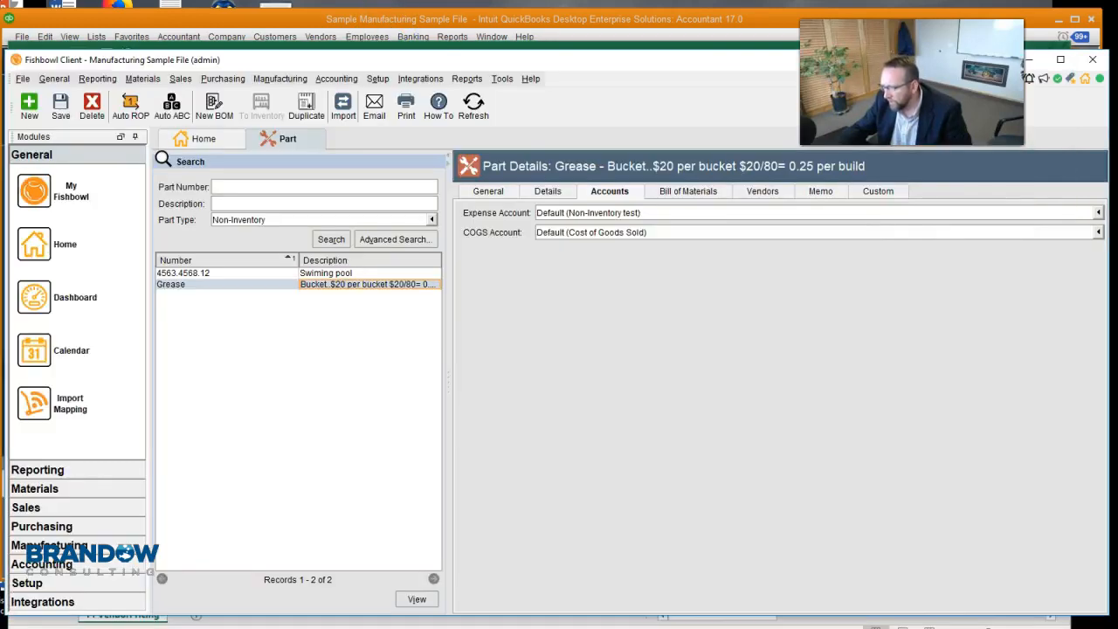
pyautogui.click(647, 212)
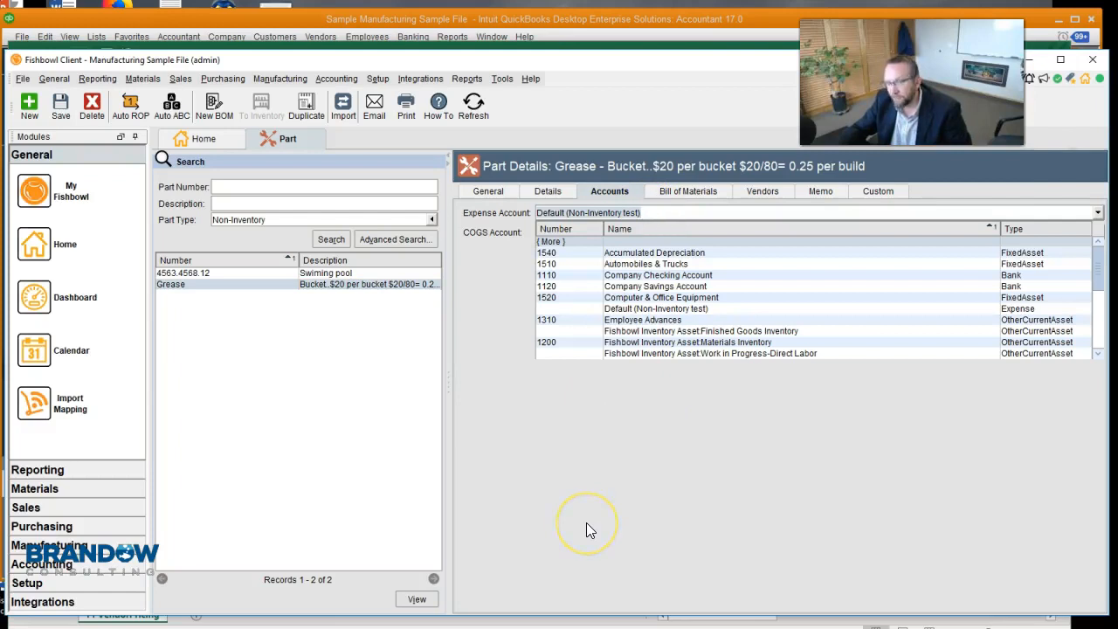
pyautogui.click(672, 405)
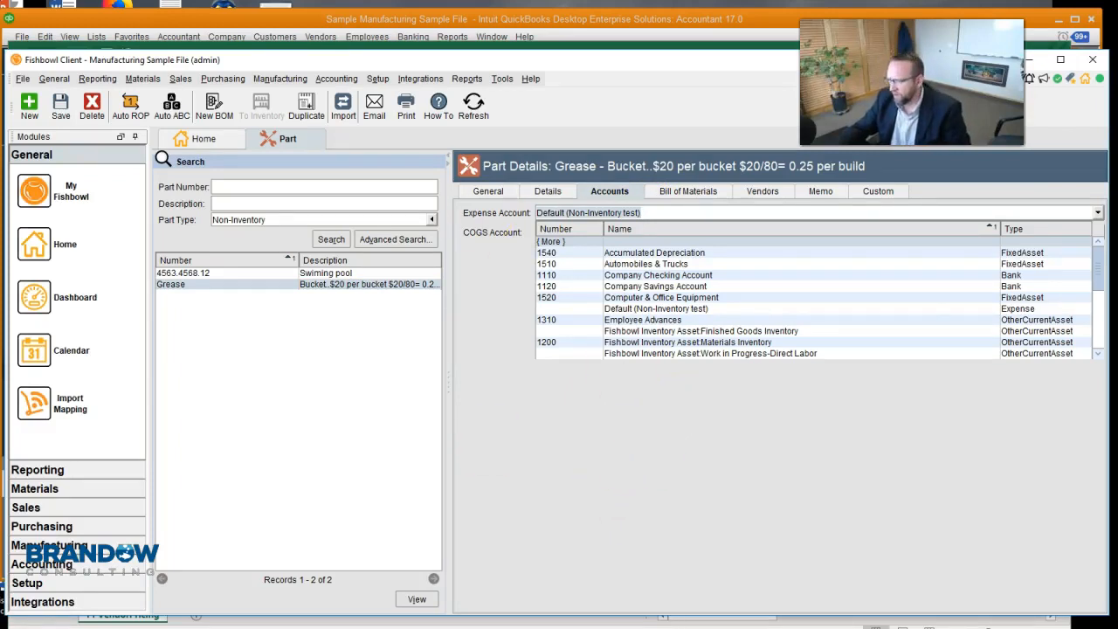
# Step: Switch to Excel and compare the Custom Pool Cover account in N5 with the PartTypeID values in F5:F6
pyautogui.hotkey('alt', 'Tab')
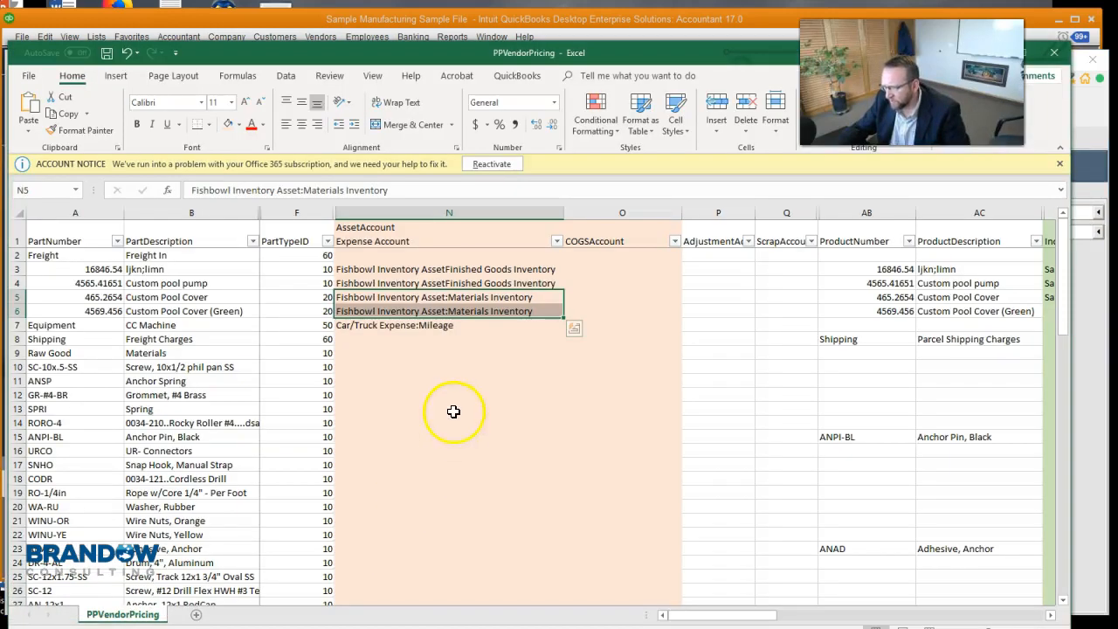
pyautogui.click(381, 297)
pyautogui.moveTo(309, 296); pyautogui.dragTo(310, 309)
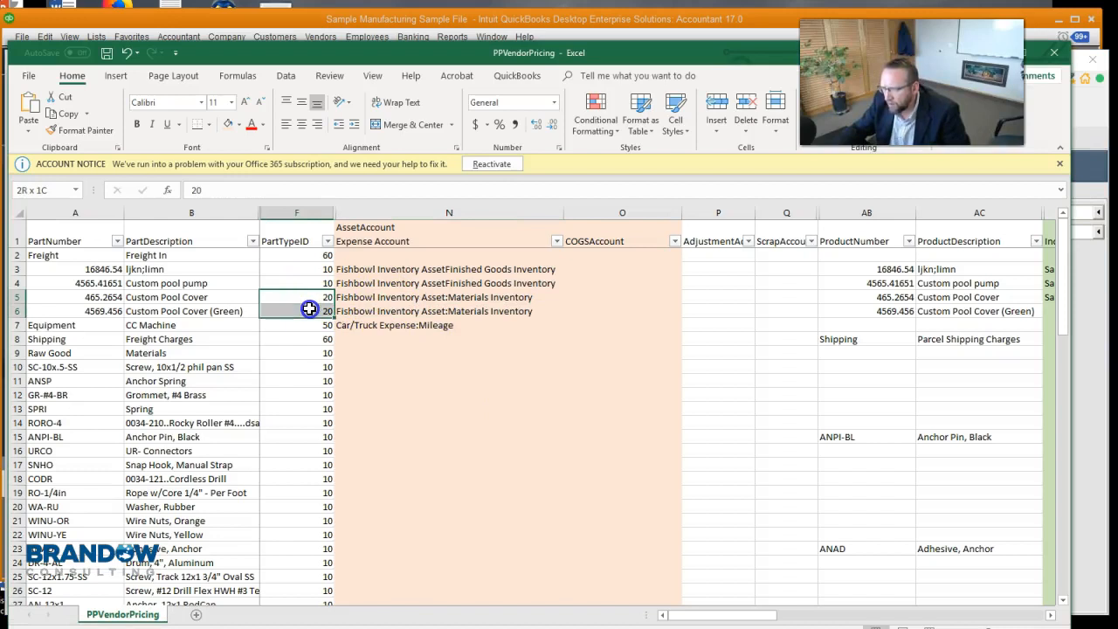
# Step: Switch to QuickBooks and look through the expense, other income and other expense accounts in the Chart of Accounts
pyautogui.click(512, 24)
pyautogui.scroll(-1, 487, 356)
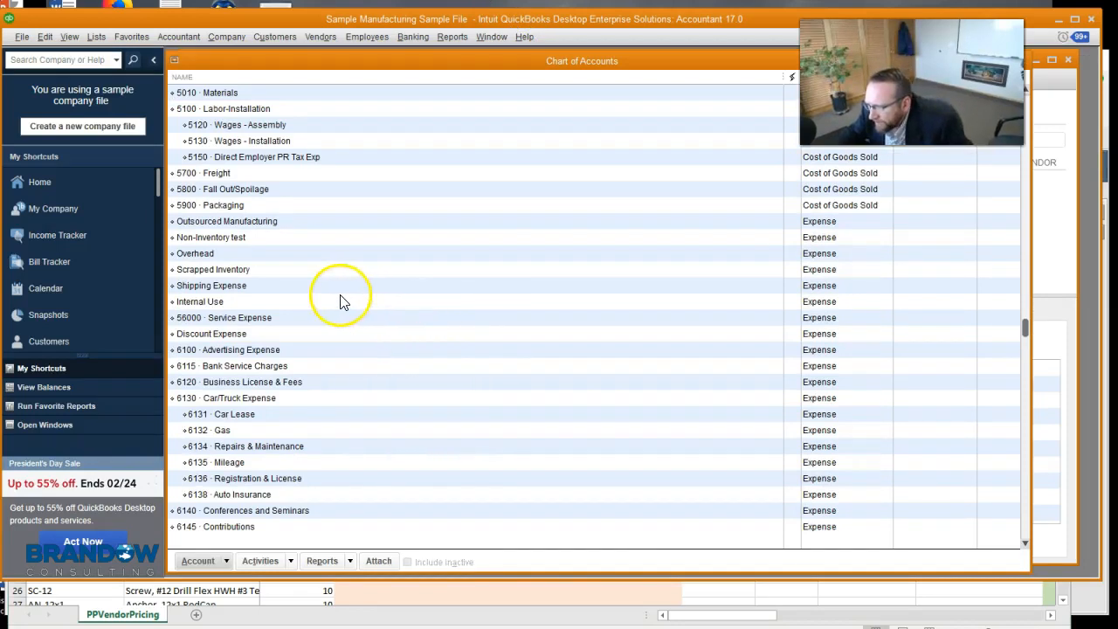
pyautogui.scroll(-2, 341, 302)
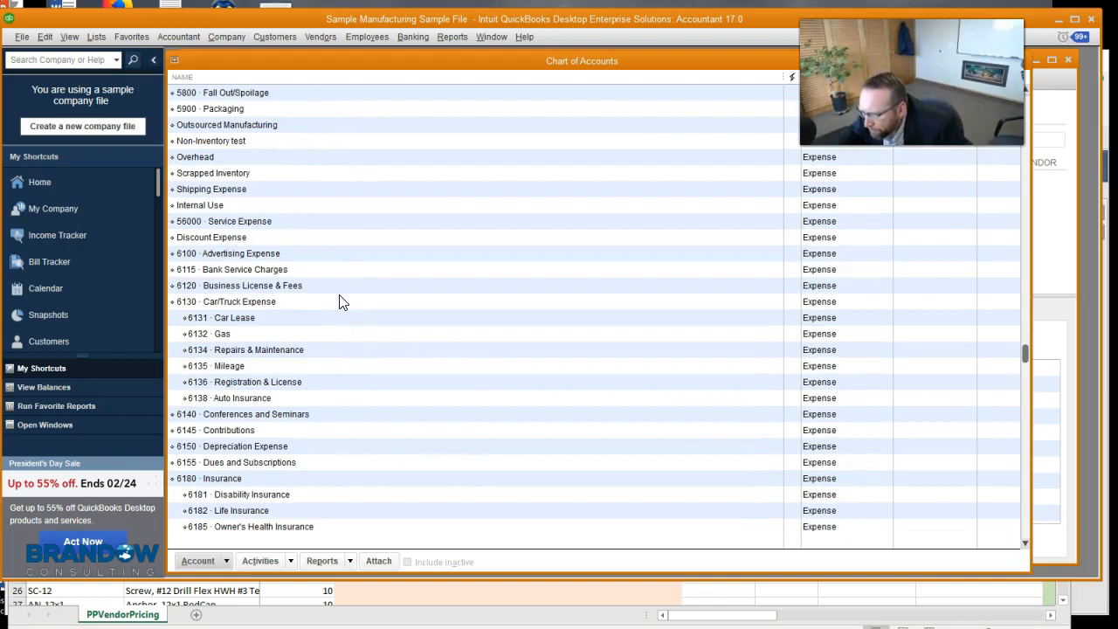
pyautogui.scroll(-4, 341, 301)
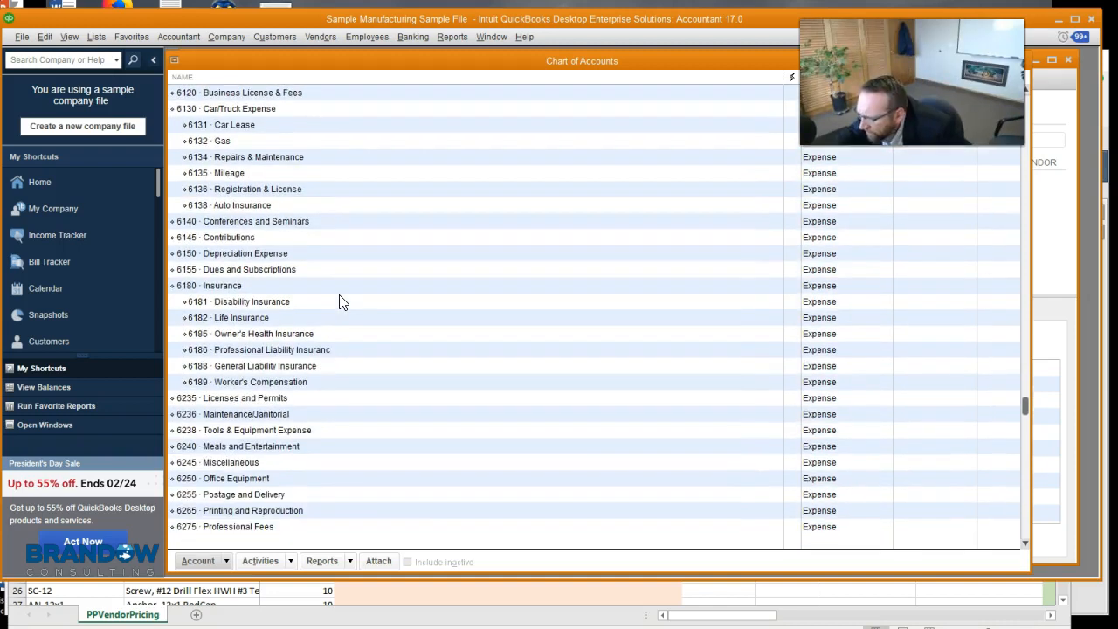
pyautogui.scroll(-2, 341, 301)
pyautogui.scroll(-2, 341, 301)
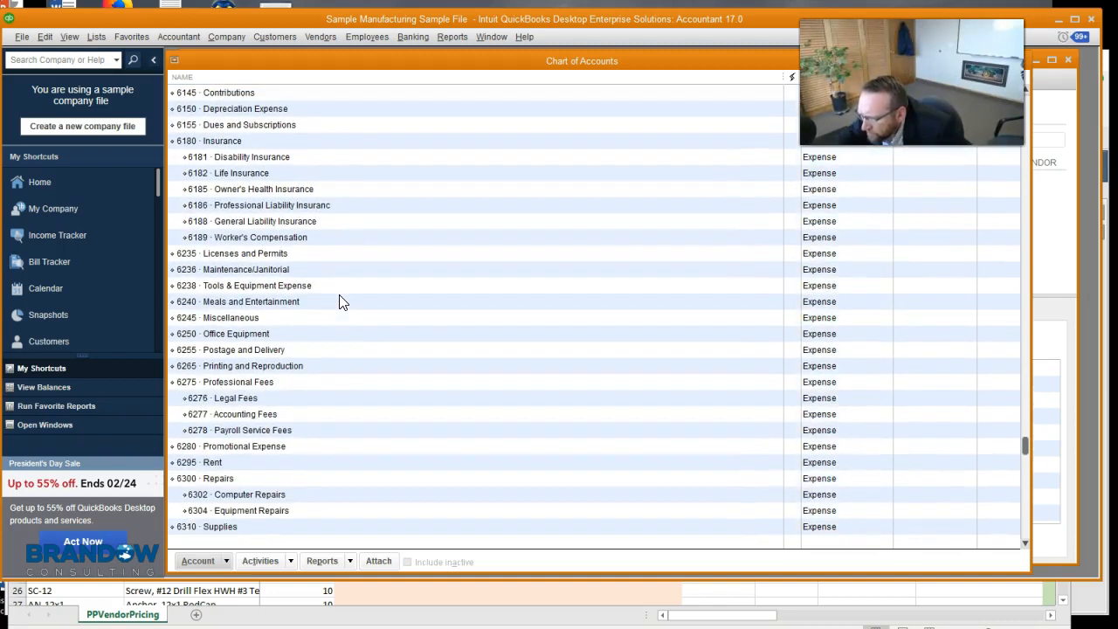
pyautogui.scroll(-3, 340, 302)
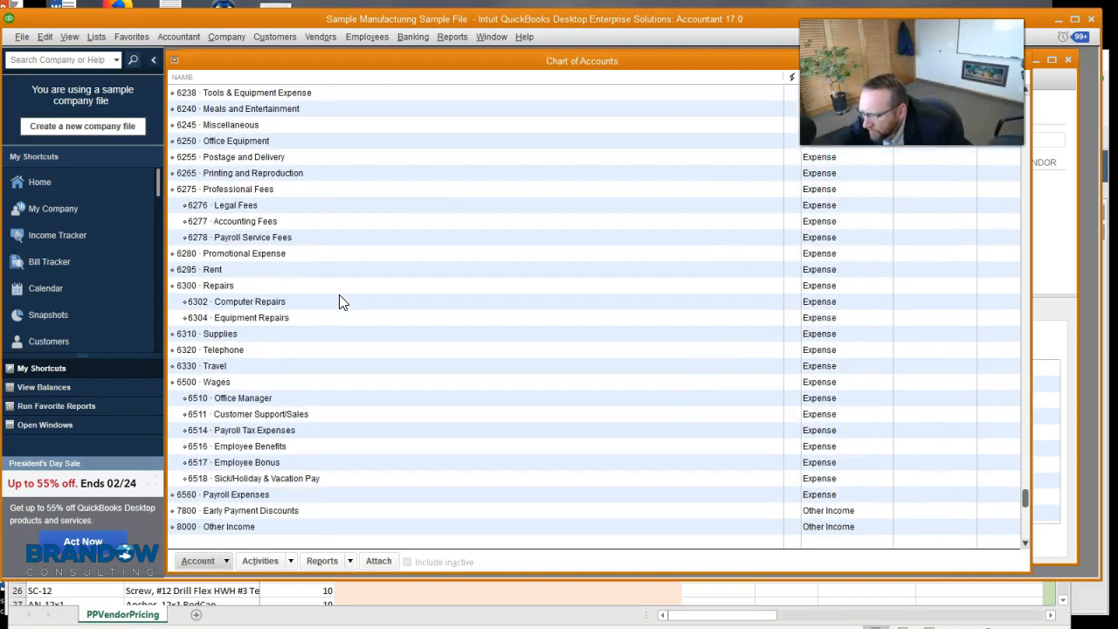
pyautogui.scroll(-2, 341, 302)
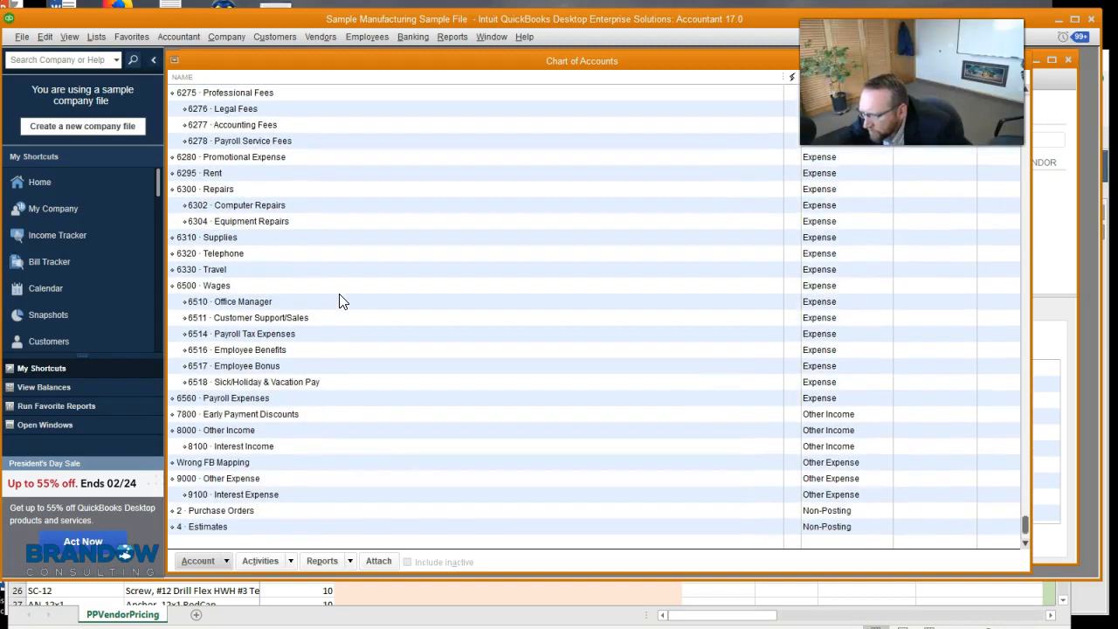
pyautogui.scroll(-1, 341, 302)
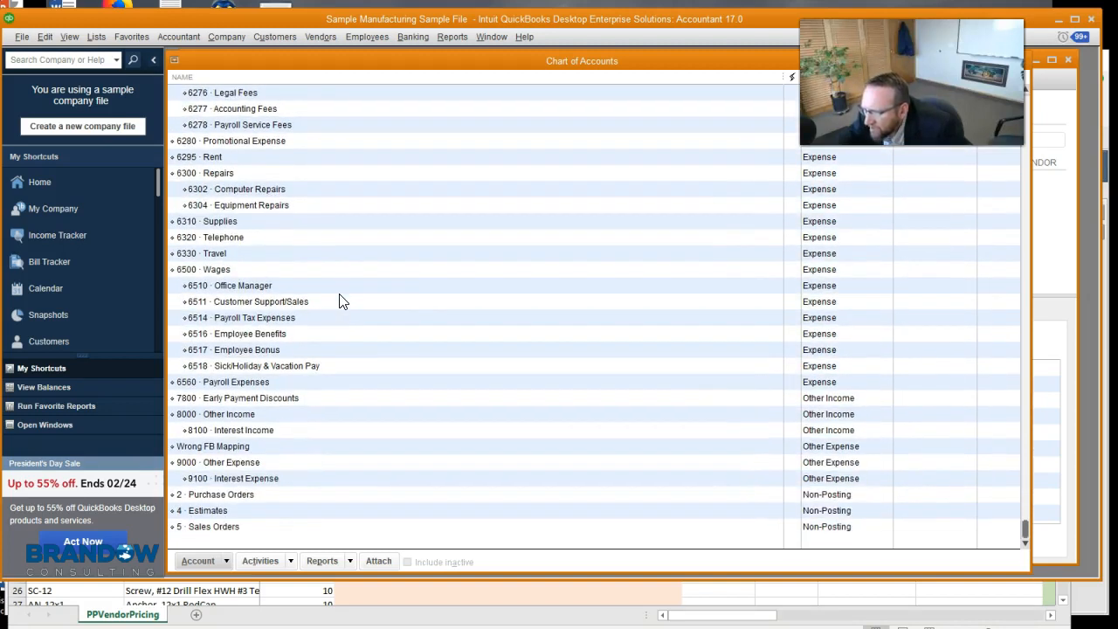
pyautogui.scroll(1, 340, 301)
pyautogui.scroll(2, 340, 301)
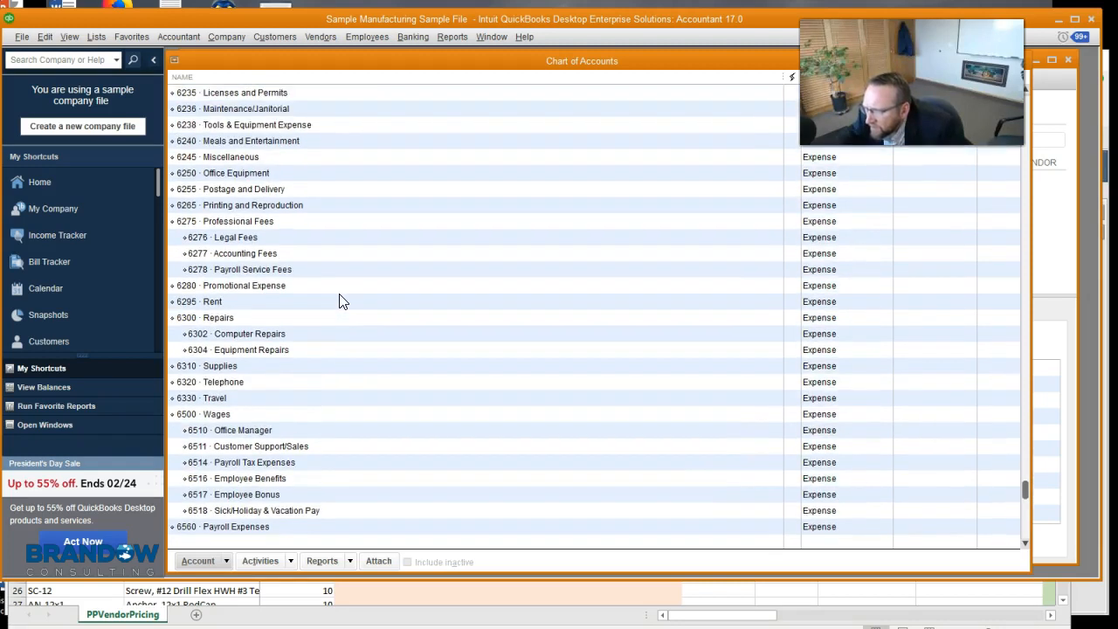
pyautogui.scroll(1, 341, 301)
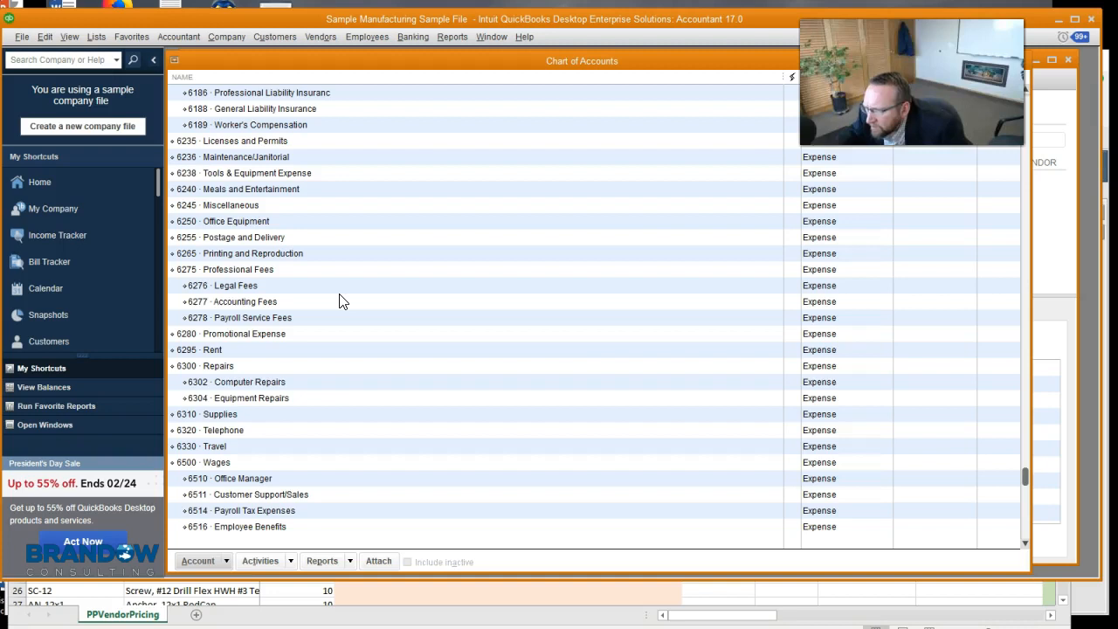
pyautogui.scroll(1, 341, 302)
pyautogui.scroll(2, 341, 301)
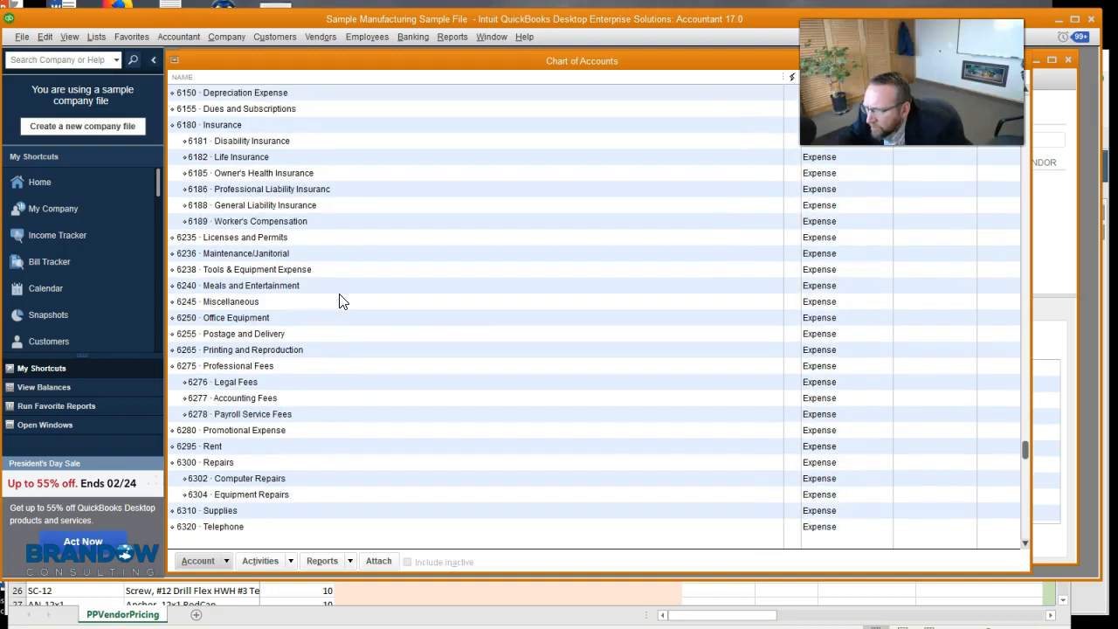
pyautogui.scroll(6, 341, 302)
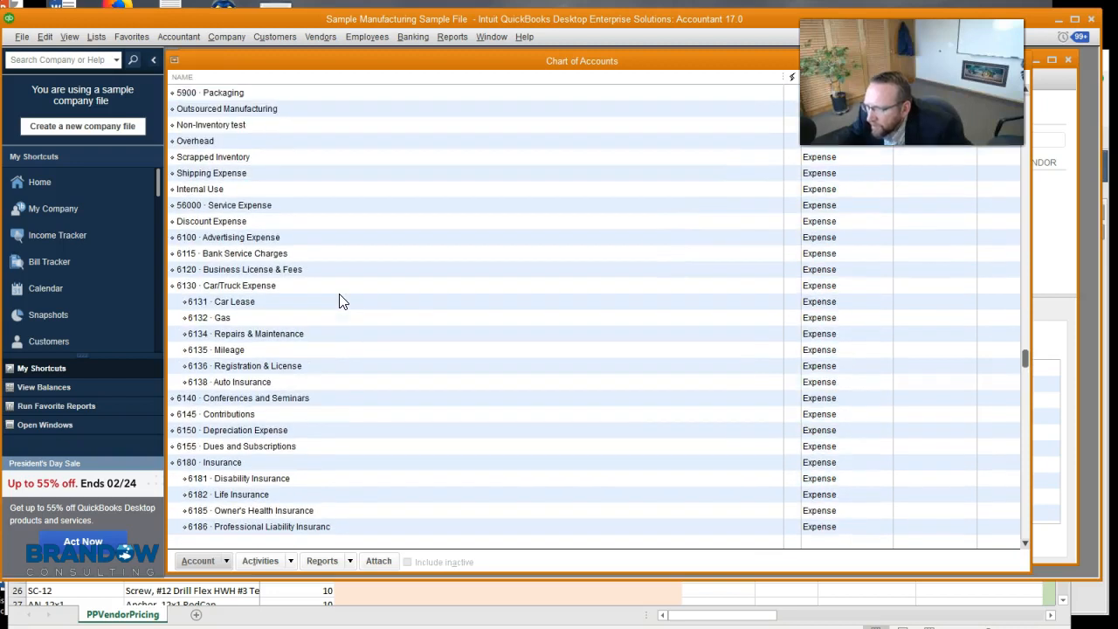
pyautogui.scroll(1, 340, 301)
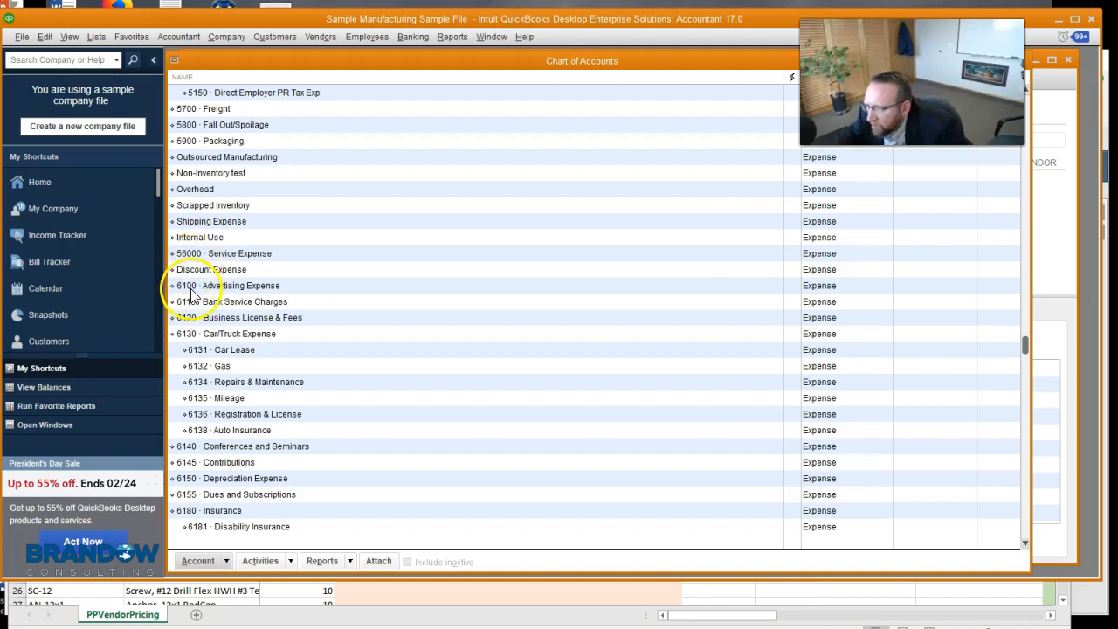
pyautogui.scroll(1, 307, 325)
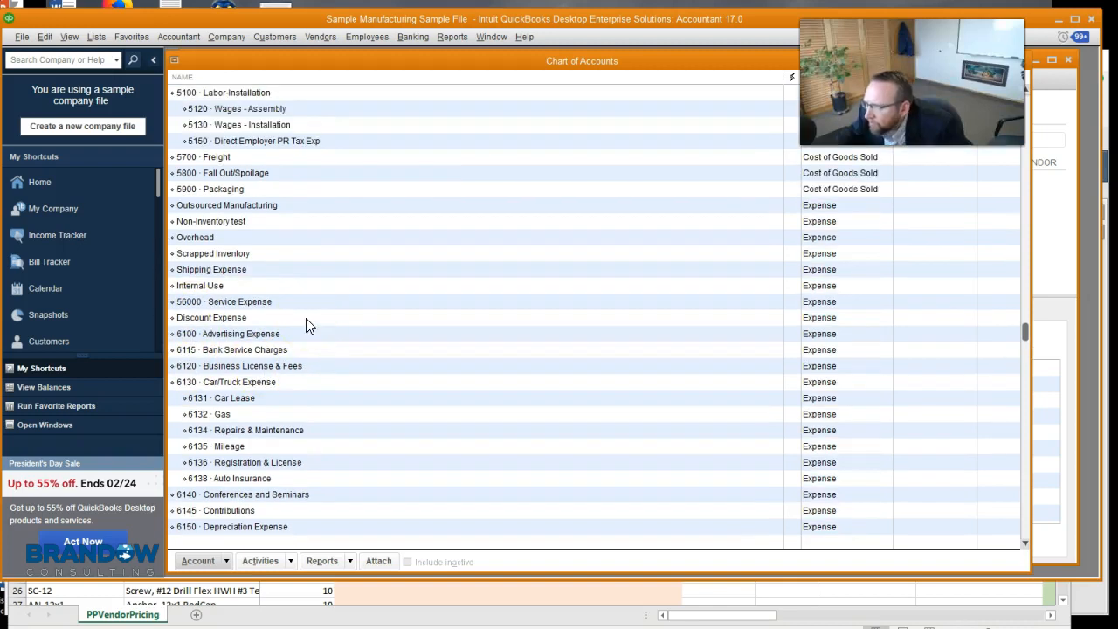
# Step: Review the expense-type accounts one by one from Outsourced Manufacturing down to 56000 Service Expense
pyautogui.click(831, 206)
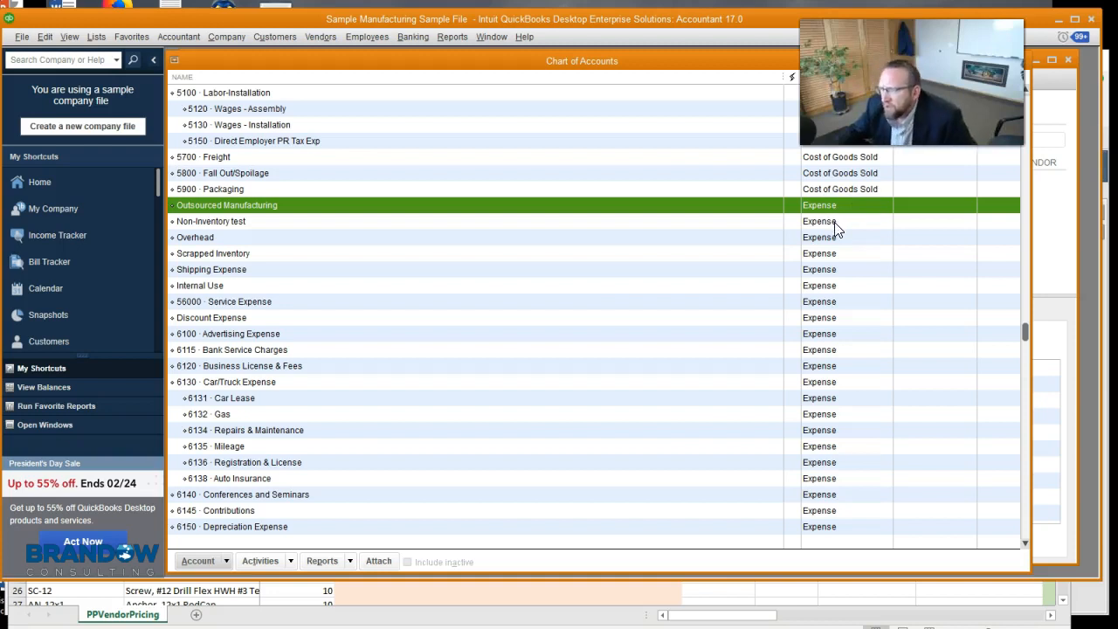
pyautogui.click(834, 223)
pyautogui.click(832, 238)
pyautogui.click(836, 253)
pyautogui.click(837, 270)
pyautogui.click(836, 286)
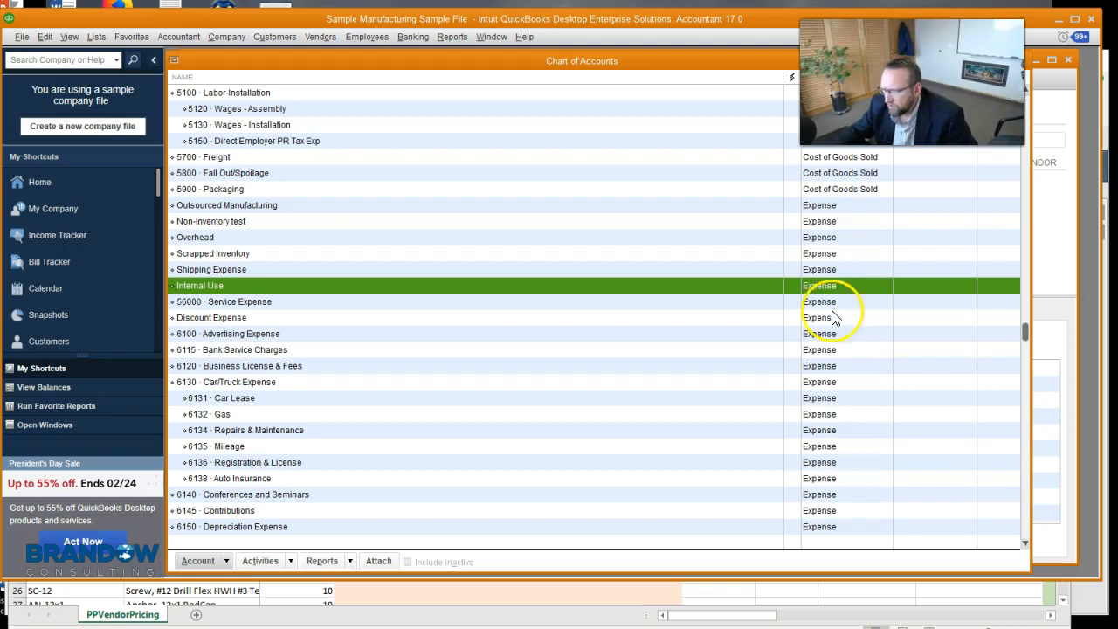
pyautogui.click(372, 301)
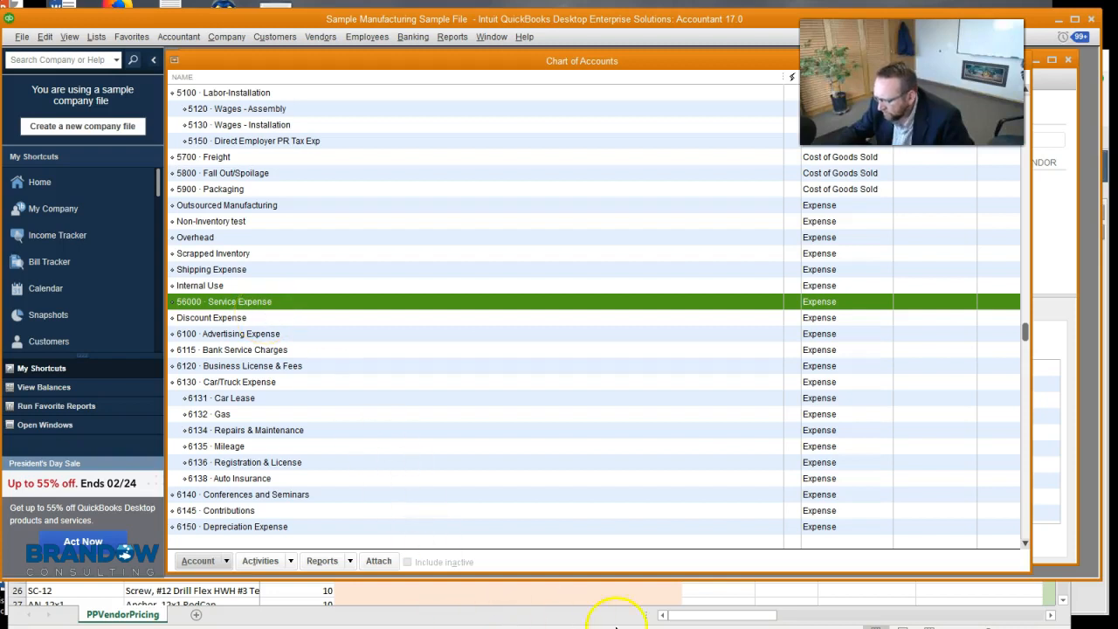
# Step: Switch to Fishbowl and view the Default Account Mapping report from the Accounting reports through the Service and Shipping rows
pyautogui.hotkey('alt', 'Tab')
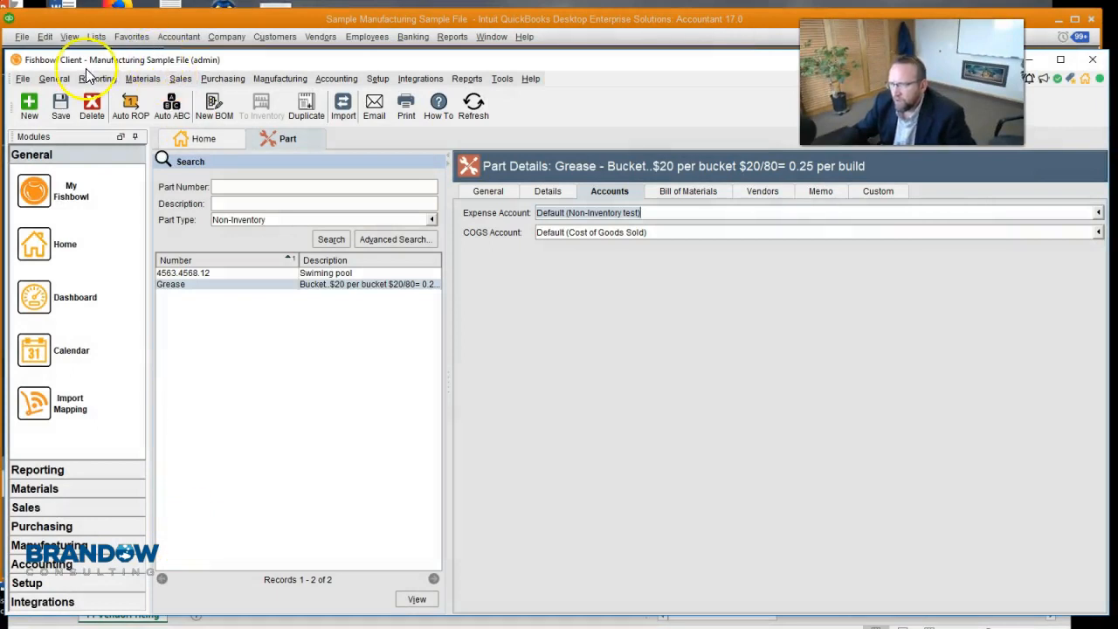
pyautogui.click(97, 77)
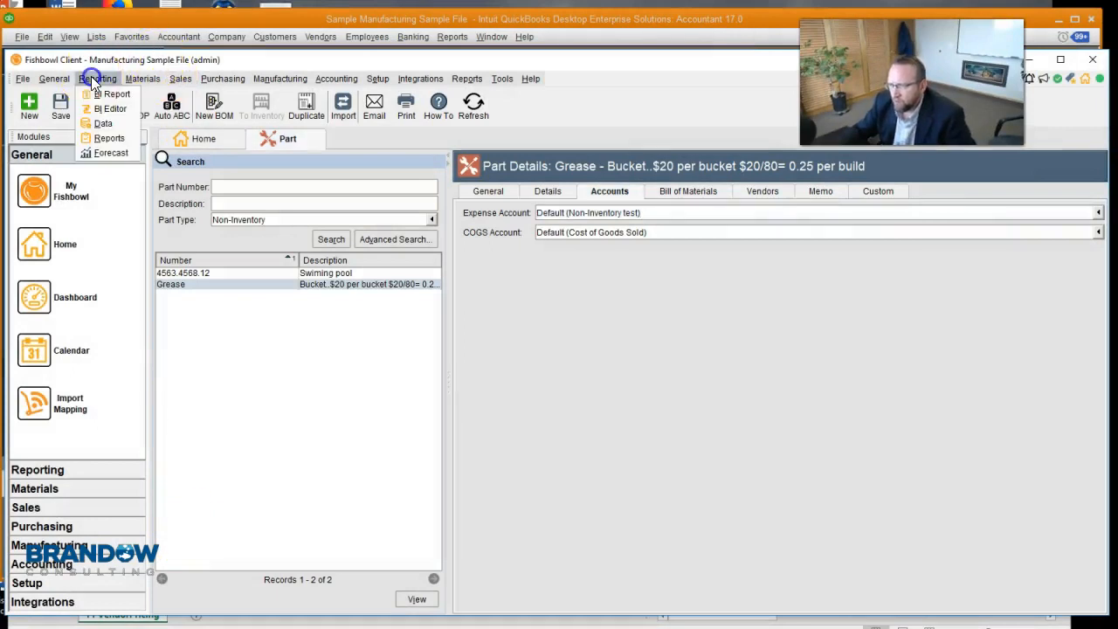
pyautogui.click(108, 138)
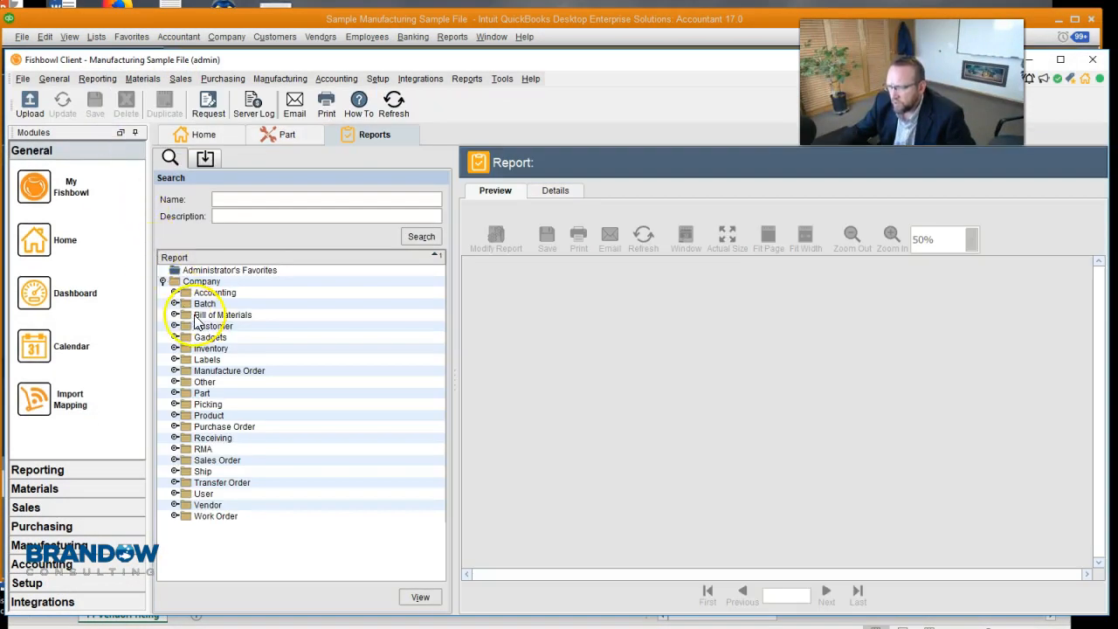
pyautogui.click(174, 293)
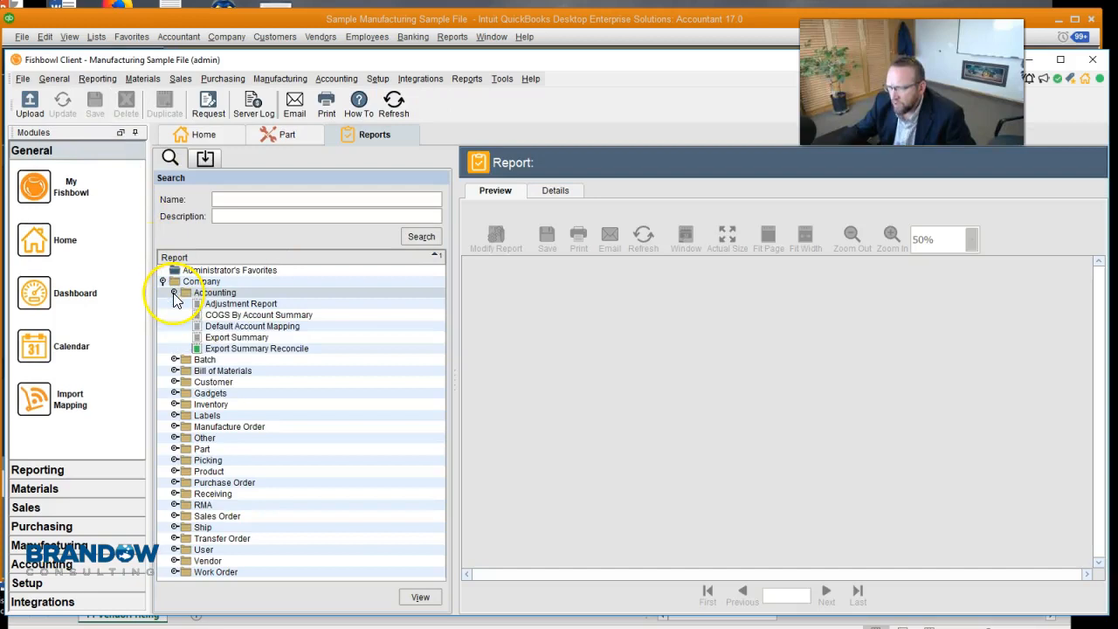
pyautogui.click(226, 326)
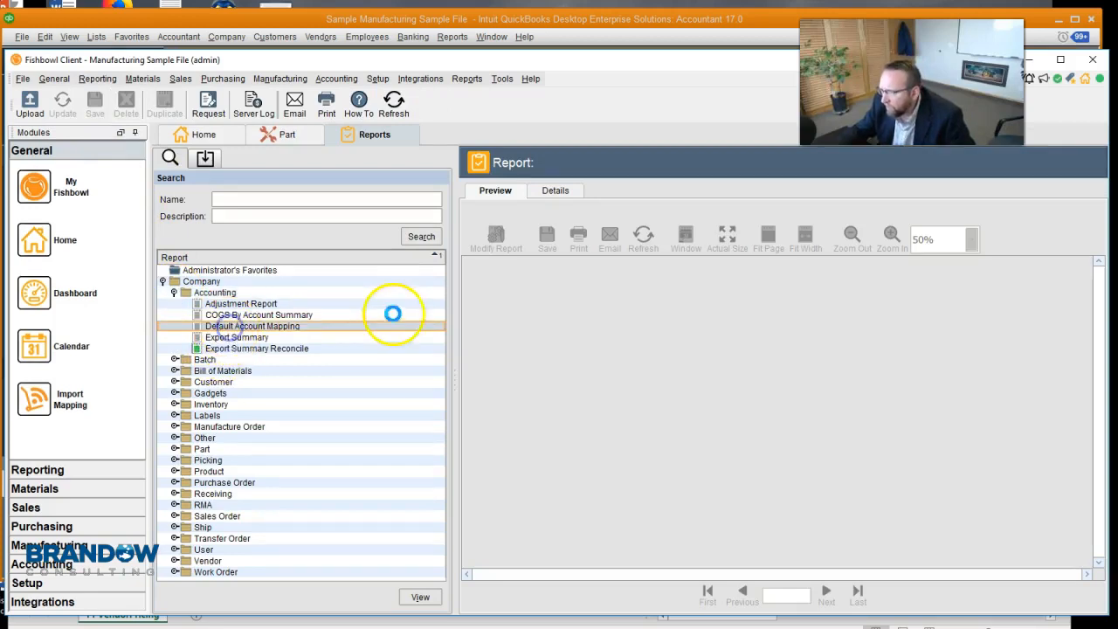
pyautogui.scroll(-3, 740, 377)
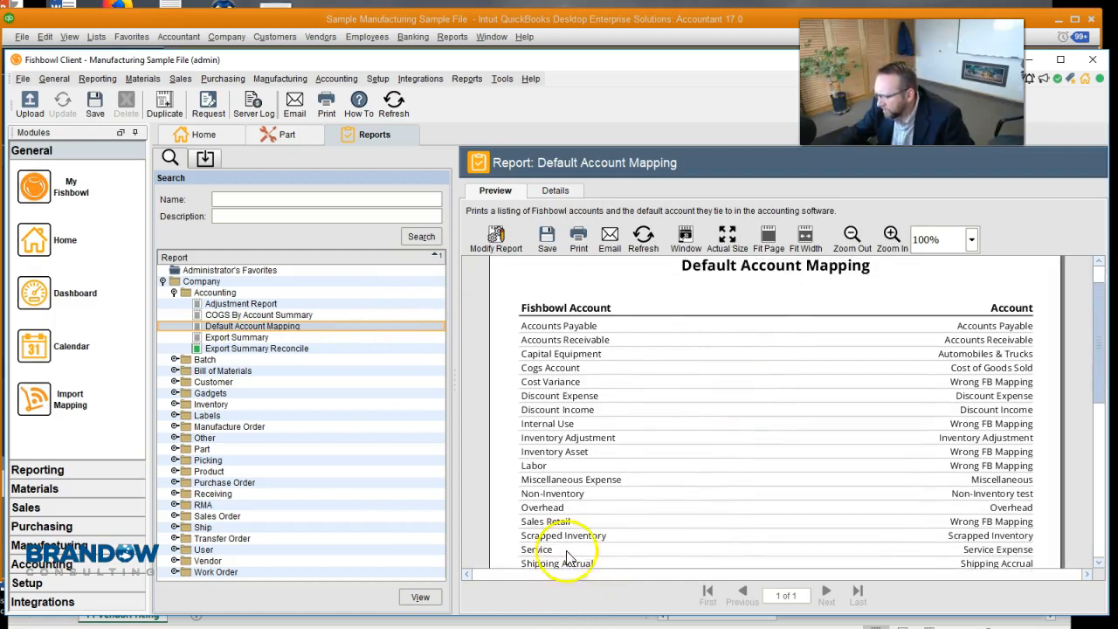
pyautogui.scroll(-1, 566, 557)
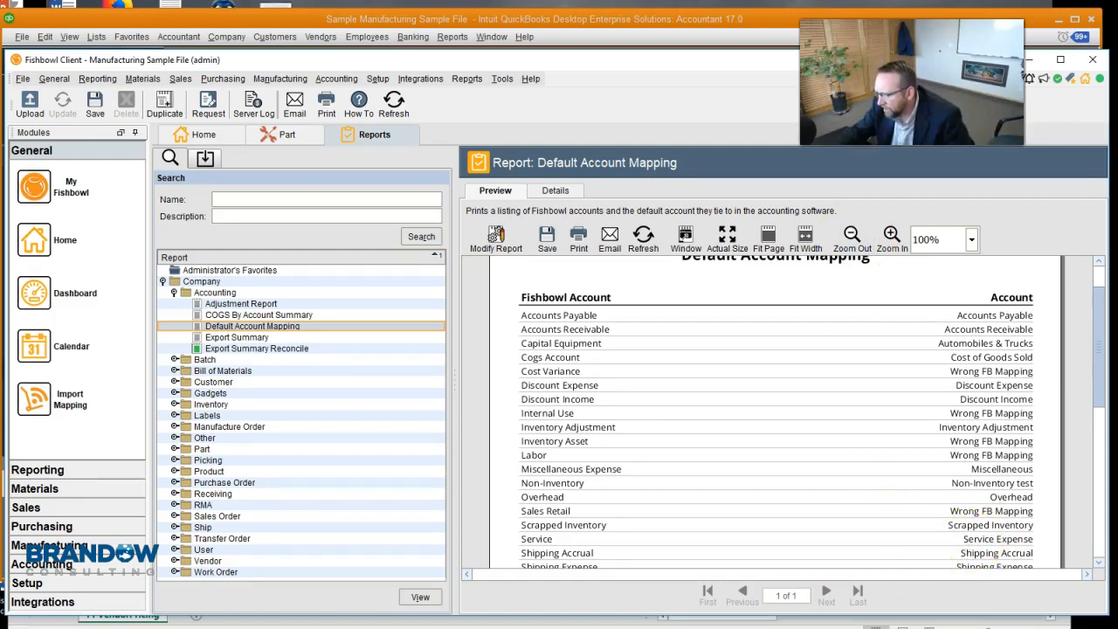
# Step: Switch back to Excel and filter the PartTypeID column to show only type 20
pyautogui.hotkey('alt', 'Tab')
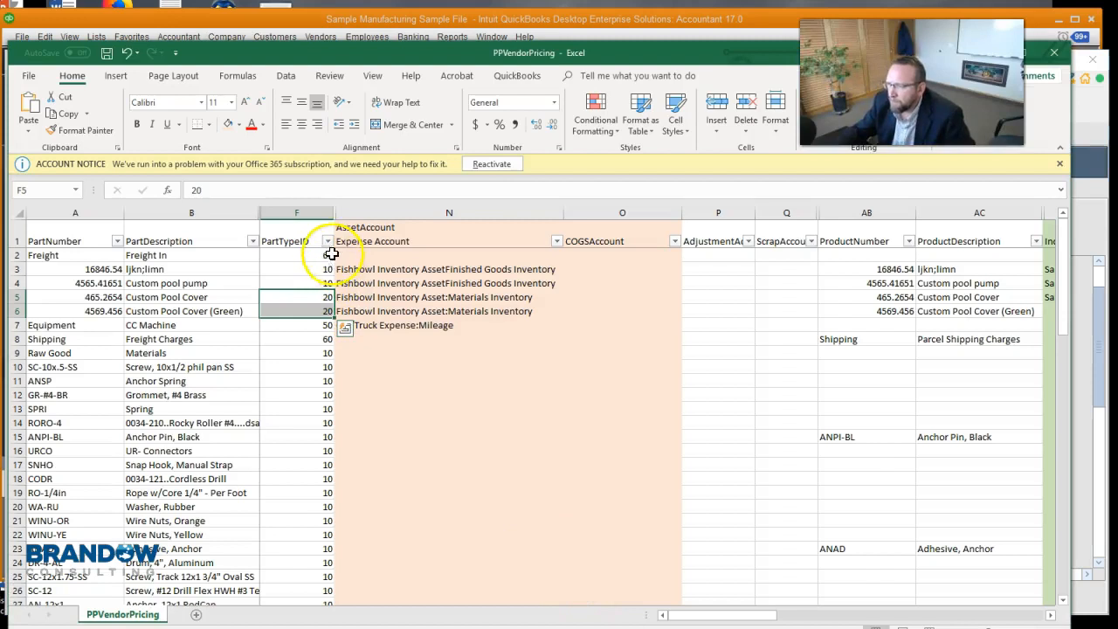
pyautogui.click(328, 242)
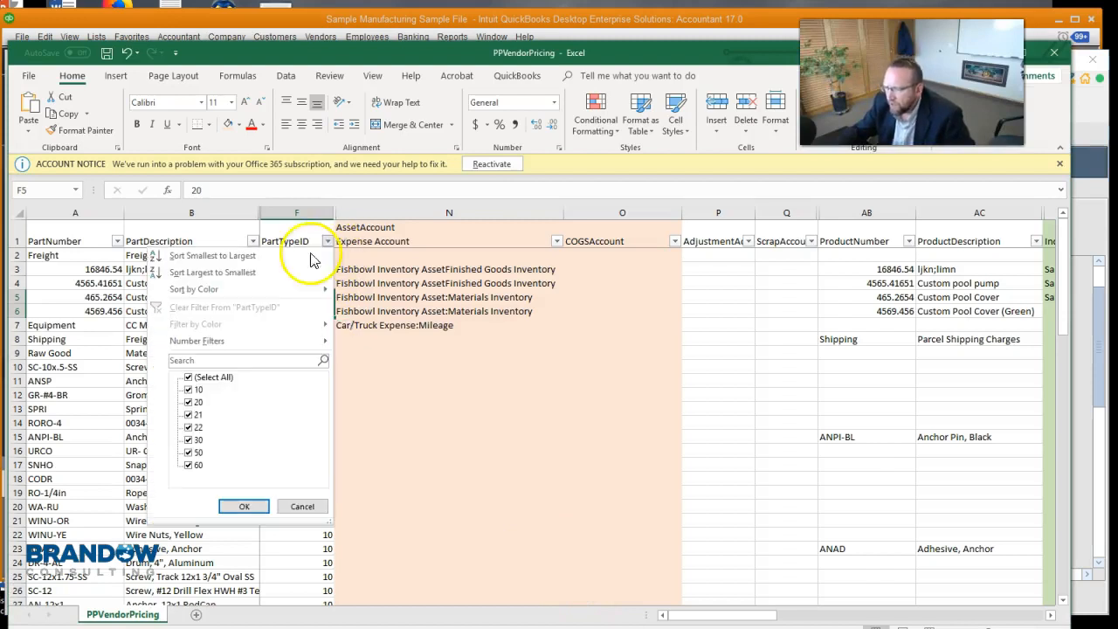
pyautogui.click(190, 376)
pyautogui.click(194, 402)
pyautogui.click(245, 507)
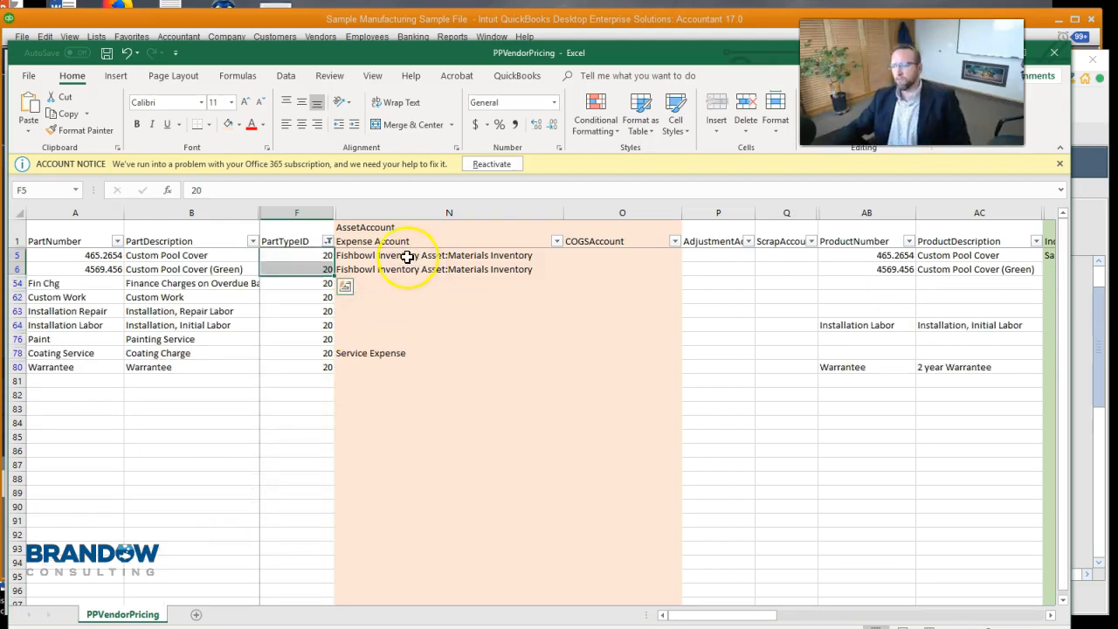
# Step: Check the column N account entries of the type 20 parts, including the blank cells from Fin Chg to Paint
pyautogui.click(407, 256)
pyautogui.moveTo(398, 281); pyautogui.dragTo(374, 338)
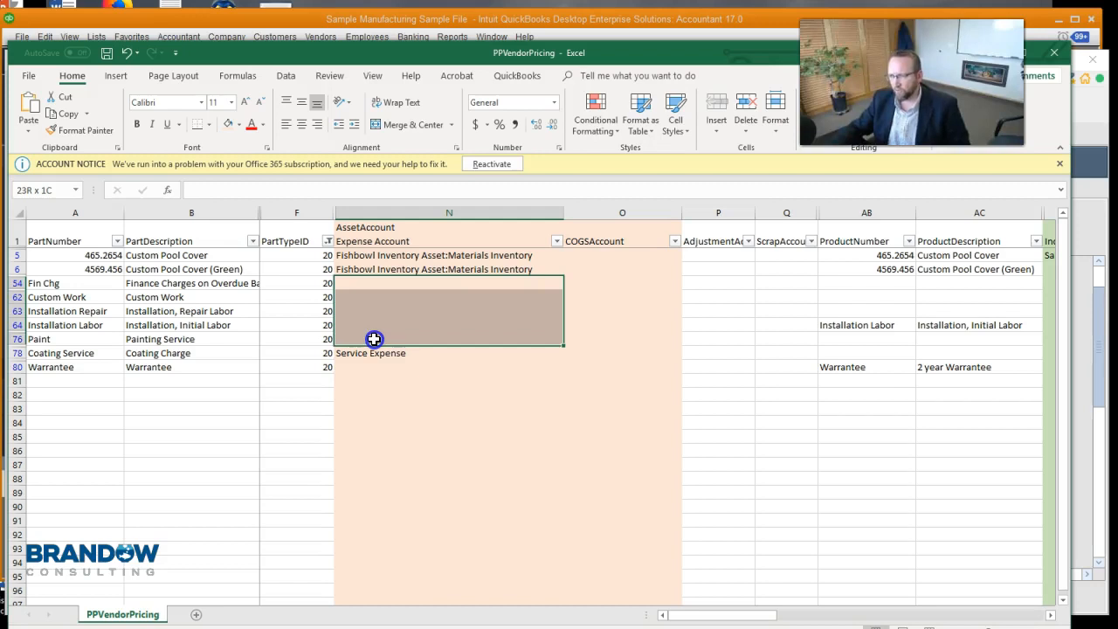
pyautogui.moveTo(374, 339); pyautogui.dragTo(374, 339)
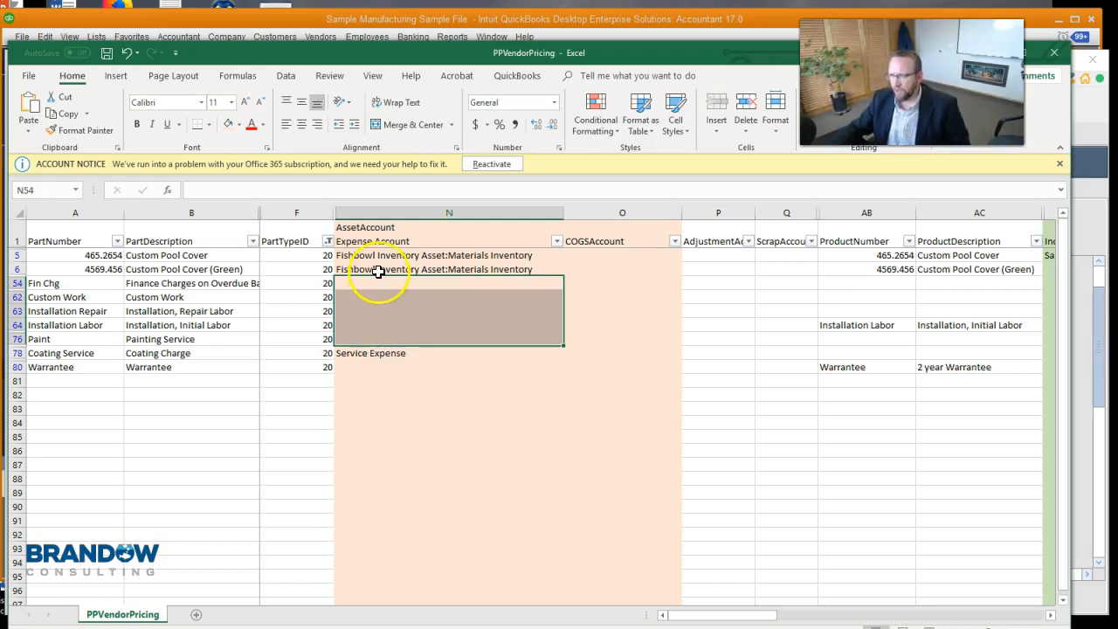
pyautogui.click(377, 272)
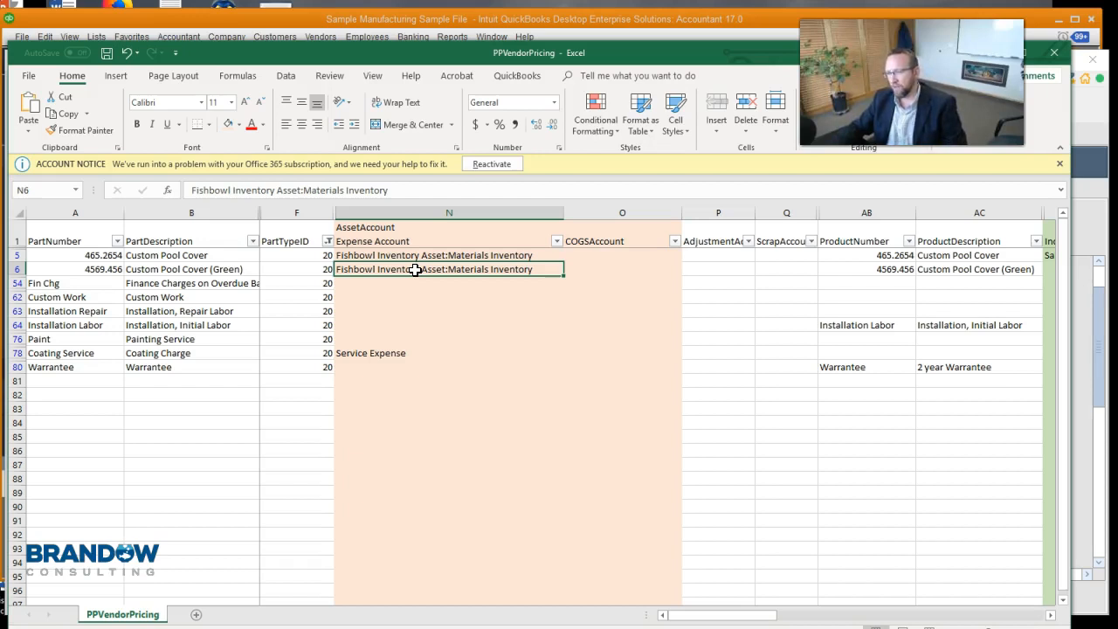
# Step: Copy Service Expense from the Coating Service row in column N to both Custom Pool Cover rows and Installation Repair
pyautogui.click(392, 358)
pyautogui.hotkey('ctrl', 'c')
pyautogui.click(414, 271)
pyautogui.hotkey('ctrl', 'v')
pyautogui.click(420, 255)
pyautogui.hotkey('ctrl', 'v')
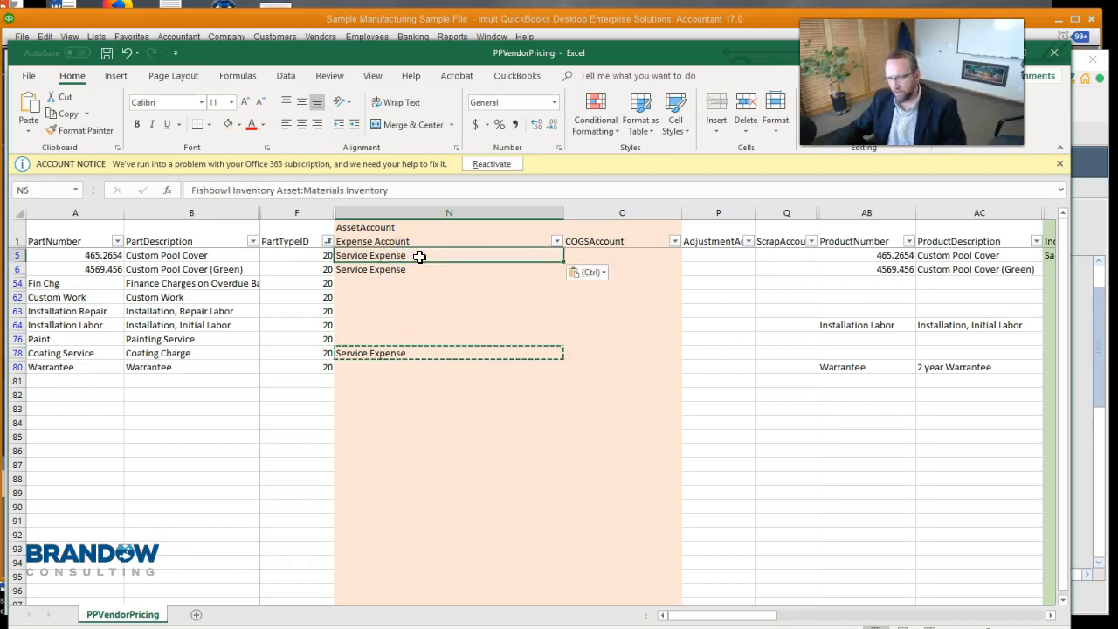
pyautogui.click(418, 311)
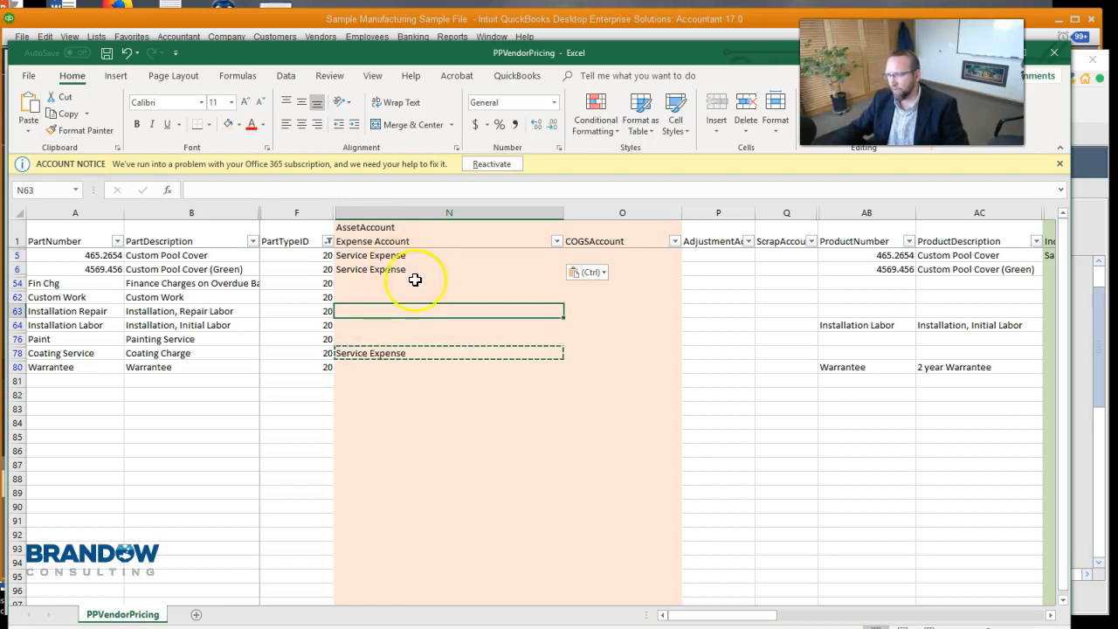
pyautogui.press('Return')
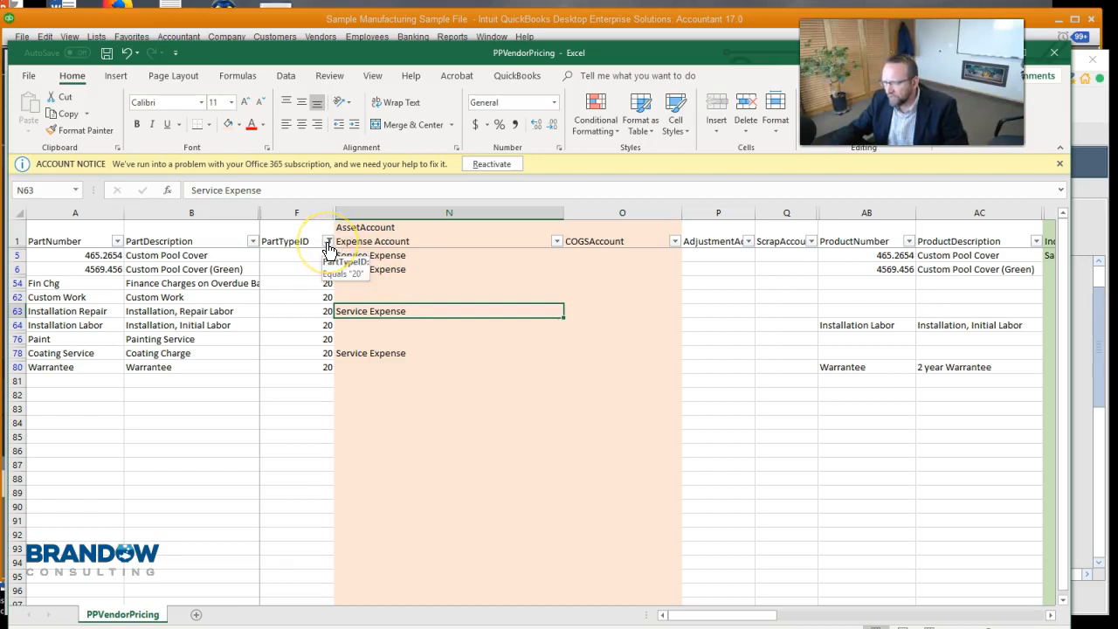
# Step: Filter the PartTypeID column to show only type 21 parts
pyautogui.click(328, 242)
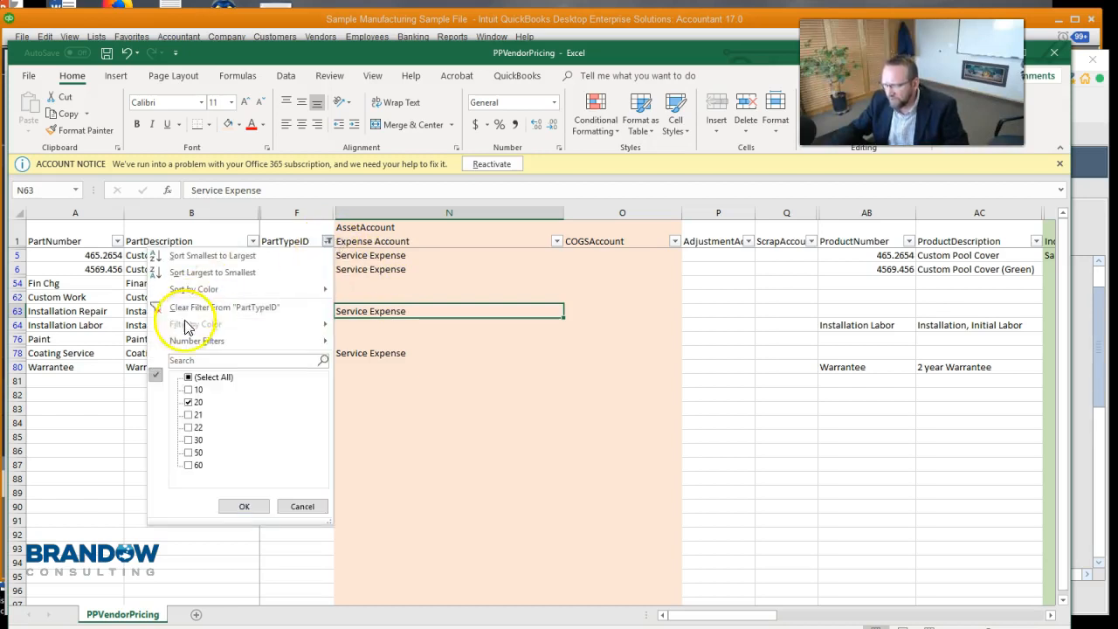
pyautogui.click(188, 402)
pyautogui.click(188, 416)
pyautogui.click(246, 507)
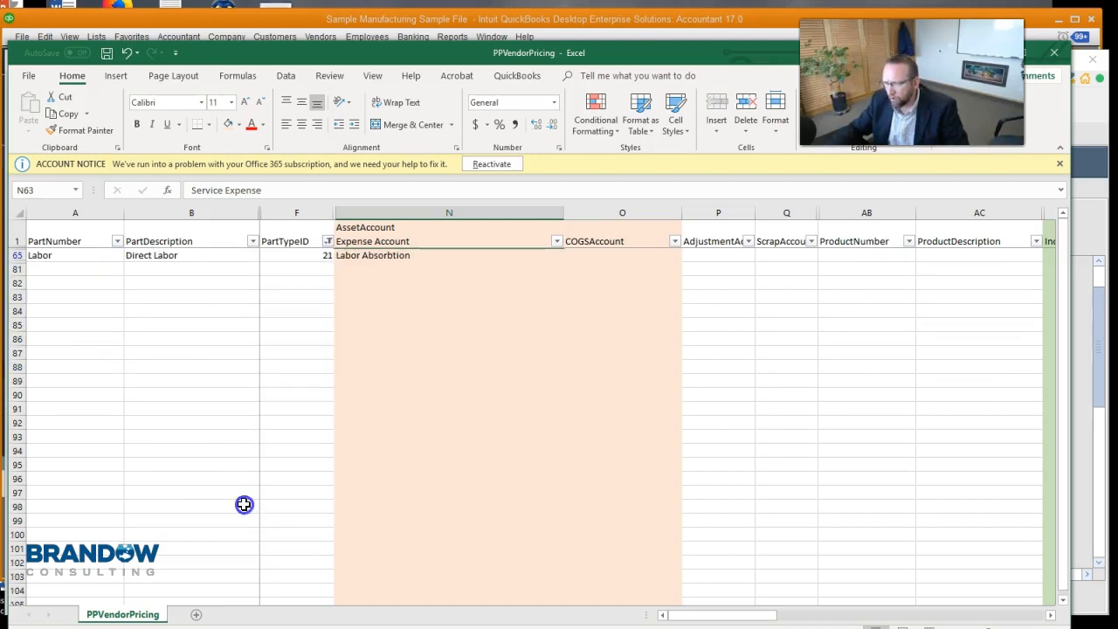
# Step: Change the PartTypeID filter to show only type 22 parts
pyautogui.click(328, 242)
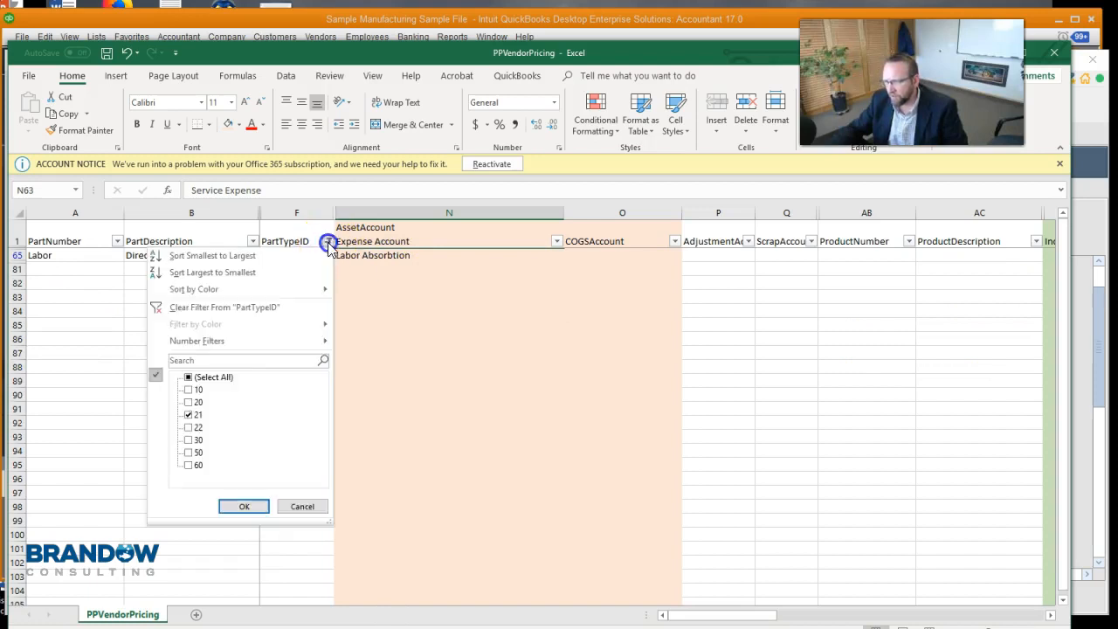
pyautogui.click(188, 428)
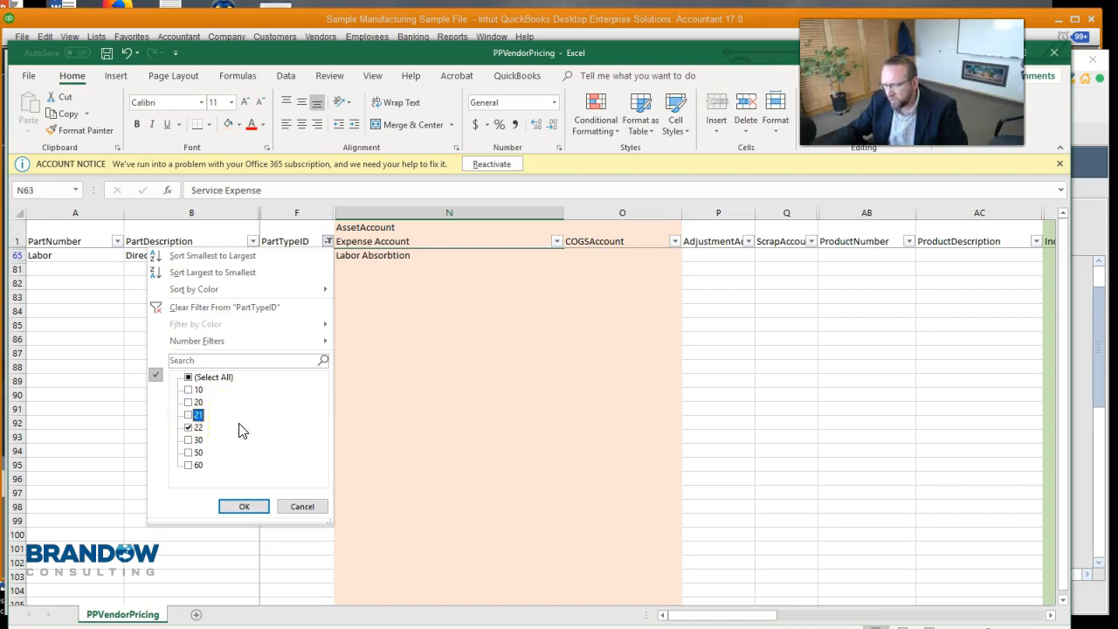
pyautogui.click(245, 507)
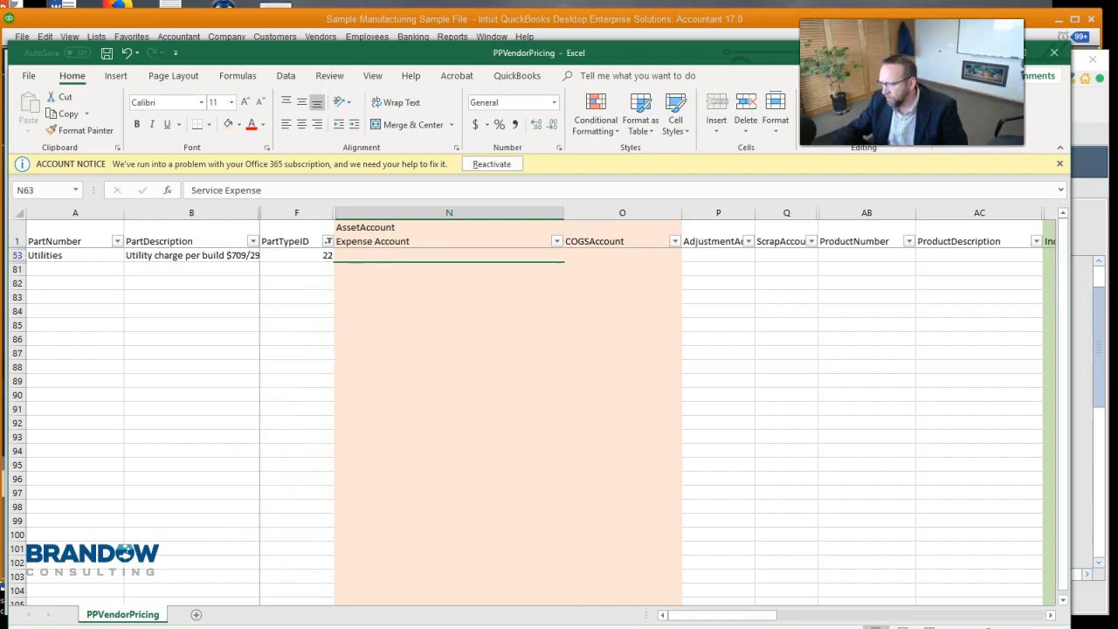
# Step: Switch to Fishbowl and read the PartTypeID codes in the export wizard's instructions for Part Product And Vendor Pricing
pyautogui.hotkey('alt', 'Tab')
pyautogui.click(22, 78)
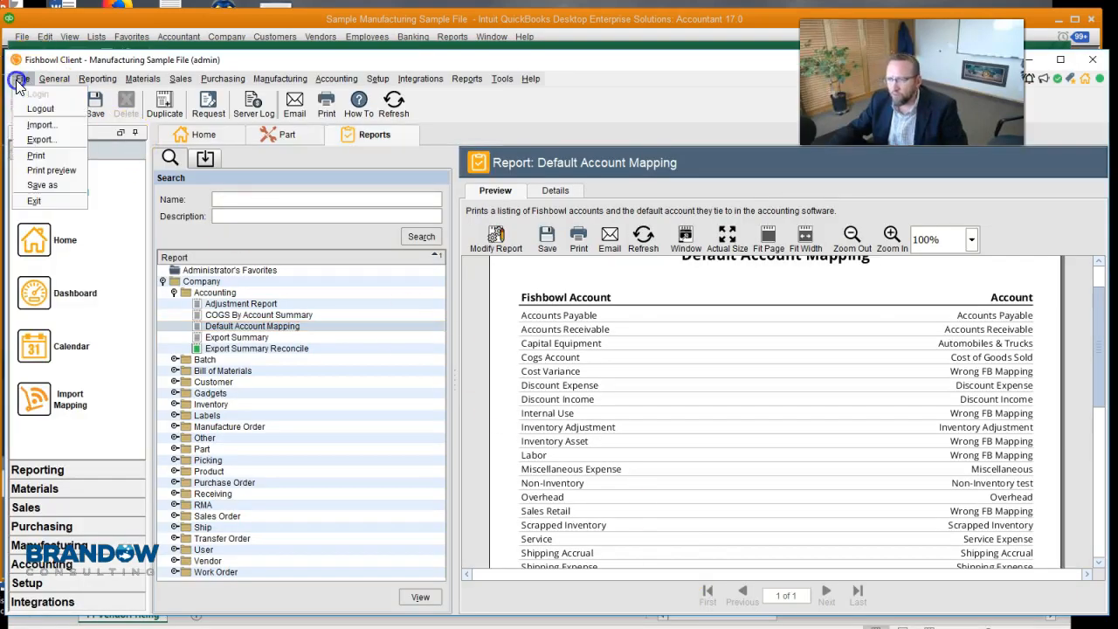
pyautogui.click(44, 140)
pyautogui.click(539, 320)
pyautogui.write('part')
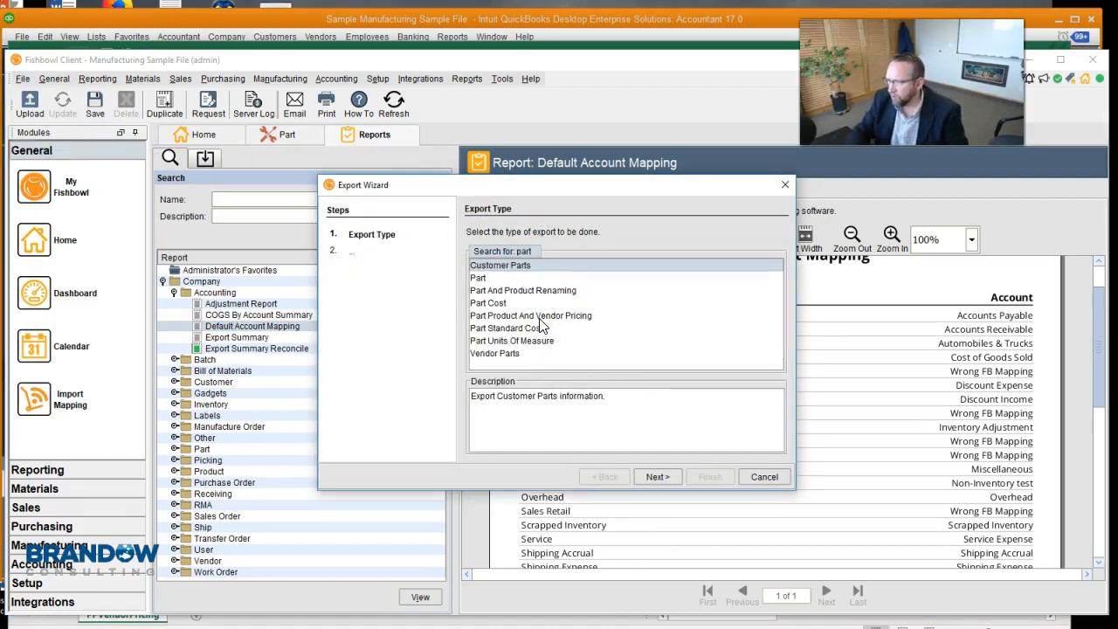
pyautogui.doubleClick(539, 320)
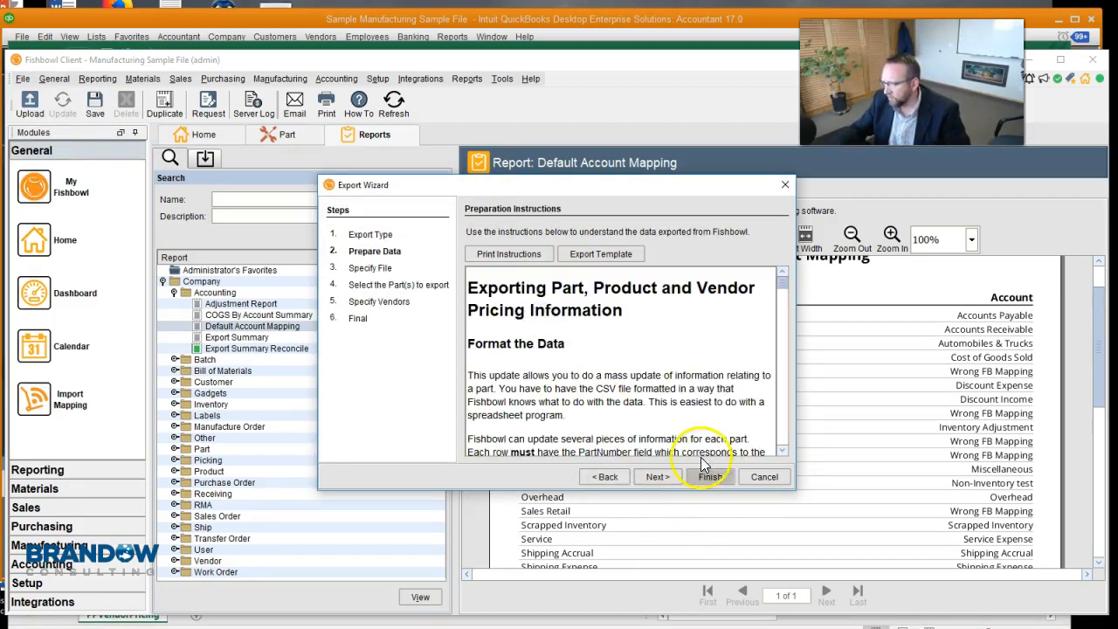
pyautogui.moveTo(782, 279); pyautogui.dragTo(778, 329)
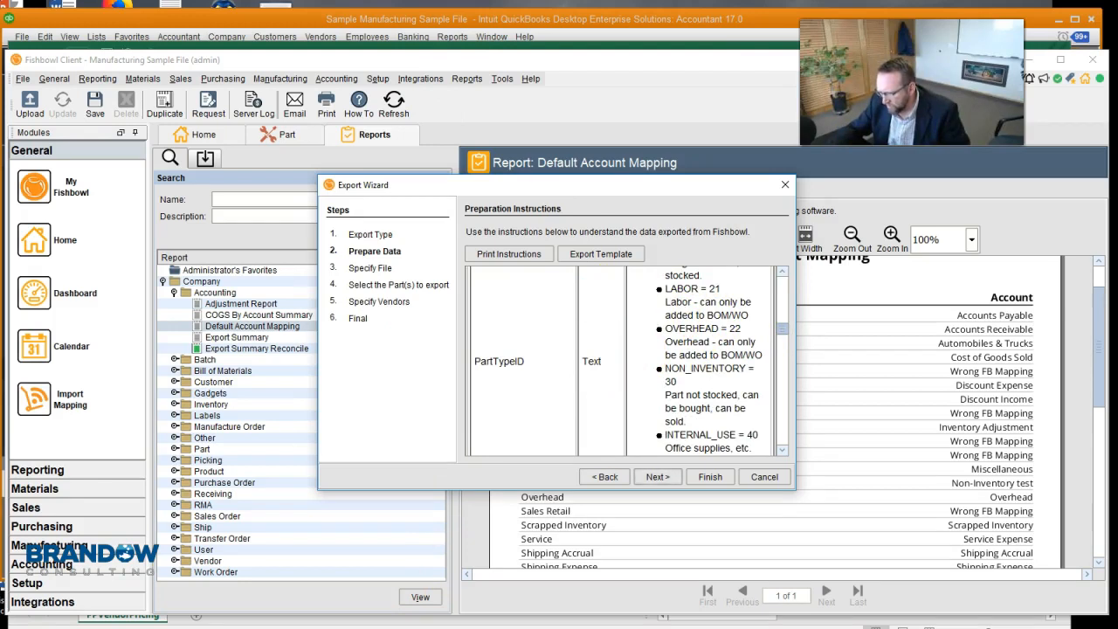
# Step: Check the Utilities part's column N account cell in Excel, and return to Fishbowl to cancel the export wizard
pyautogui.hotkey('alt', 'Tab')
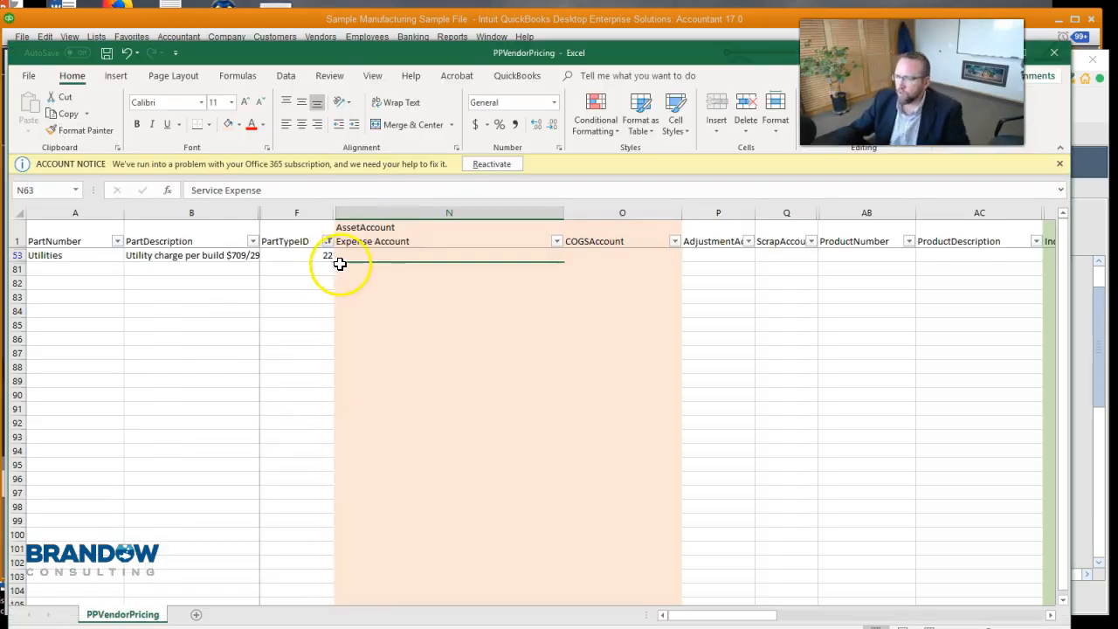
pyautogui.click(354, 255)
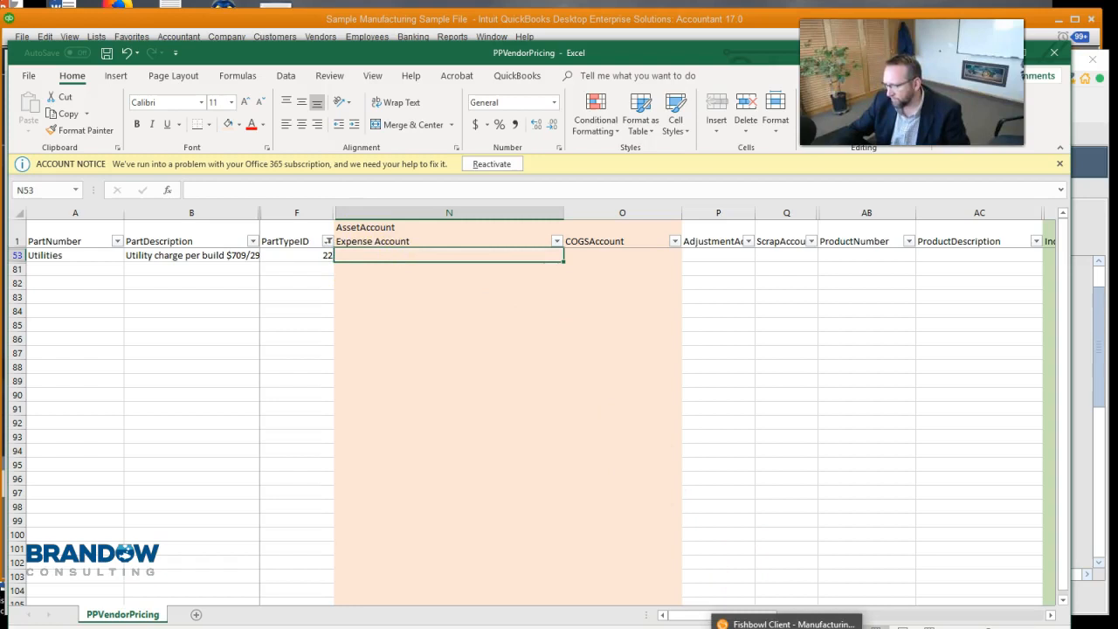
pyautogui.click(786, 624)
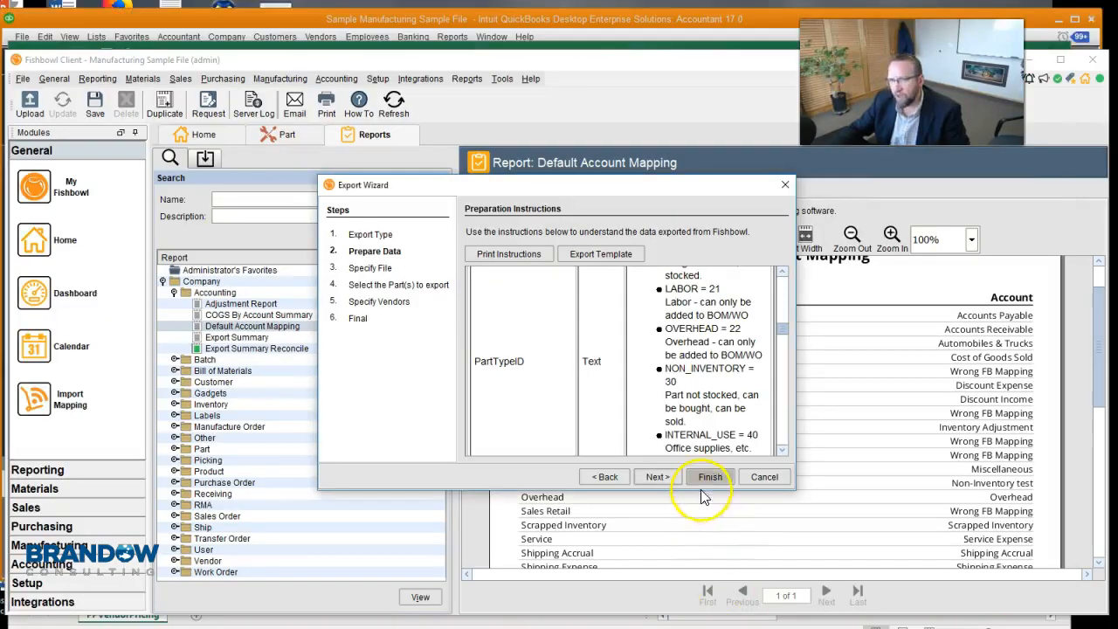
pyautogui.click(765, 477)
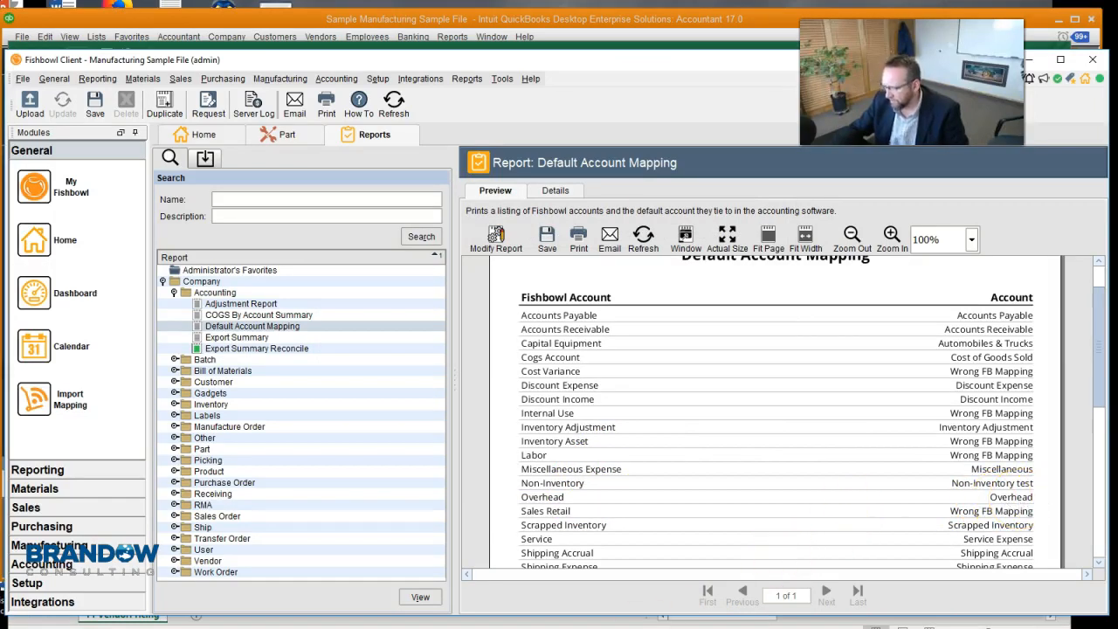
# Step: Switch back to Excel and filter the PartTypeID column to show only type 30 parts
pyautogui.hotkey('alt', 'Tab')
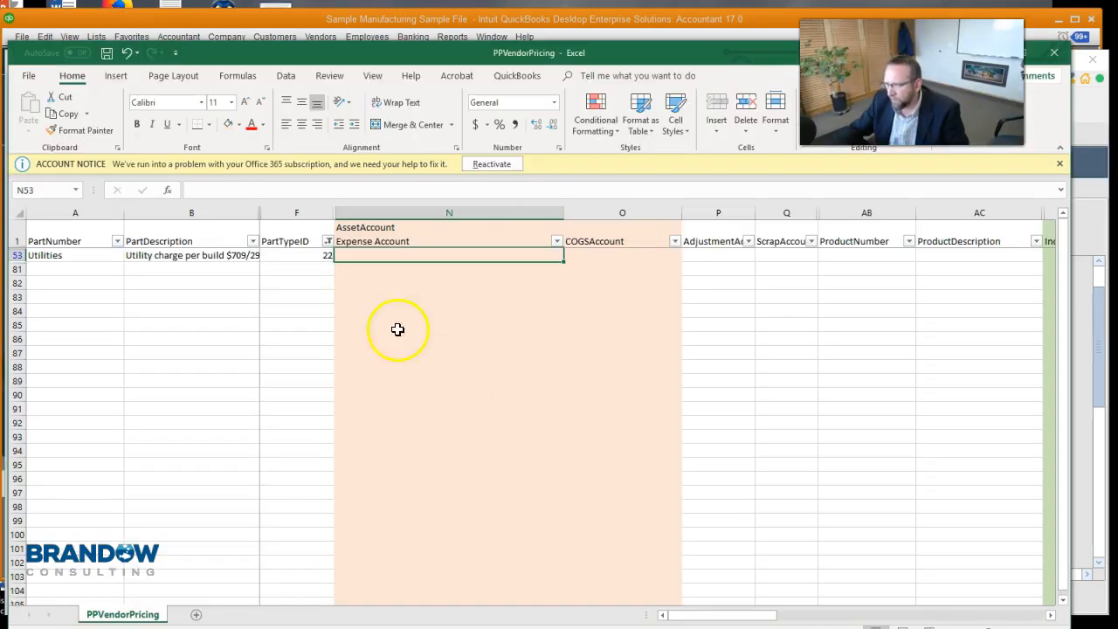
pyautogui.click(328, 241)
pyautogui.click(188, 440)
pyautogui.click(188, 428)
pyautogui.click(247, 509)
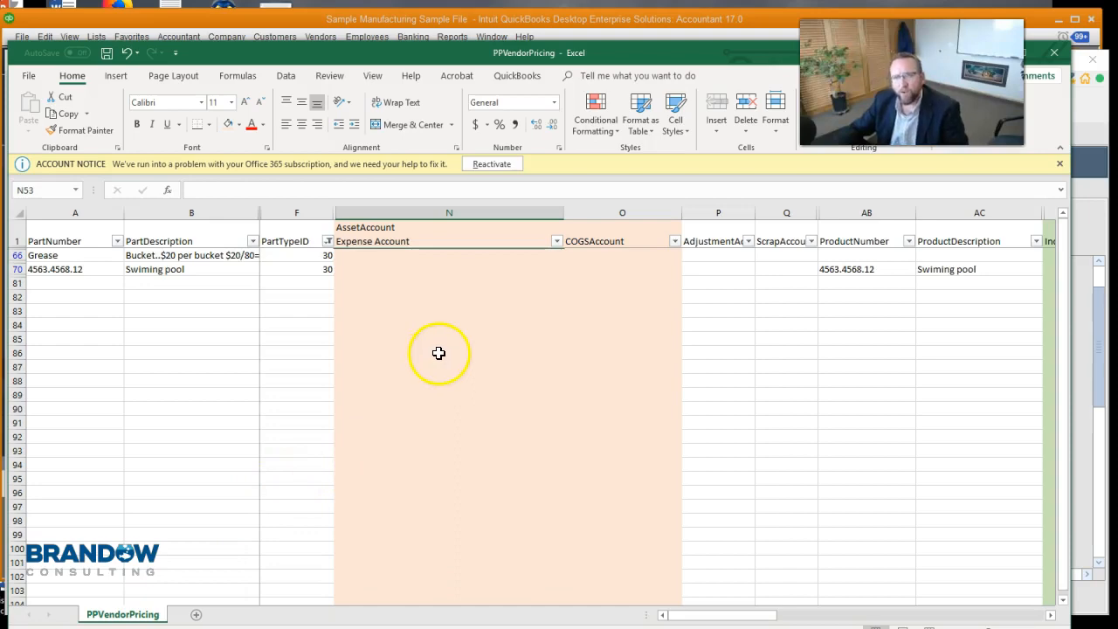
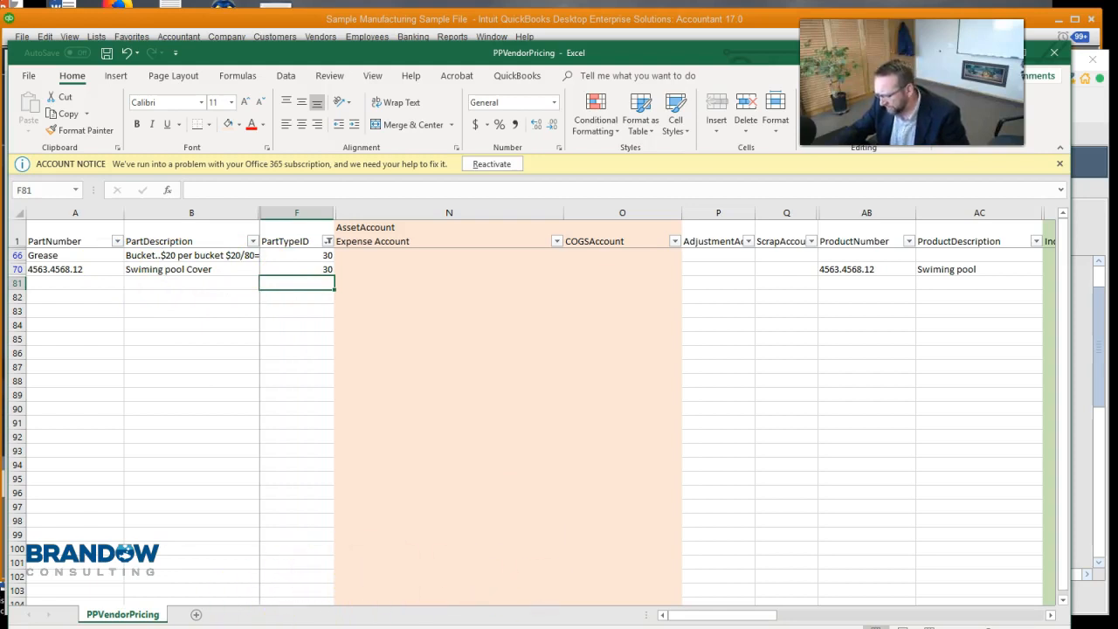
# Step: Check the Non-Inventory default mapping in Fishbowl, and rename the Non-Inventory test expense account in QuickBooks as Non-Inventory
pyautogui.hotkey('alt', 'Tab')
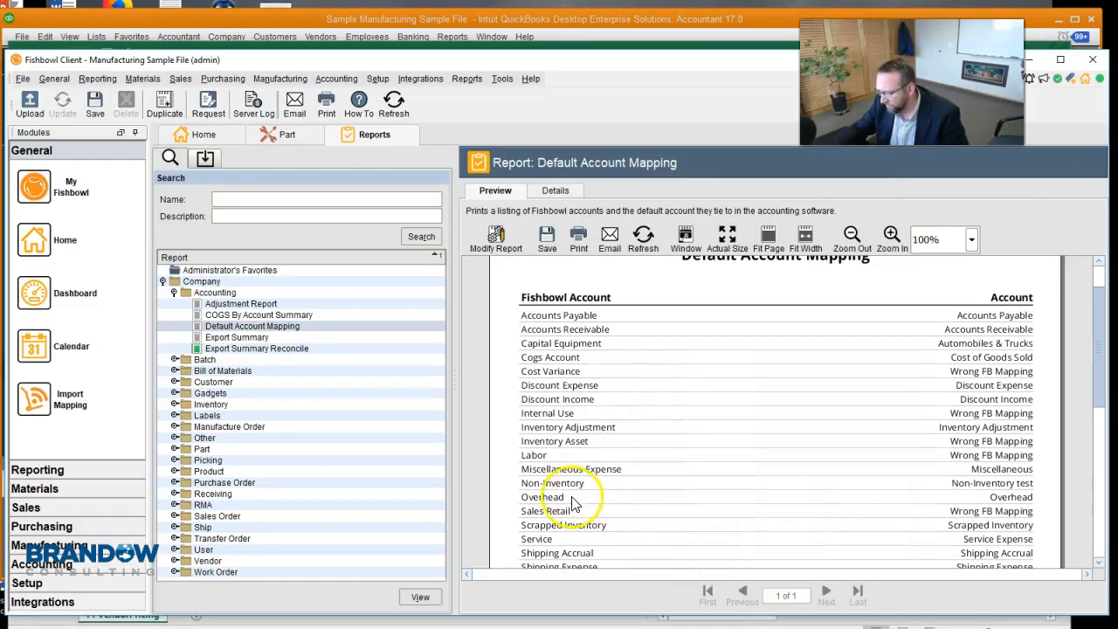
pyautogui.click(984, 482)
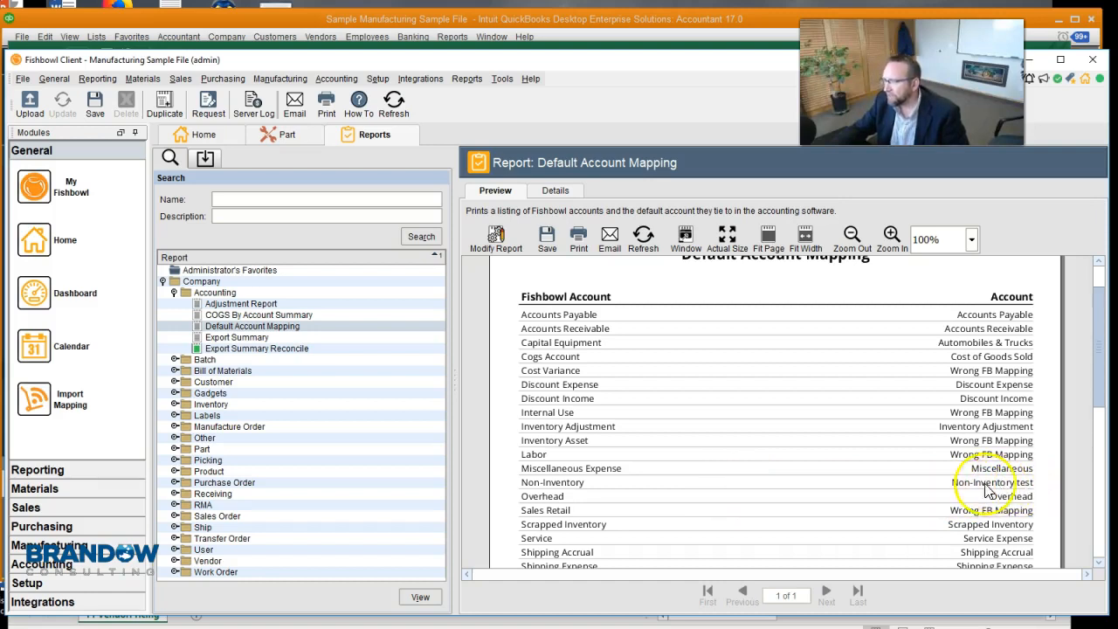
pyautogui.click(584, 19)
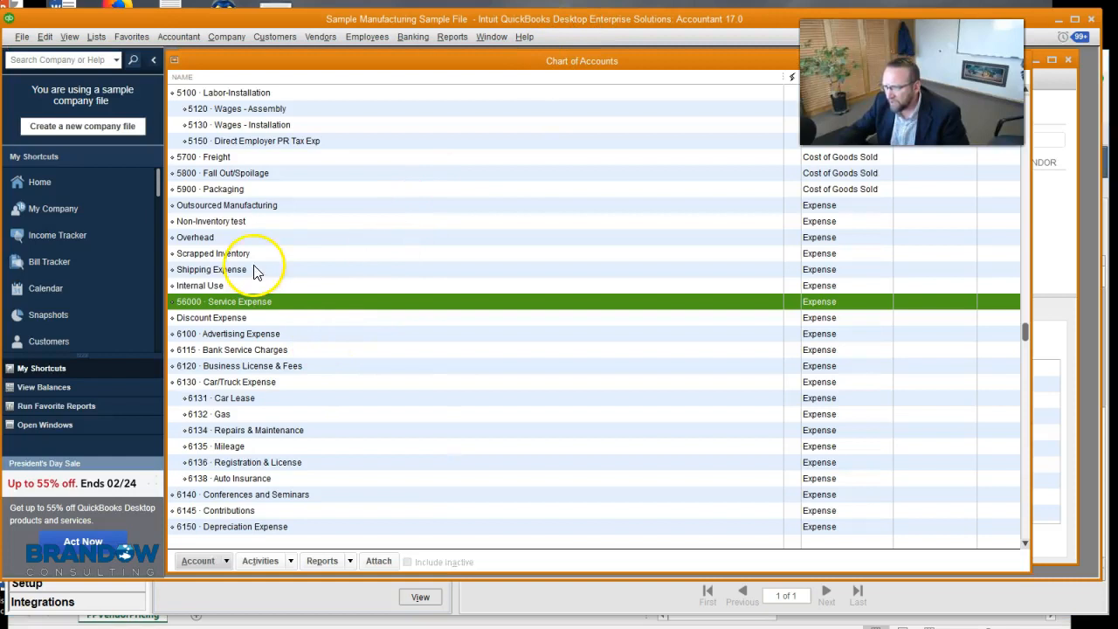
pyautogui.rightClick(246, 223)
pyautogui.click(282, 278)
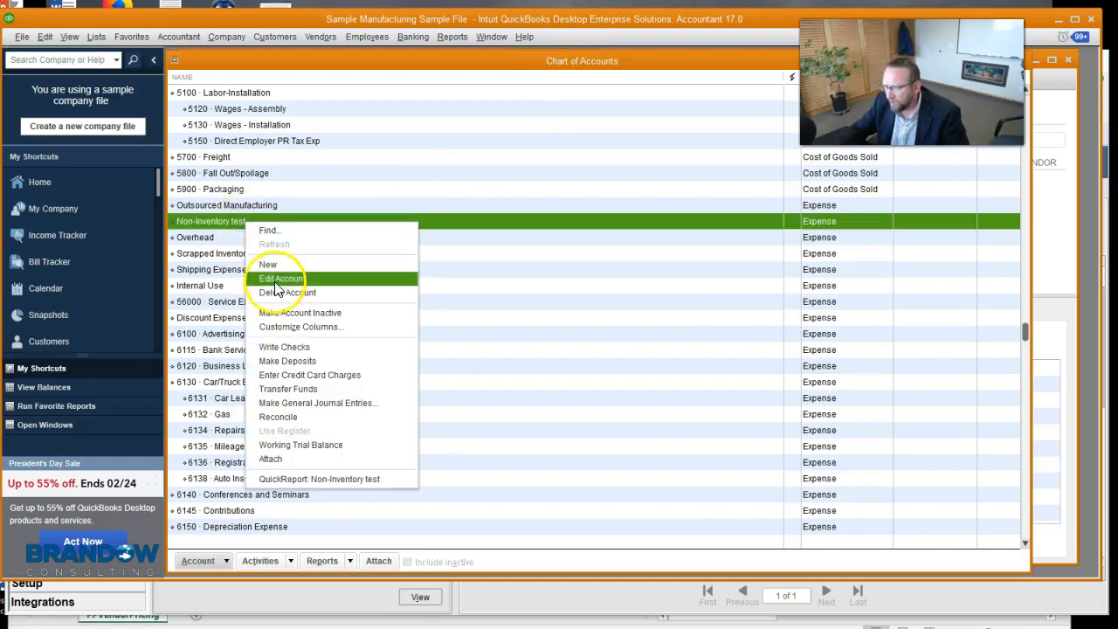
pyautogui.click(455, 212)
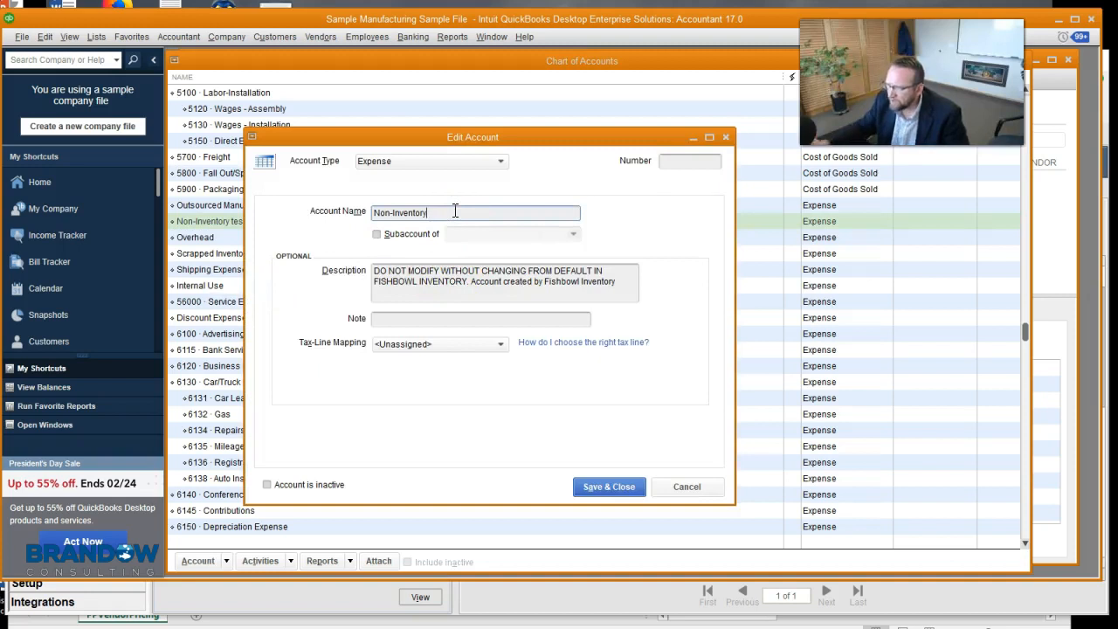
pyautogui.click(612, 487)
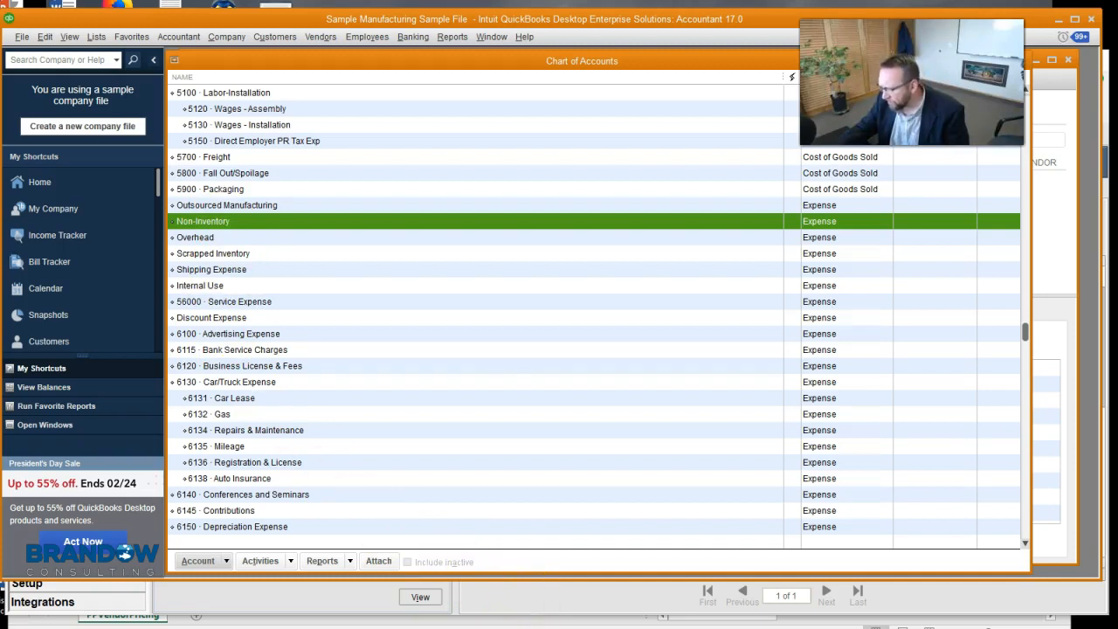
# Step: Switch to Excel and check the column N and COGSAccount cells of the two type 30 parts
pyautogui.hotkey('alt', 'Tab')
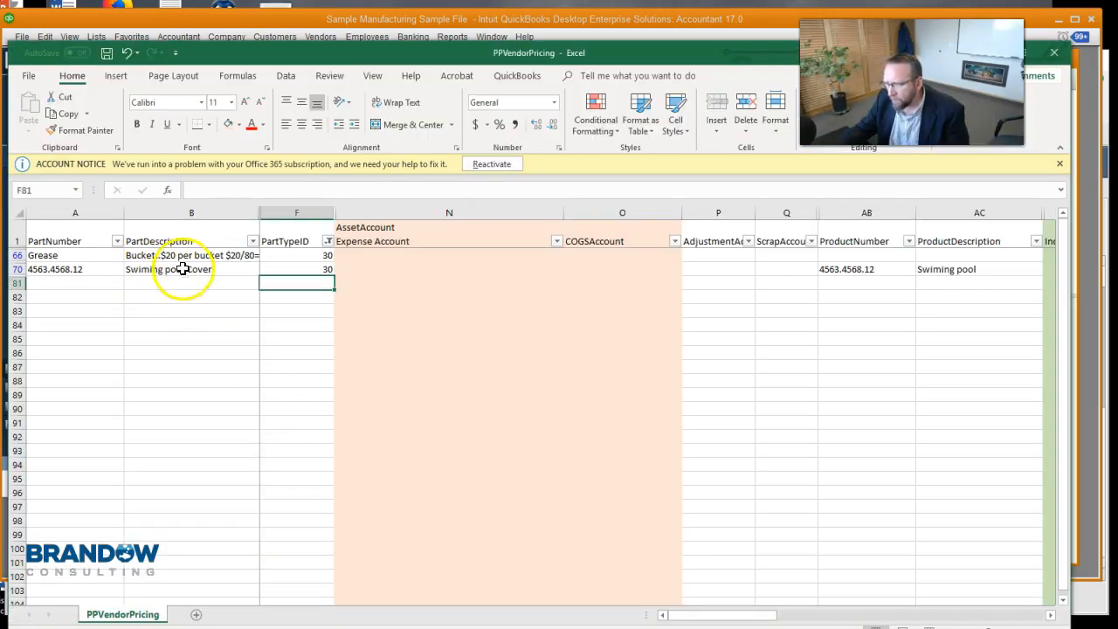
pyautogui.moveTo(349, 255); pyautogui.dragTo(359, 267)
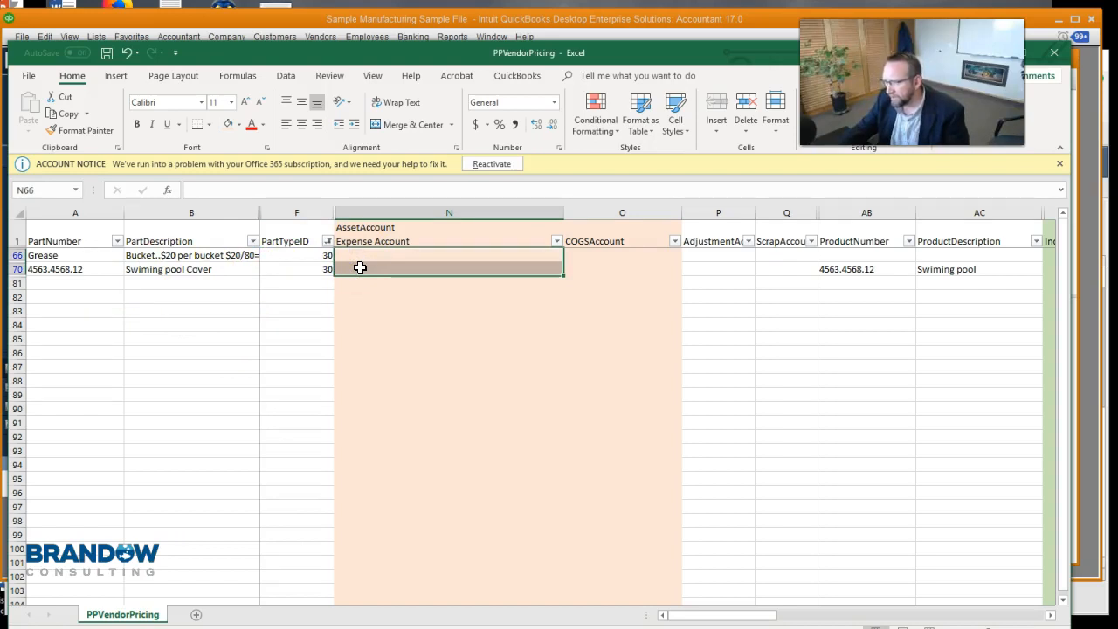
pyautogui.moveTo(345, 254); pyautogui.dragTo(604, 271)
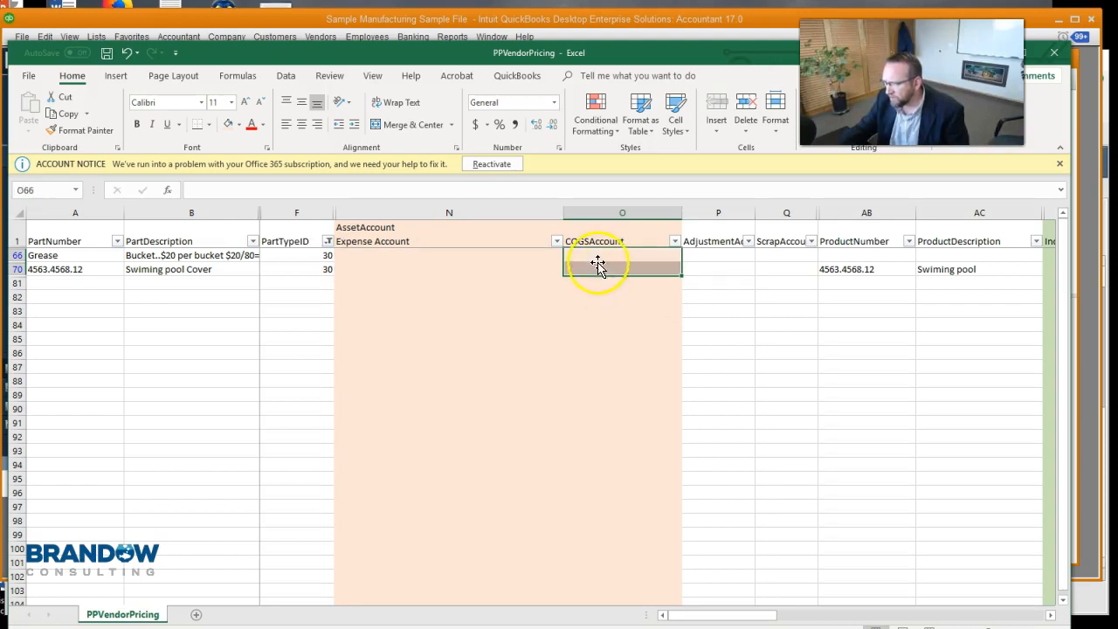
pyautogui.moveTo(429, 257); pyautogui.dragTo(426, 267)
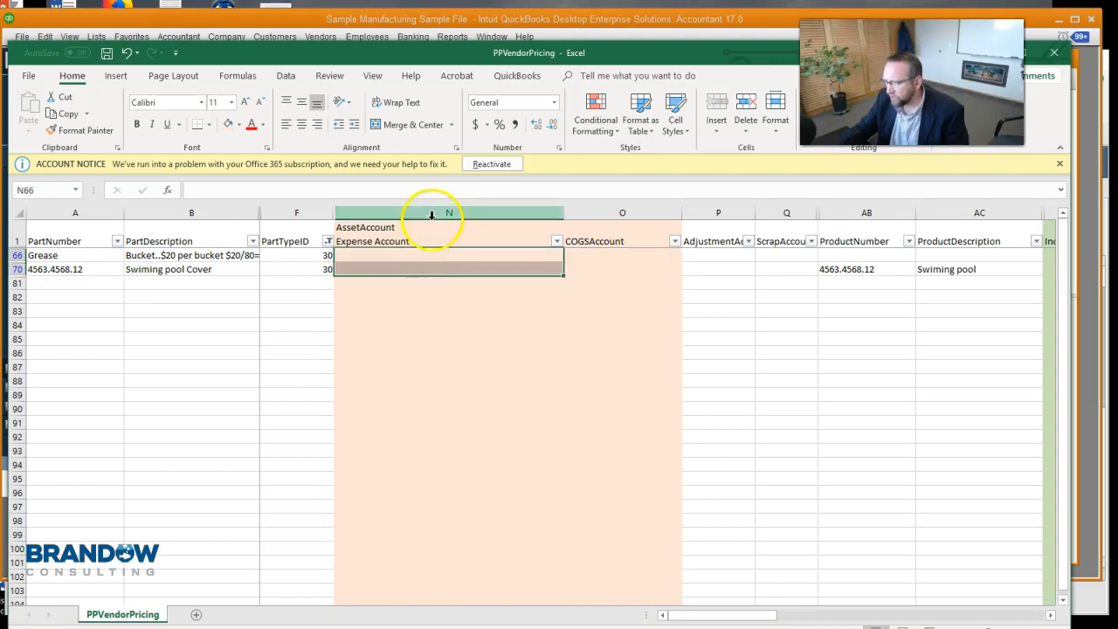
pyautogui.click(432, 214)
pyautogui.click(427, 259)
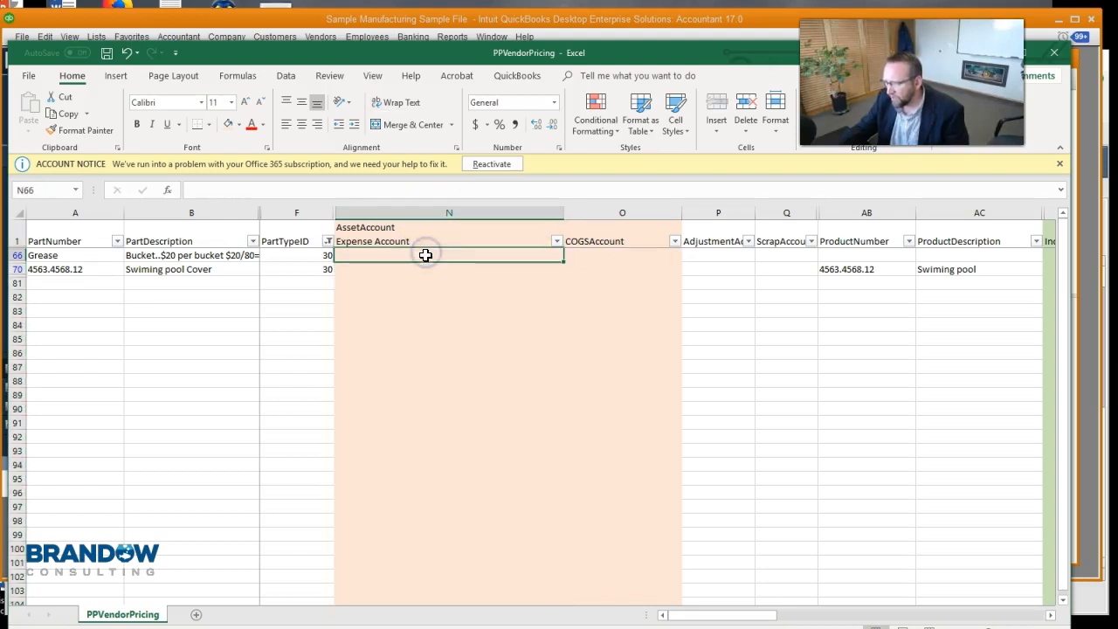
# Step: Filter the PartTypeID column to only type 50 and select the Equipment part's account cell in column N
pyautogui.click(329, 244)
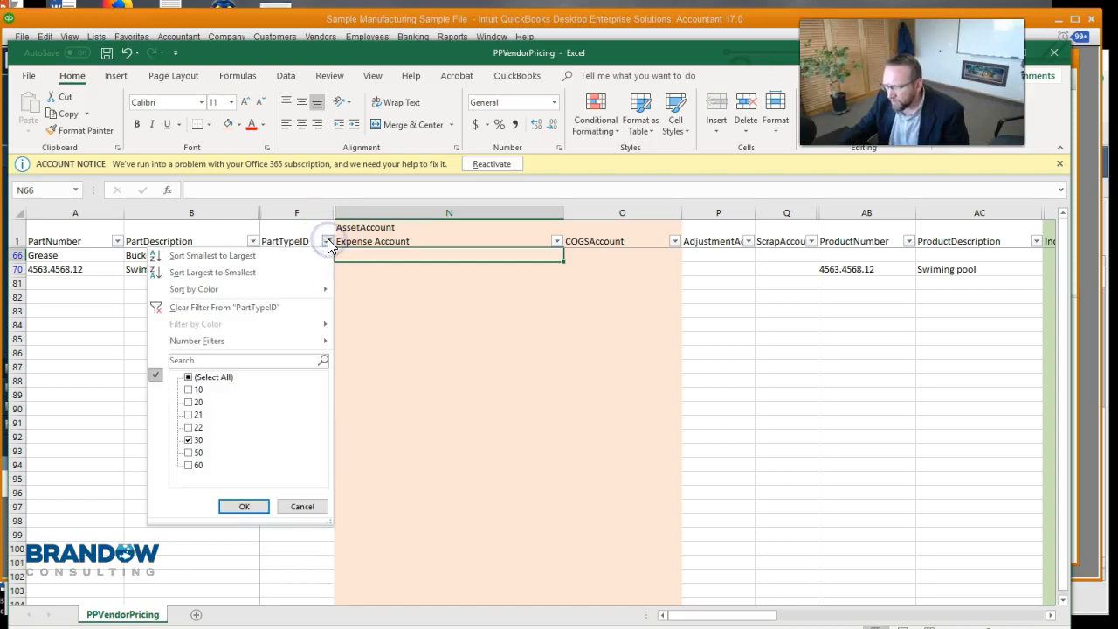
pyautogui.click(194, 440)
pyautogui.click(193, 453)
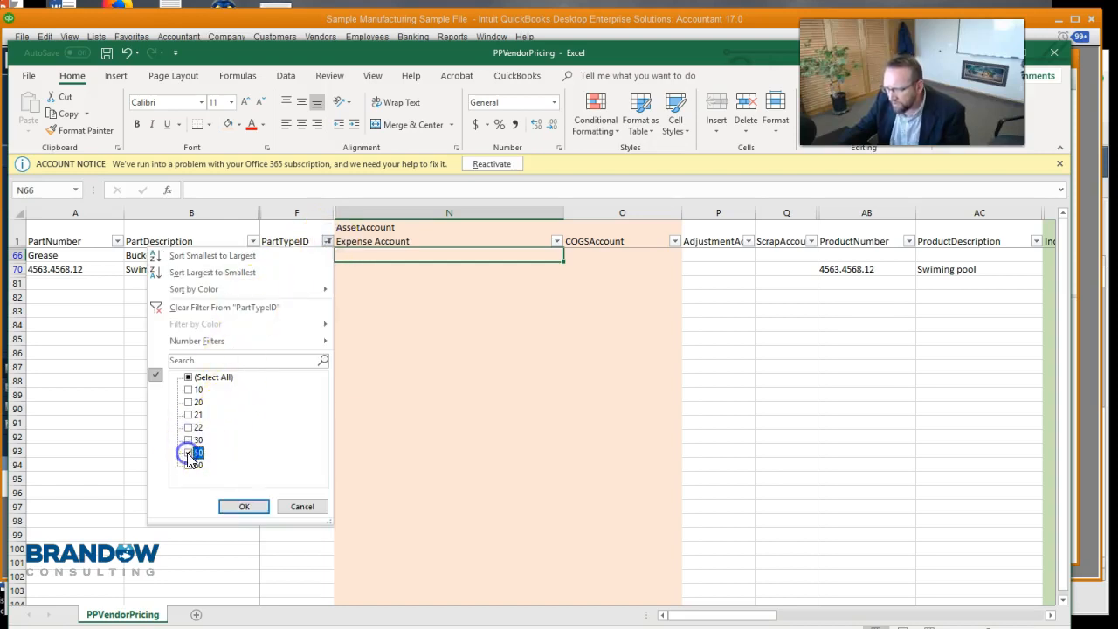
pyautogui.click(244, 506)
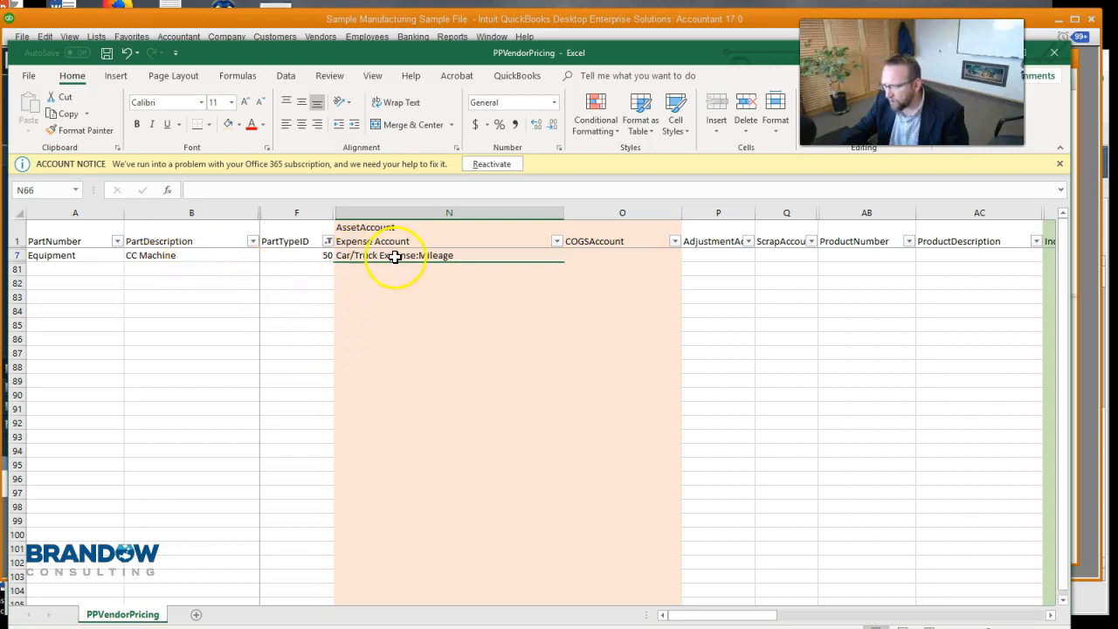
pyautogui.click(469, 255)
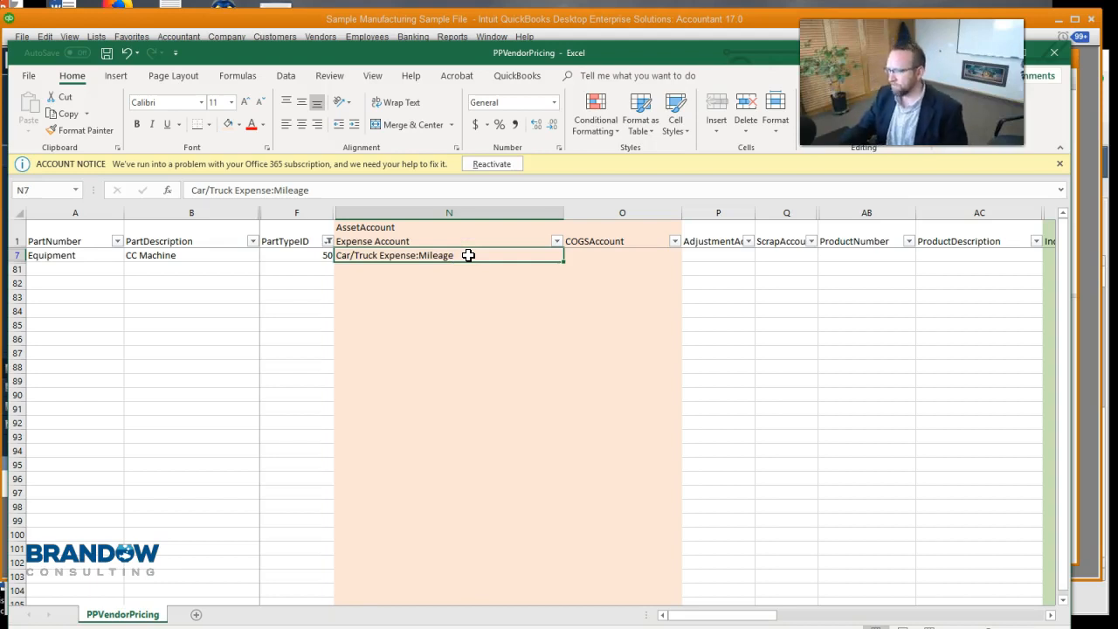
# Step: Switch to QuickBooks and select the Capital Equipment fixed asset account in the Chart of Accounts
pyautogui.click(500, 22)
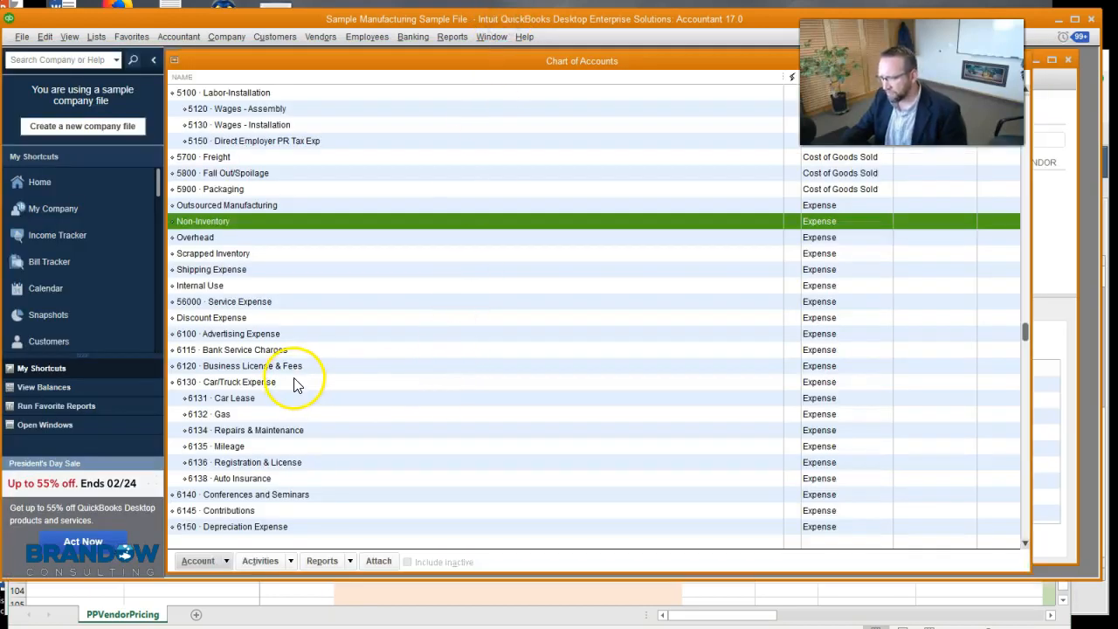
pyautogui.scroll(1, 279, 348)
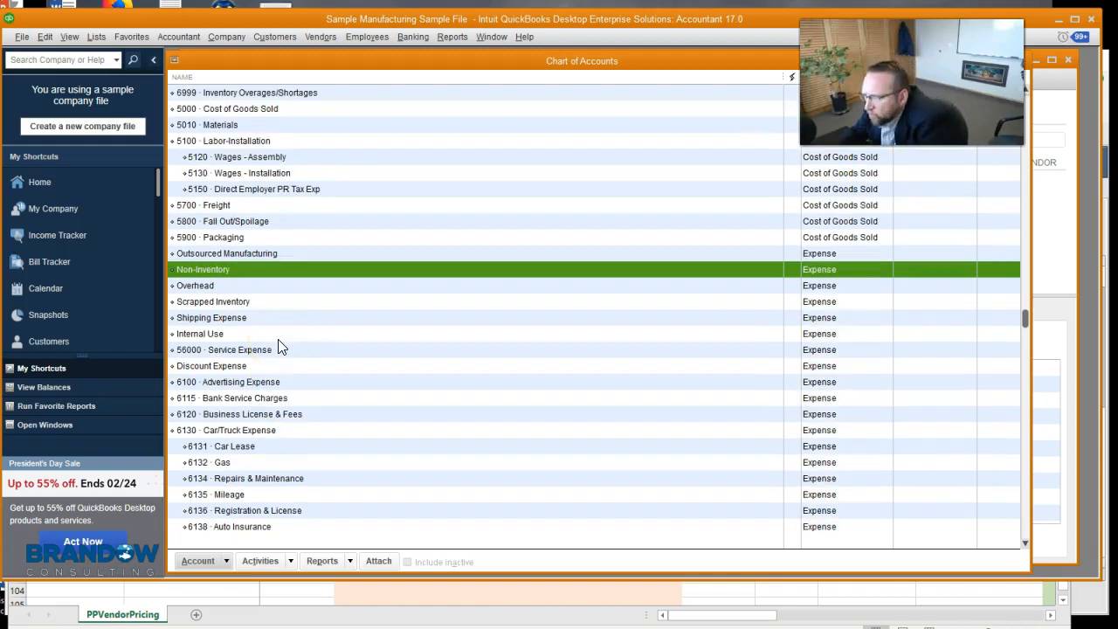
pyautogui.scroll(12, 280, 348)
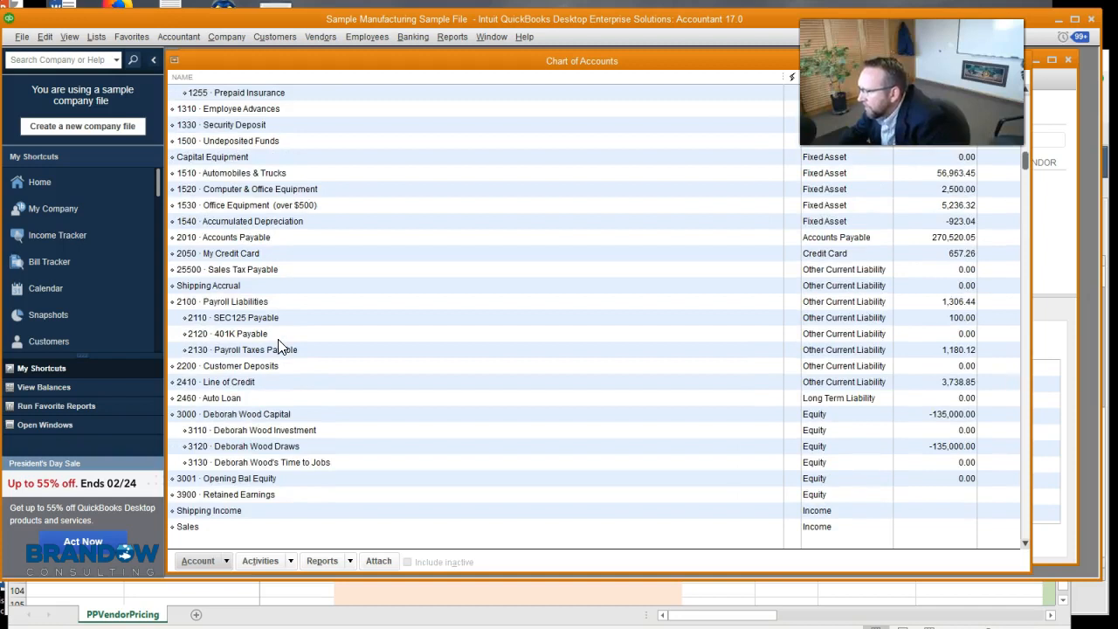
pyautogui.scroll(1, 280, 347)
pyautogui.click(637, 205)
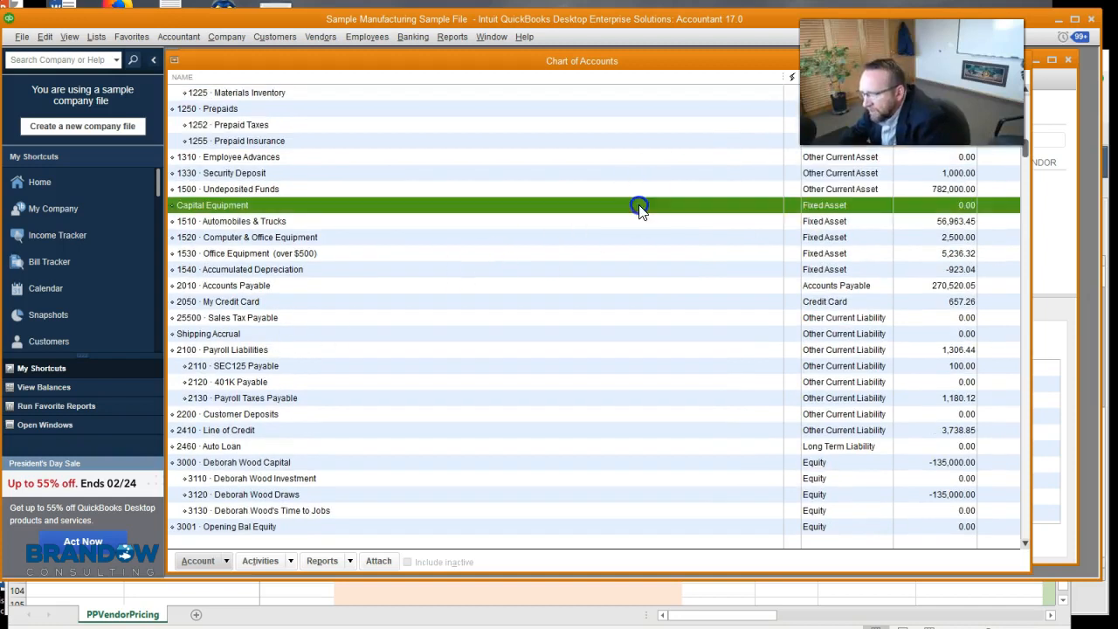
# Step: Review the fixed asset accounts from 1510 Automobiles & Trucks through 1540 Accumulated Depreciation
pyautogui.click(358, 222)
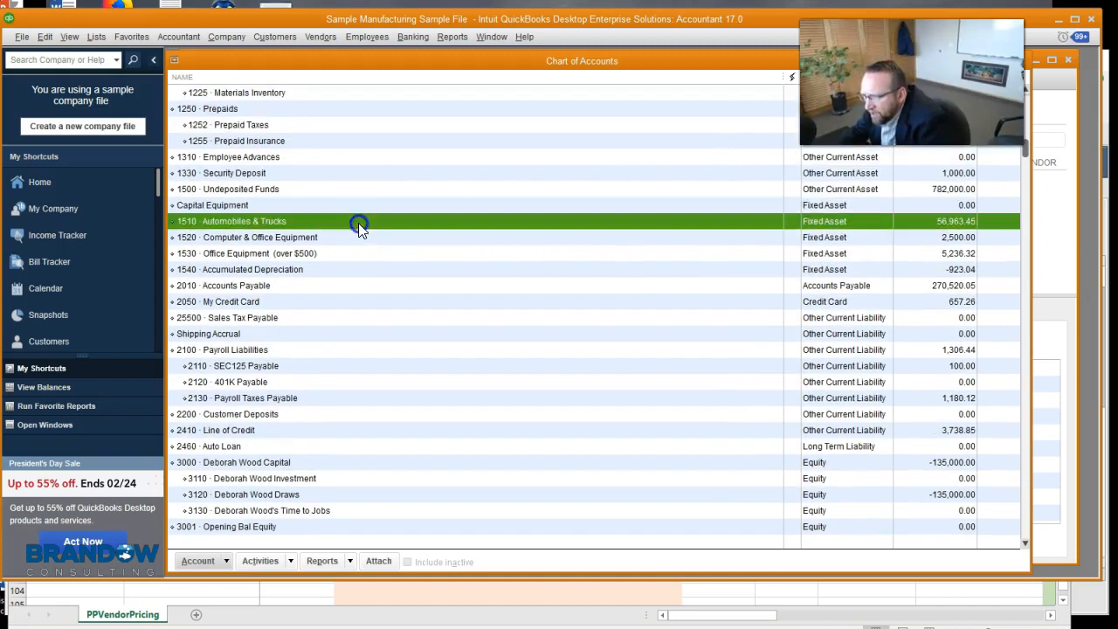
pyautogui.click(356, 239)
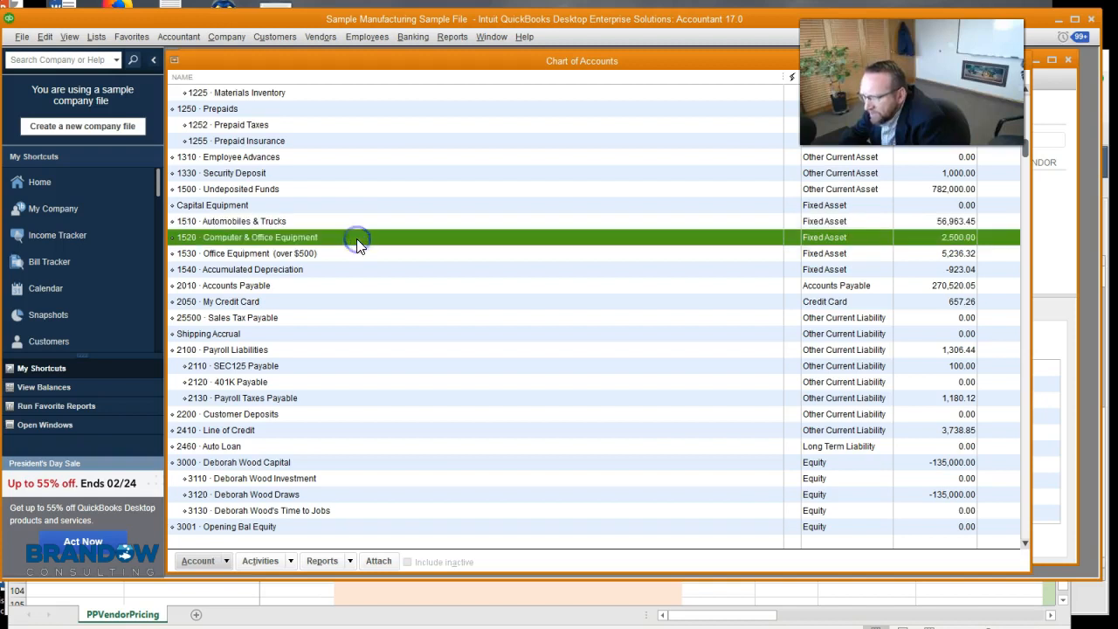
pyautogui.click(356, 254)
pyautogui.click(356, 271)
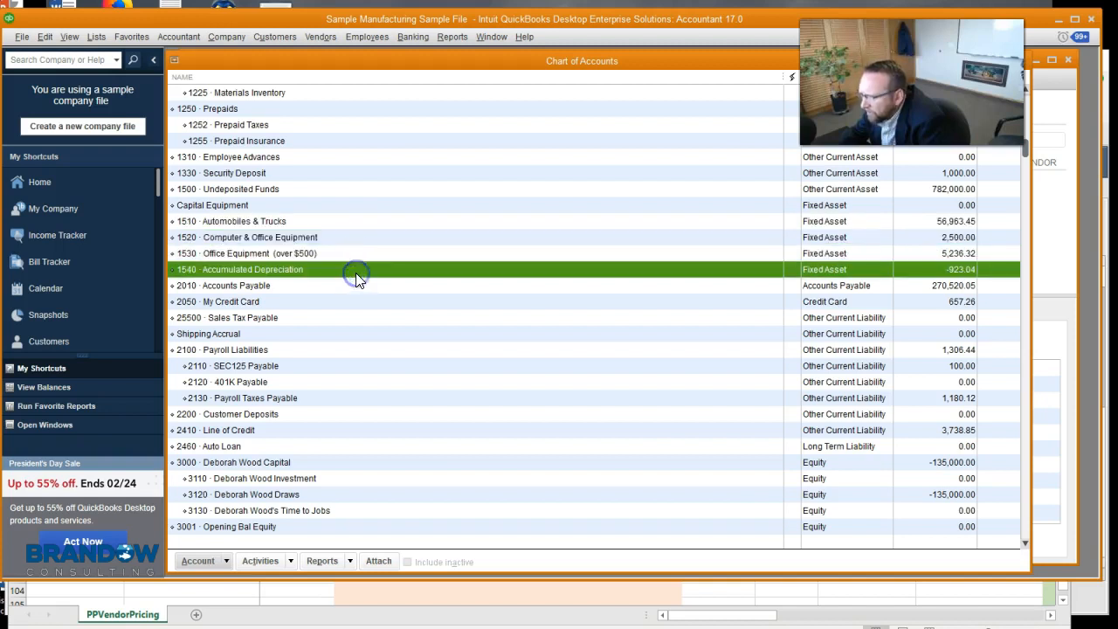
# Step: Edit the Capital Equipment fixed asset account to make it inactive, and save the change
pyautogui.click(352, 207)
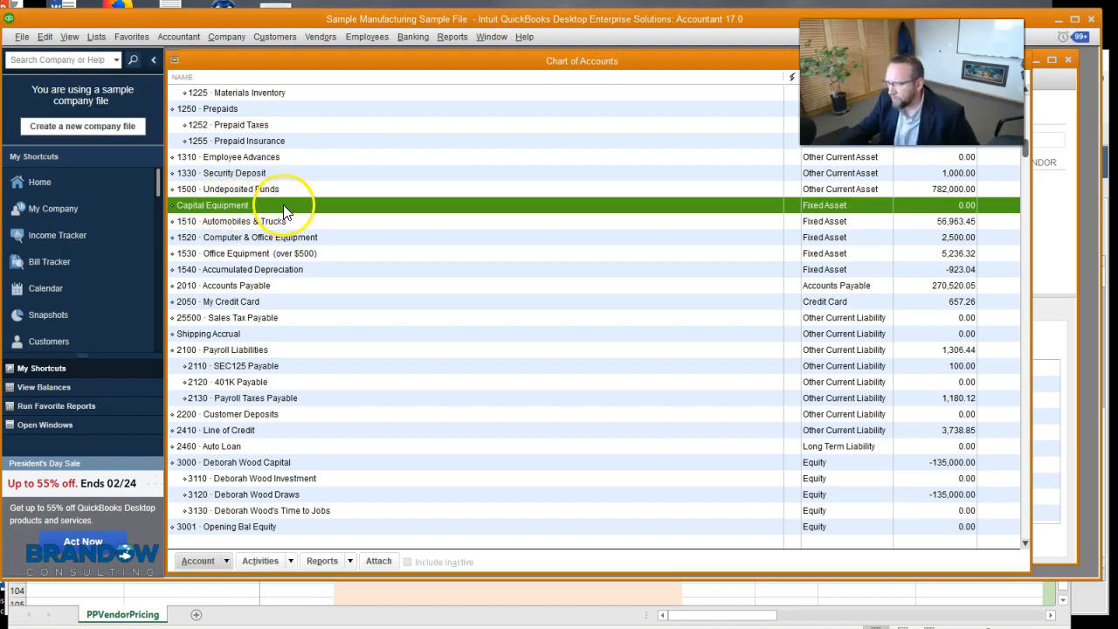
pyautogui.rightClick(253, 202)
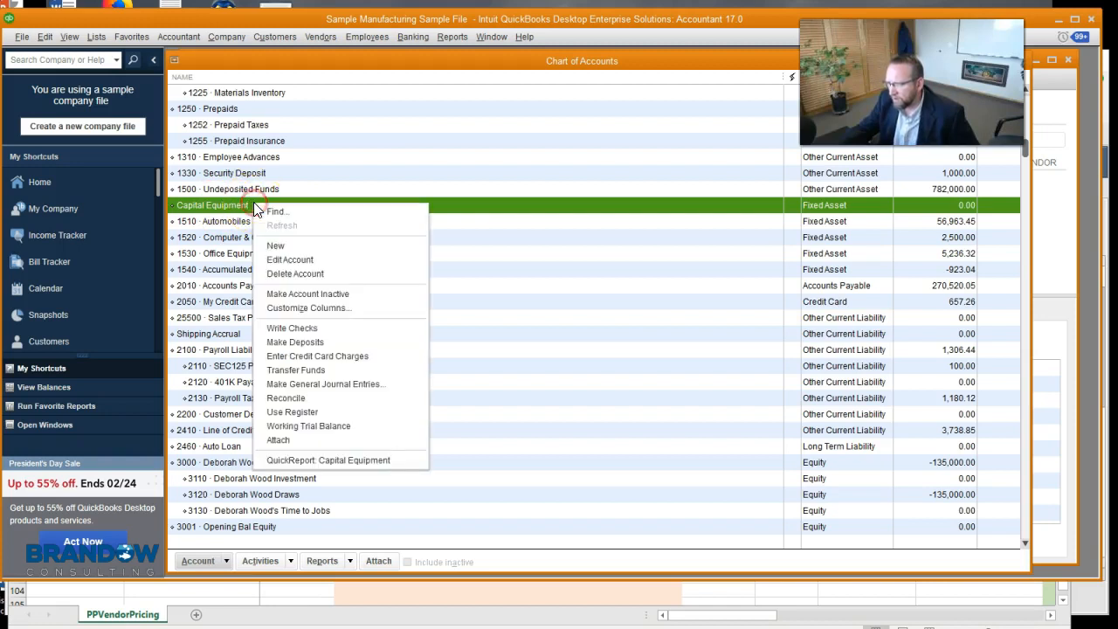
pyautogui.click(290, 260)
pyautogui.click(266, 485)
pyautogui.click(610, 487)
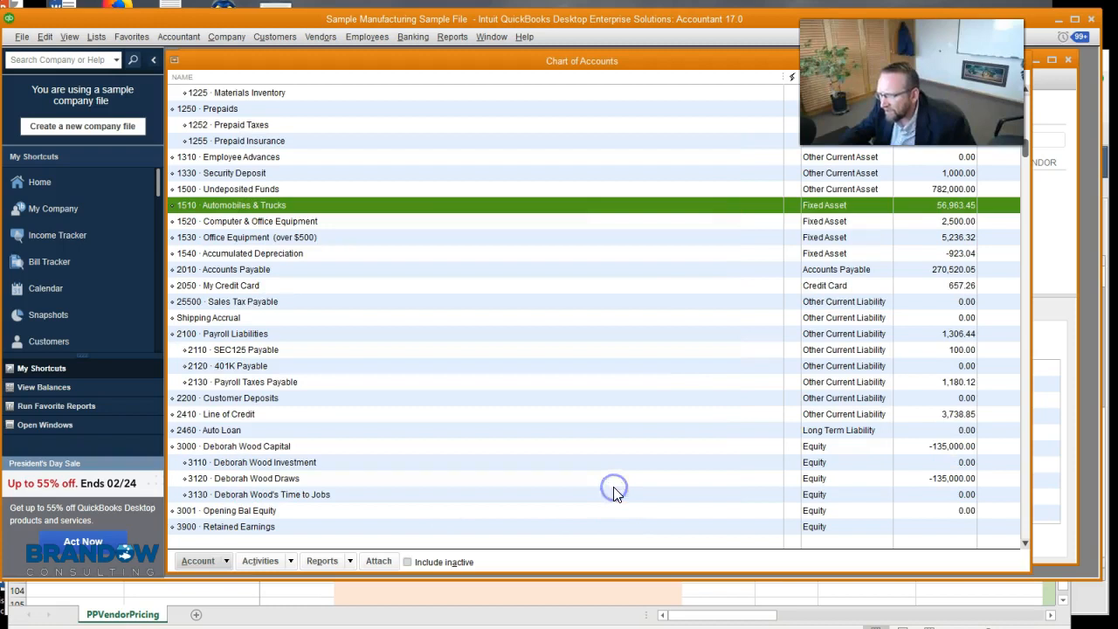
# Step: Check the Computer & Office Equipment and Automobiles & Trucks fixed asset accounts, and switch to Excel
pyautogui.click(225, 223)
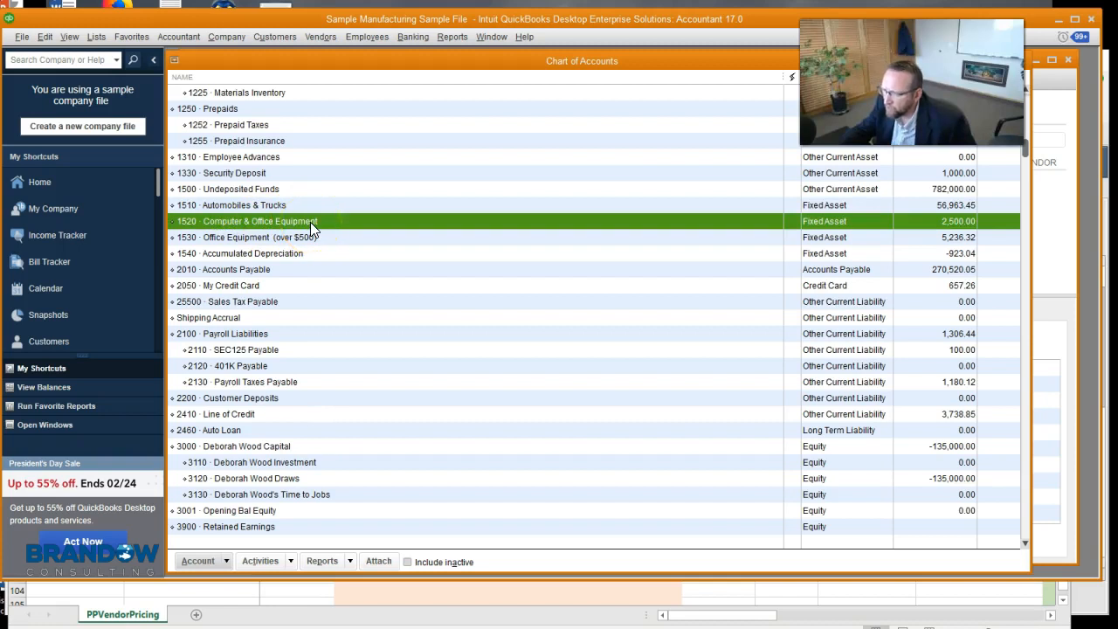
pyautogui.click(274, 208)
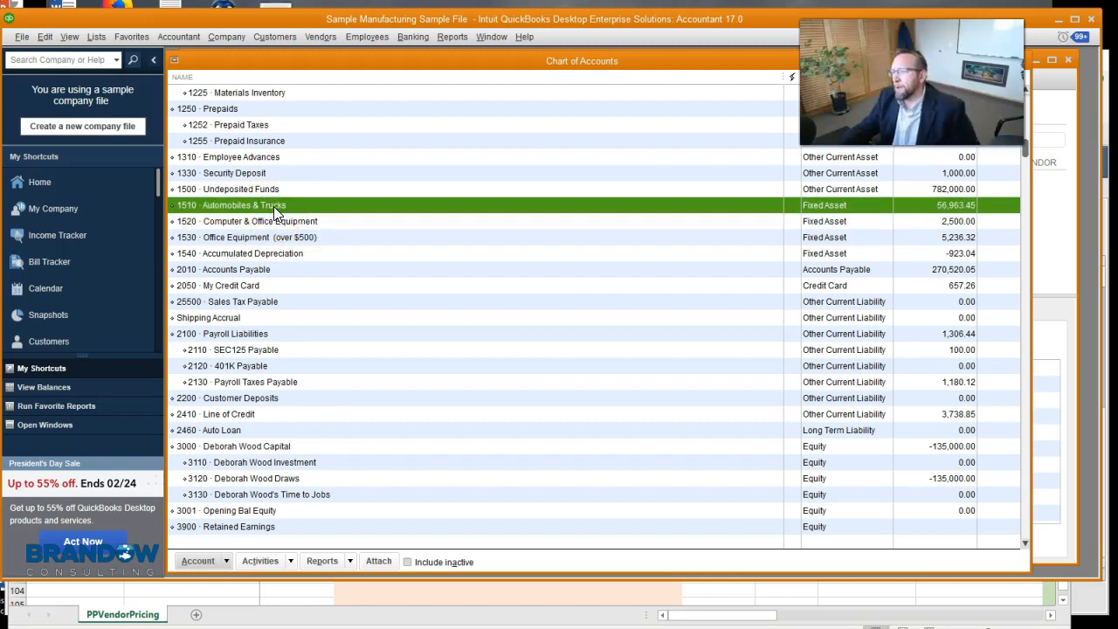
pyautogui.click(328, 611)
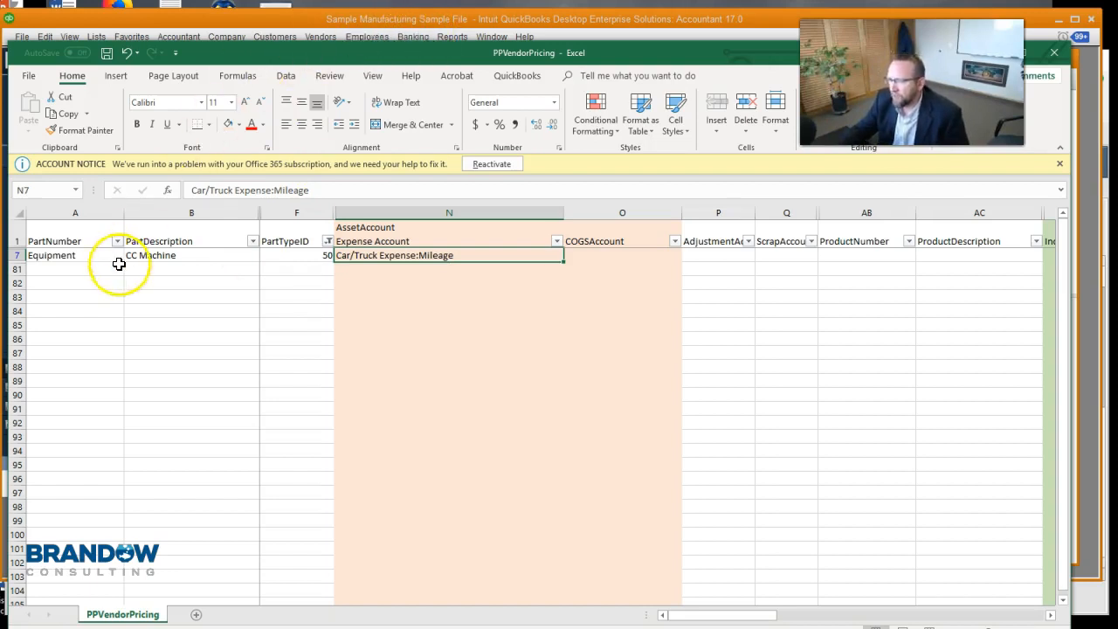
# Step: Set the Equipment part's PartDescription to Vehicles
pyautogui.click(191, 256)
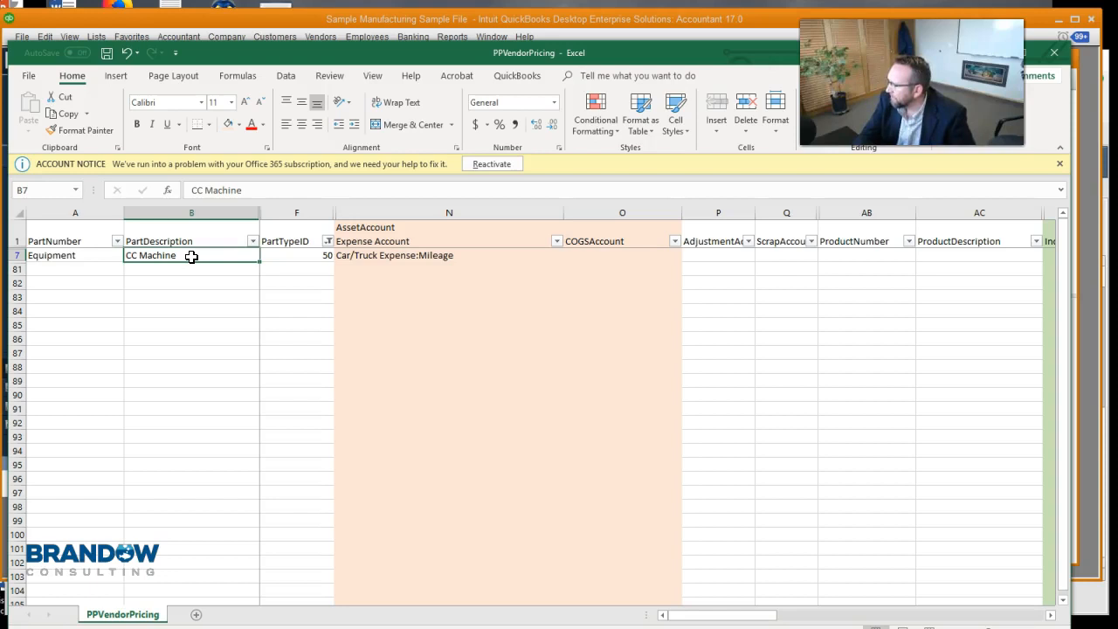
pyautogui.write('Ma')
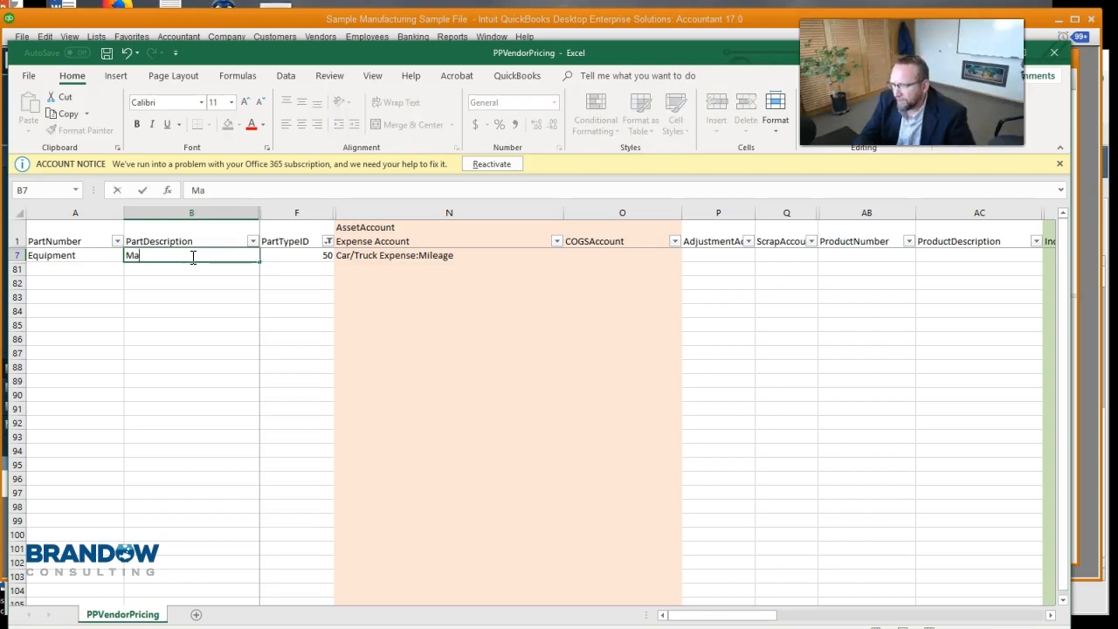
pyautogui.write('terials razor')
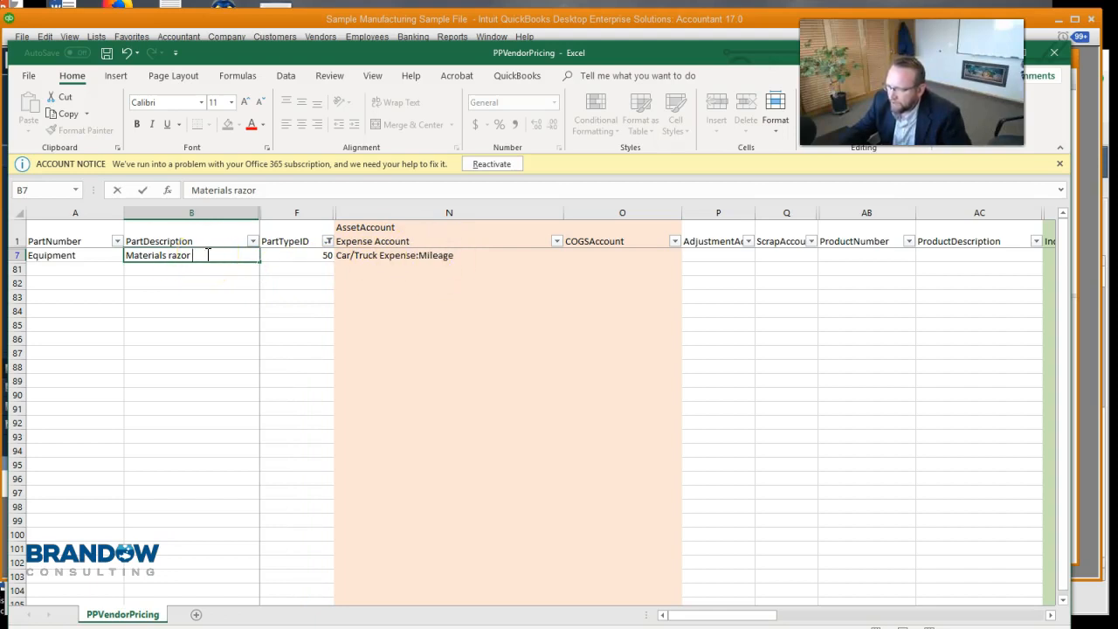
pyautogui.moveTo(206, 254); pyautogui.dragTo(112, 256)
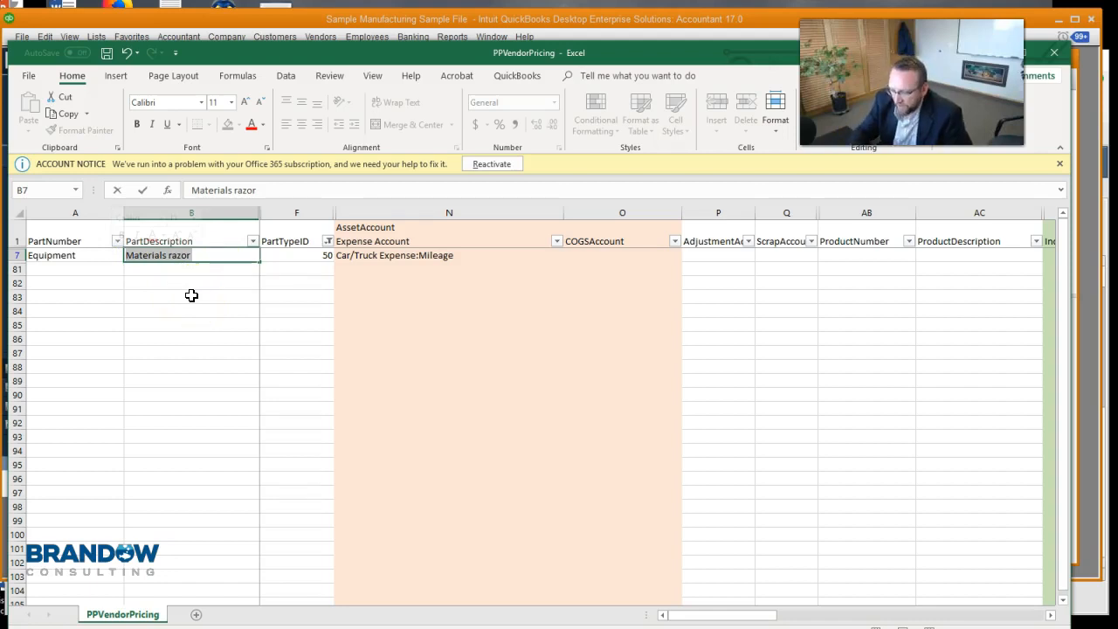
pyautogui.write('Ve')
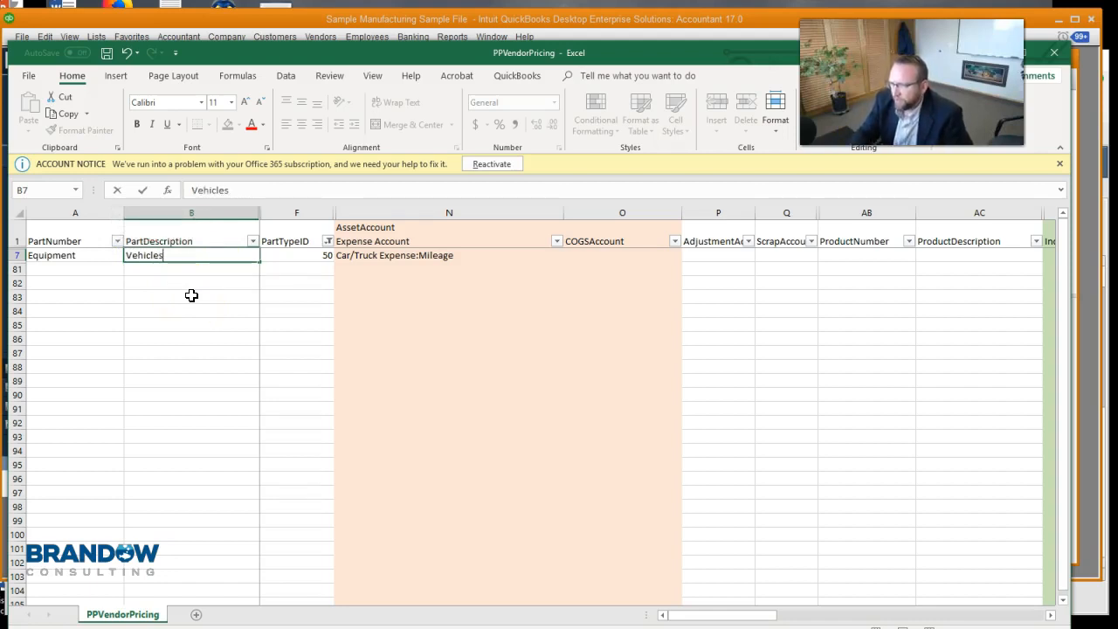
pyautogui.write('hicles')
pyautogui.click(191, 296)
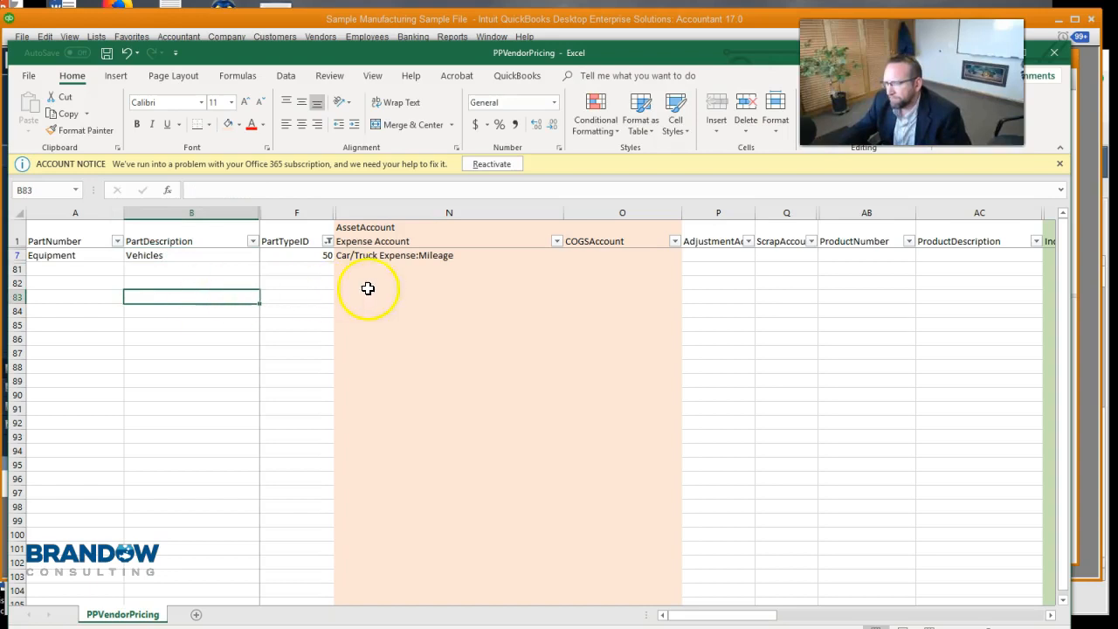
# Step: Shorten the Equipment part's account in column N to Car/Truck Expense
pyautogui.doubleClick(464, 254)
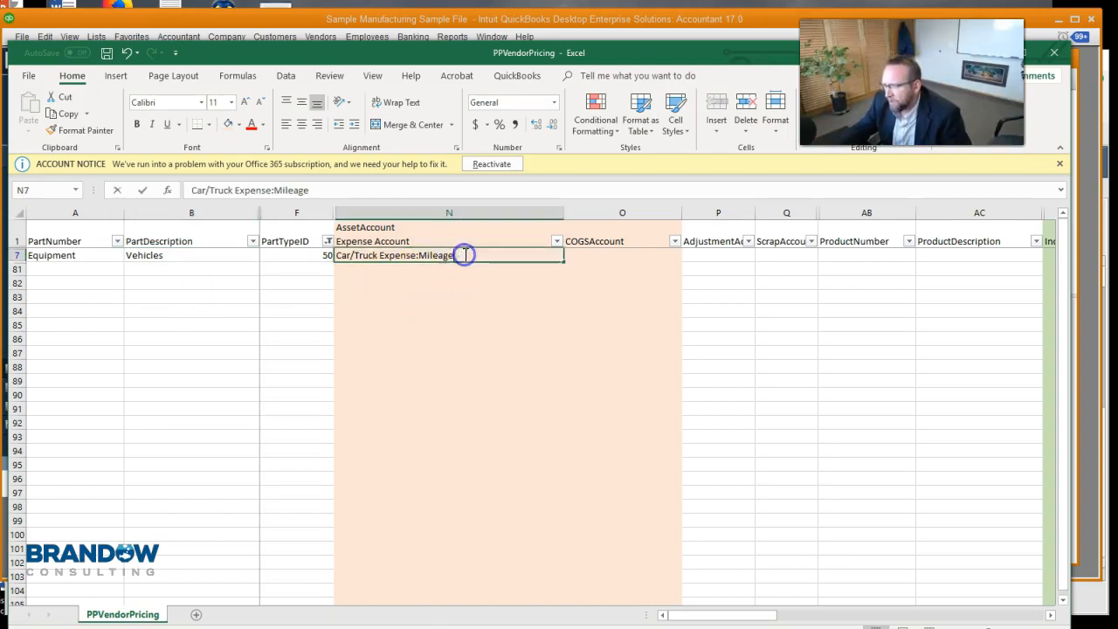
pyautogui.moveTo(464, 255); pyautogui.dragTo(420, 251)
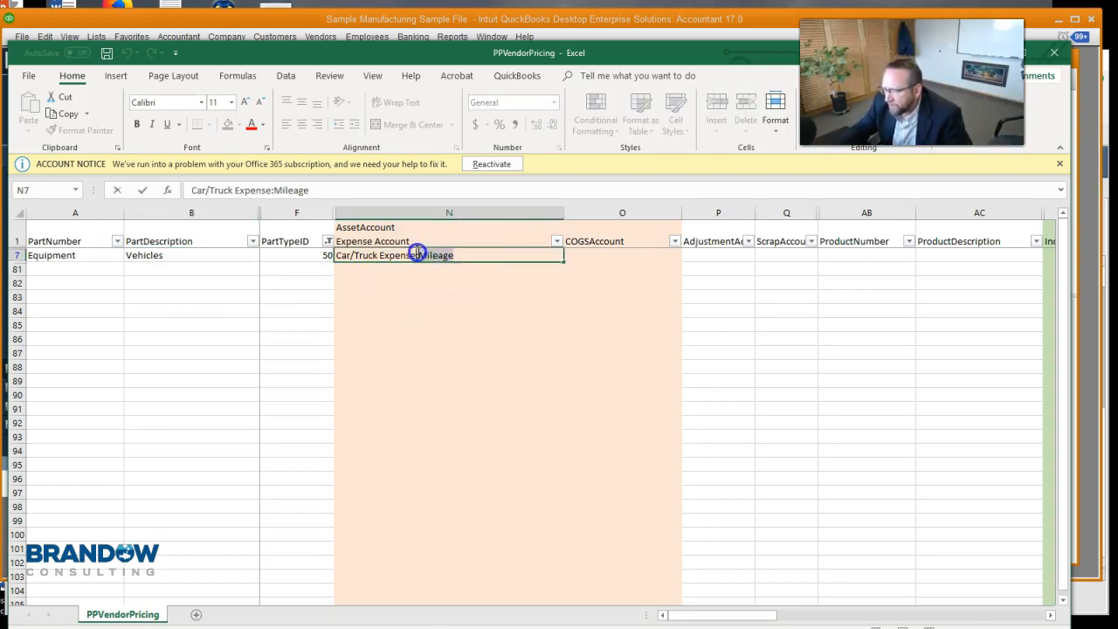
pyautogui.press('BackSpace')
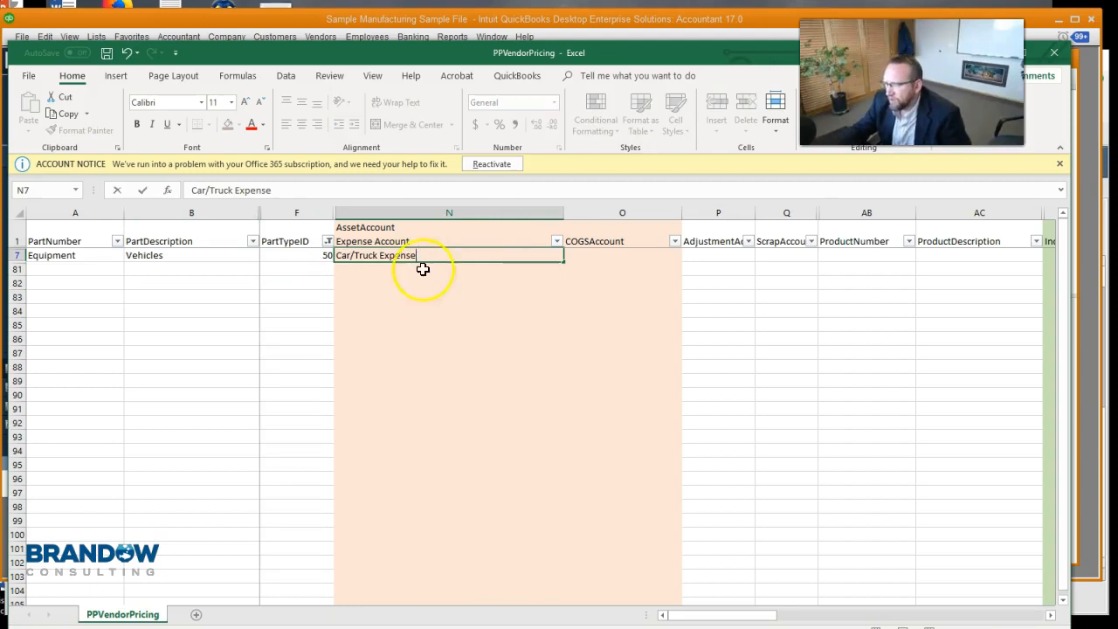
pyautogui.click(438, 281)
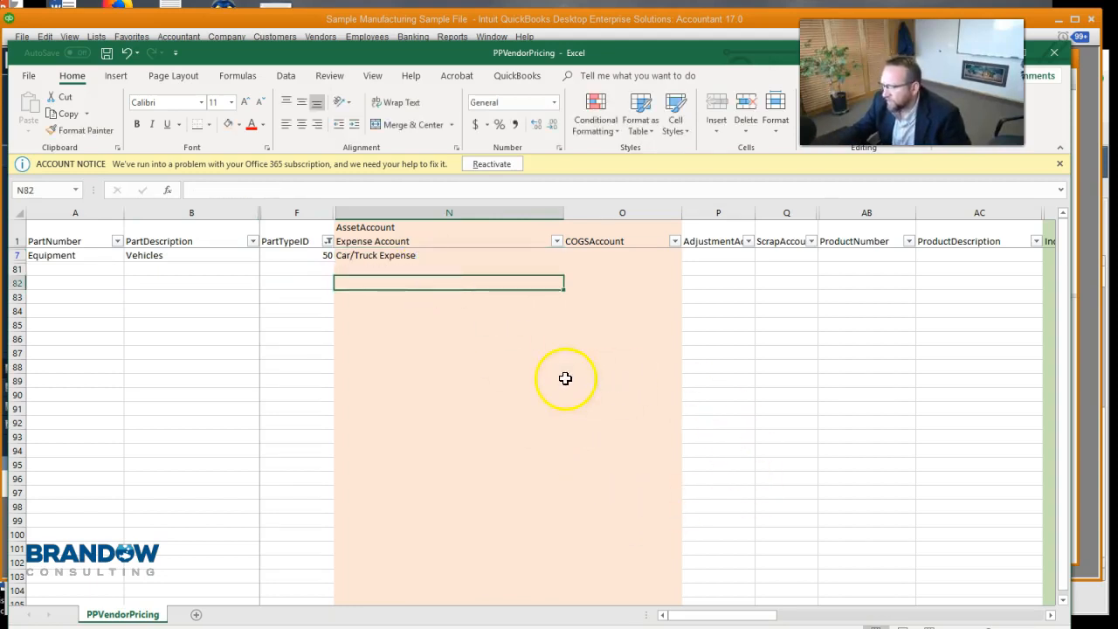
# Step: Check the vehicle asset account's name in QuickBooks, and set the Equipment part's column N account in Excel to Automobile & Trucks
pyautogui.click(380, 20)
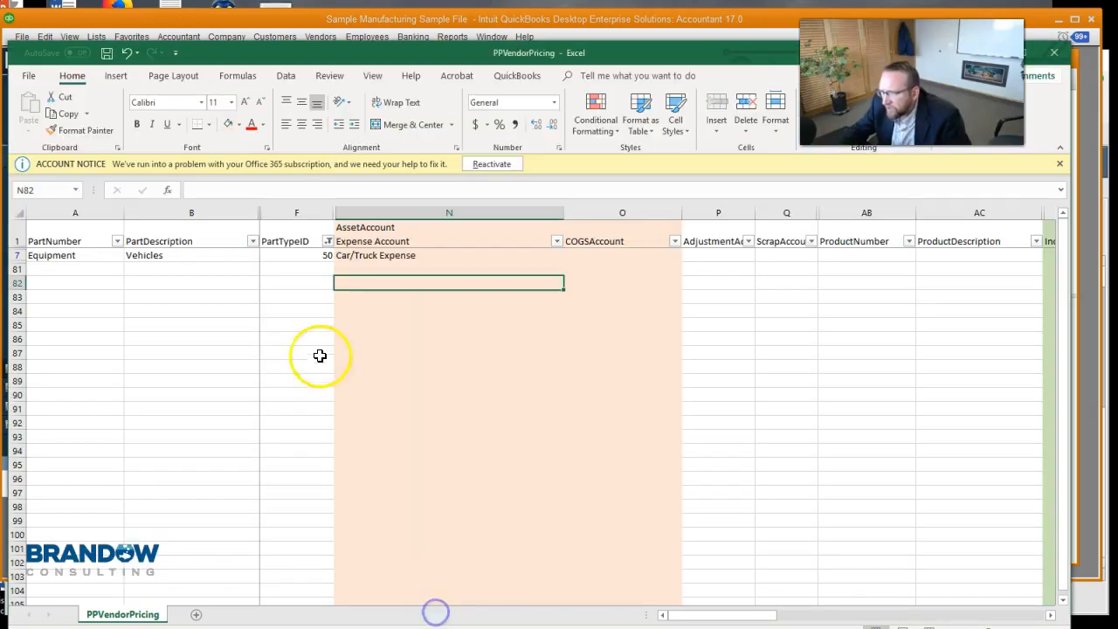
pyautogui.click(434, 615)
pyautogui.click(417, 254)
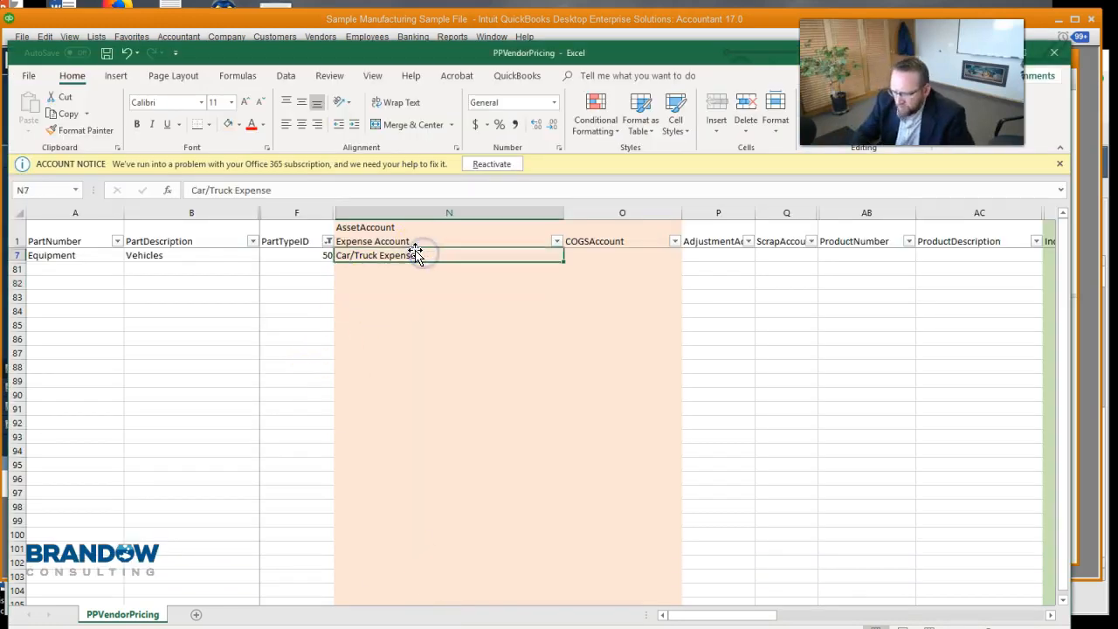
pyautogui.write('Automobile & Trucks')
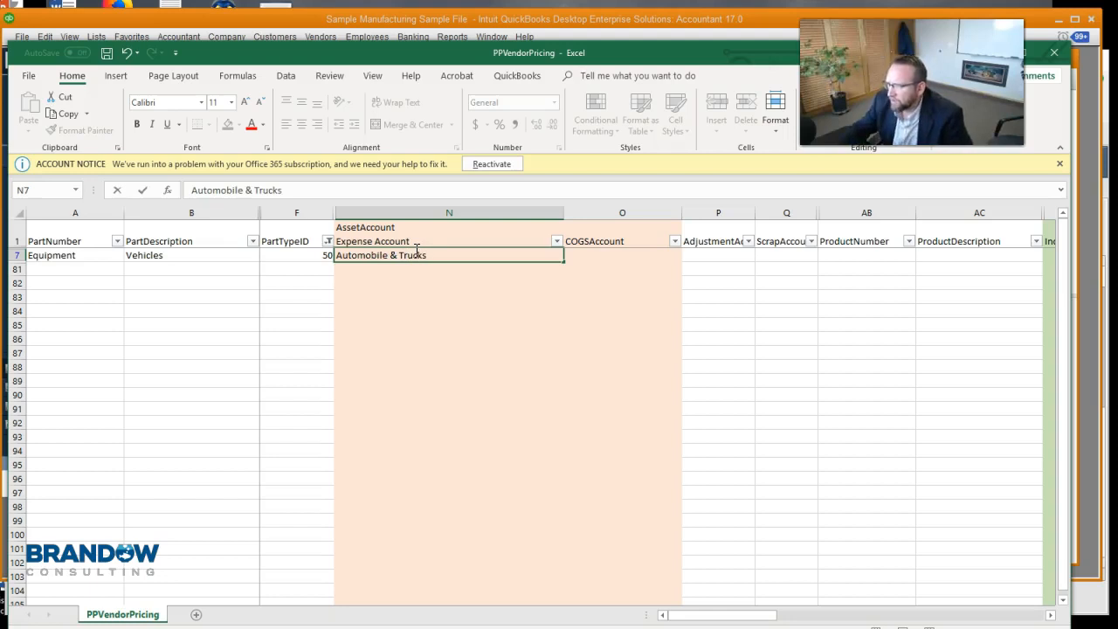
pyautogui.click(443, 309)
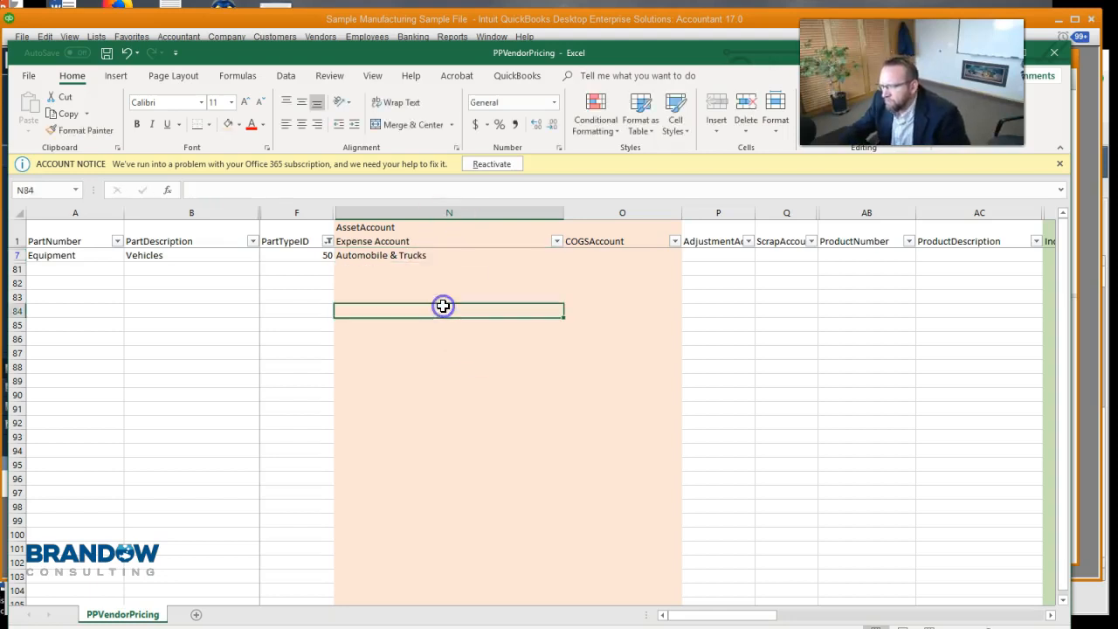
# Step: Correct the Equipment part's column N account to Automobiles & Trucks to match QuickBooks, and select its COGSAccount cell
pyautogui.moveTo(409, 61); pyautogui.dragTo(432, 230)
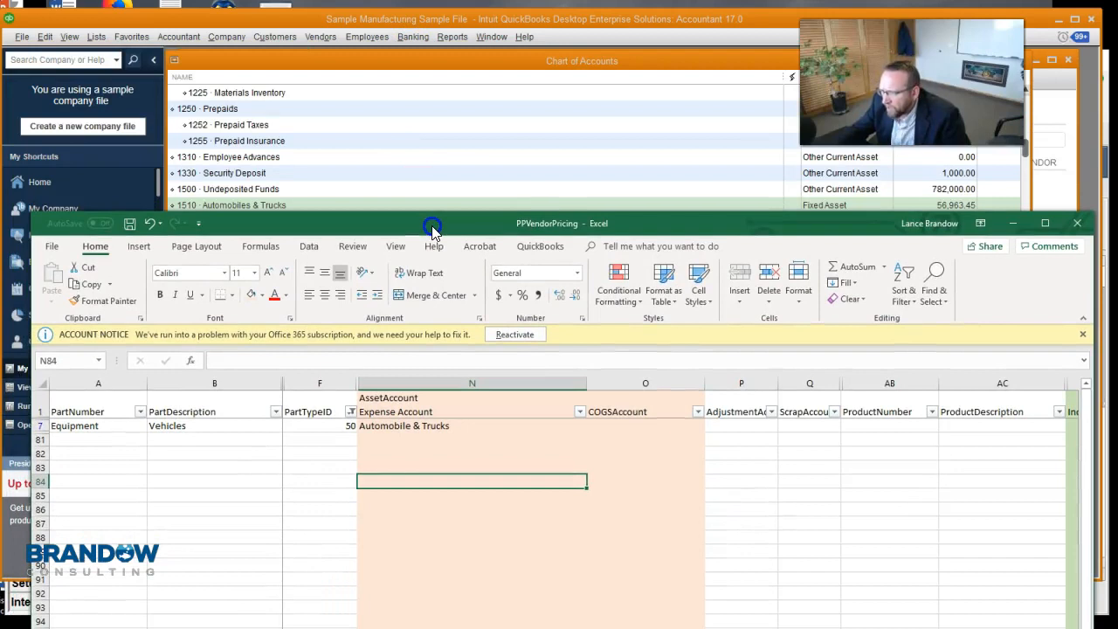
pyautogui.doubleClick(413, 426)
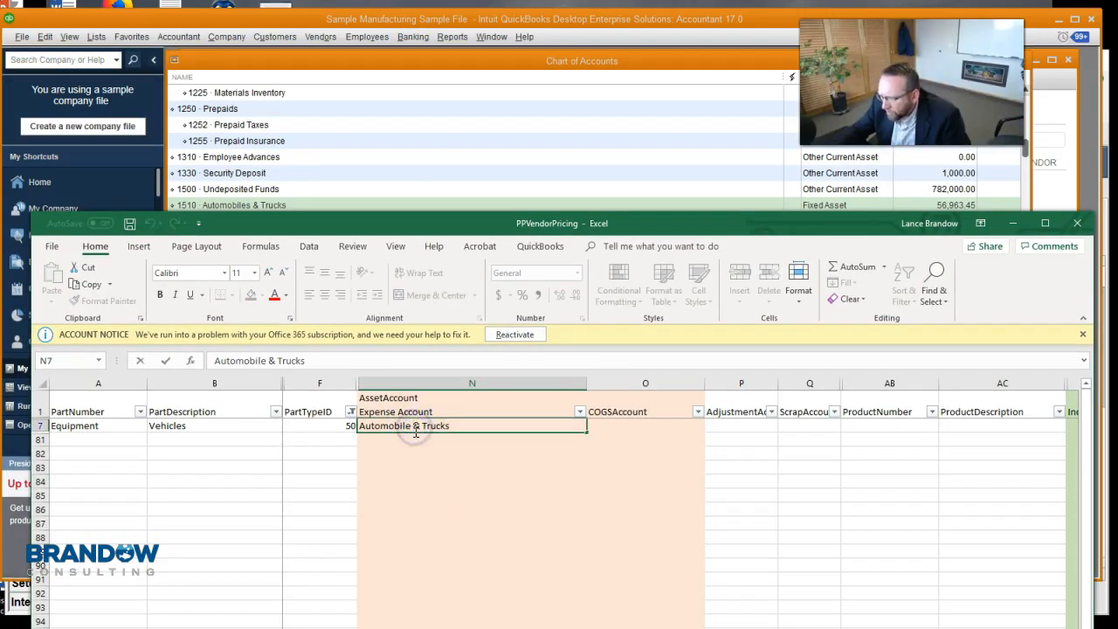
pyautogui.write('s')
pyautogui.click(431, 487)
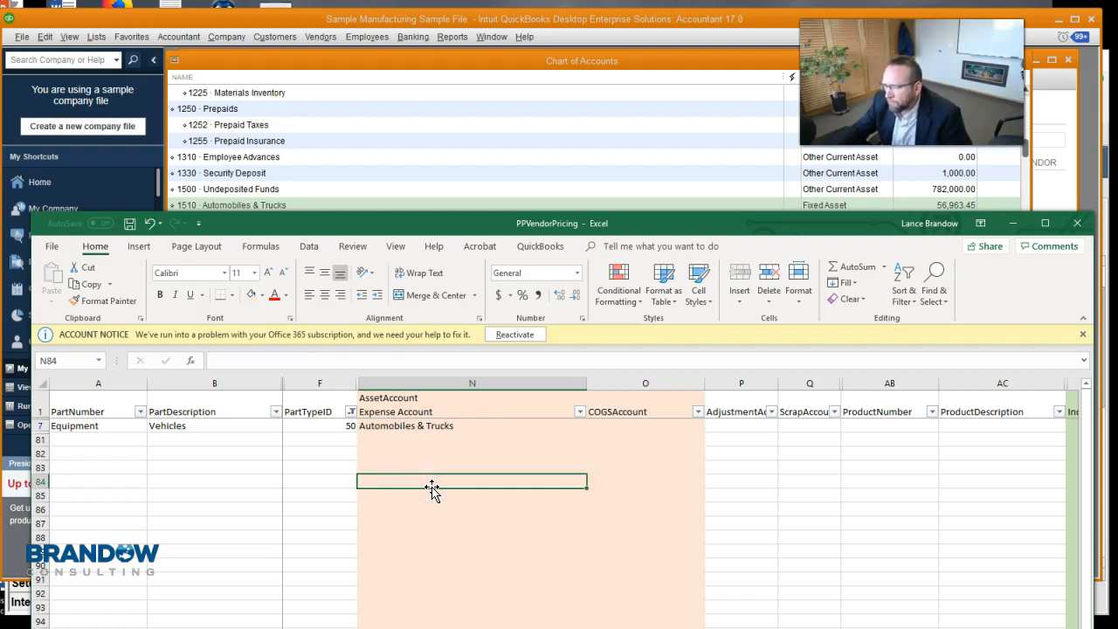
pyautogui.click(623, 425)
pyautogui.click(633, 428)
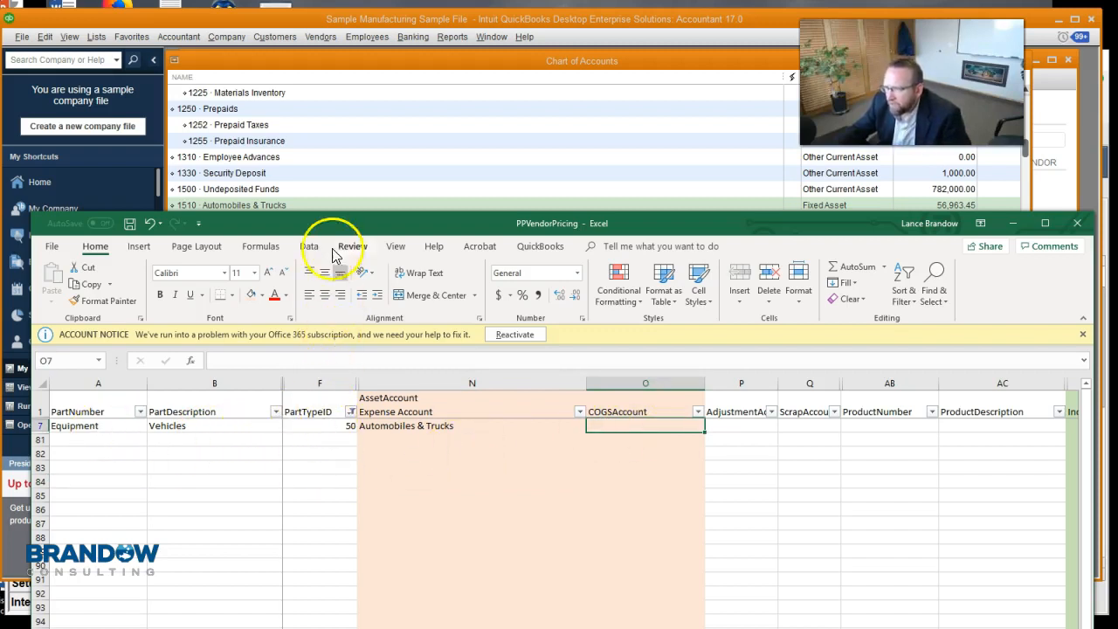
# Step: Switch to Fishbowl and start an export of type Part Product And Vendor Pricing, narrowing the export types with "part"
pyautogui.moveTo(332, 230); pyautogui.dragTo(316, 43)
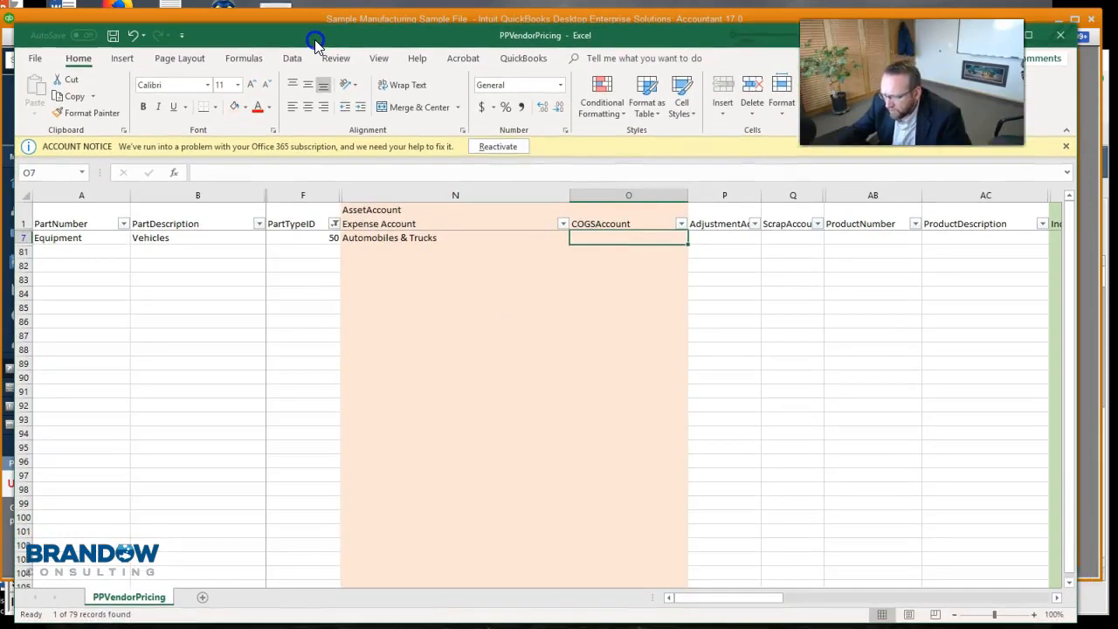
pyautogui.hotkey('alt', 'Tab')
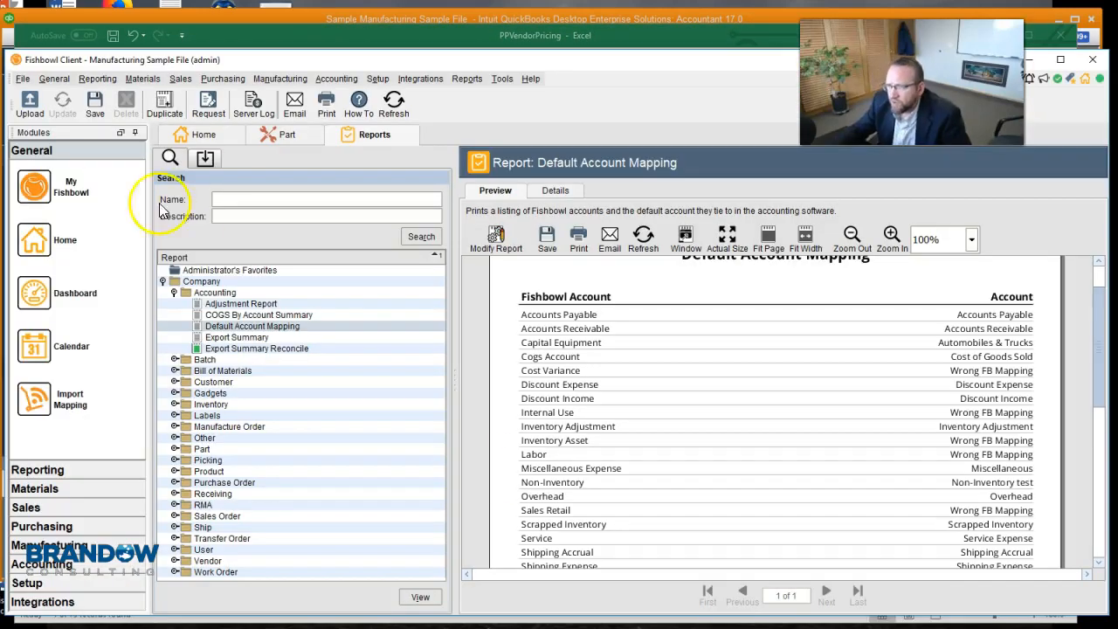
pyautogui.click(21, 79)
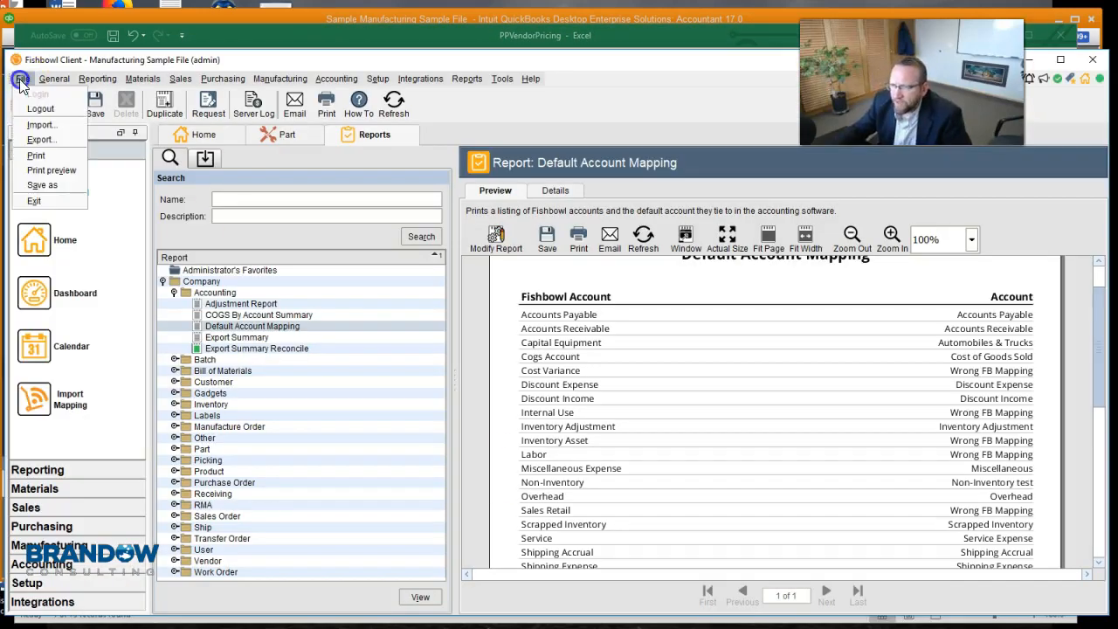
pyautogui.click(35, 138)
pyautogui.click(501, 328)
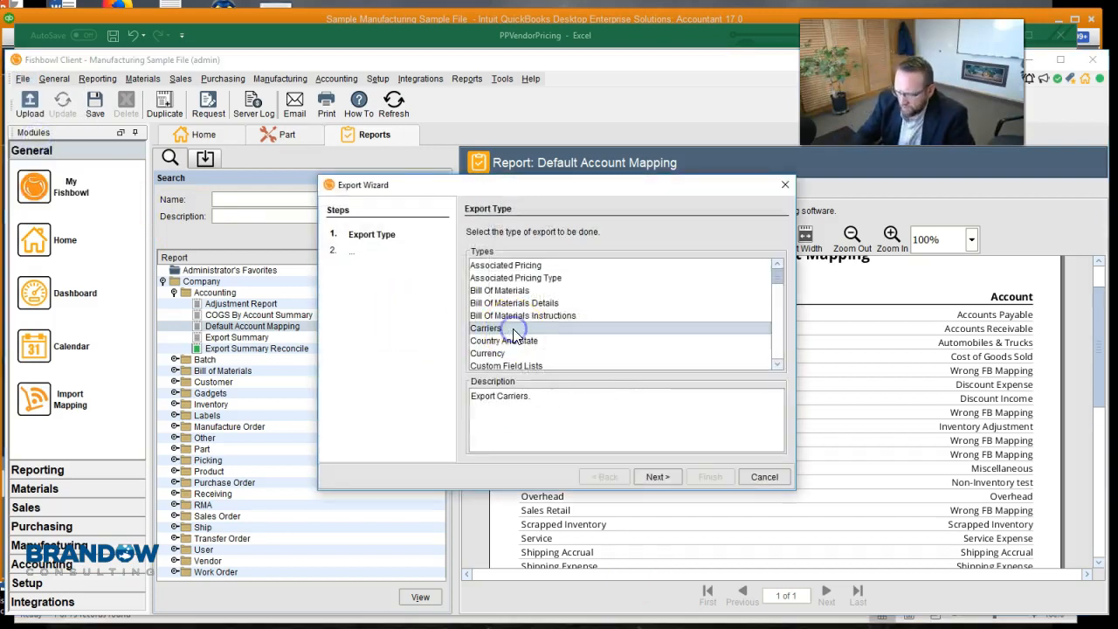
pyautogui.write(';ar')
pyautogui.write('jpart')
pyautogui.press('BackSpace')
pyautogui.press('BackSpace')
pyautogui.press('BackSpace')
pyautogui.press('BackSpace')
pyautogui.press('BackSpace')
pyautogui.write('part')
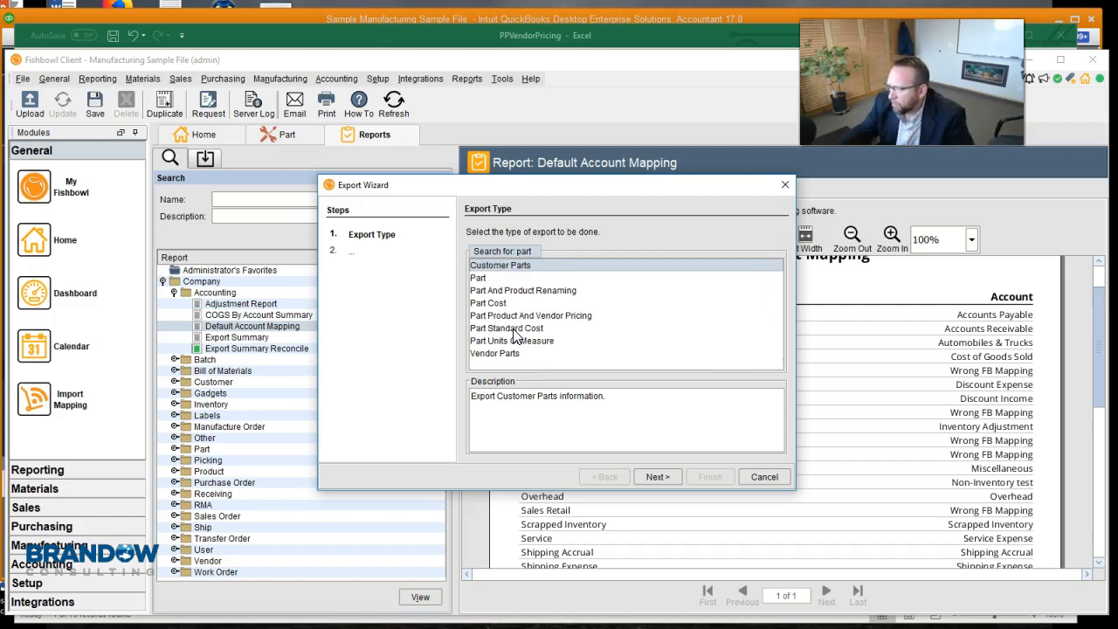
pyautogui.click(530, 316)
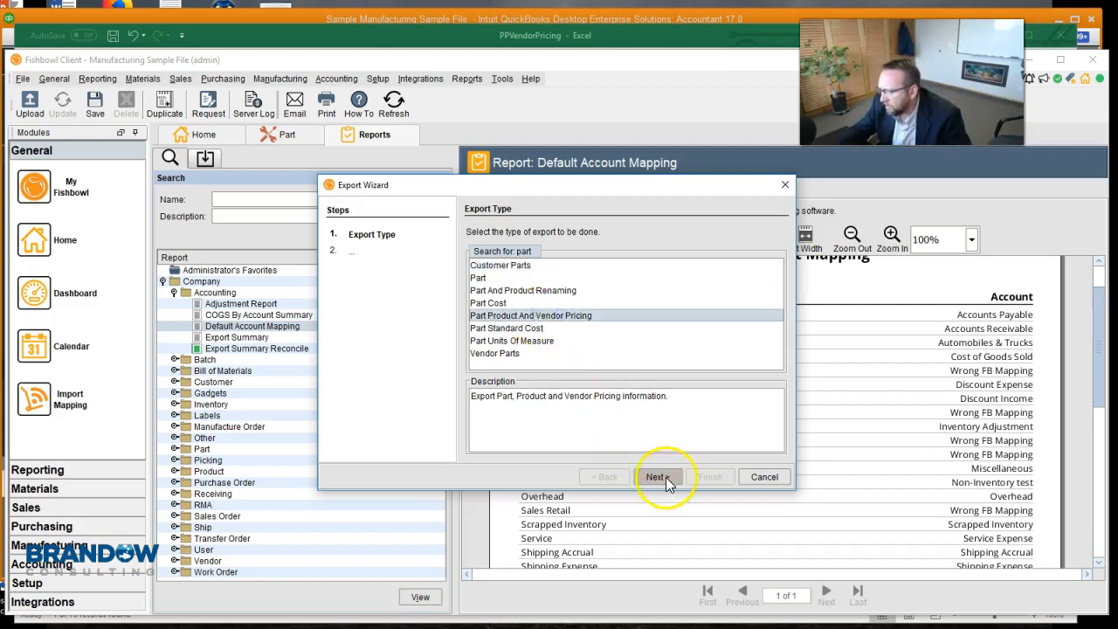
pyautogui.click(657, 477)
# Step: Read the PartTypeID code definitions in the export's preparation instructions, through capital and shipping, and close the wizard
pyautogui.scroll(-10, 642, 358)
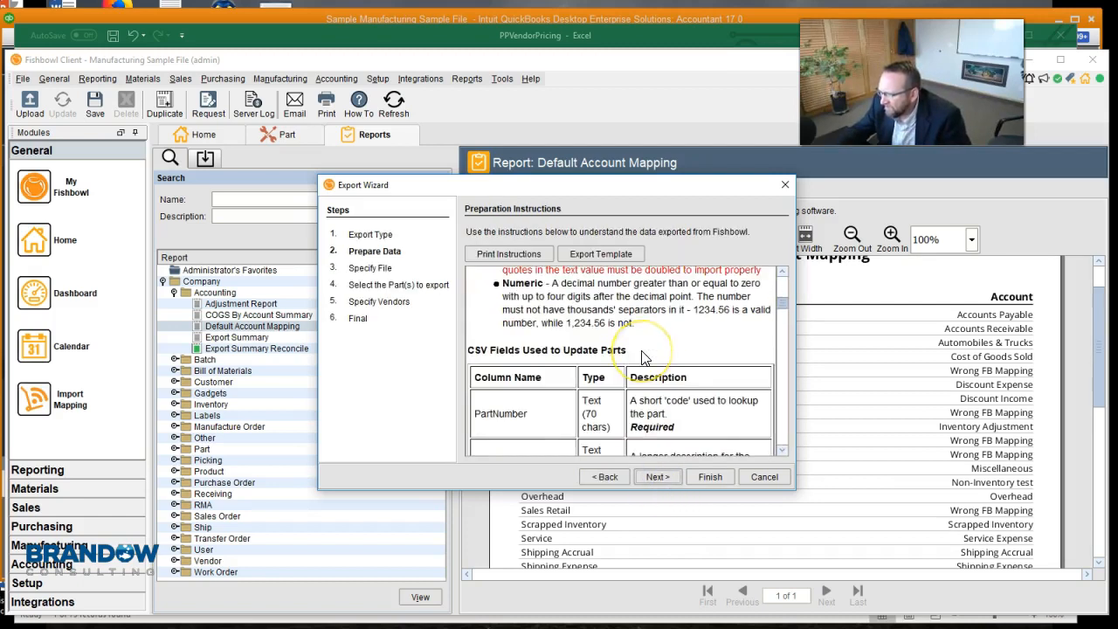
pyautogui.scroll(-3, 642, 358)
pyautogui.scroll(-6, 642, 358)
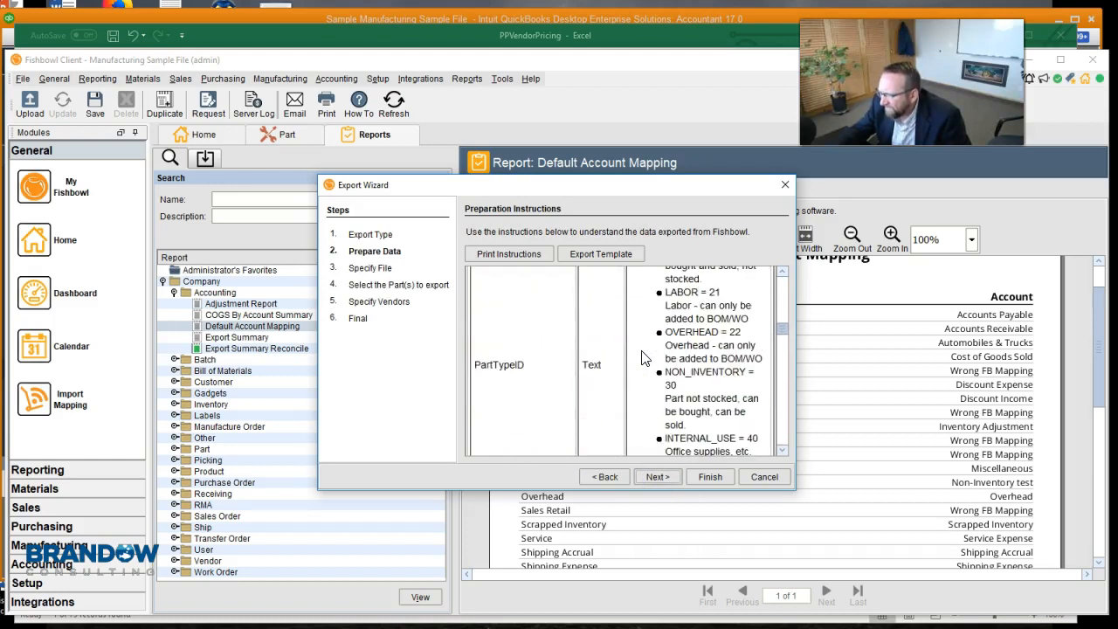
pyautogui.scroll(-4, 642, 359)
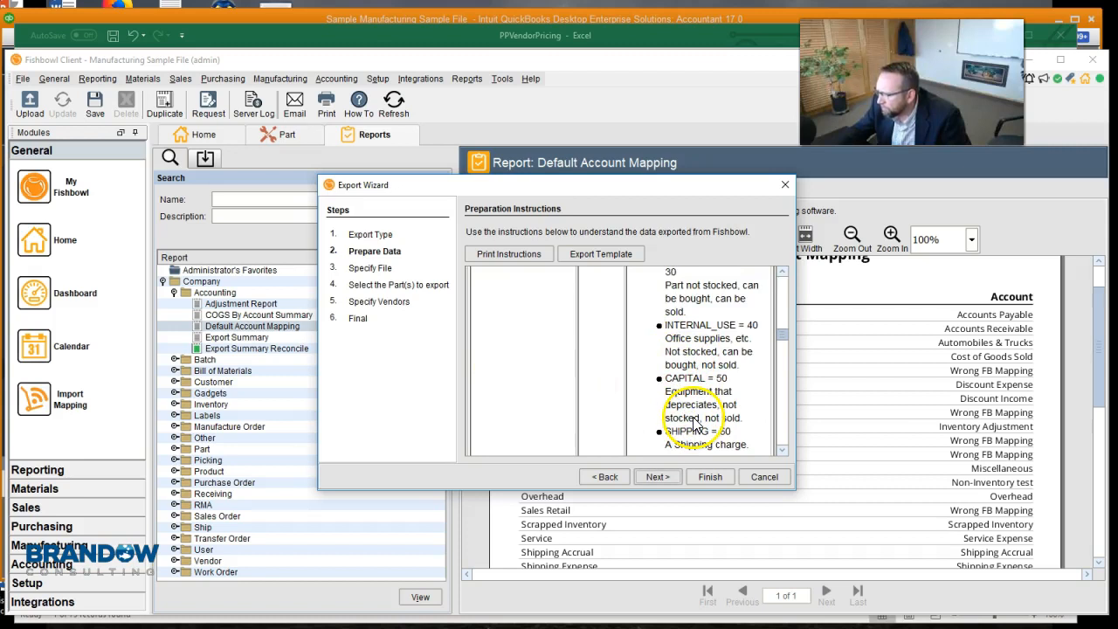
pyautogui.click(785, 186)
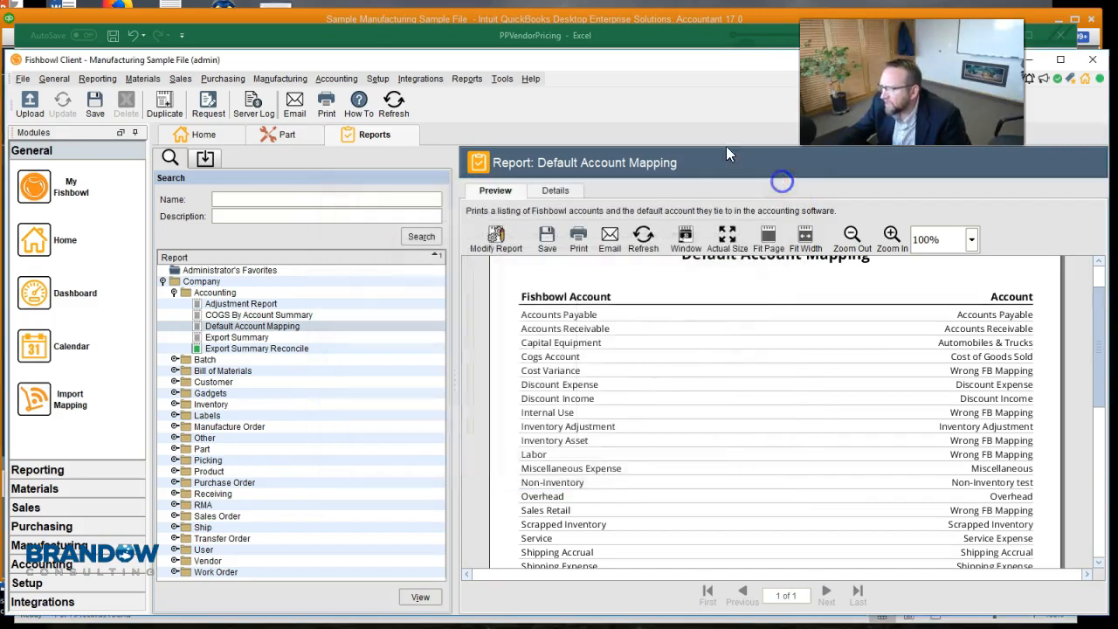
# Step: Switch to the PPVendorPricing workbook in Excel, filter PartTypeID to 60 only, and select the visible Expense Account cells
pyautogui.click(647, 45)
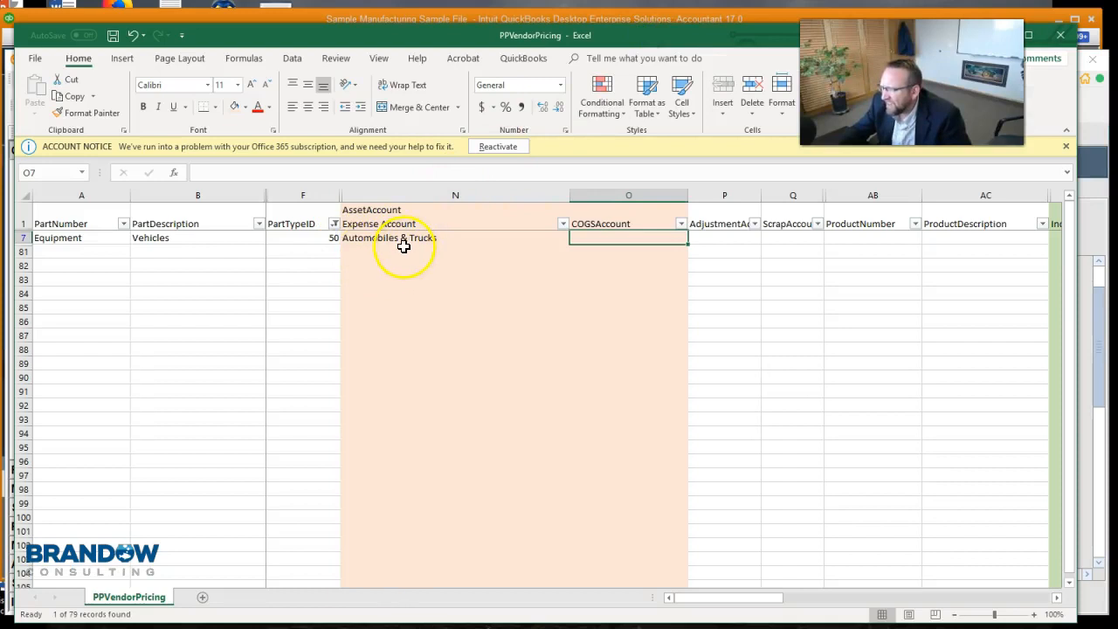
pyautogui.click(334, 224)
pyautogui.click(194, 447)
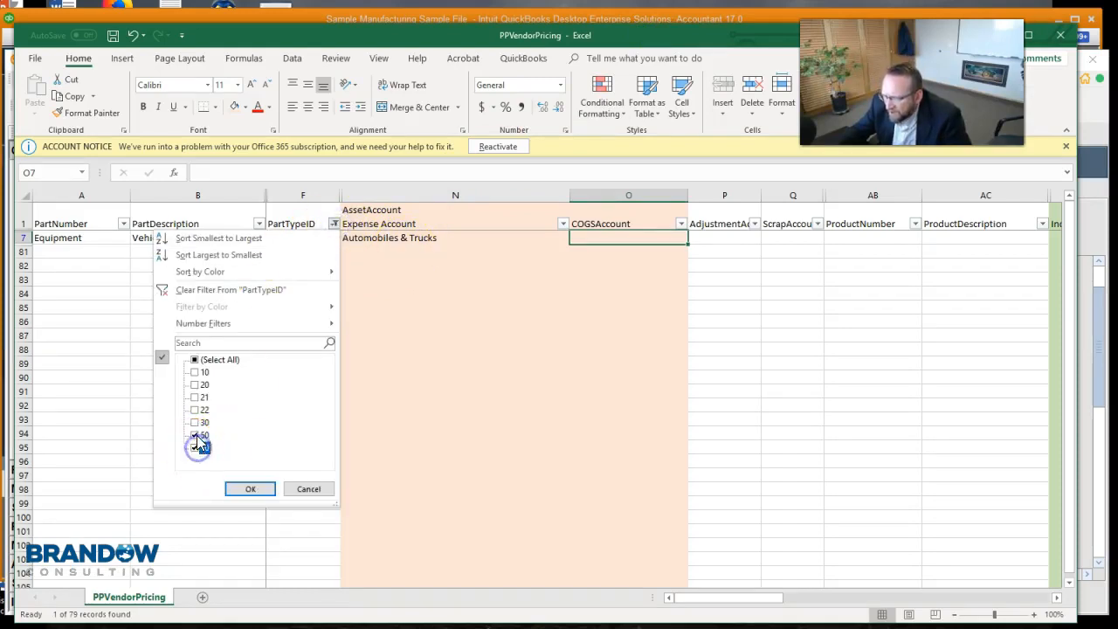
pyautogui.click(195, 435)
pyautogui.click(253, 488)
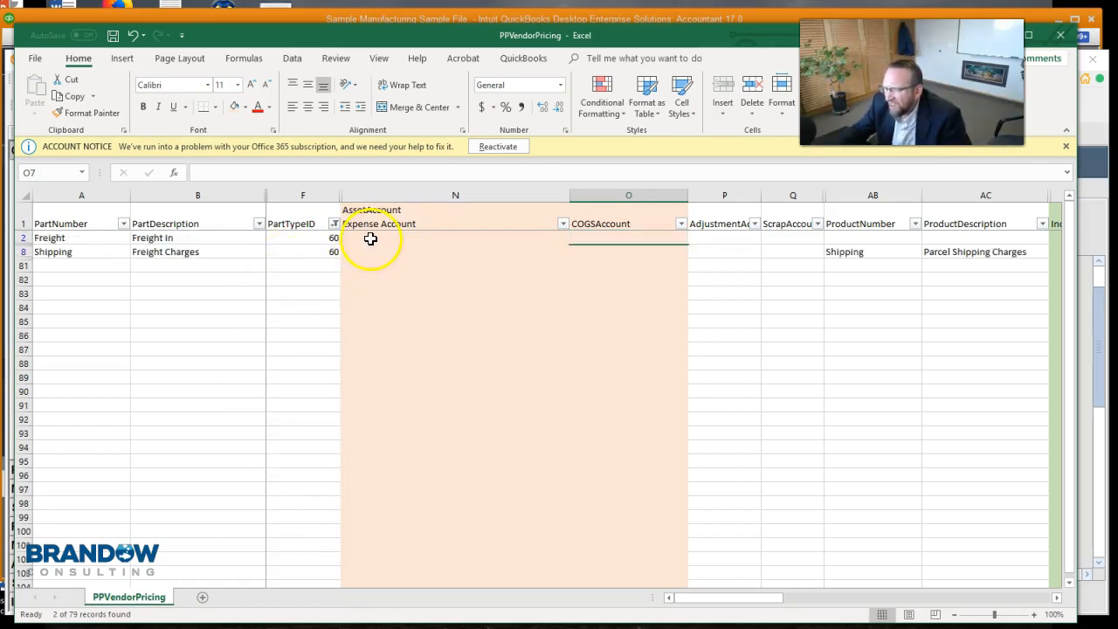
pyautogui.moveTo(371, 236); pyautogui.dragTo(369, 251)
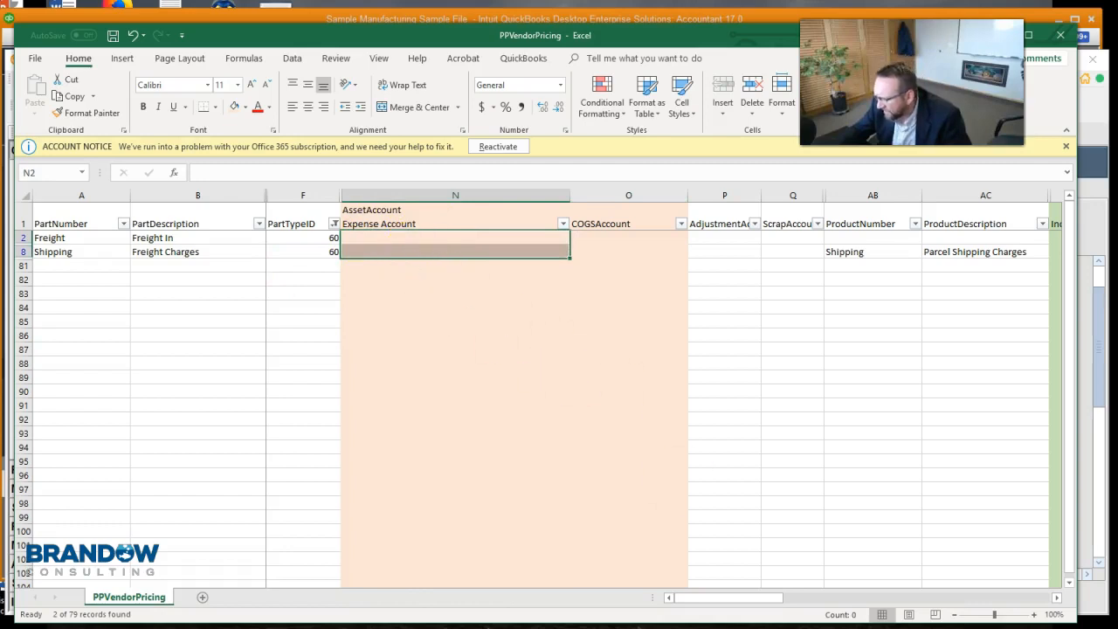
# Step: Switch to Fishbowl and examine the shipping entries in the Default Account Mapping report
pyautogui.hotkey('alt', 'Tab')
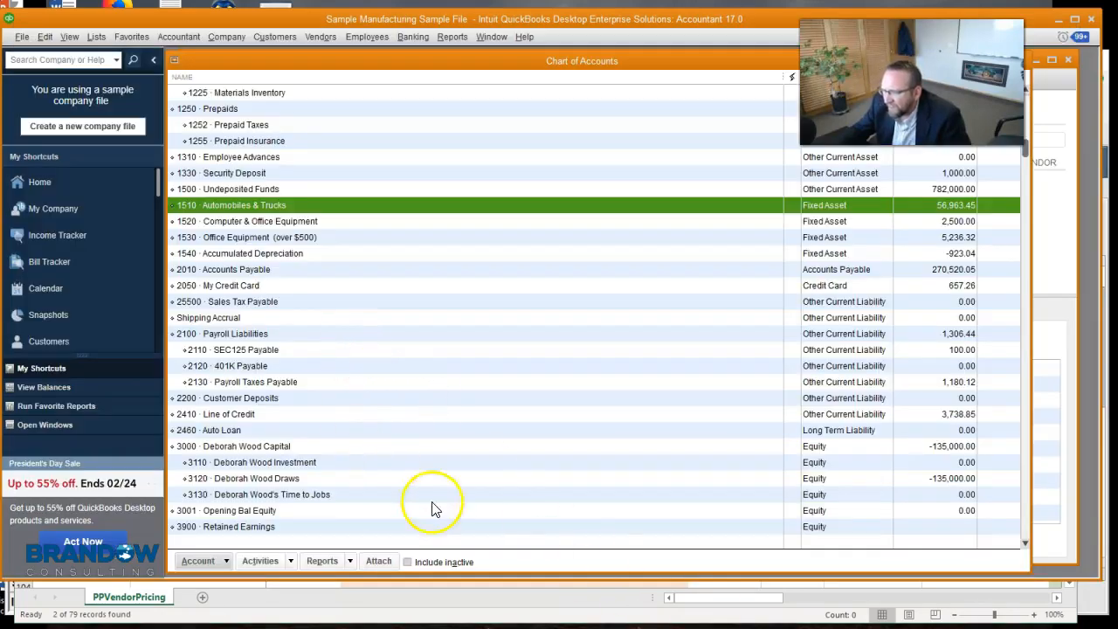
pyautogui.hotkey('alt', 'Tab')
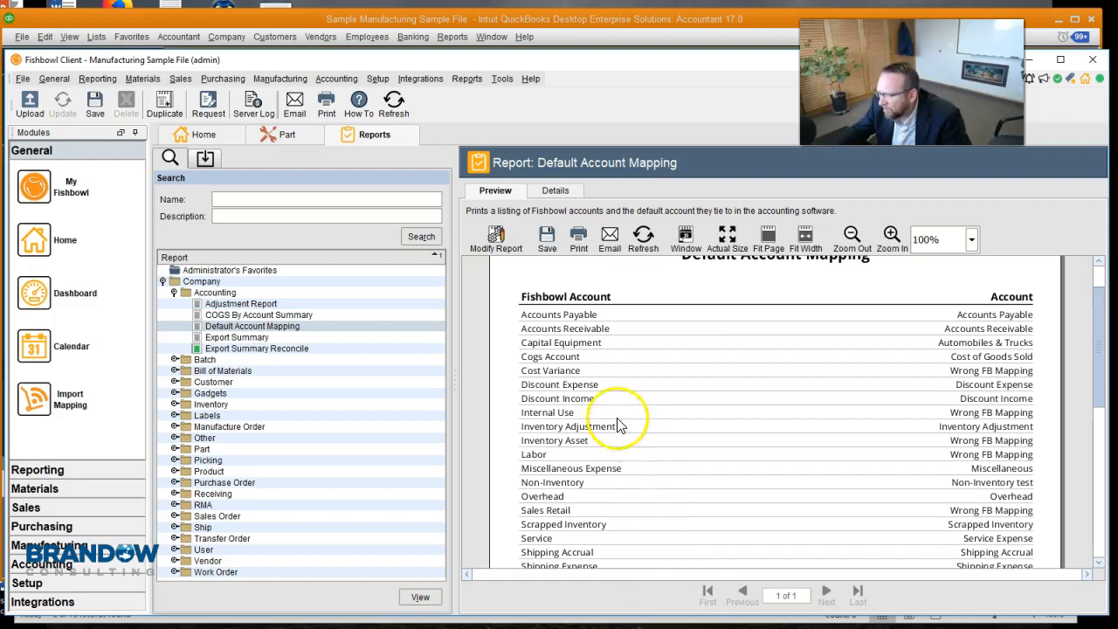
pyautogui.scroll(-2, 614, 414)
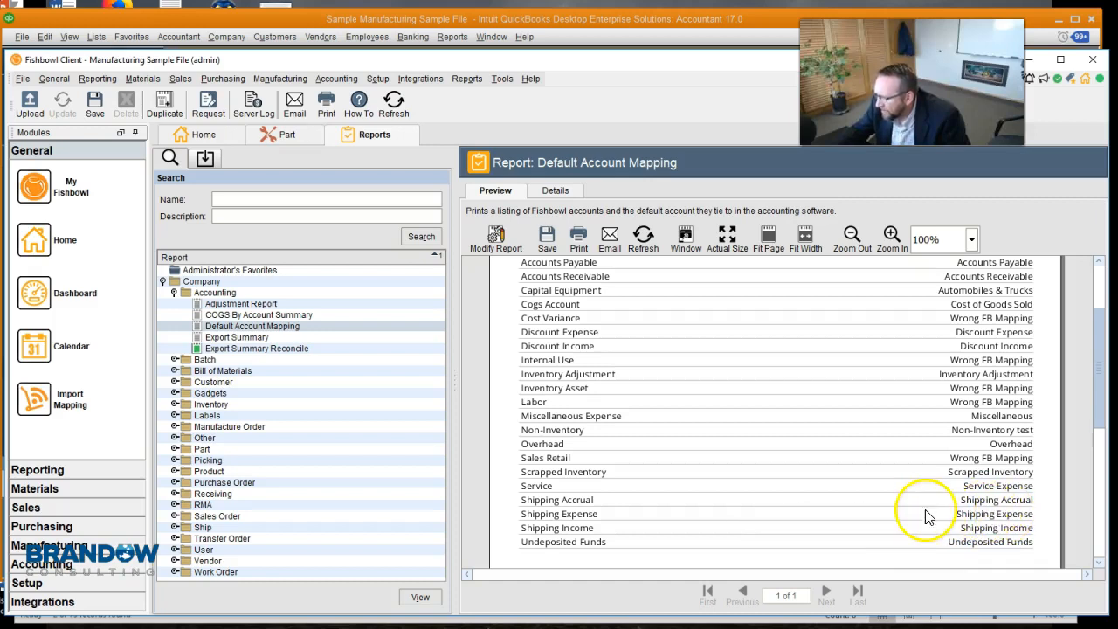
# Step: Search the parts by the type Shipping and open the account settings of the Shipping part
pyautogui.click(276, 136)
pyautogui.click(431, 219)
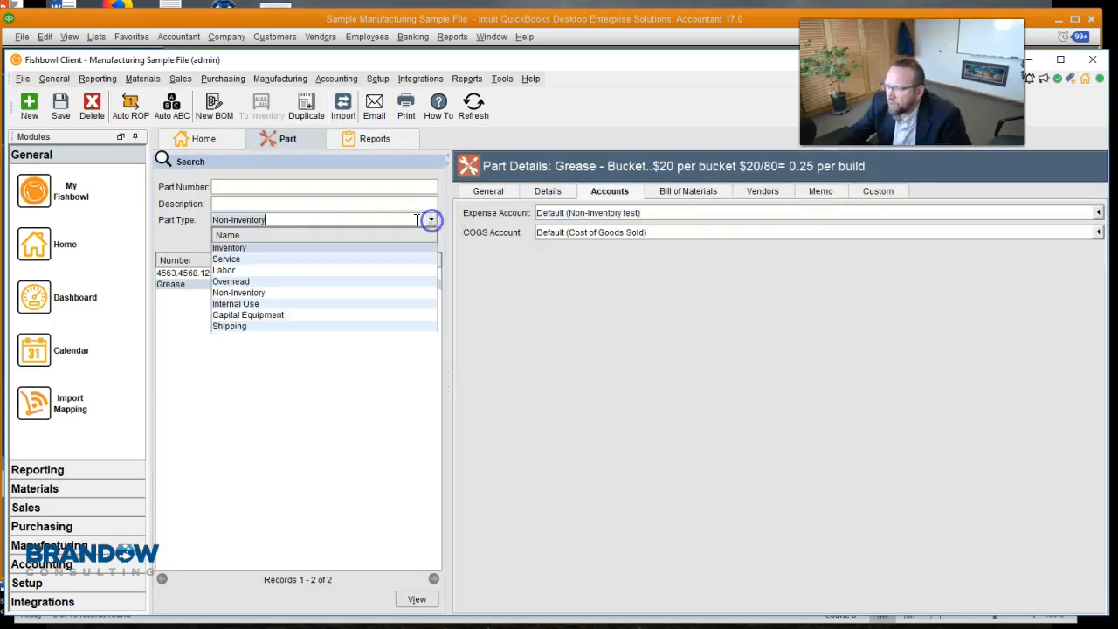
pyautogui.click(248, 326)
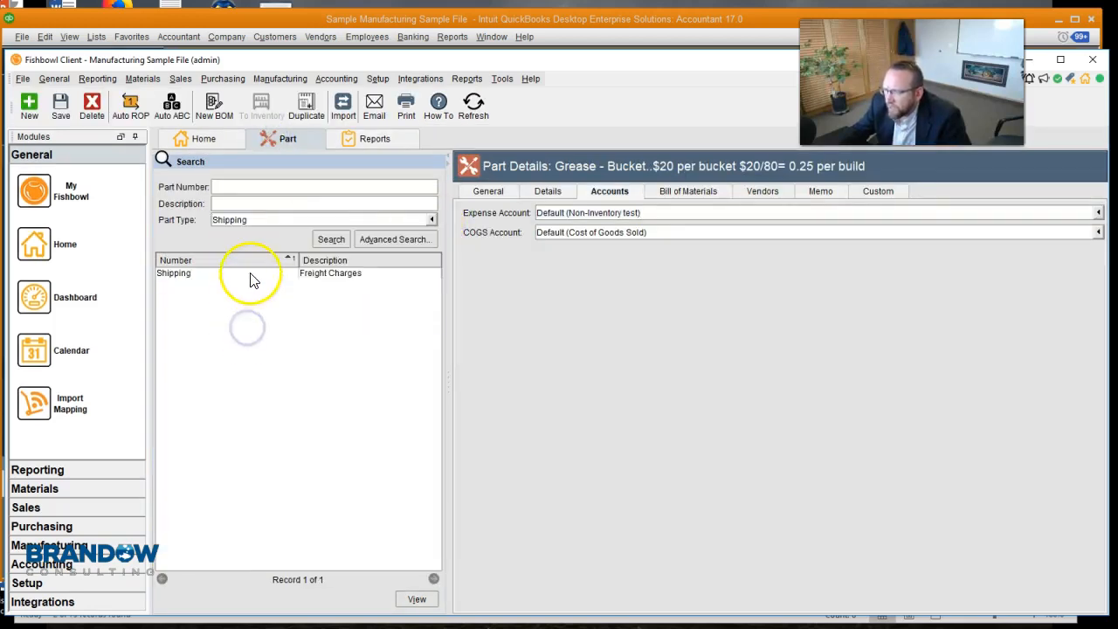
pyautogui.click(249, 273)
# Step: Examine the Shipping part's accrual account, including its available choices and its field description
pyautogui.click(643, 251)
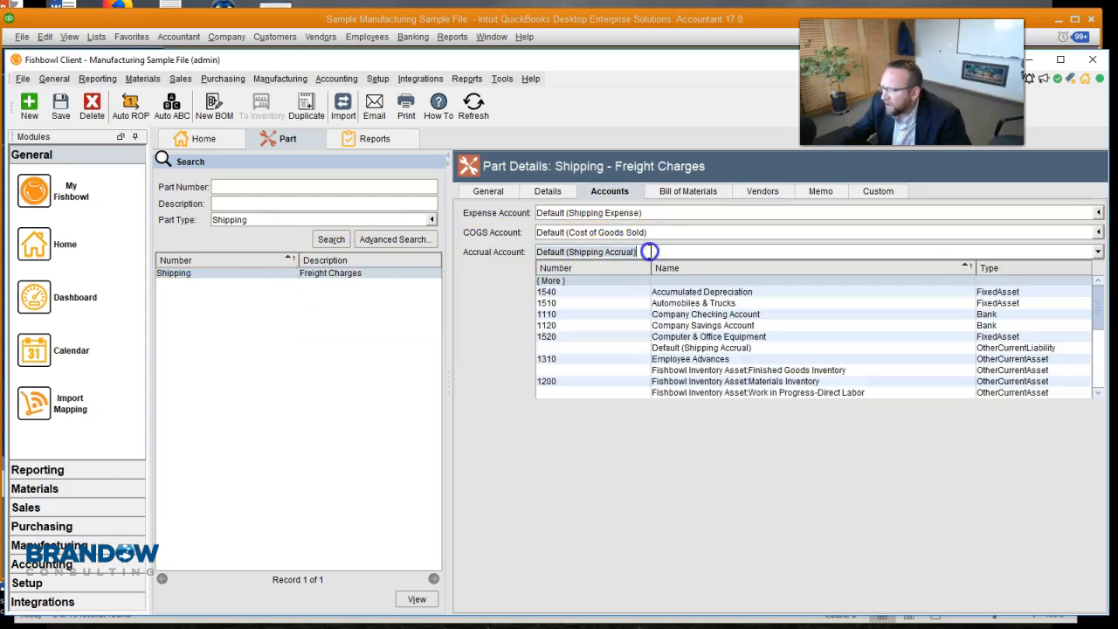
pyautogui.click(649, 251)
pyautogui.moveTo(649, 252); pyautogui.dragTo(519, 252)
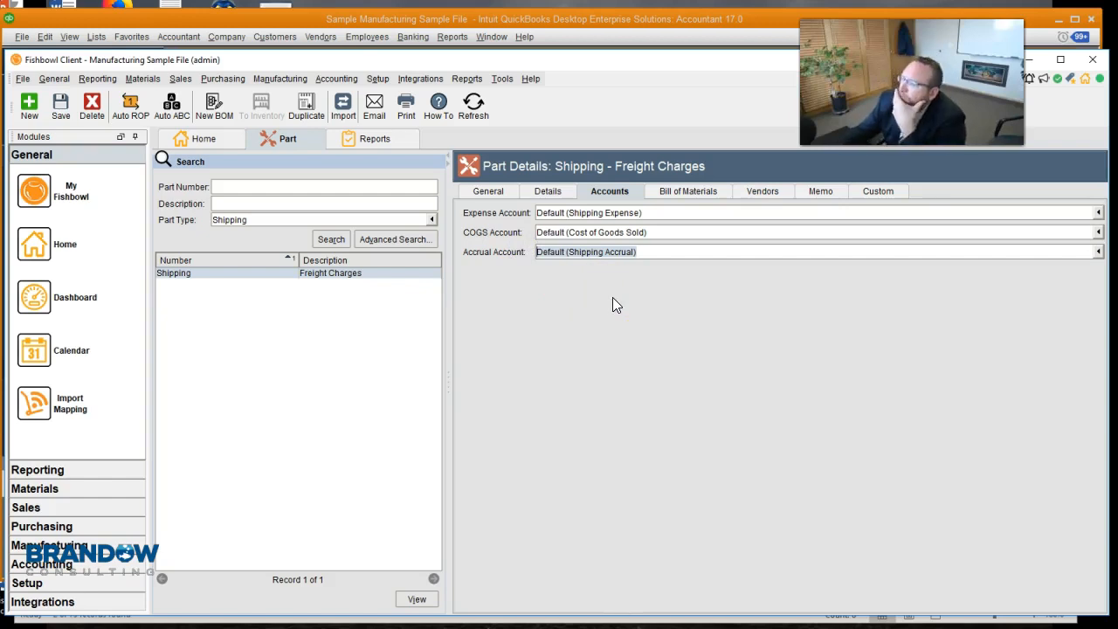
pyautogui.click(650, 299)
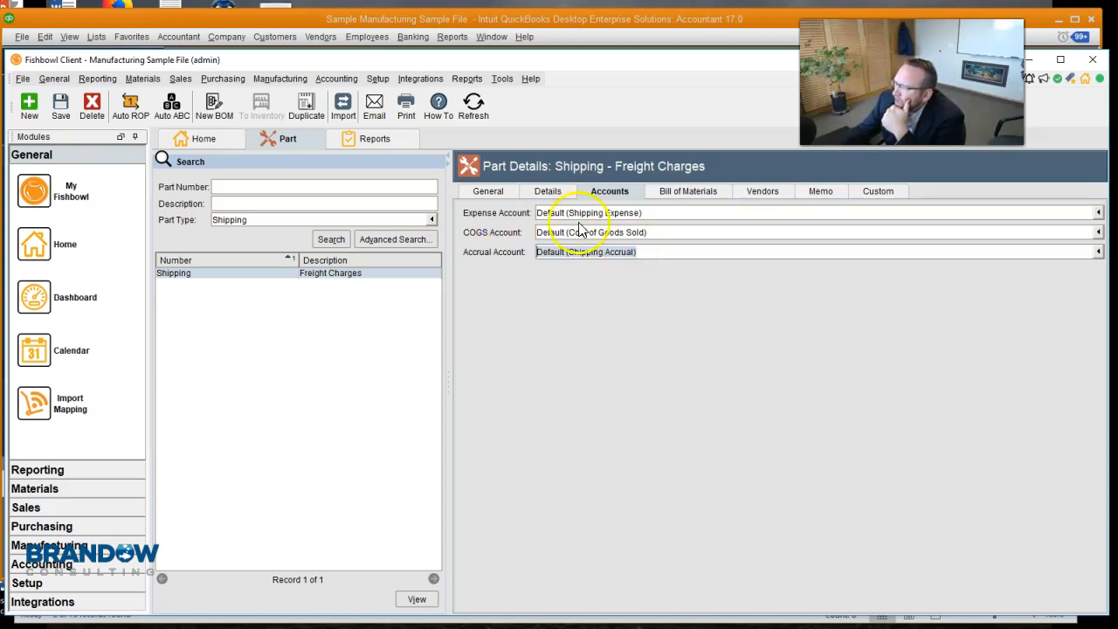
pyautogui.moveTo(614, 256)
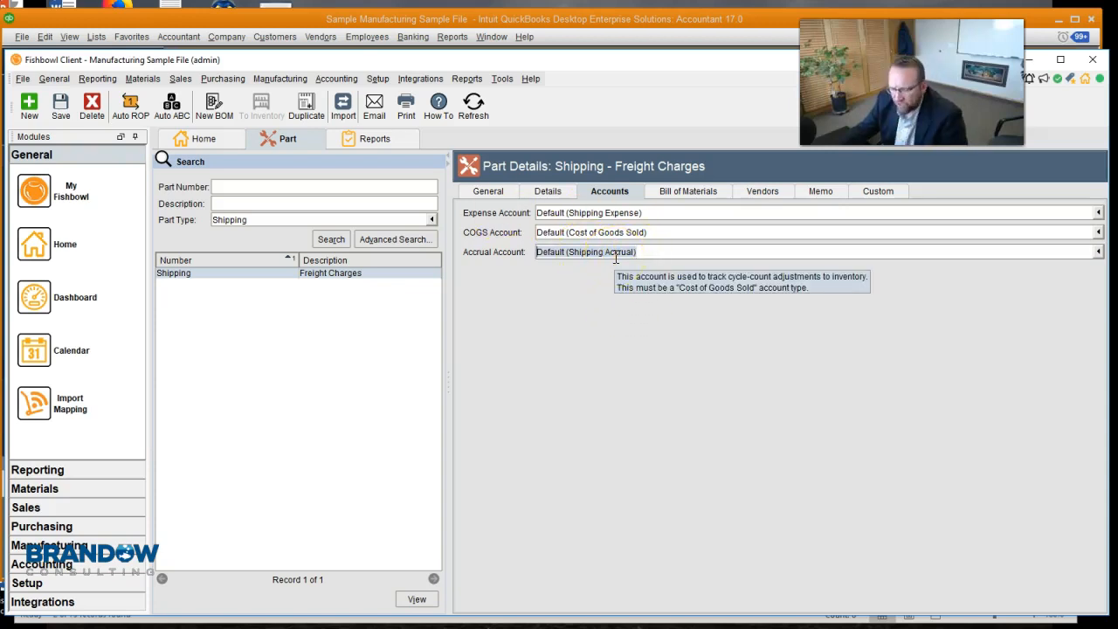
# Step: Examine the account choices for the Shipping part's expense and COGS accounts
pyautogui.click(661, 212)
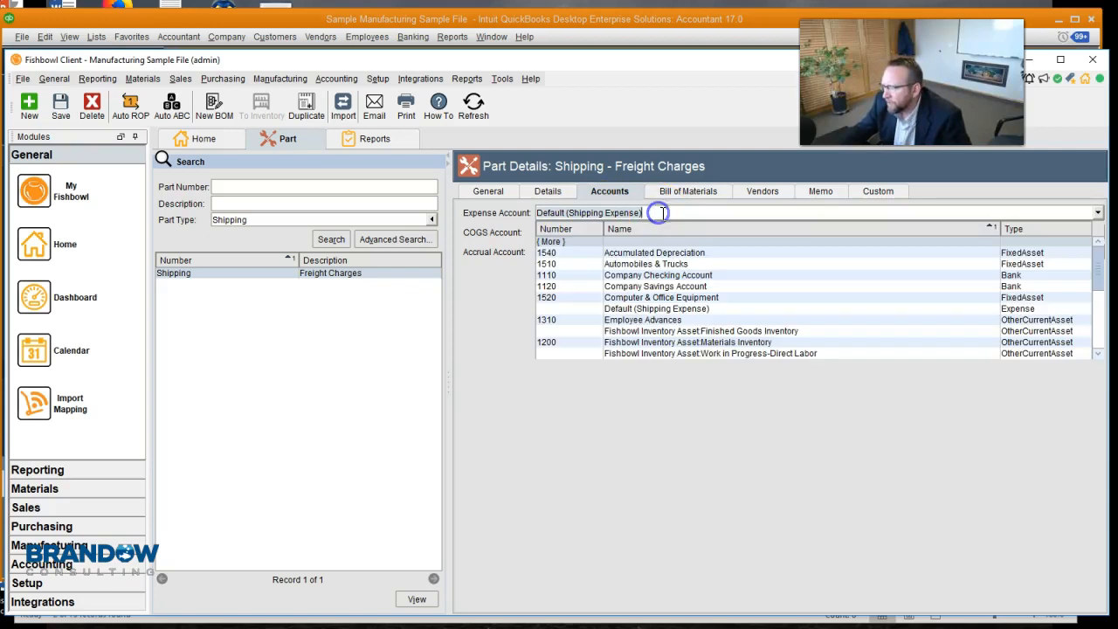
pyautogui.click(479, 320)
pyautogui.click(664, 230)
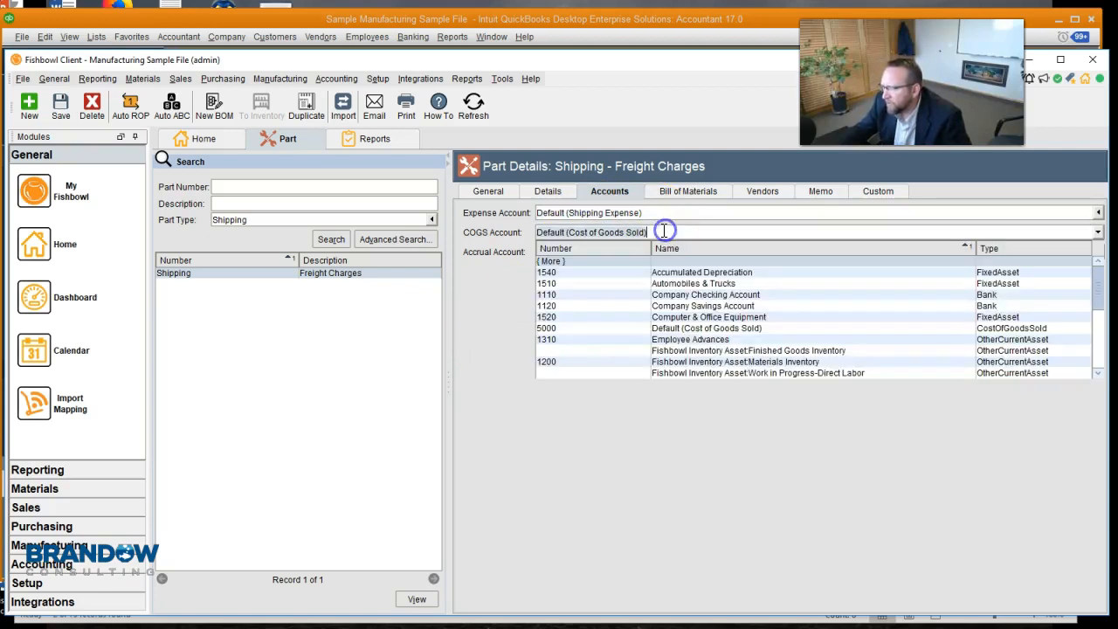
pyautogui.moveTo(664, 231)
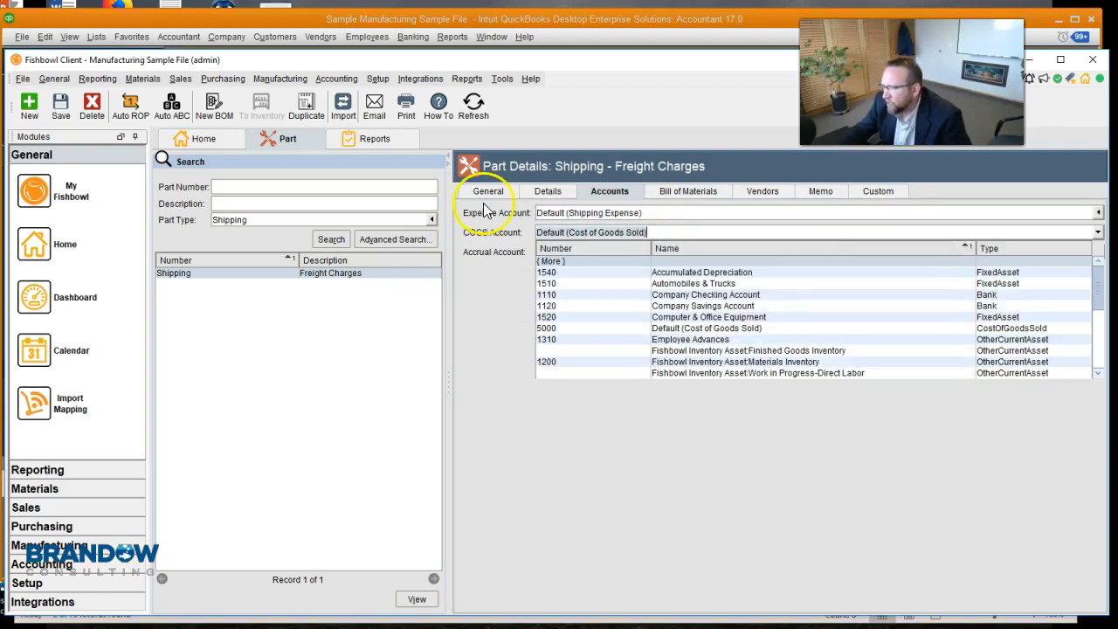
# Step: Check the Shipping part's details and general information, and review its accrual account choices again
pyautogui.click(543, 192)
pyautogui.click(537, 248)
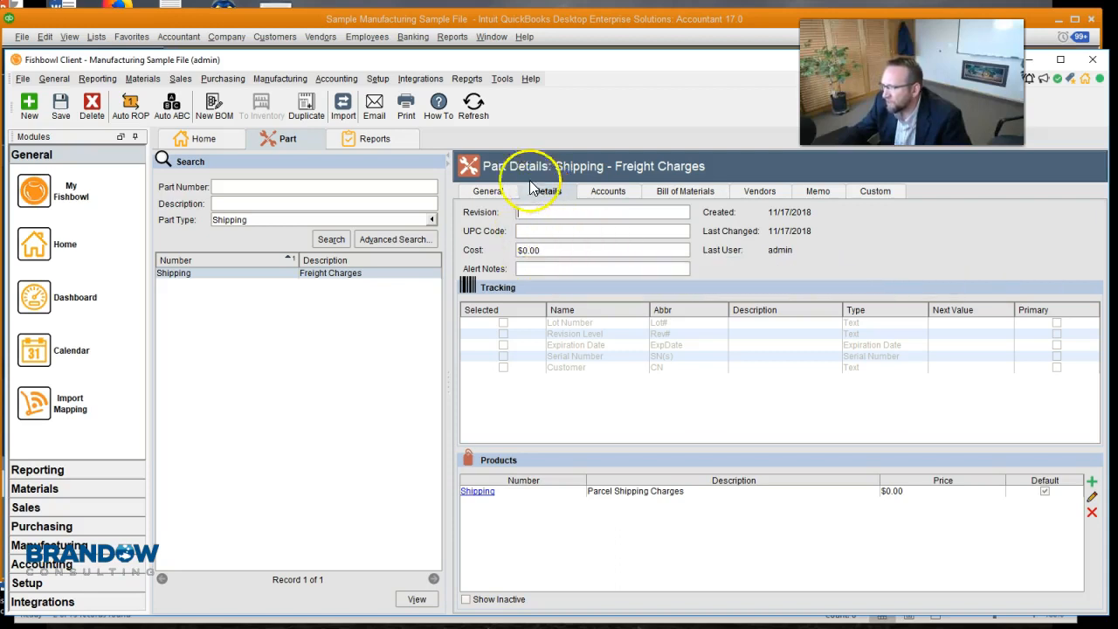
pyautogui.click(494, 191)
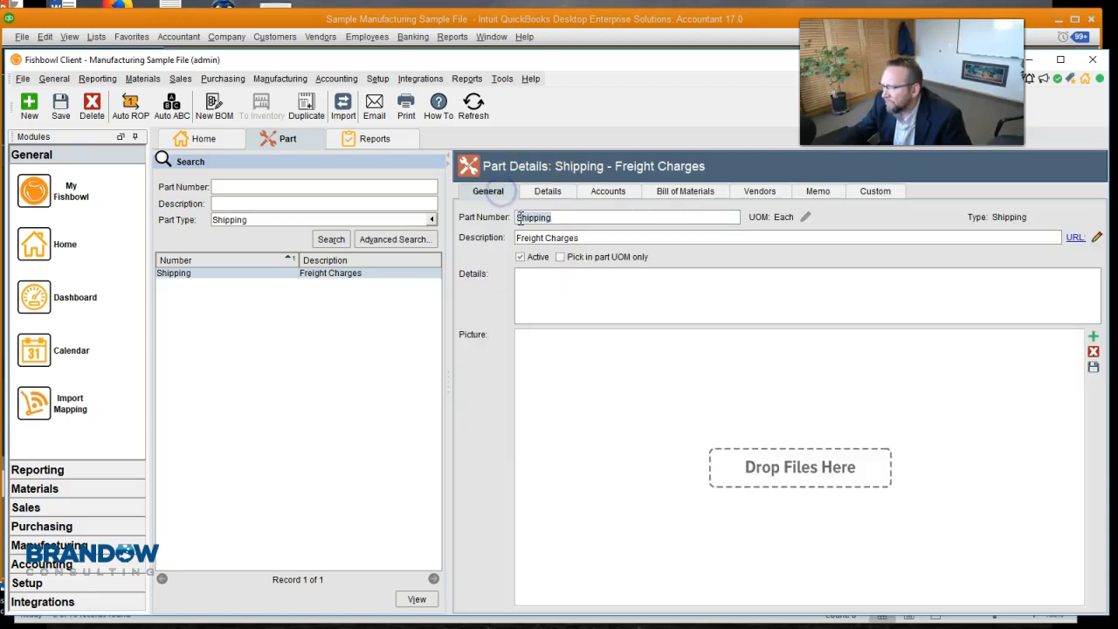
pyautogui.click(605, 192)
pyautogui.click(647, 253)
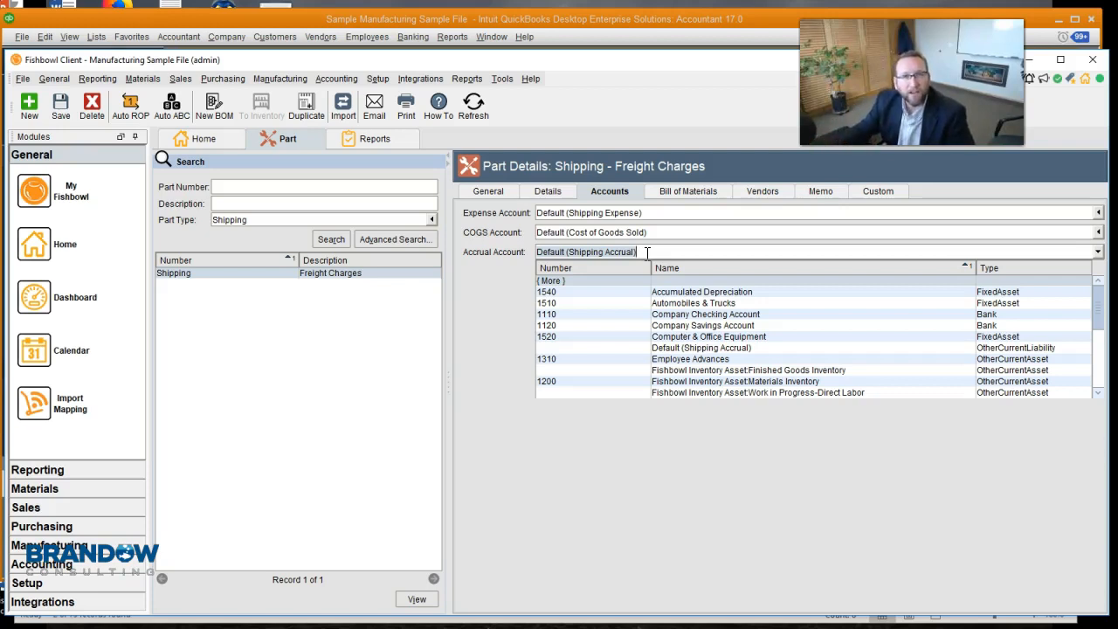
pyautogui.click(622, 464)
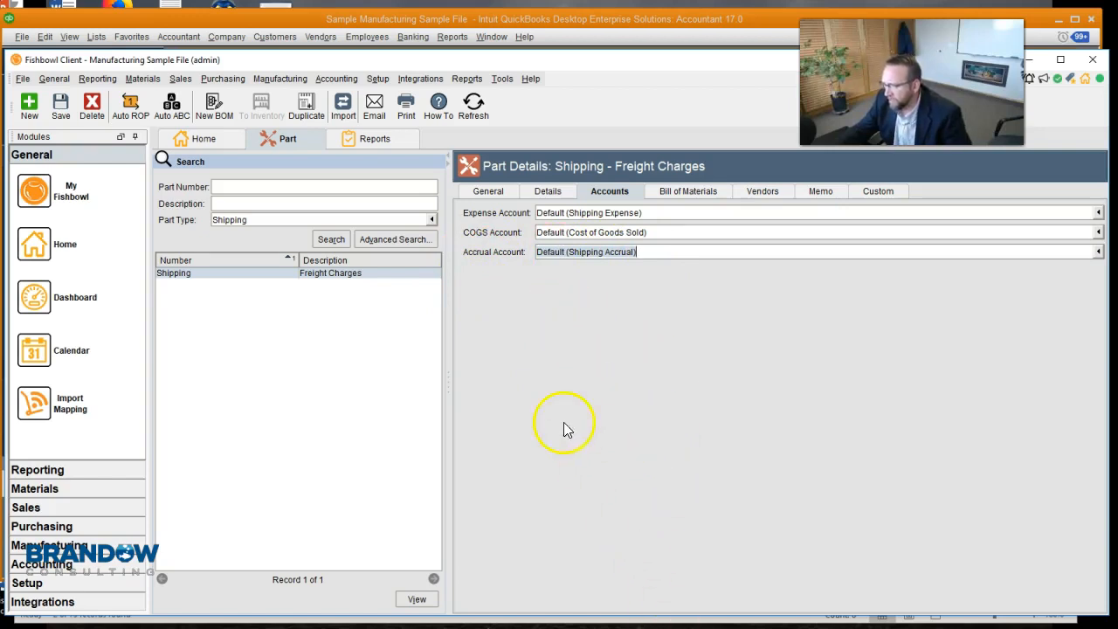
# Step: Return to the PPVendorPricing workbook in Excel and look over the COGSAccount and neighbouring columns for the Freight and Shipping parts
pyautogui.click(362, 138)
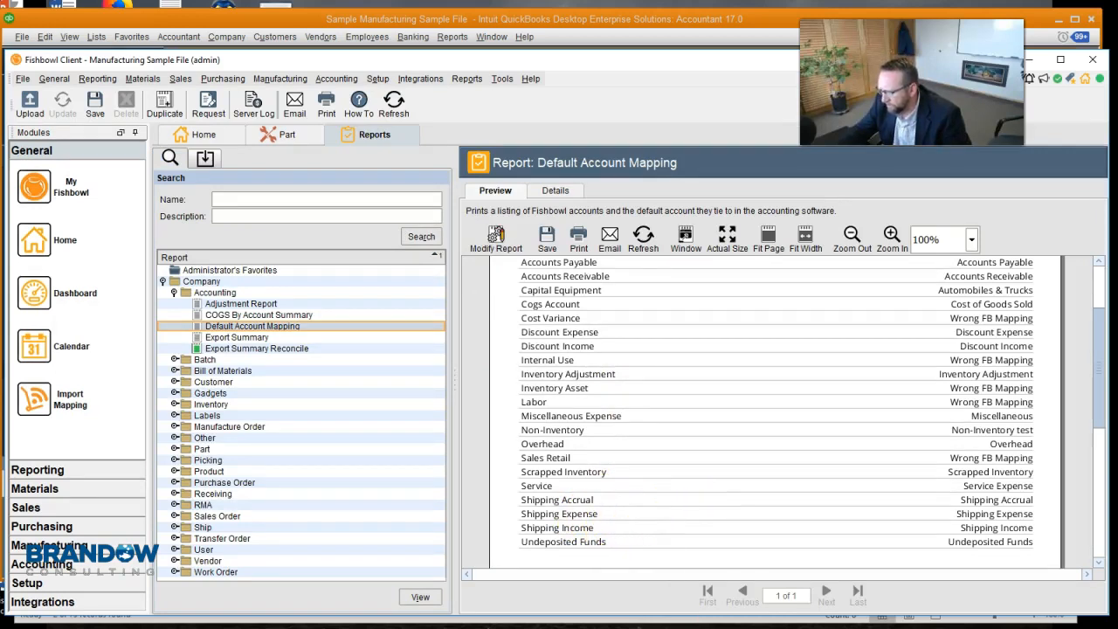
pyautogui.hotkey('alt', 'Tab')
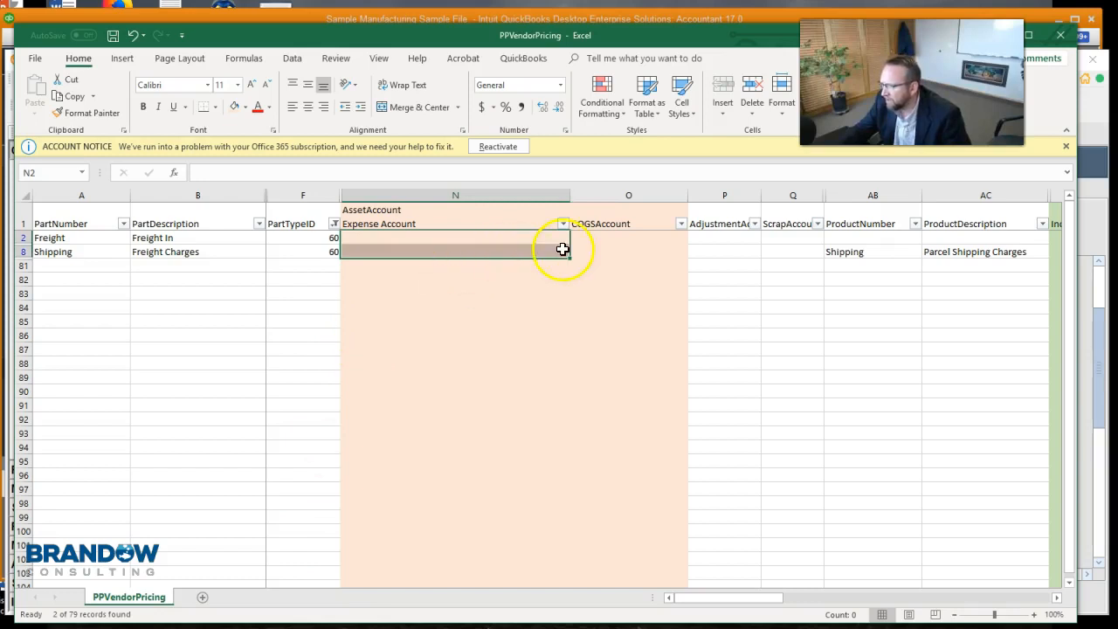
pyautogui.click(613, 241)
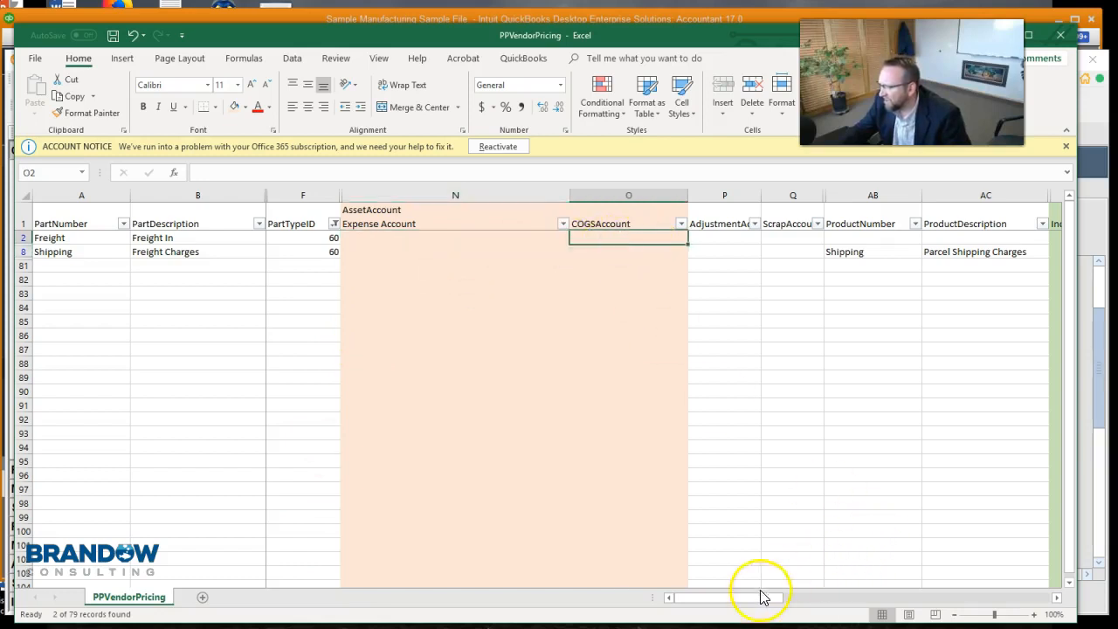
pyautogui.moveTo(754, 602); pyautogui.dragTo(708, 600)
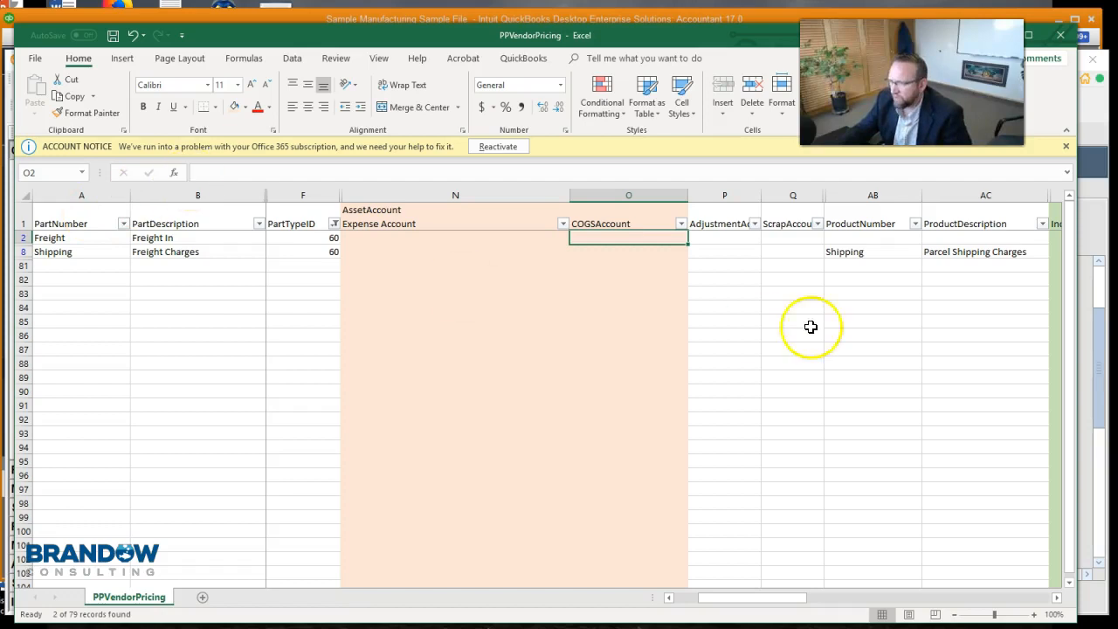
# Step: Change the PartTypeID filter so that only parts of type 10 are shown
pyautogui.click(333, 224)
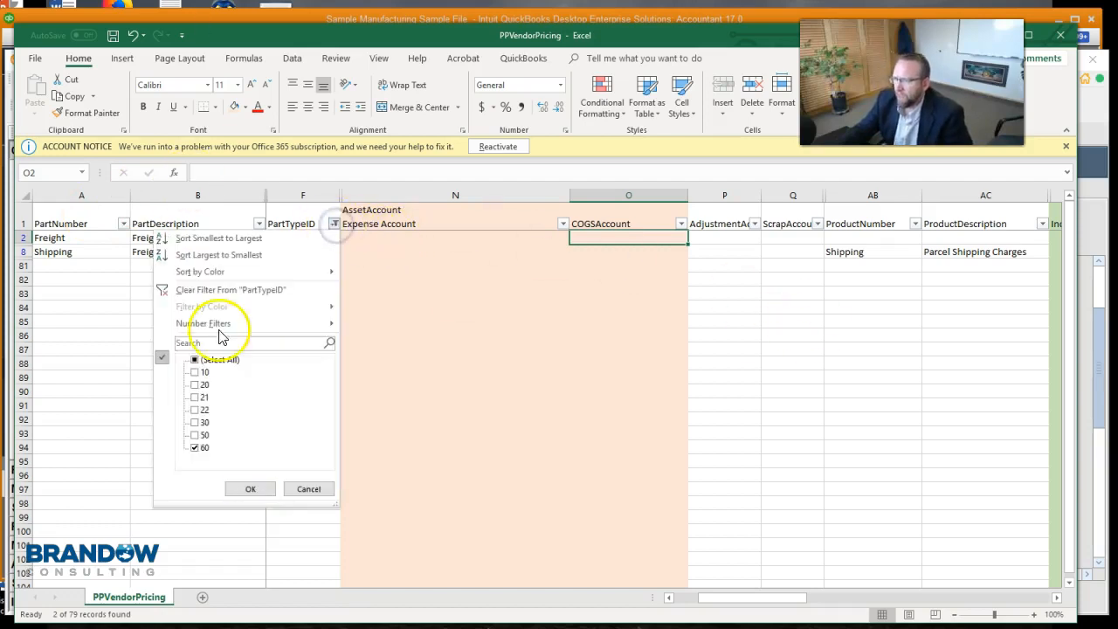
pyautogui.click(195, 360)
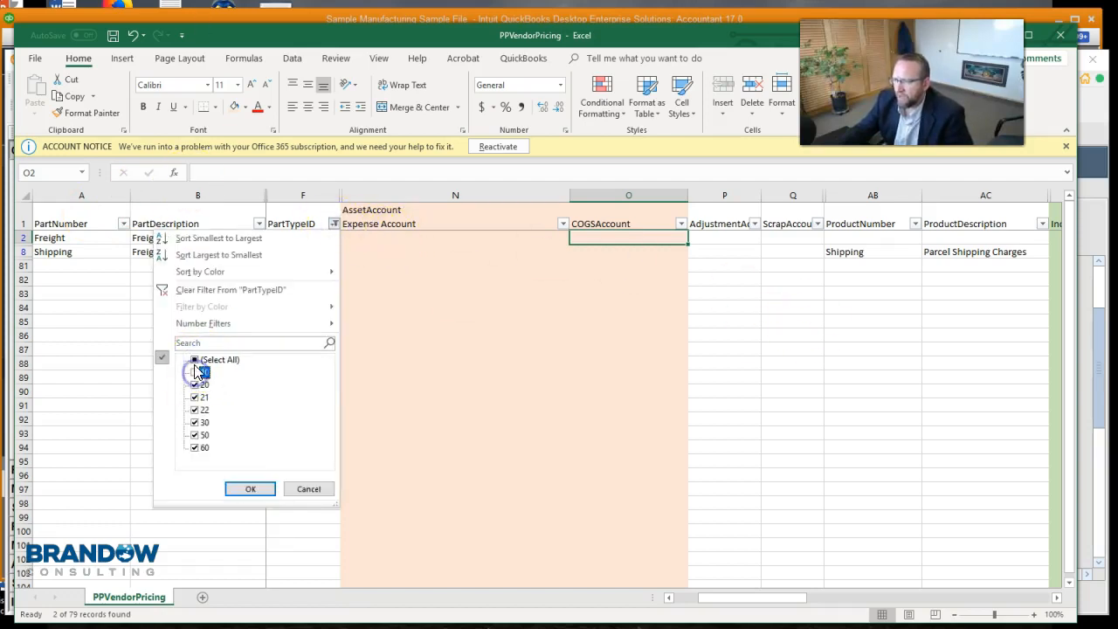
pyautogui.click(200, 373)
pyautogui.click(238, 489)
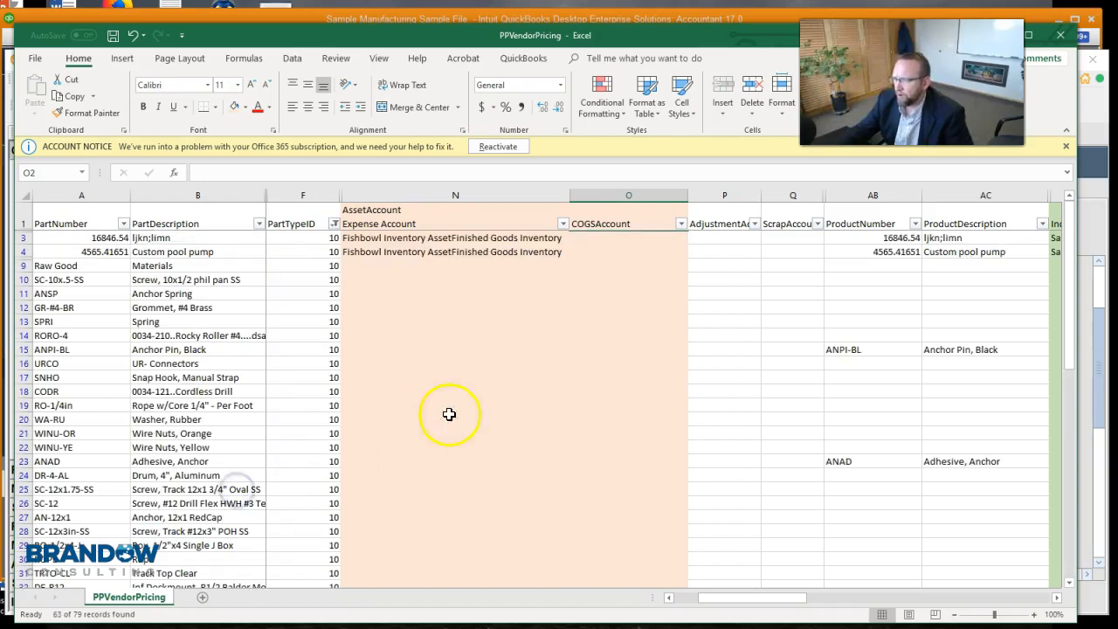
# Step: Look through the asset accounts of the type 10 parts and sort the list by PartNumber in ascending order
pyautogui.scroll(-15, 397, 258)
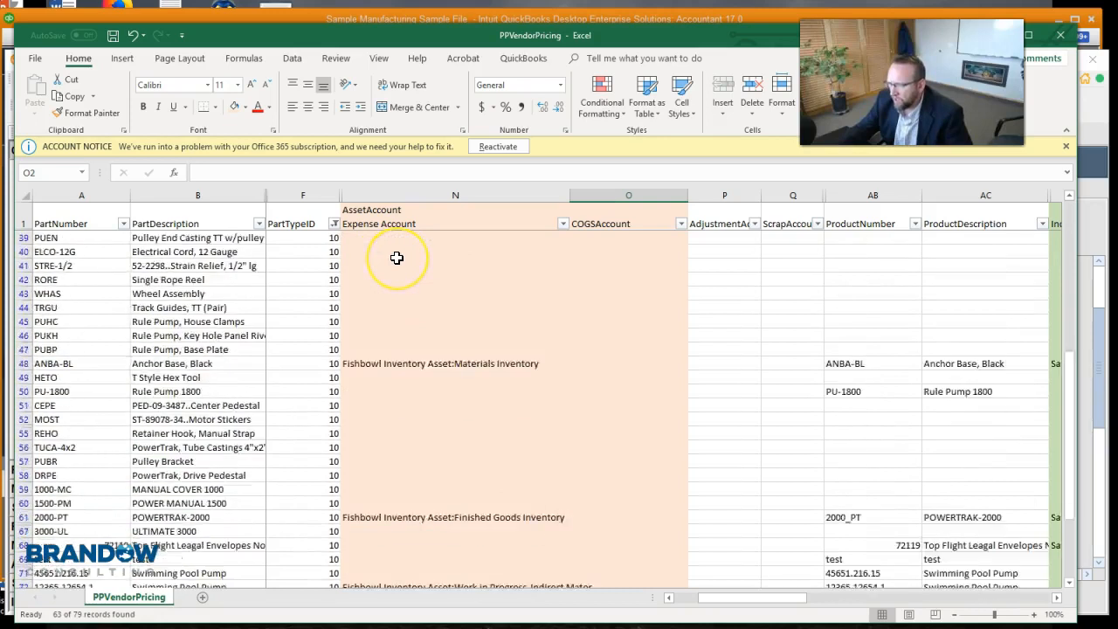
pyautogui.scroll(3, 397, 257)
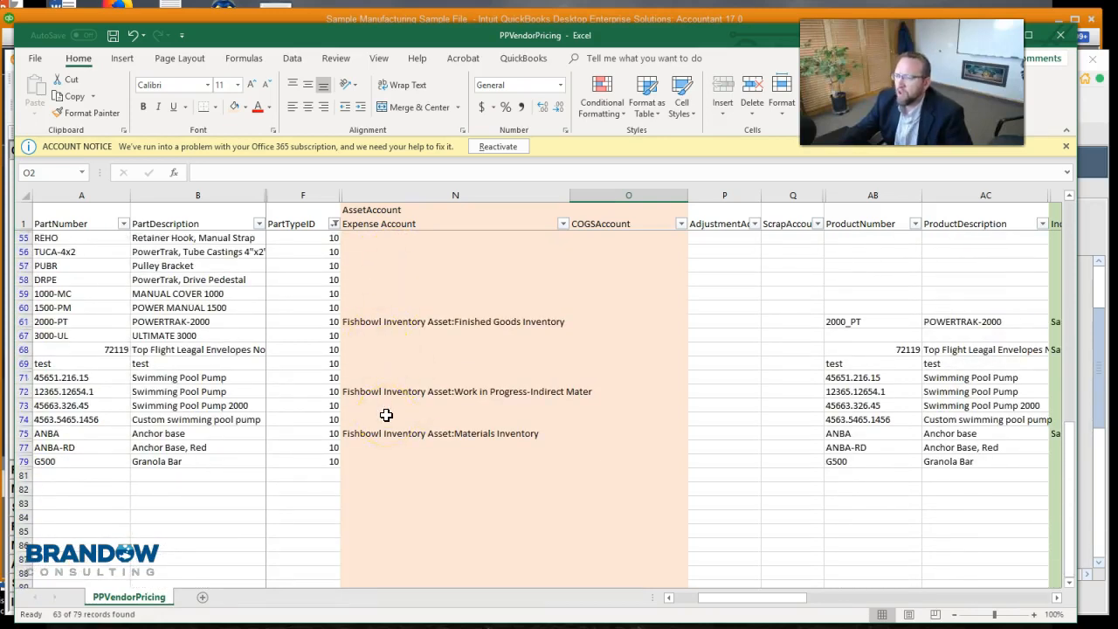
pyautogui.scroll(15, 386, 415)
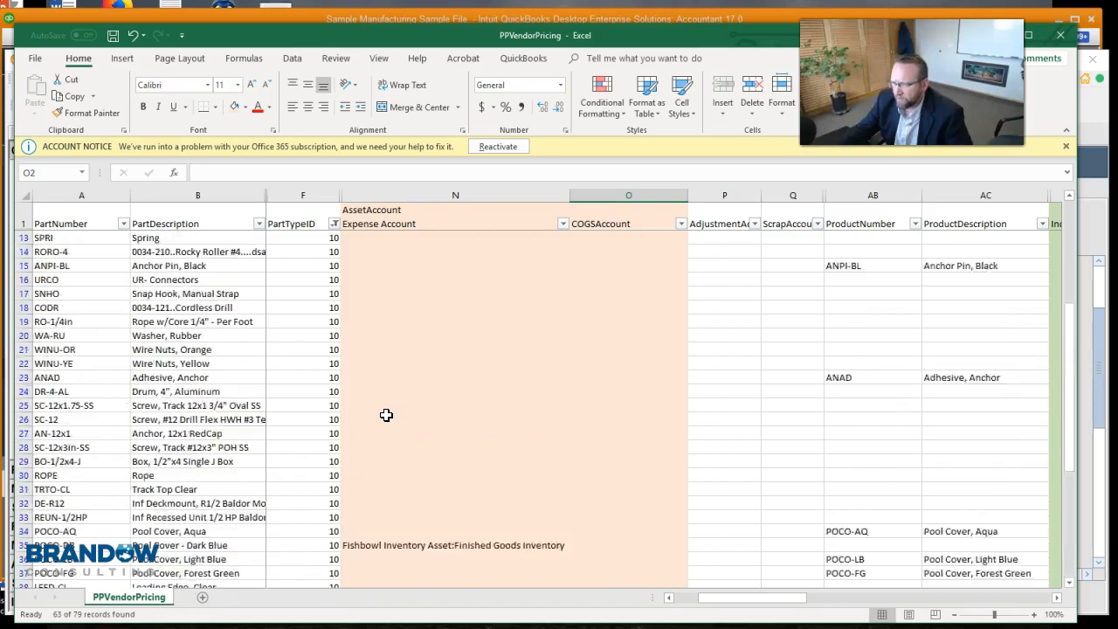
pyautogui.click(123, 223)
pyautogui.click(52, 243)
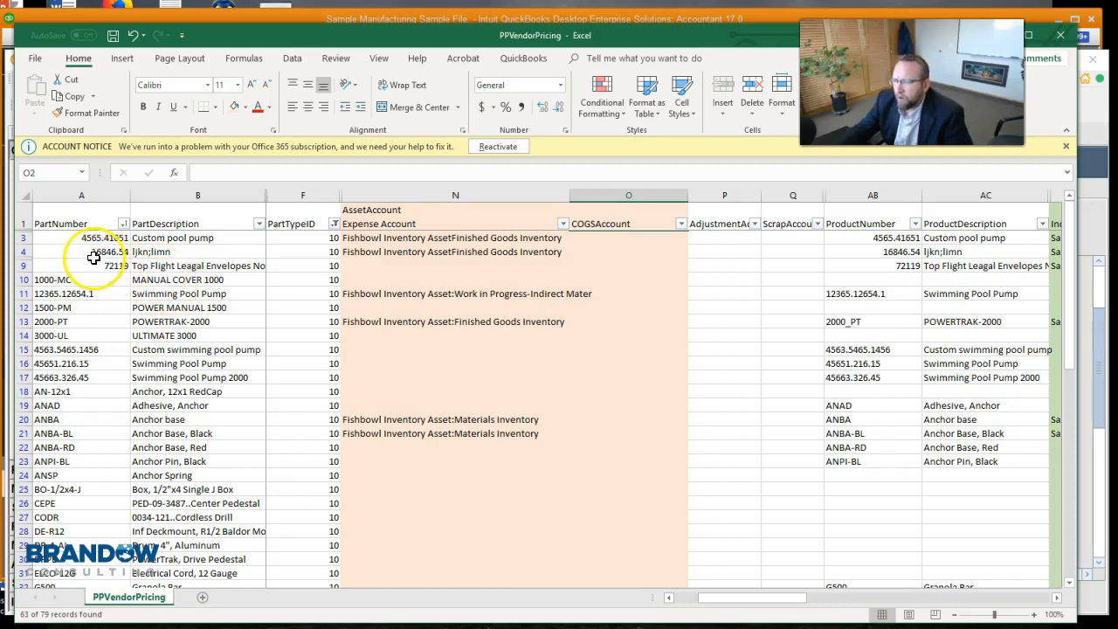
# Step: Check the asset account entries of the first type 10 parts, and the part number and PartTypeID of the envelopes part 72119
pyautogui.click(472, 239)
pyautogui.click(476, 251)
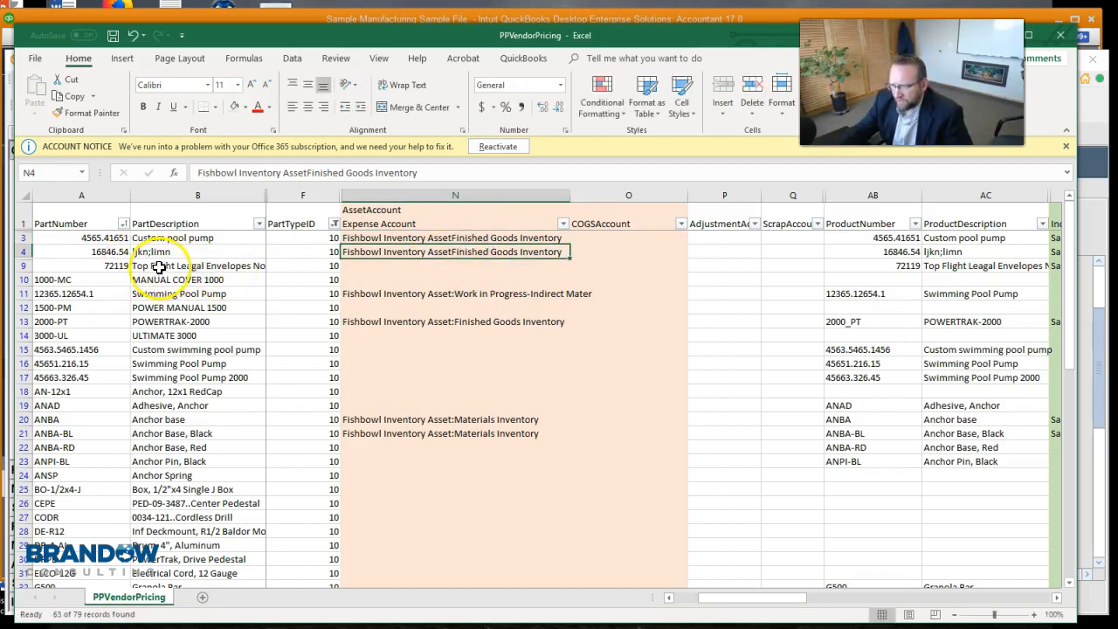
pyautogui.click(376, 265)
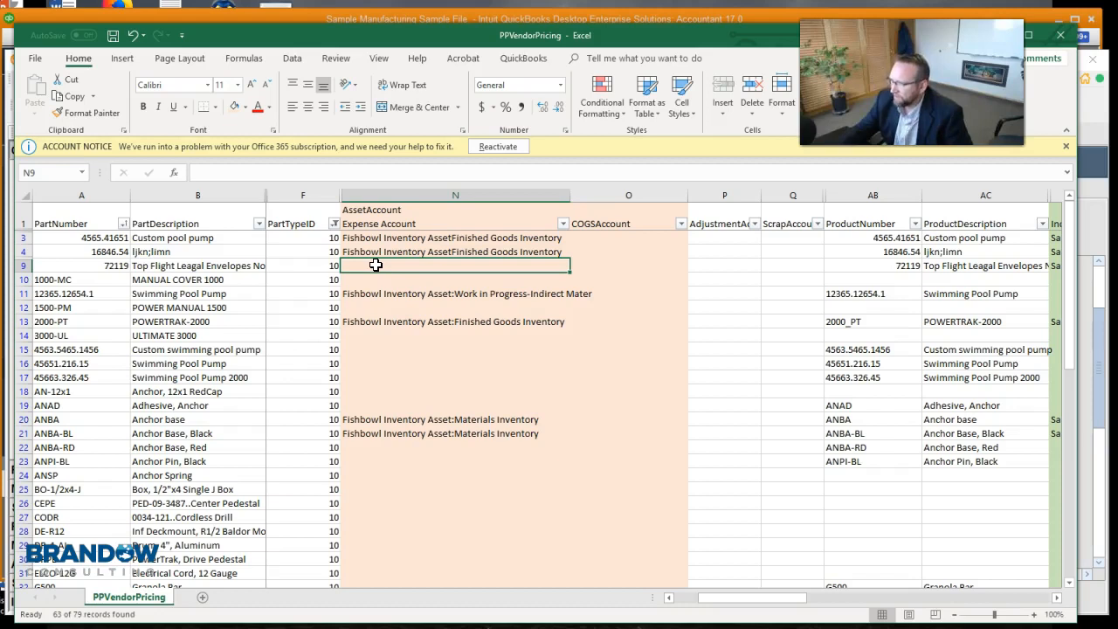
pyautogui.click(302, 266)
pyautogui.click(112, 265)
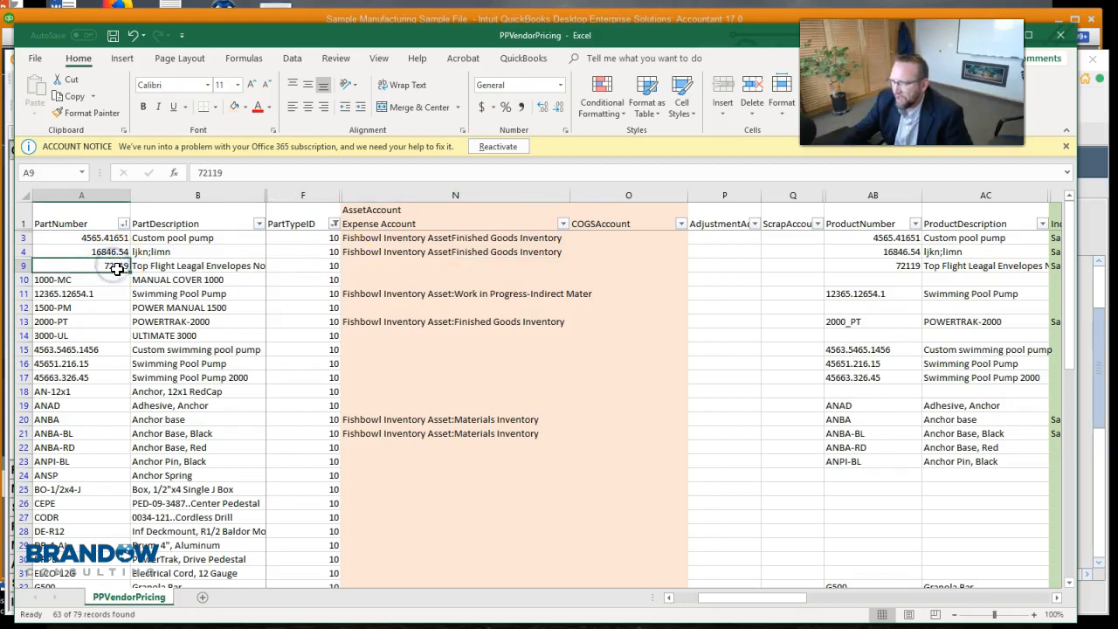
pyautogui.doubleClick(117, 266)
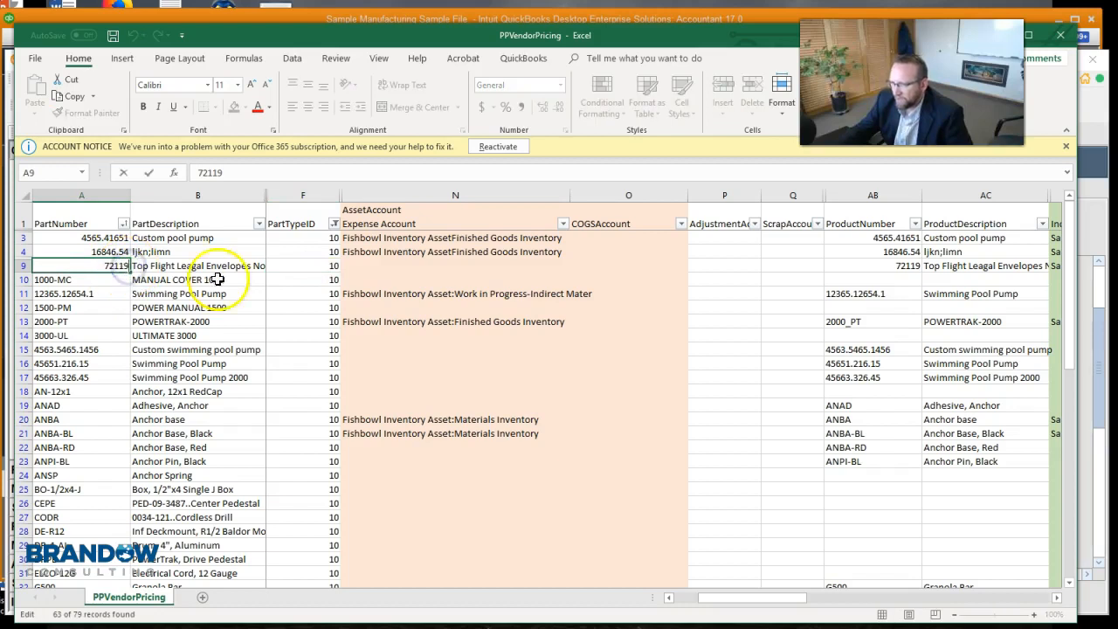
pyautogui.click(319, 266)
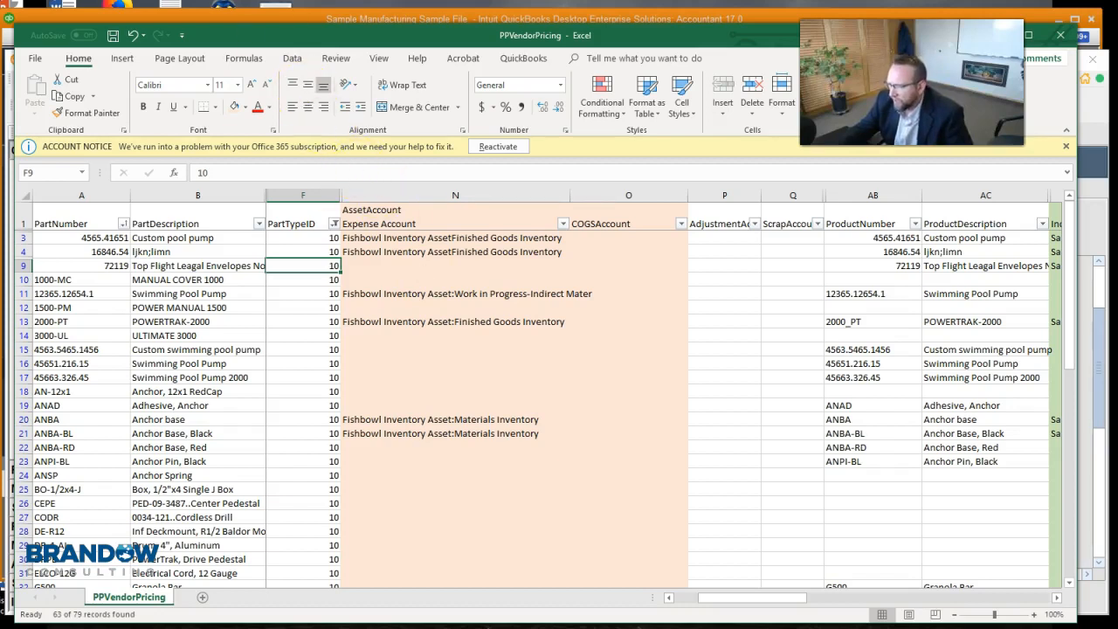
# Step: Switch to Fishbowl and bring up the preparation instructions for the Part Product And Vendor Pricing export
pyautogui.hotkey('alt', 'Tab')
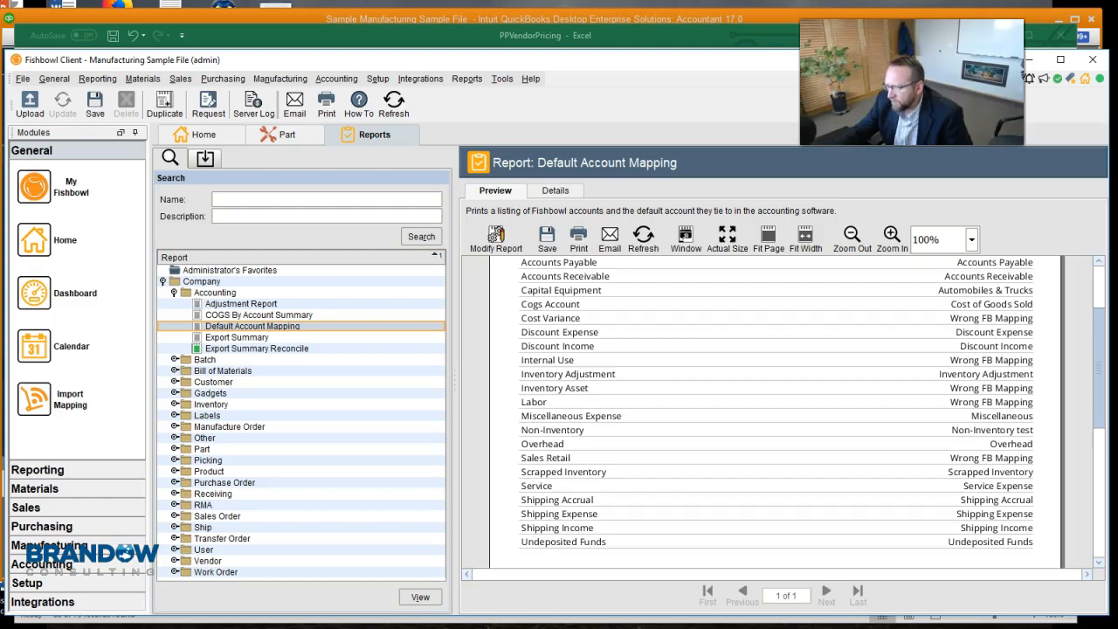
pyautogui.click(29, 79)
pyautogui.click(40, 139)
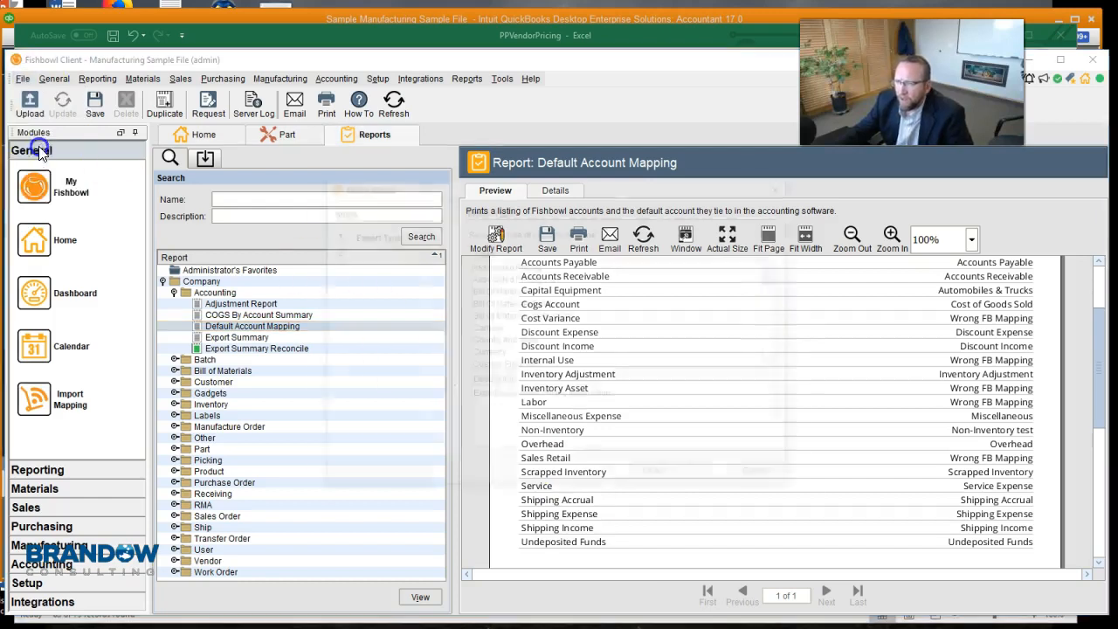
pyautogui.write('part')
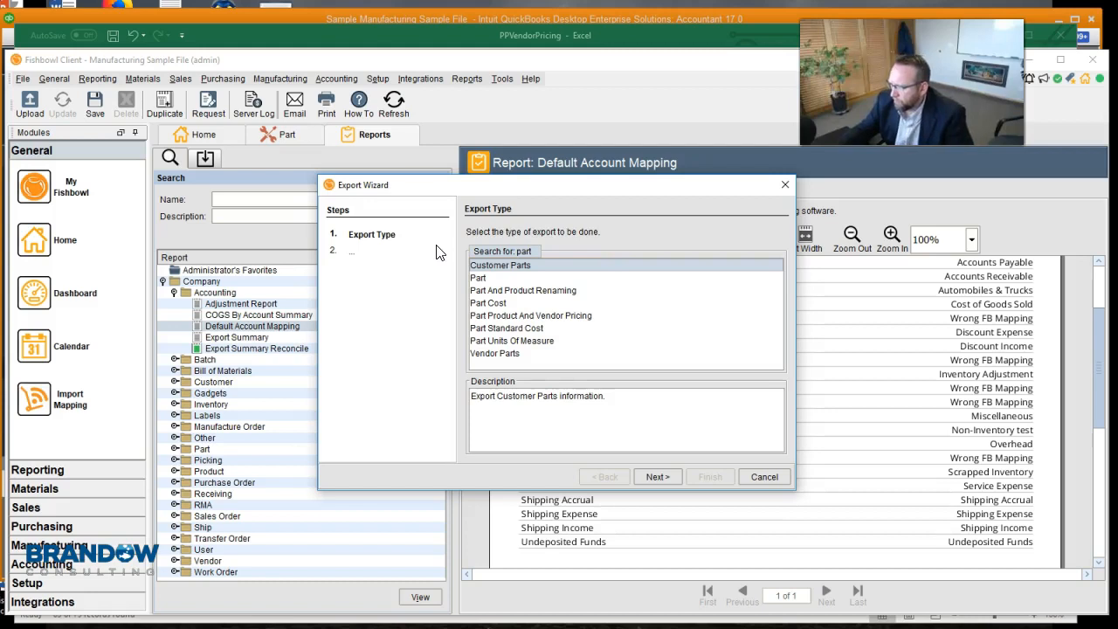
pyautogui.click(577, 316)
pyautogui.click(655, 476)
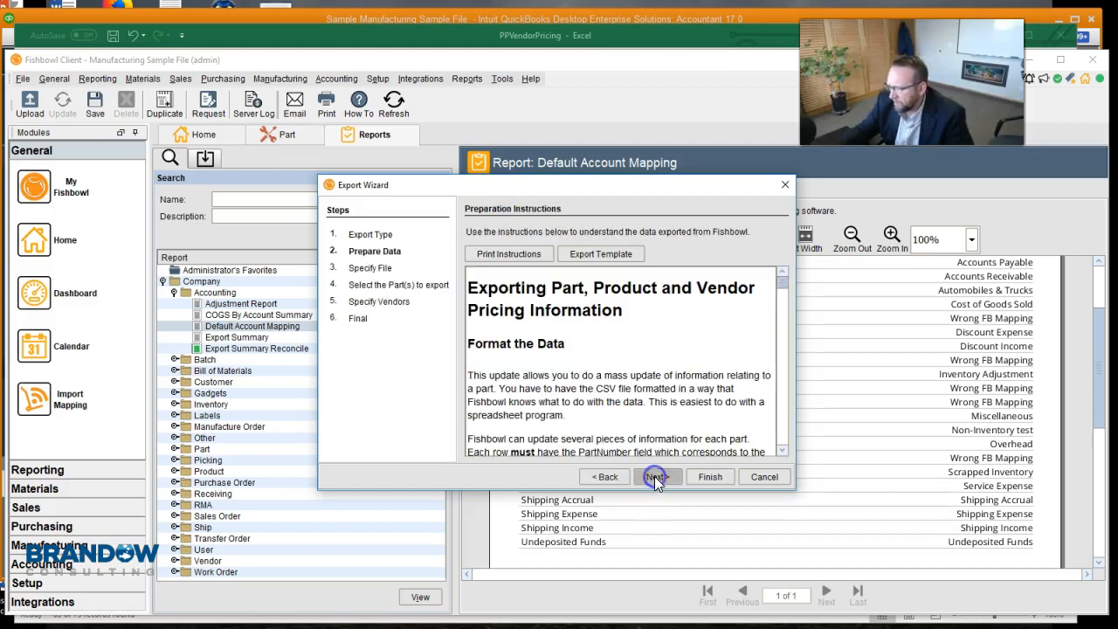
# Step: Find the PartTypeID mapping in the export instructions and enlarge the wizard window to read all the type codes
pyautogui.scroll(-5, 663, 354)
pyautogui.scroll(-5, 663, 354)
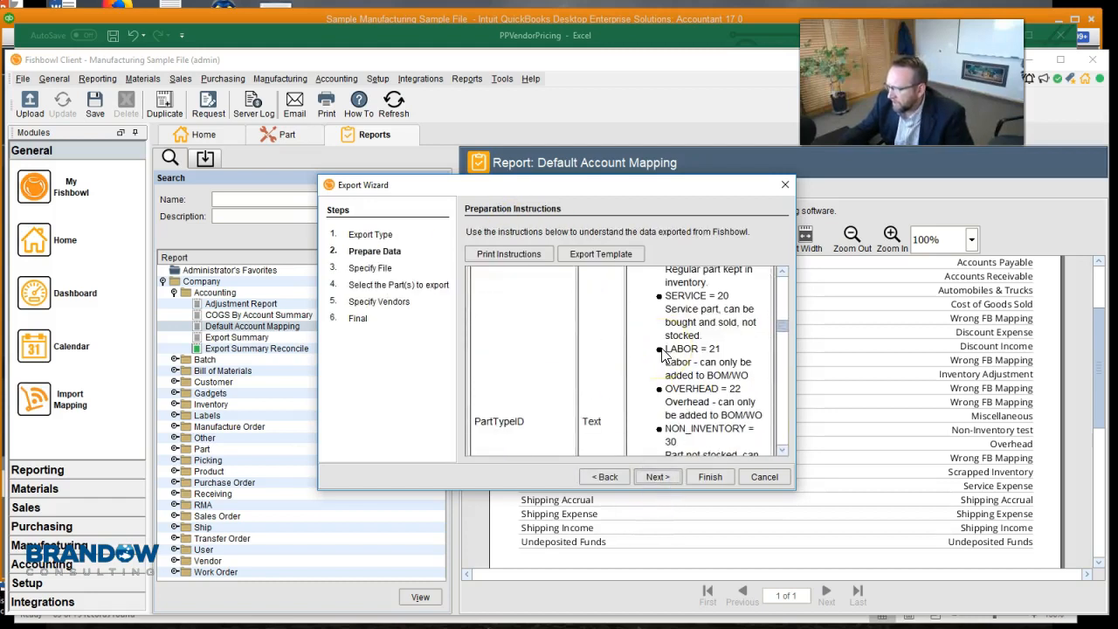
pyautogui.moveTo(795, 494); pyautogui.dragTo(979, 579)
pyautogui.moveTo(966, 386); pyautogui.dragTo(966, 361)
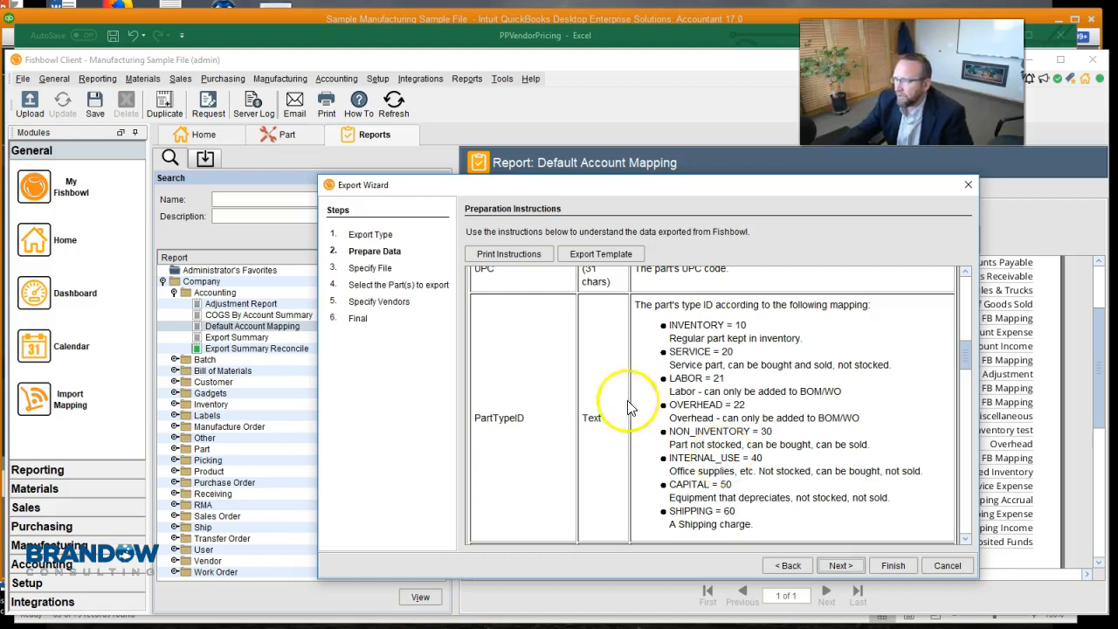
# Step: Return to the PPVendorPricing workbook in Excel and inspect part number 72119, selecting its whole row
pyautogui.click(218, 35)
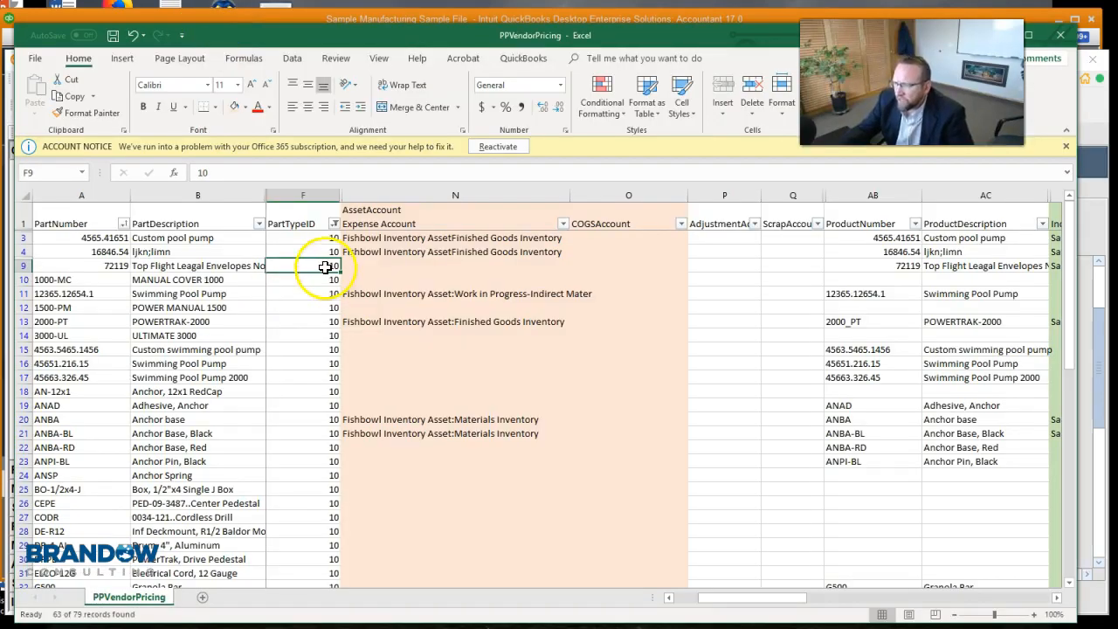
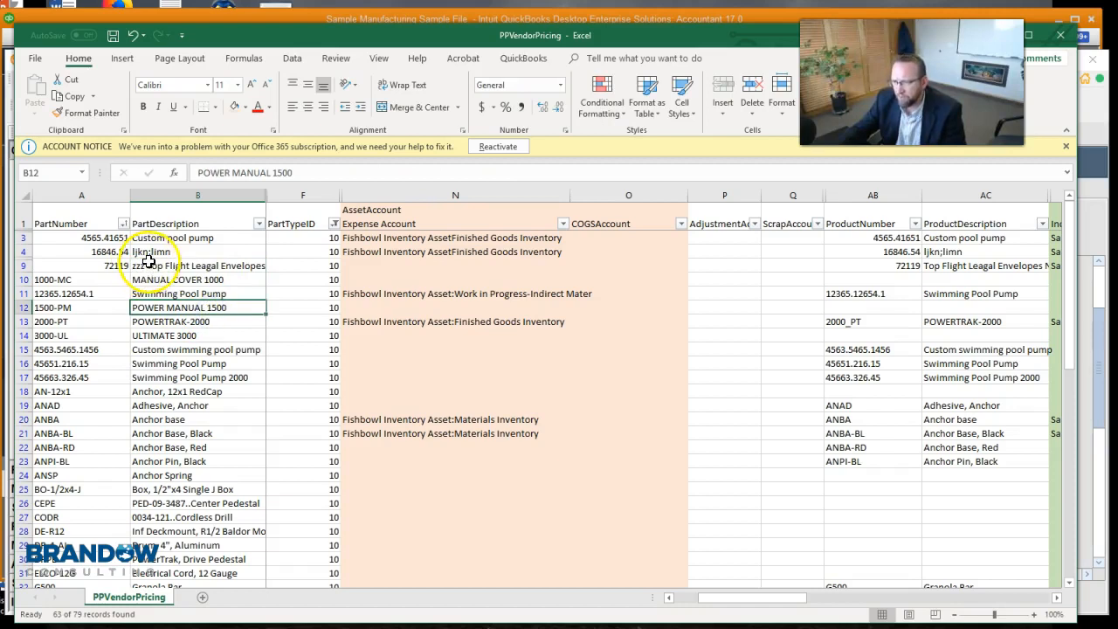
pyautogui.click(96, 265)
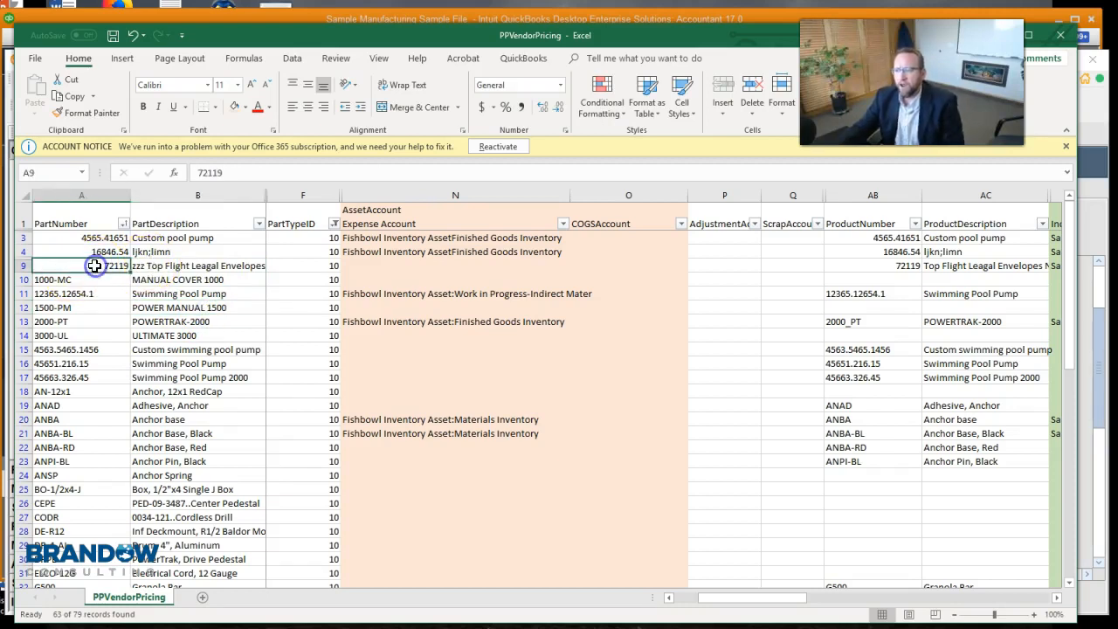
pyautogui.doubleClick(96, 265)
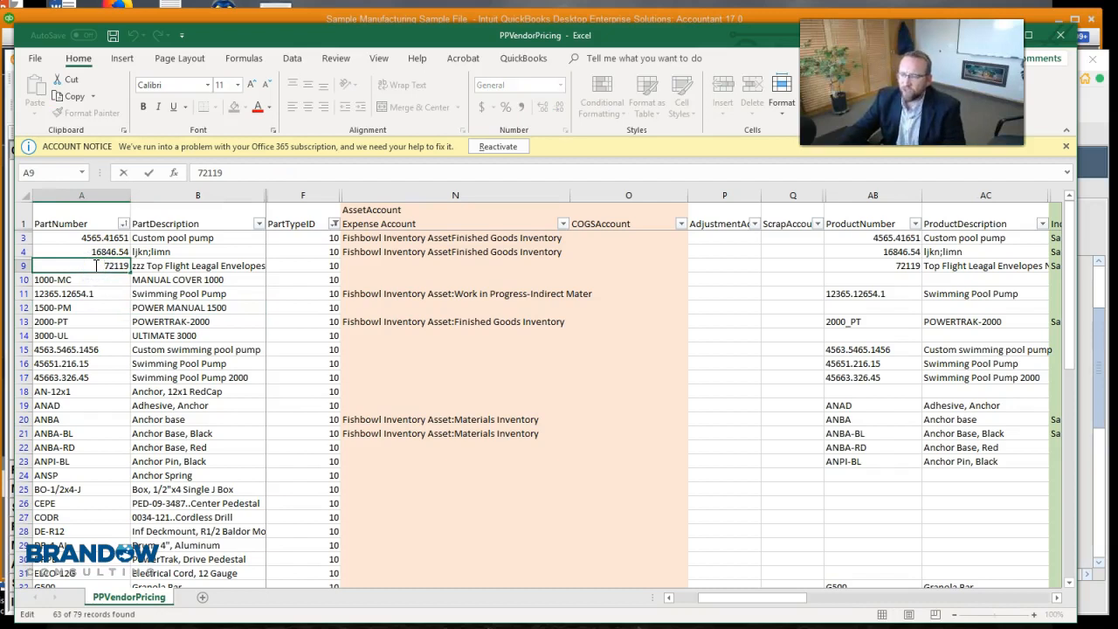
pyautogui.click(18, 266)
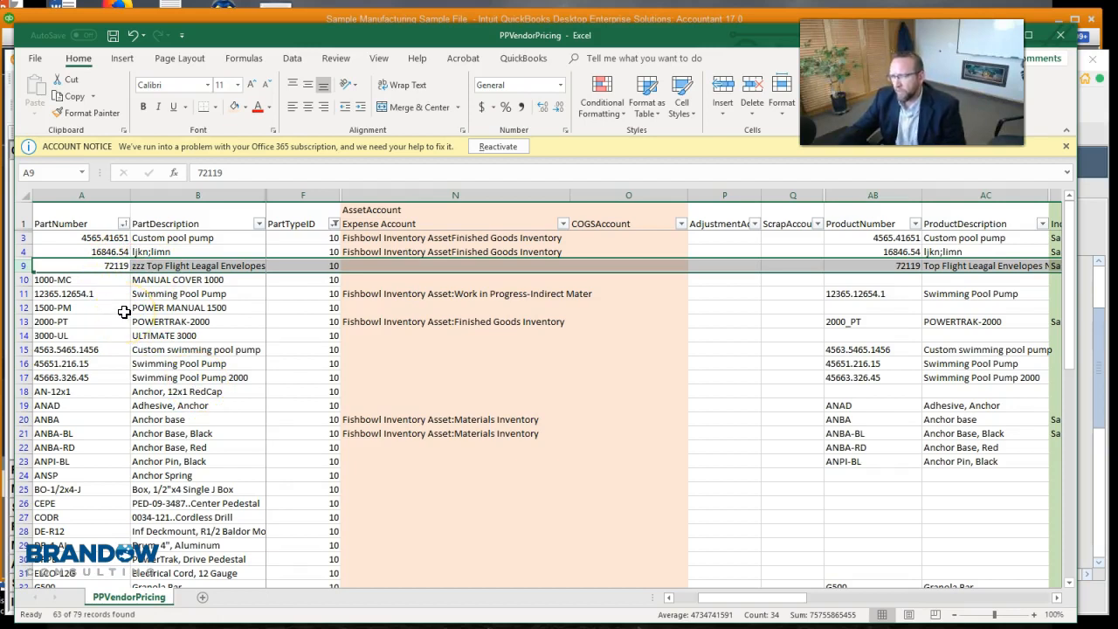
# Step: Prefix the ProductDescription of the envelopes product 72119 with "zzz"
pyautogui.click(889, 264)
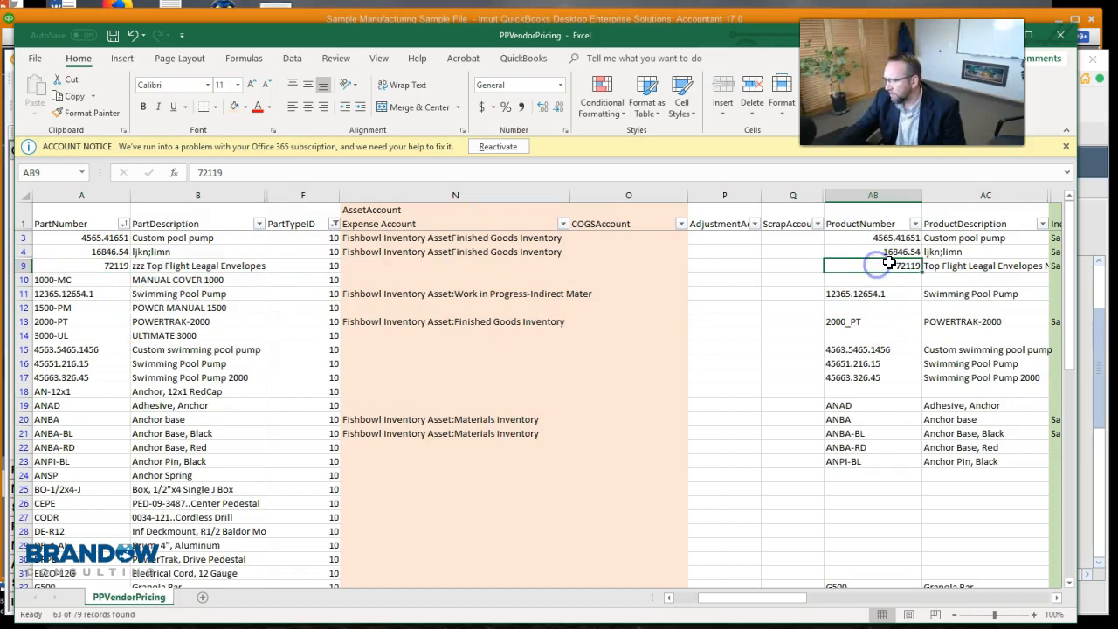
pyautogui.doubleClick(928, 265)
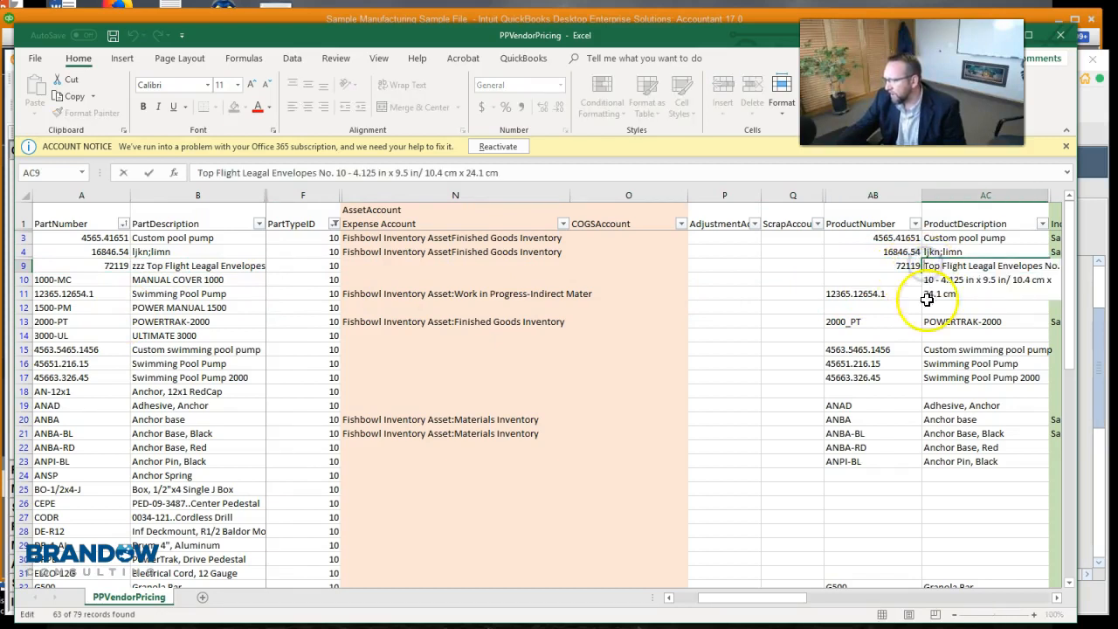
pyautogui.write('zzz')
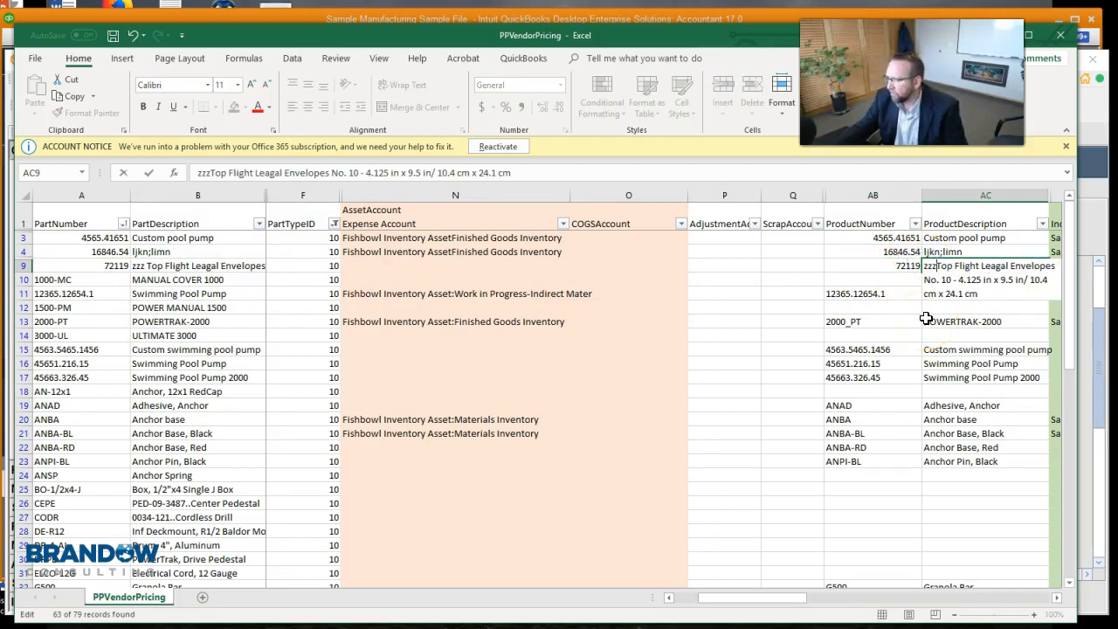
pyautogui.click(900, 293)
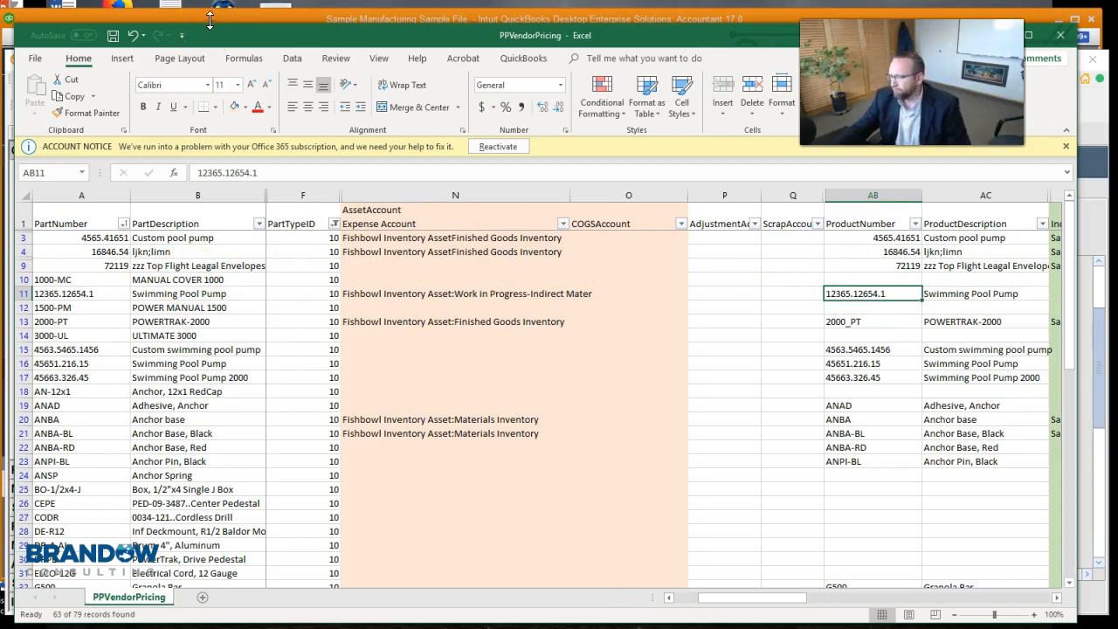
# Step: Switch to Fishbowl, cancel the open export, and look up the Part And Product Renaming type among the part exports
pyautogui.hotkey('alt', 'Tab')
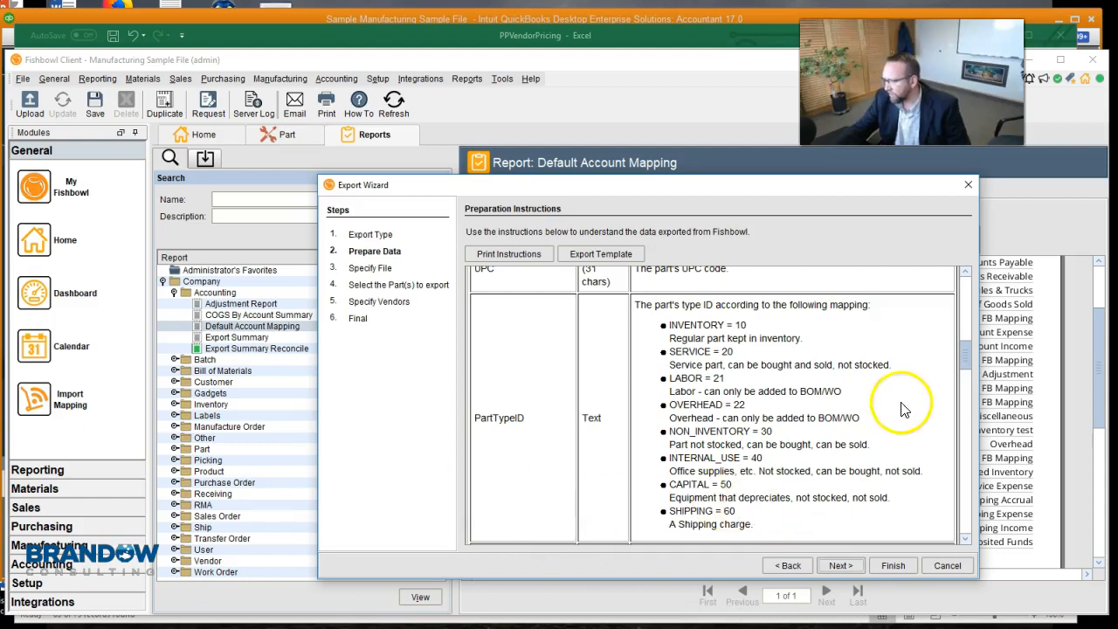
pyautogui.click(948, 566)
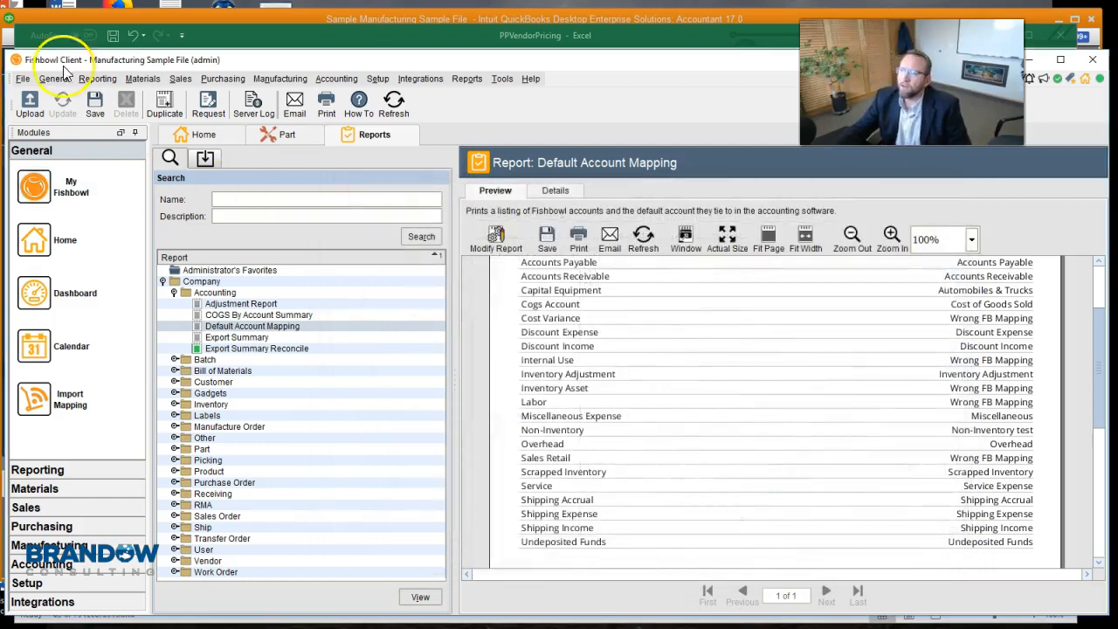
pyautogui.click(23, 78)
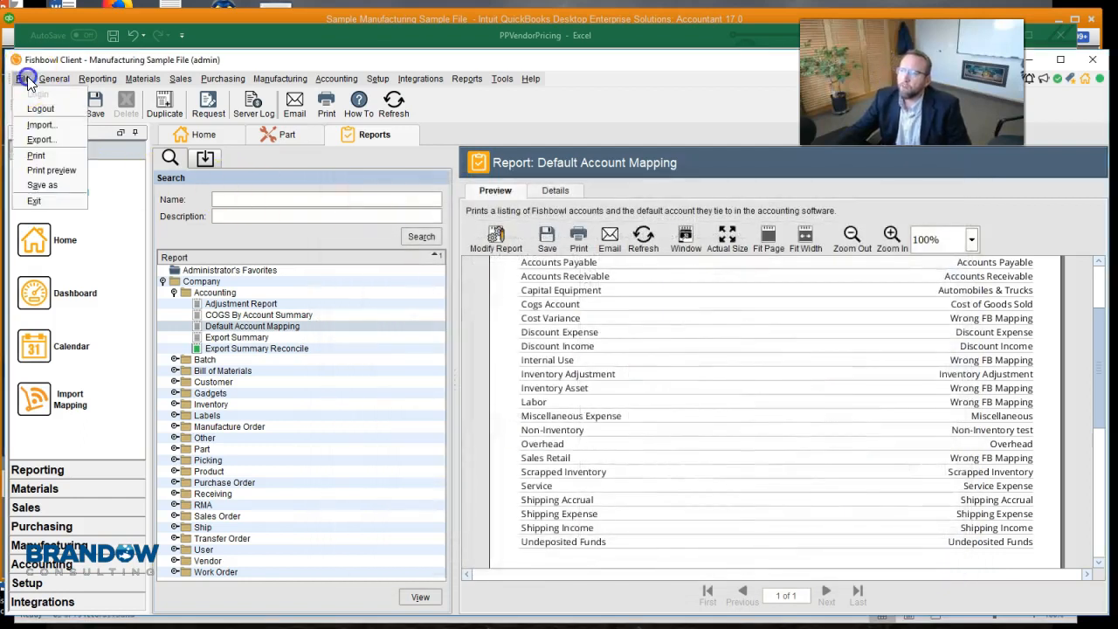
pyautogui.click(40, 139)
pyautogui.click(611, 328)
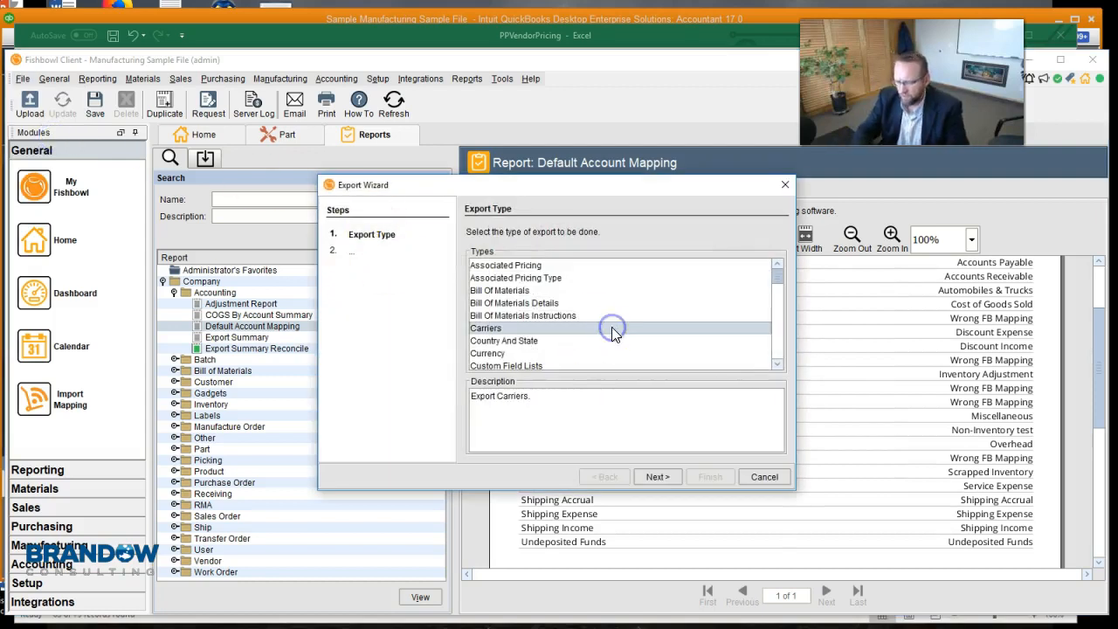
pyautogui.write('part')
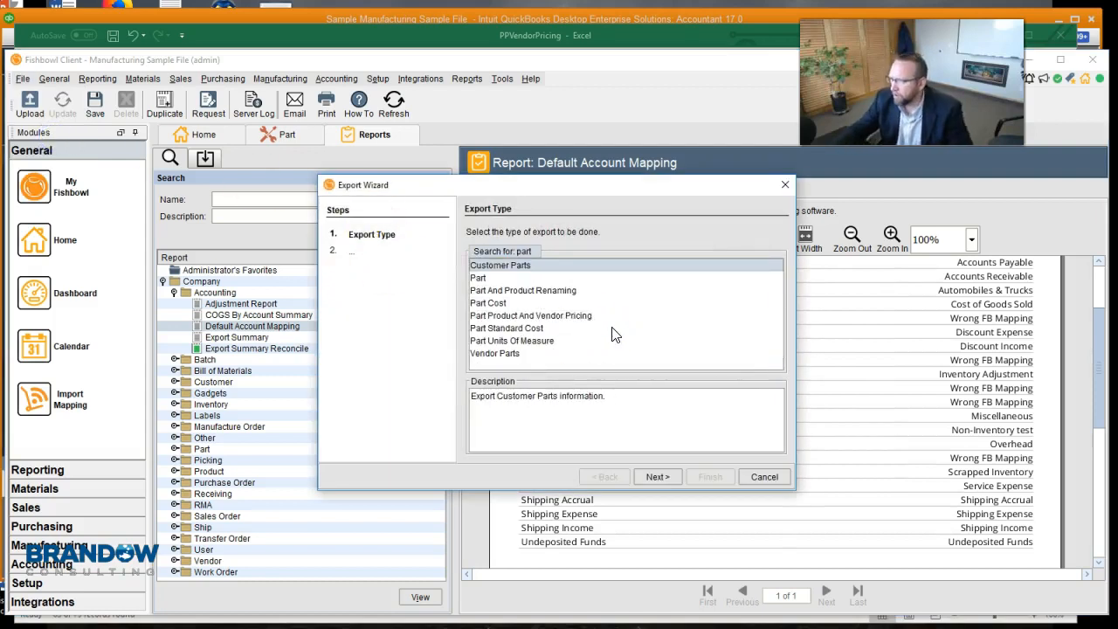
pyautogui.click(557, 290)
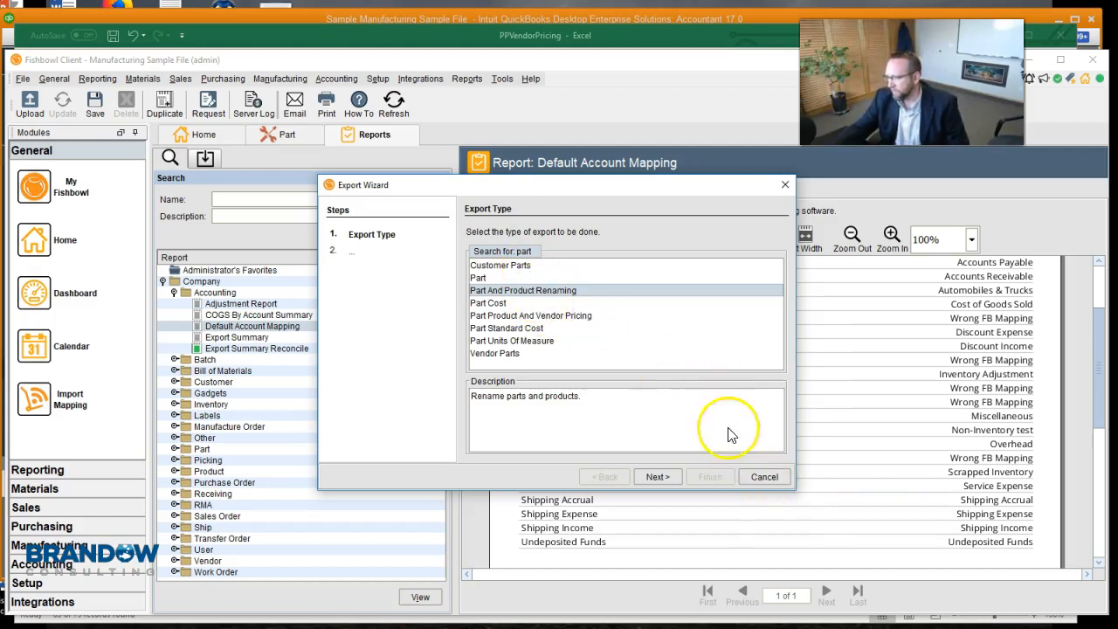
pyautogui.click(763, 477)
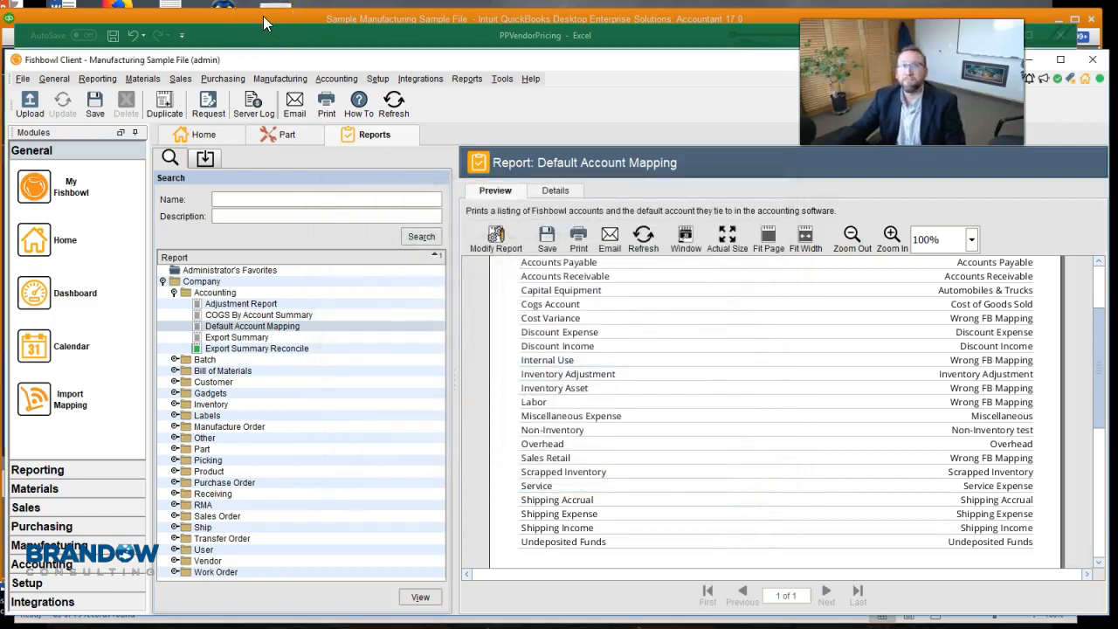
pyautogui.click(240, 35)
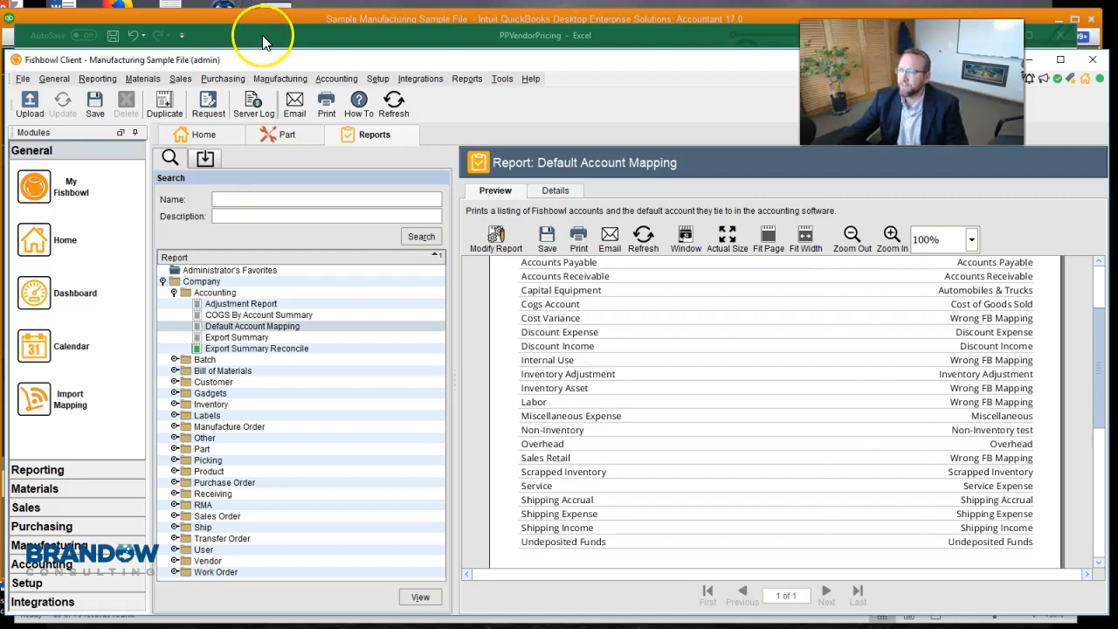
# Step: Select the 1000-MC row in the Excel workbook, and switch to QuickBooks to open the Item List and widen its Name column
pyautogui.click(263, 41)
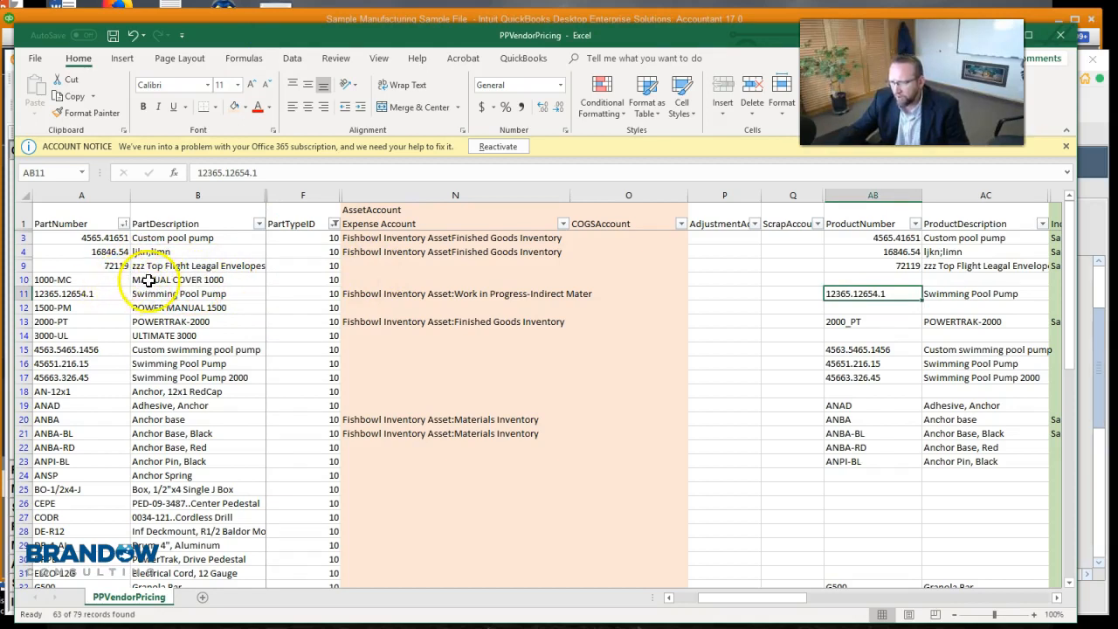
pyautogui.click(19, 280)
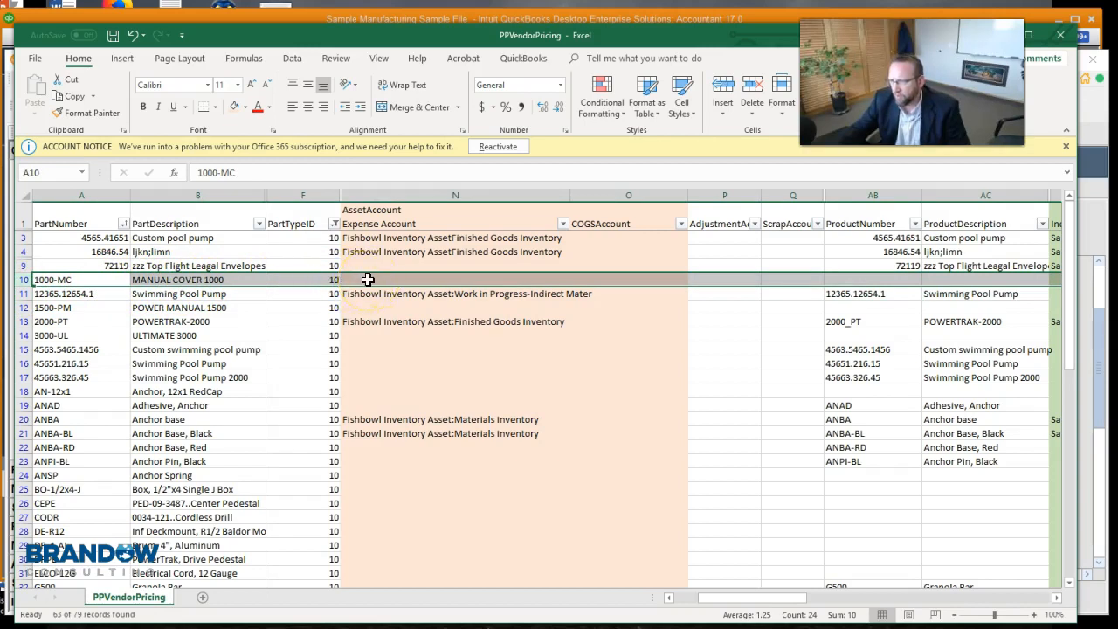
pyautogui.click(289, 14)
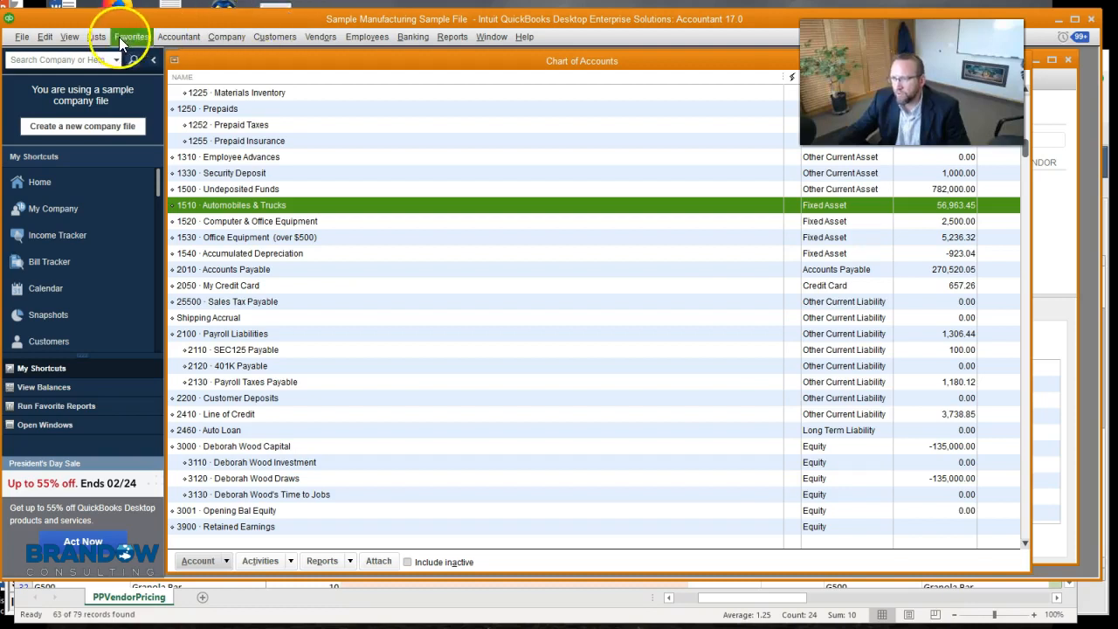
pyautogui.click(97, 36)
pyautogui.click(123, 75)
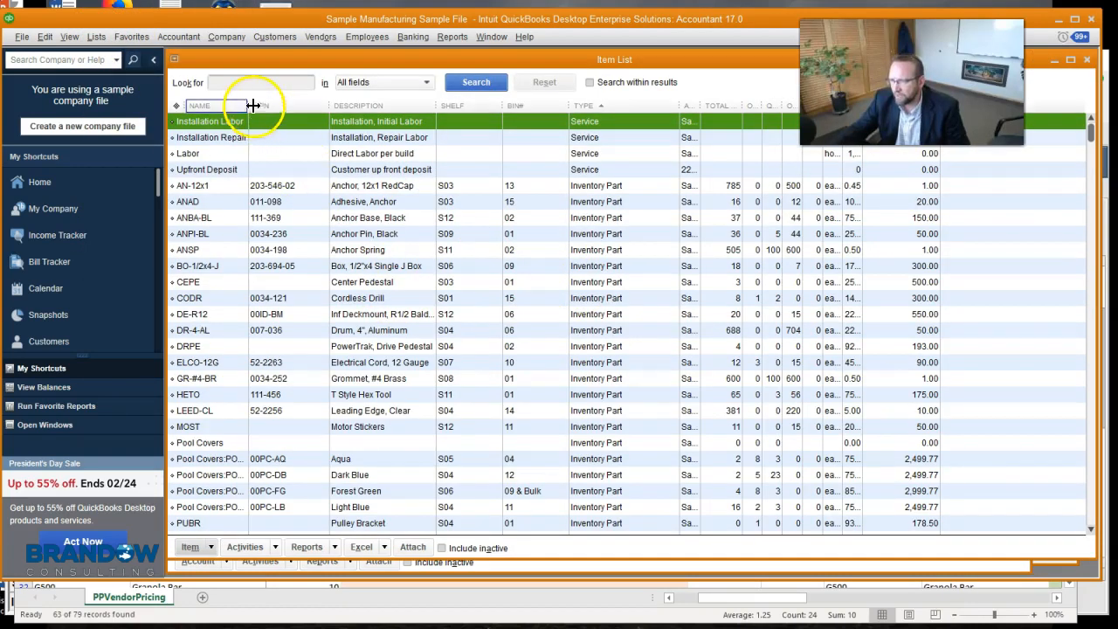
pyautogui.moveTo(252, 106); pyautogui.dragTo(269, 106)
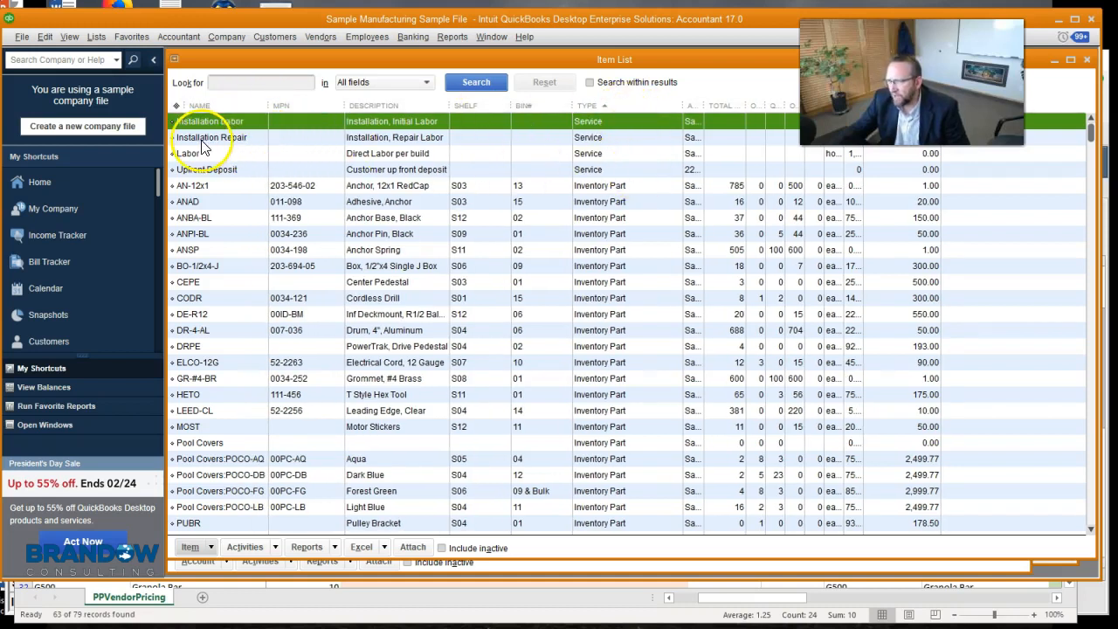
# Step: Examine the service items and the inventory assembly items, from 1000-MC to 3000-UL, in the Item List
pyautogui.click(223, 172)
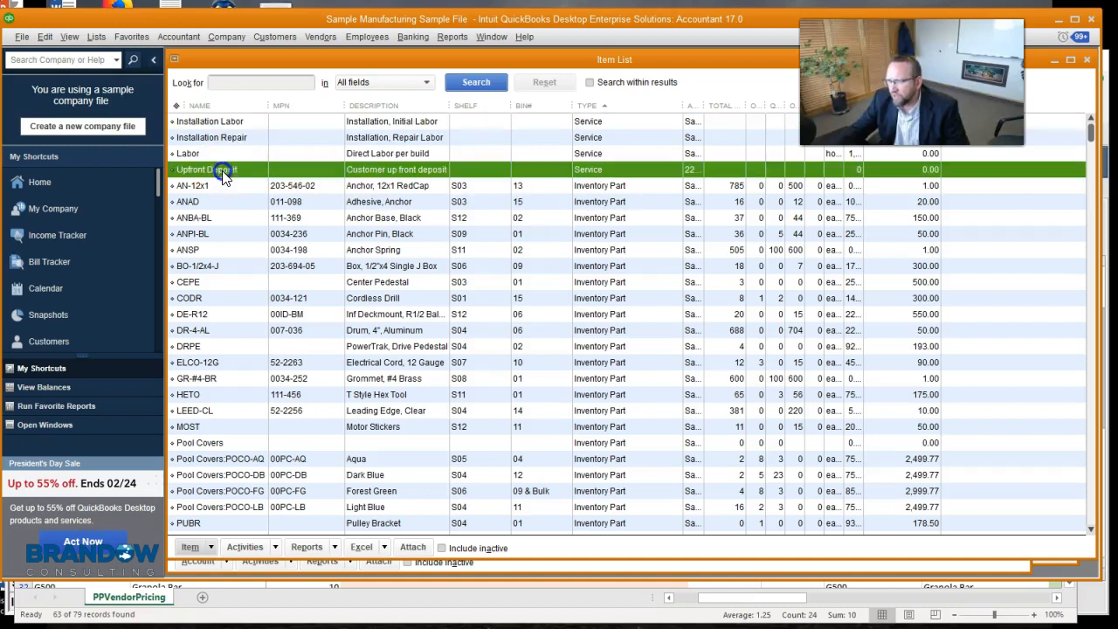
pyautogui.click(228, 123)
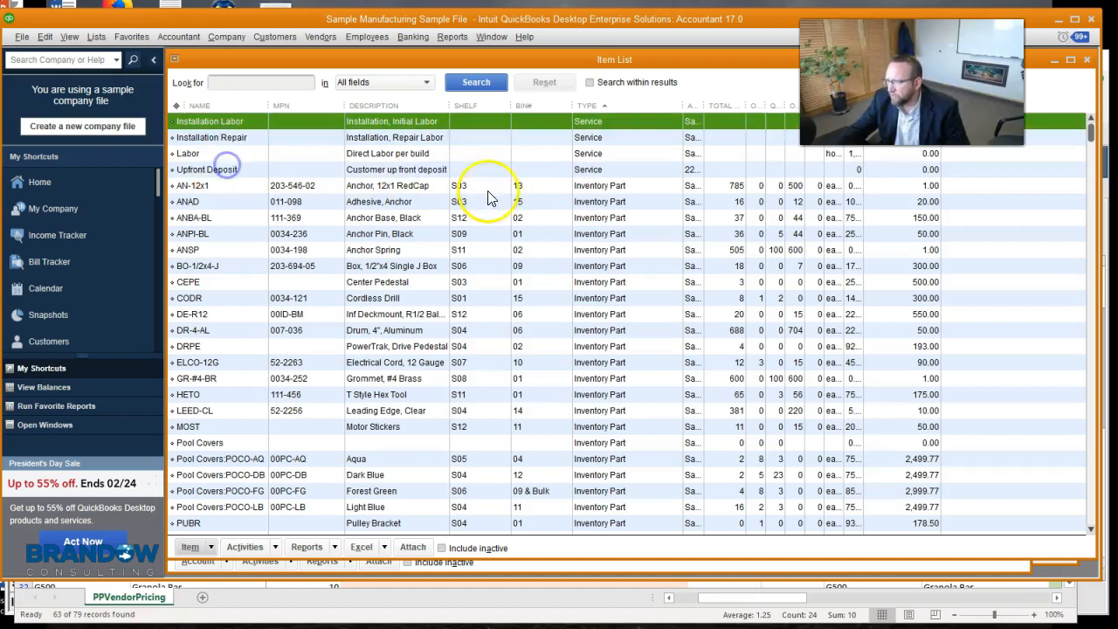
pyautogui.scroll(-12, 583, 184)
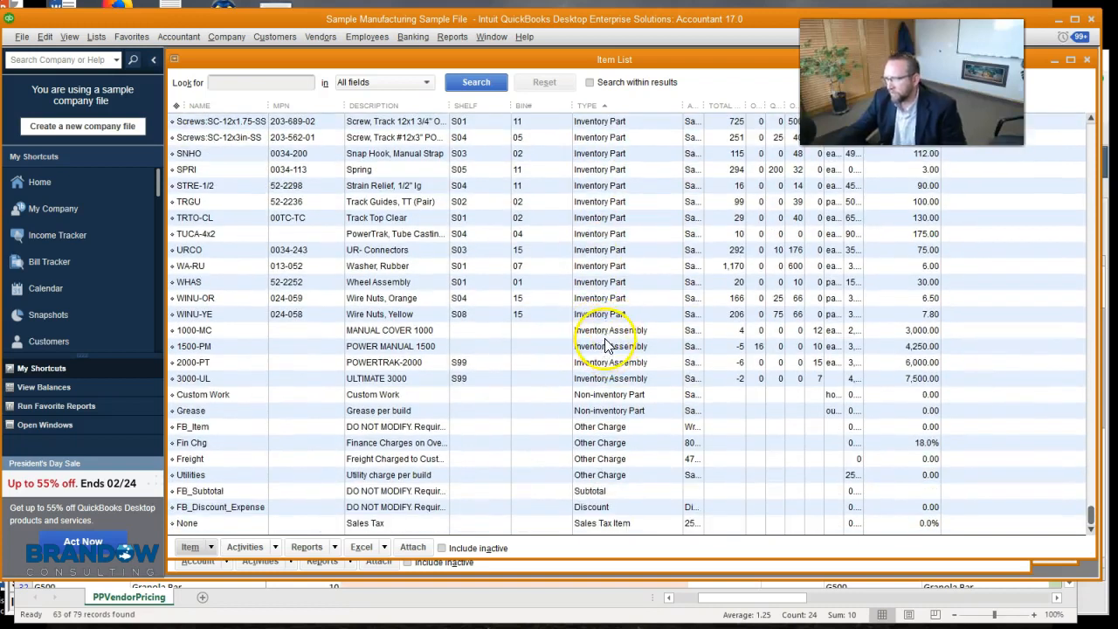
pyautogui.click(607, 332)
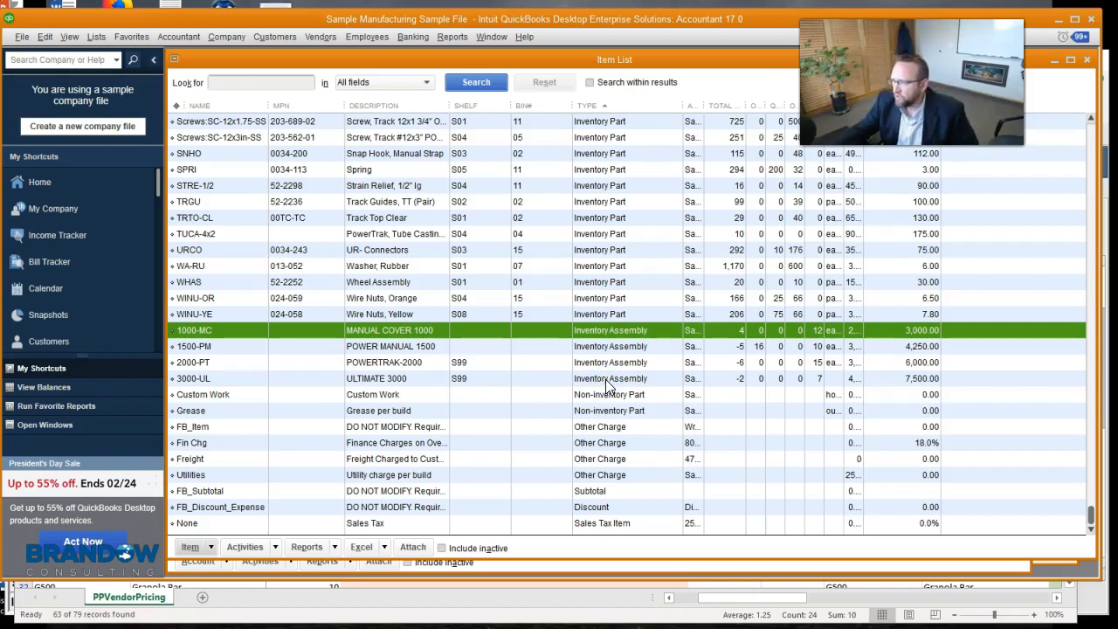
pyautogui.click(594, 381)
pyautogui.click(594, 360)
pyautogui.click(598, 346)
pyautogui.click(601, 331)
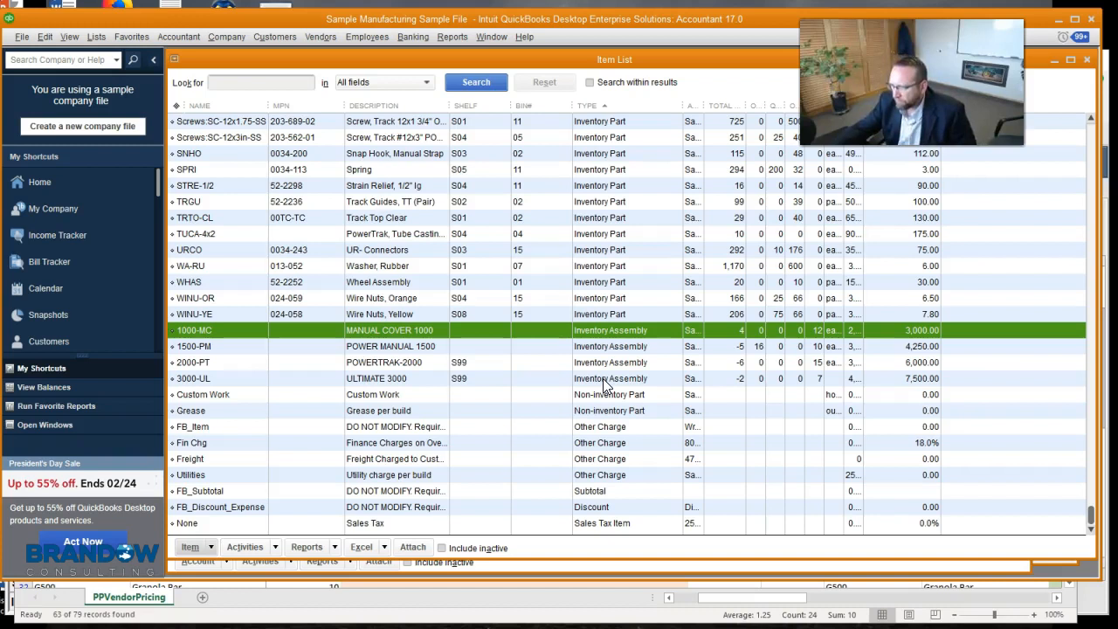
# Step: Examine the non-inventory part and other charge items in the Item List, and compare them with assembly 1000-MC
pyautogui.click(589, 413)
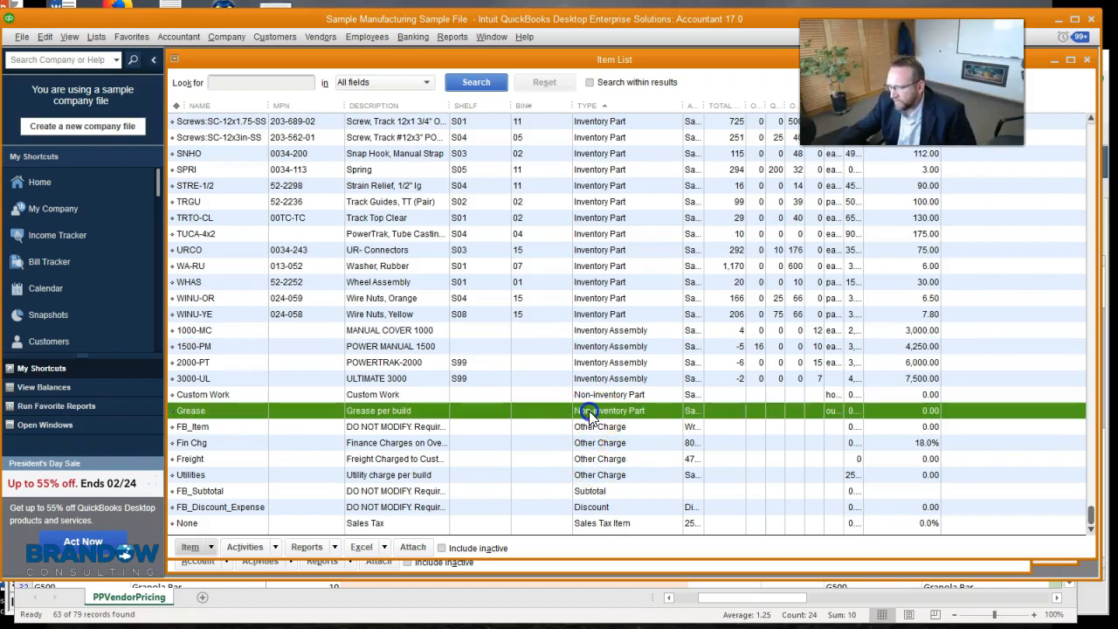
pyautogui.click(599, 428)
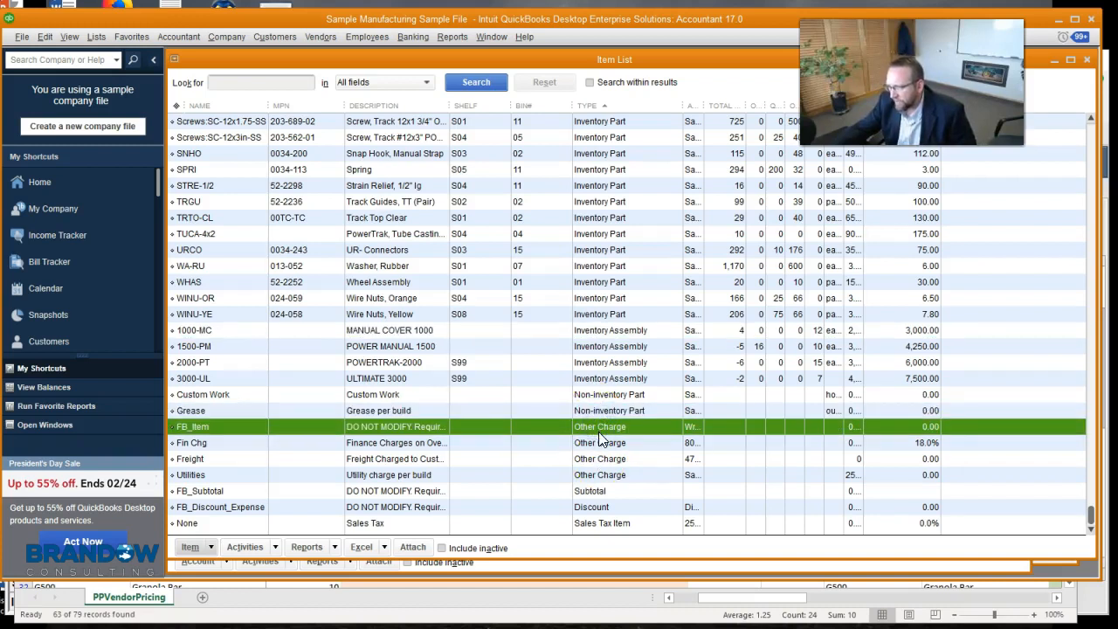
pyautogui.click(596, 444)
pyautogui.click(595, 458)
pyautogui.click(596, 472)
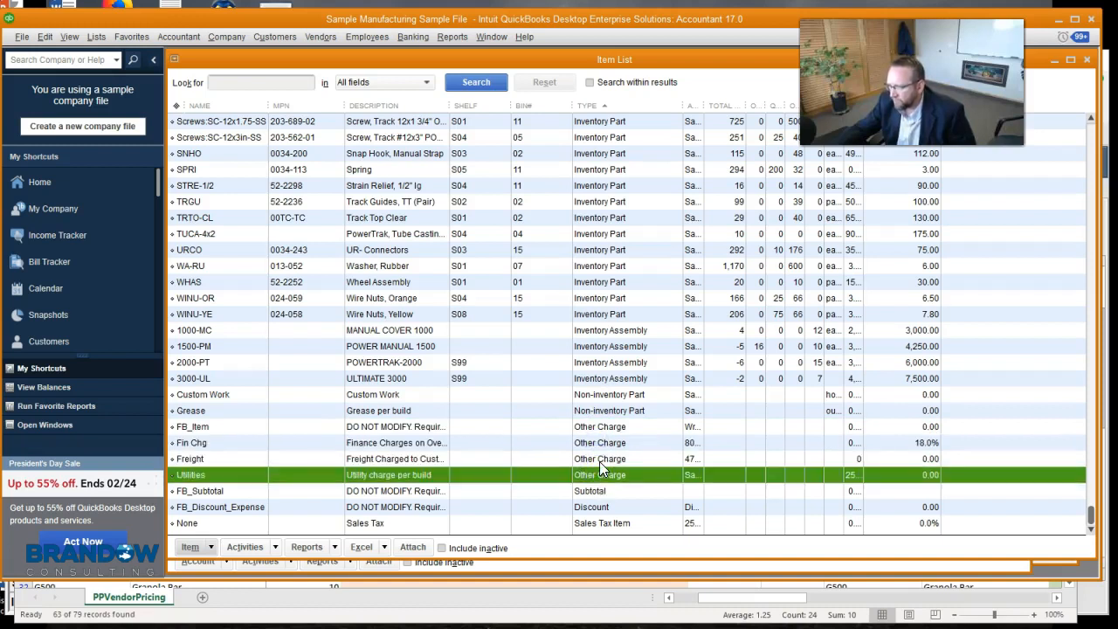
pyautogui.click(599, 460)
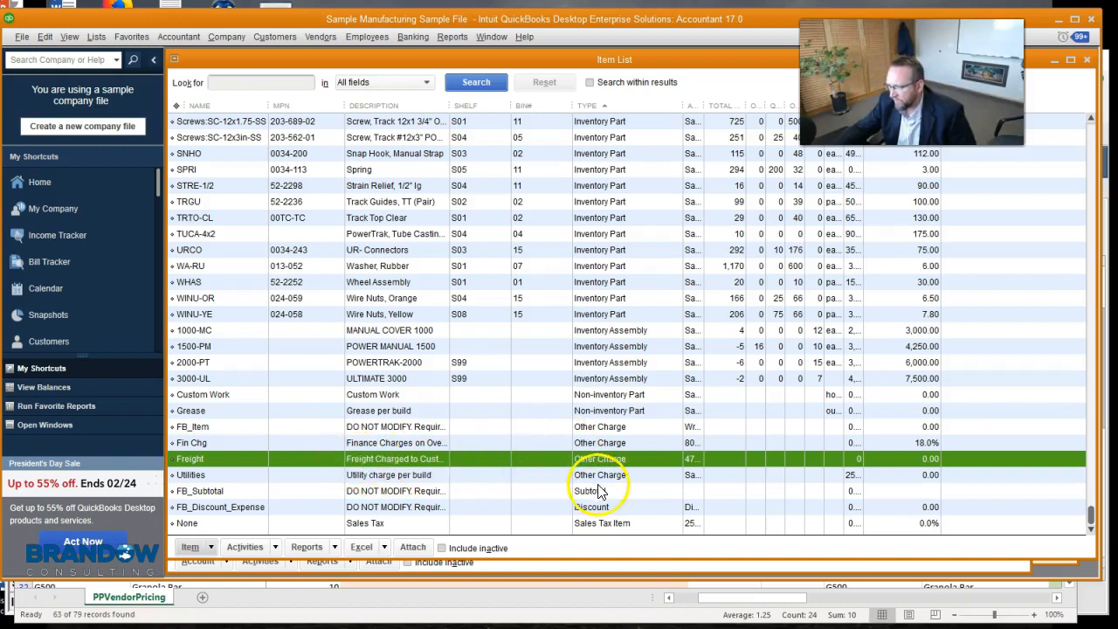
pyautogui.click(601, 332)
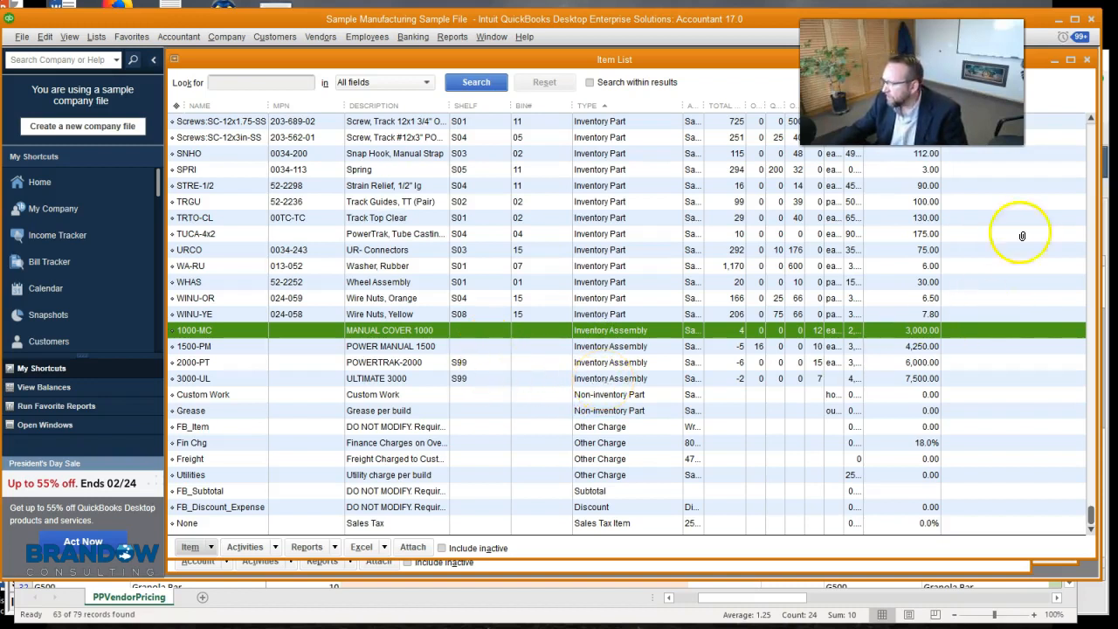
# Step: Search all item fields for "assem", and reset the search to view the inventory assembly items in the full list
pyautogui.click(264, 84)
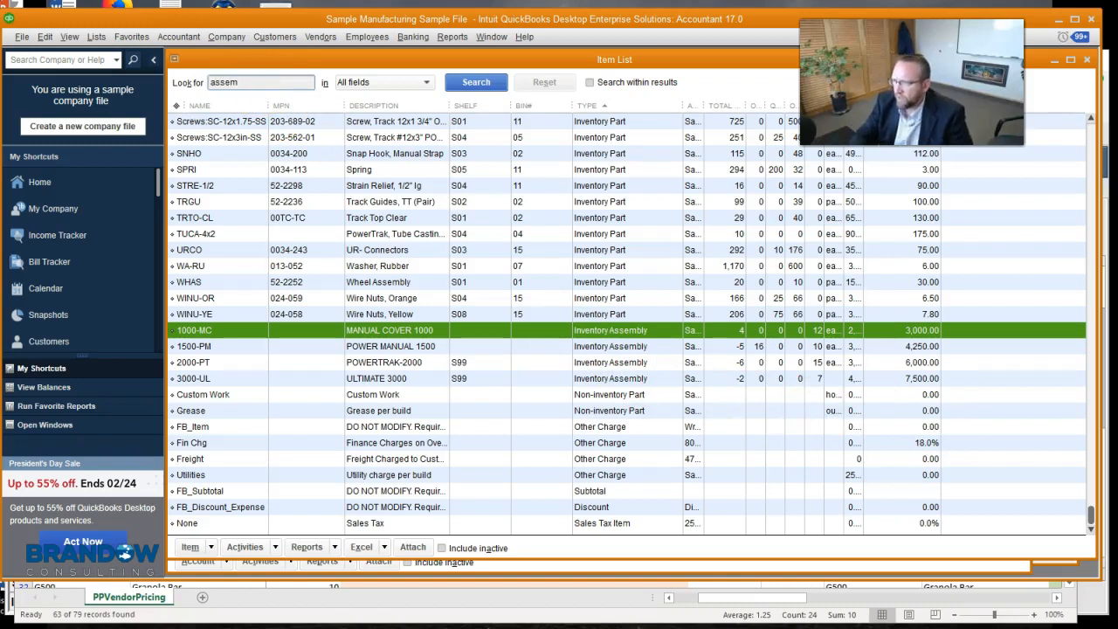
pyautogui.press('Return')
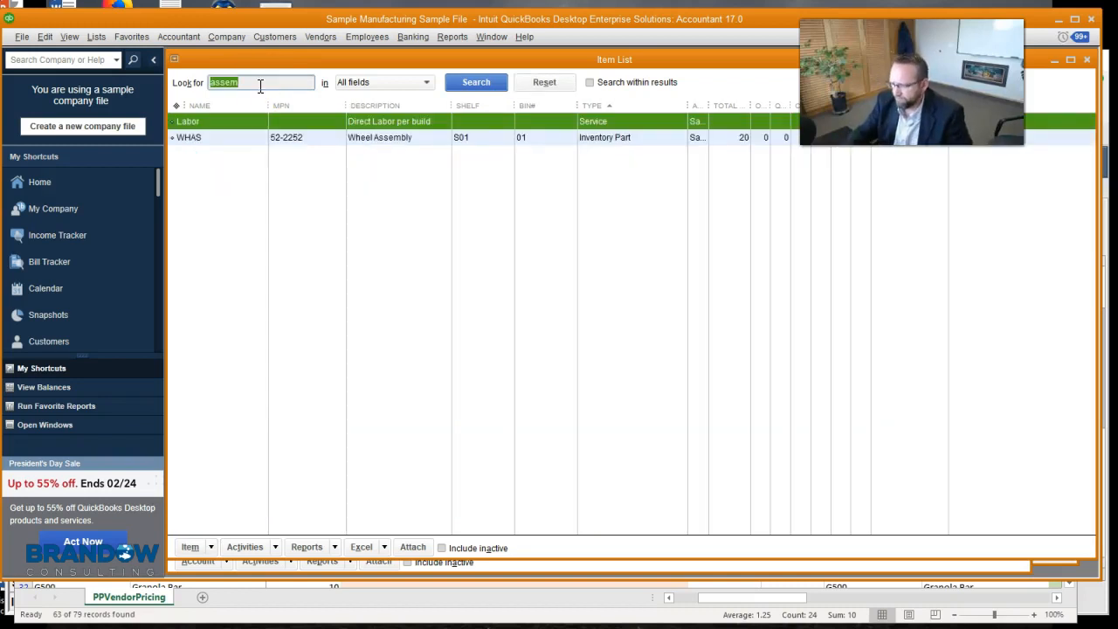
pyautogui.click(472, 83)
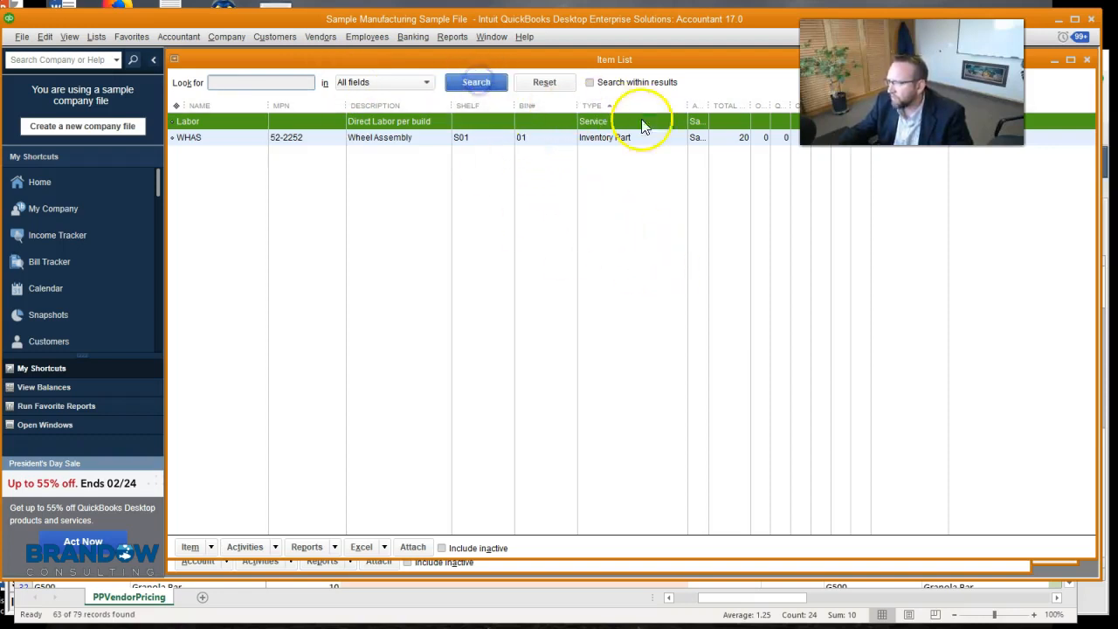
pyautogui.click(781, 222)
pyautogui.click(487, 84)
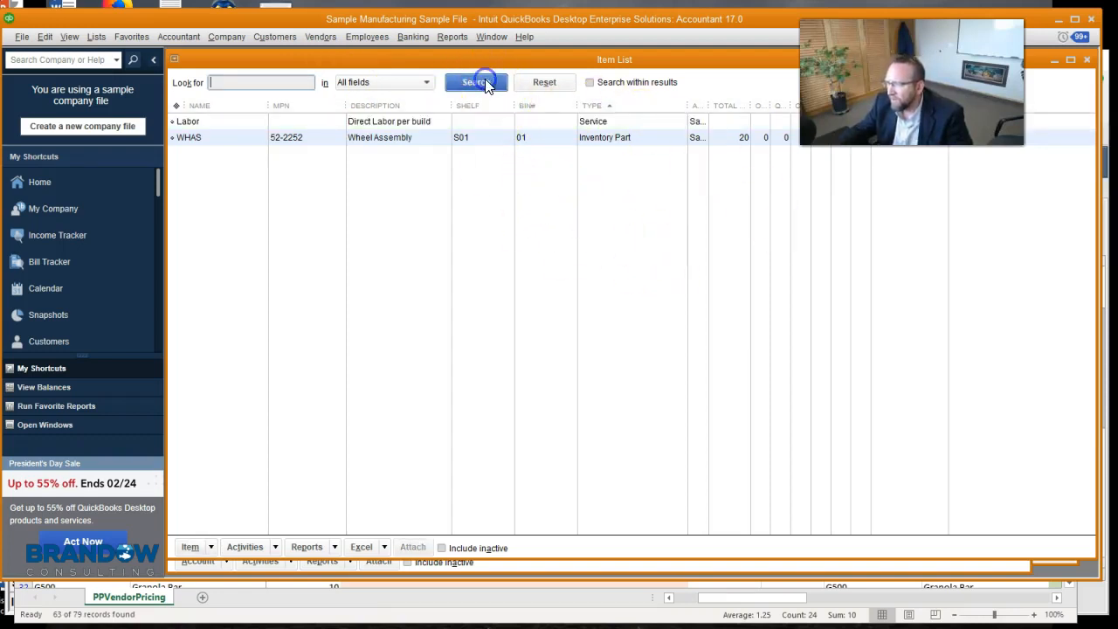
pyautogui.click(454, 216)
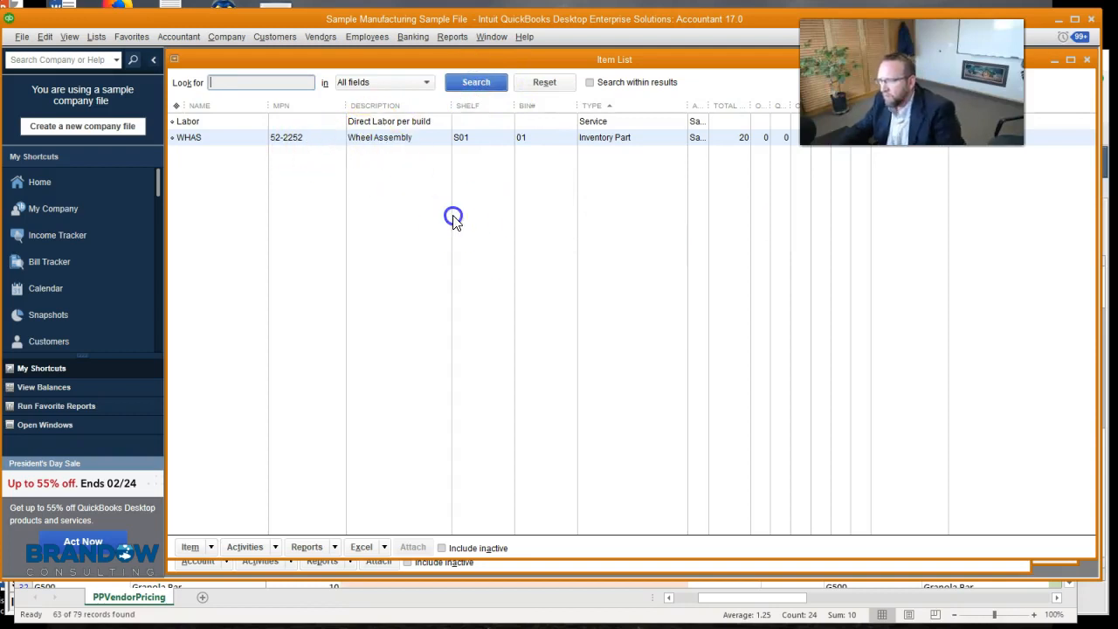
pyautogui.click(544, 82)
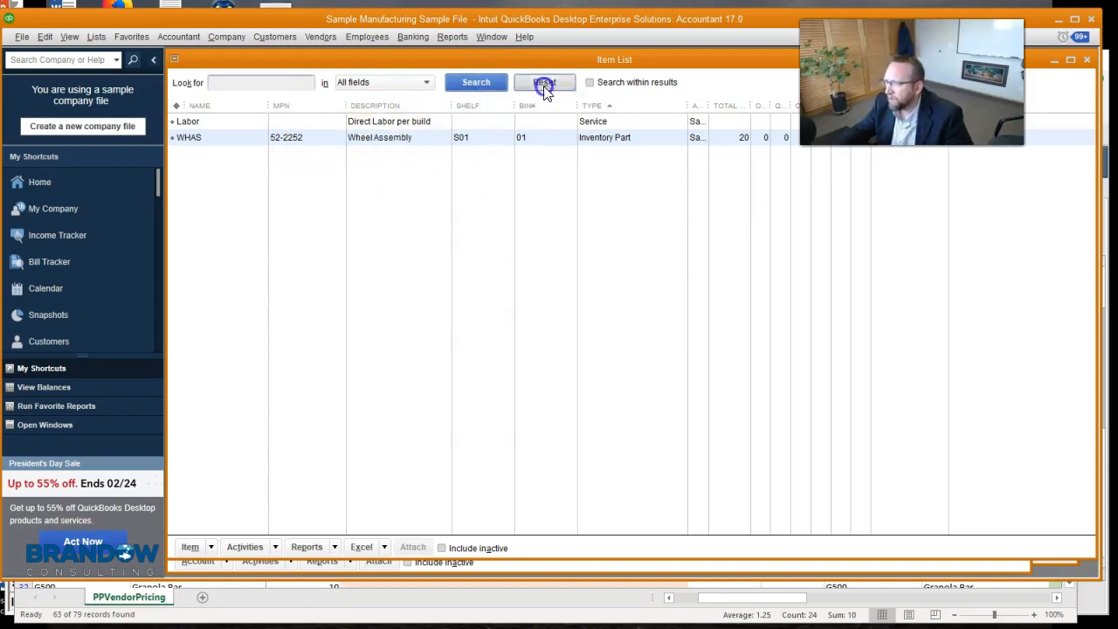
pyautogui.scroll(-10, 627, 384)
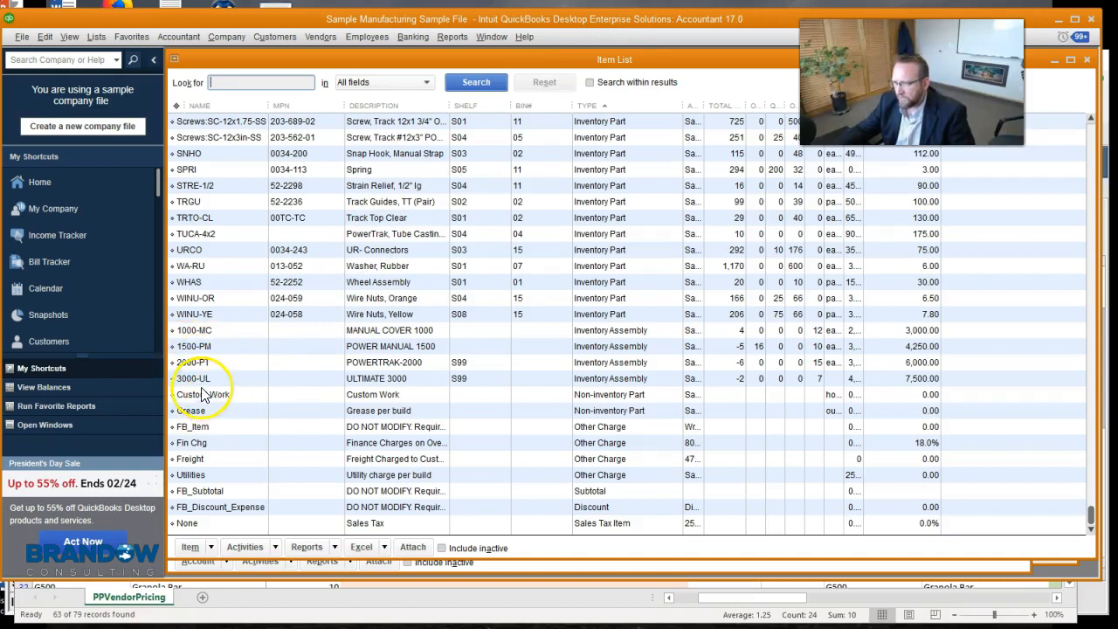
# Step: Return to the PPVendorPricing workbook in Excel and copy the asset account of part 16846.54 to parts 1000-MC and 1500-PM
pyautogui.moveTo(374, 24); pyautogui.dragTo(369, 131)
pyautogui.click(361, 40)
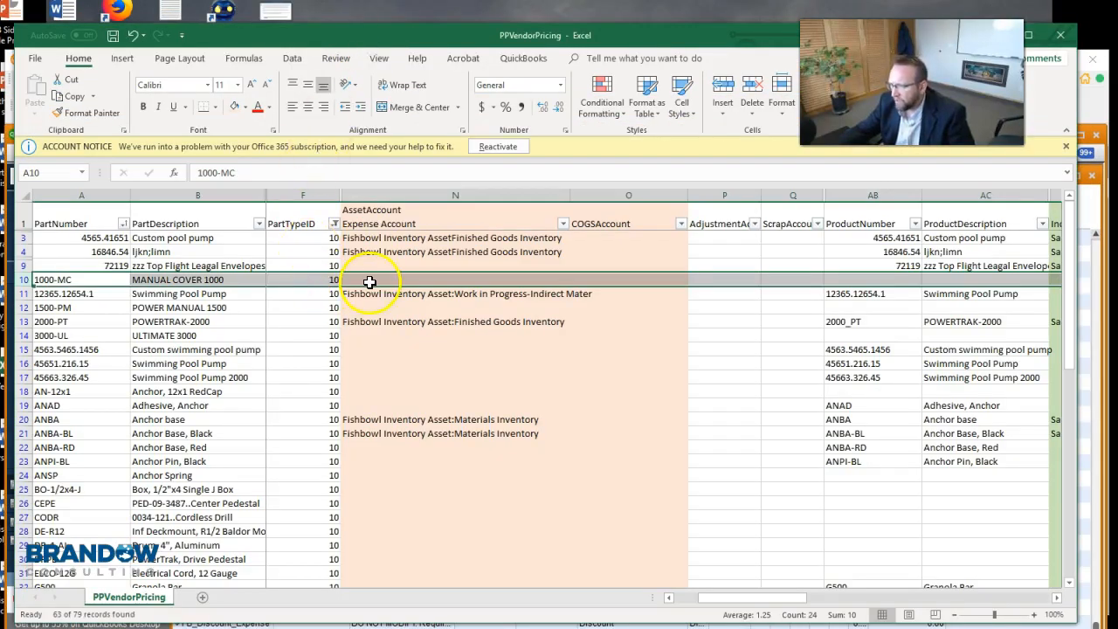
pyautogui.click(379, 253)
pyautogui.hotkey('ctrl', 'c')
pyautogui.click(364, 278)
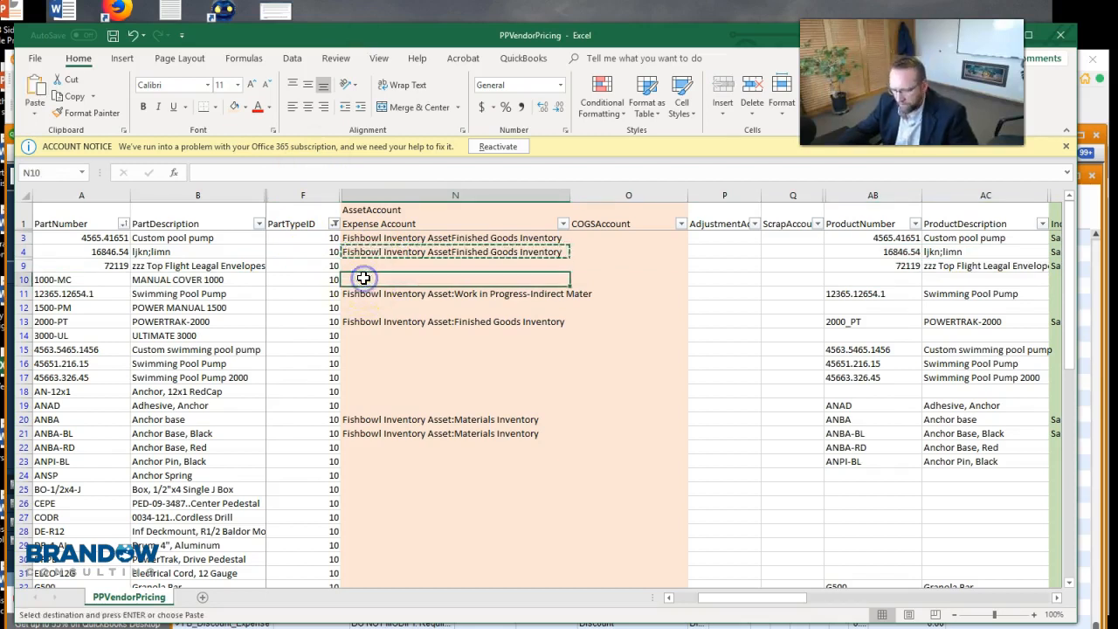
pyautogui.hotkey('ctrl', 'v')
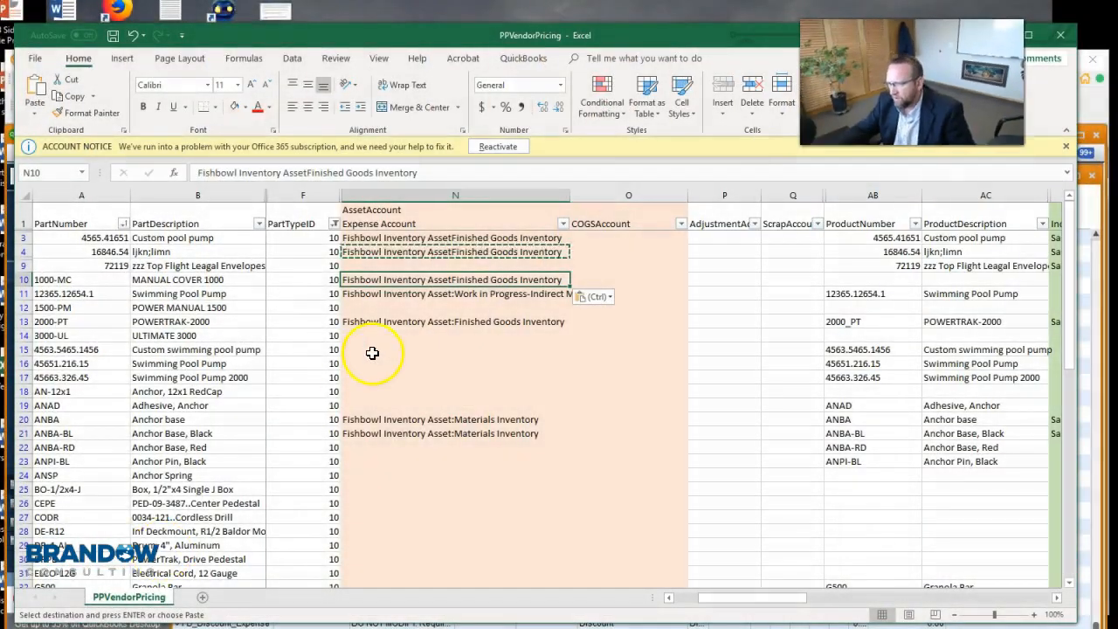
pyautogui.click(362, 307)
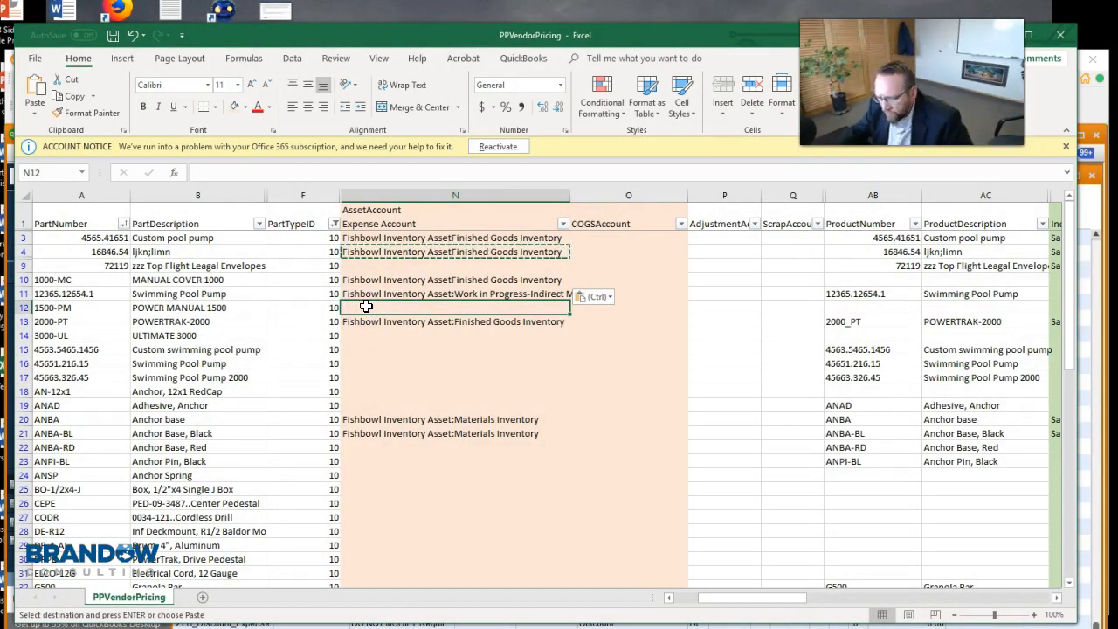
pyautogui.hotkey('ctrl', 'v')
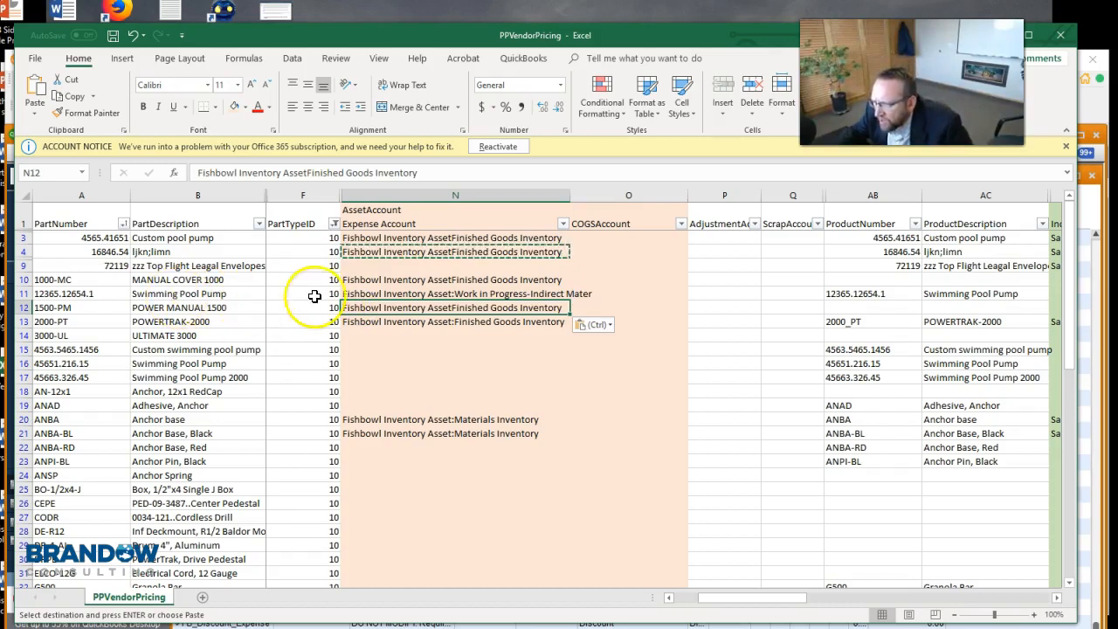
# Step: Inspect the asset account of Swimming Pool Pump 12365.12654.1 and locate Work in Progress-Indirect Mater in the QuickBooks Chart of Accounts
pyautogui.click(436, 295)
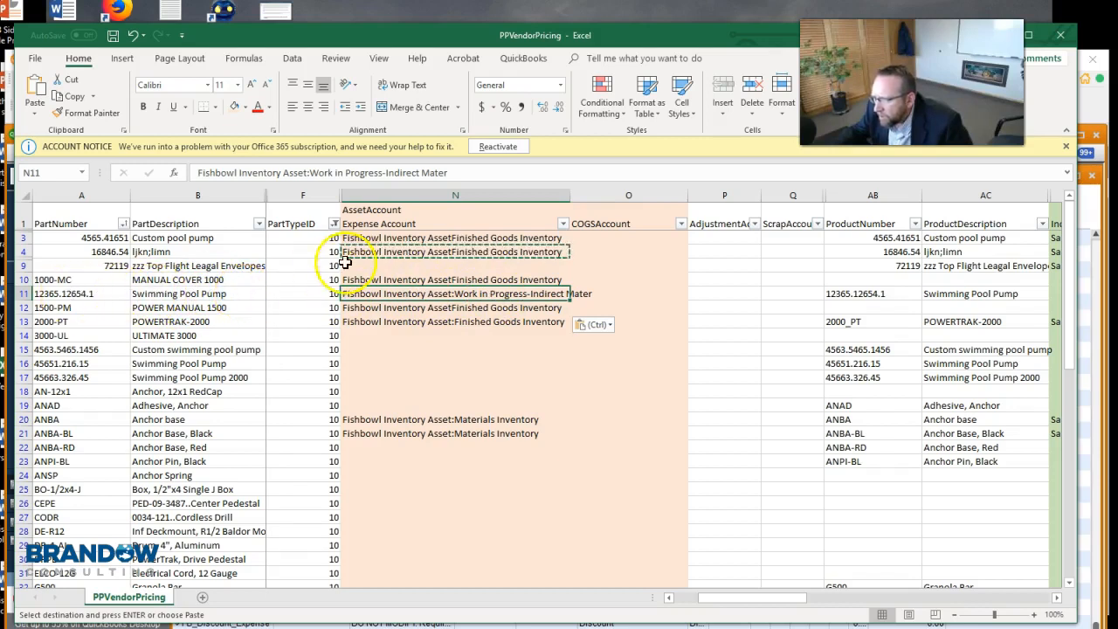
pyautogui.click(360, 251)
pyautogui.press('Escape')
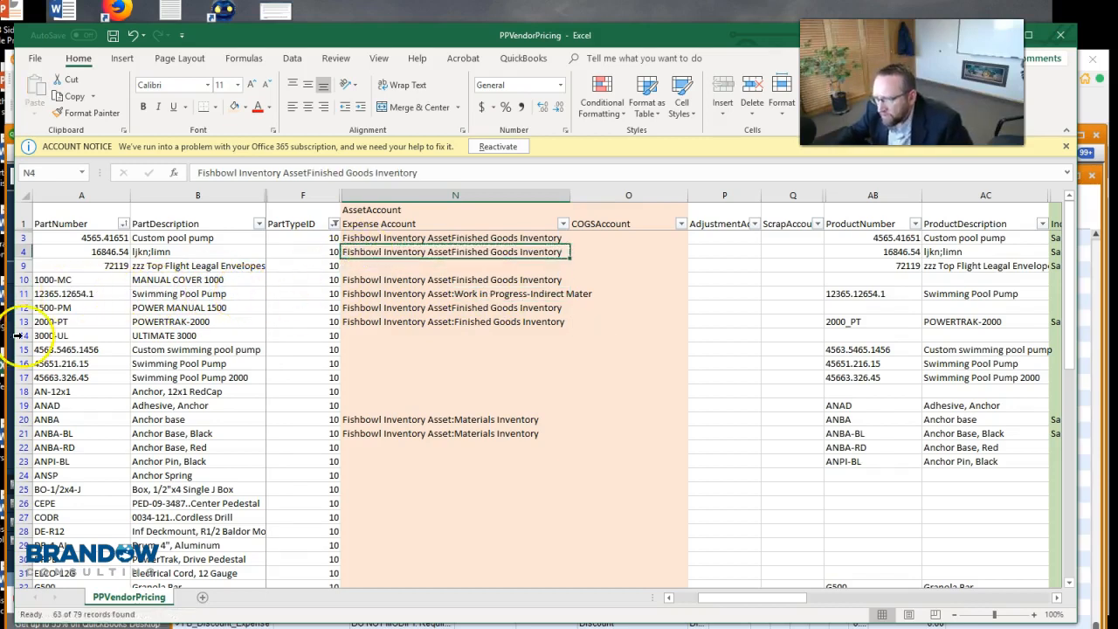
pyautogui.click(17, 294)
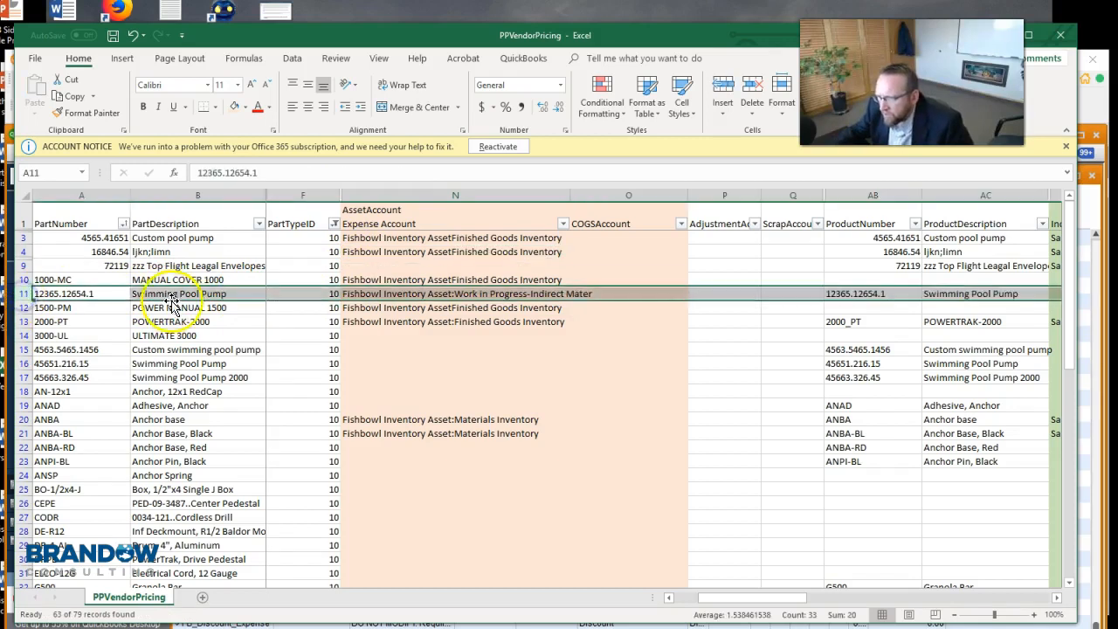
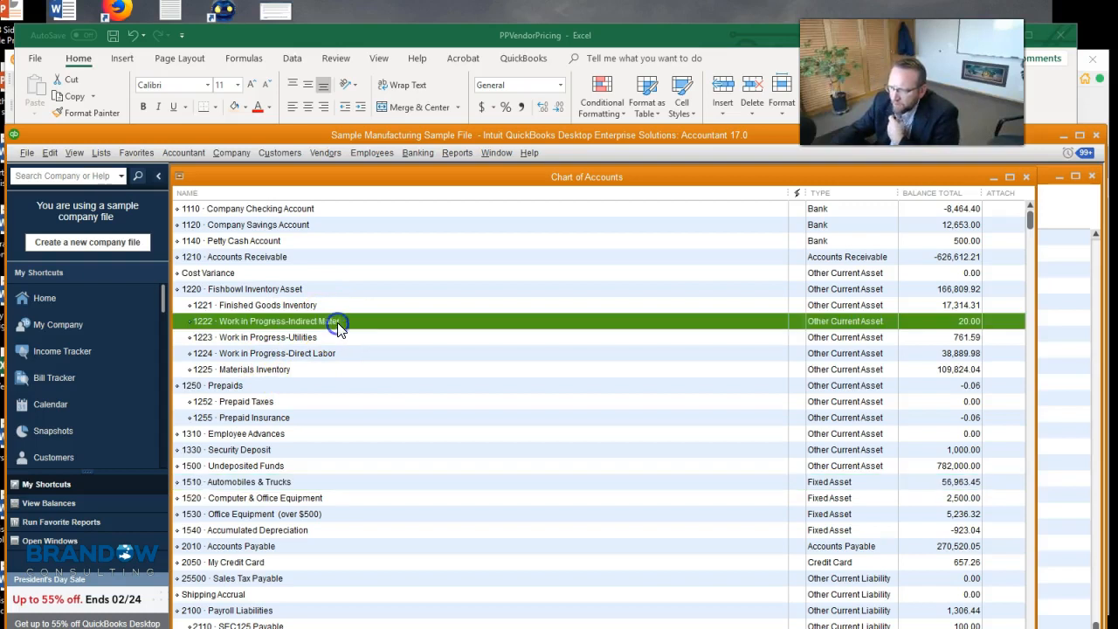
pyautogui.click(337, 325)
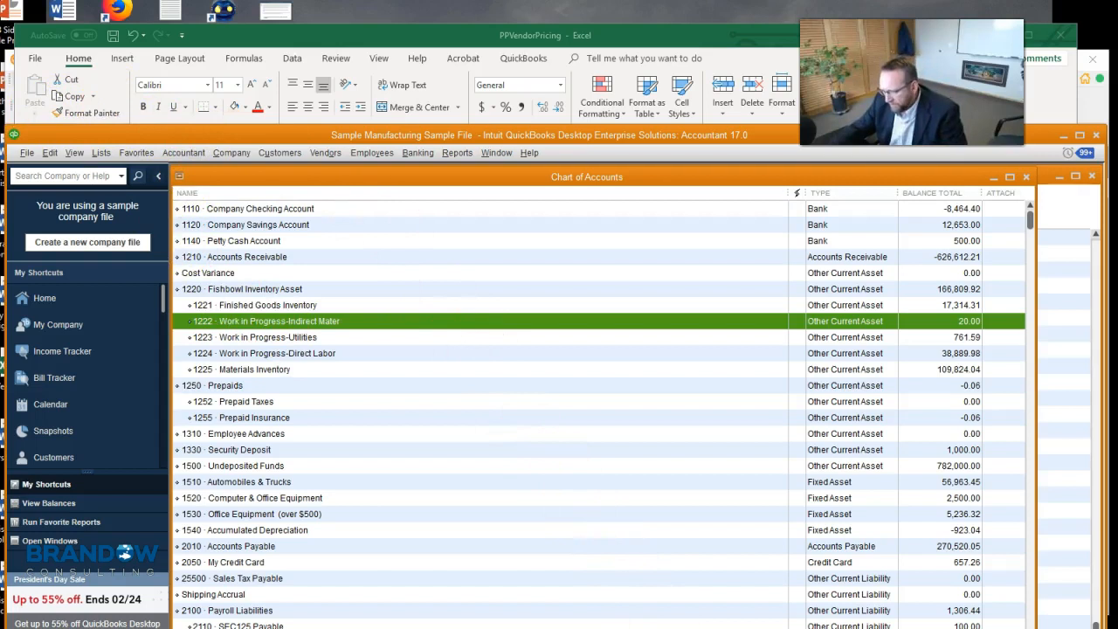
# Step: Return to the PPVendorPricing workbook in Excel and copy the asset account of part 2000-PT to part 3000-UL
pyautogui.hotkey('alt', 'Tab')
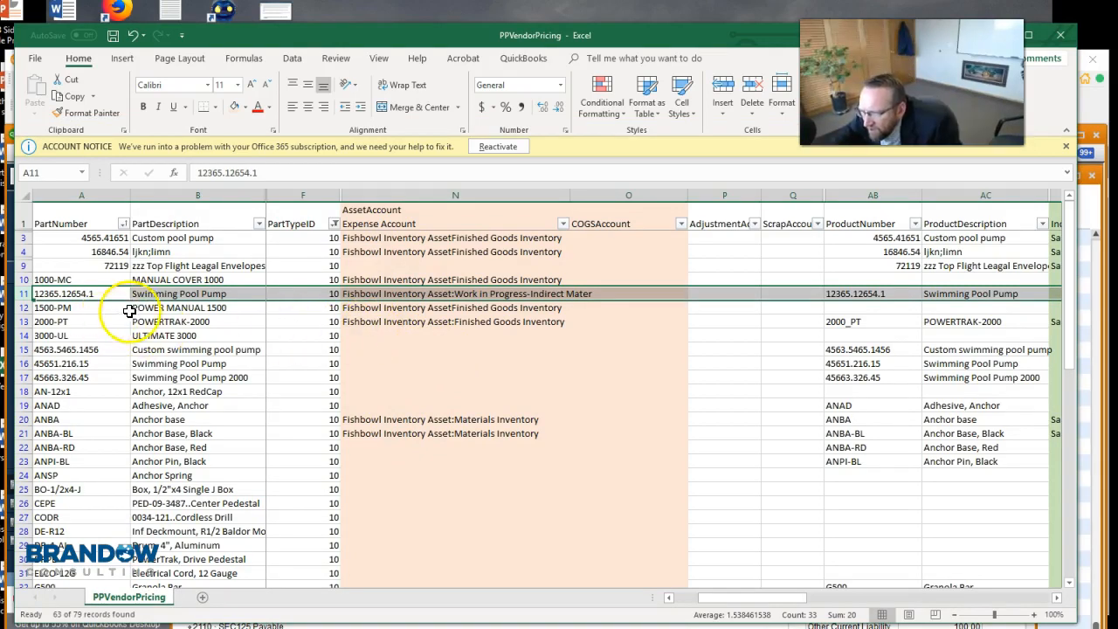
pyautogui.click(186, 337)
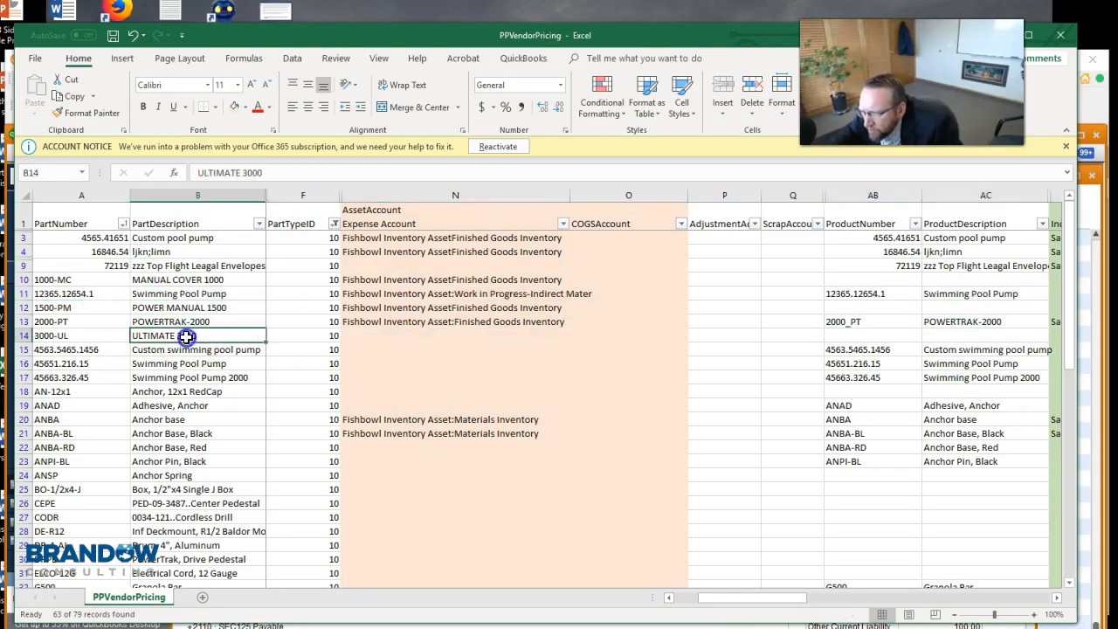
pyautogui.click(374, 321)
pyautogui.hotkey('ctrl', 'c')
pyautogui.click(358, 336)
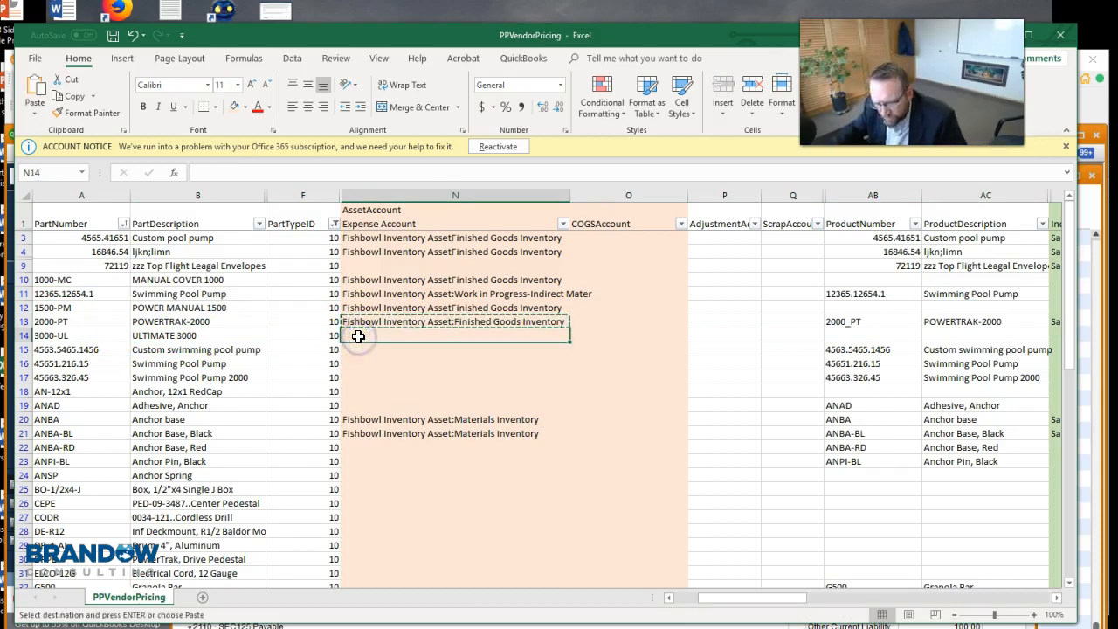
pyautogui.press('Return')
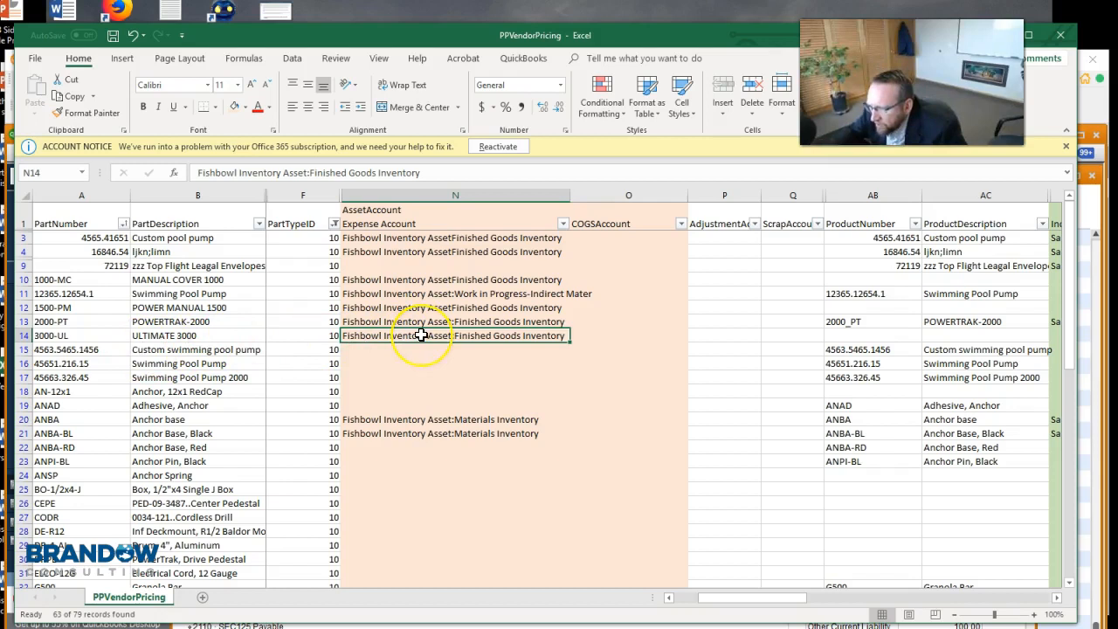
# Step: Fill the Finished Goods Inventory asset account of 3000-UL down to parts 4563.5465.1456, 45651.216.15 and 45663.326.45
pyautogui.moveTo(52, 350); pyautogui.dragTo(62, 377)
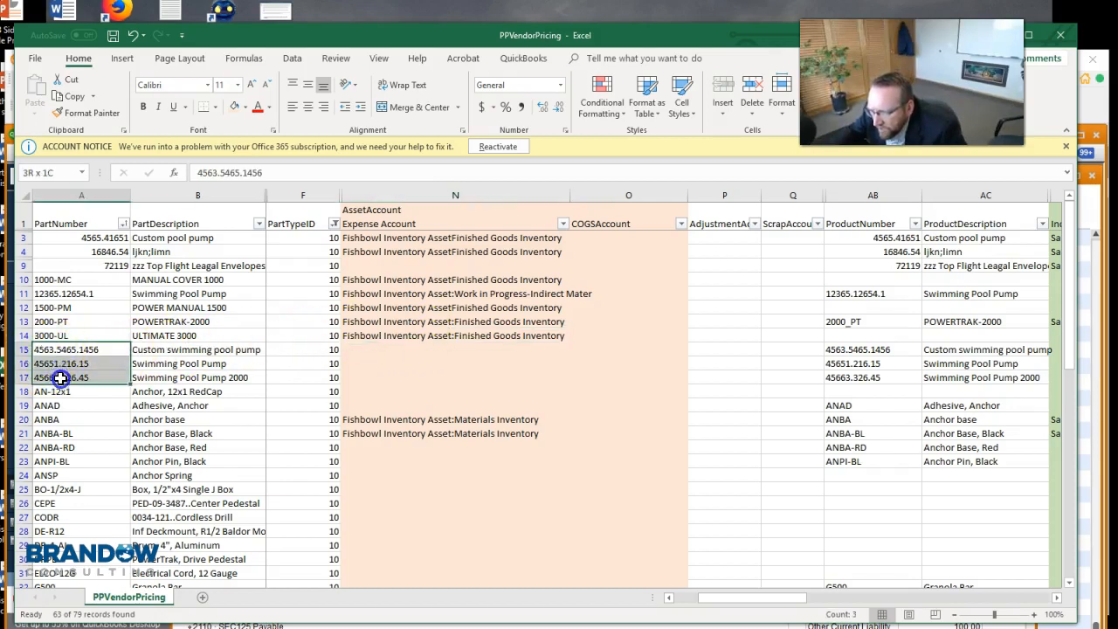
pyautogui.click(368, 334)
pyautogui.moveTo(569, 341); pyautogui.dragTo(563, 378)
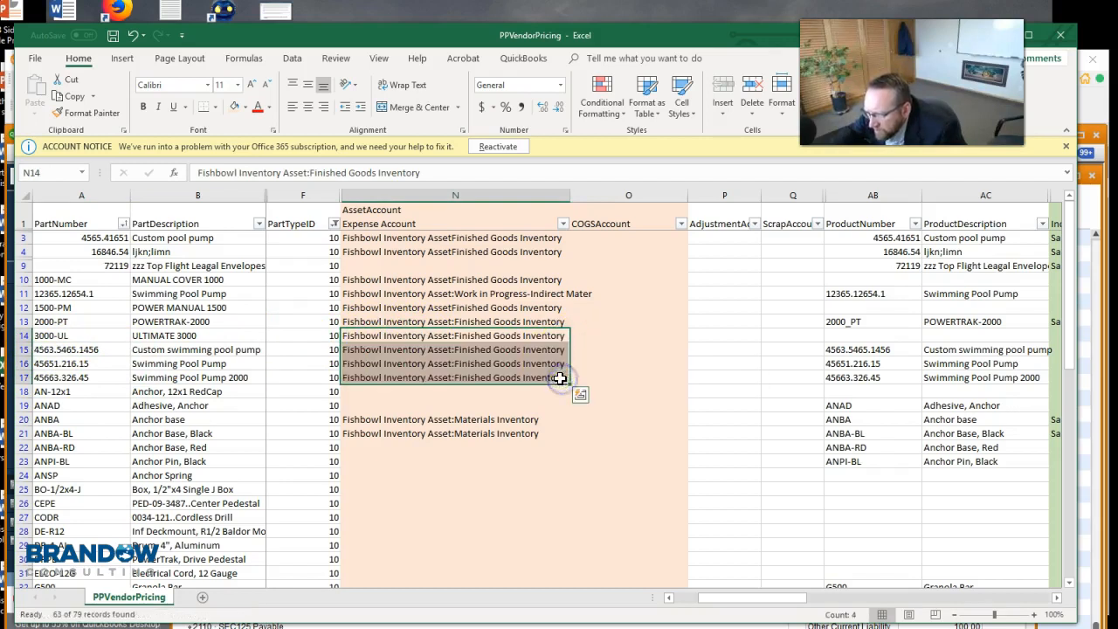
# Step: Fill the Materials Inventory asset account from ANBA up to AN-12x1 and ANAD, and from ANBA-BL down to ANBA-RD, ANPI-BL and ANSP
pyautogui.click(149, 393)
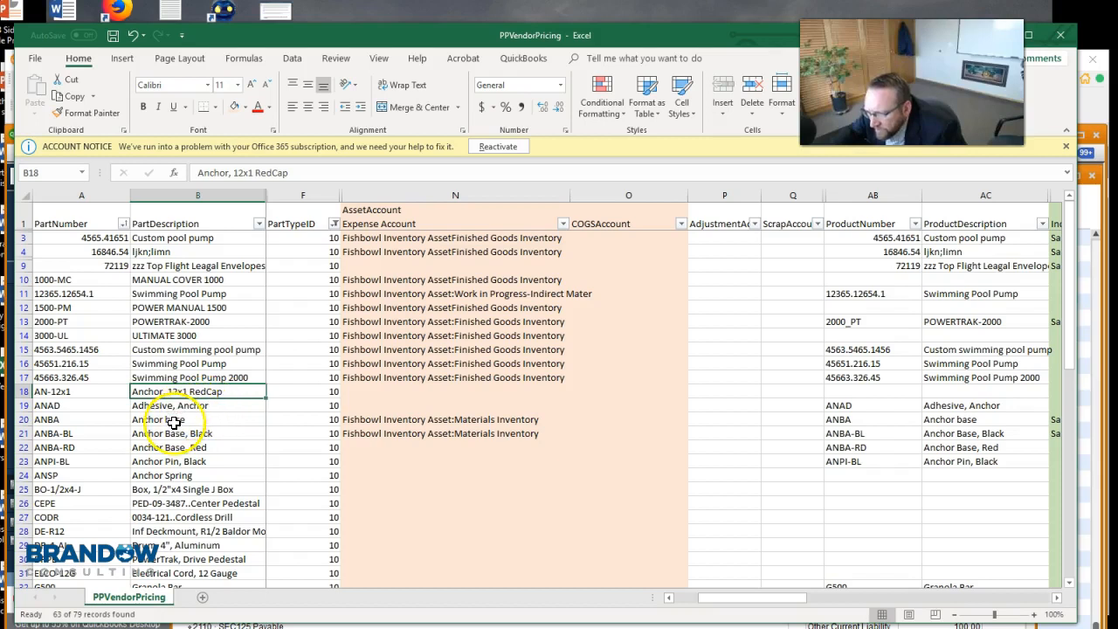
pyautogui.click(386, 421)
pyautogui.moveTo(569, 426); pyautogui.dragTo(569, 393)
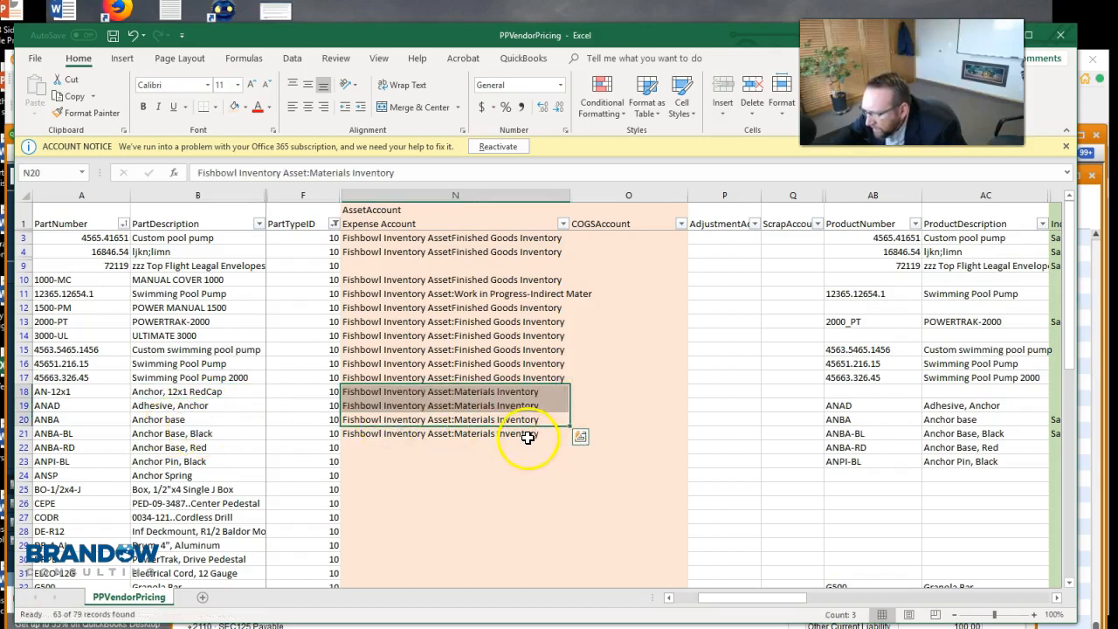
pyautogui.click(526, 437)
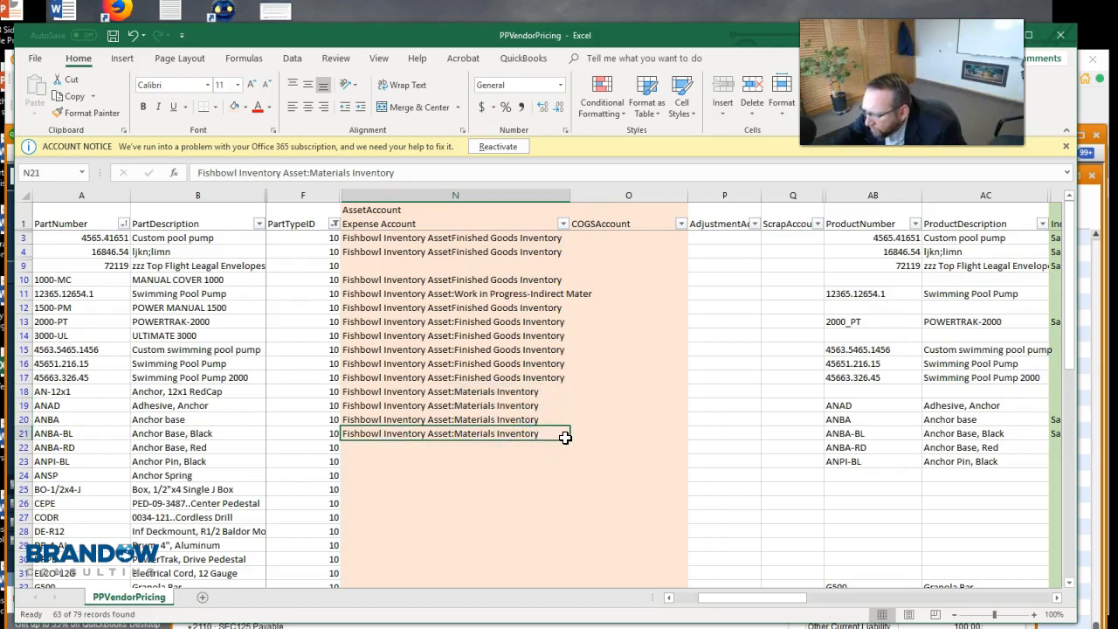
pyautogui.moveTo(570, 440); pyautogui.dragTo(568, 482)
# Step: Widen the hidden column beside PartDescription and fill ANSP's Materials Inventory asset account down to parts BO-1/2x4-J and CEPE
pyautogui.scroll(-5, 564, 344)
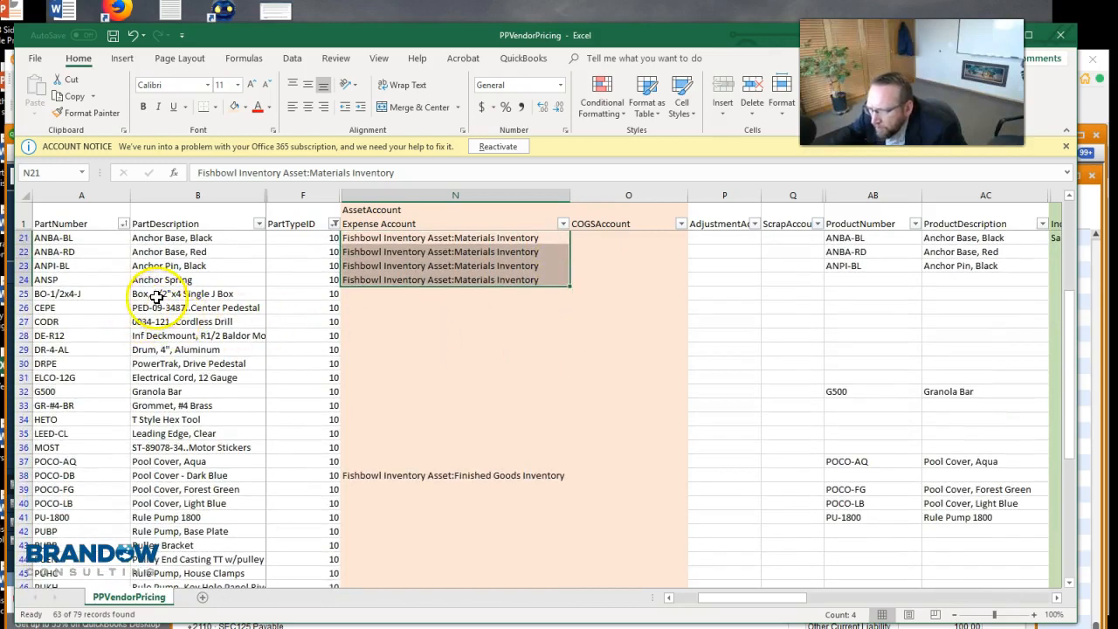
pyautogui.click(223, 293)
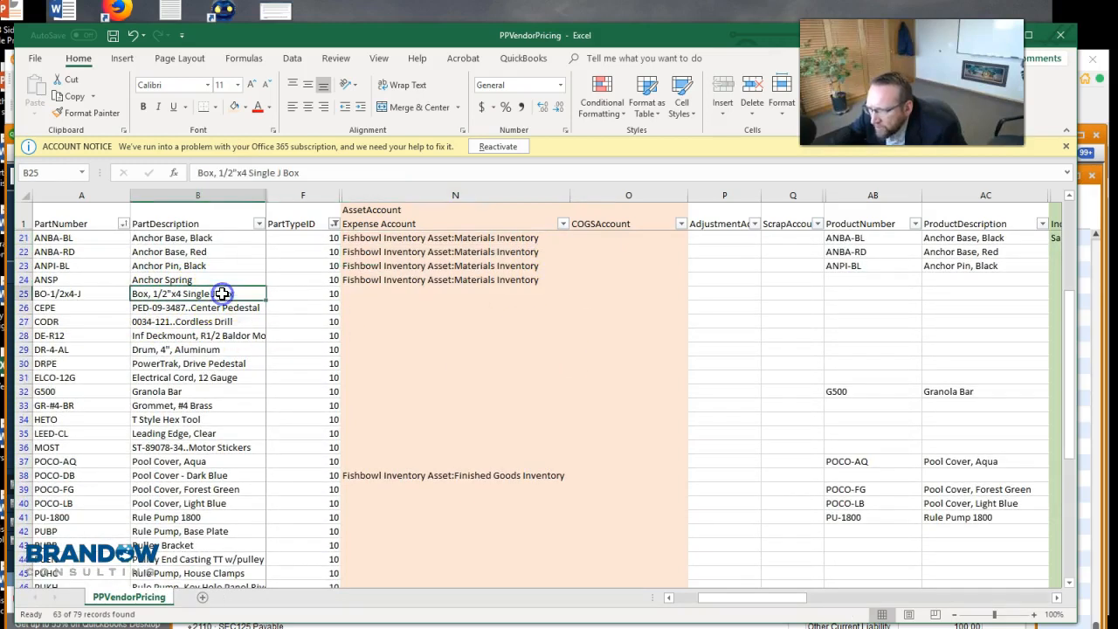
pyautogui.click(369, 279)
pyautogui.moveTo(265, 194); pyautogui.dragTo(288, 194)
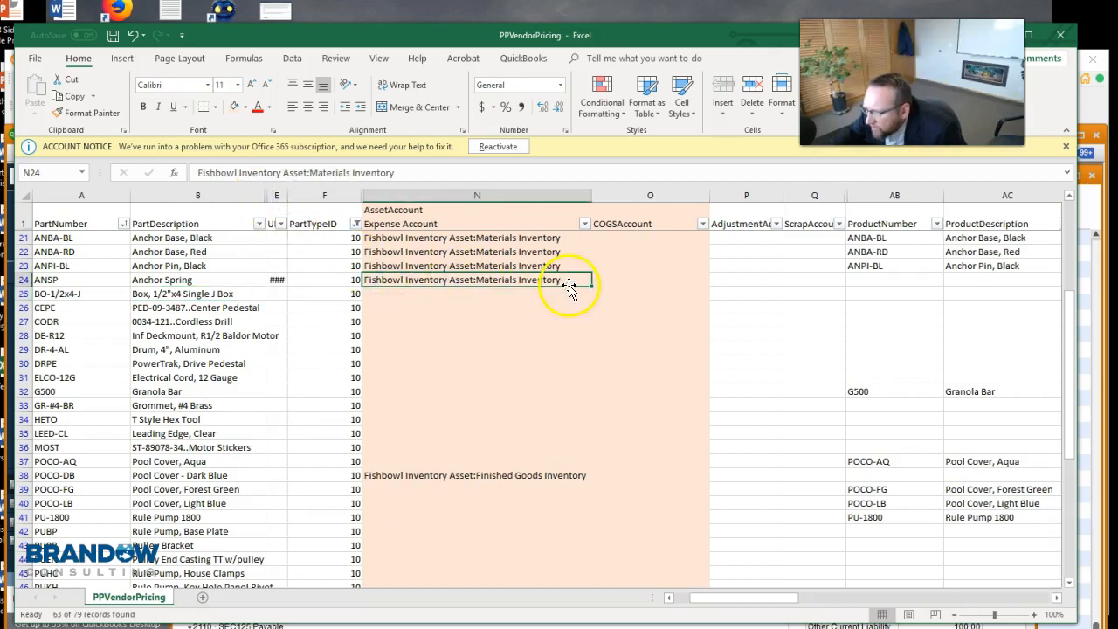
pyautogui.moveTo(593, 283)
pyautogui.mouseDown()
pyautogui.moveTo(583, 304)
pyautogui.moveTo(590, 277)
pyautogui.mouseUp()
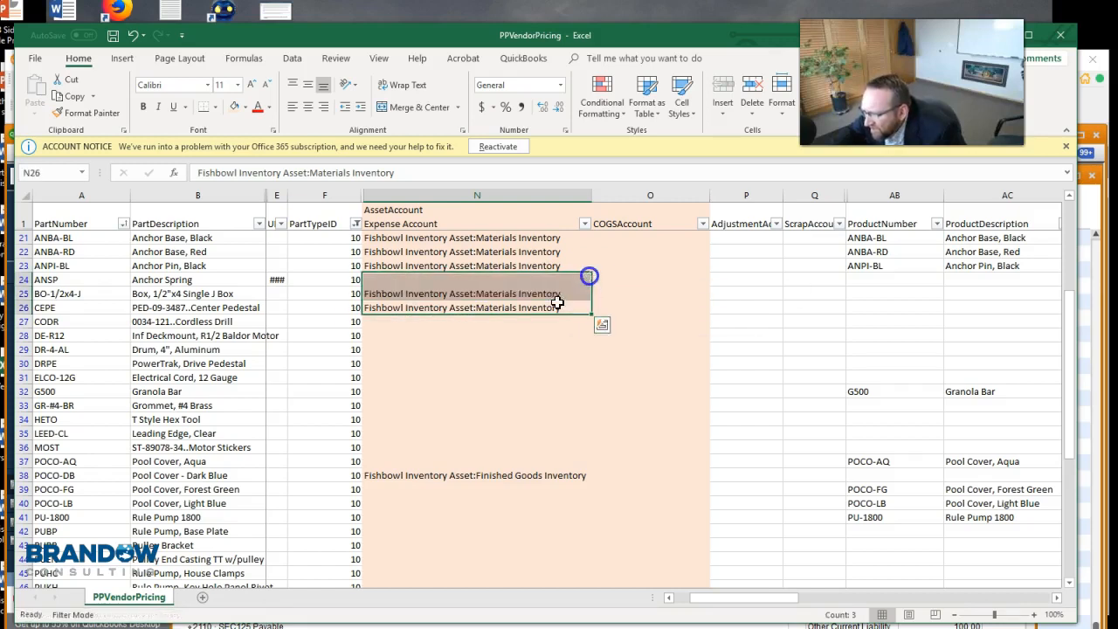
# Step: Review the type and description of the Cordless Drill part CODR, and widen the PartDescription column
pyautogui.click(419, 321)
pyautogui.click(215, 321)
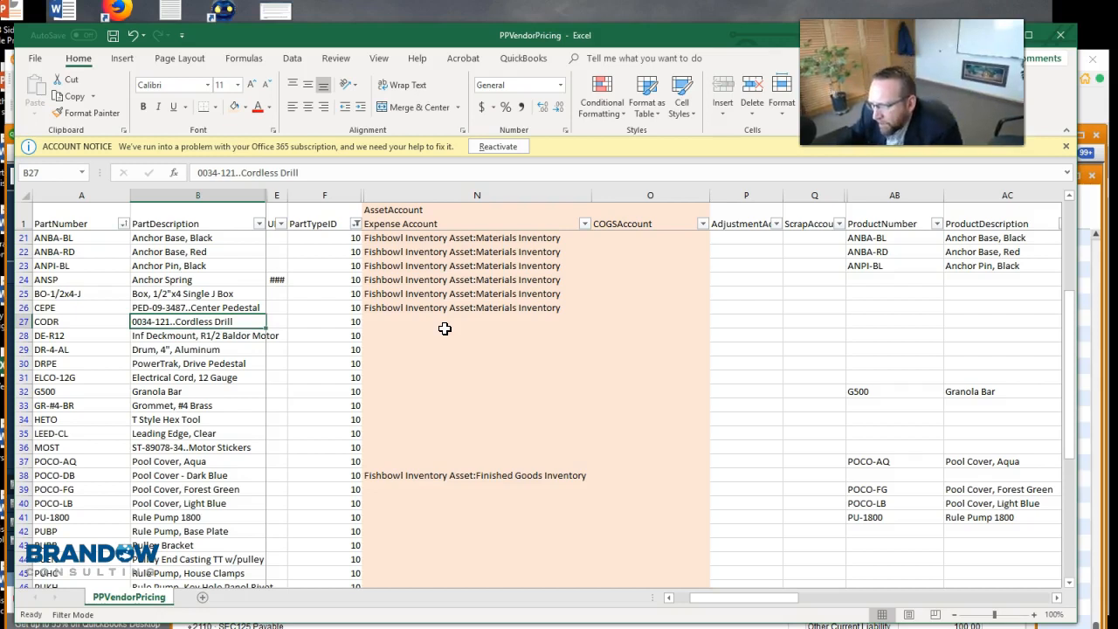
pyautogui.click(325, 321)
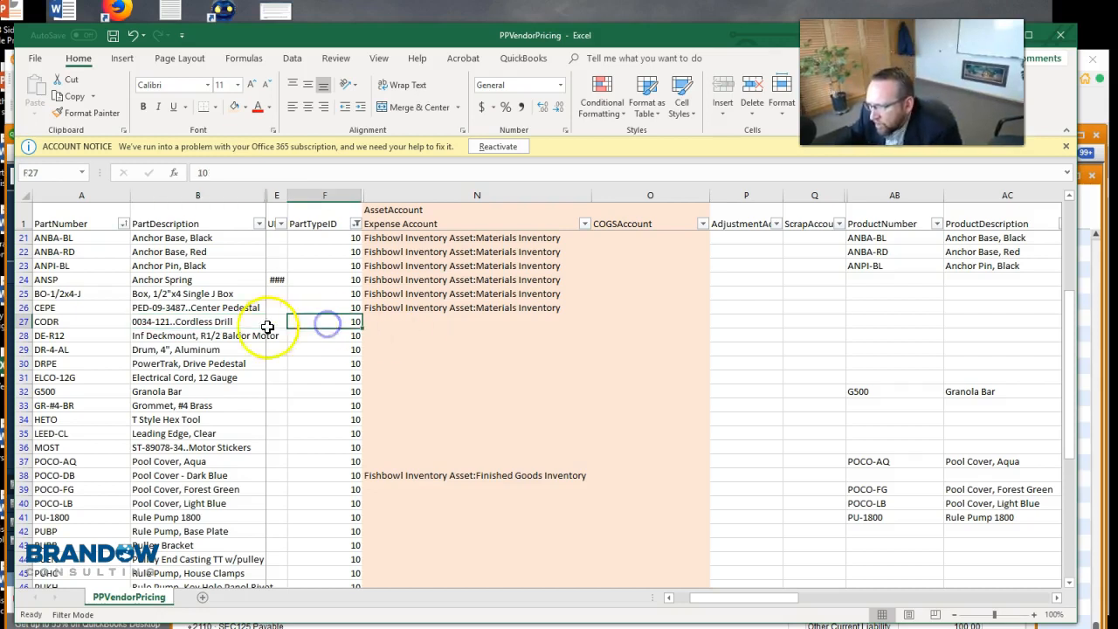
pyautogui.click(188, 323)
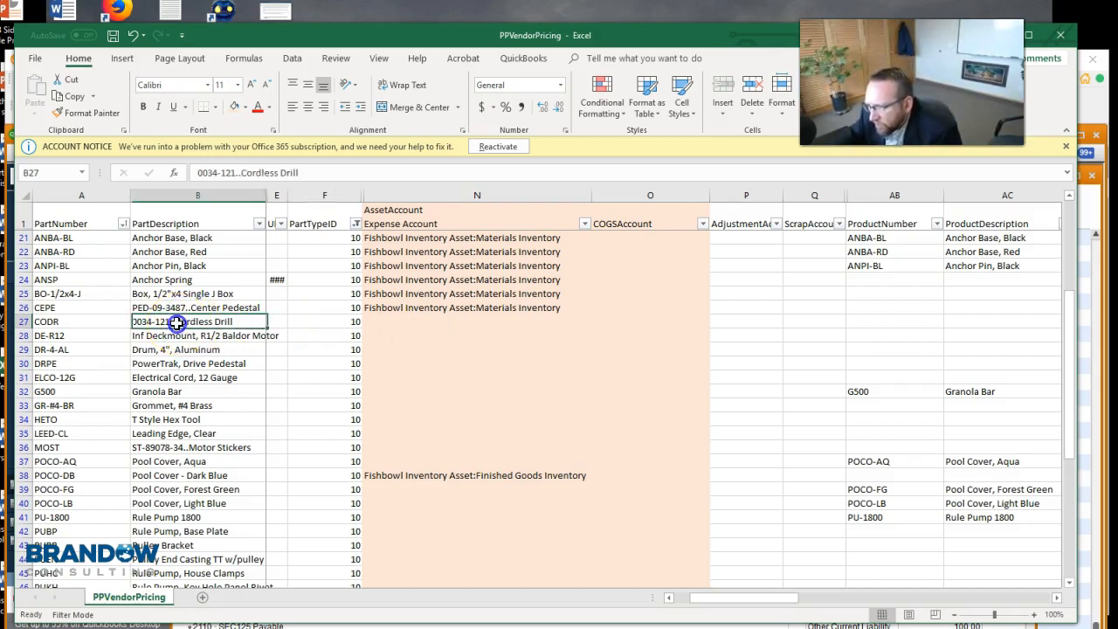
pyautogui.click(23, 322)
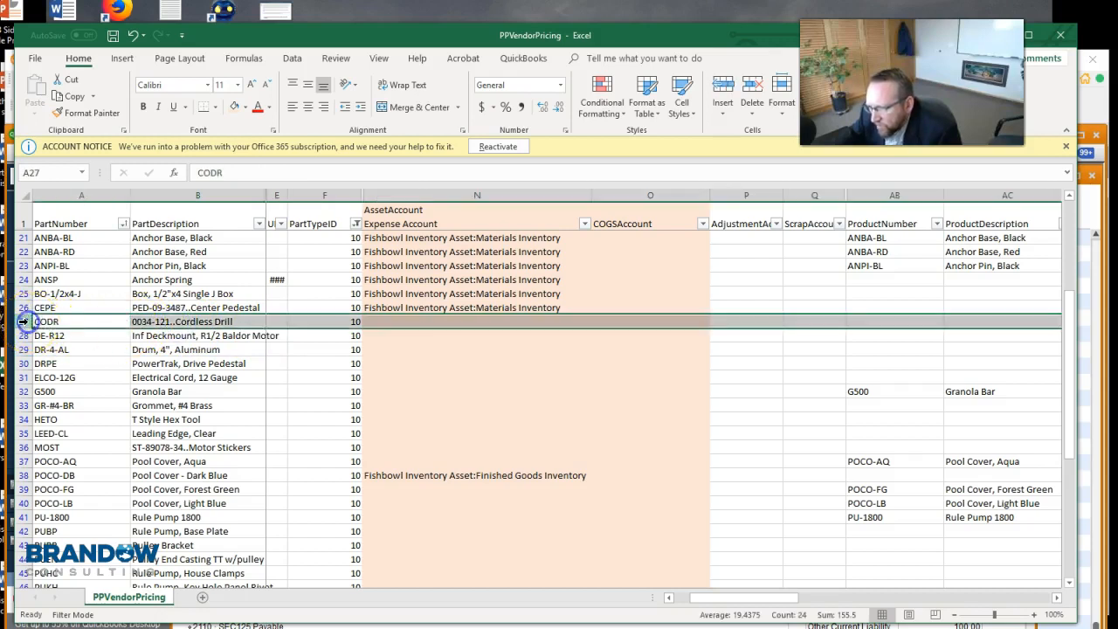
pyautogui.moveTo(265, 200); pyautogui.dragTo(300, 200)
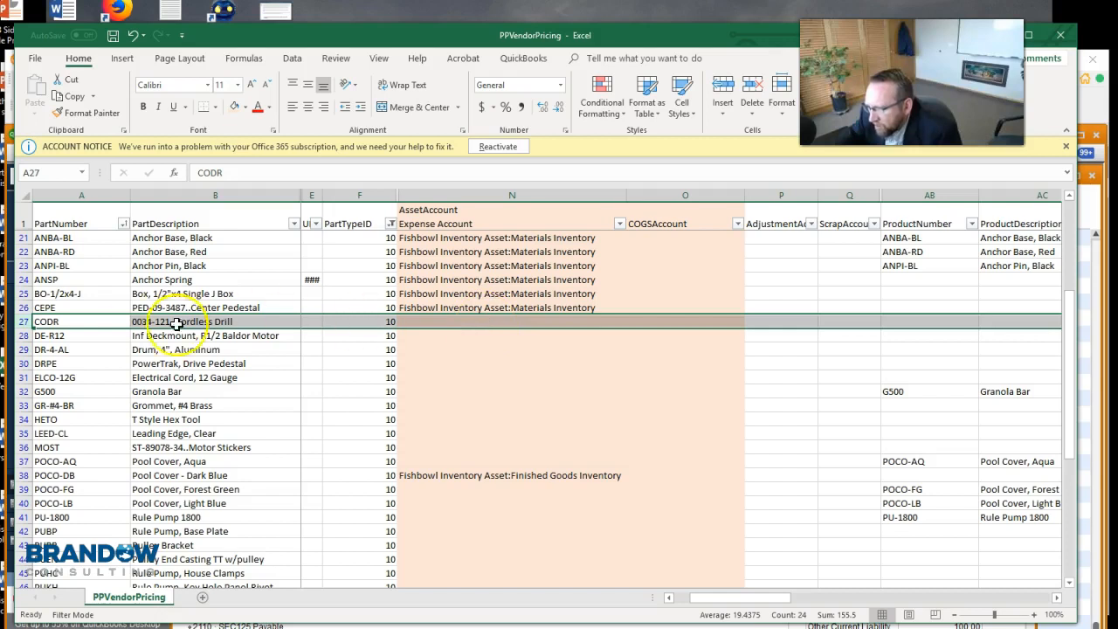
# Step: Prefix the description of Cordless Drill part CODR with "zzz" to mark it as wrongly typed
pyautogui.doubleClick(137, 322)
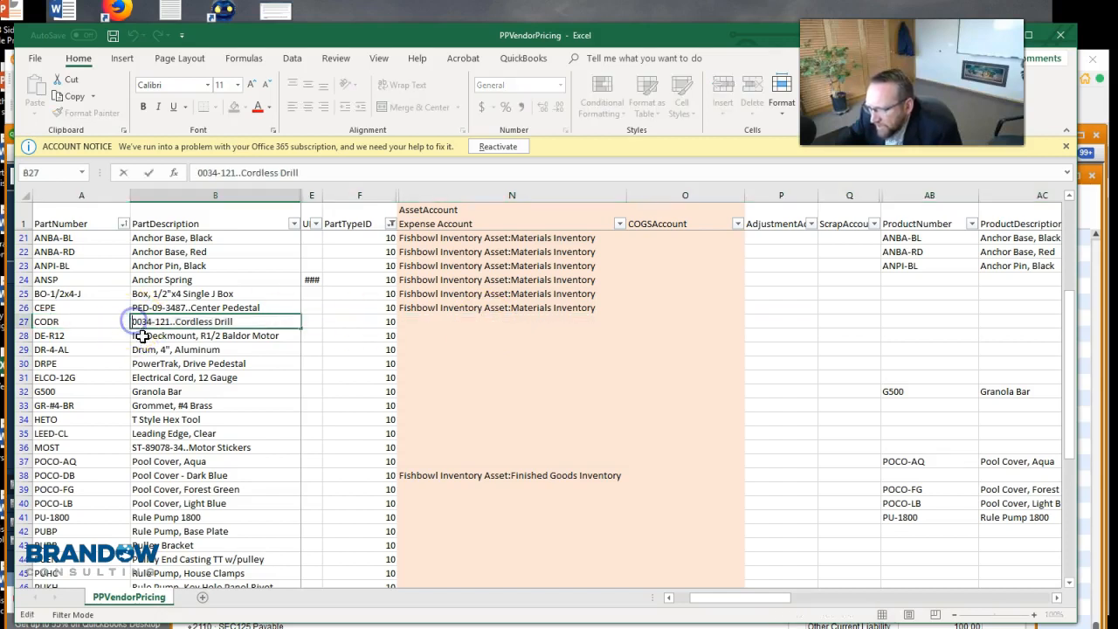
pyautogui.scroll(4, 148, 341)
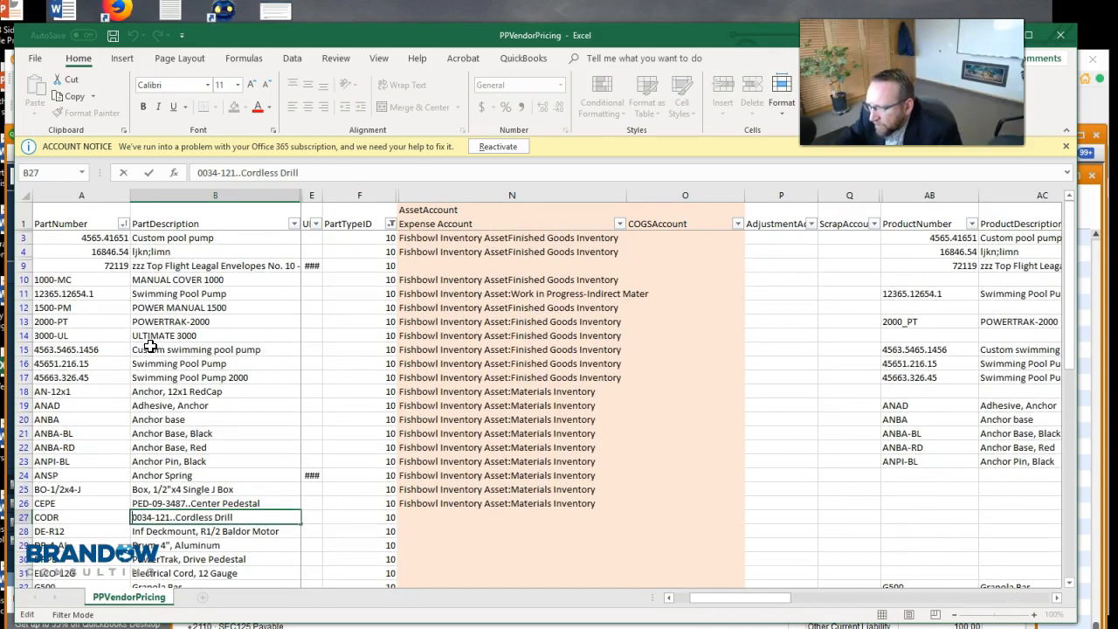
pyautogui.scroll(-4, 226, 517)
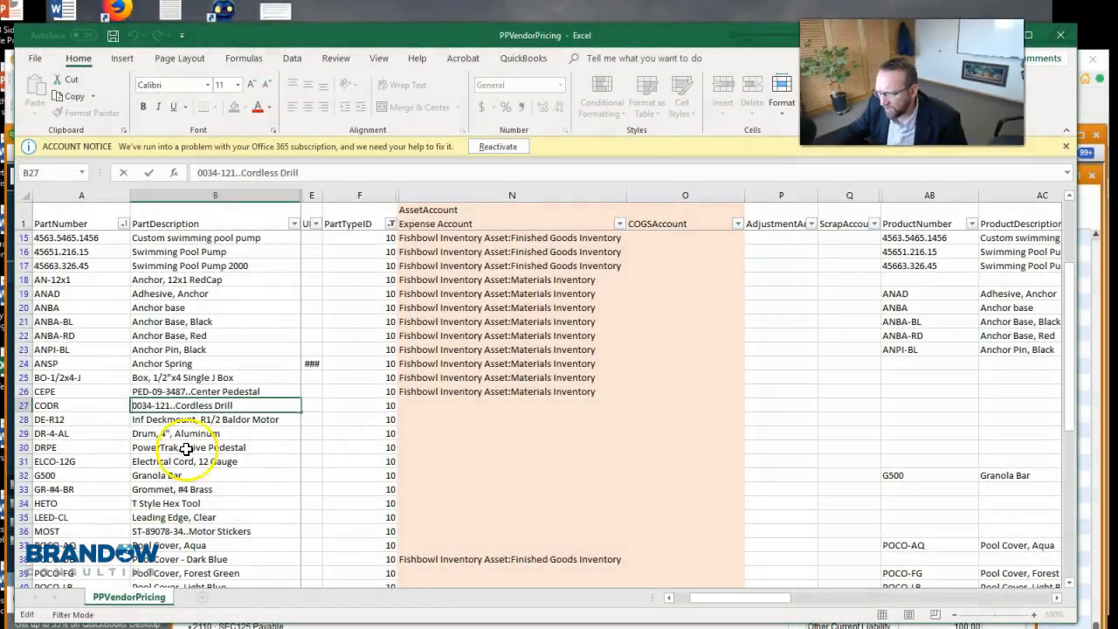
pyautogui.write('zzz')
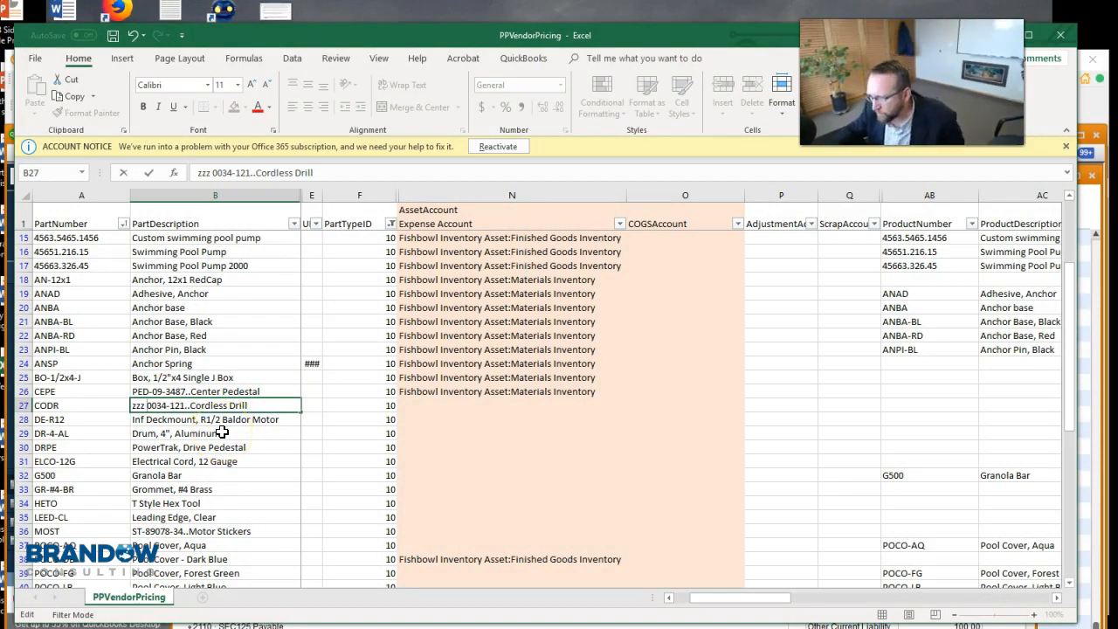
pyautogui.click(429, 407)
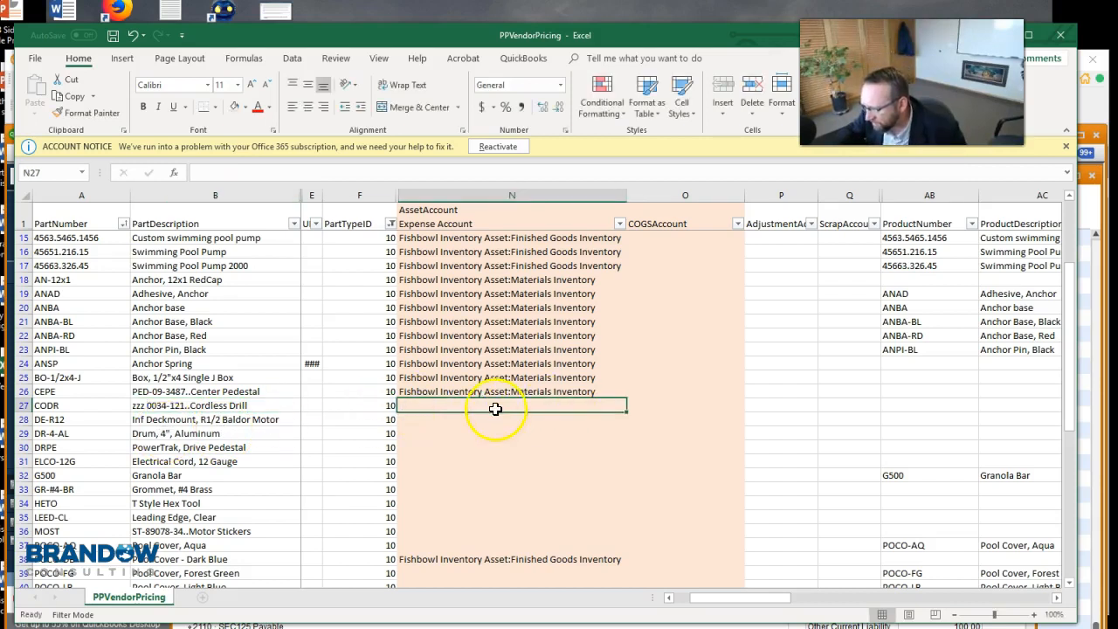
# Step: View the Default Account Mapping report in Fishbowl and return to the PPVendorPricing workbook in Excel
pyautogui.scroll(3, 435, 429)
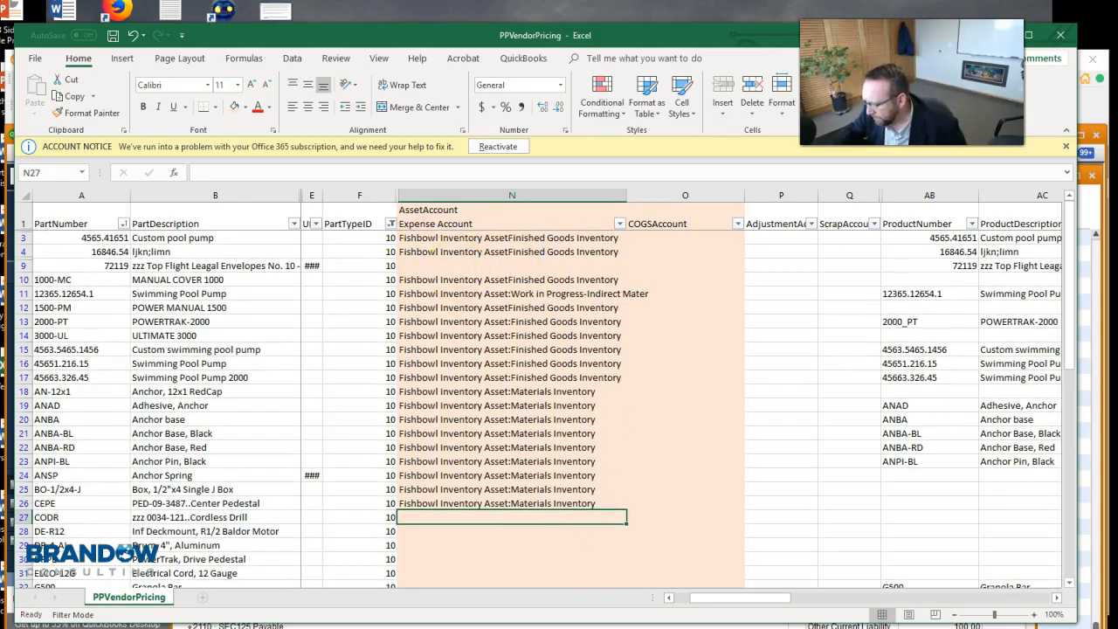
pyautogui.hotkey('alt', 'Tab')
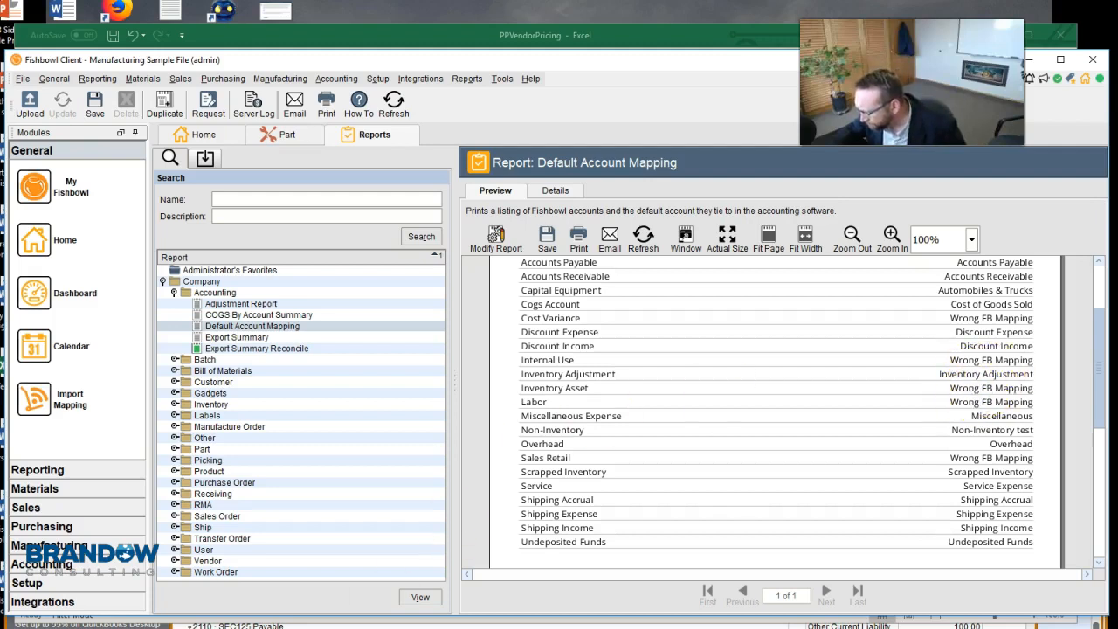
pyautogui.click(318, 627)
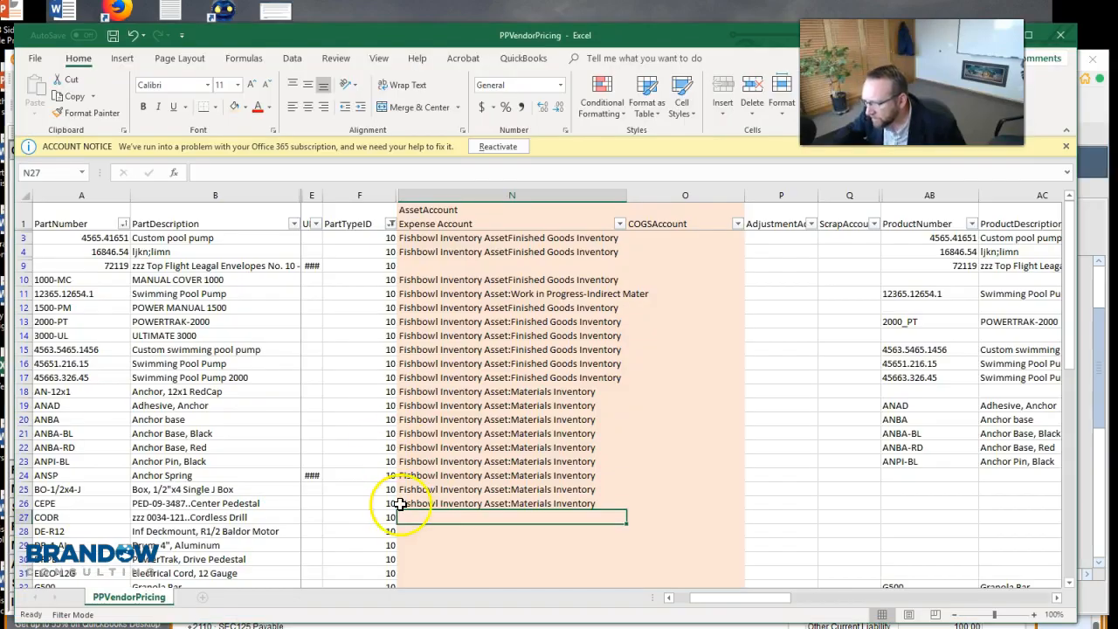
# Step: Copy the Materials Inventory asset account of part CEPE to the Baldor Motor part DE-R12
pyautogui.scroll(-5, 400, 504)
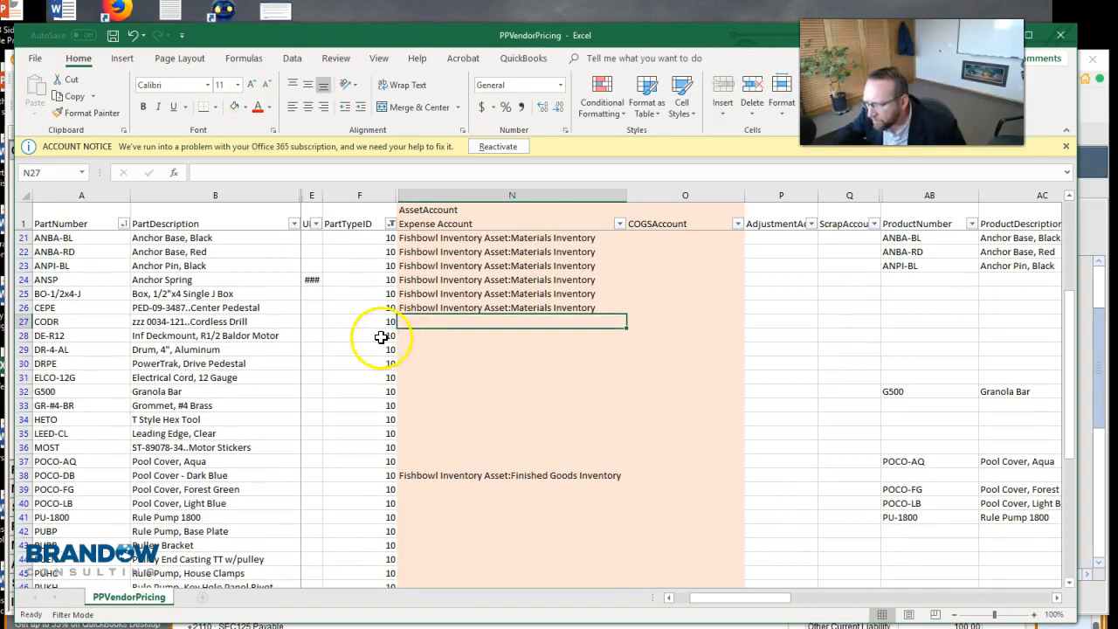
pyautogui.click(145, 337)
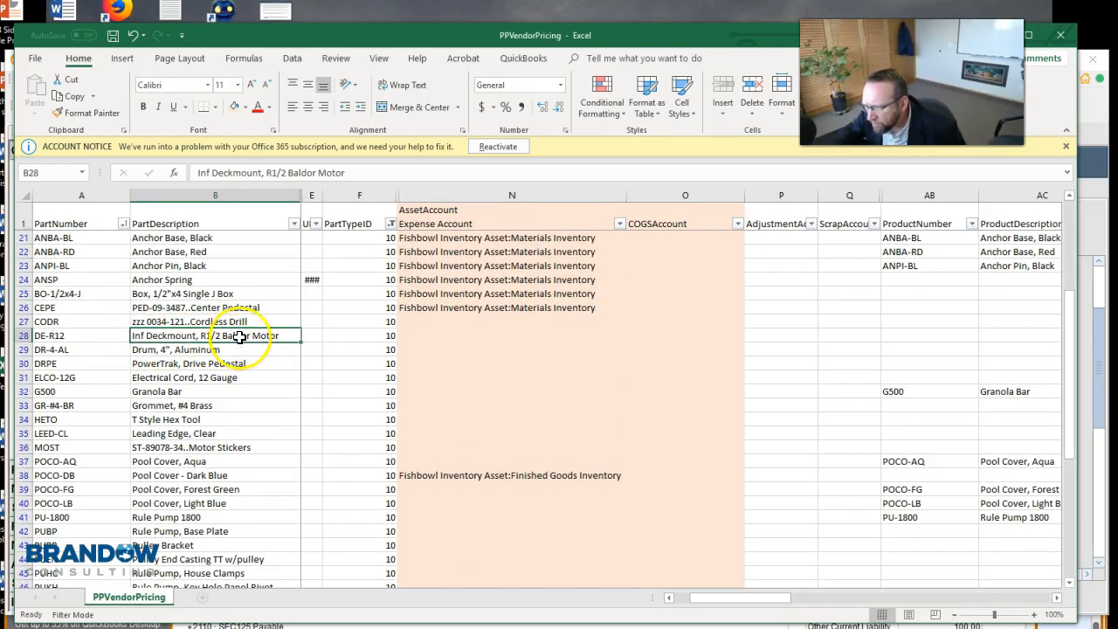
pyautogui.click(415, 338)
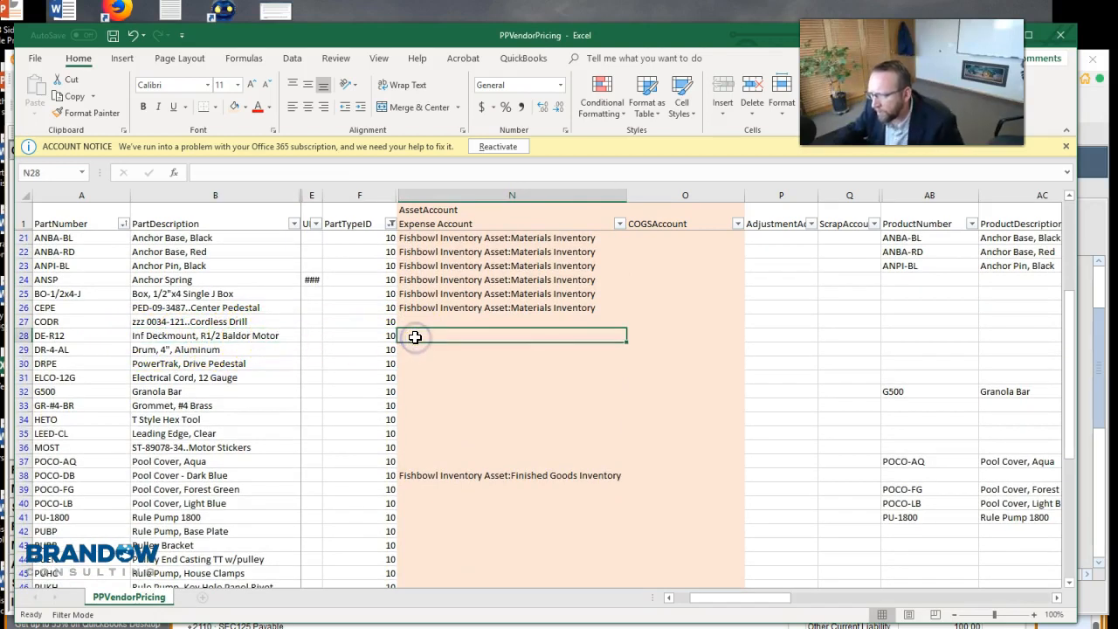
pyautogui.click(452, 308)
pyautogui.hotkey('ctrl', 'c')
pyautogui.click(411, 336)
pyautogui.hotkey('ctrl', 'v')
pyautogui.press('Escape')
# Step: Copy the Materials Inventory asset account of part CEPE to parts DR-4-AL, DRPE and ELCO-12G
pyautogui.scroll(3, 412, 335)
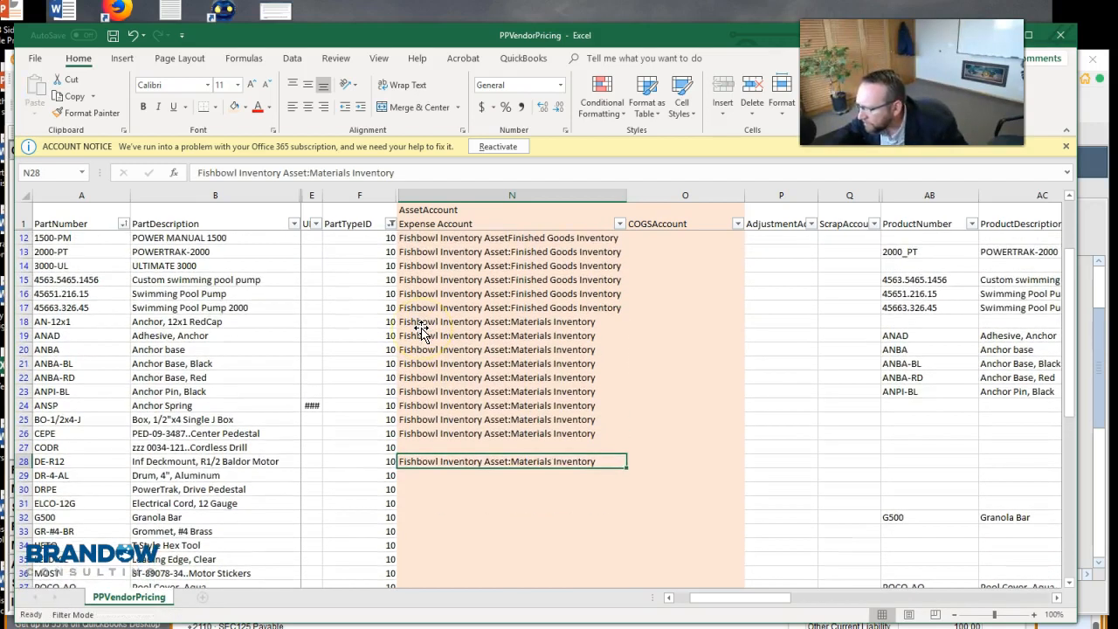
pyautogui.scroll(2, 422, 330)
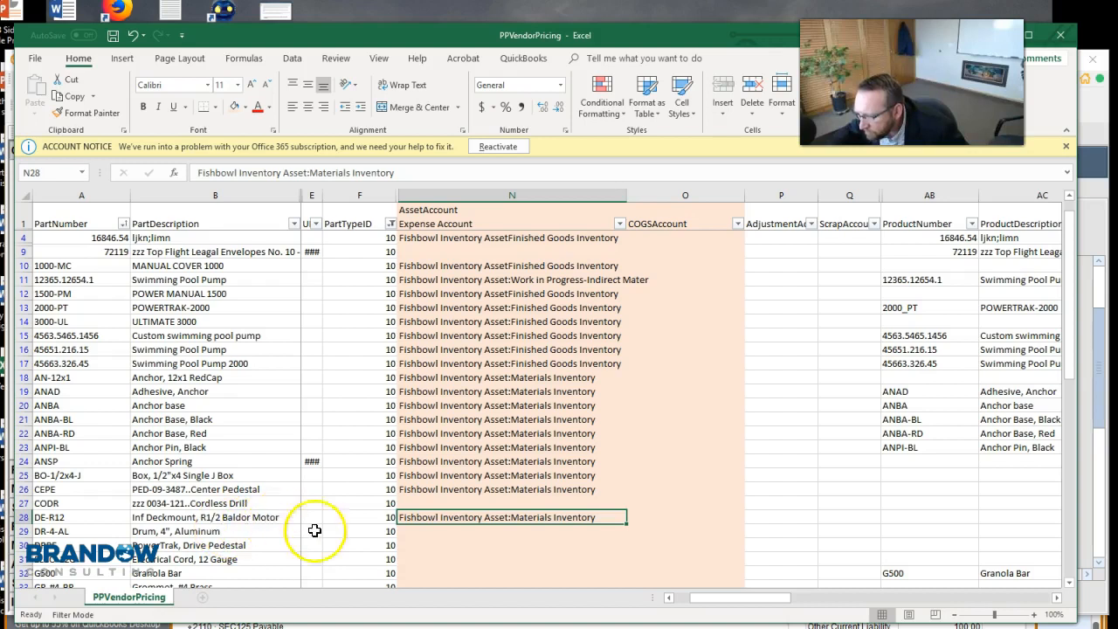
pyautogui.scroll(-2, 423, 517)
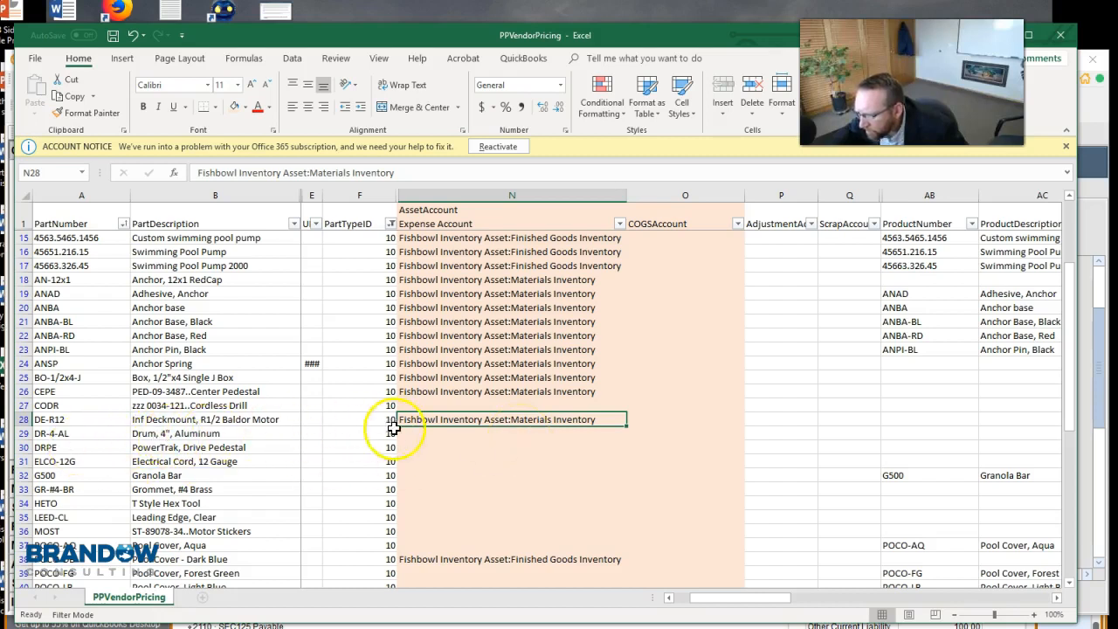
pyautogui.click(435, 392)
pyautogui.hotkey('ctrl', 'c')
pyautogui.click(417, 434)
pyautogui.hotkey('ctrl', 'v')
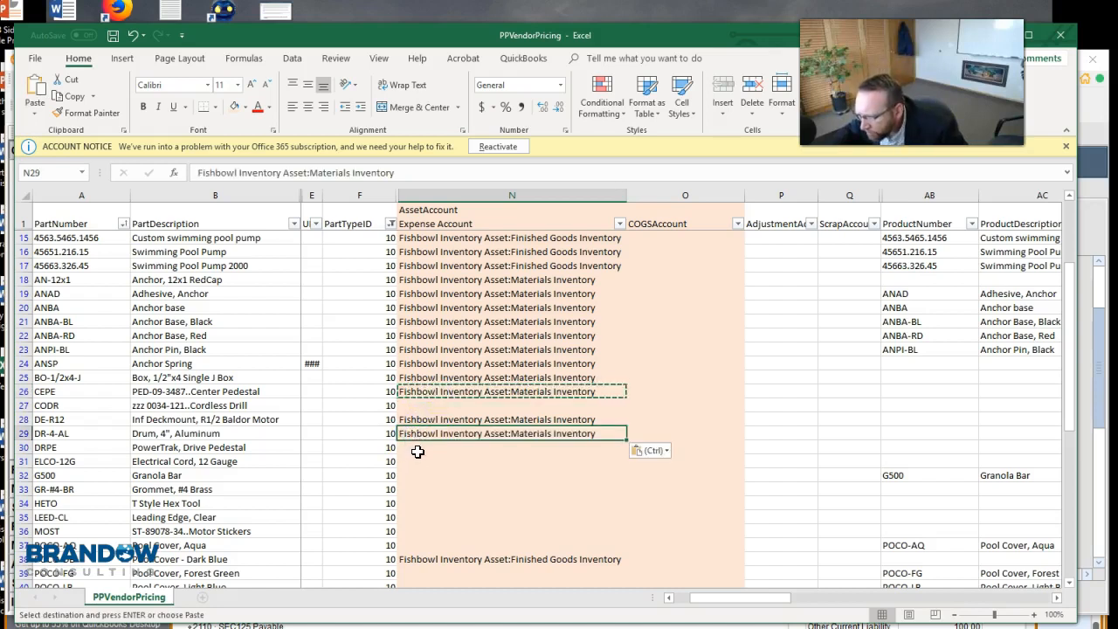
pyautogui.click(418, 449)
pyautogui.hotkey('ctrl', 'v')
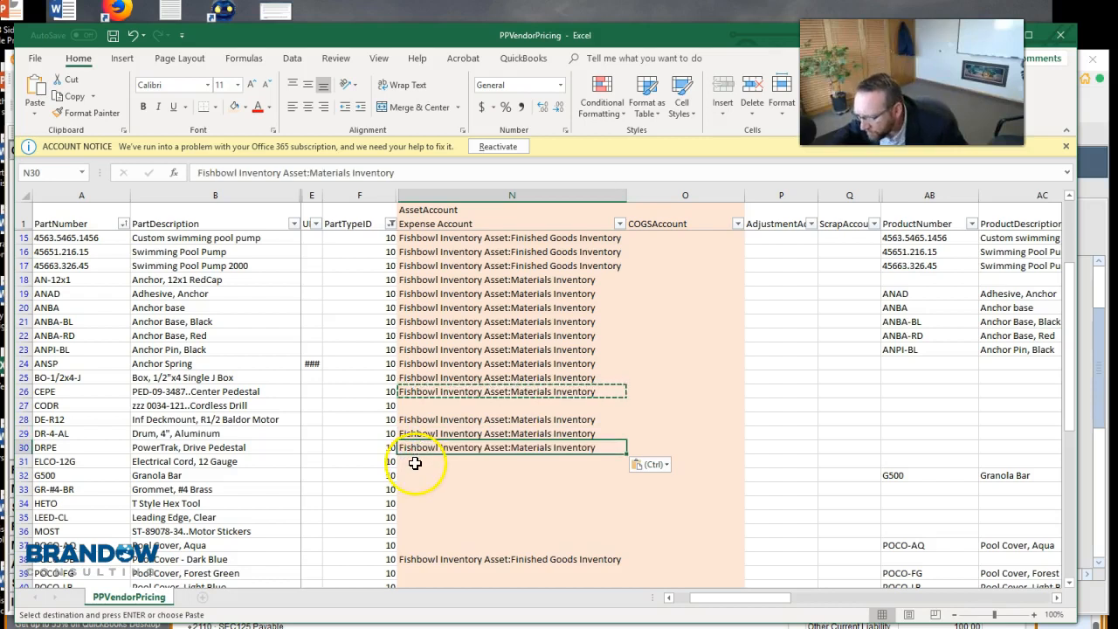
pyautogui.click(417, 463)
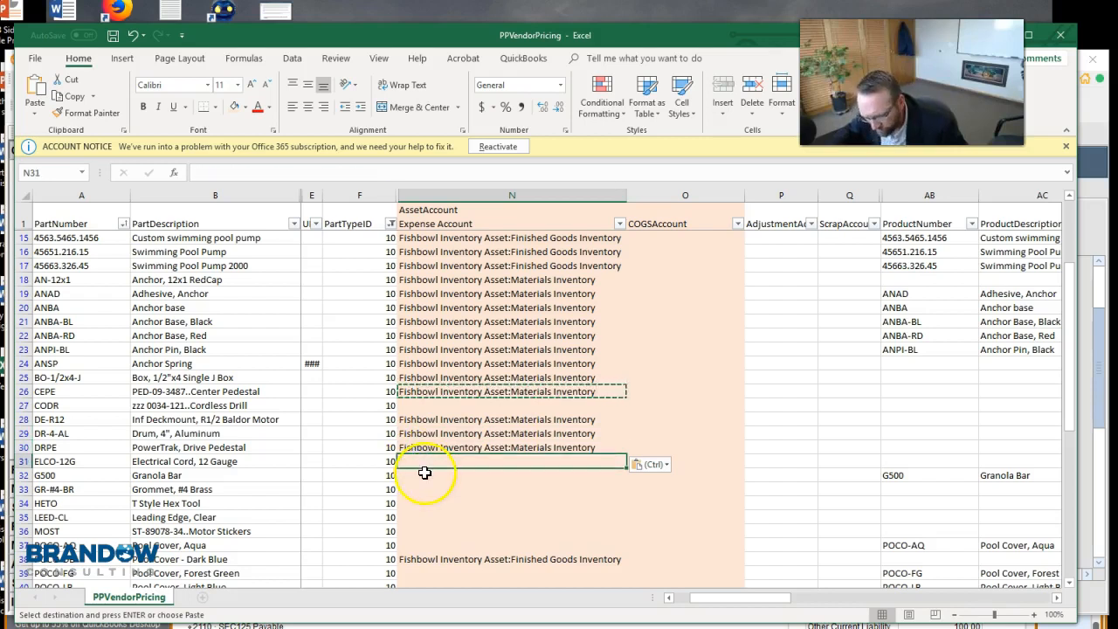
pyautogui.press('Return')
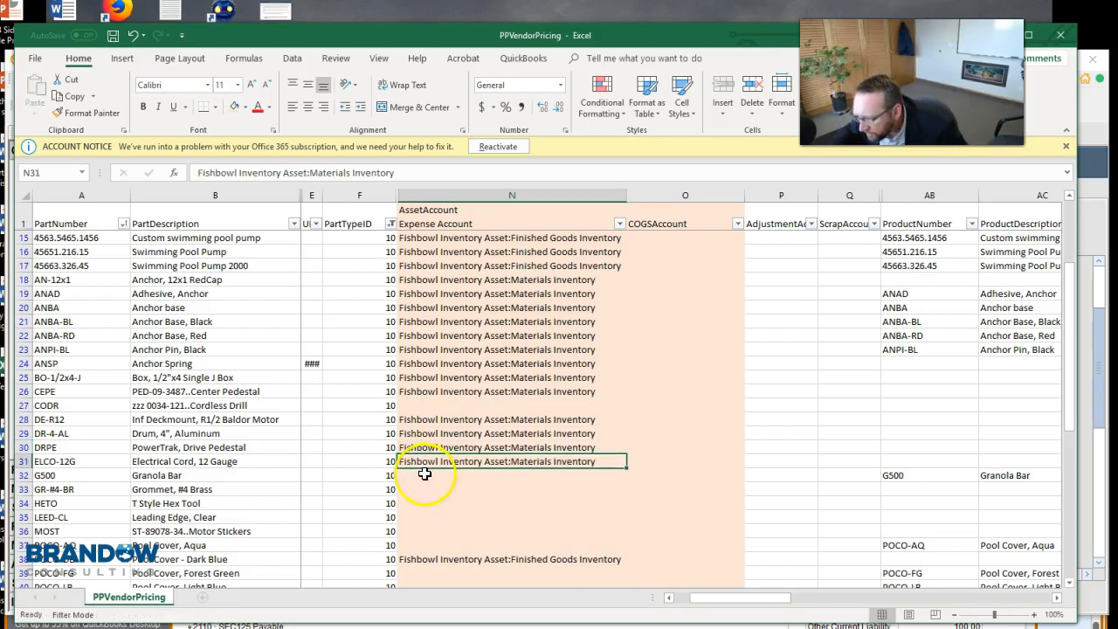
# Step: Select the asset account cell of Granola Bar part G500 and check Materials Inventory in the QuickBooks Chart of Accounts
pyautogui.click(425, 474)
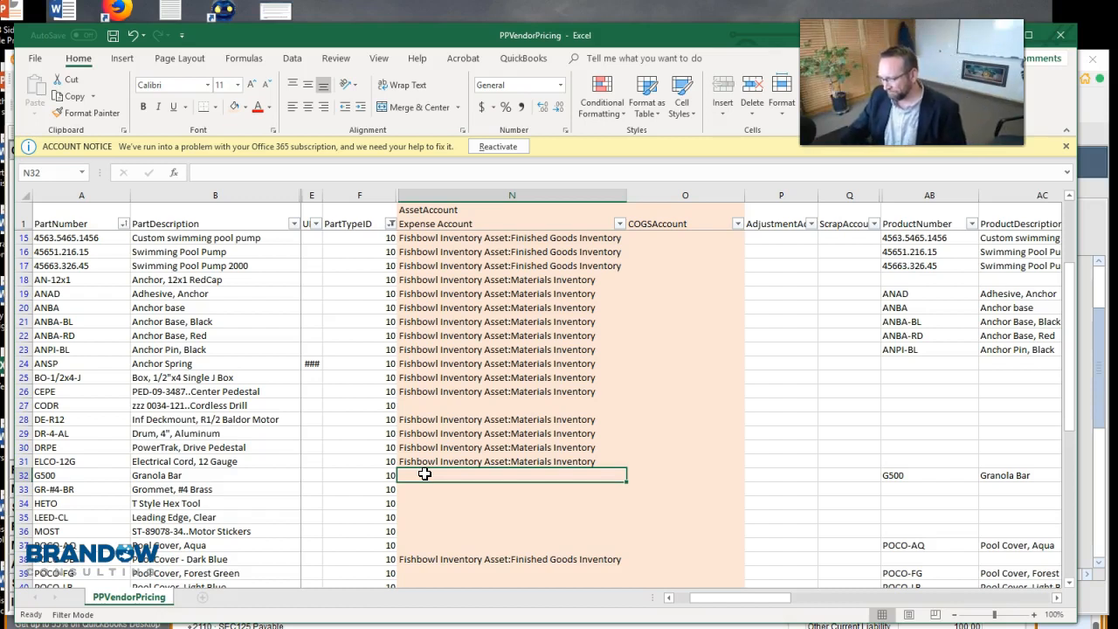
pyautogui.scroll(3, 424, 474)
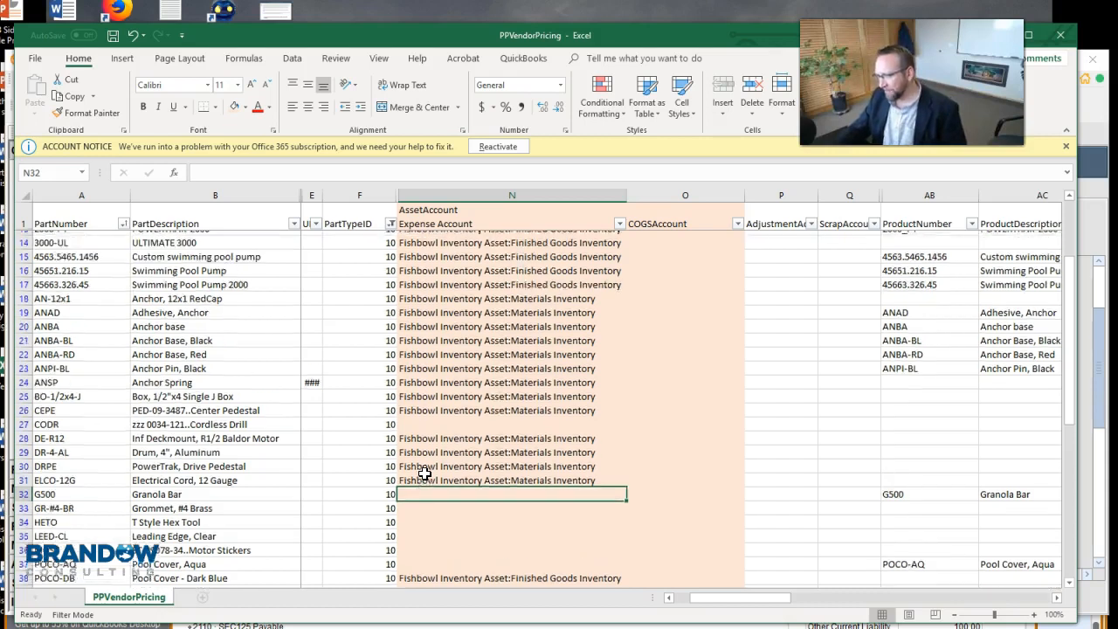
pyautogui.scroll(-3, 424, 473)
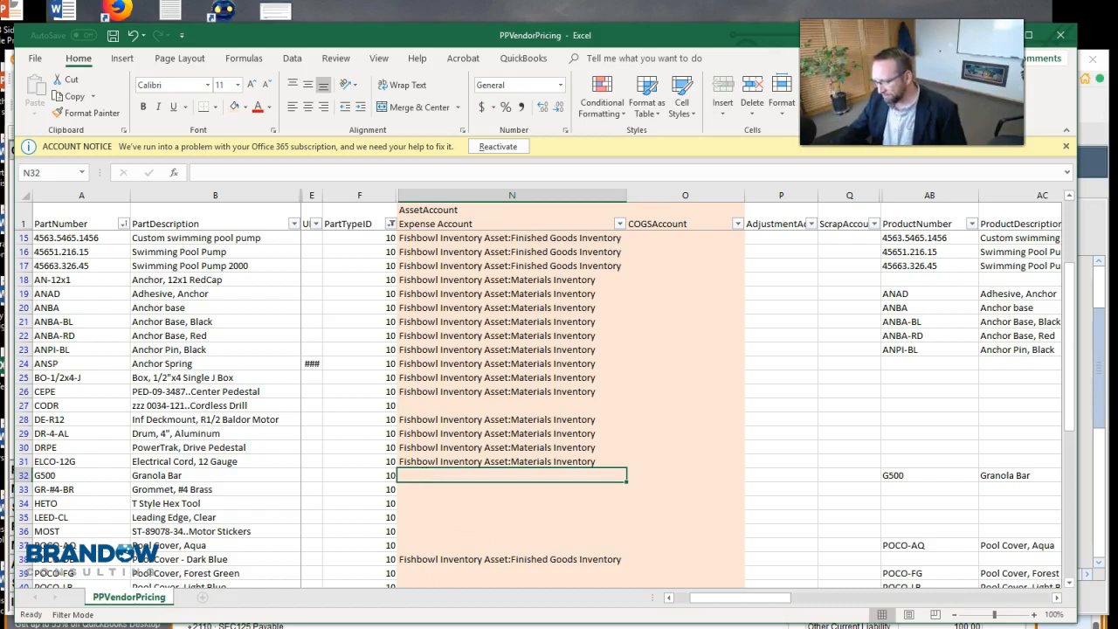
pyautogui.hotkey('alt', 'Tab')
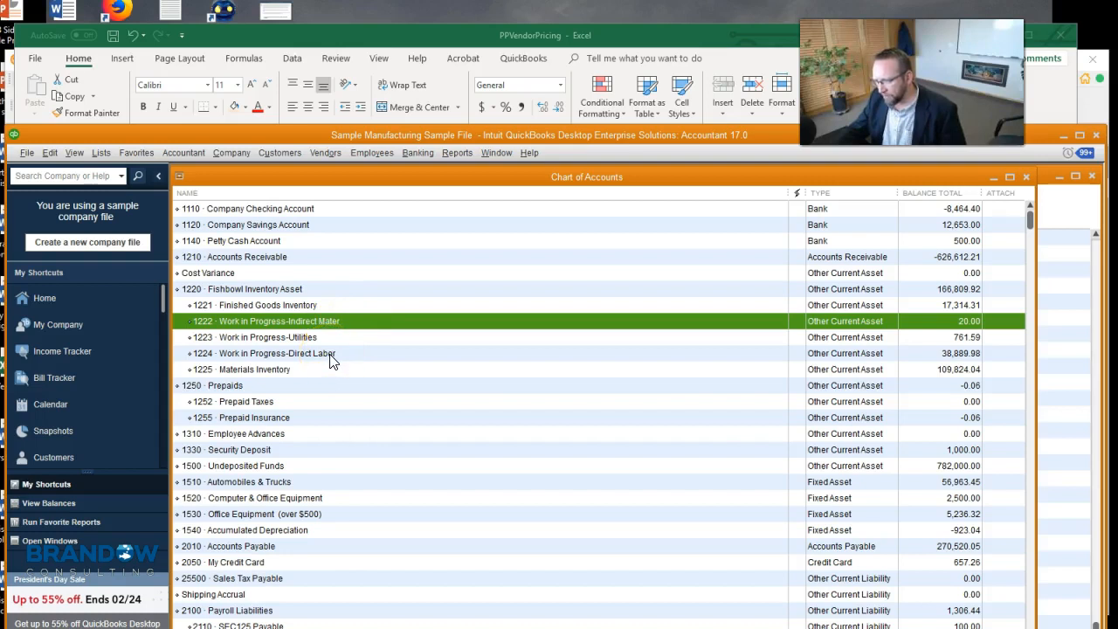
pyautogui.click(297, 369)
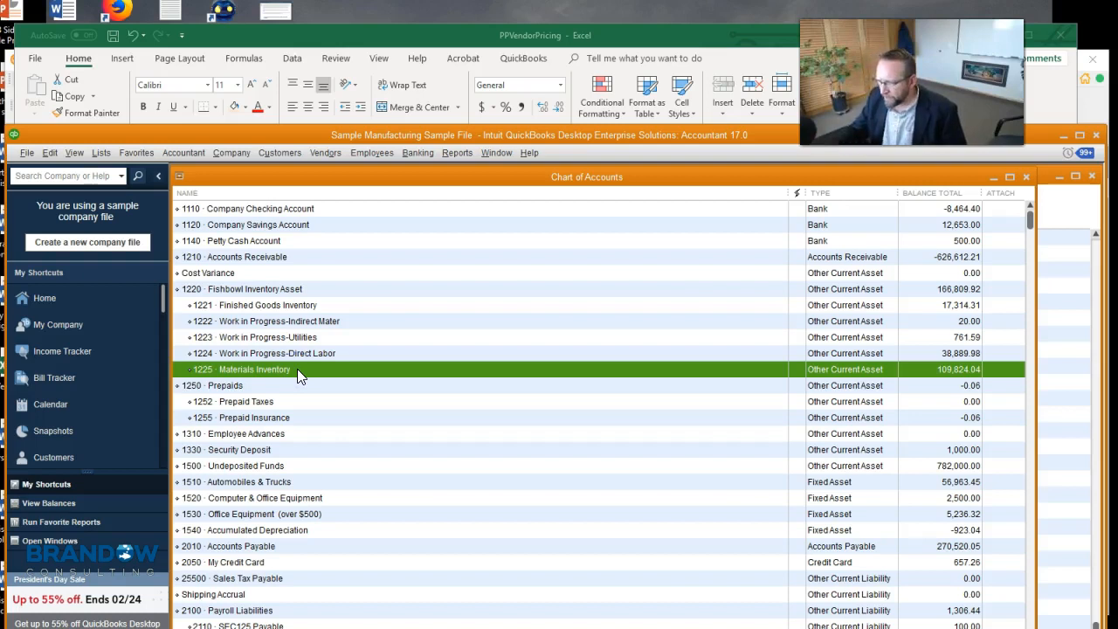
# Step: Rename the Work in Progress-Indirect Mater account to Work in Progress-Material and save it
pyautogui.click(308, 322)
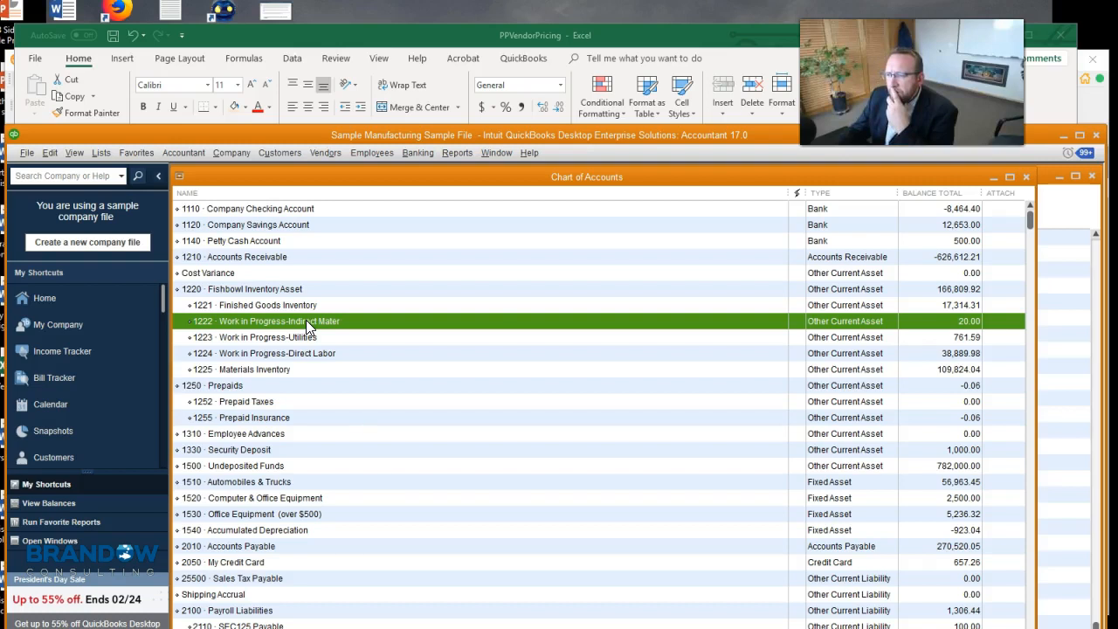
pyautogui.rightClick(306, 320)
pyautogui.click(353, 378)
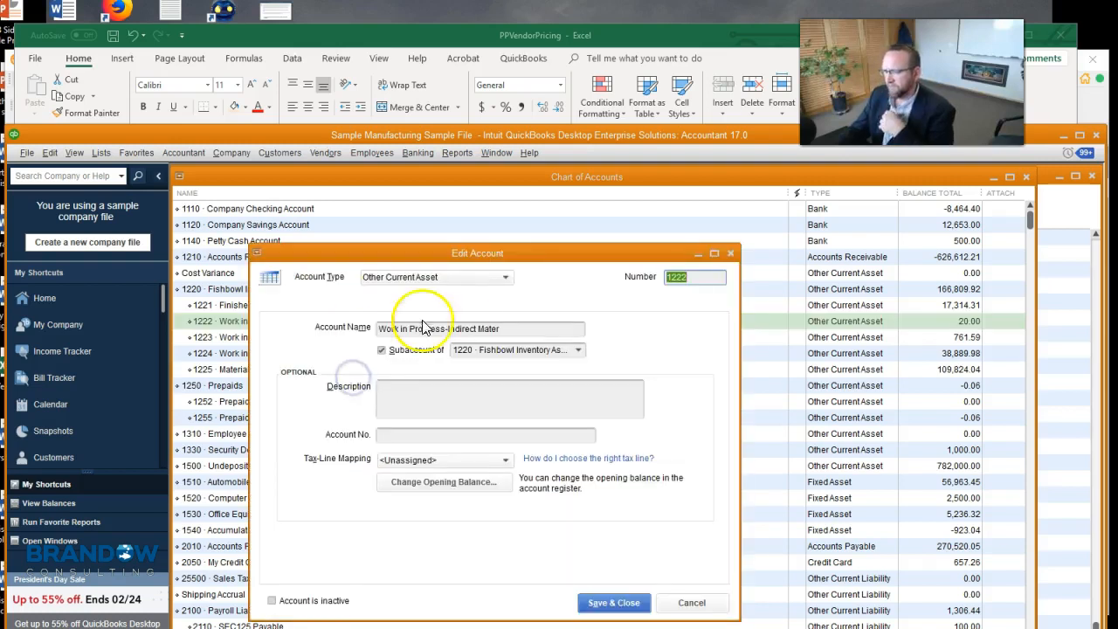
pyautogui.click(505, 326)
pyautogui.moveTo(505, 326); pyautogui.dragTo(443, 324)
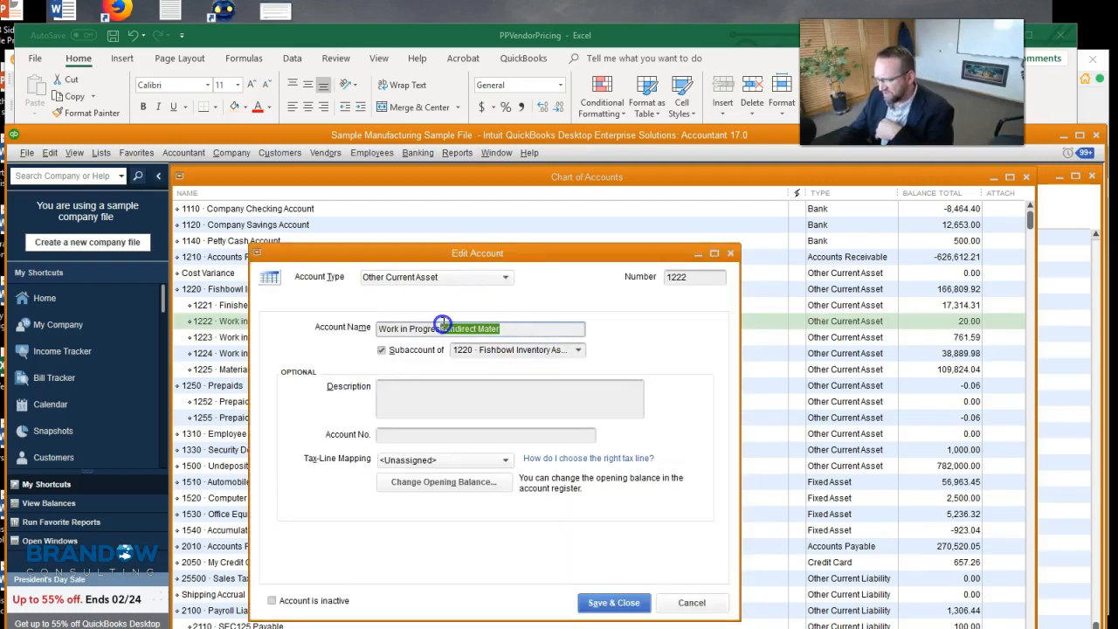
pyautogui.press('BackSpace')
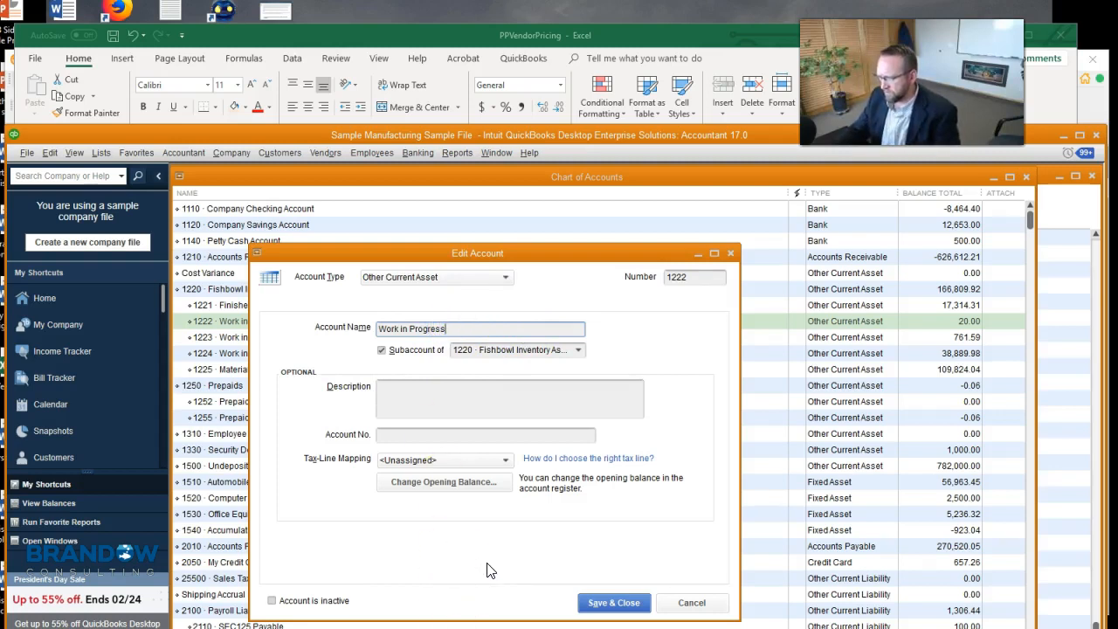
pyautogui.moveTo(417, 253); pyautogui.dragTo(552, 243)
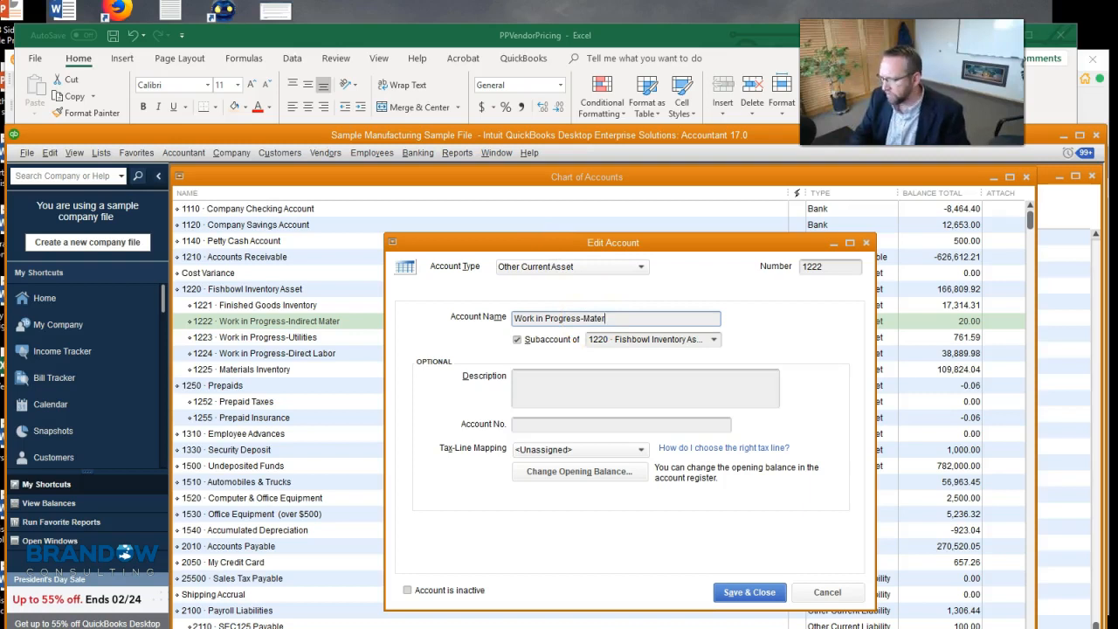
pyautogui.click(743, 593)
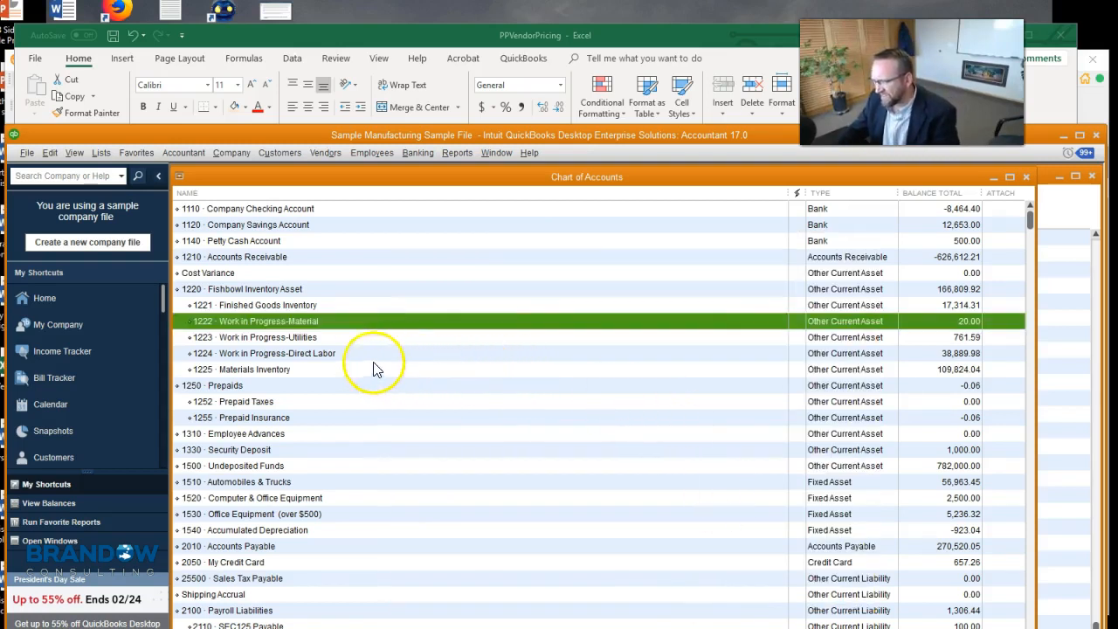
# Step: Compare the Work in Progress accounts for Material, Utilities and Direct Labor in the Chart of Accounts
pyautogui.click(343, 356)
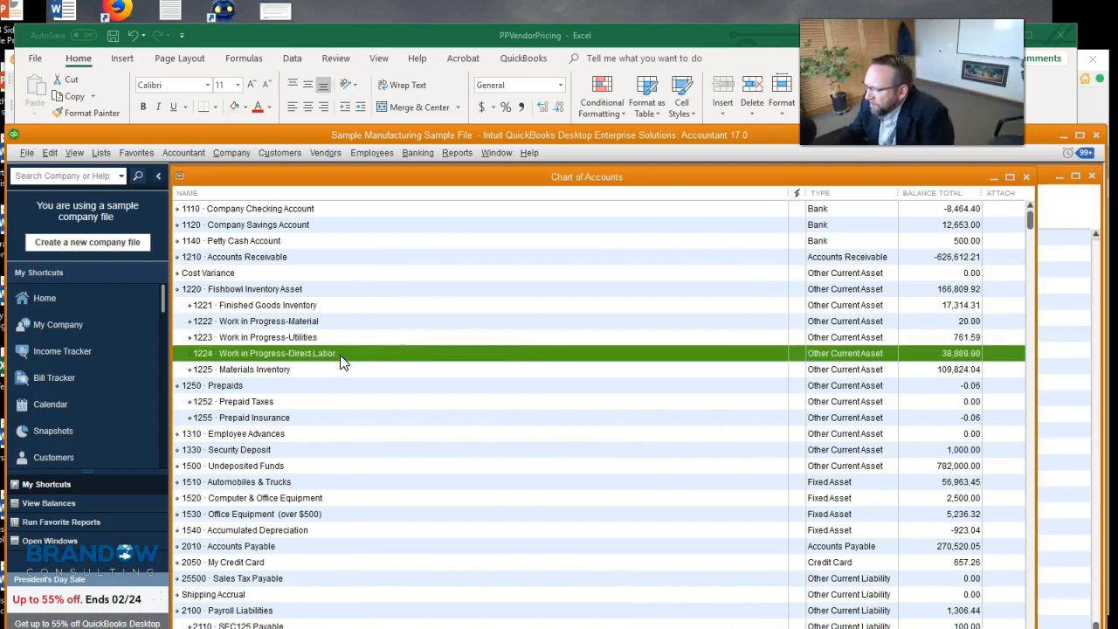
pyautogui.doubleClick(342, 353)
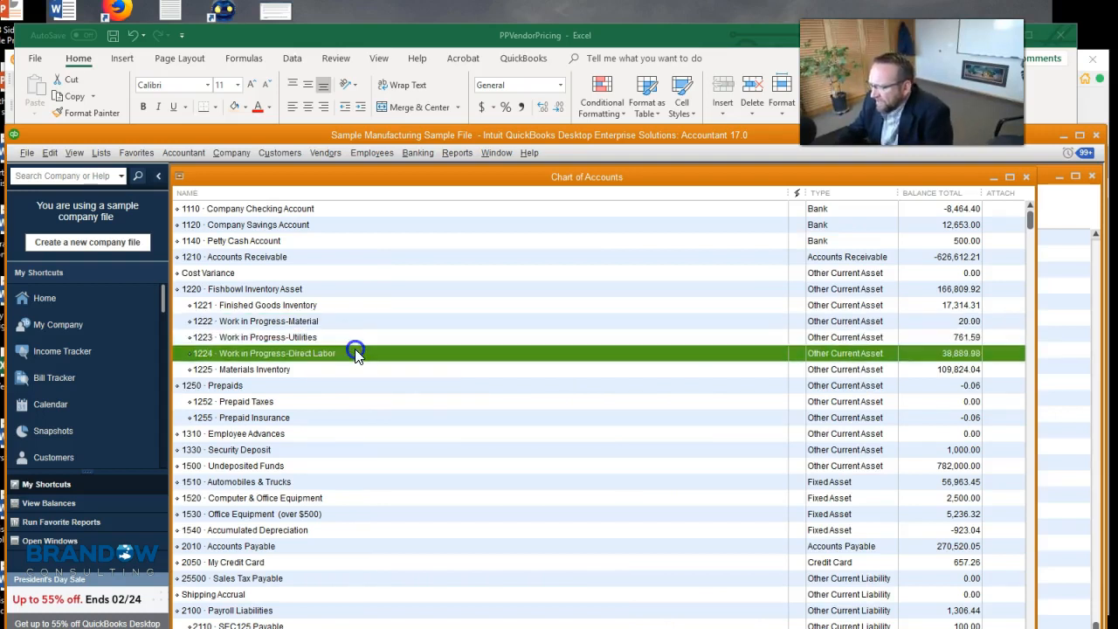
pyautogui.click(358, 337)
pyautogui.click(358, 350)
pyautogui.click(361, 339)
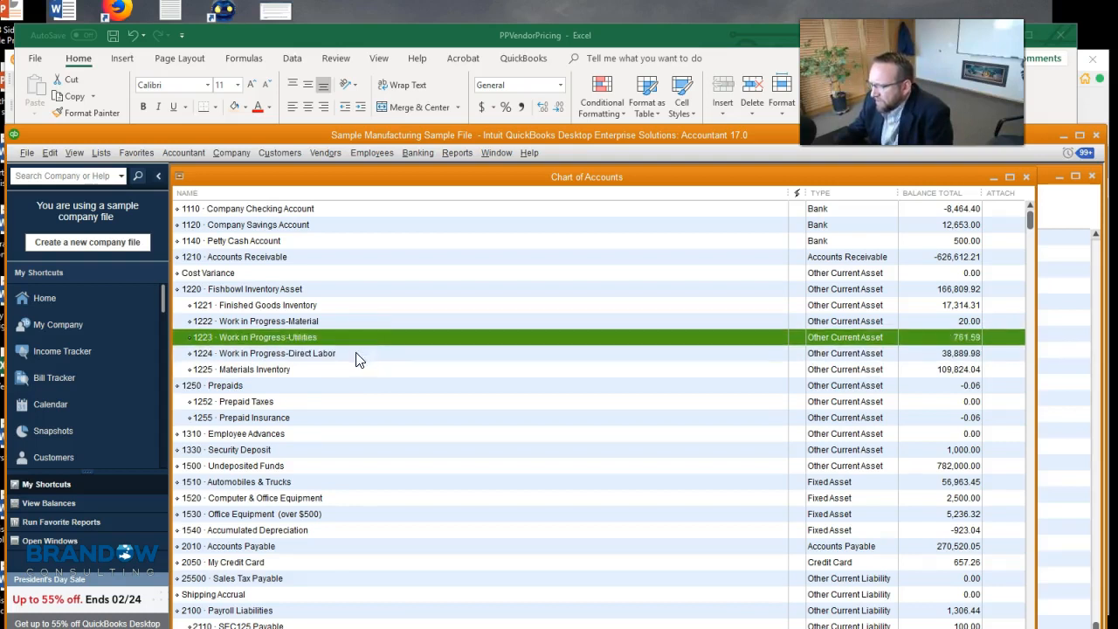
pyautogui.click(359, 355)
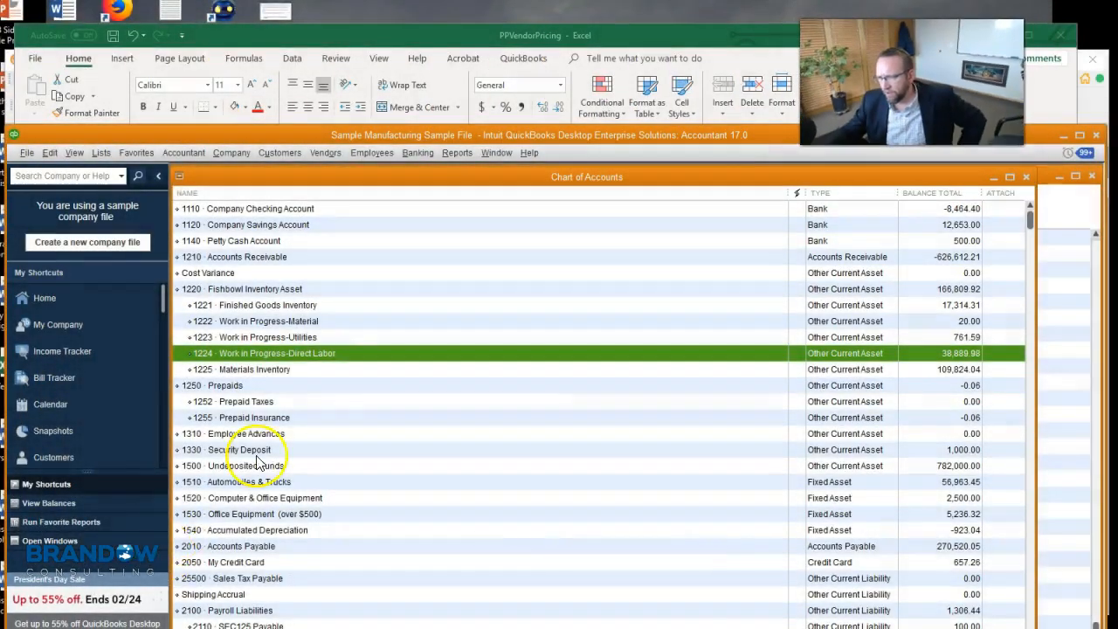
pyautogui.click(332, 322)
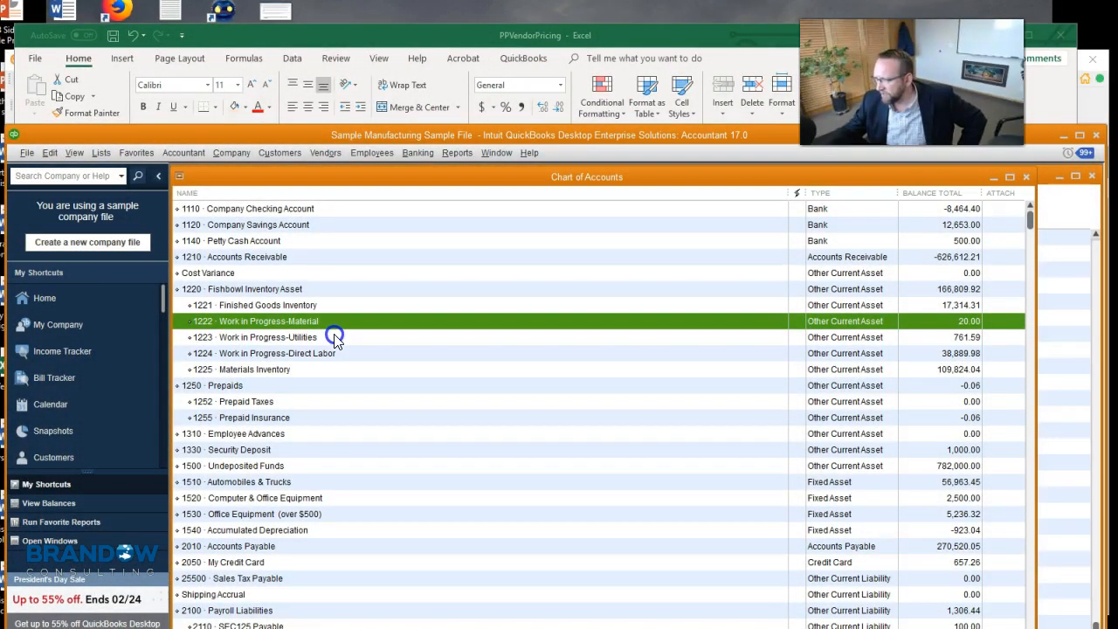
pyautogui.click(333, 336)
pyautogui.click(331, 321)
pyautogui.click(338, 333)
pyautogui.click(337, 321)
pyautogui.click(338, 336)
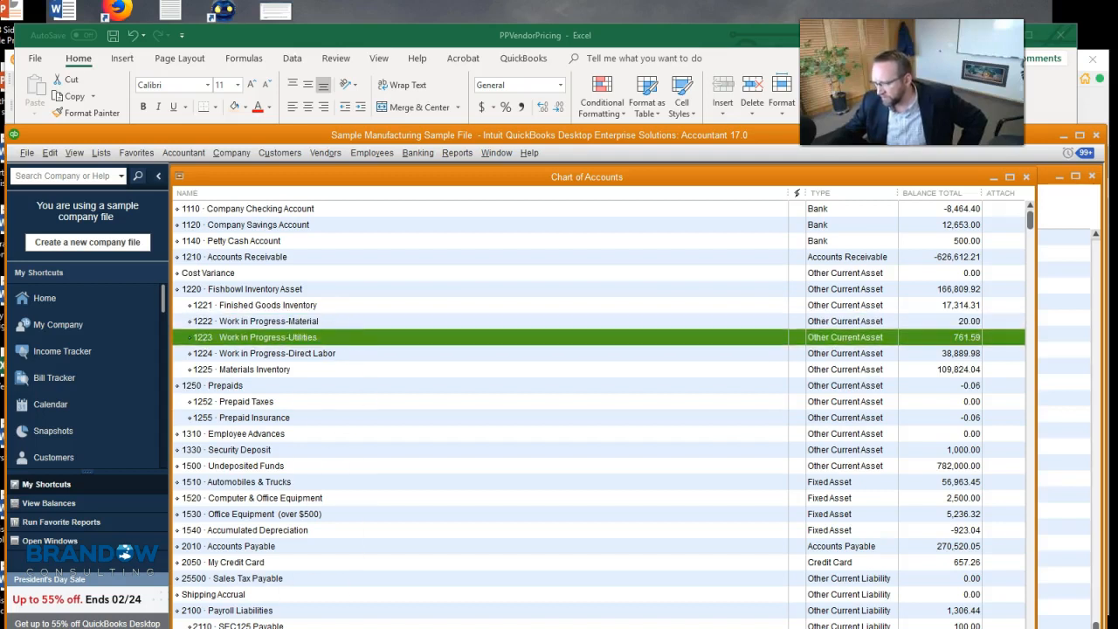
# Step: Check the parent Fishbowl Inventory Asset account in QuickBooks and return to the PPVendorPricing workbook in Excel
pyautogui.hotkey('alt', 'Tab')
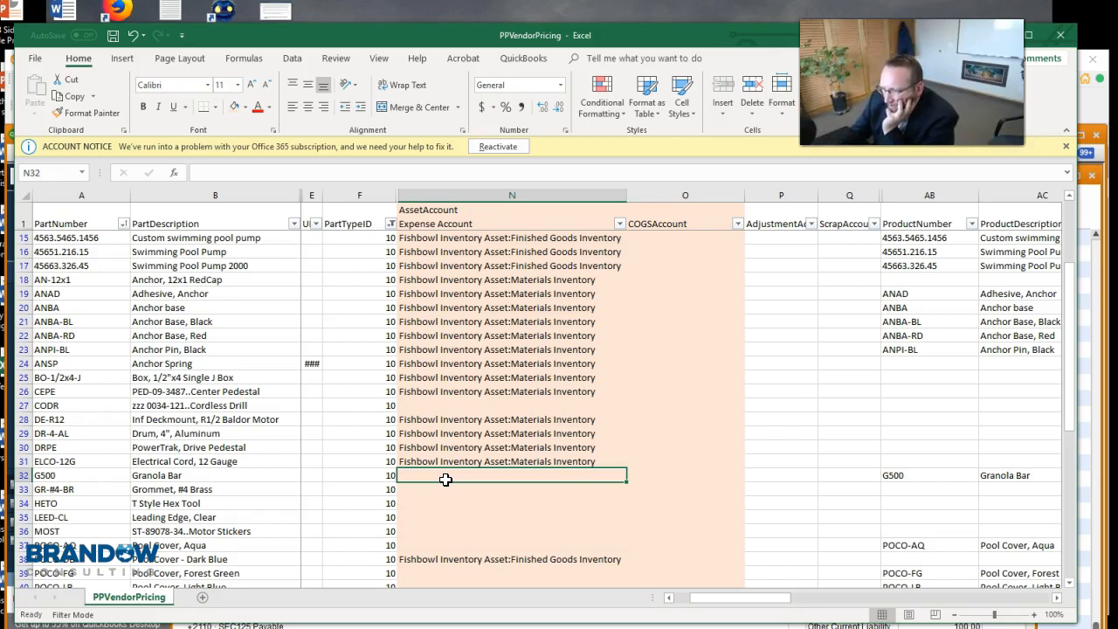
pyautogui.hotkey('alt', 'Tab')
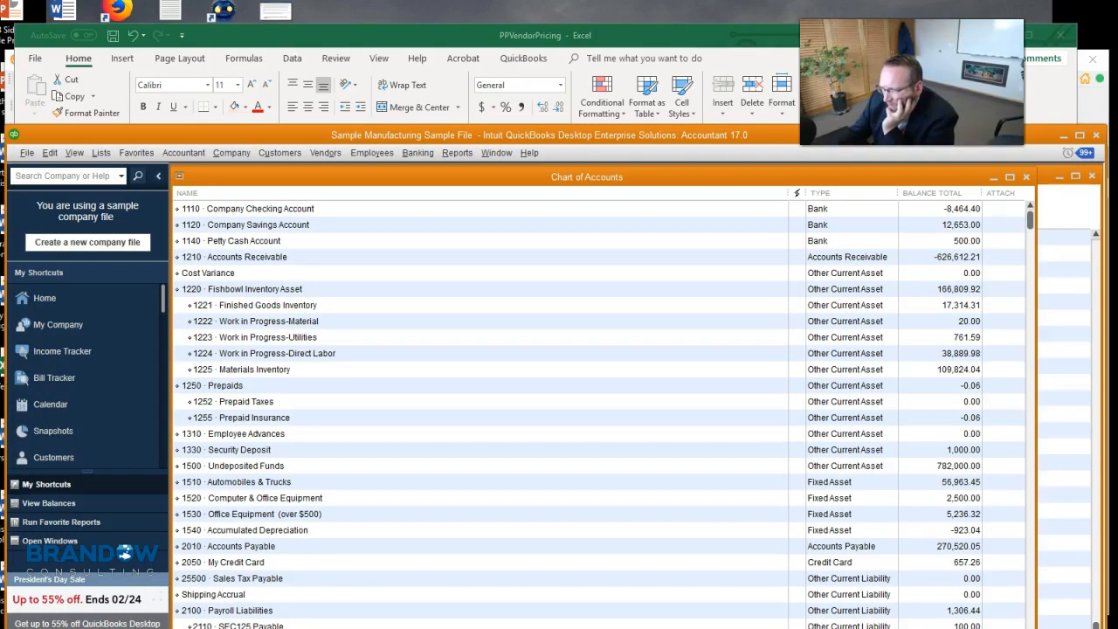
pyautogui.click(274, 296)
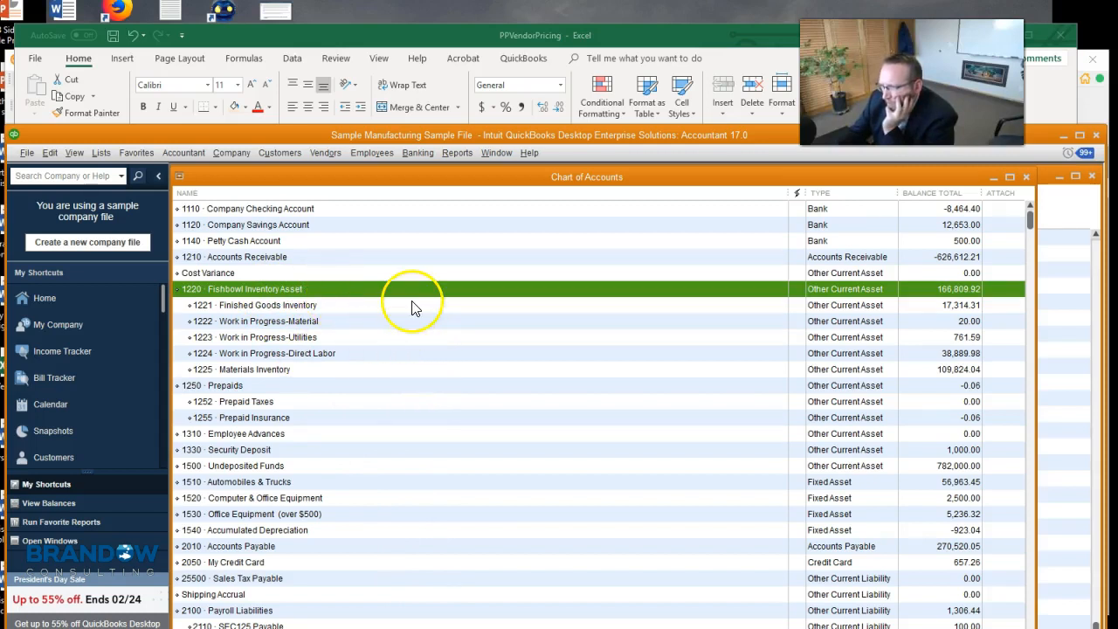
pyautogui.click(299, 33)
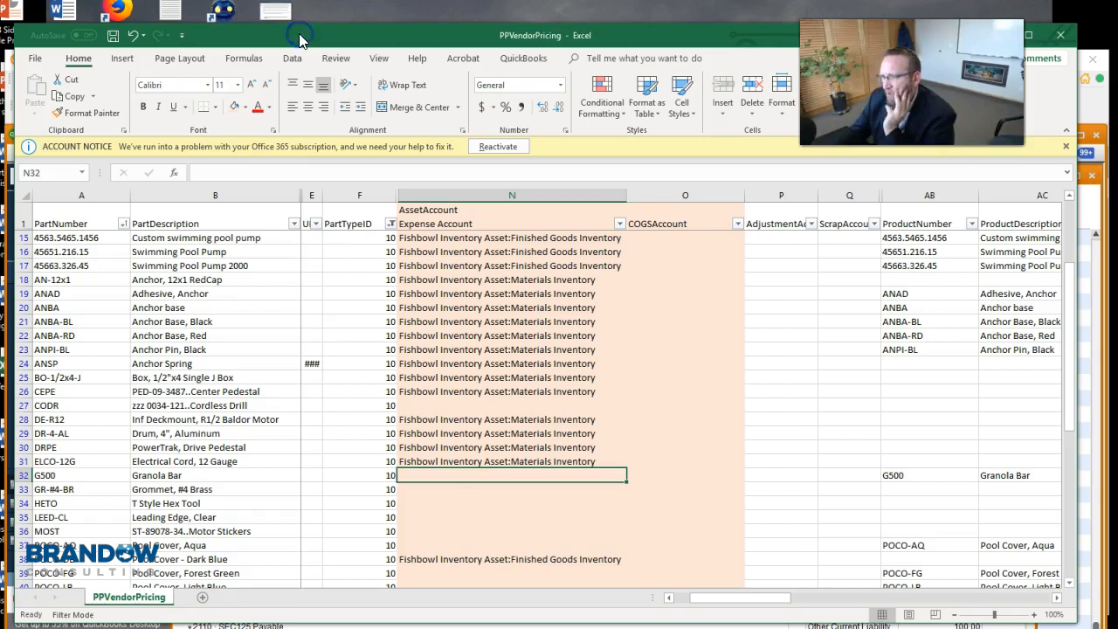
# Step: Copy the asset account of part ELCO-12G to Granola Bar part G500 and shorten it to "Fishbowl Inventory Asset:"
pyautogui.click(491, 463)
pyautogui.hotkey('ctrl', 'c')
pyautogui.click(498, 477)
pyautogui.hotkey('ctrl', 'v')
pyautogui.press('Escape')
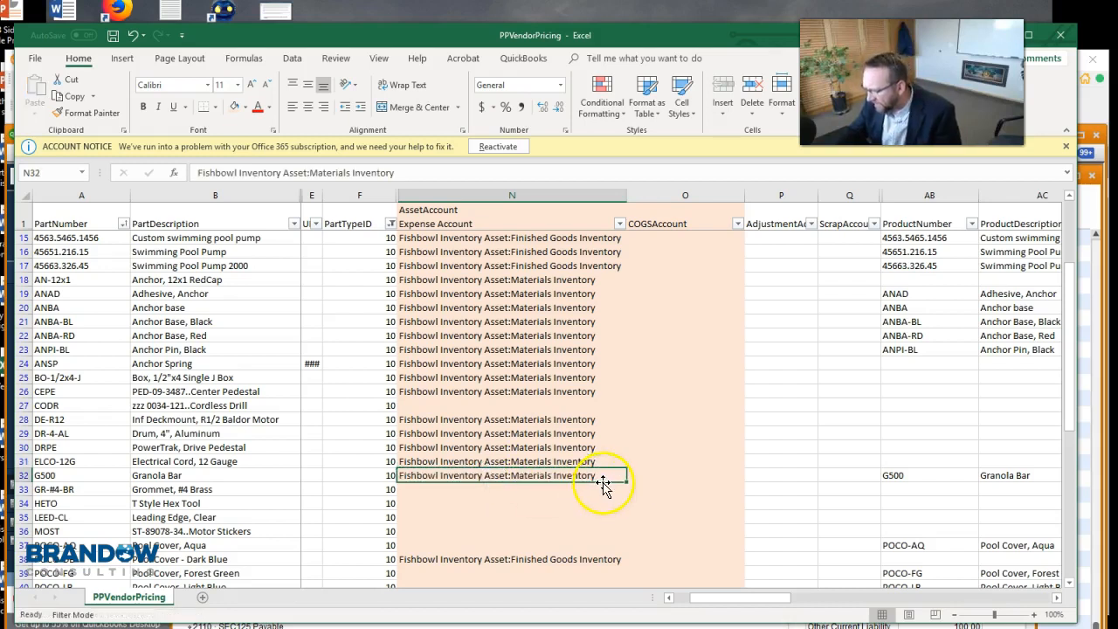
pyautogui.doubleClick(603, 476)
pyautogui.moveTo(604, 476); pyautogui.dragTo(512, 476)
pyautogui.press('BackSpace')
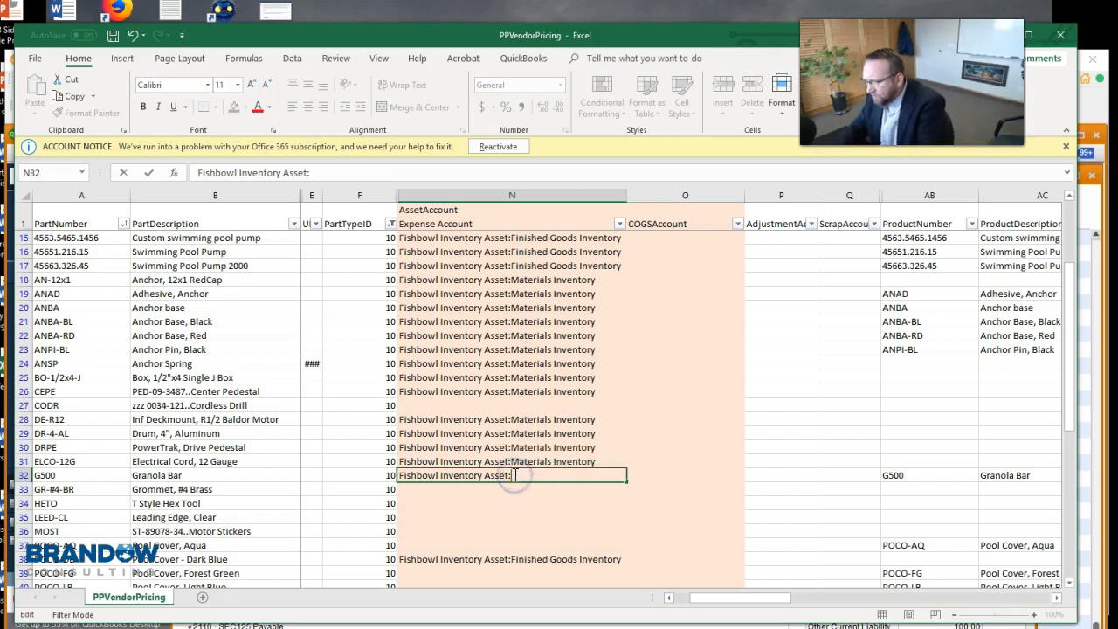
pyautogui.press('Return')
# Step: Remove "Indirect Mater" from the Work in Progress asset account of Swimming Pool Pump part 12365.12654.1
pyautogui.scroll(3, 513, 475)
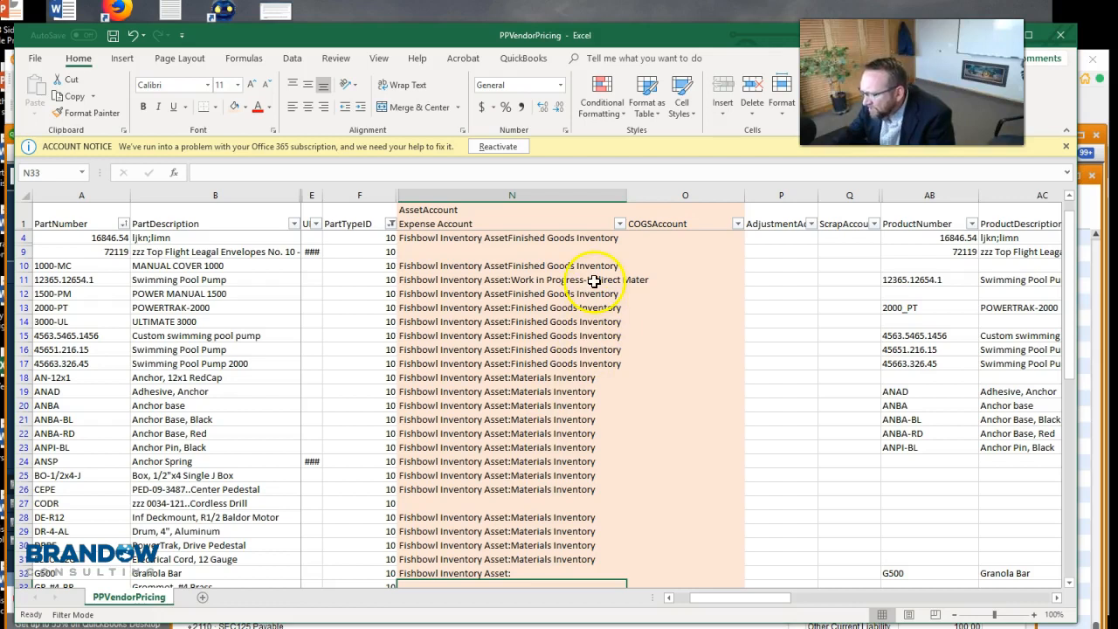
pyautogui.doubleClick(591, 280)
pyautogui.moveTo(588, 280); pyautogui.dragTo(657, 282)
pyautogui.press('BackSpace')
pyautogui.click(478, 365)
# Step: Copy the "Fishbowl Inventory Asset:Materials Inventory" account of part ELCO-12G to parts GR-#4-BR, HETO, LEED-CL and MOST
pyautogui.scroll(-2, 479, 370)
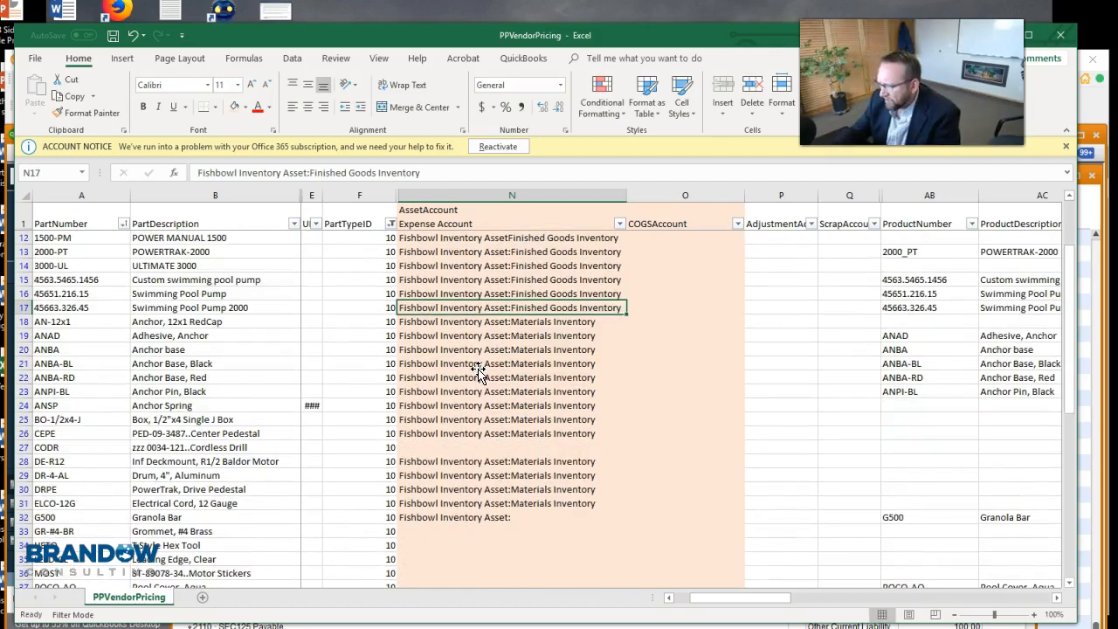
pyautogui.scroll(-5, 479, 371)
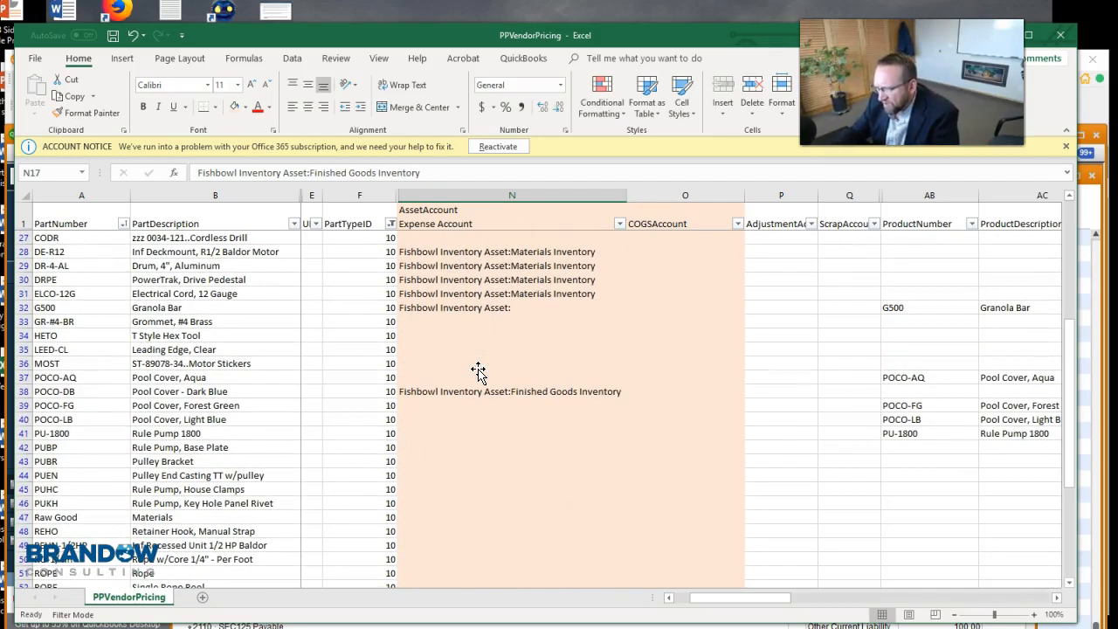
pyautogui.click(479, 296)
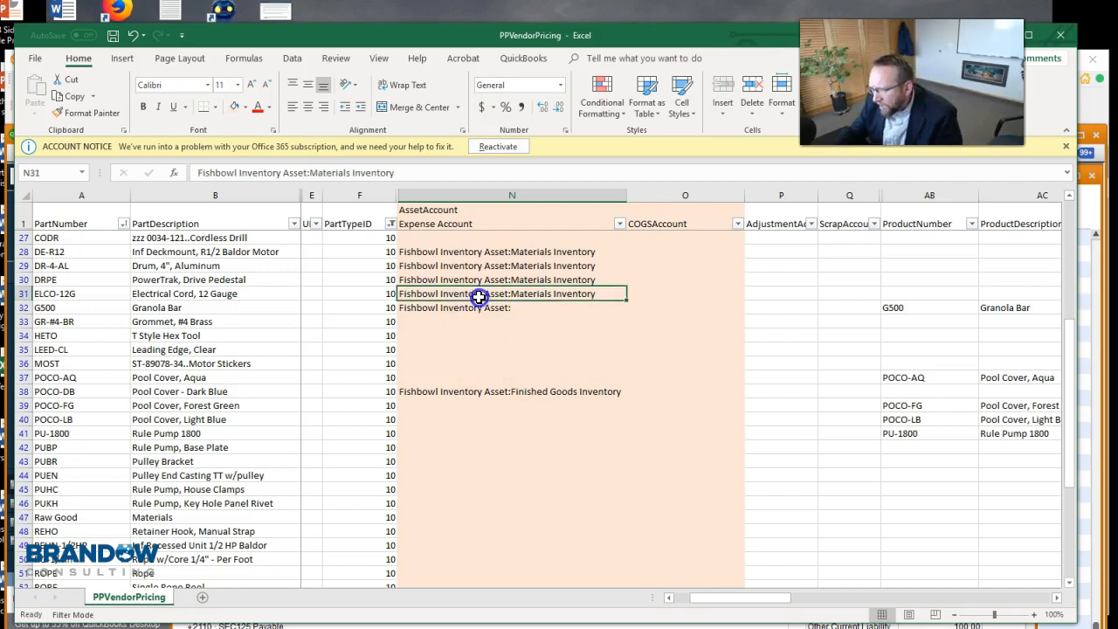
pyautogui.hotkey('ctrl', 'c')
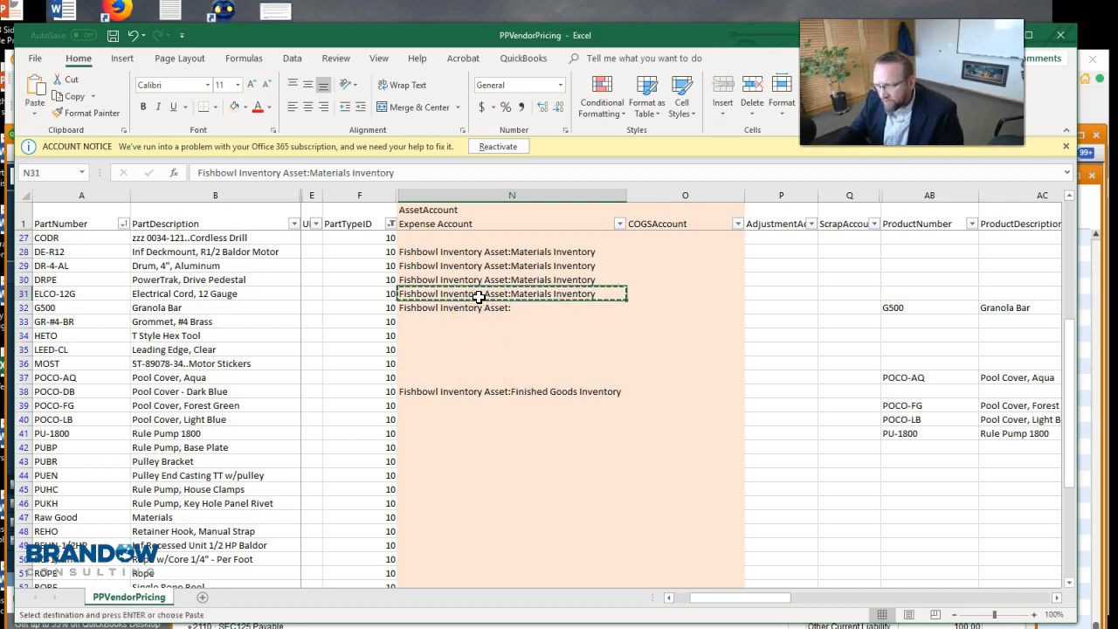
pyautogui.click(421, 323)
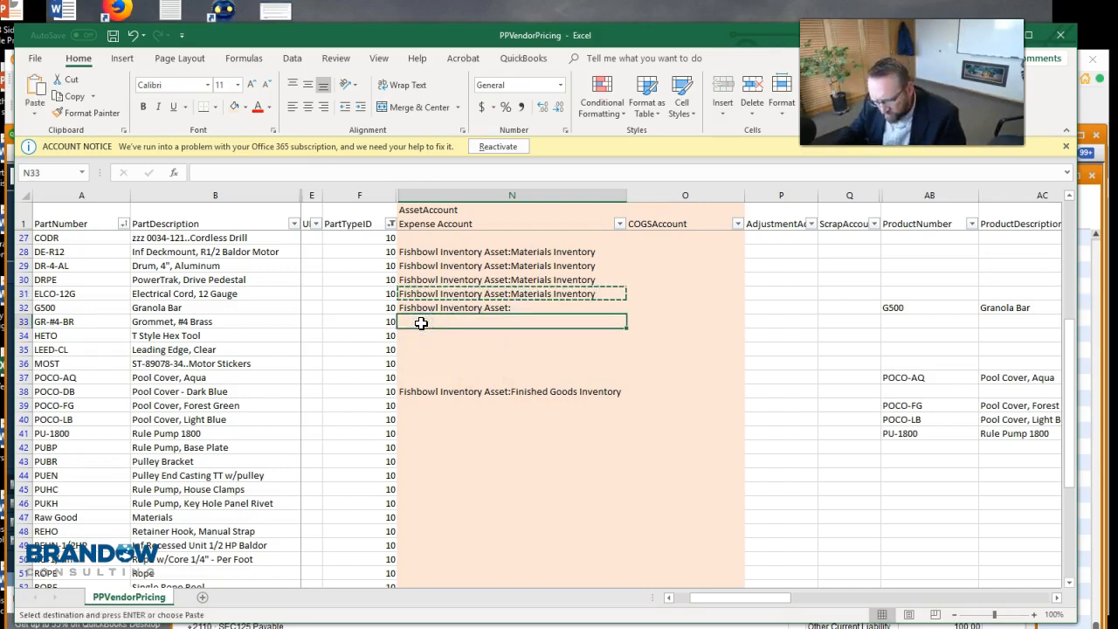
pyautogui.hotkey('ctrl', 'v')
pyautogui.click(418, 337)
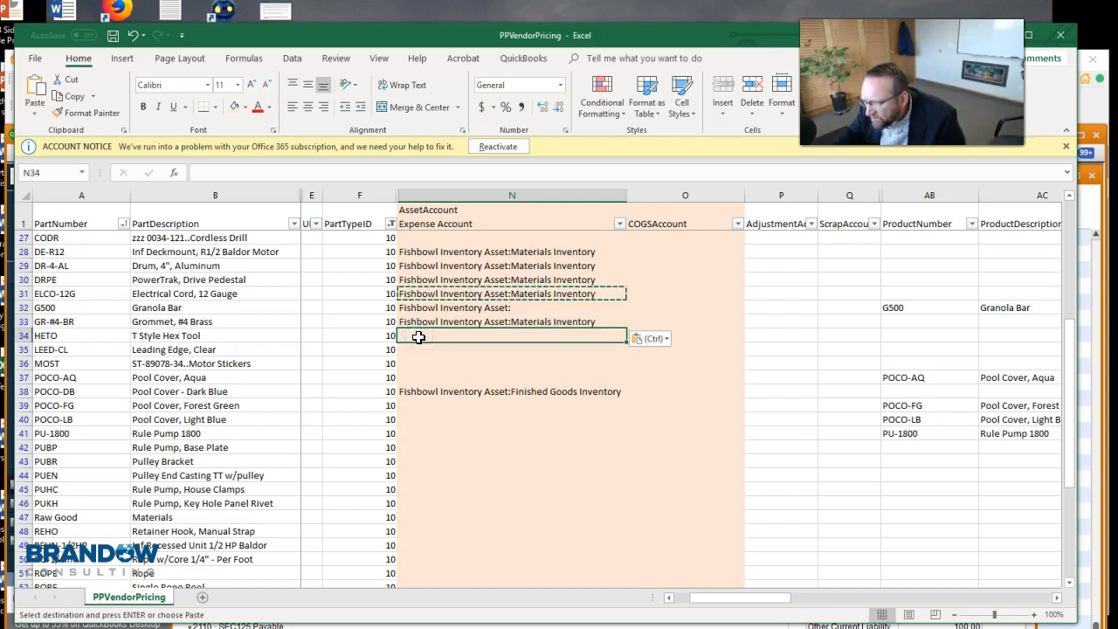
pyautogui.hotkey('ctrl', 'v')
pyautogui.click(418, 350)
pyautogui.hotkey('ctrl', 'v')
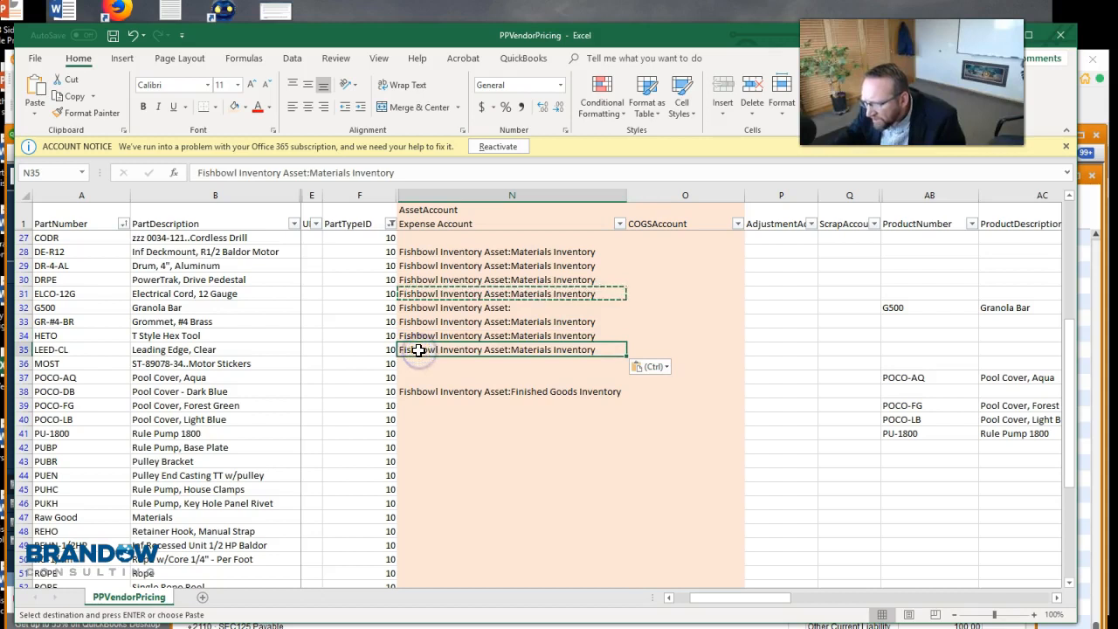
pyautogui.click(418, 365)
pyautogui.hotkey('ctrl', 'v')
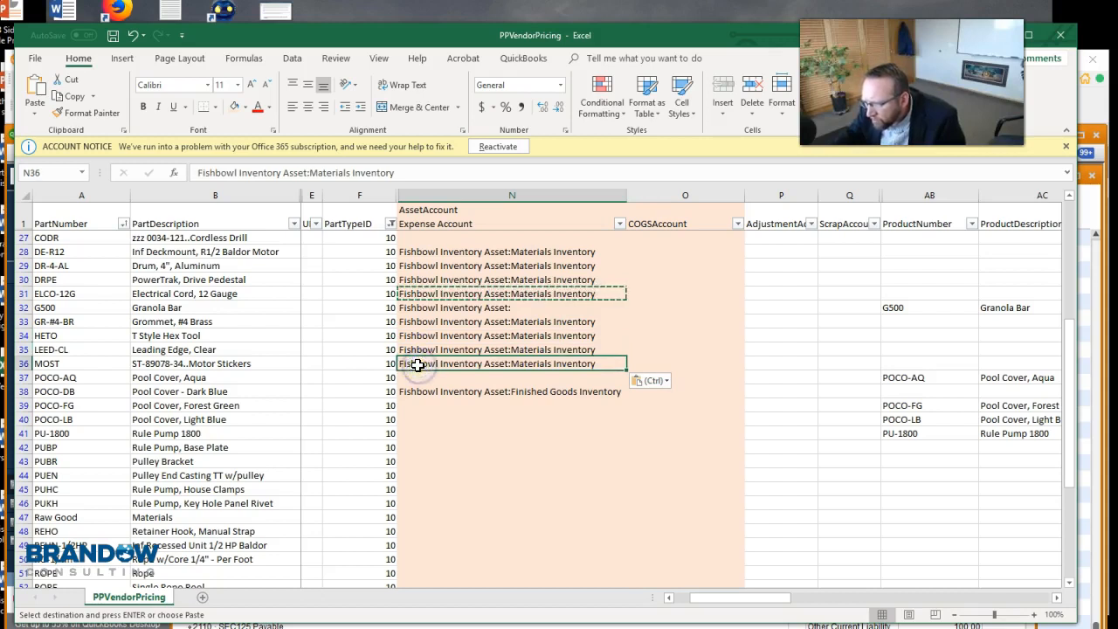
# Step: Paste the Materials Inventory asset account into Pool Cover, Aqua part POCO-AQ
pyautogui.click(420, 378)
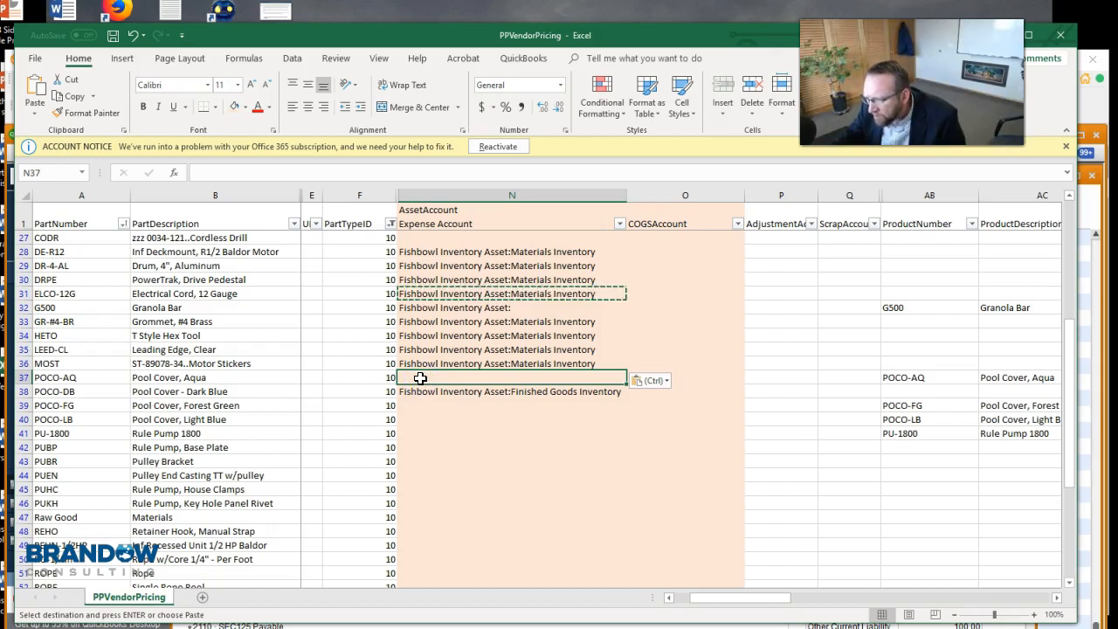
pyautogui.press('ctrl')
pyautogui.click(520, 292)
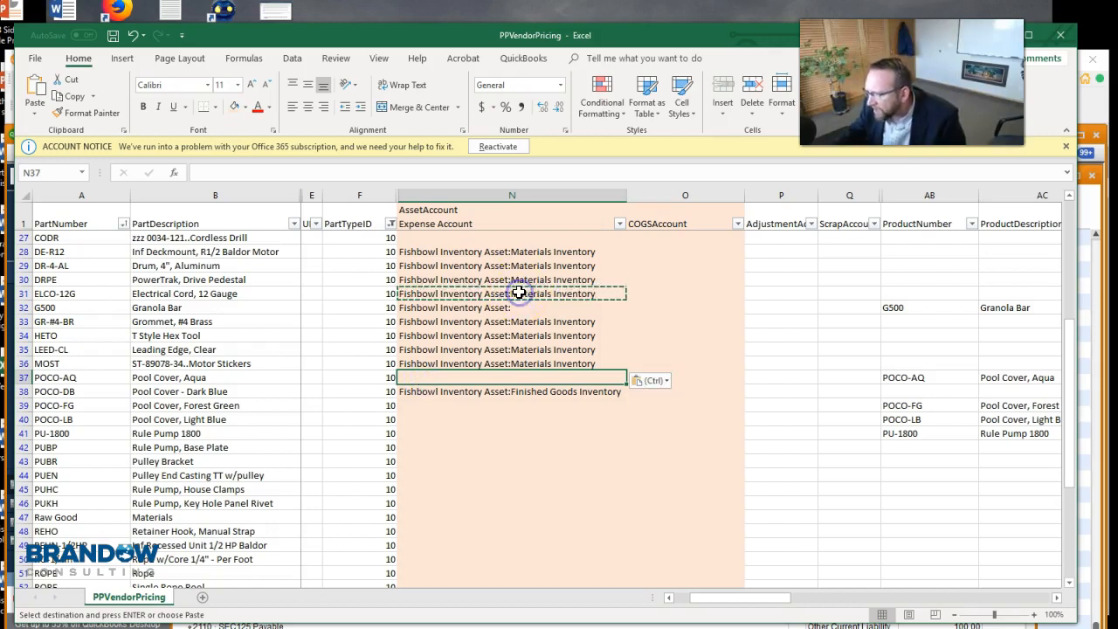
pyautogui.press('Return')
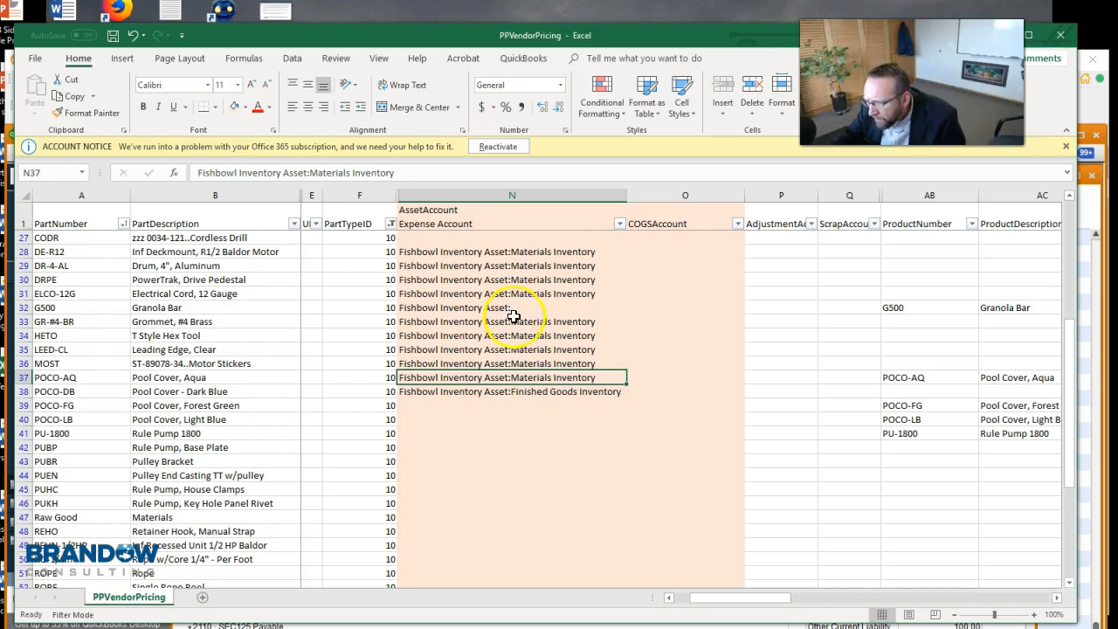
# Step: Copy the Work in Progress asset account of part 12365.12654.1 to pool covers POCO-AQ, POCO-DB, POCO-FG and POCO-LB
pyautogui.scroll(5, 514, 387)
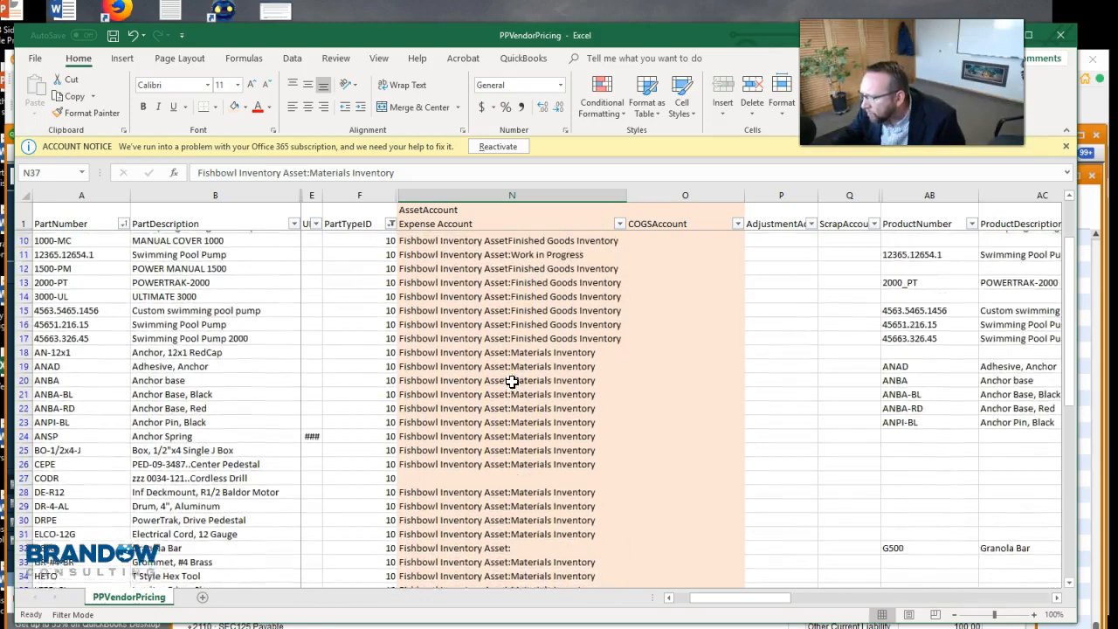
pyautogui.scroll(2, 522, 332)
pyautogui.click(531, 280)
pyautogui.hotkey('ctrl', 'c')
pyautogui.scroll(-4, 516, 380)
pyautogui.scroll(-1, 517, 382)
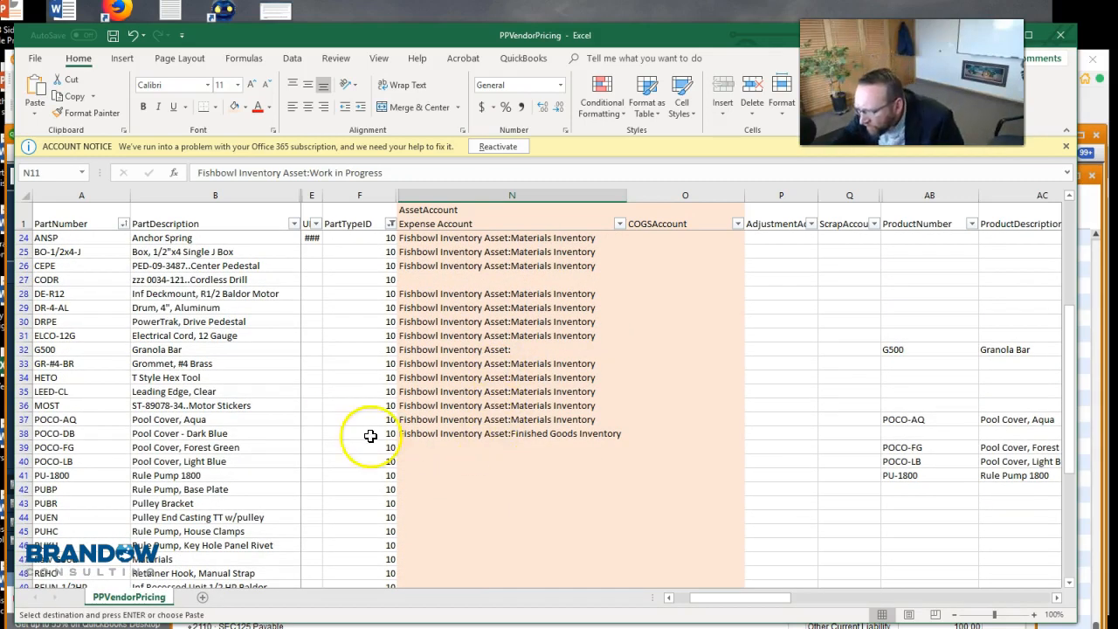
pyautogui.click(433, 420)
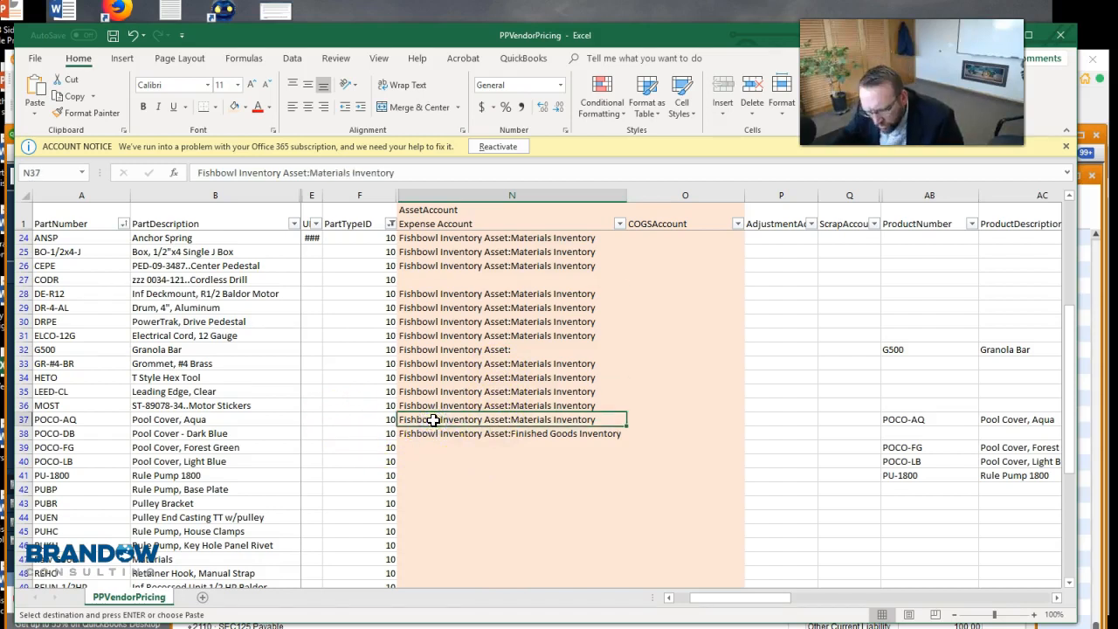
pyautogui.hotkey('ctrl', 'v')
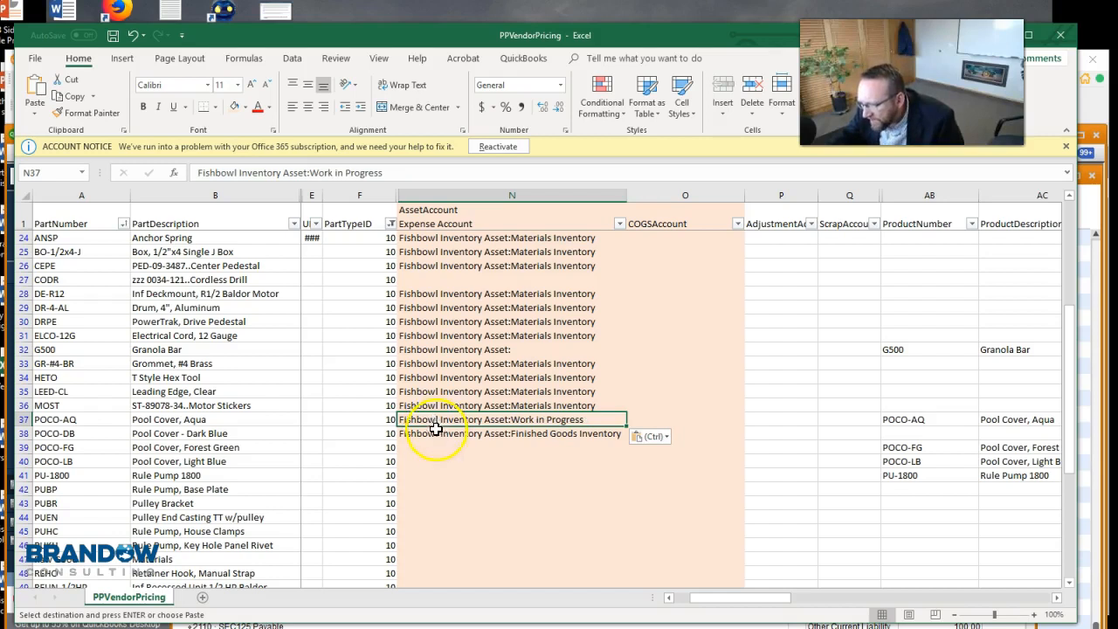
pyautogui.click(437, 434)
pyautogui.hotkey('ctrl', 'v')
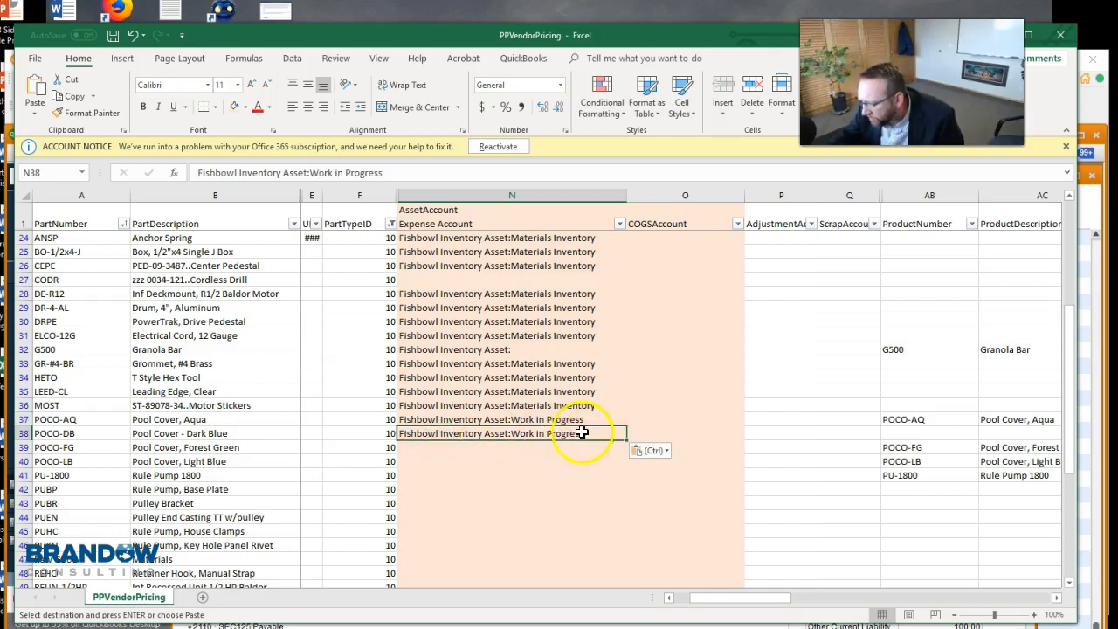
pyautogui.click(442, 448)
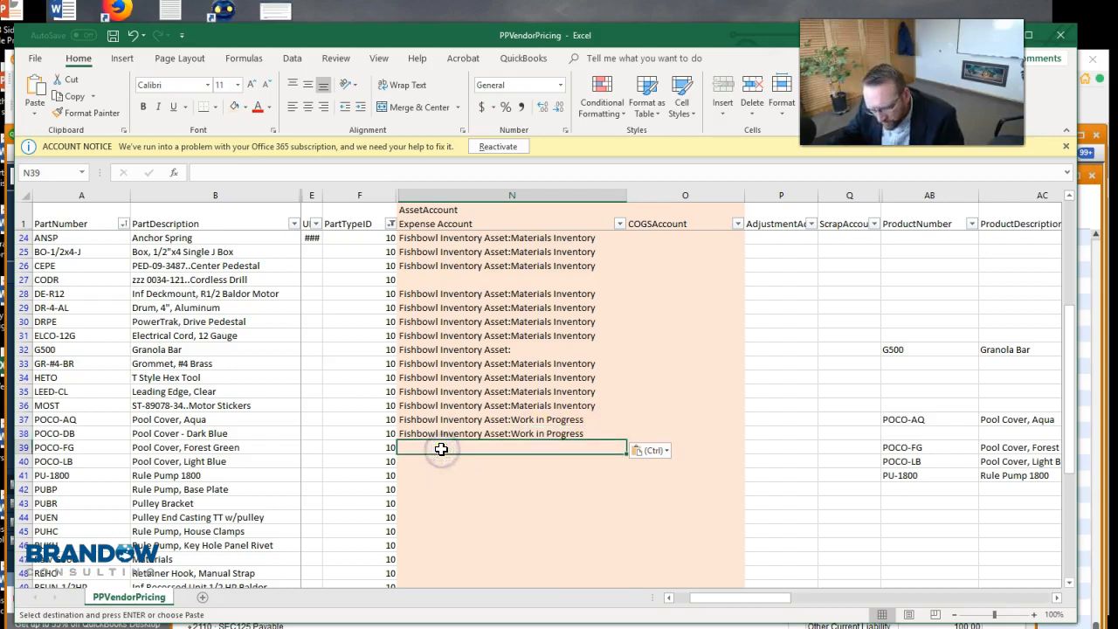
pyautogui.hotkey('ctrl', 'v')
pyautogui.click(429, 462)
pyautogui.hotkey('ctrl', 'v')
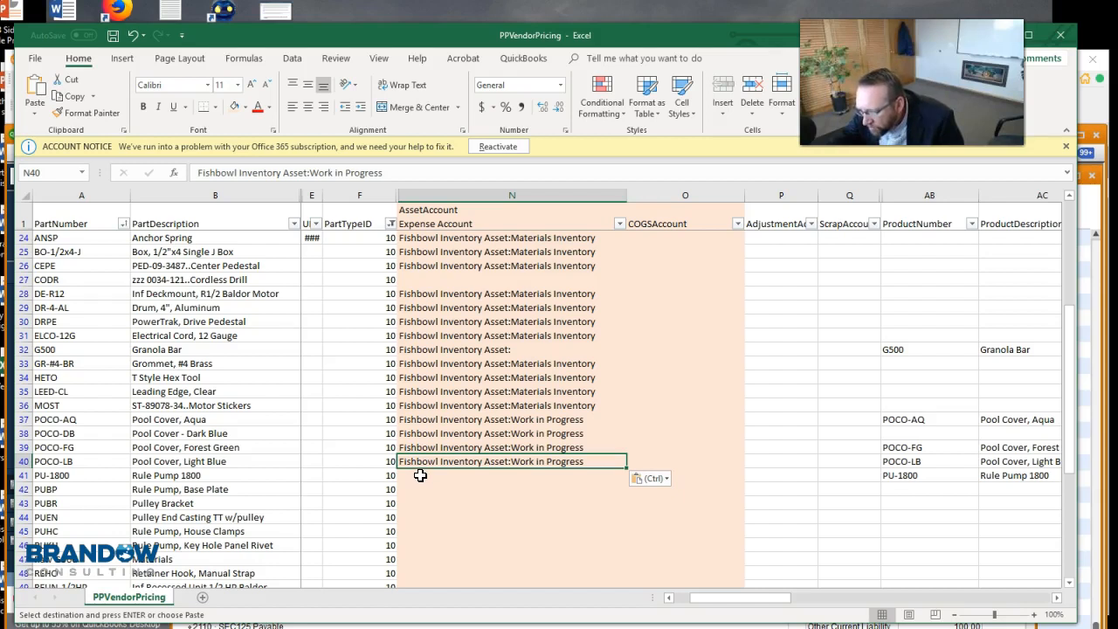
# Step: Paste "Fishbowl Inventory Asset:Work in Progress" as the asset account of Rule Pump parts PU-1800 and PUBP
pyautogui.click(421, 475)
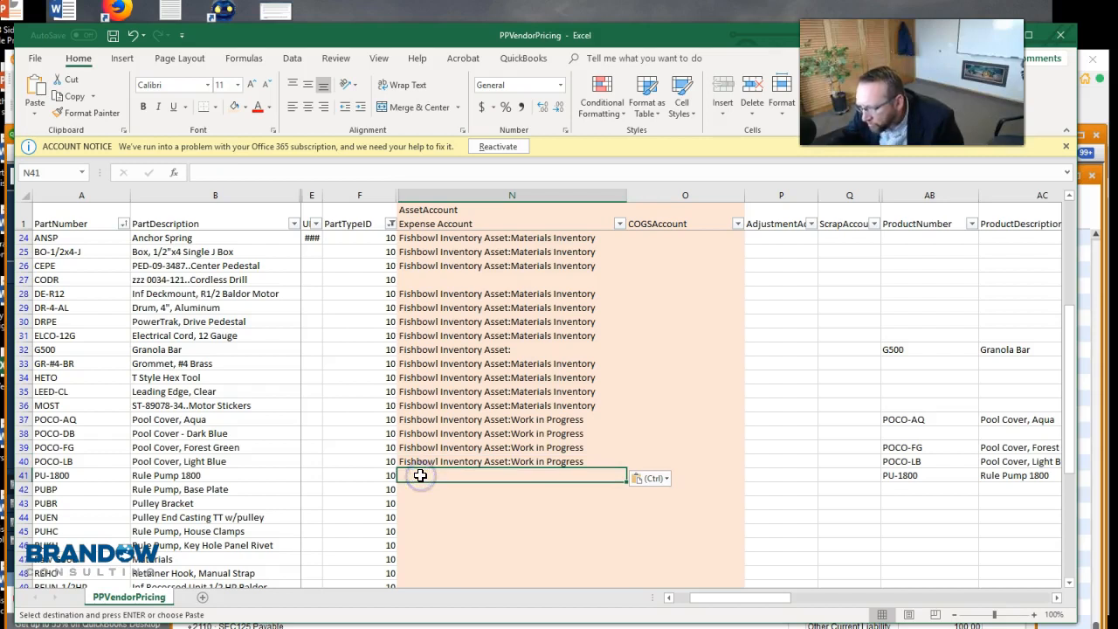
pyautogui.hotkey('ctrl', 'v')
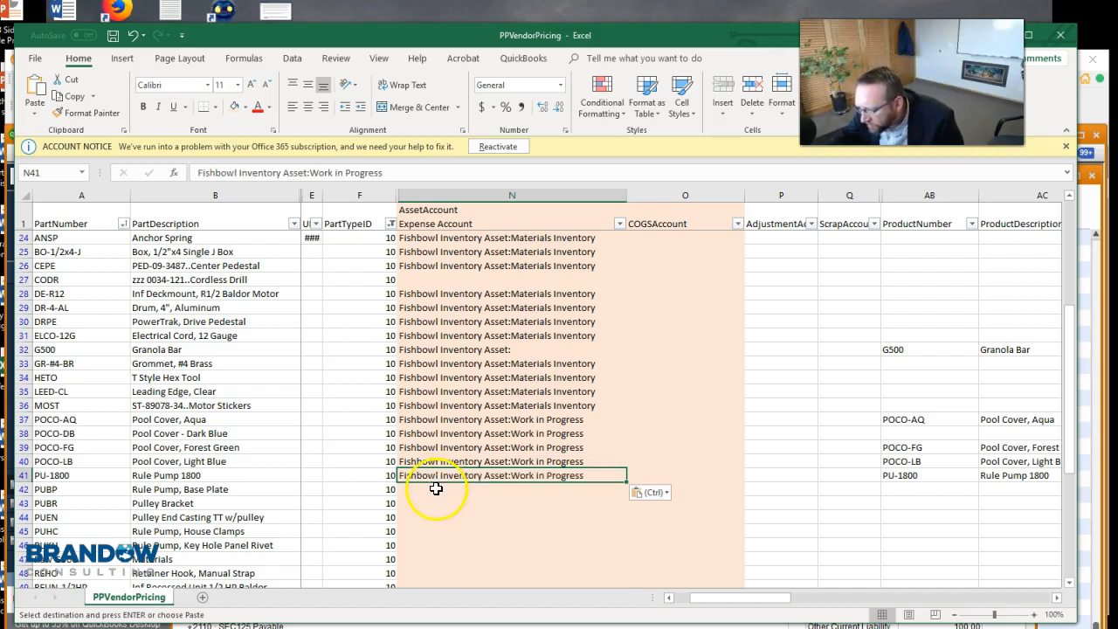
pyautogui.click(437, 488)
pyautogui.hotkey('ctrl', 'v')
# Step: Copy the Materials Inventory asset account of part MOST to parts PUBR, PUEN, PUHC and PUKH
pyautogui.scroll(-3, 430, 417)
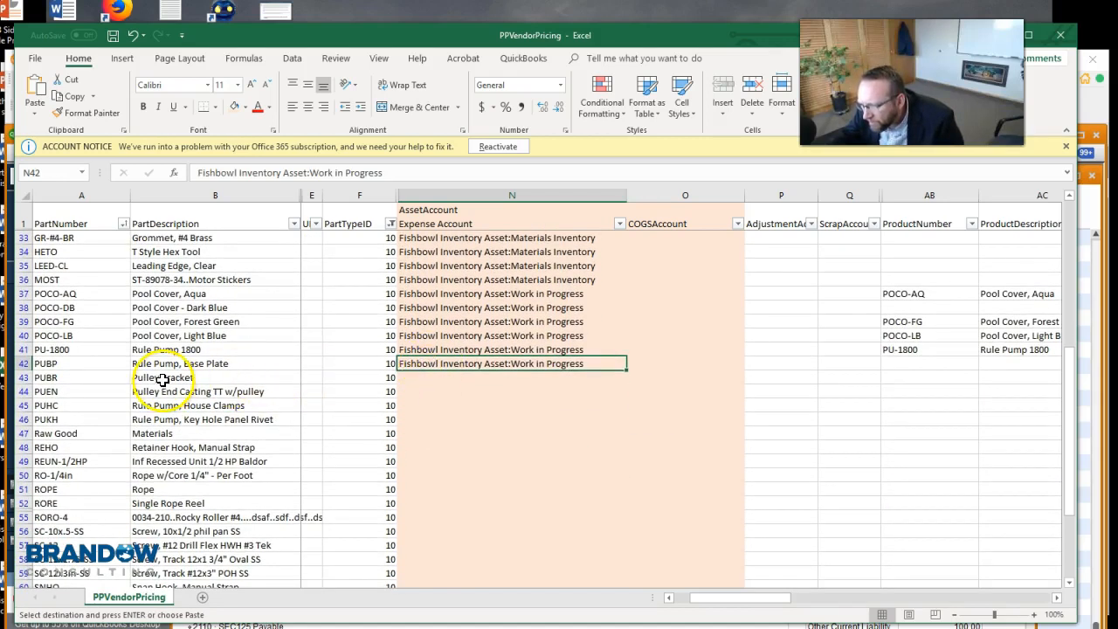
pyautogui.click(489, 281)
pyautogui.hotkey('ctrl', 'c')
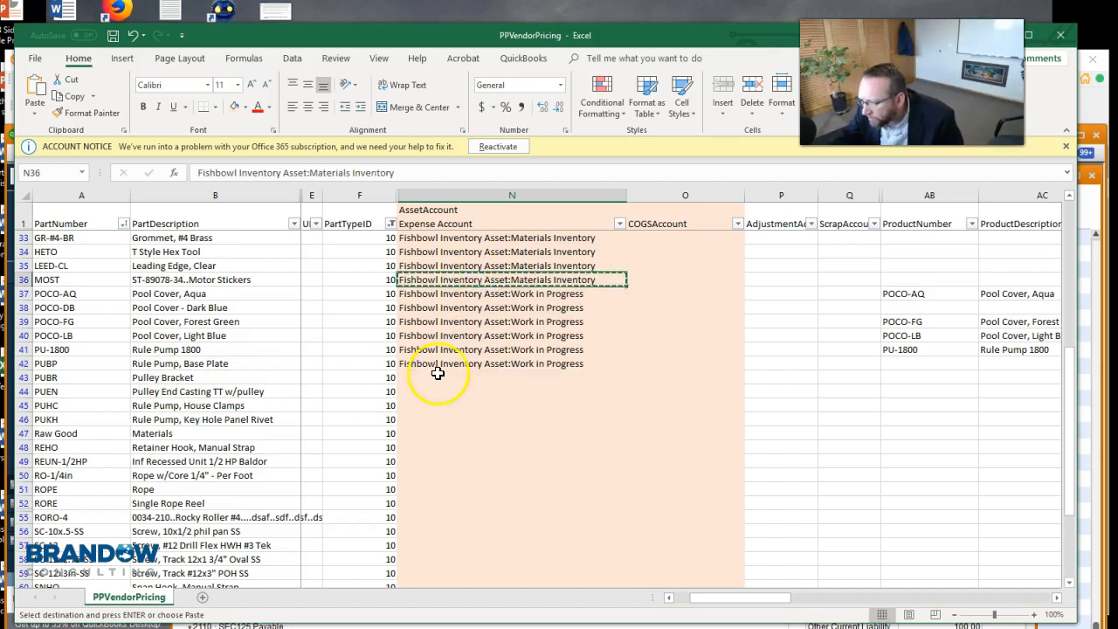
pyautogui.click(428, 379)
pyautogui.hotkey('ctrl', 'v')
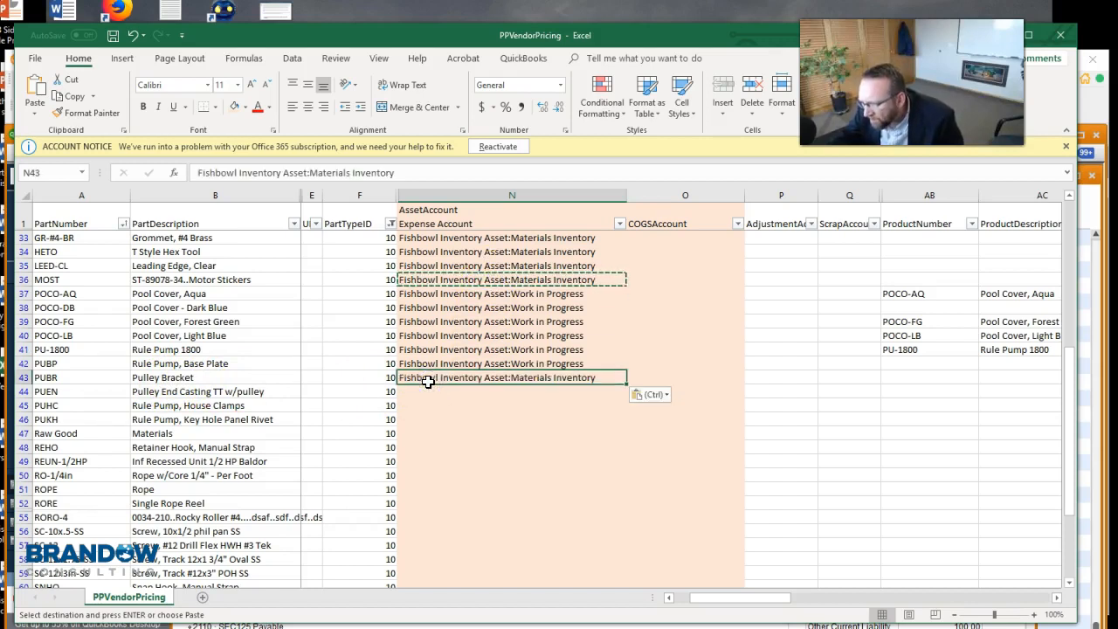
pyautogui.click(425, 393)
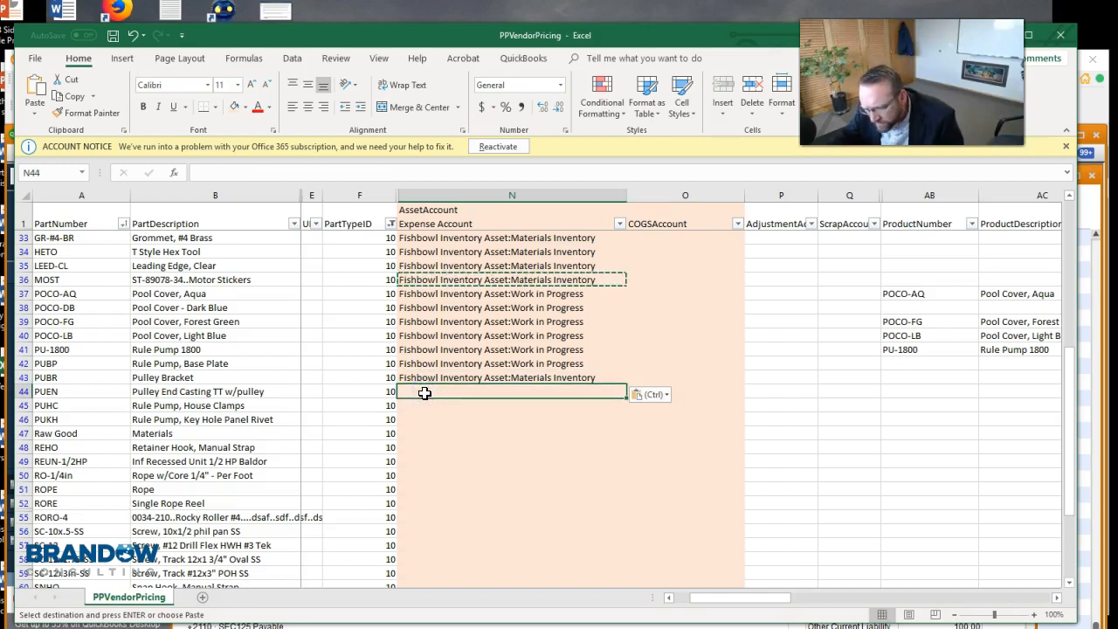
pyautogui.hotkey('ctrl', 'v')
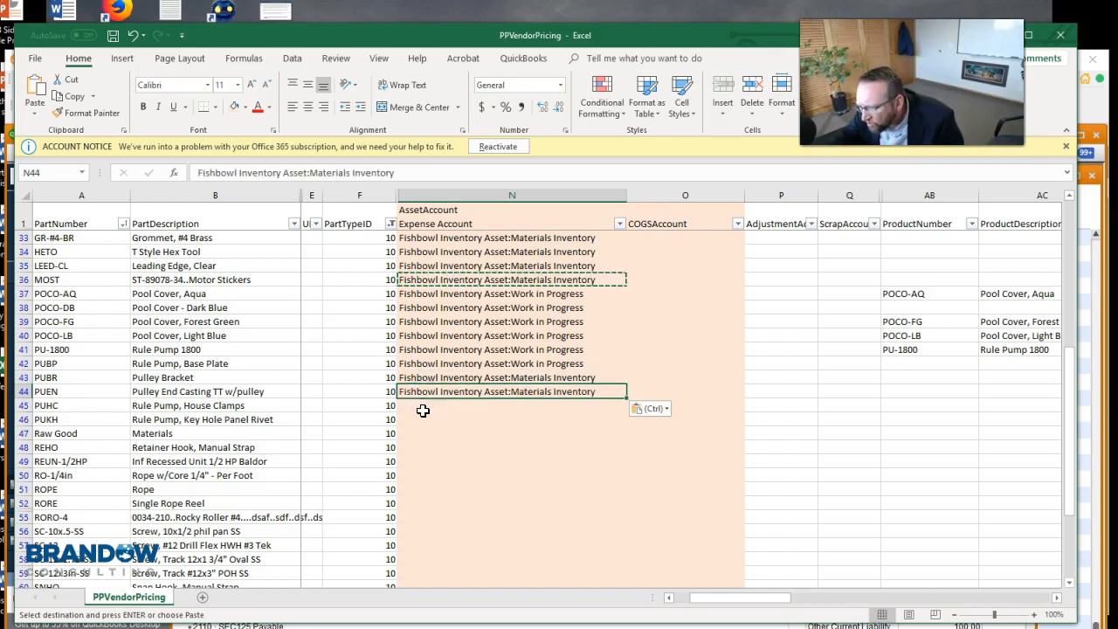
pyautogui.click(425, 405)
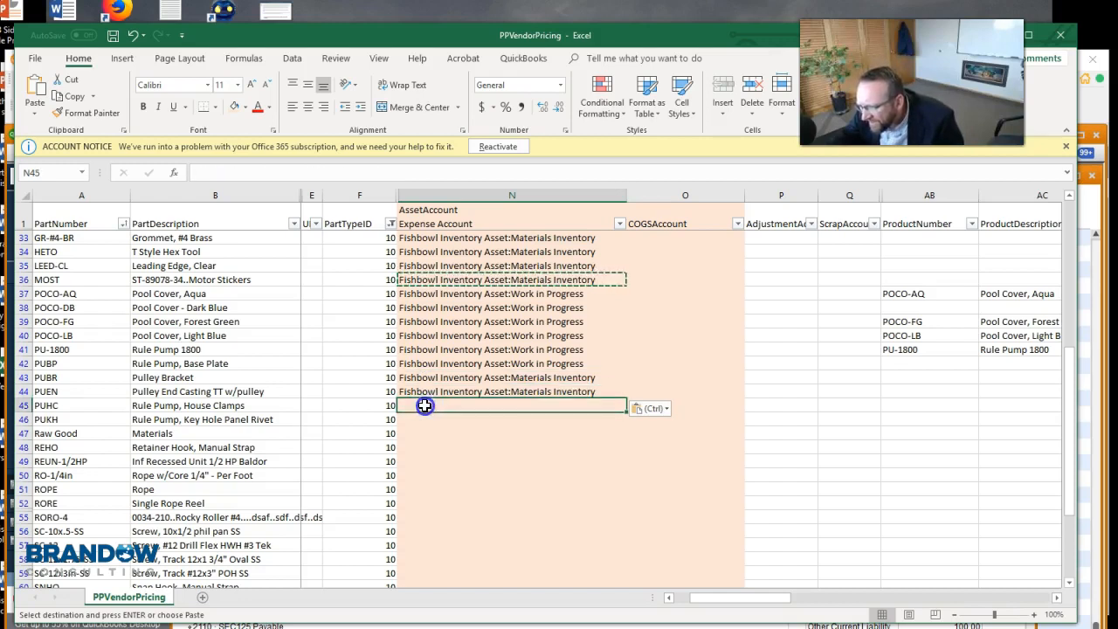
pyautogui.hotkey('ctrl', 'v')
pyautogui.press('ctrl')
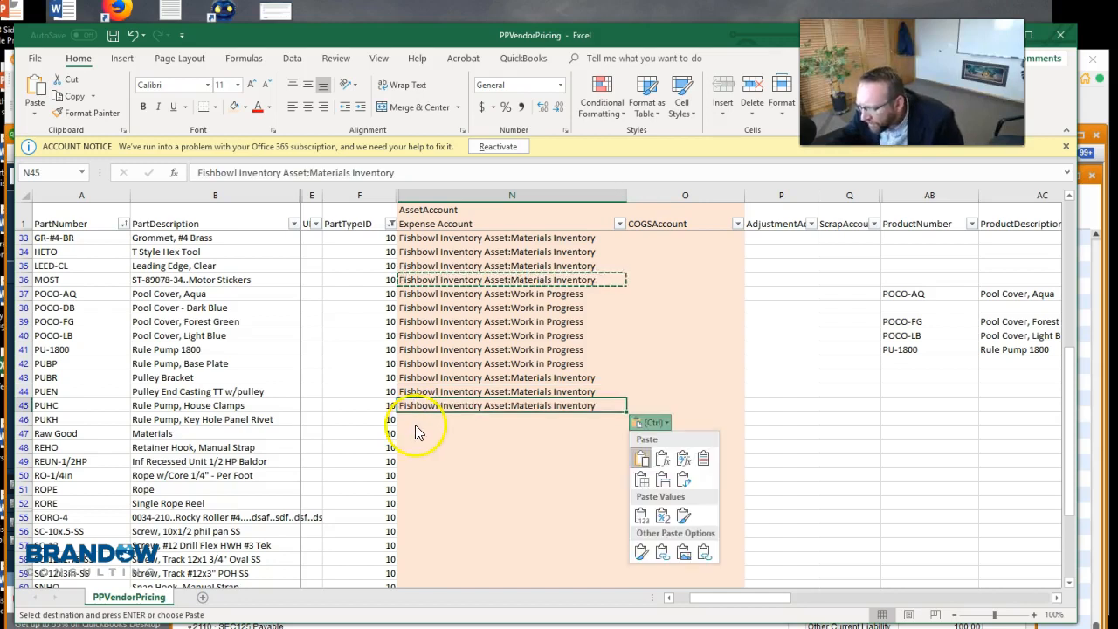
pyautogui.click(414, 425)
pyautogui.click(415, 421)
pyautogui.hotkey('ctrl', 'v')
pyautogui.press('Escape')
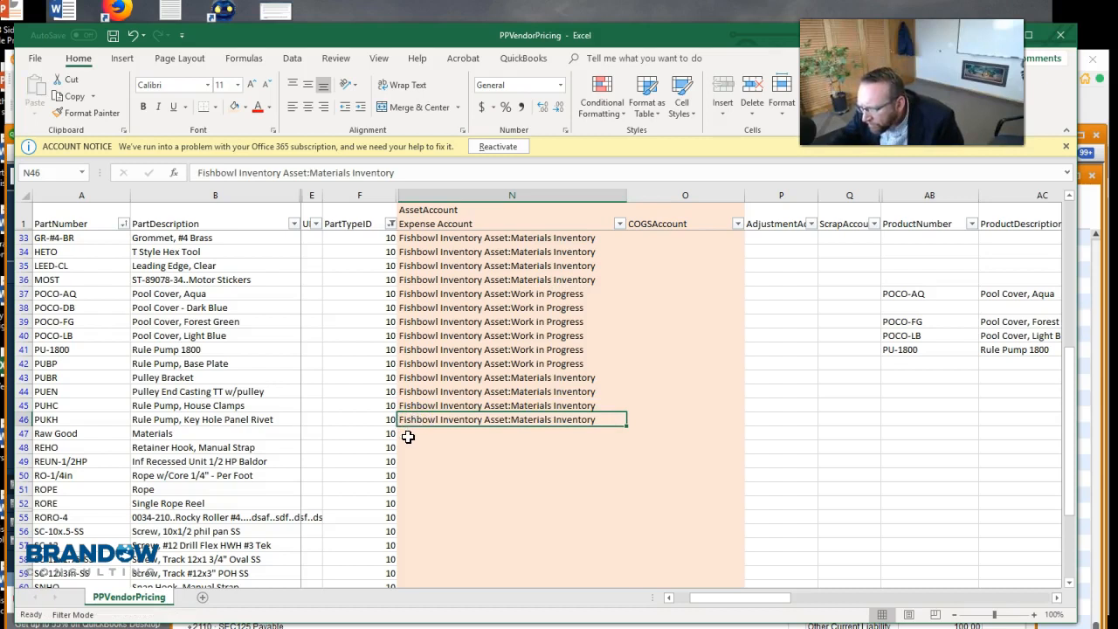
# Step: Prefix the description of the Raw Good part with "zzz" so that it reads "zzzMaterials"
pyautogui.click(19, 434)
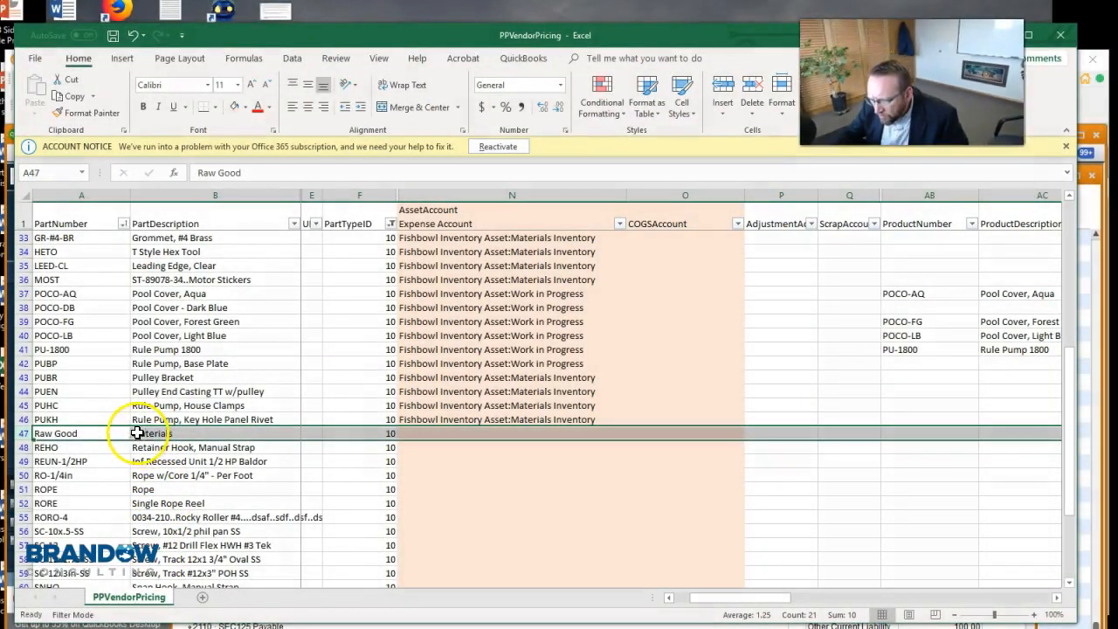
pyautogui.doubleClick(144, 433)
pyautogui.write('zzz')
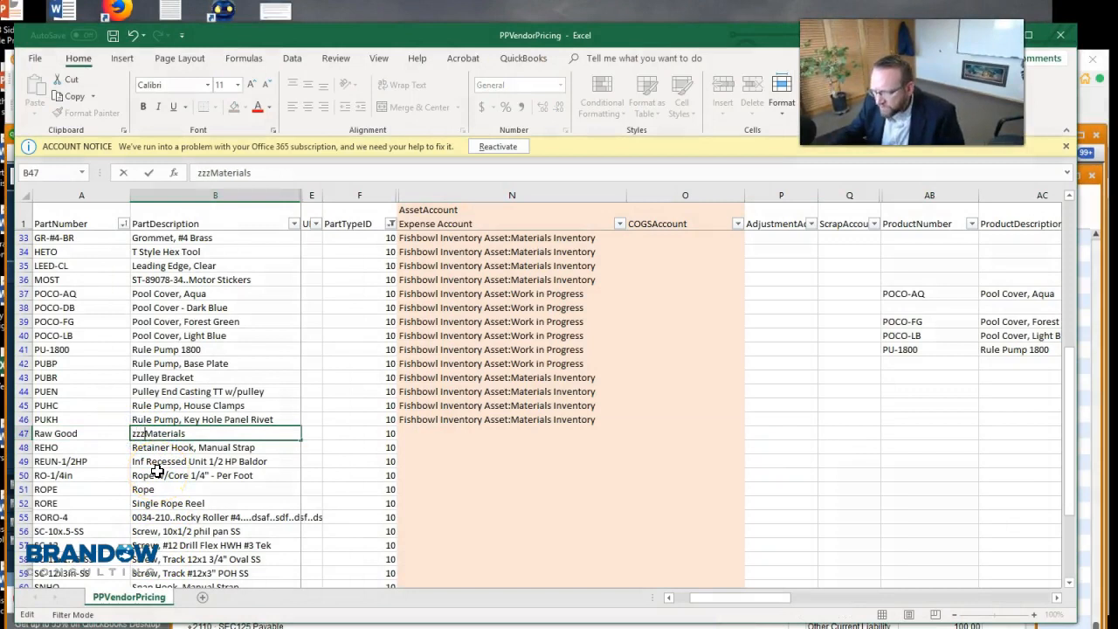
pyautogui.click(362, 436)
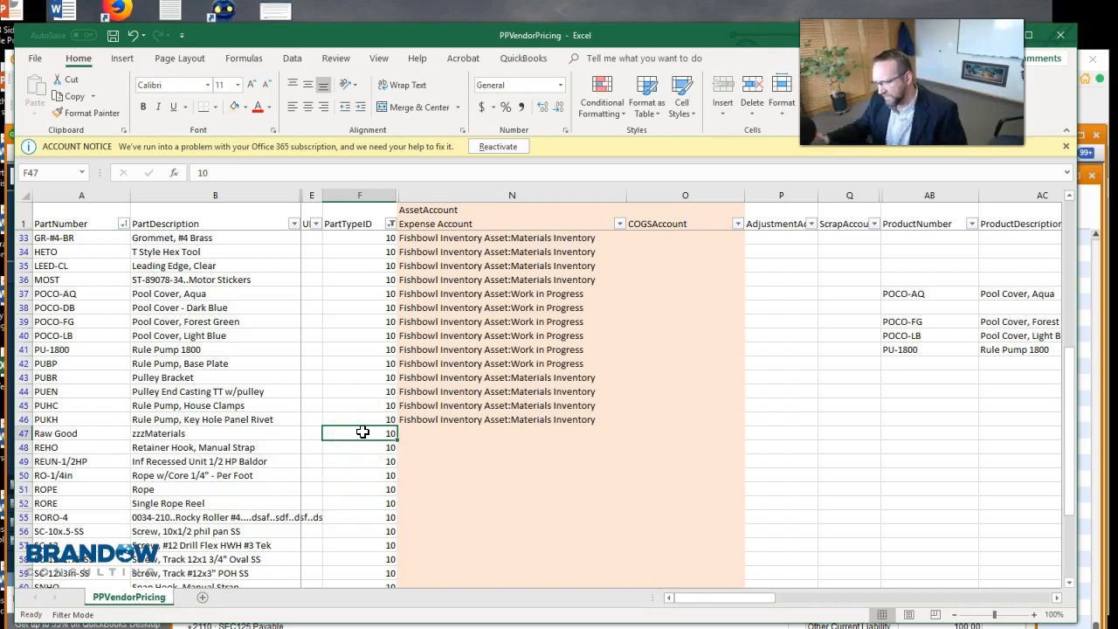
# Step: Copy the Materials Inventory asset account of part PUKH to parts REHO, REUN-1/2HP, RO-1/4in and ROPE
pyautogui.click(190, 447)
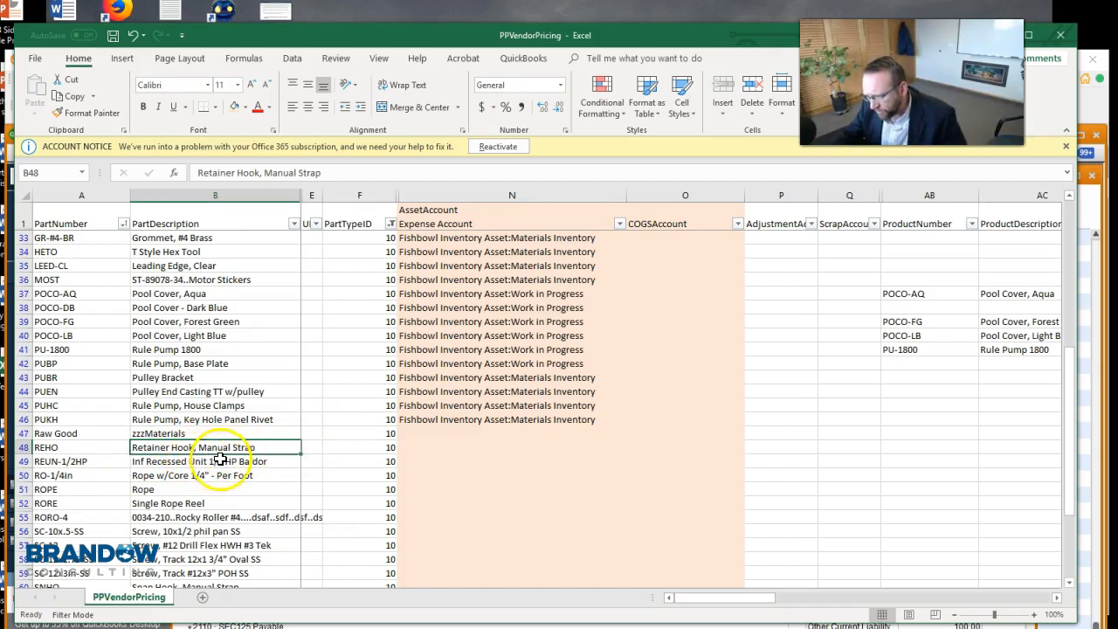
pyautogui.click(476, 419)
pyautogui.hotkey('ctrl', 'c')
pyautogui.click(432, 448)
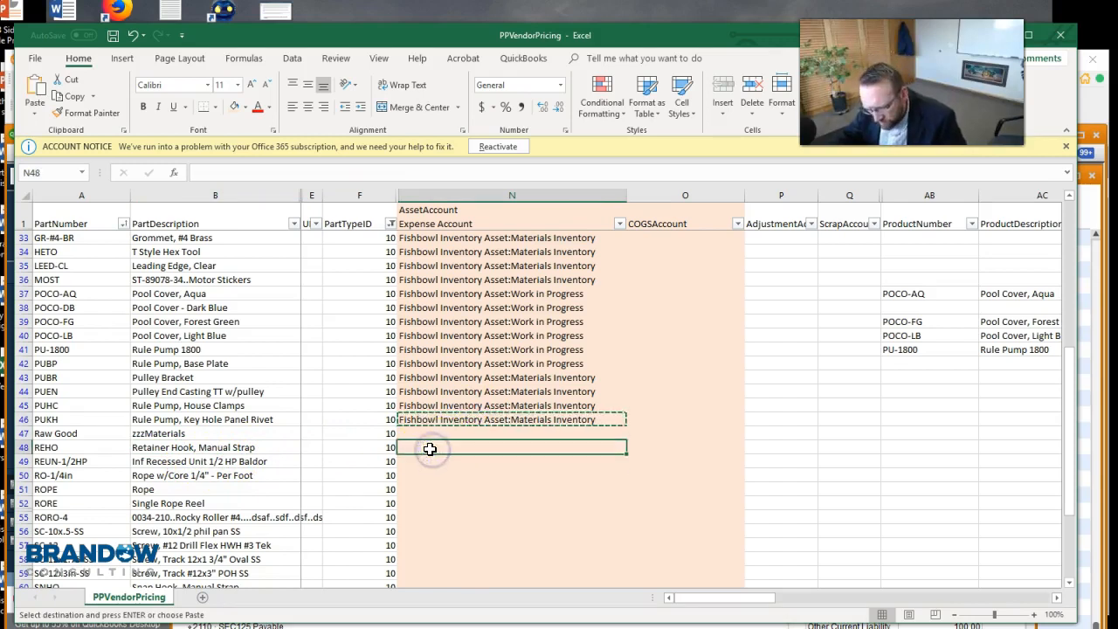
pyautogui.hotkey('ctrl', 'v')
pyautogui.click(419, 461)
pyautogui.hotkey('ctrl', 'v')
pyautogui.click(419, 477)
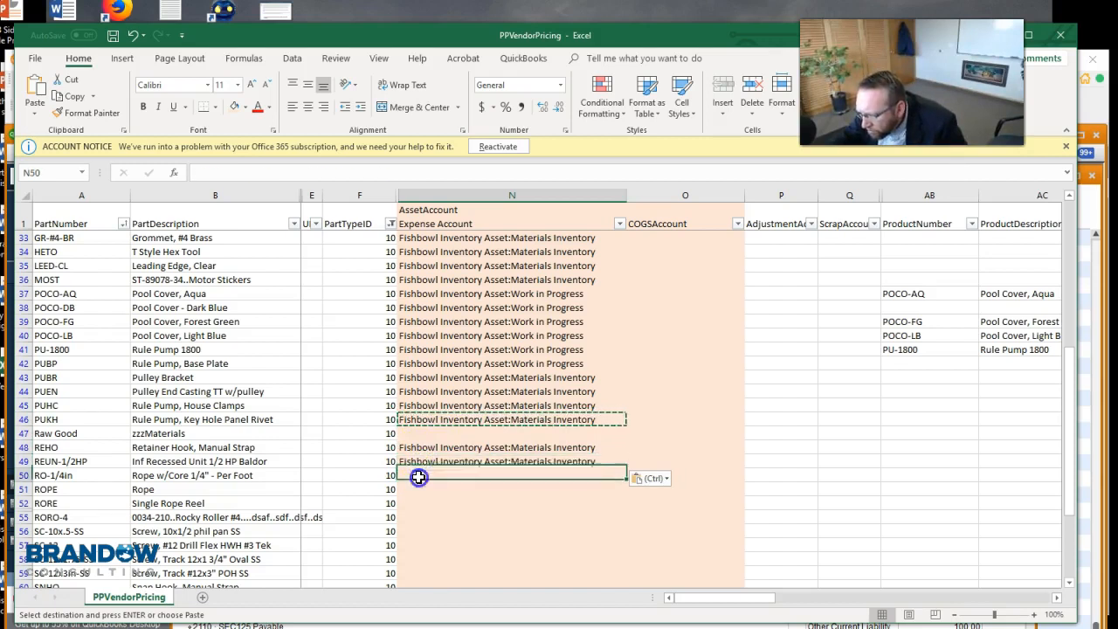
pyautogui.hotkey('ctrl', 'v')
pyautogui.click(418, 492)
pyautogui.hotkey('ctrl', 'v')
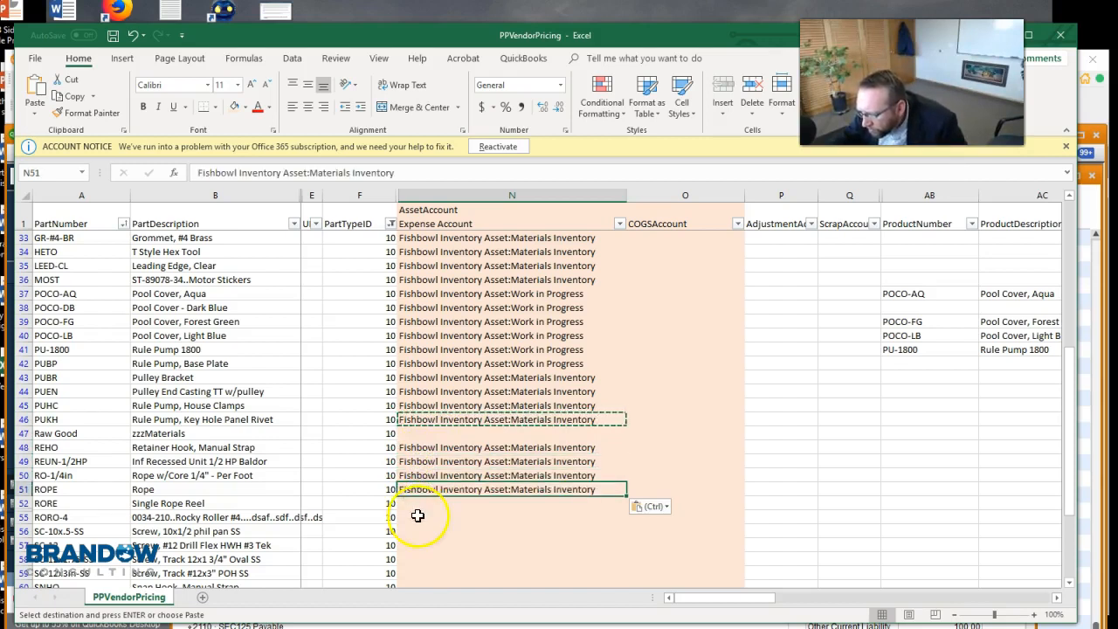
# Step: Paste the copied Materials Inventory asset account to parts RORE, RORO-4 and SC-10x.5-SS
pyautogui.click(417, 505)
pyautogui.hotkey('ctrl', 'v')
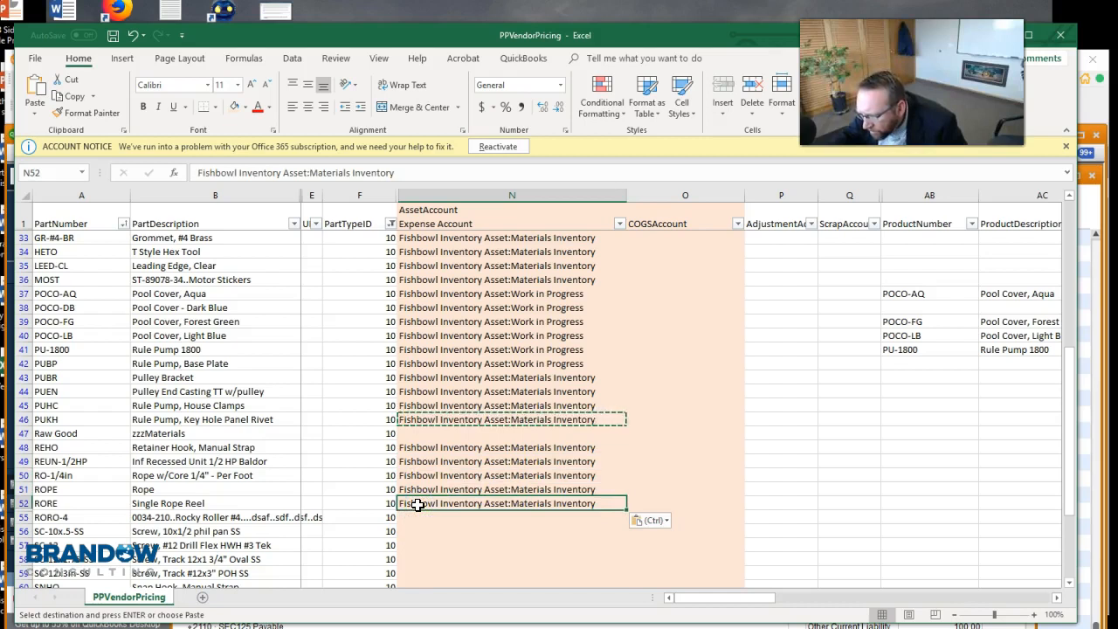
pyautogui.click(423, 515)
pyautogui.hotkey('ctrl', 'v')
pyautogui.click(416, 533)
pyautogui.hotkey('ctrl', 'v')
# Step: Fill the asset account of SC-10x.5-SS down through the screw parts and SNHO to part SPRI
pyautogui.scroll(-3, 437, 472)
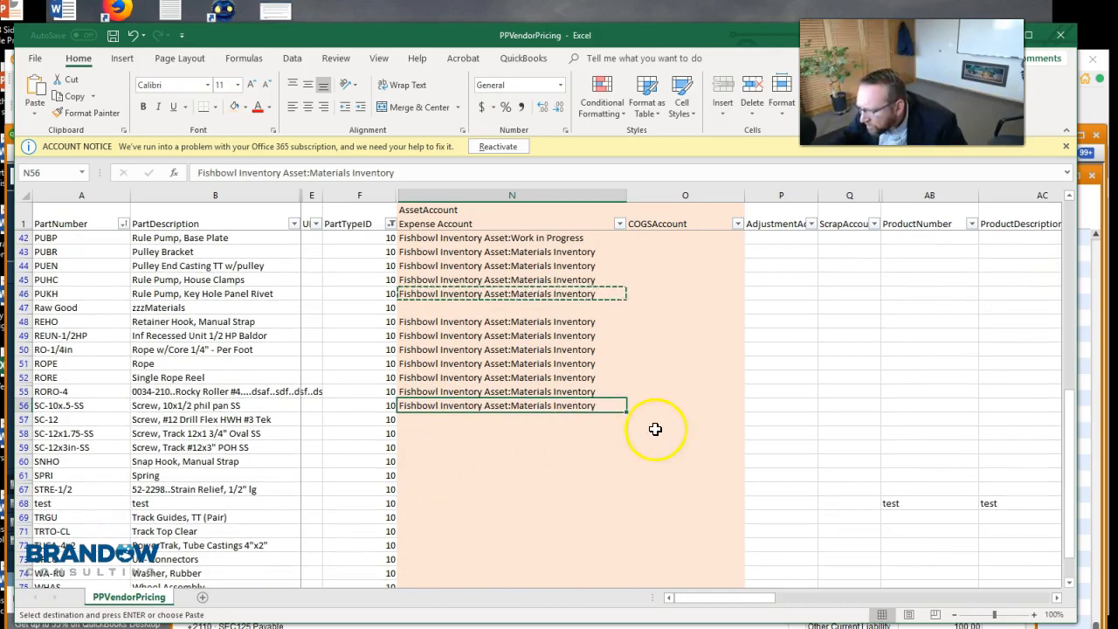
pyautogui.moveTo(626, 412); pyautogui.dragTo(612, 483)
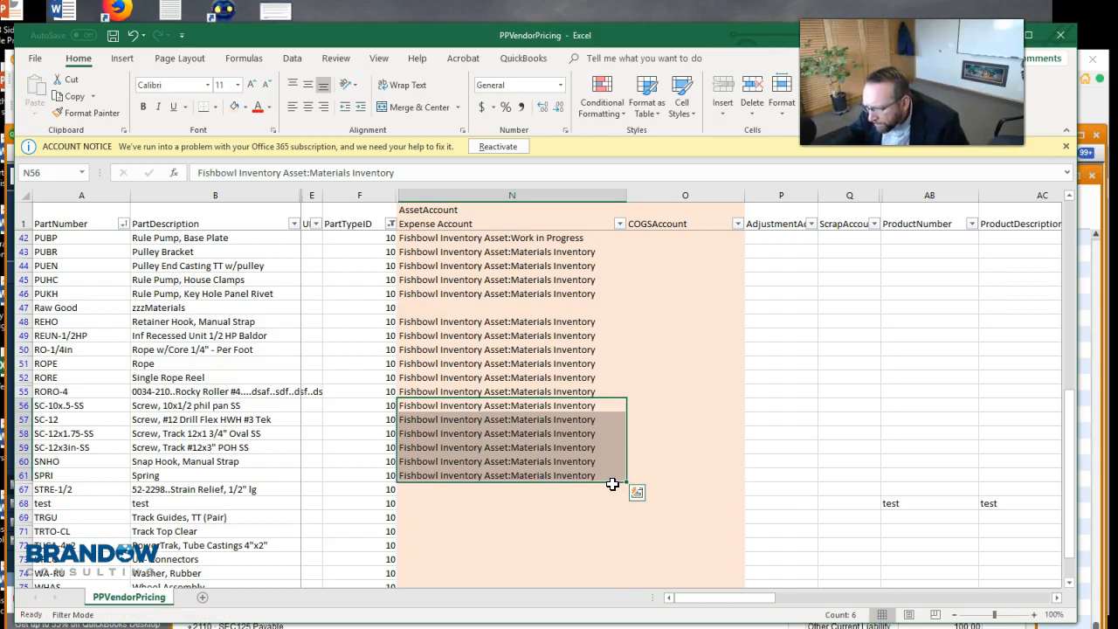
pyautogui.press('Return')
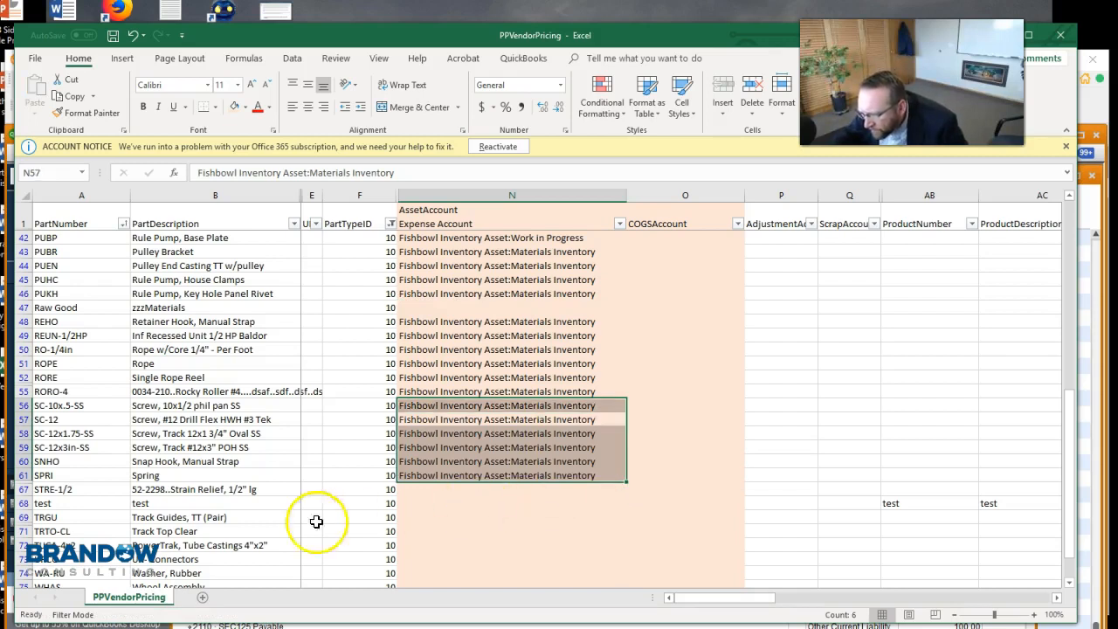
# Step: Copy the Materials Inventory asset account of part SPRI to STRE-1/2 and make the copied entry bold
pyautogui.click(425, 491)
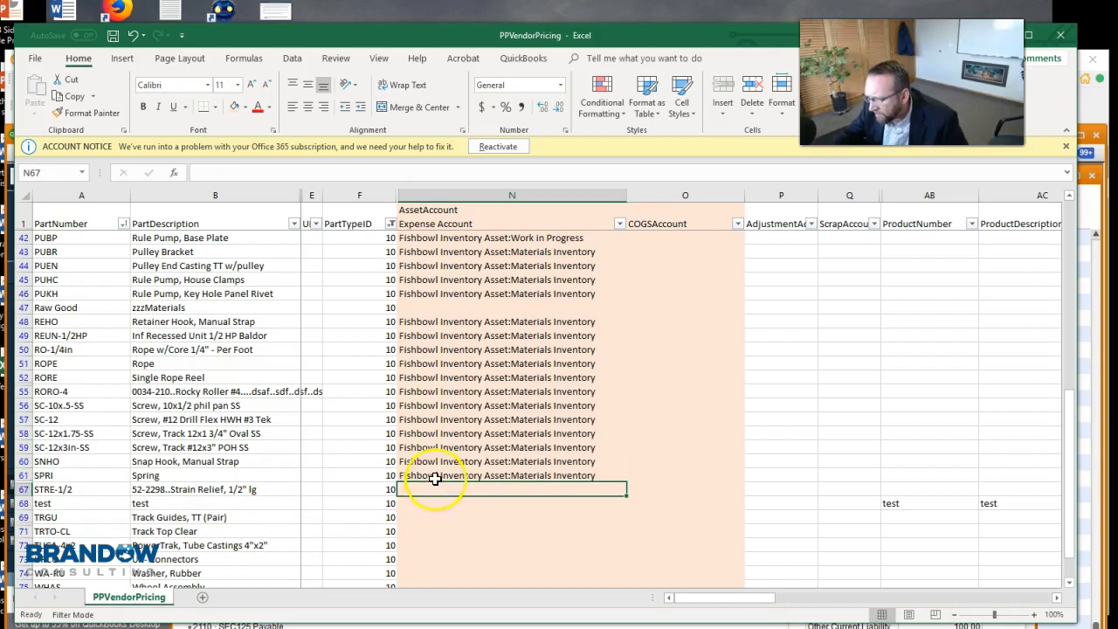
pyautogui.click(435, 477)
pyautogui.hotkey('ctrl', 'c')
pyautogui.click(431, 494)
pyautogui.hotkey('ctrl', 'v')
pyautogui.hotkey('ctrl', 'b')
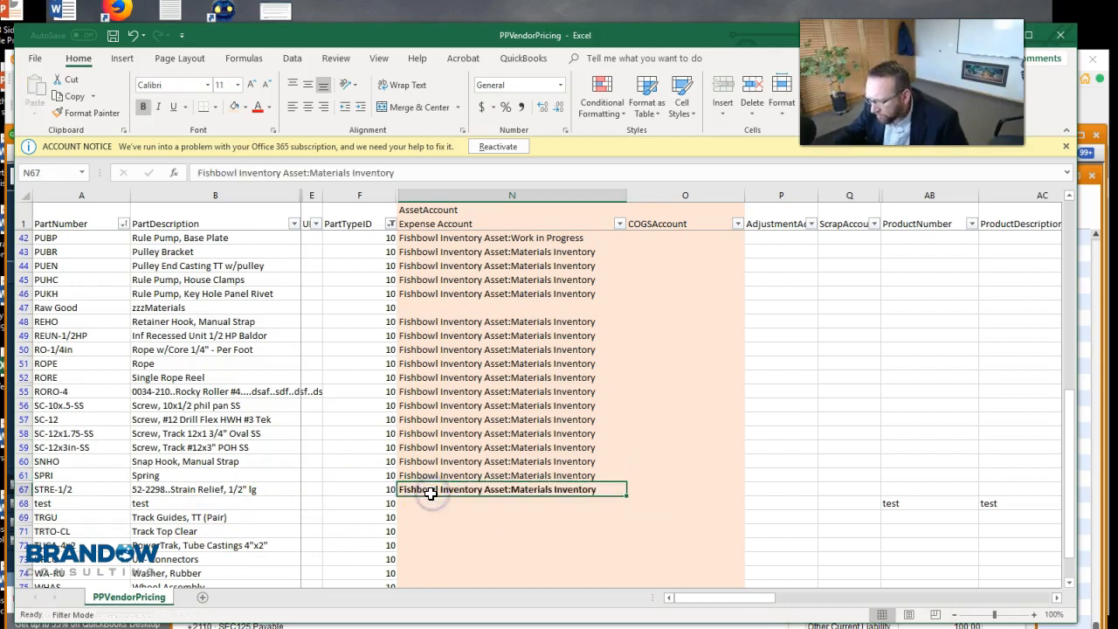
# Step: Prefix the description of the test part with "zzzz" so that it reads "zzzztest"
pyautogui.click(423, 510)
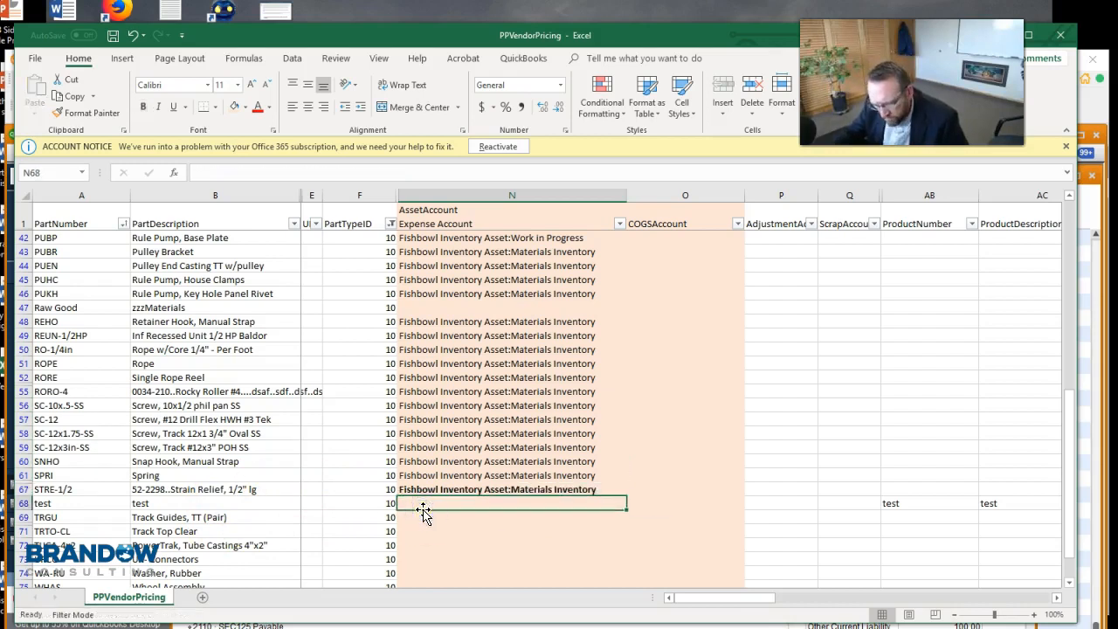
pyautogui.click(138, 505)
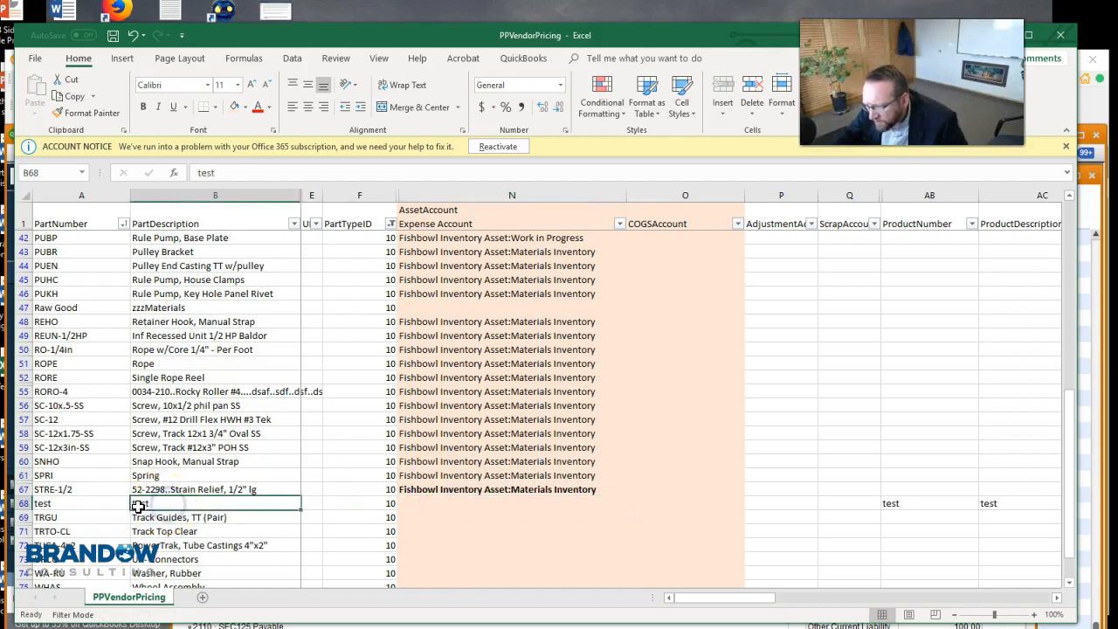
pyautogui.doubleClick(136, 504)
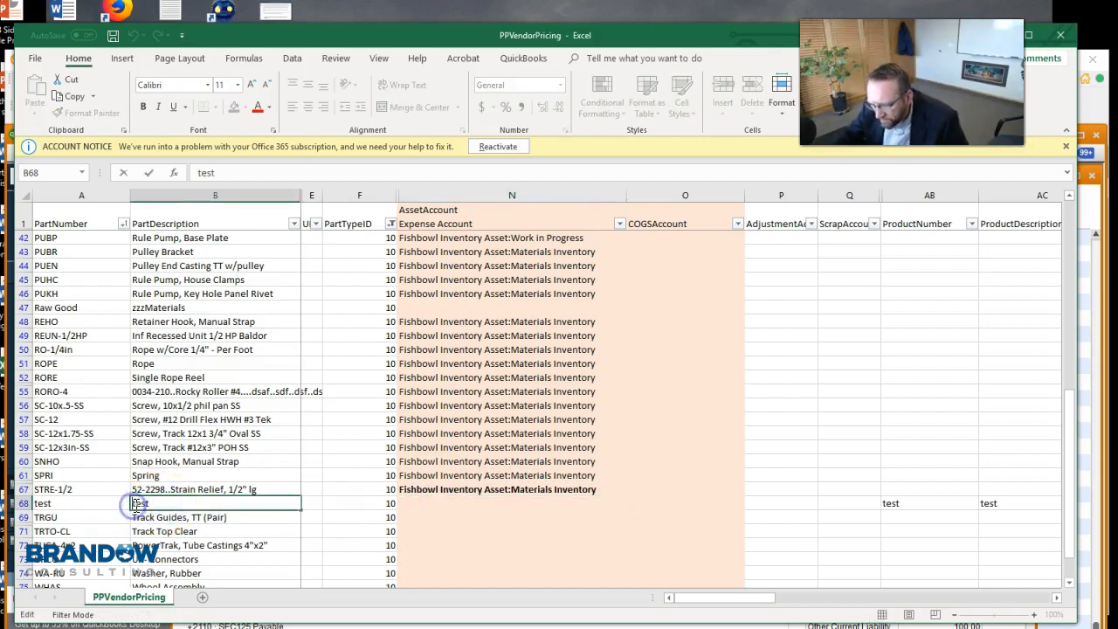
pyautogui.click(242, 522)
# Step: Copy the Materials Inventory asset account of part STRE-1/2 to part TRGU
pyautogui.click(485, 491)
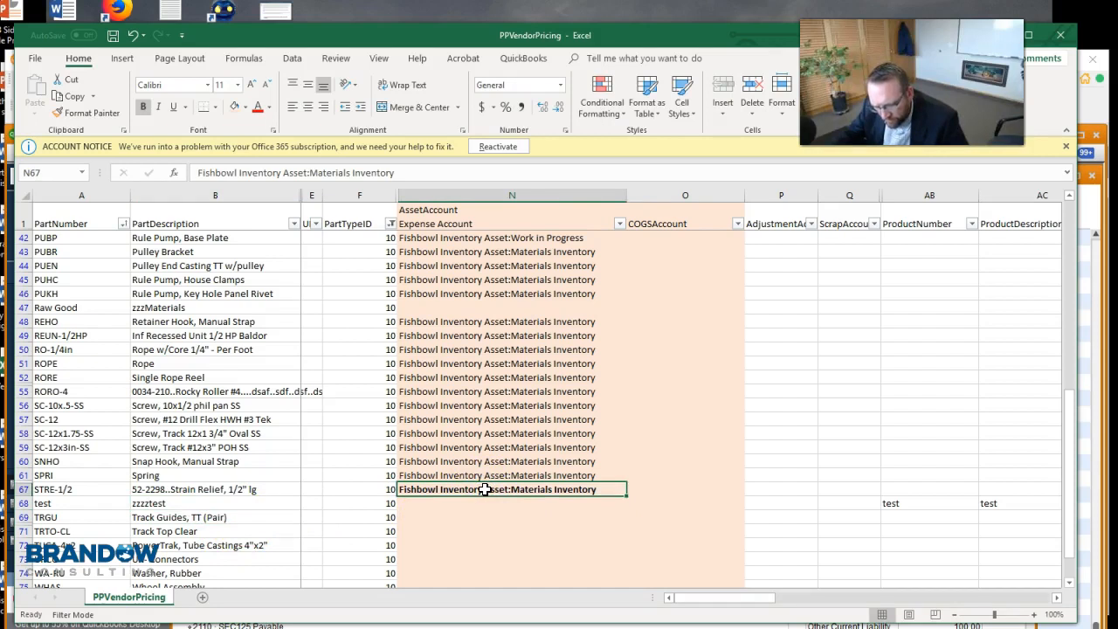
pyautogui.hotkey('ctrl', 'c')
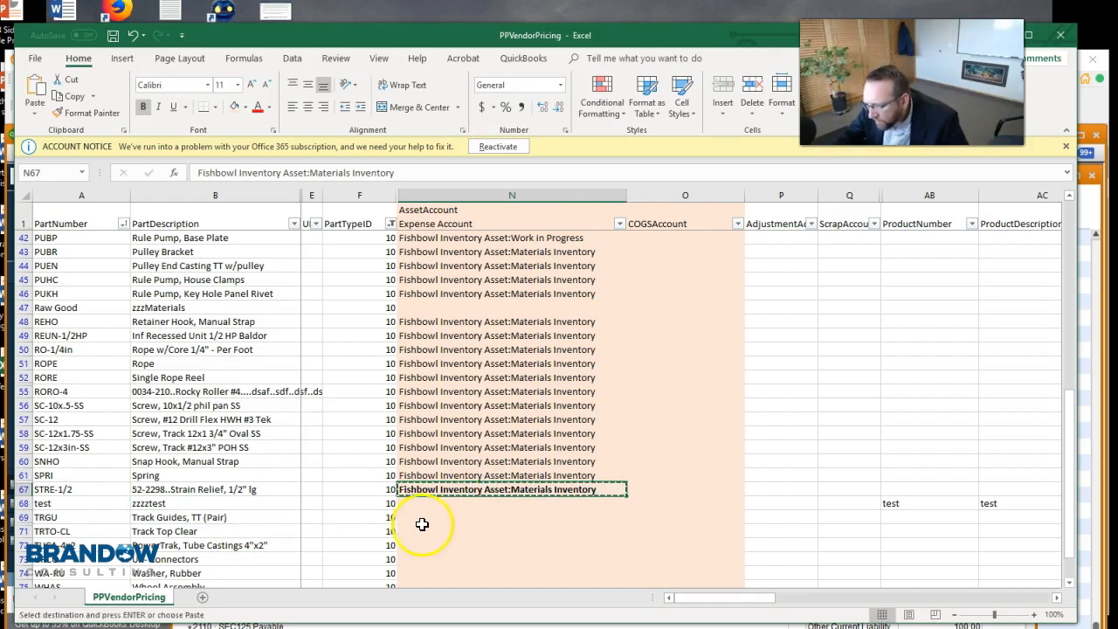
pyautogui.click(419, 518)
pyautogui.hotkey('ctrl', 'v')
pyautogui.click(410, 491)
pyautogui.hotkey('ctrl', 'c')
pyautogui.click(415, 516)
pyautogui.hotkey('ctrl', 'v')
pyautogui.press('Escape')
# Step: Remove the bold formatting from the asset accounts of parts TRGU and STRE-1/2
pyautogui.scroll(-1, 411, 526)
pyautogui.scroll(-1, 411, 526)
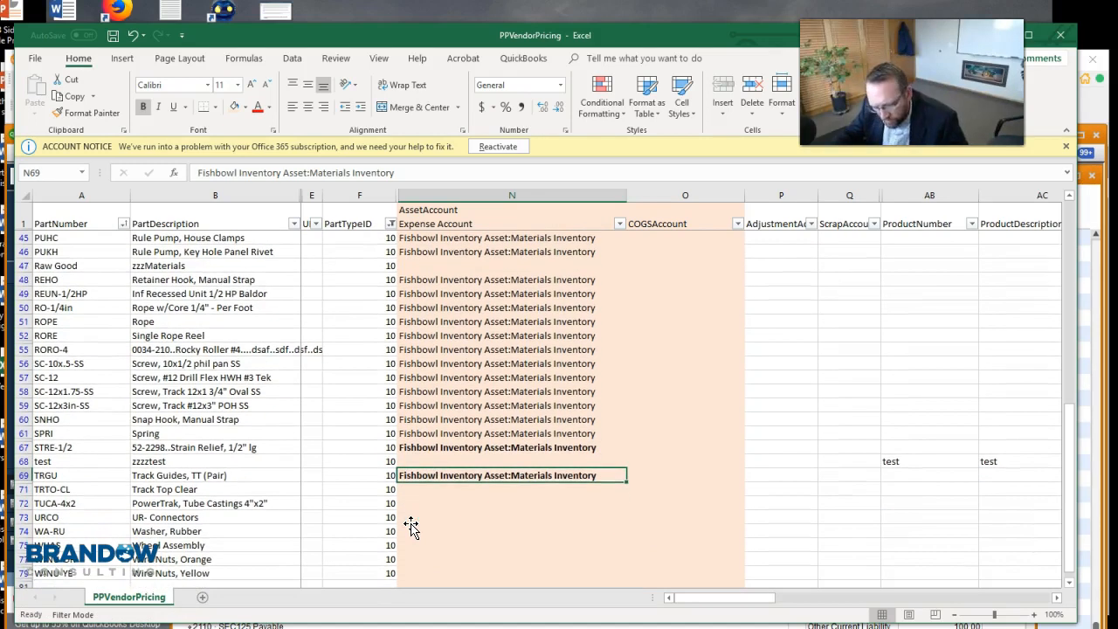
pyautogui.hotkey('ctrl', 'b')
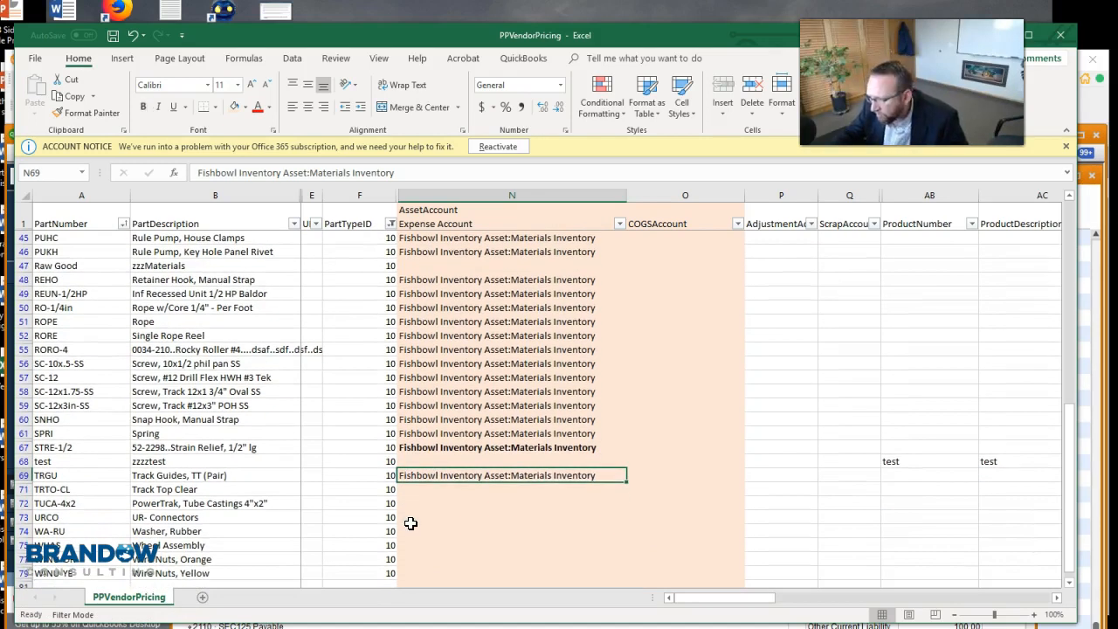
pyautogui.click(472, 452)
pyautogui.hotkey('ctrl', 'b')
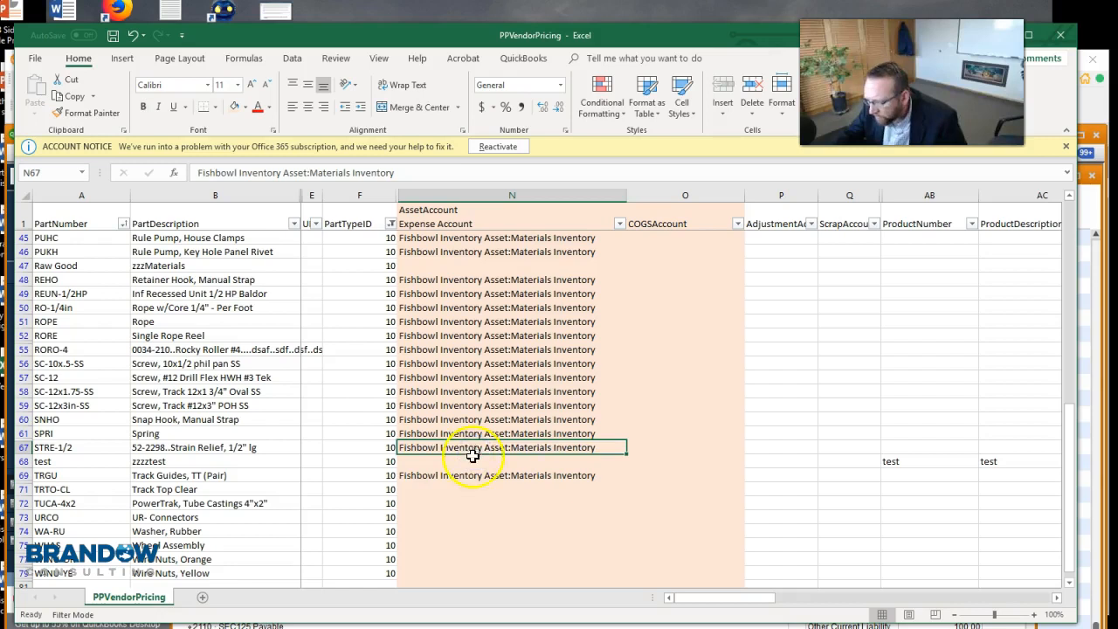
# Step: Copy the Materials Inventory asset account of part TRGU to parts TRTO-CL, TUCA-4x2 and URCO
pyautogui.click(424, 491)
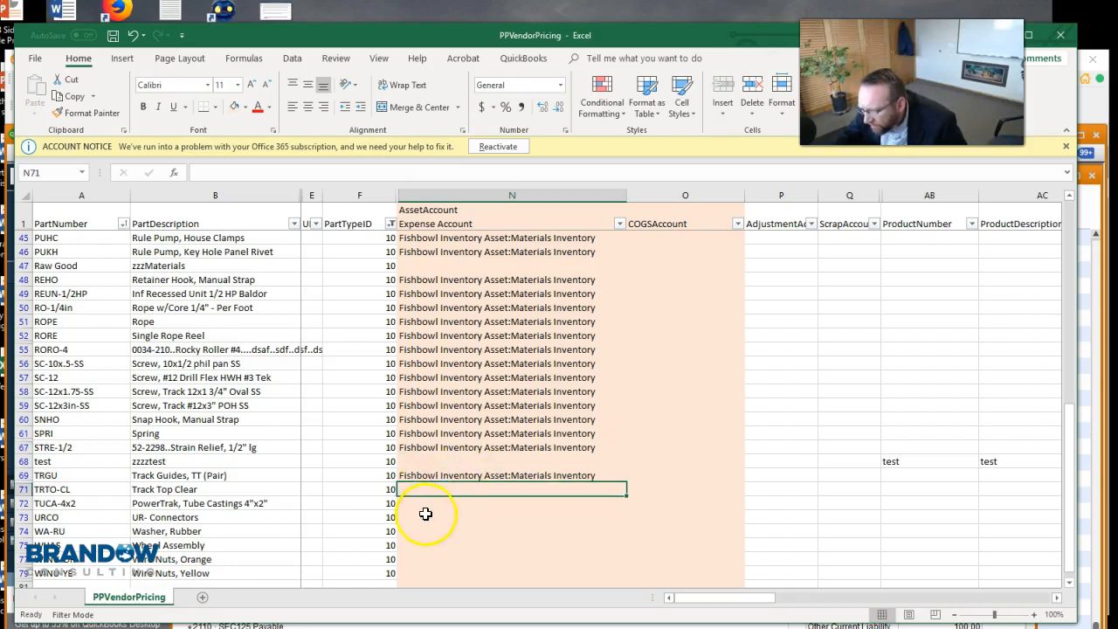
pyautogui.keyDown('shift'); pyautogui.click(445, 479); pyautogui.keyUp('shift')
pyautogui.hotkey('ctrl', 'c')
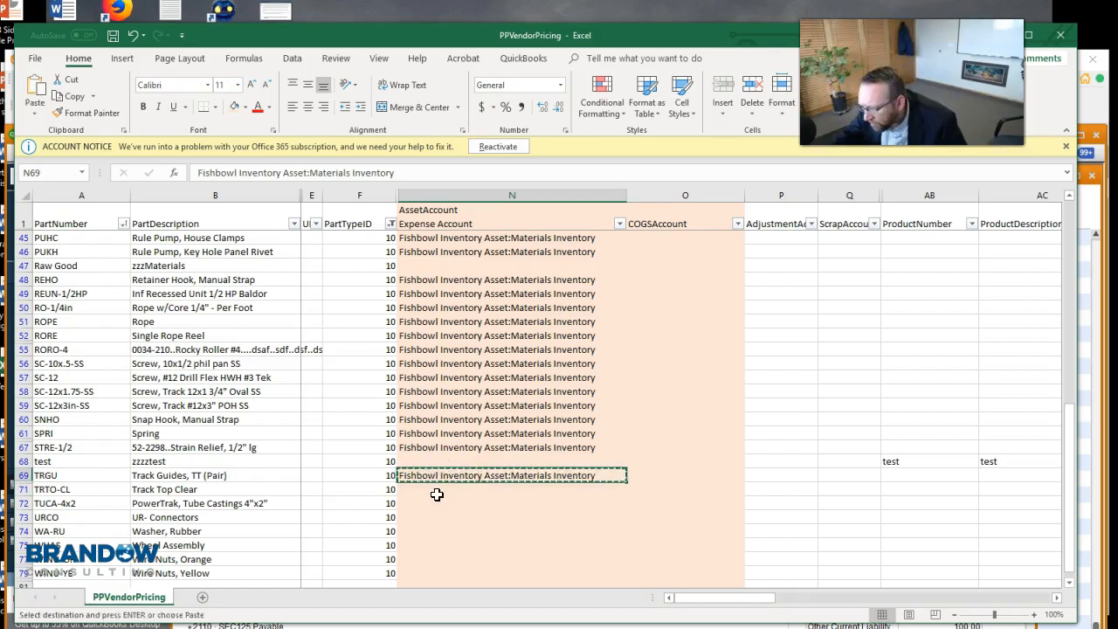
pyautogui.hotkey('ctrl', 'v')
pyautogui.click(437, 498)
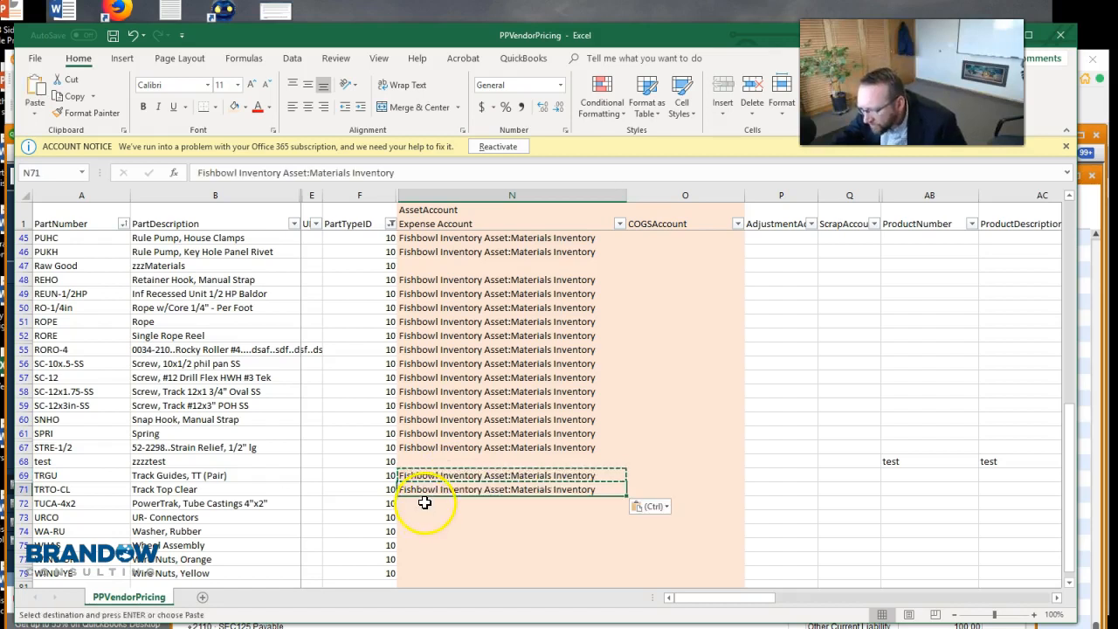
pyautogui.click(425, 503)
pyautogui.hotkey('ctrl', 'v')
pyautogui.scroll(-2, 425, 498)
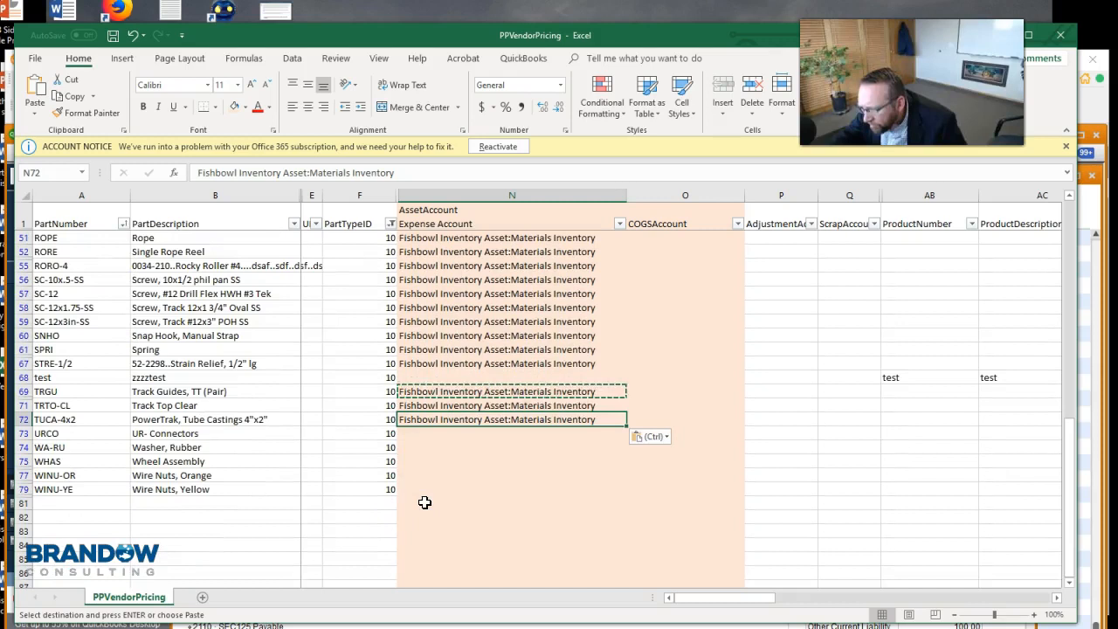
pyautogui.click(425, 434)
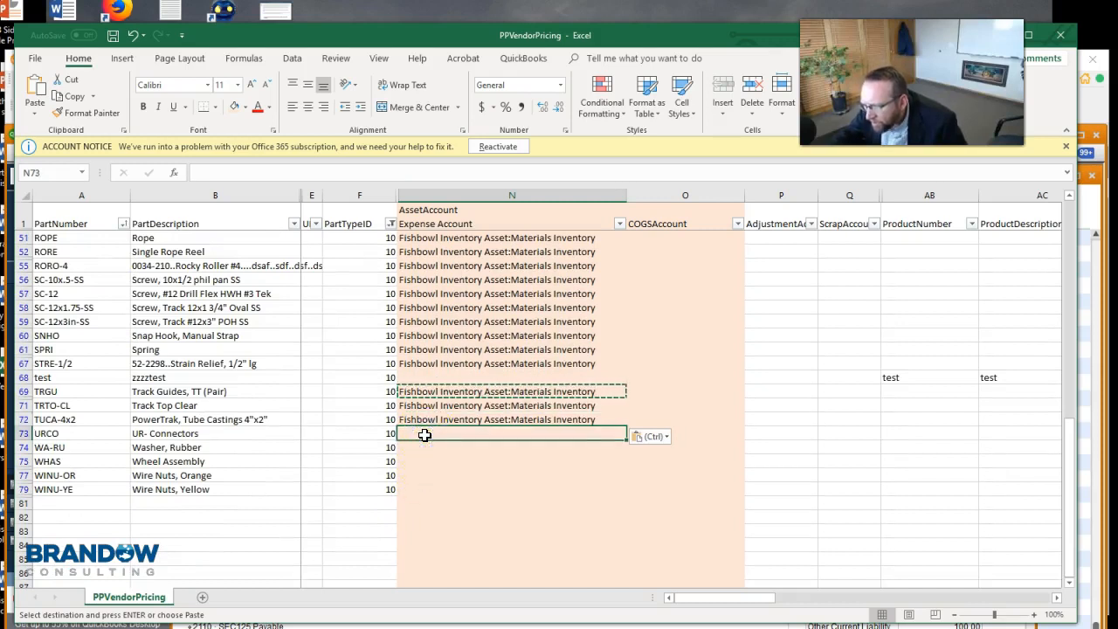
pyautogui.hotkey('ctrl', 'v')
pyautogui.press('Escape')
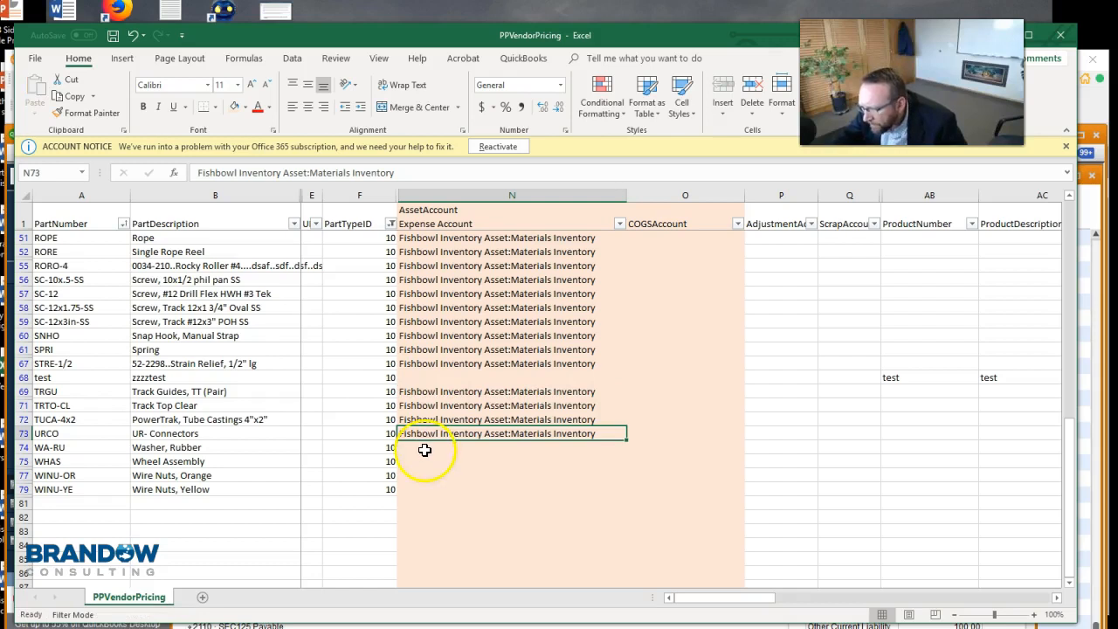
# Step: Copy the Materials Inventory asset account of part URCO to parts WA-RU, WHAS, WINU-OR and WINU-YE
pyautogui.click(424, 448)
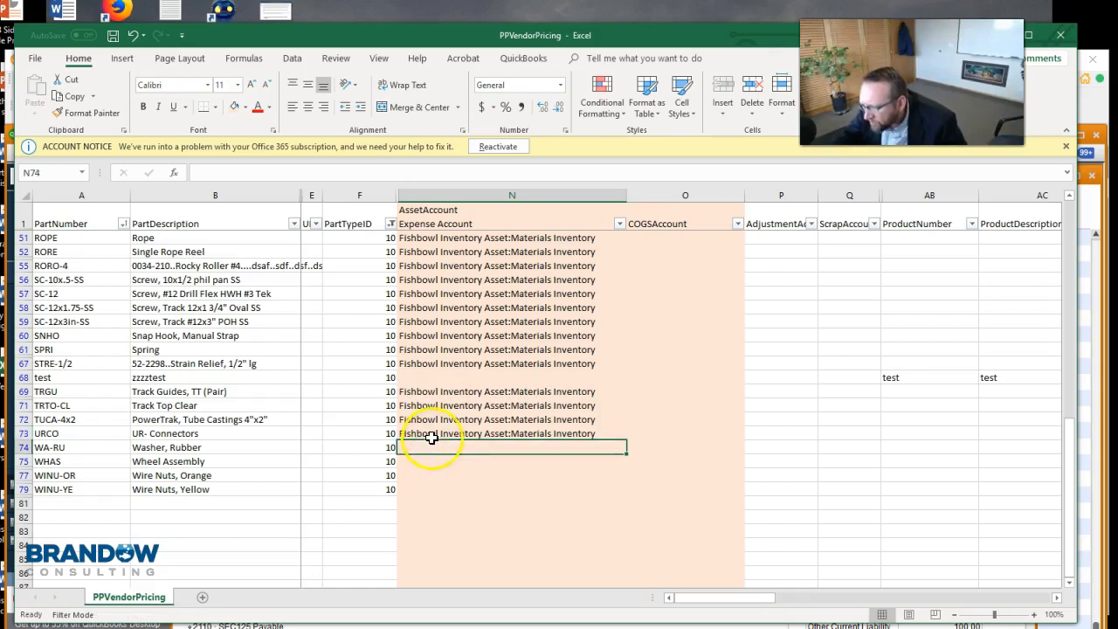
pyautogui.click(431, 434)
pyautogui.hotkey('ctrl', 'c')
pyautogui.click(426, 448)
pyautogui.hotkey('ctrl', 'v')
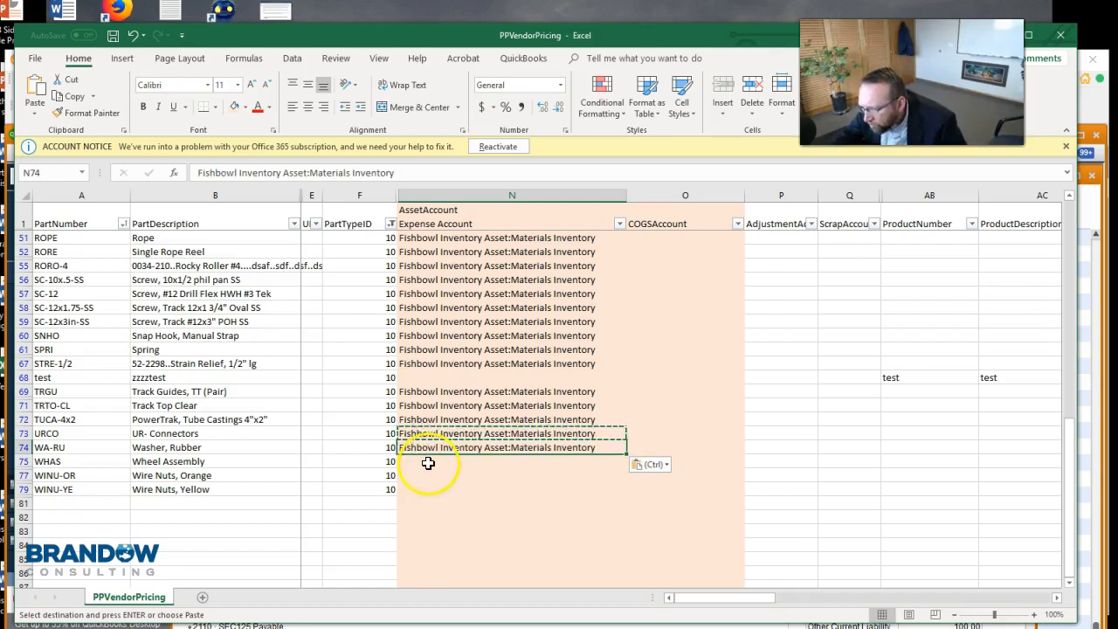
pyautogui.click(426, 462)
pyautogui.hotkey('ctrl', 'v')
pyautogui.click(423, 475)
pyautogui.hotkey('ctrl', 'v')
pyautogui.click(422, 489)
pyautogui.hotkey('ctrl', 'v')
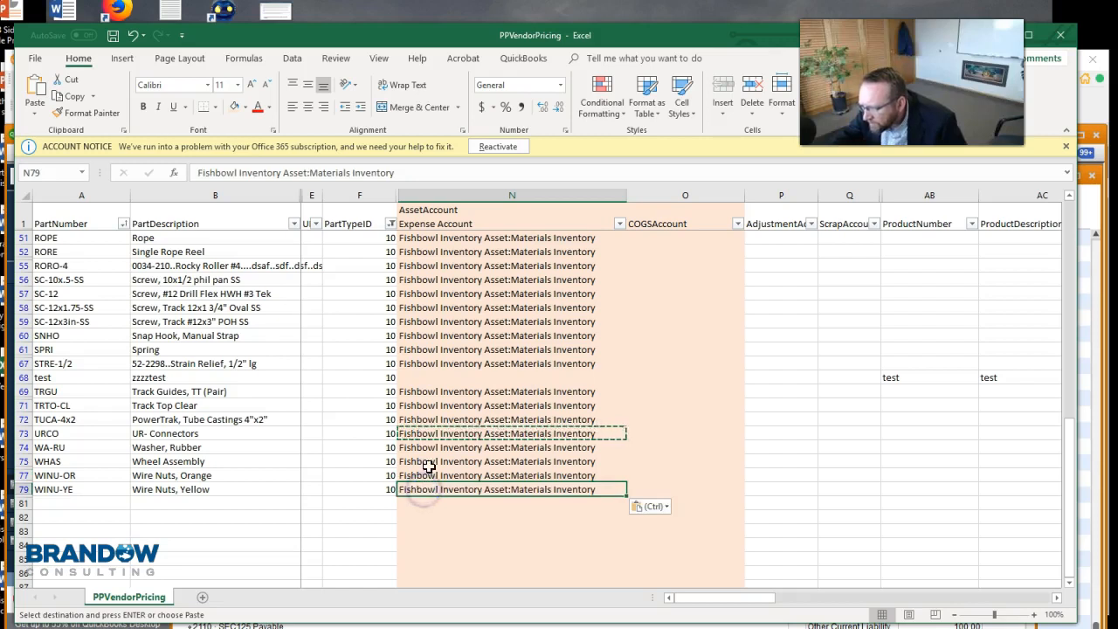
pyautogui.click(437, 439)
pyautogui.press('Escape')
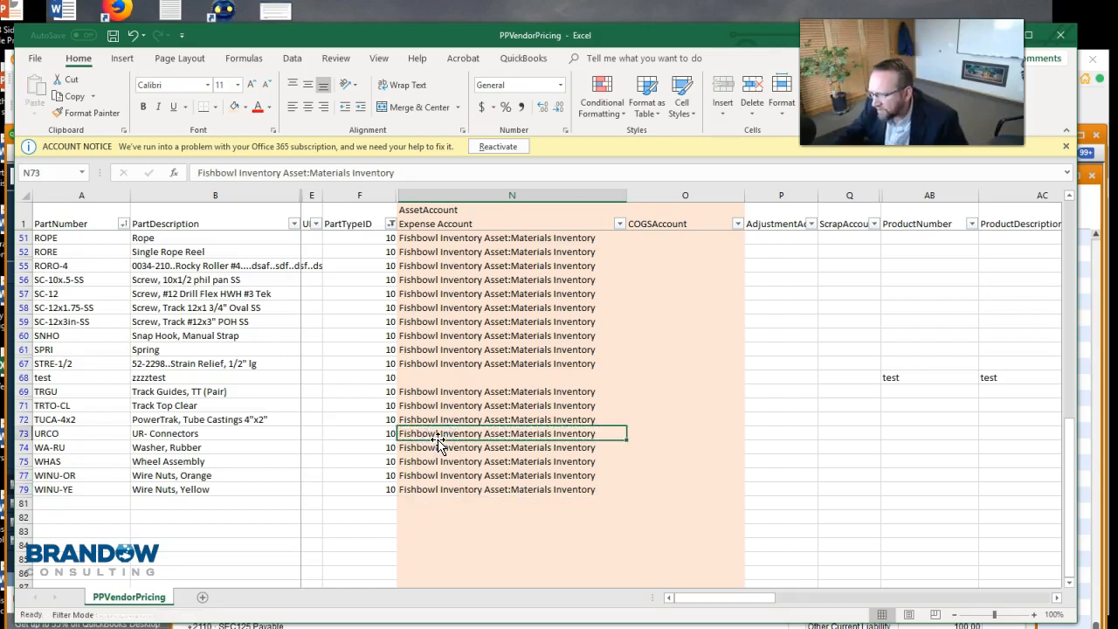
# Step: Replace the asset account of the Wheel Assembly part WHAS with "Fishbowl Inventory Asset:Work in Progress" copied from part PUBP
pyautogui.click(419, 461)
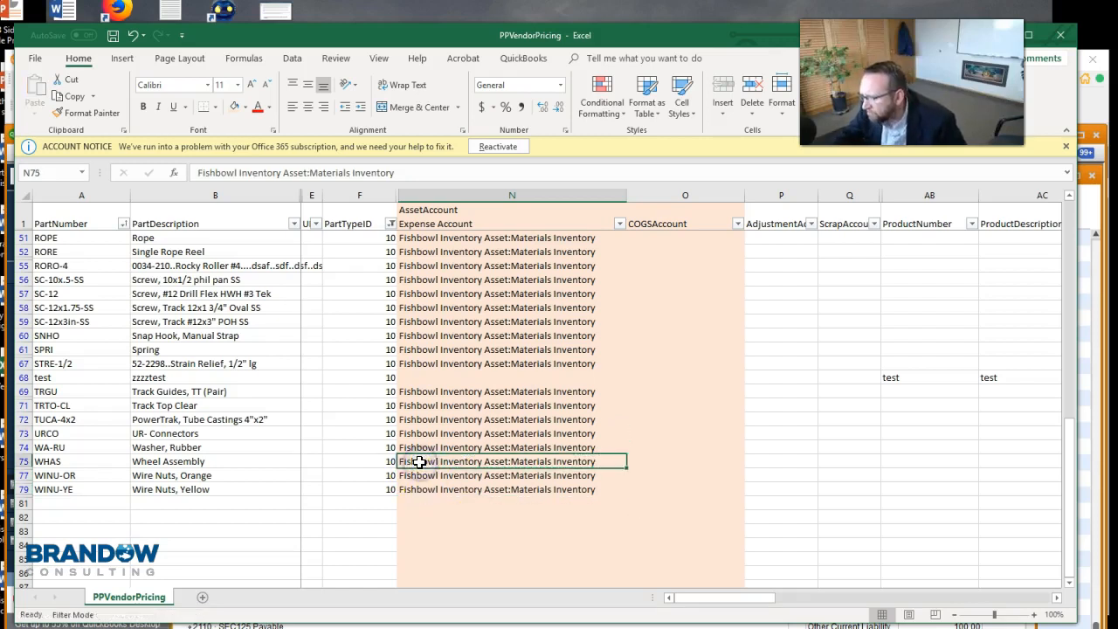
pyautogui.scroll(6, 419, 461)
pyautogui.click(508, 363)
pyautogui.hotkey('ctrl', 'c')
pyautogui.scroll(-5, 542, 419)
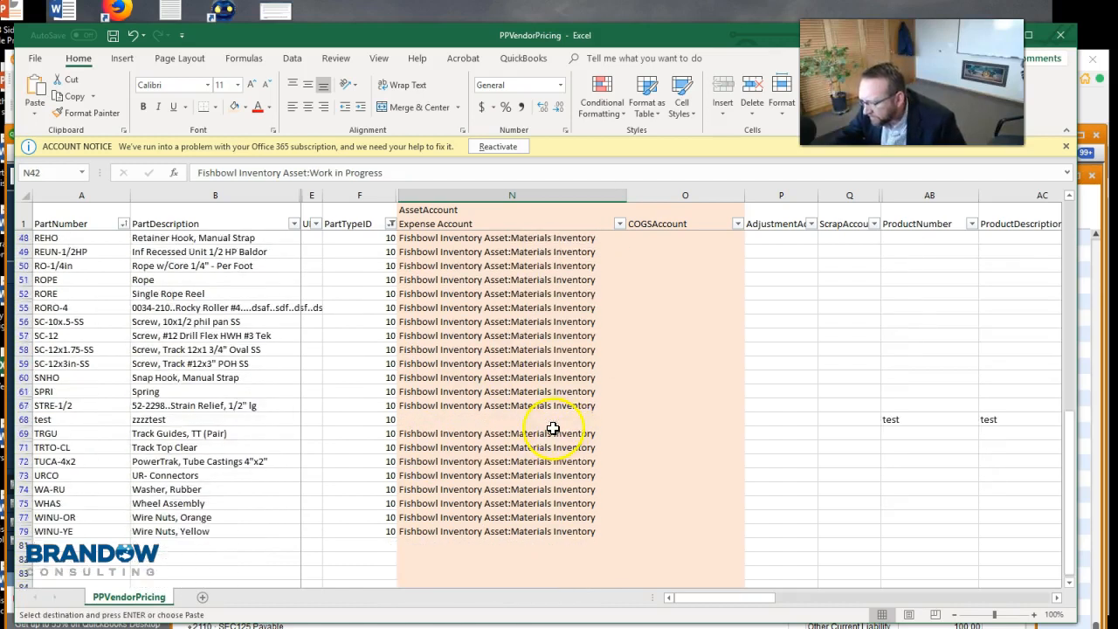
pyautogui.scroll(2, 541, 434)
pyautogui.scroll(-2, 541, 434)
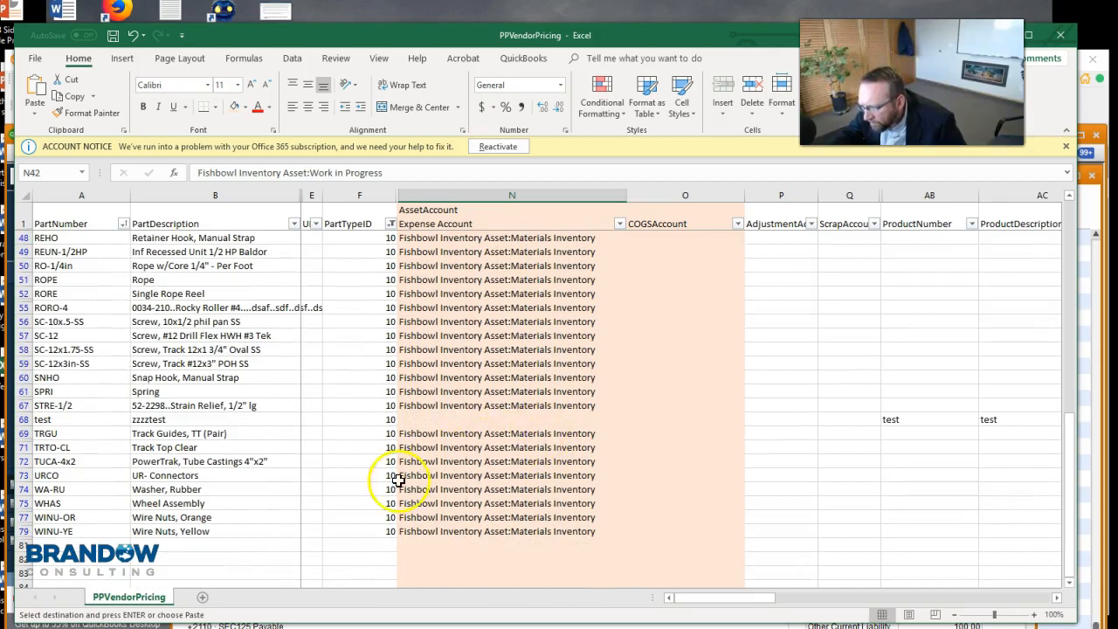
pyautogui.click(416, 503)
pyautogui.hotkey('ctrl', 'v')
# Step: Set the PartTypeID filter to select all values so that every part type is listed
pyautogui.scroll(15, 559, 490)
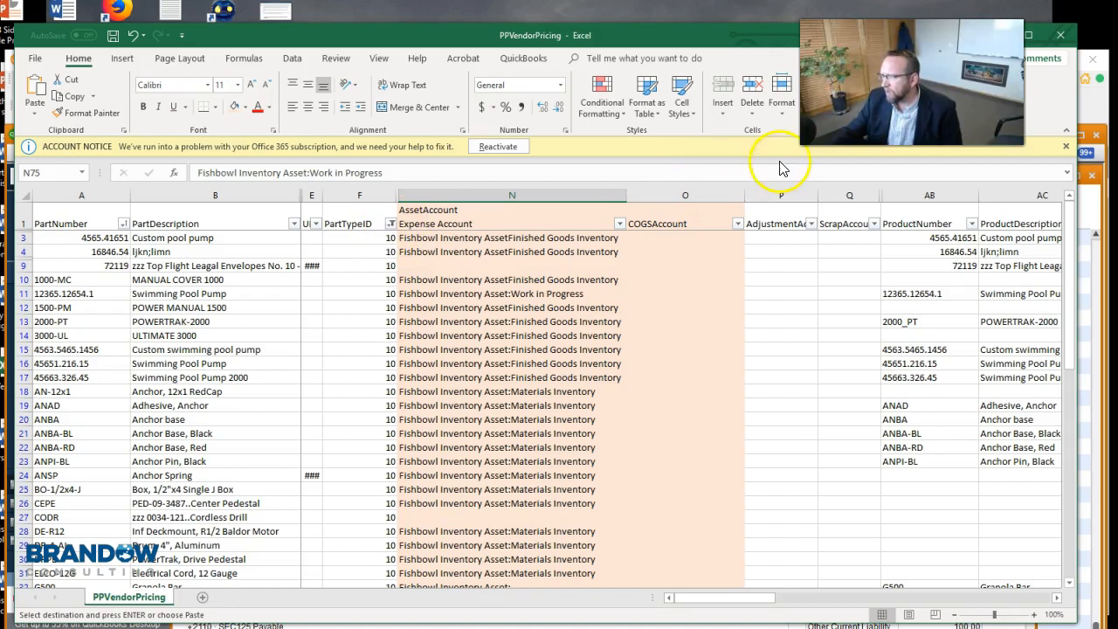
pyautogui.click(391, 223)
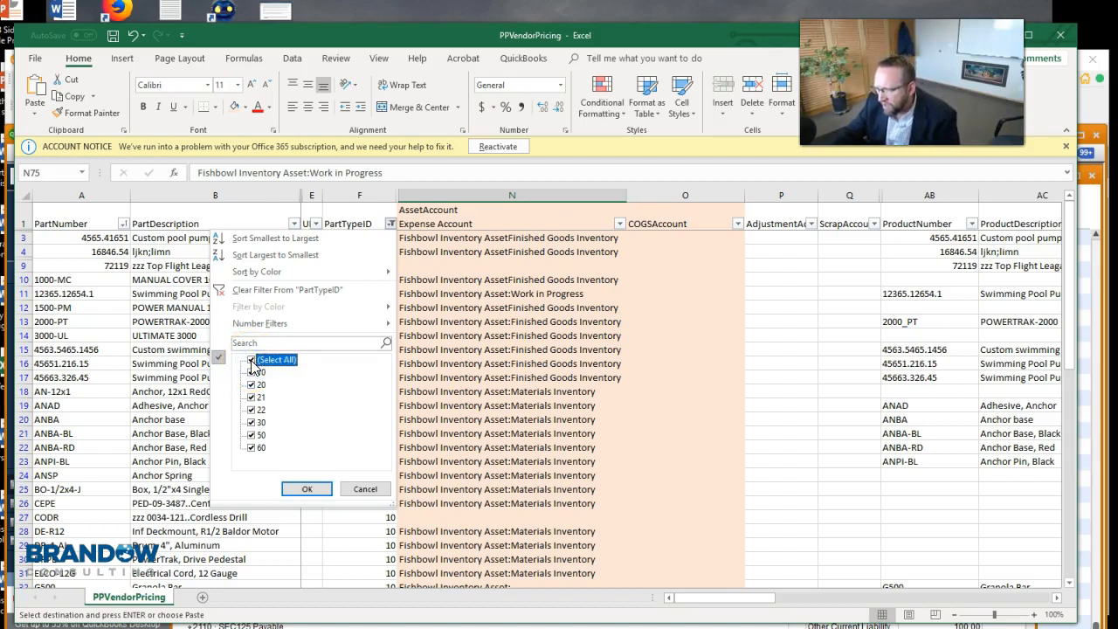
pyautogui.click(305, 489)
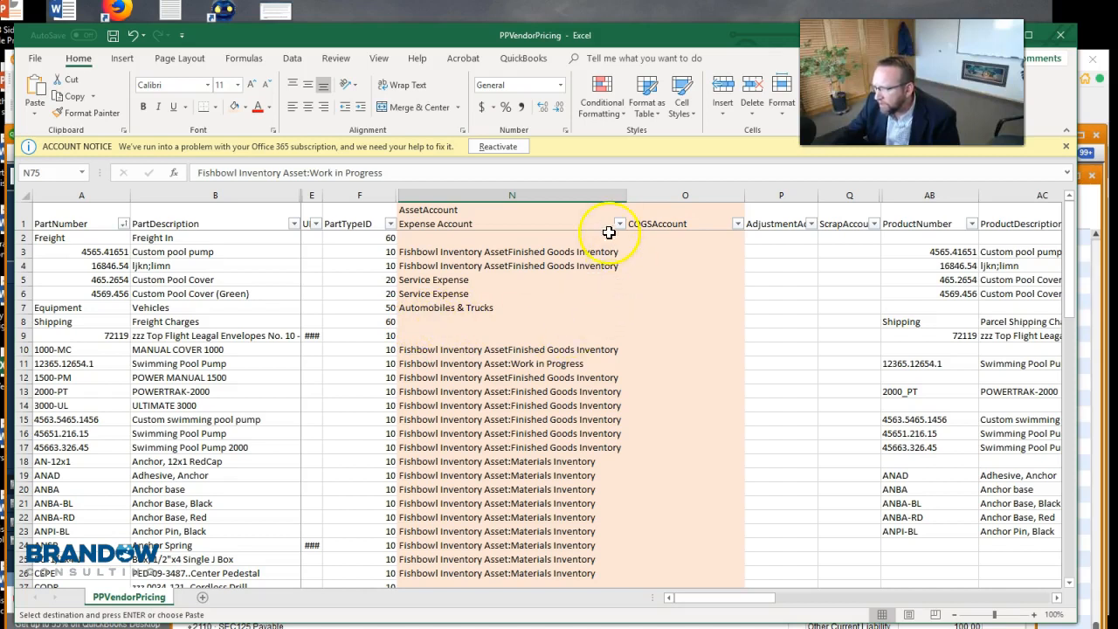
# Step: Sort the parts list by PartTypeID from smallest to largest and look through the sorted rows
pyautogui.click(389, 224)
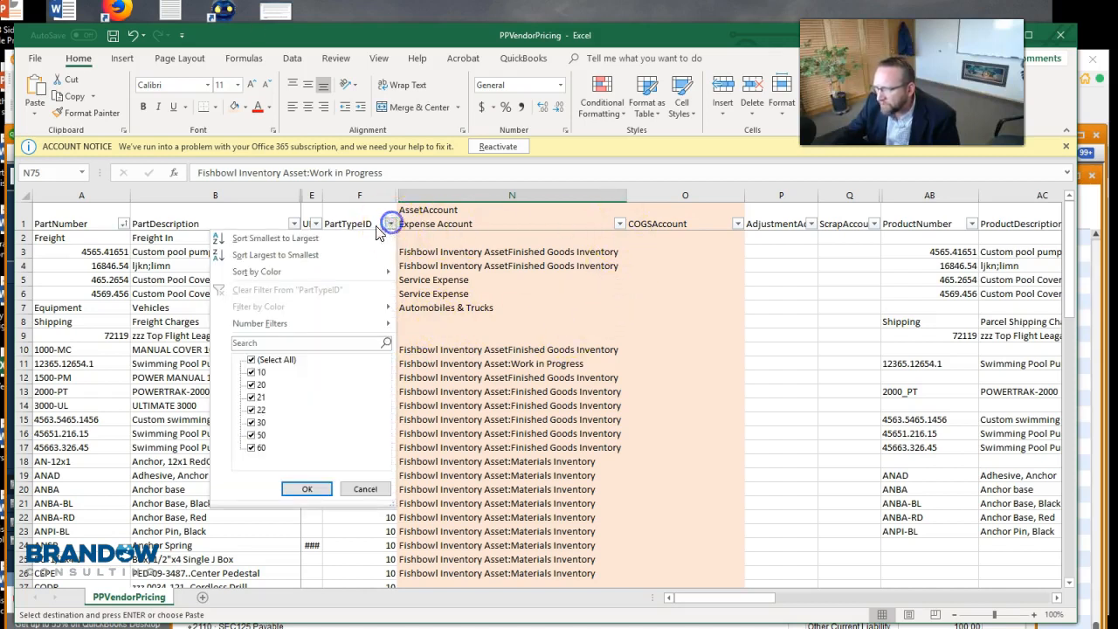
pyautogui.click(289, 235)
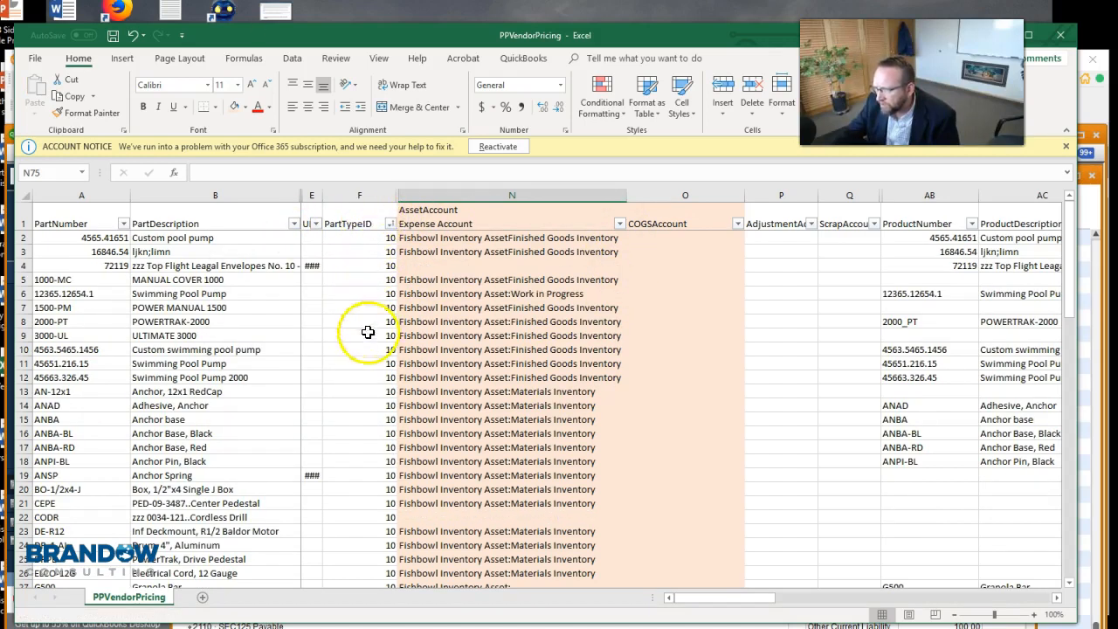
pyautogui.scroll(-6, 355, 344)
pyautogui.scroll(-7, 354, 344)
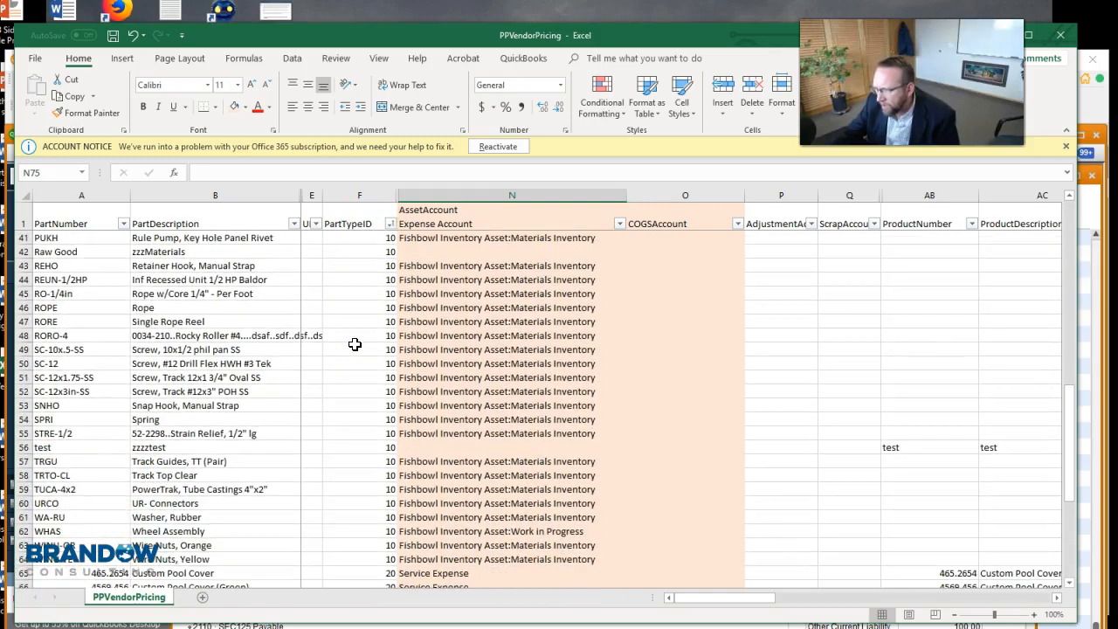
pyautogui.scroll(2, 354, 344)
pyautogui.scroll(7, 355, 345)
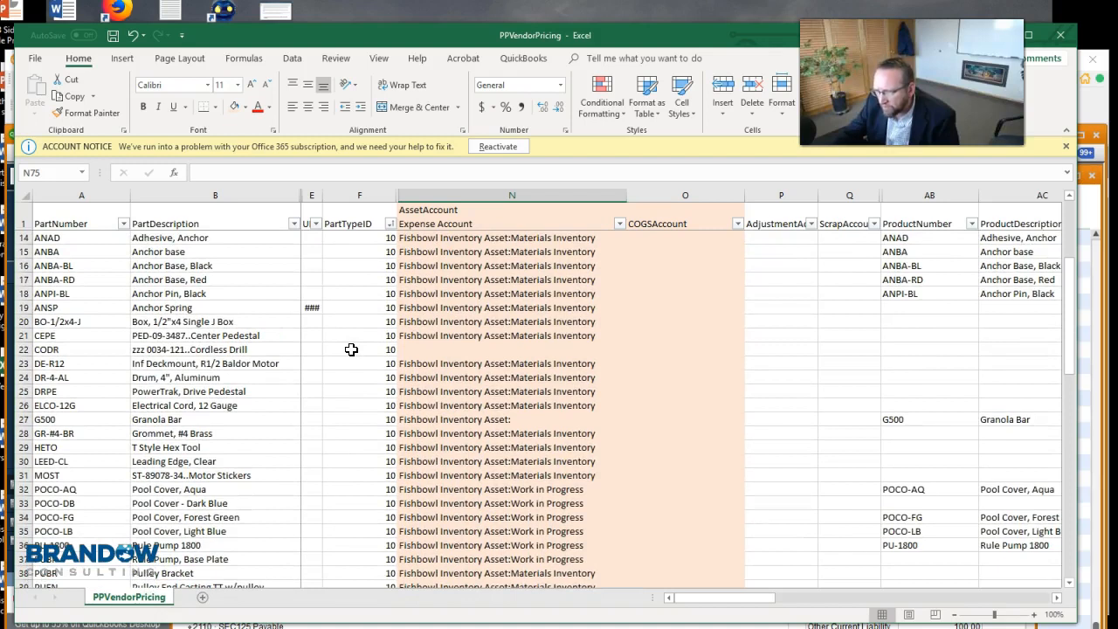
pyautogui.scroll(4, 351, 350)
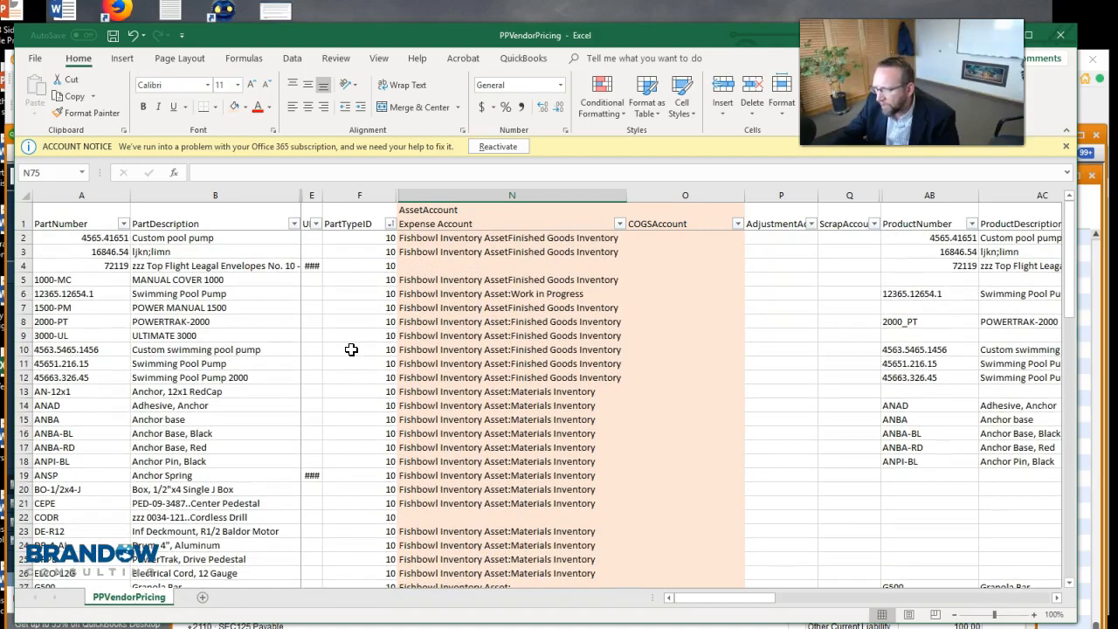
# Step: Unhide the columns between PartTypeID and the AssetAccount/Expense Account column
pyautogui.scroll(-20, 351, 350)
pyautogui.scroll(3, 351, 349)
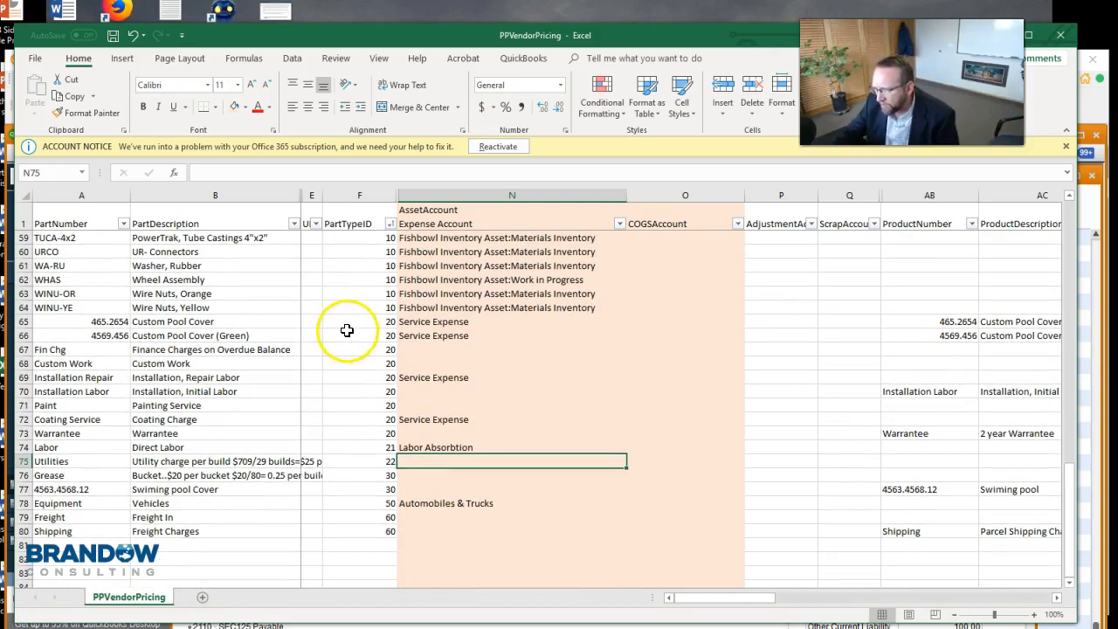
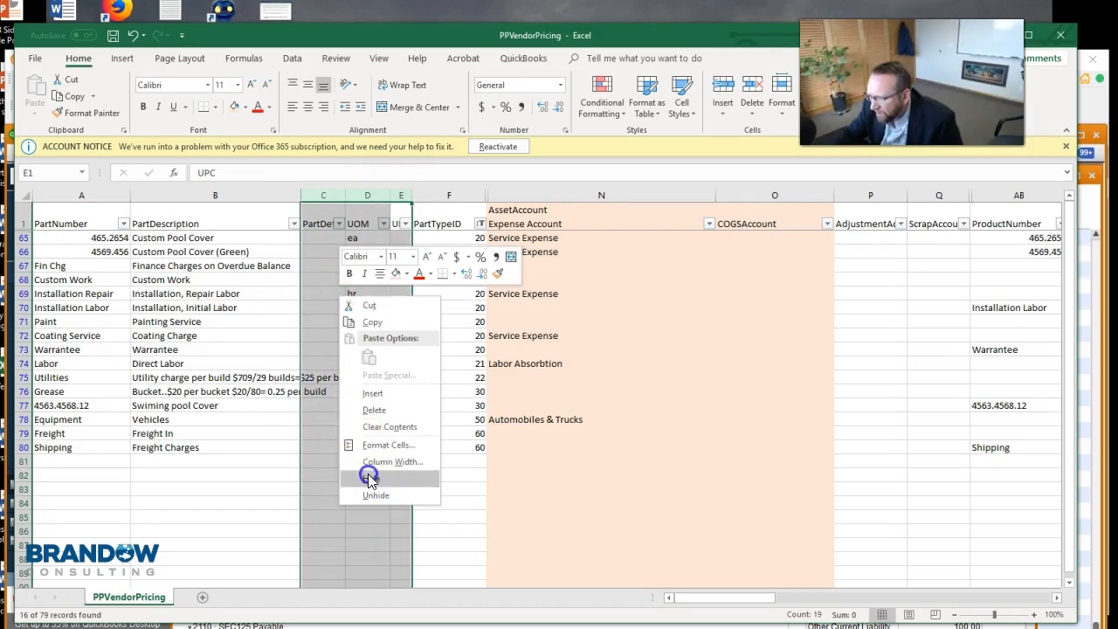
pyautogui.click(357, 194)
pyautogui.moveTo(358, 194); pyautogui.dragTo(387, 193)
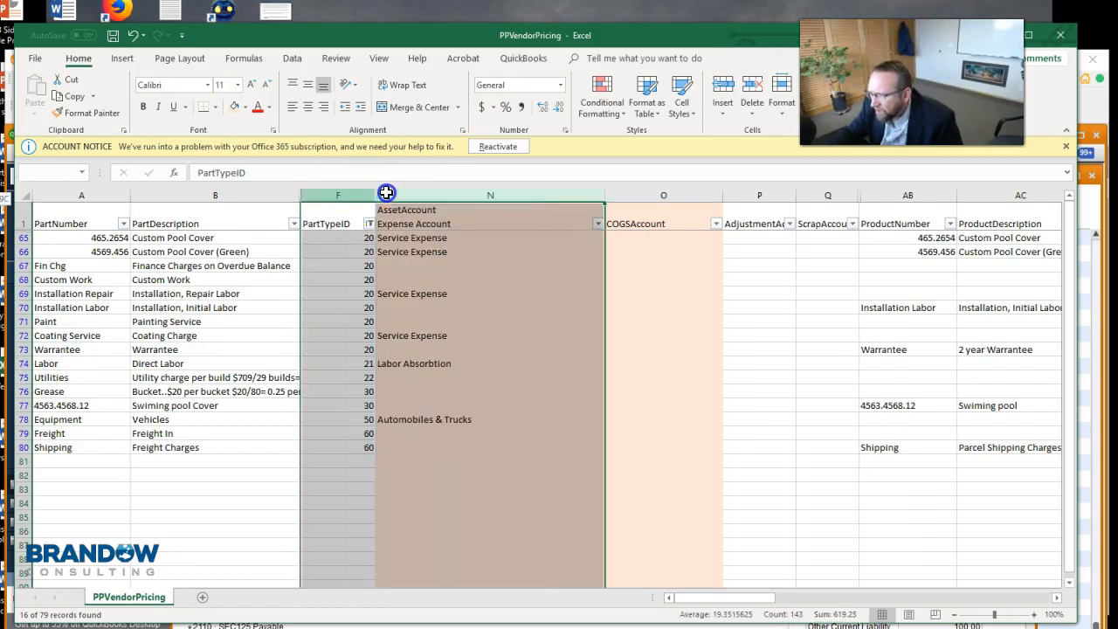
pyautogui.rightClick(387, 194)
pyautogui.click(421, 388)
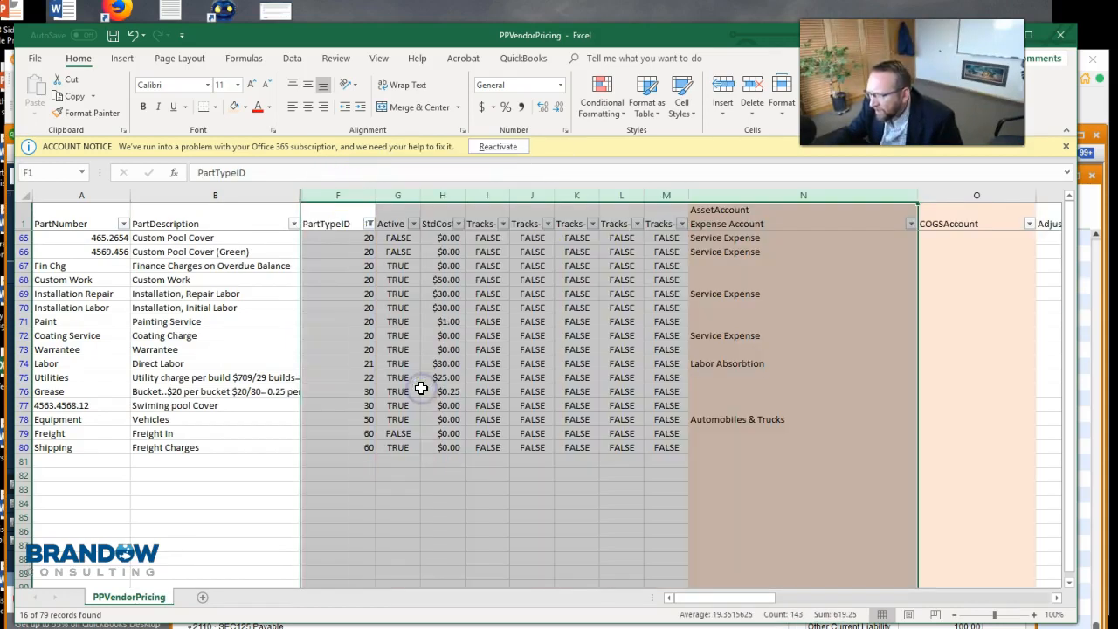
# Step: Hide the Tracks columns I to M and the Active column G, leaving StdCost beside PartTypeID
pyautogui.click(421, 388)
pyautogui.moveTo(474, 187); pyautogui.dragTo(651, 202)
pyautogui.rightClick(542, 329)
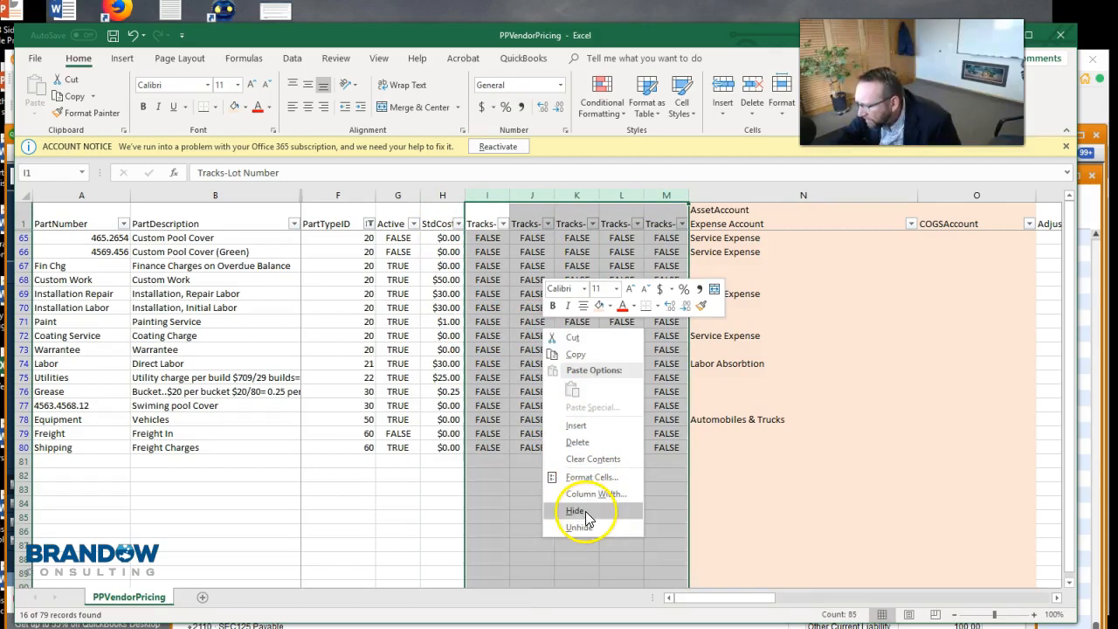
pyautogui.click(576, 510)
pyautogui.rightClick(398, 193)
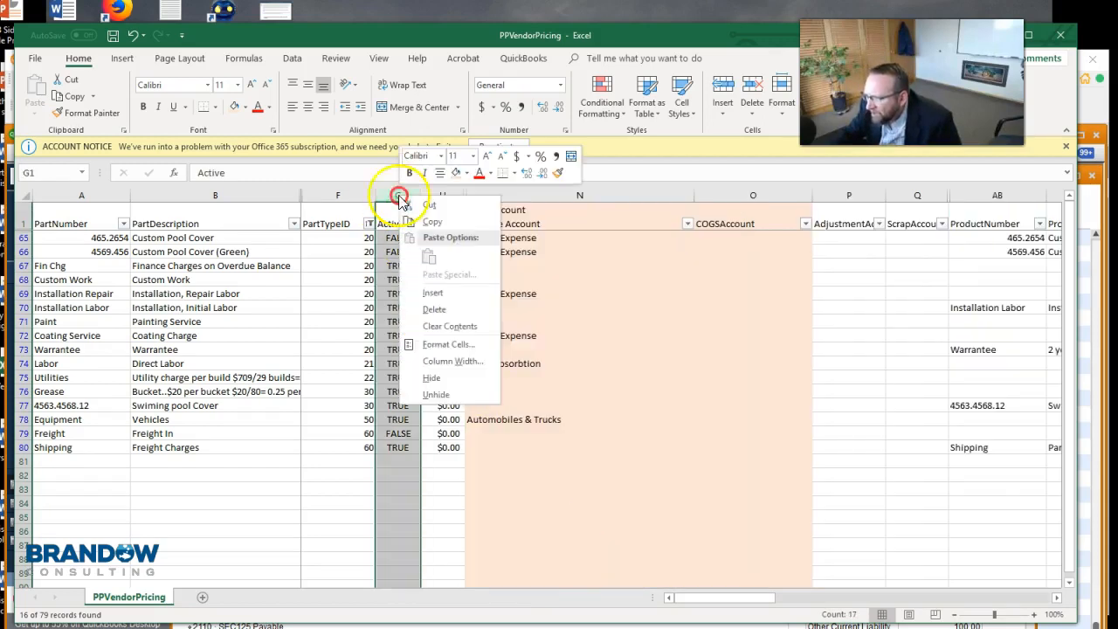
pyautogui.click(400, 365)
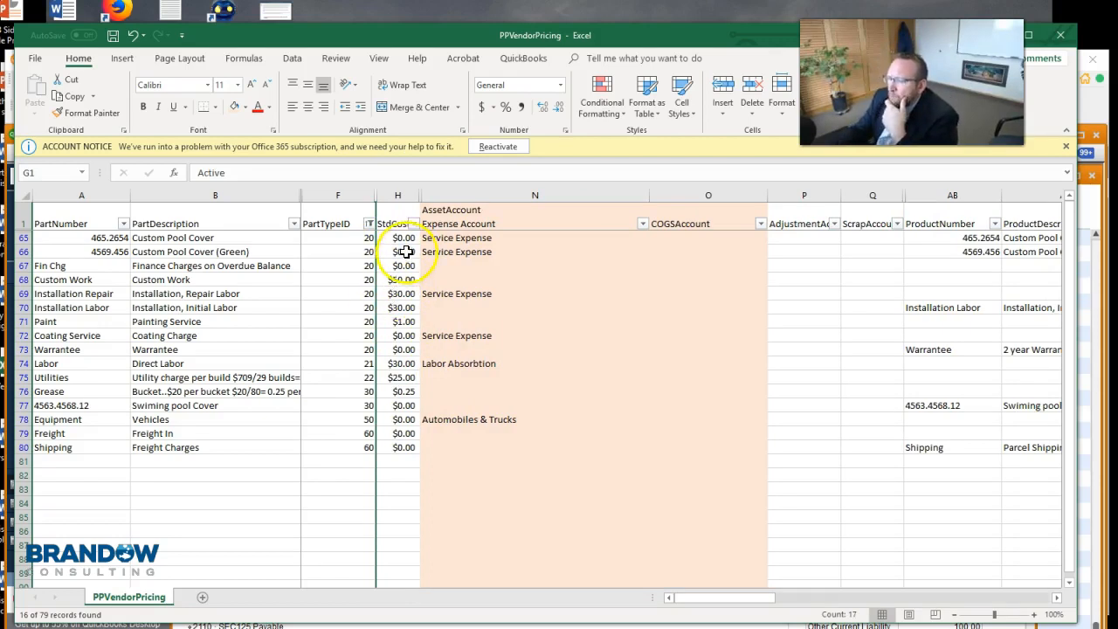
# Step: Review the Custom Pool Cover part in row 65, checking its asset/expense account column and its standard cost
pyautogui.click(12, 238)
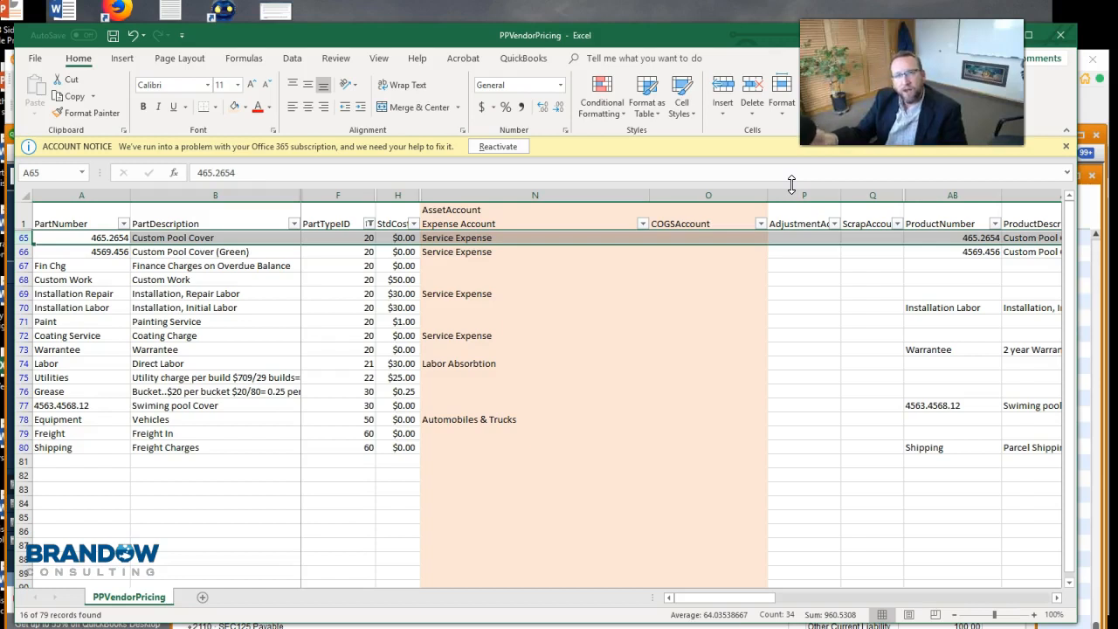
pyautogui.click(448, 196)
pyautogui.click(447, 227)
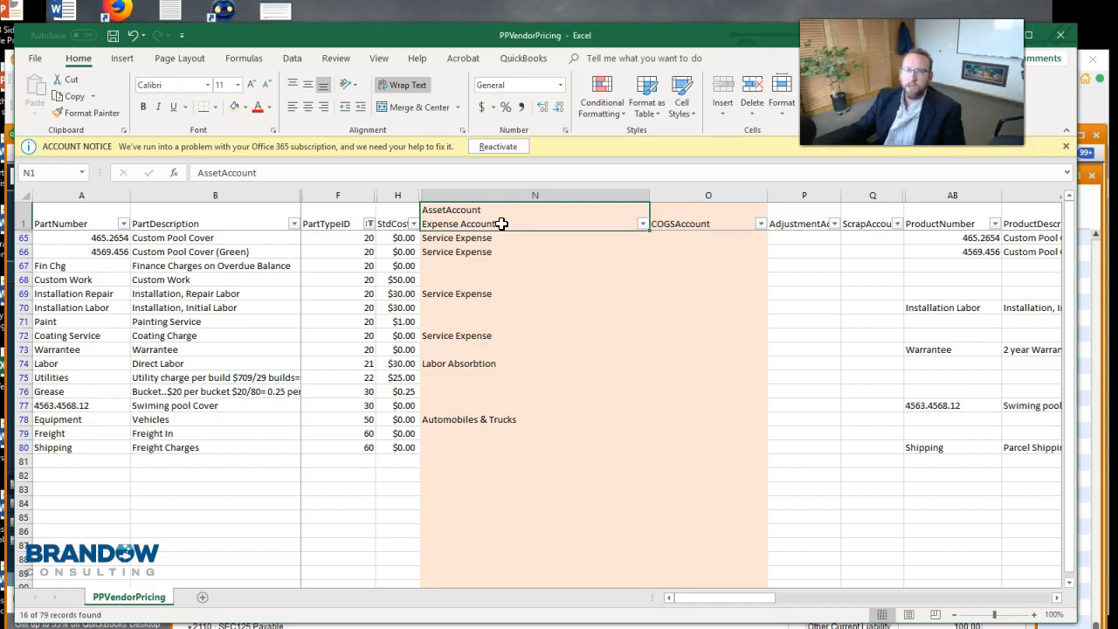
pyautogui.click(512, 224)
pyautogui.click(482, 226)
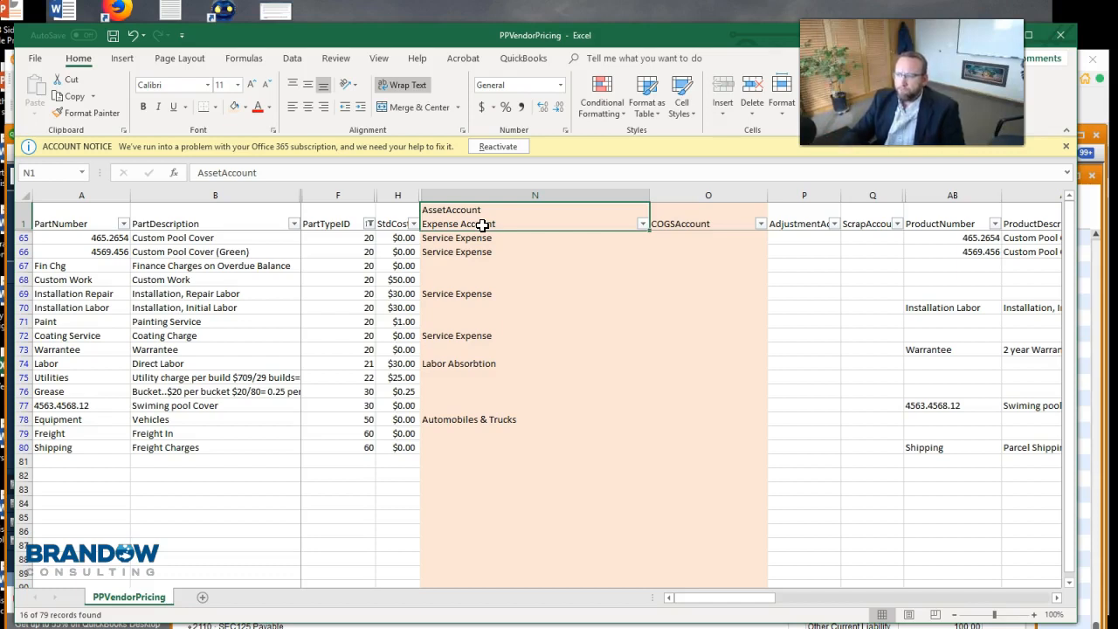
pyautogui.click(402, 239)
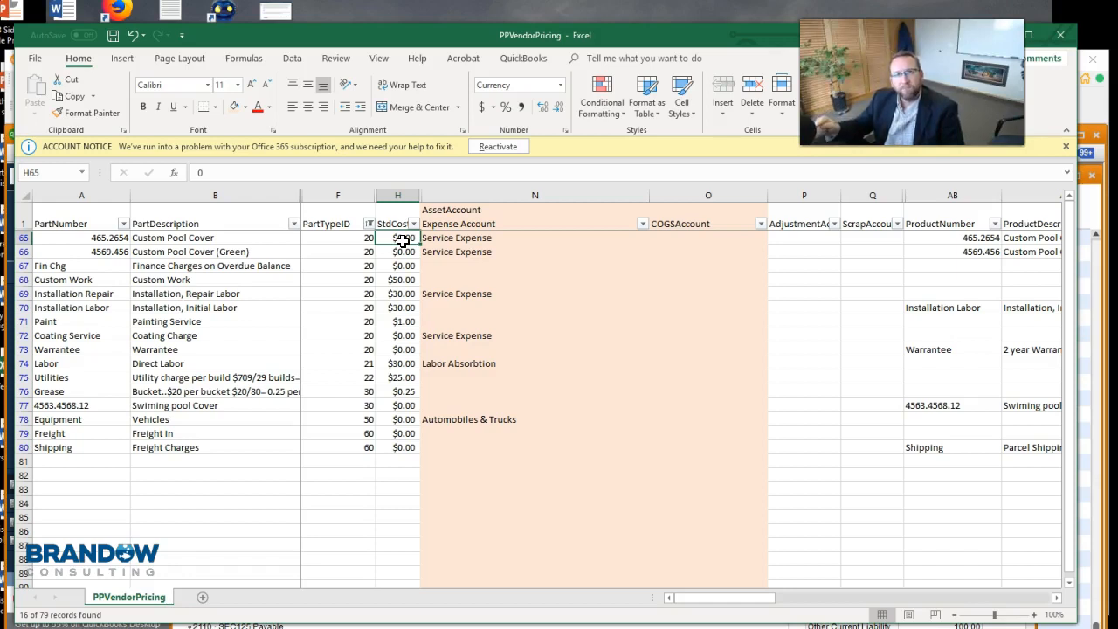
# Step: Check the income account of Custom Pool Cover part 465.2654, then consult Fishbowl's Default Account Mapping report and return to Excel
pyautogui.click(23, 238)
pyautogui.moveTo(706, 602); pyautogui.dragTo(883, 601)
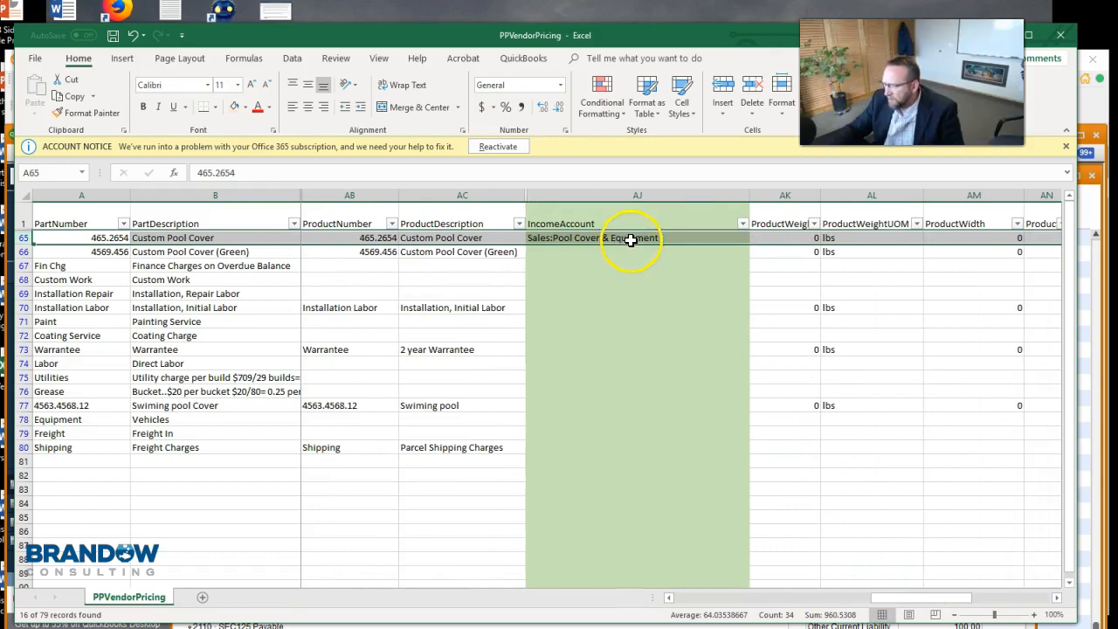
pyautogui.click(636, 238)
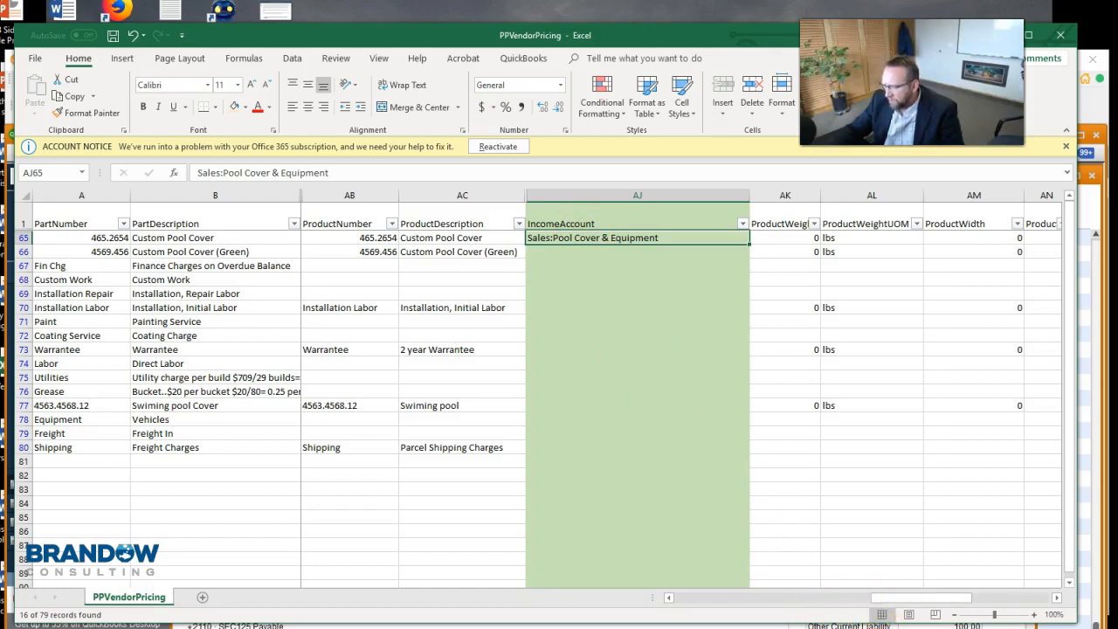
pyautogui.hotkey('alt', 'Tab')
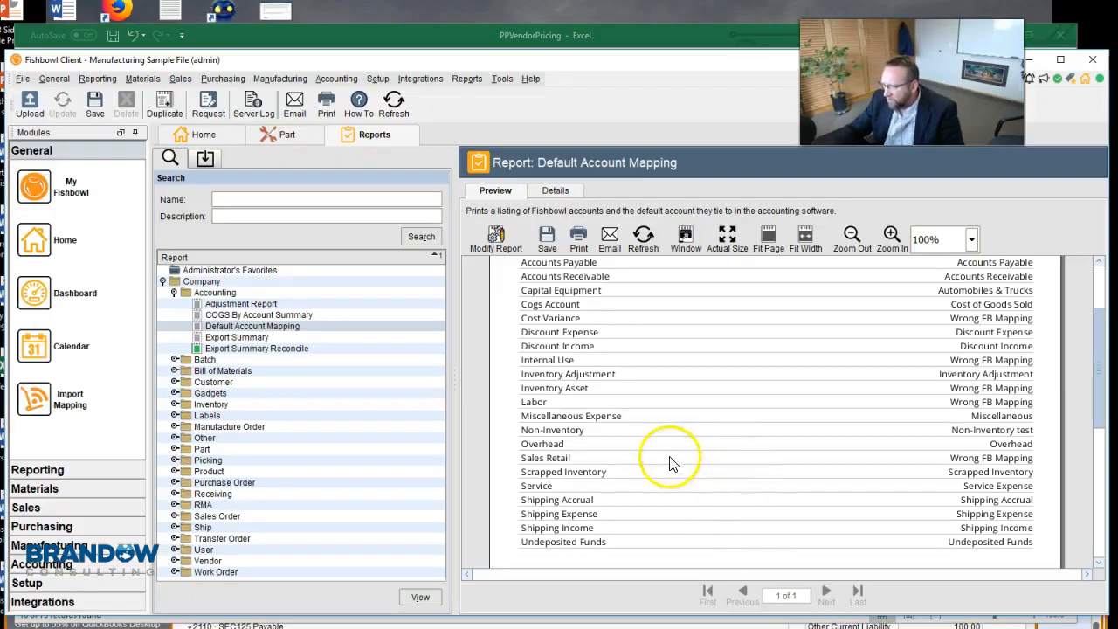
pyautogui.scroll(3, 543, 475)
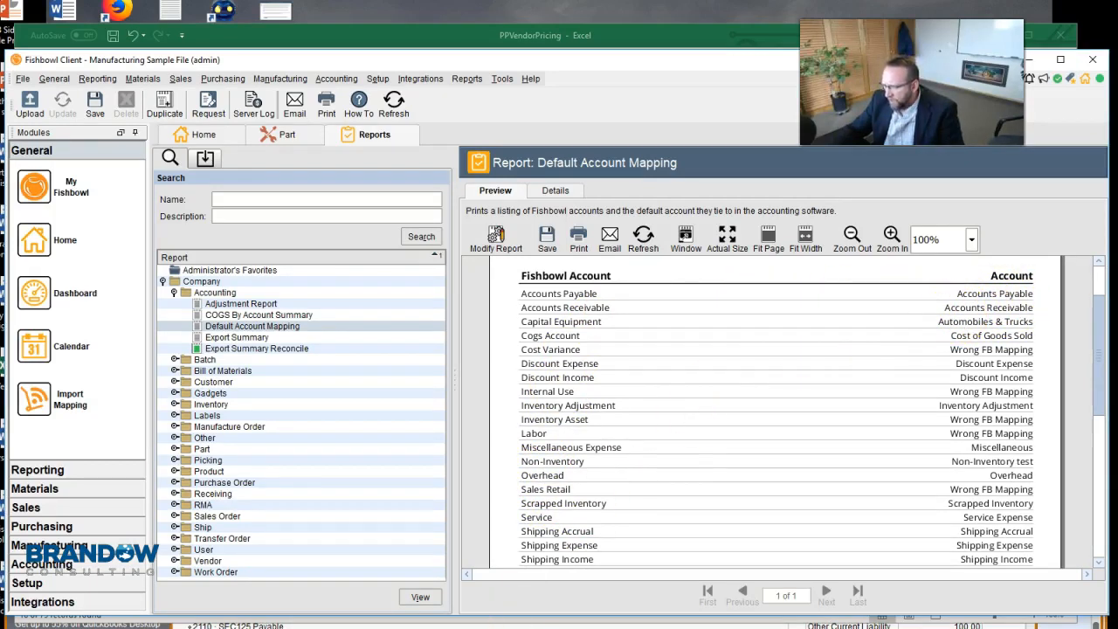
pyautogui.hotkey('alt', 'Tab')
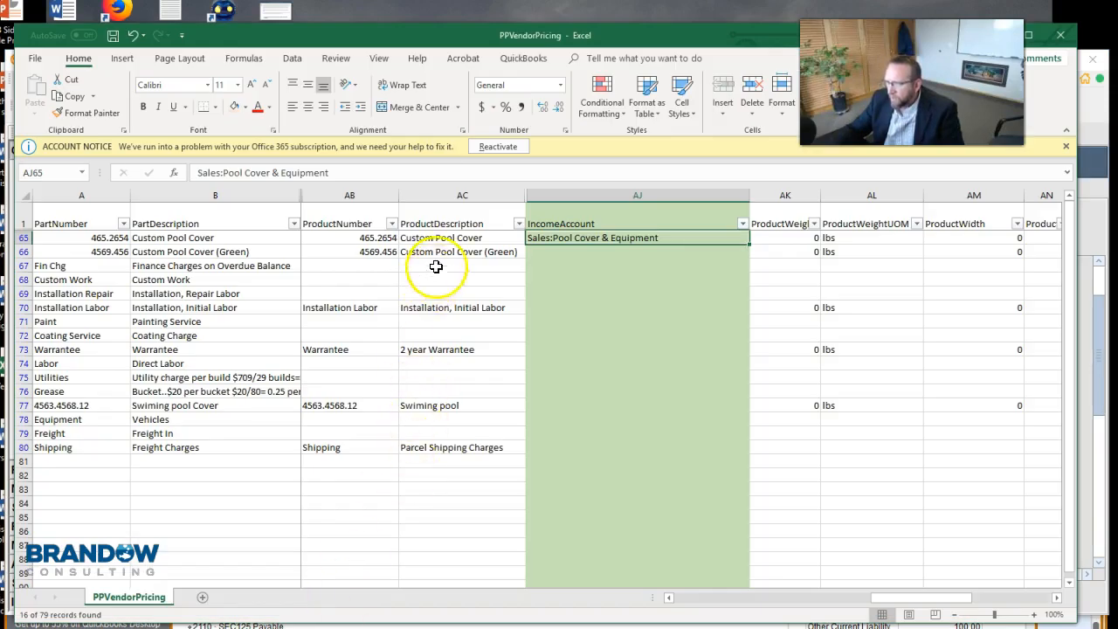
# Step: Examine the expense account and COGS account of part 465.2654 and the part types in rows 65 to 77
pyautogui.moveTo(888, 597); pyautogui.dragTo(688, 598)
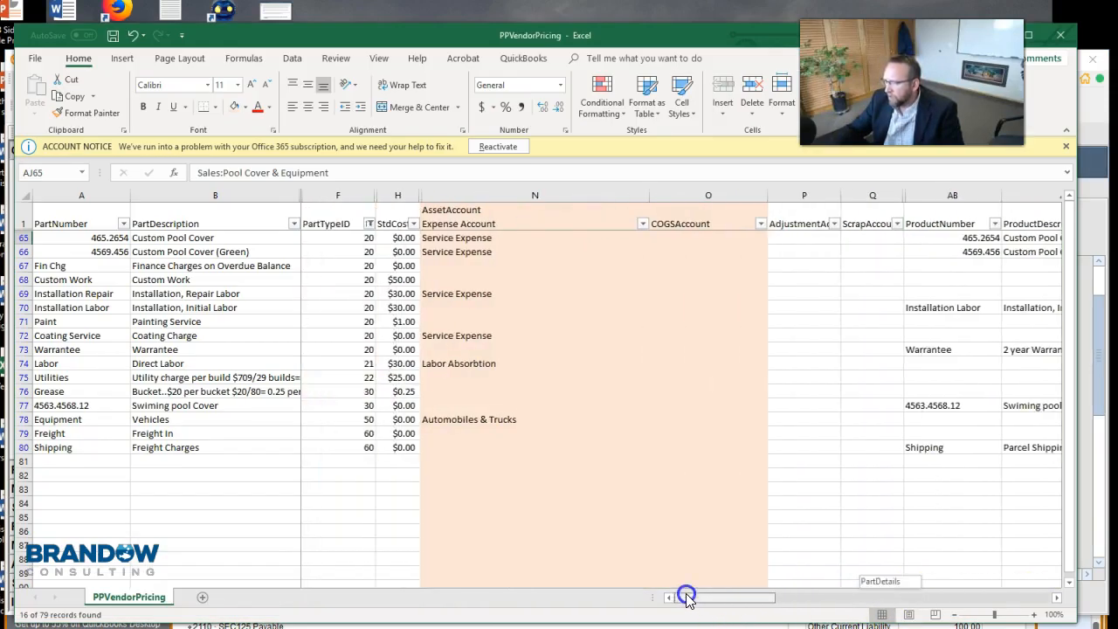
pyautogui.click(460, 237)
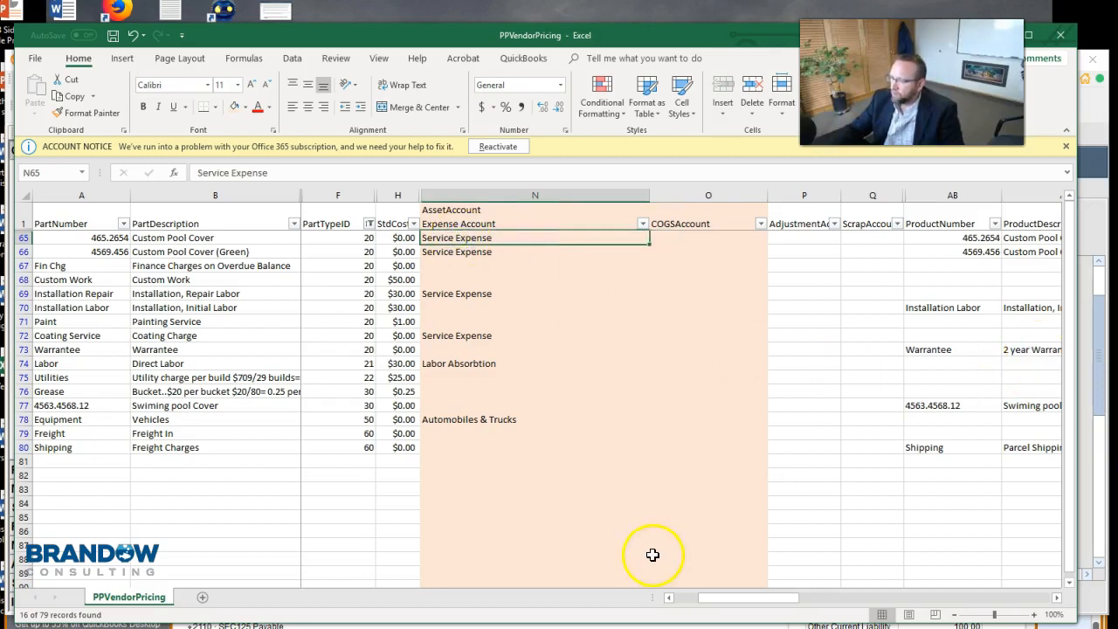
pyautogui.moveTo(732, 601); pyautogui.dragTo(704, 600)
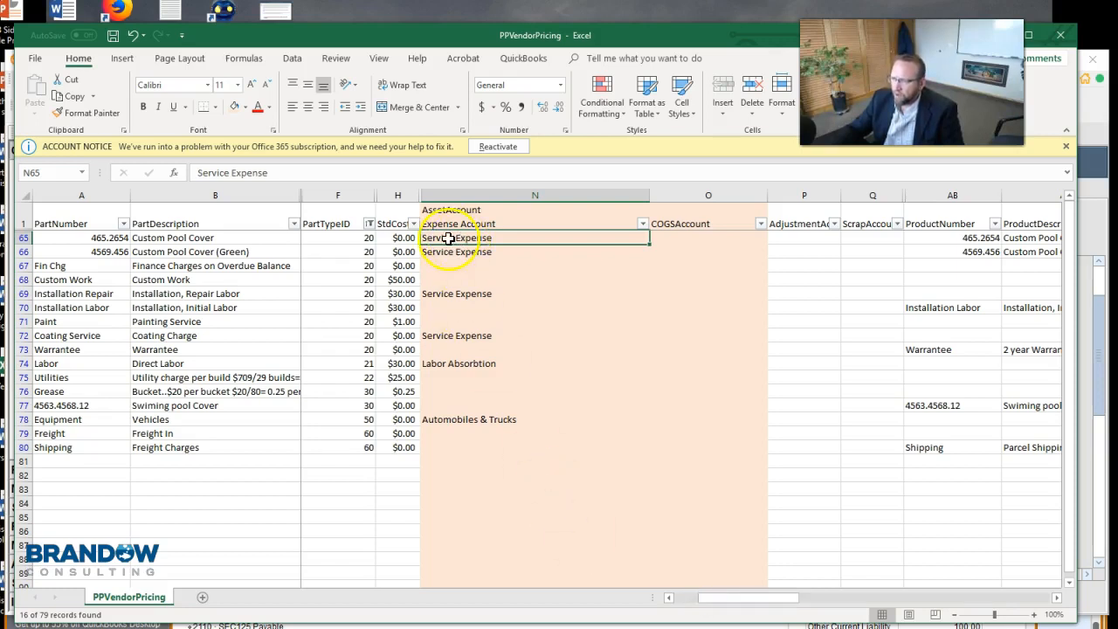
pyautogui.moveTo(349, 239); pyautogui.dragTo(340, 405)
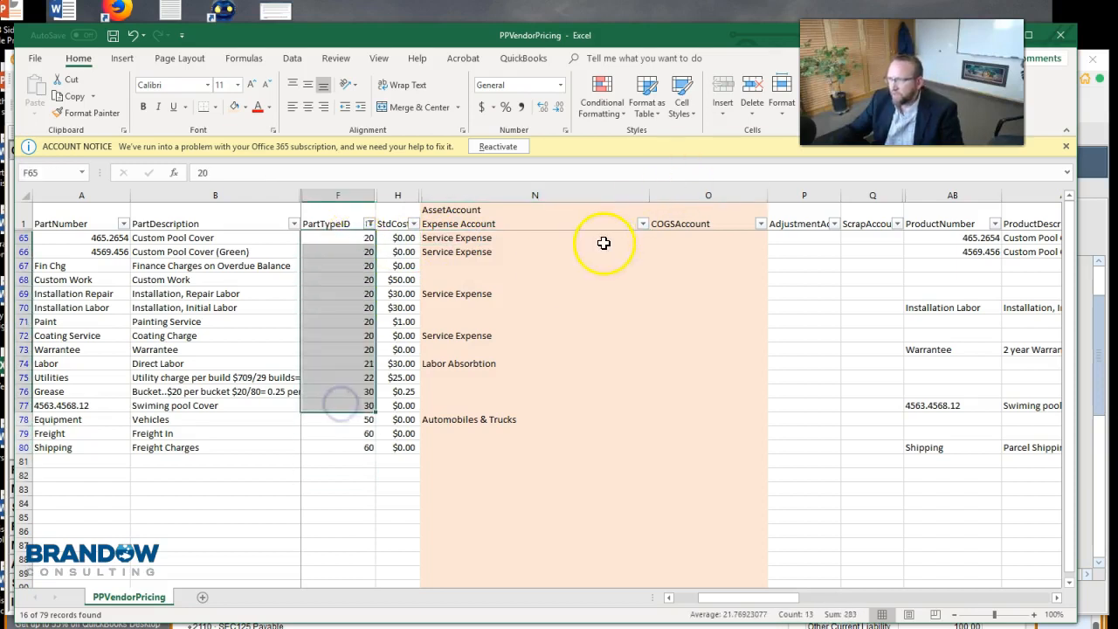
pyautogui.click(502, 238)
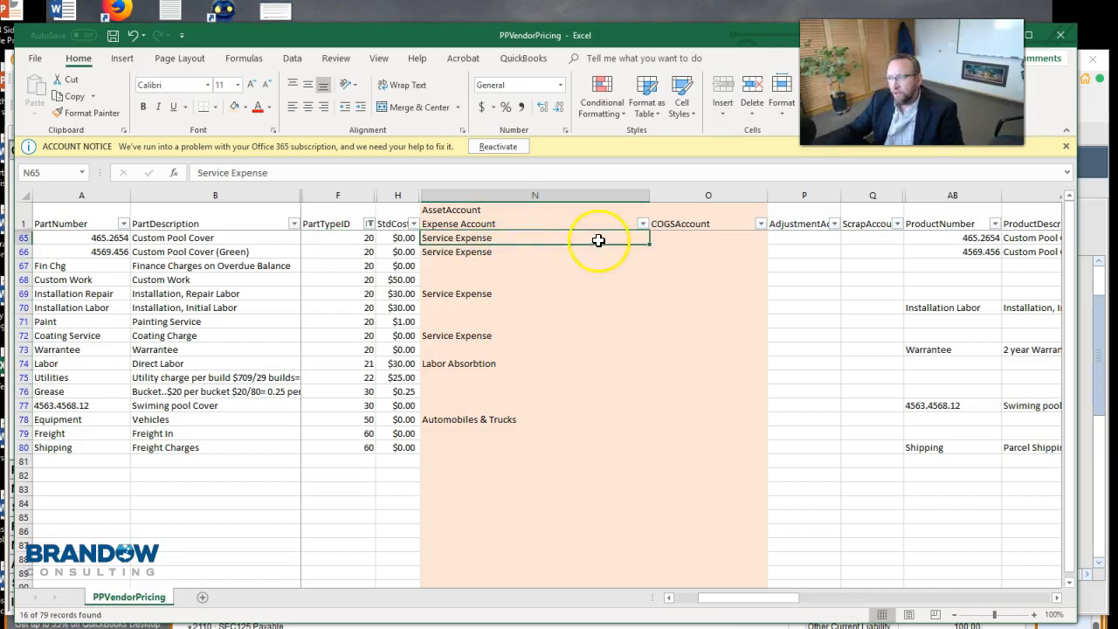
pyautogui.click(669, 236)
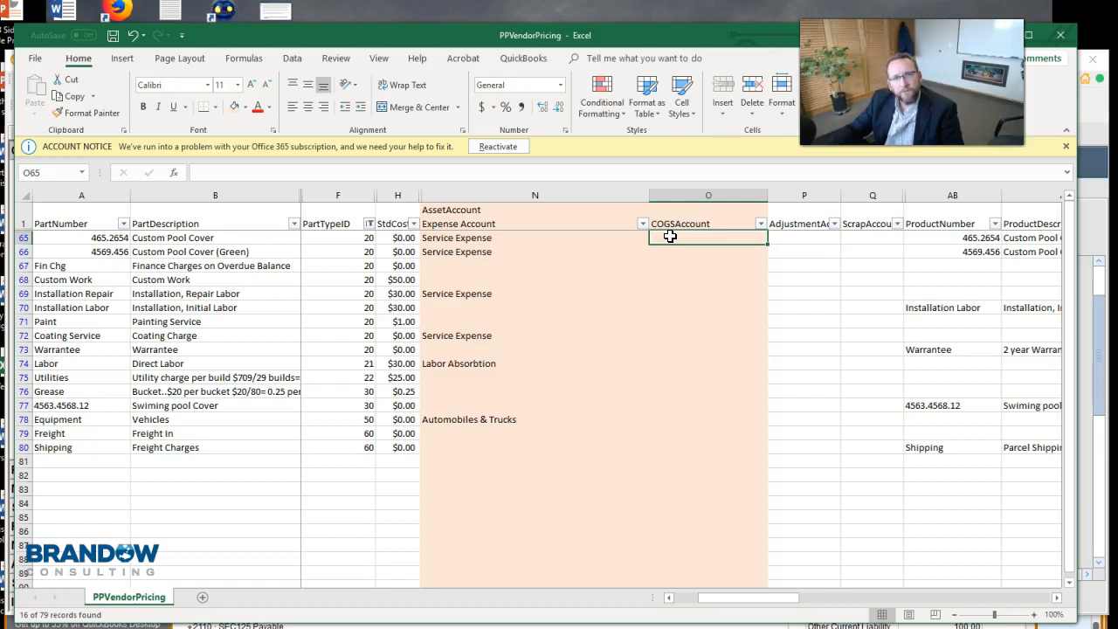
# Step: Widen the StdCost column to show its full header and review the standard costs
pyautogui.click(394, 238)
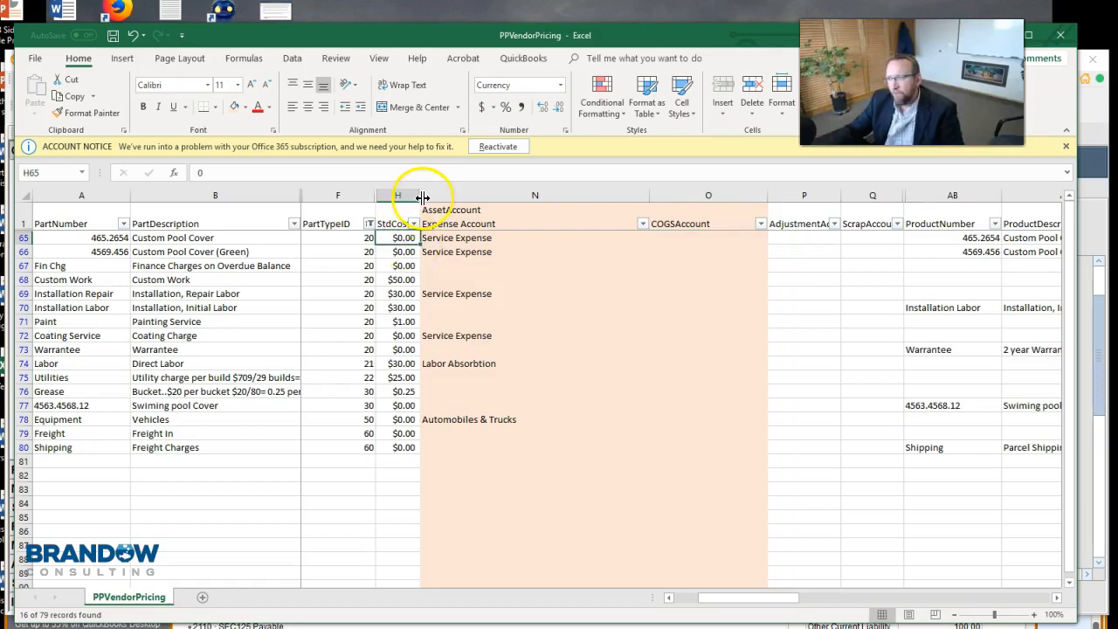
pyautogui.moveTo(418, 193); pyautogui.dragTo(462, 193)
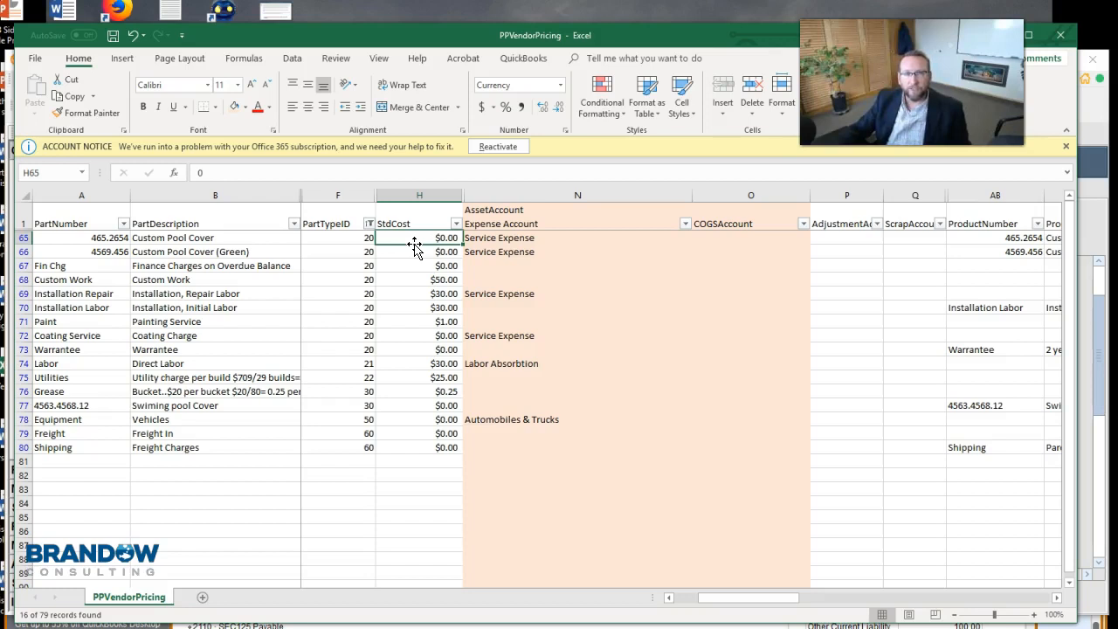
pyautogui.moveTo(416, 246); pyautogui.dragTo(415, 295)
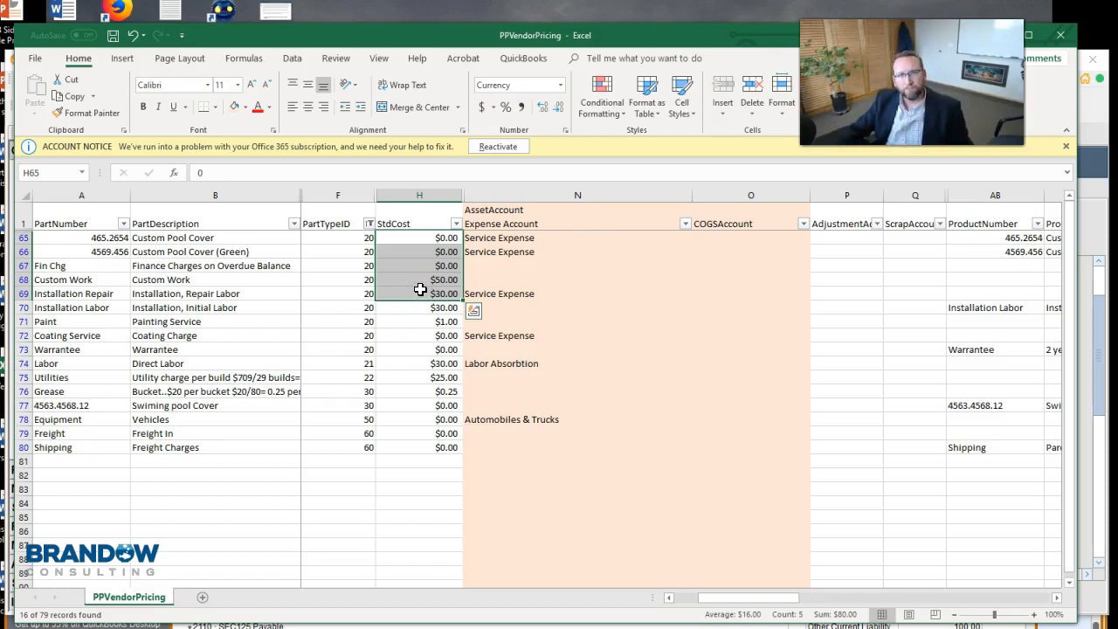
pyautogui.click(417, 192)
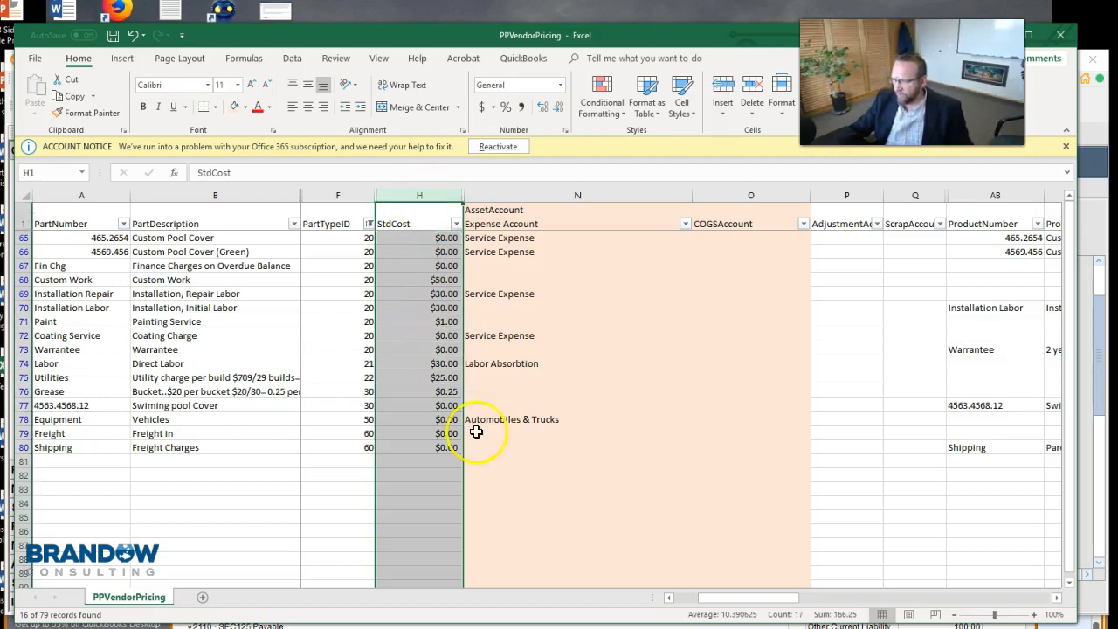
# Step: Switch to Fishbowl and check the cost fields in the details of the Shipping part and the Inventory-type part 3000-UL
pyautogui.click(787, 627)
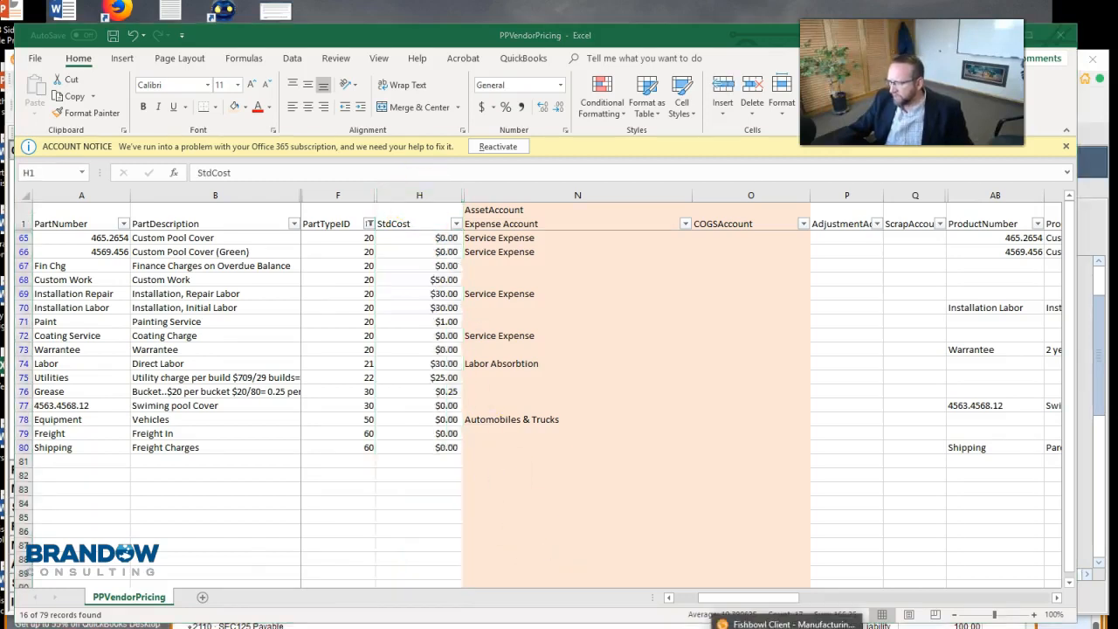
pyautogui.click(291, 133)
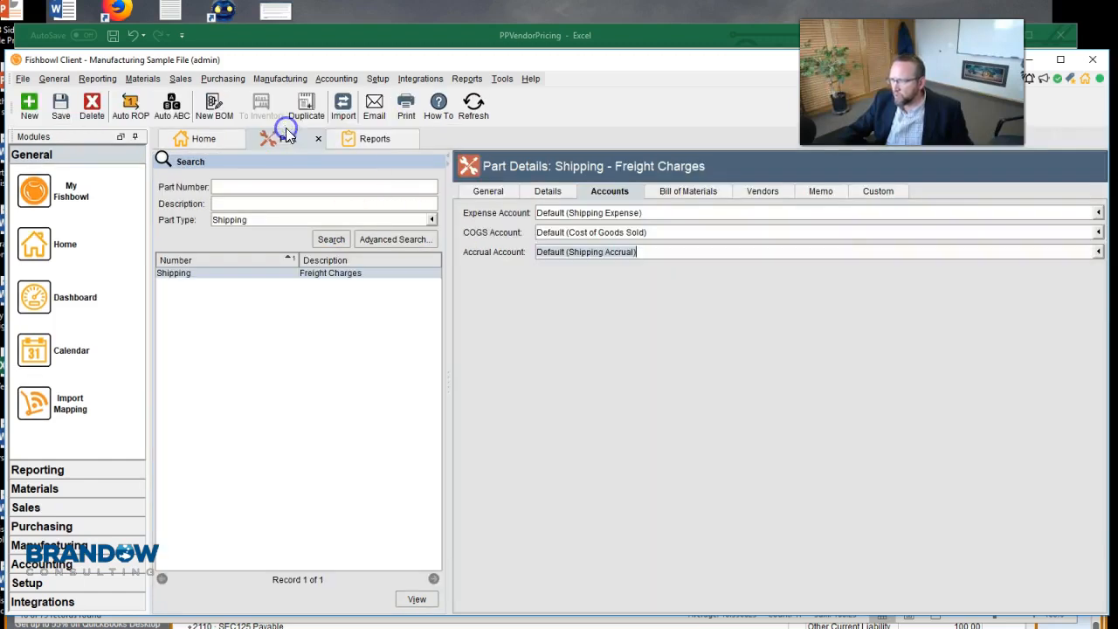
pyautogui.click(537, 191)
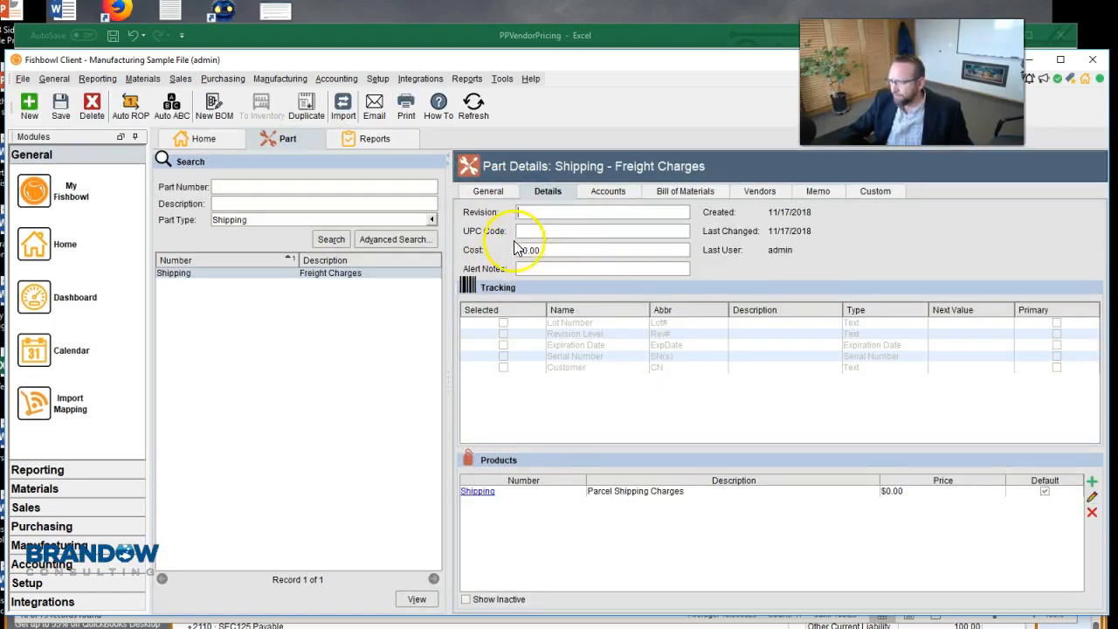
pyautogui.moveTo(544, 249)
pyautogui.mouseDown()
pyautogui.moveTo(520, 248)
pyautogui.moveTo(560, 250)
pyautogui.mouseUp()
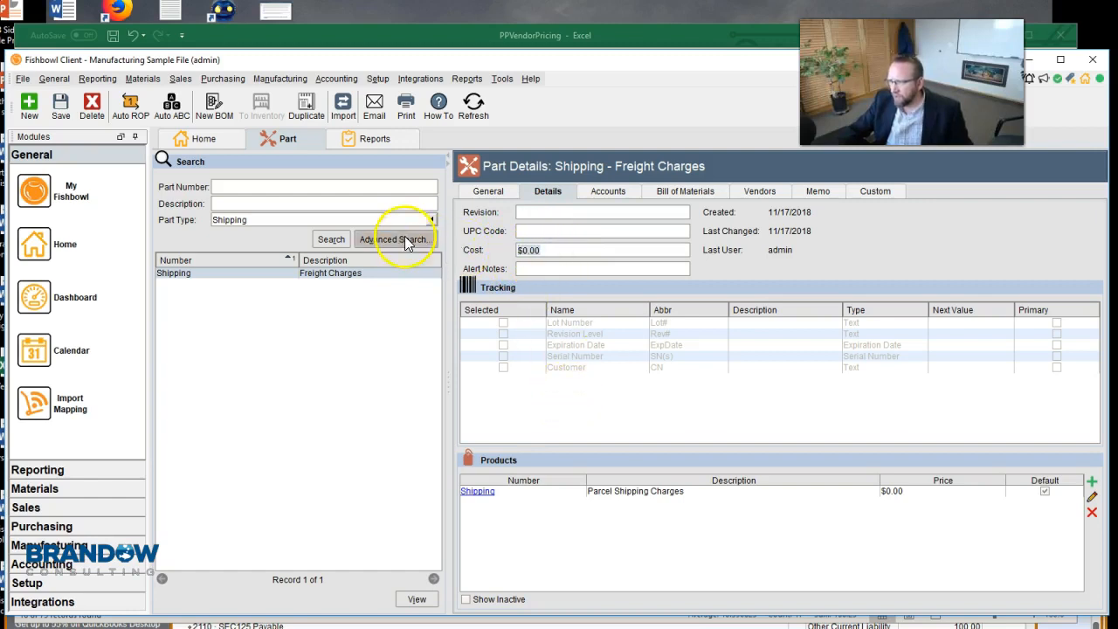
pyautogui.click(431, 220)
pyautogui.click(249, 248)
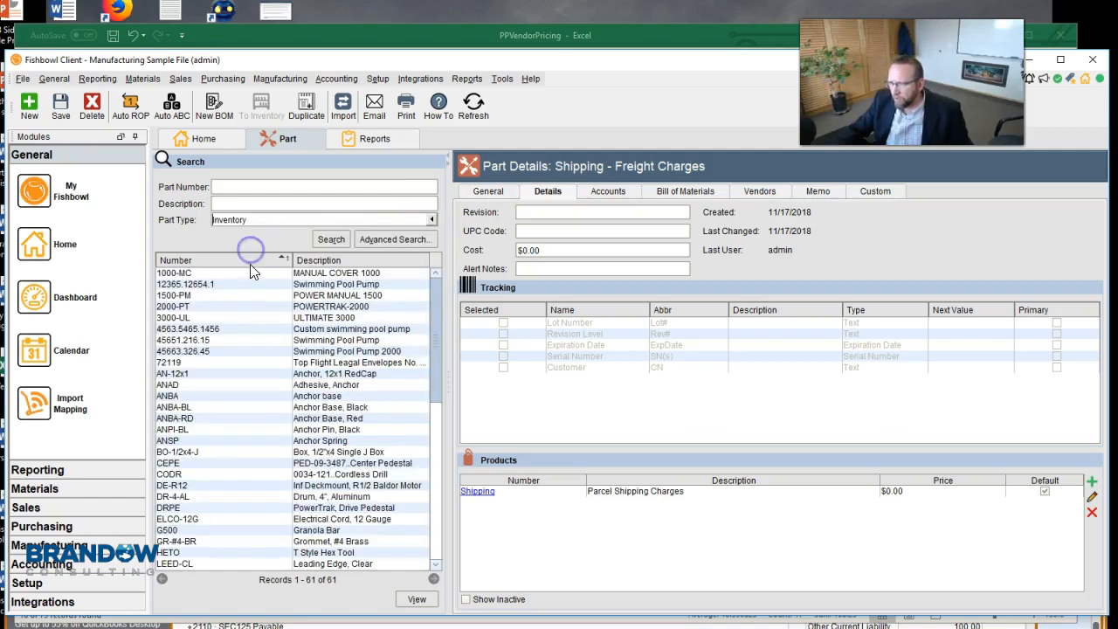
pyautogui.click(268, 318)
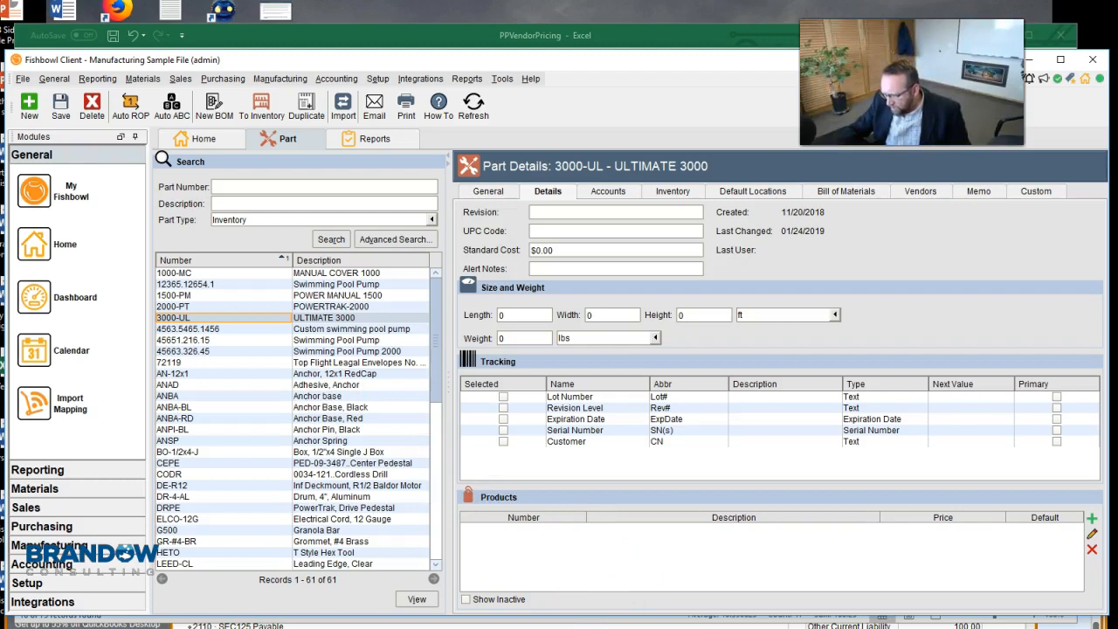
# Step: Return to the Excel workbook and inspect the standard cost of part 4569.456 and the description of part 465.2654
pyautogui.hotkey('alt', 'Tab')
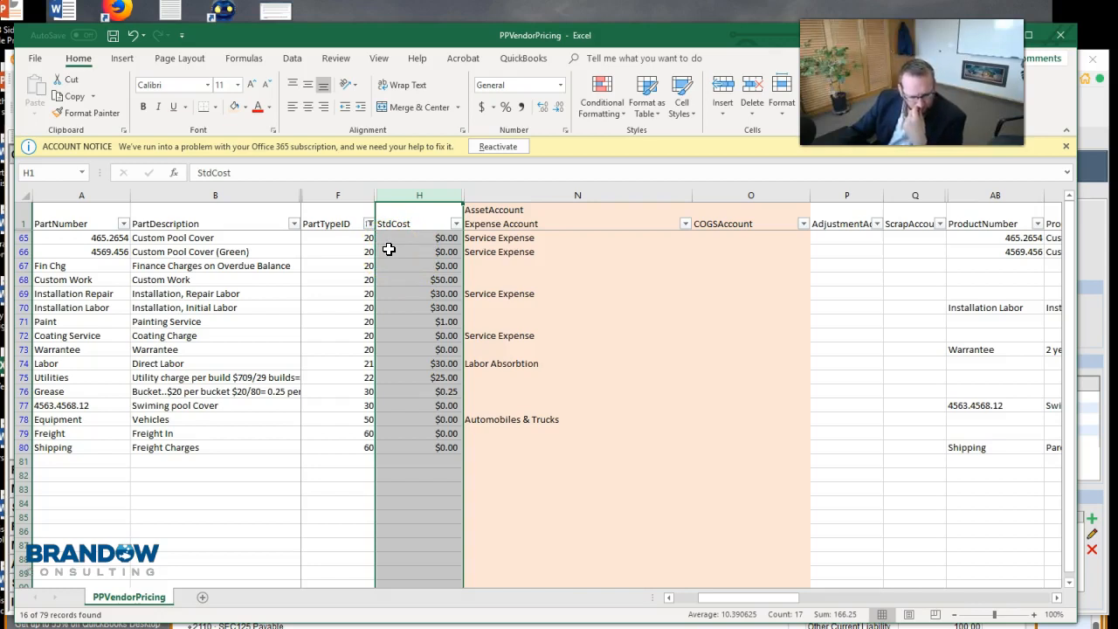
pyautogui.click(446, 253)
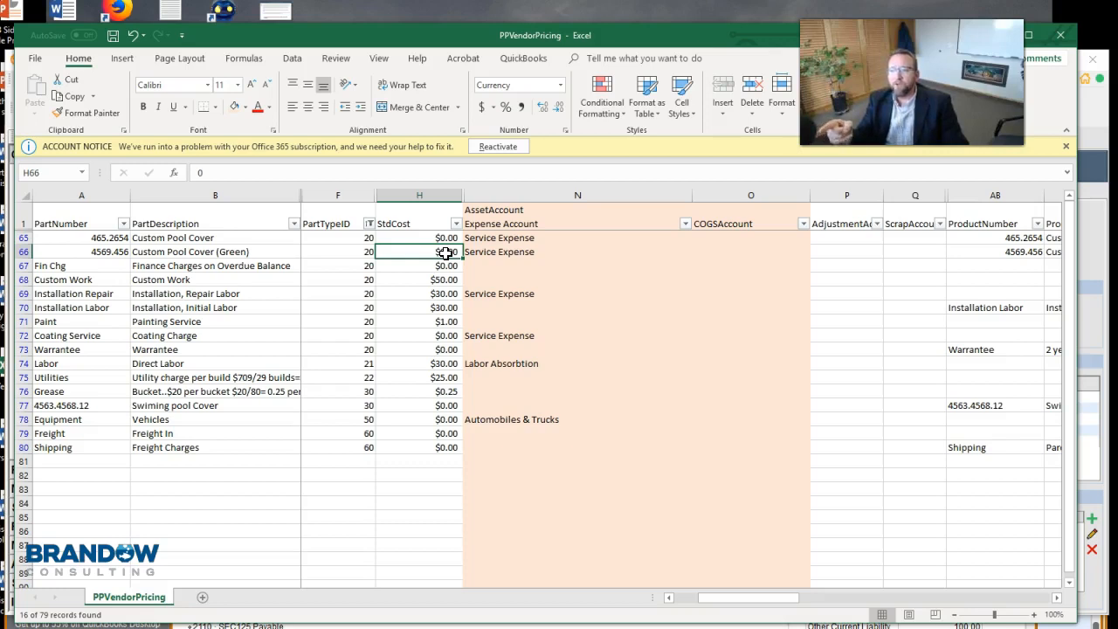
pyautogui.click(234, 242)
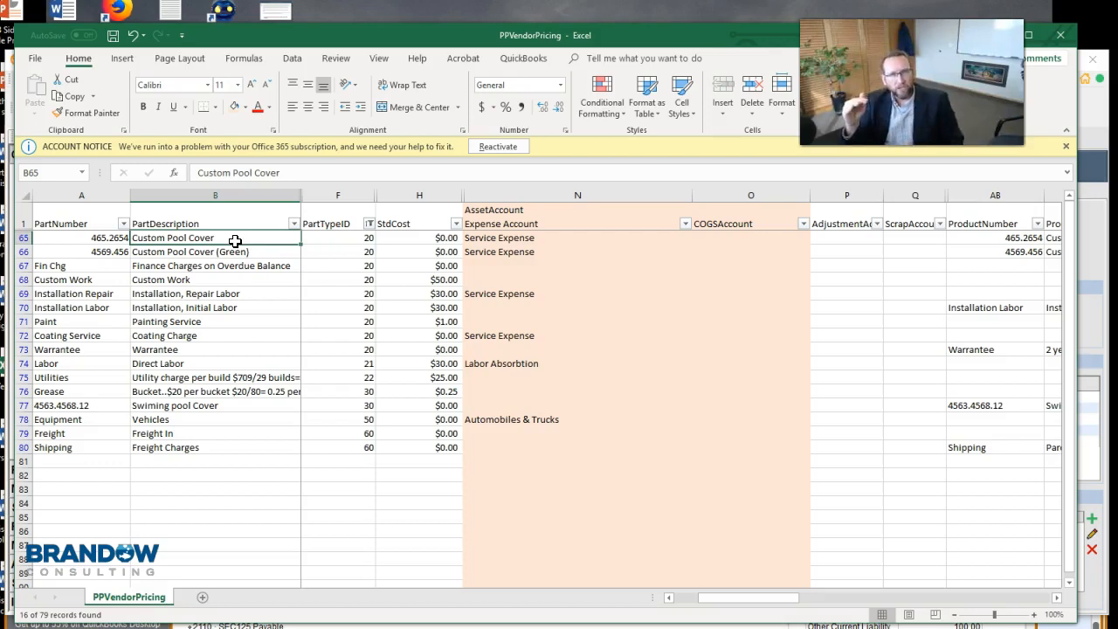
# Step: Examine the descriptions and expense accounts of the two custom pool cover parts in rows 65 and 66
pyautogui.click(229, 237)
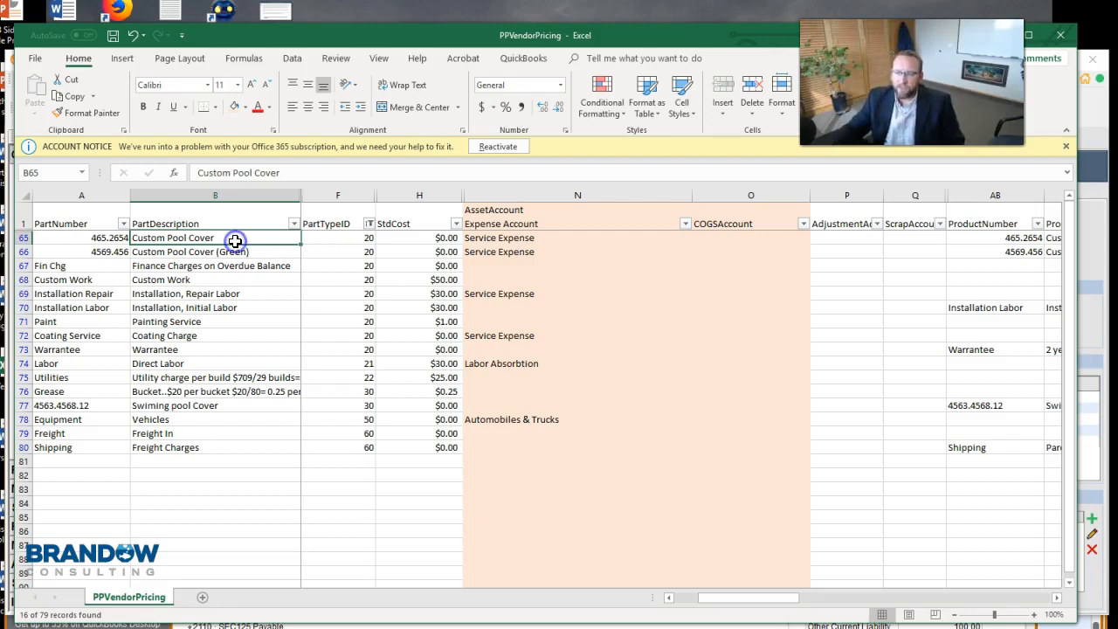
pyautogui.click(167, 252)
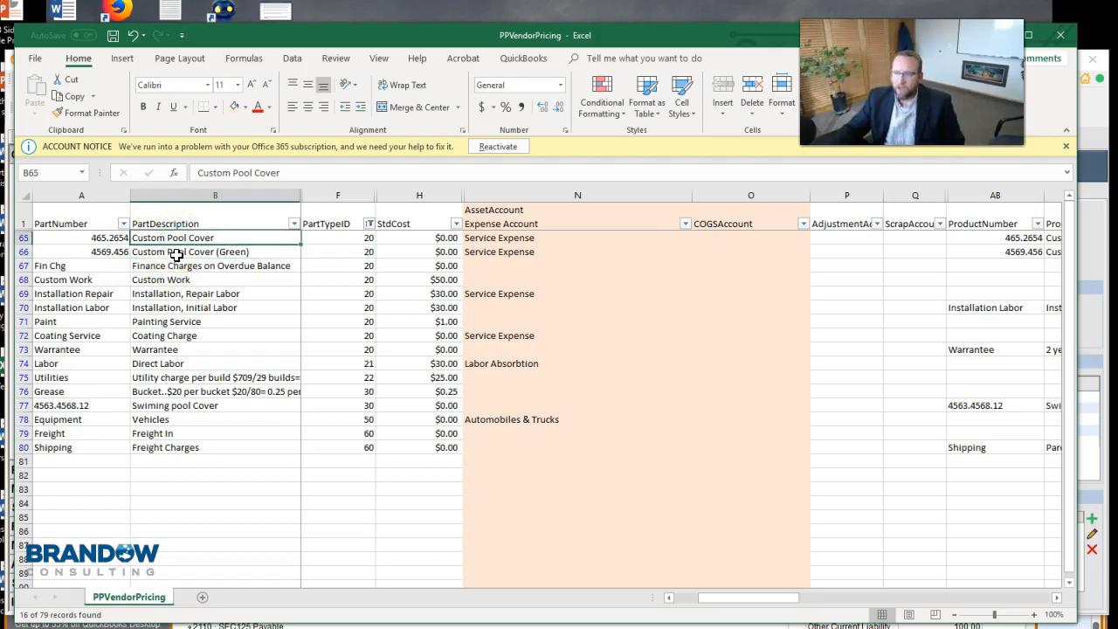
pyautogui.click(494, 239)
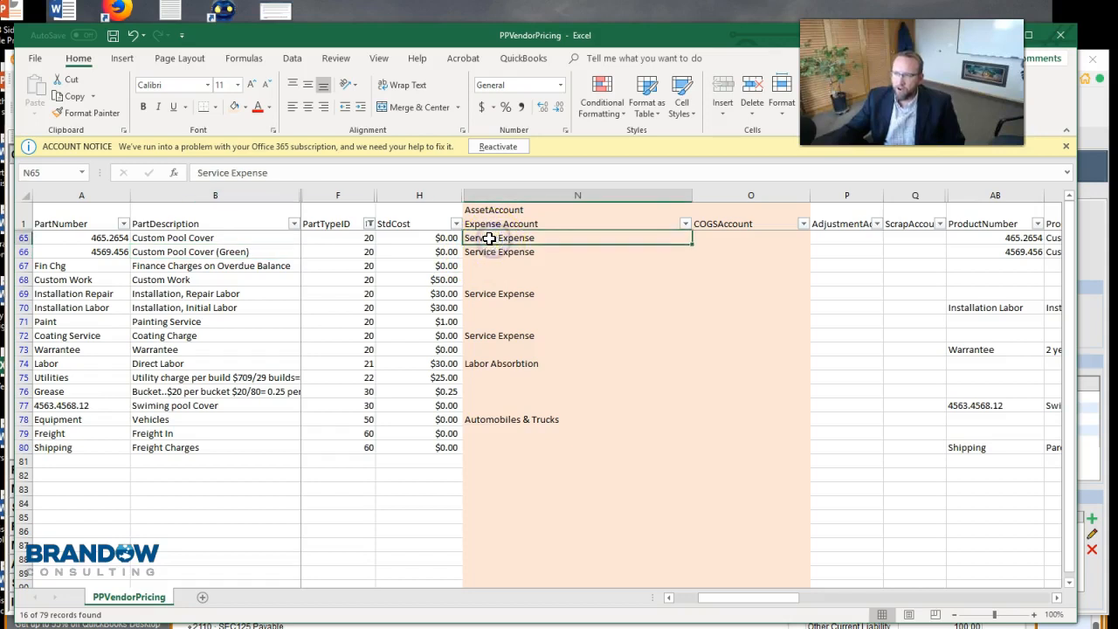
pyautogui.click(495, 252)
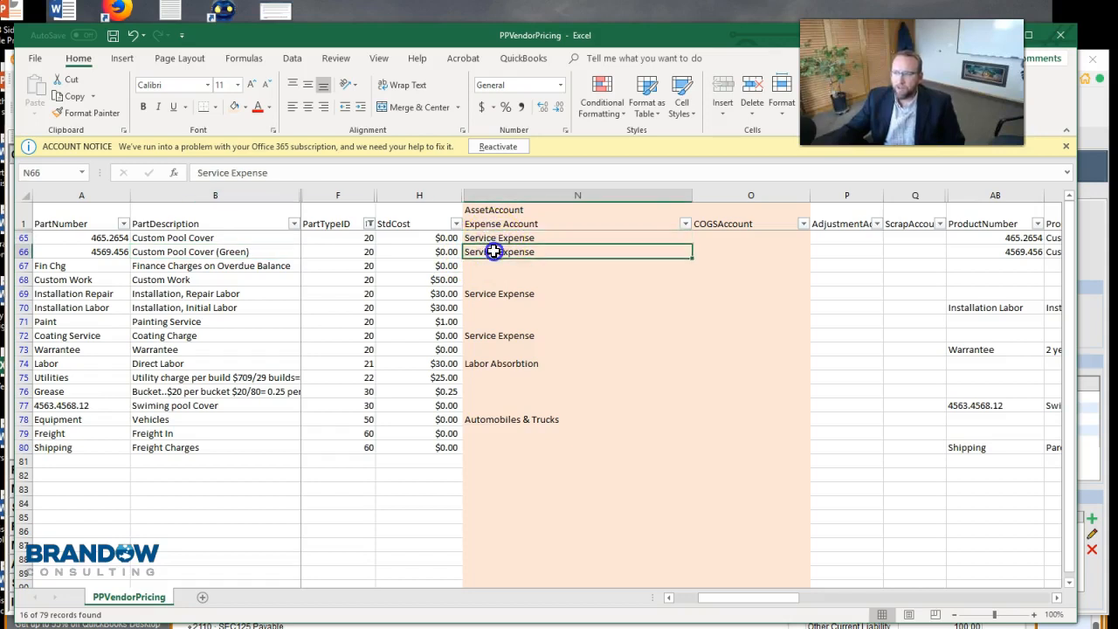
pyautogui.click(496, 239)
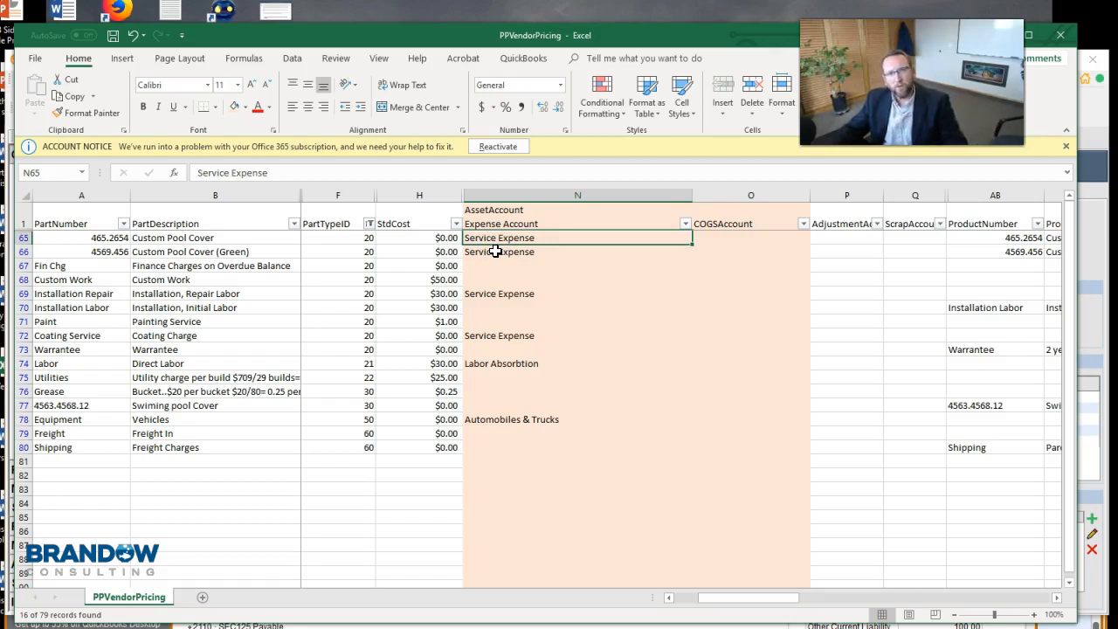
pyautogui.click(510, 252)
pyautogui.click(506, 238)
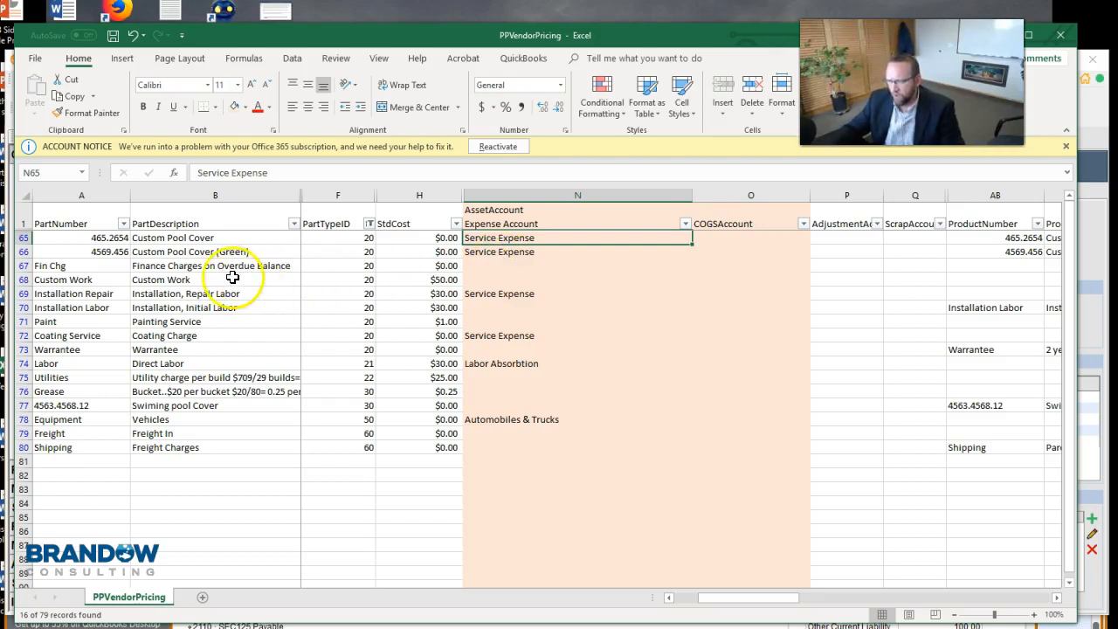
# Step: Prefix the description of the Fin Chg part with "zzz" so it reads "zzz Finance Charges on Overdue Balance"
pyautogui.click(408, 265)
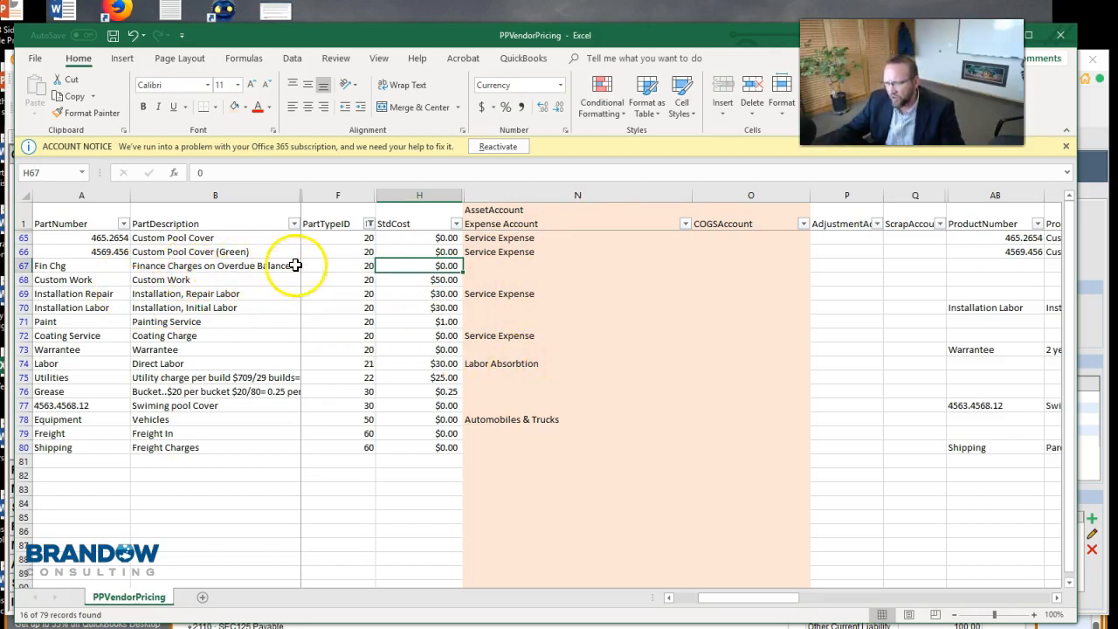
pyautogui.doubleClick(135, 264)
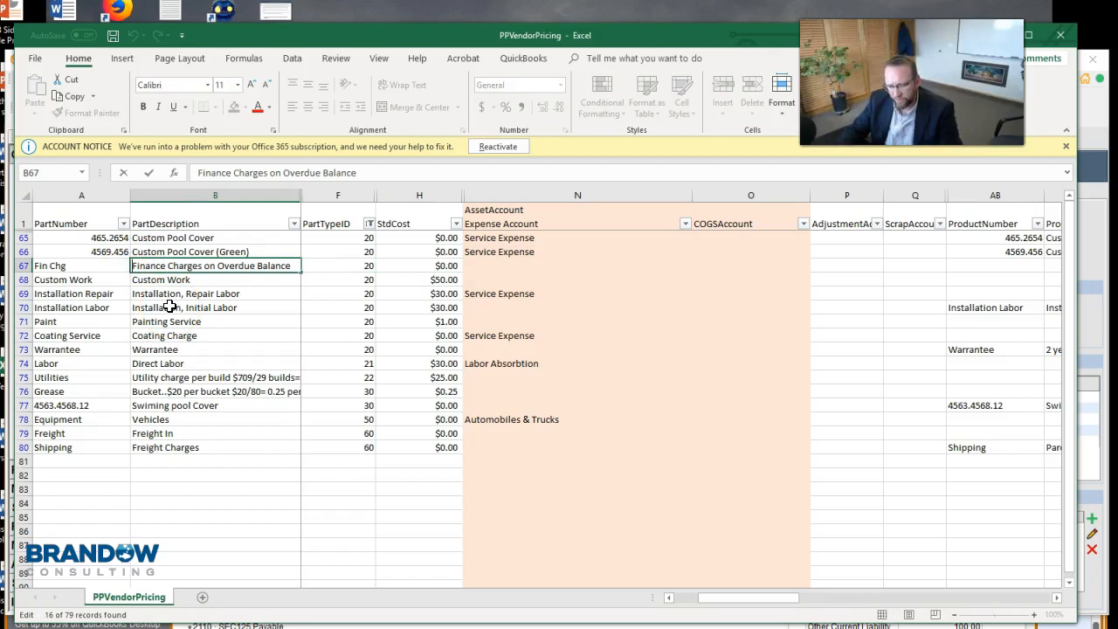
pyautogui.write('zzz')
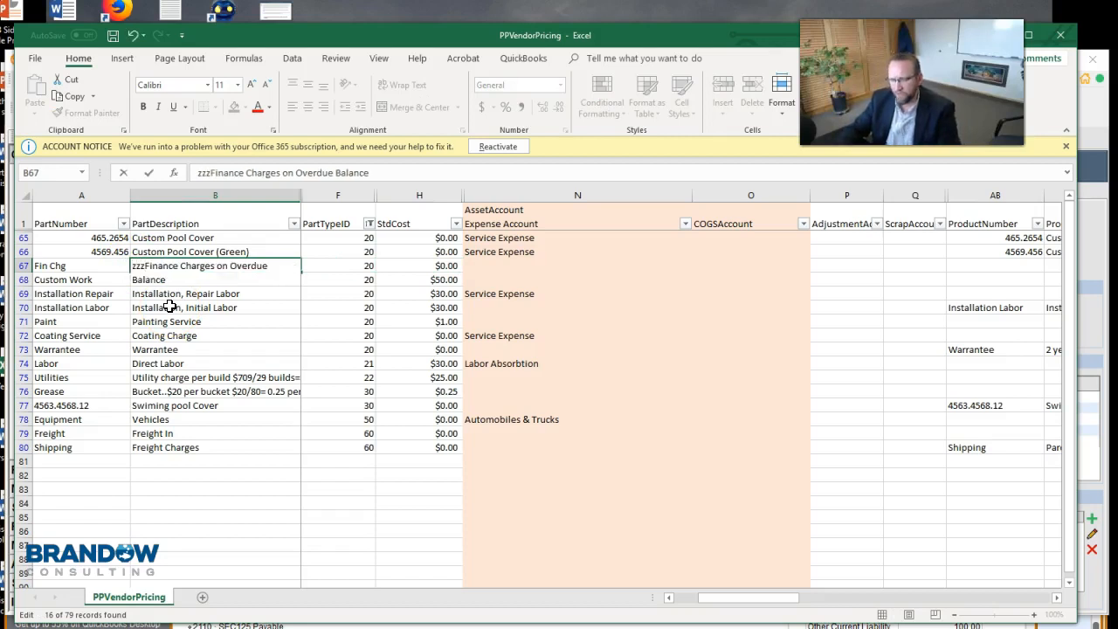
pyautogui.click(169, 307)
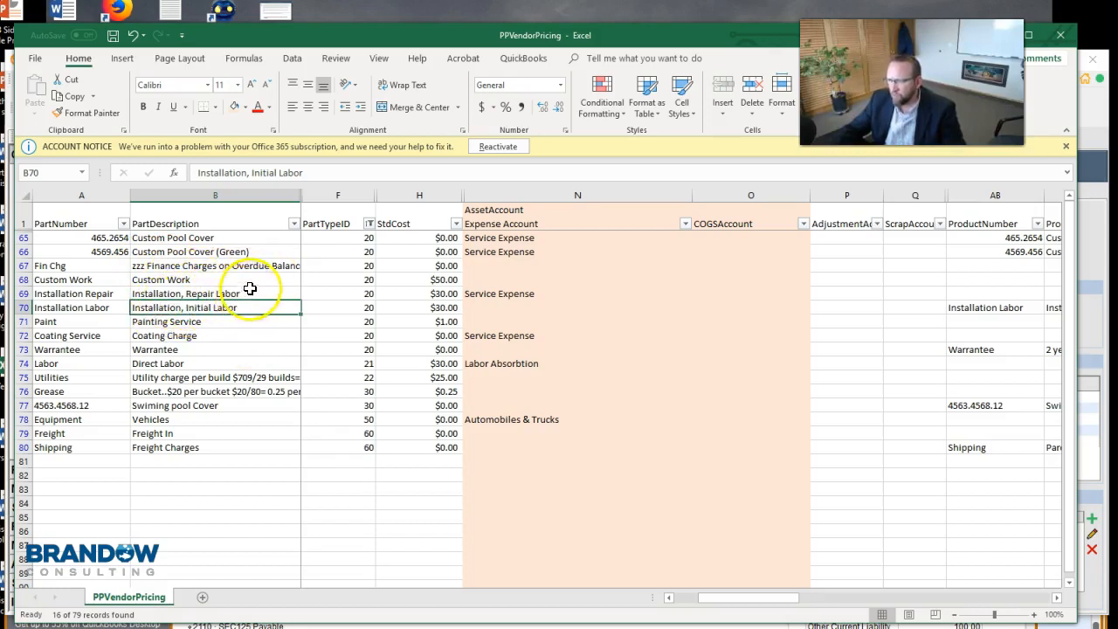
# Step: Unhide the columns between PartDescription and PartTypeID and check the Custom Work part's unit of measure and standard cost
pyautogui.click(355, 279)
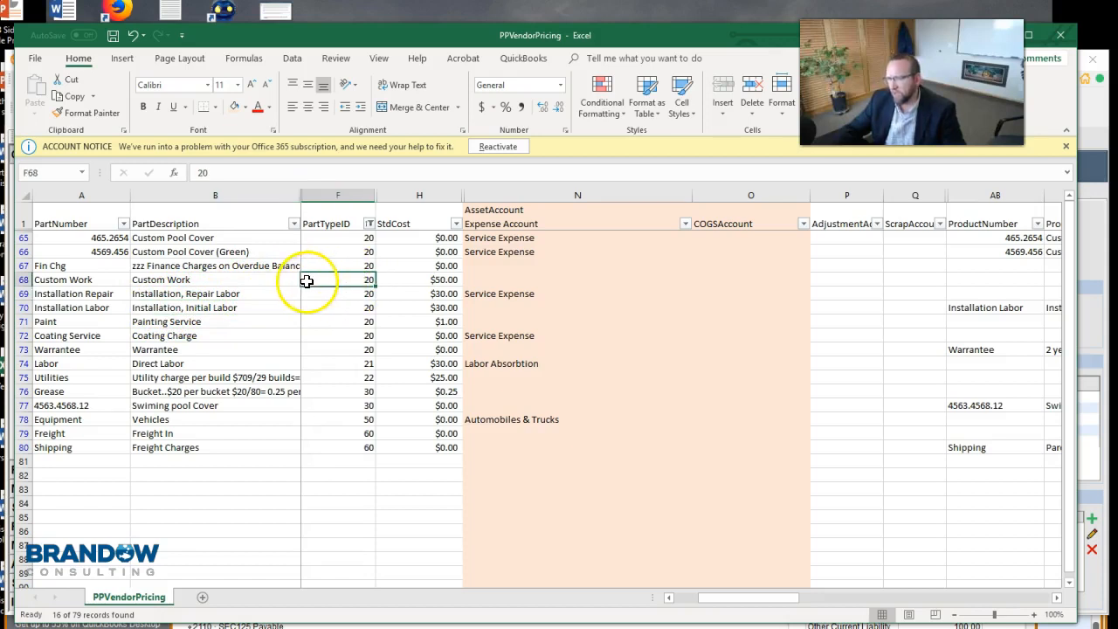
pyautogui.click(436, 281)
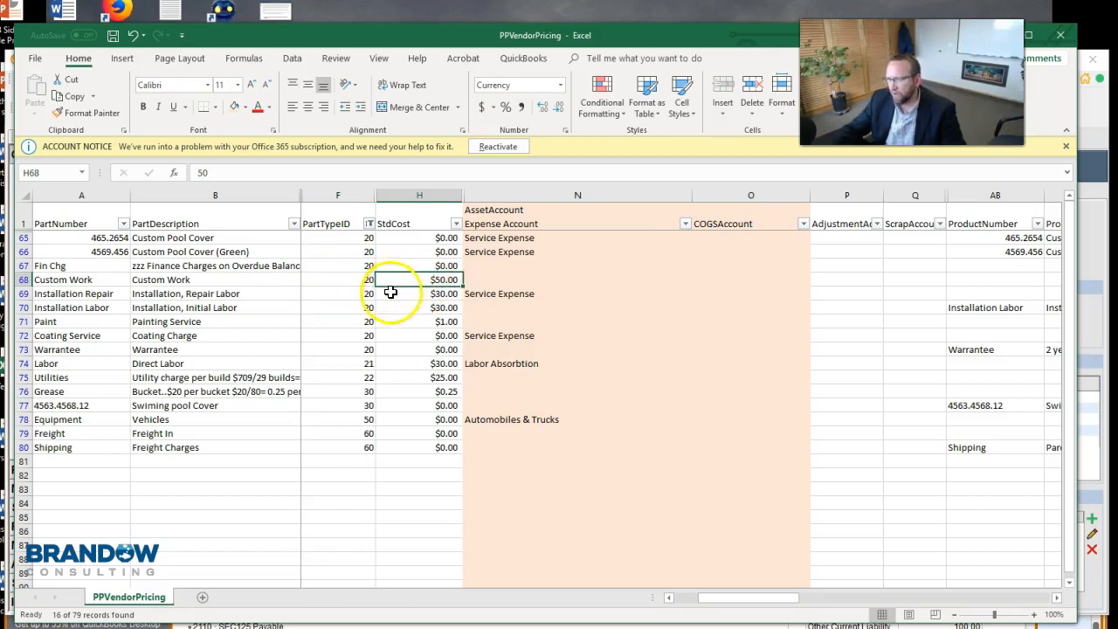
pyautogui.moveTo(716, 600); pyautogui.dragTo(687, 600)
pyautogui.click(364, 197)
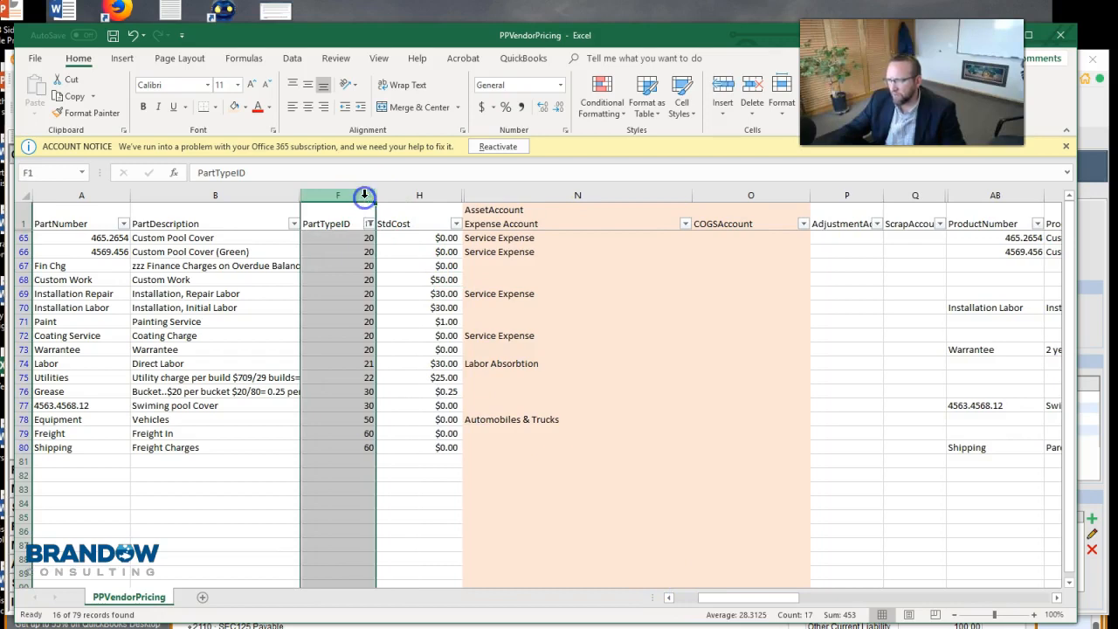
pyautogui.moveTo(327, 193); pyautogui.dragTo(281, 194)
pyautogui.rightClick(337, 255)
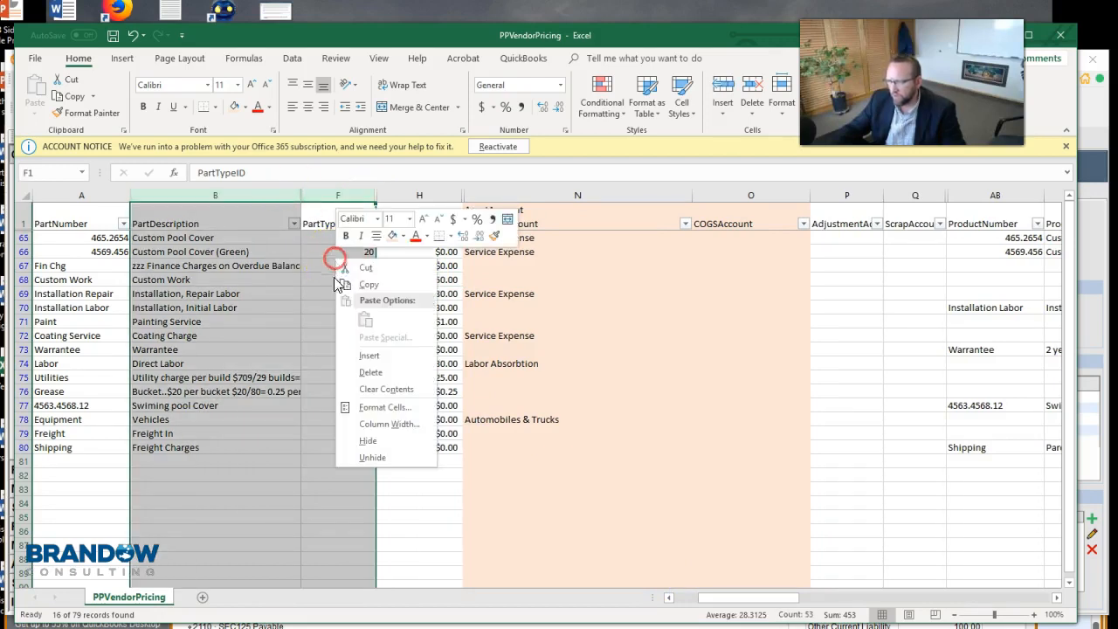
pyautogui.click(373, 457)
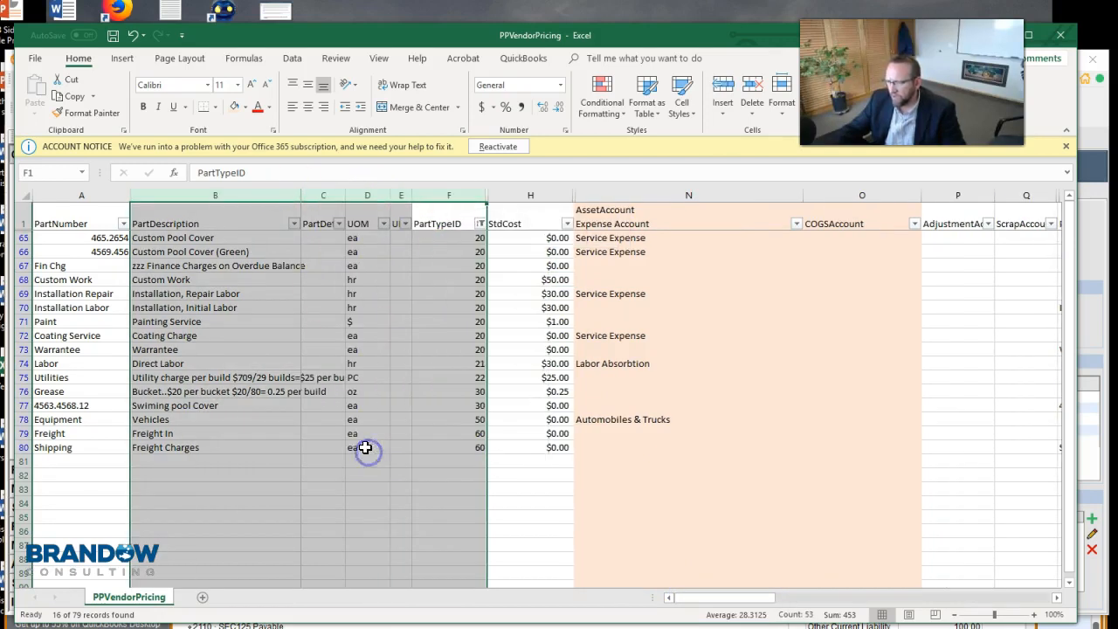
pyautogui.click(377, 423)
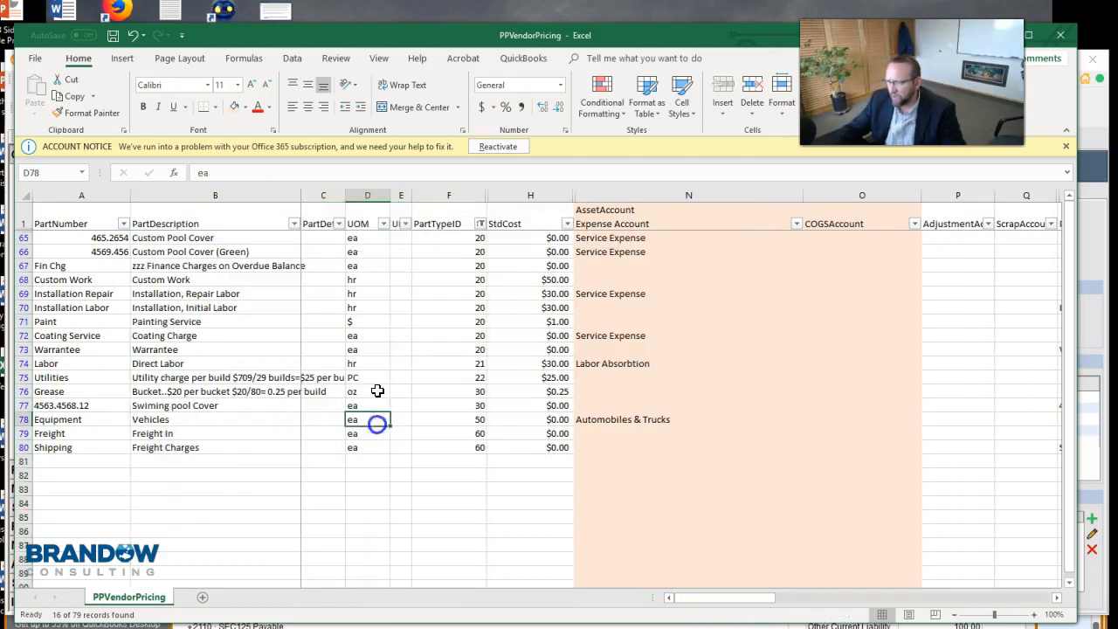
pyautogui.click(360, 280)
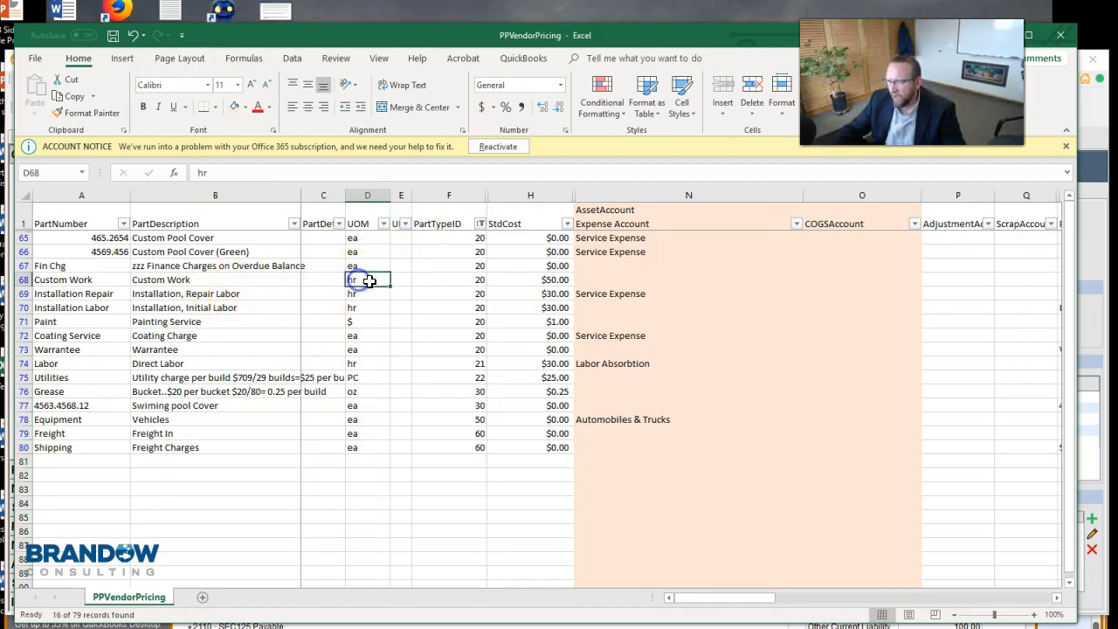
pyautogui.click(543, 281)
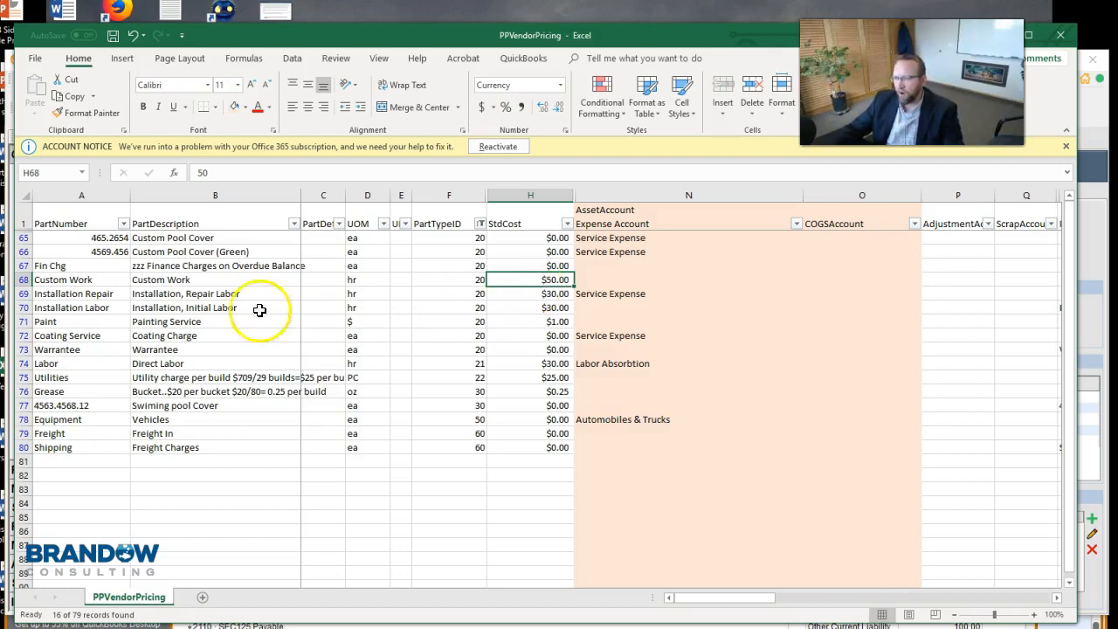
# Step: Compare the Installation Repair and Installation Labor parts' descriptions and part types with the Direct Labor part
pyautogui.click(193, 296)
pyautogui.click(198, 308)
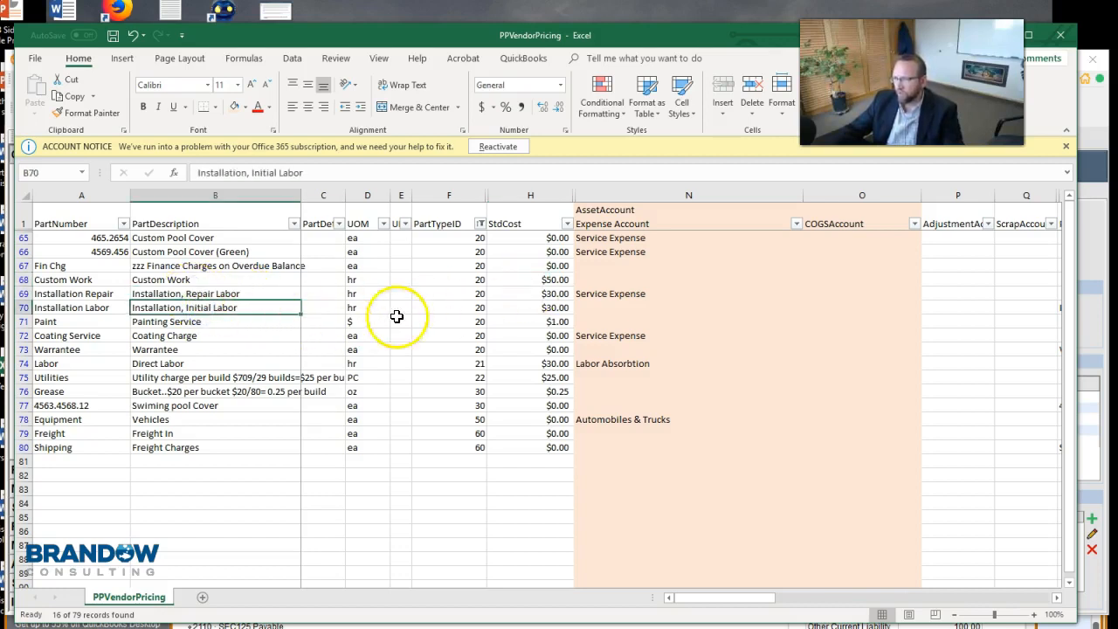
pyautogui.click(466, 306)
pyautogui.moveTo(465, 295); pyautogui.dragTo(465, 303)
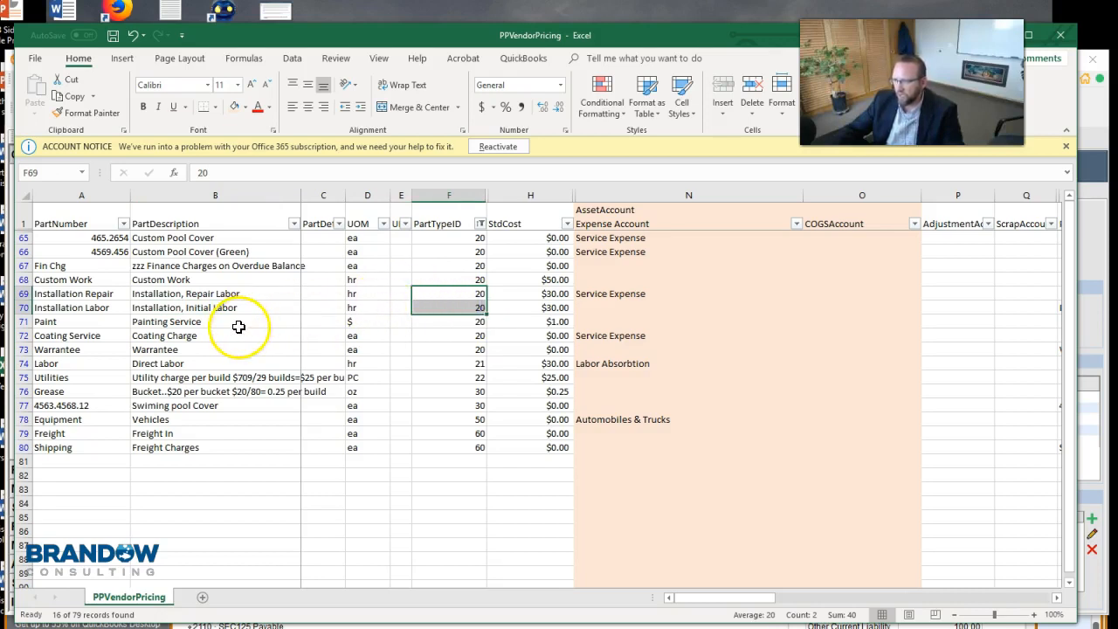
pyautogui.click(205, 363)
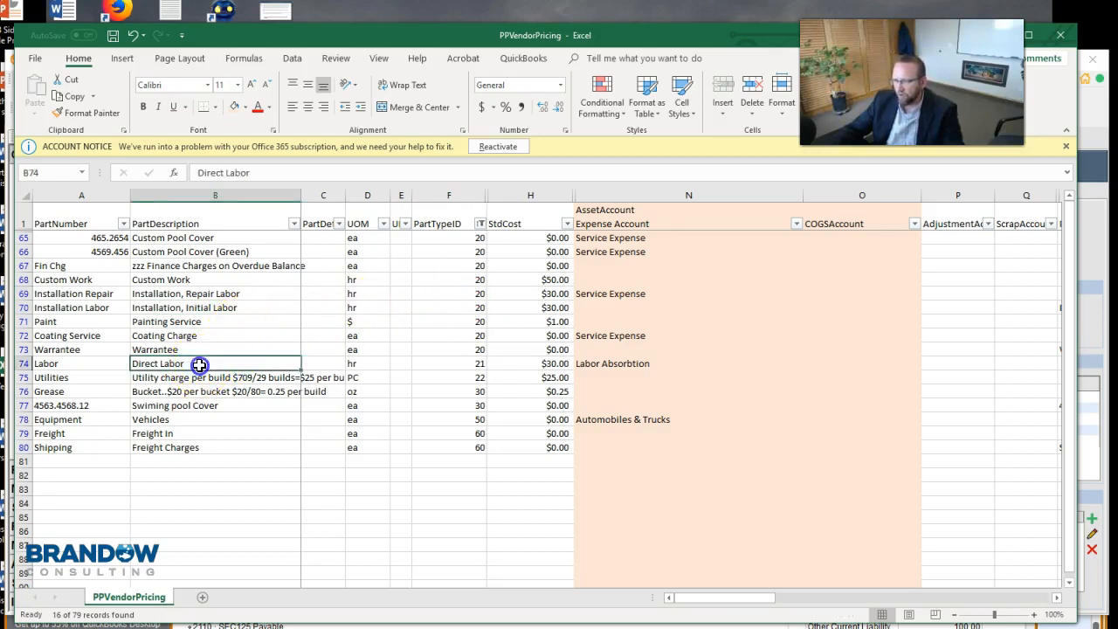
pyautogui.click(202, 309)
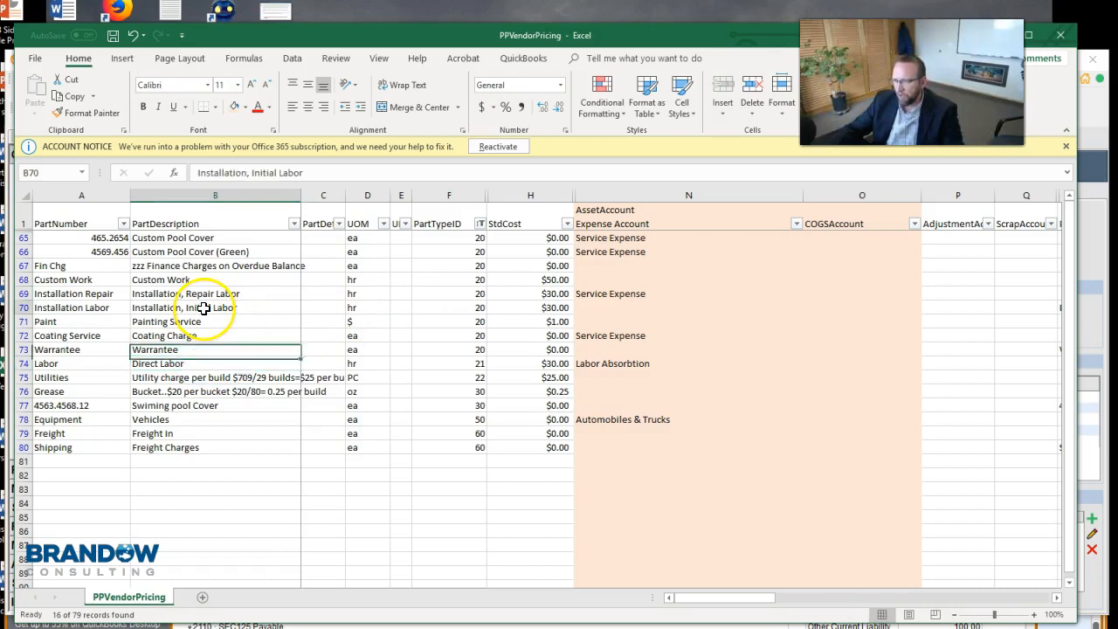
pyautogui.click(24, 308)
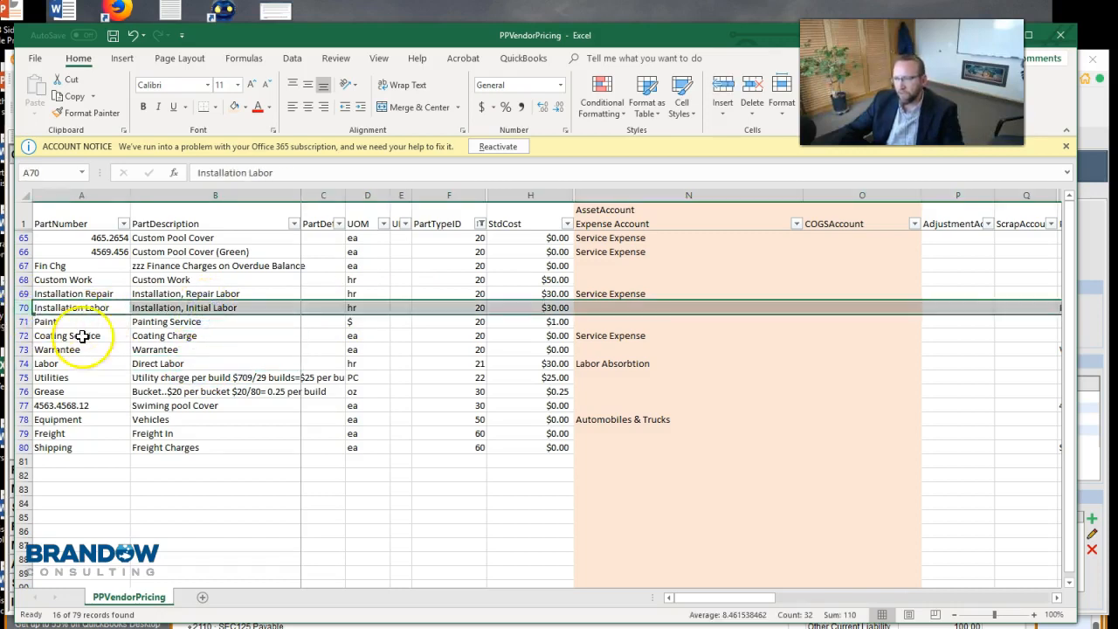
# Step: Switch to QuickBooks, close the Chart of Accounts and view the service items in the Item List
pyautogui.click(548, 628)
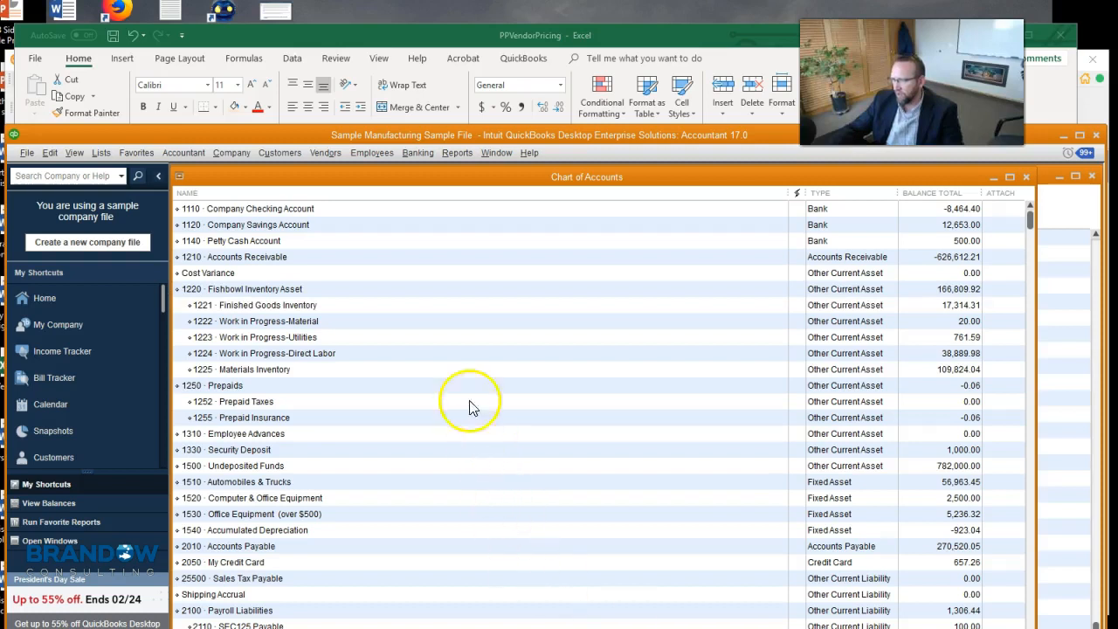
pyautogui.click(1027, 177)
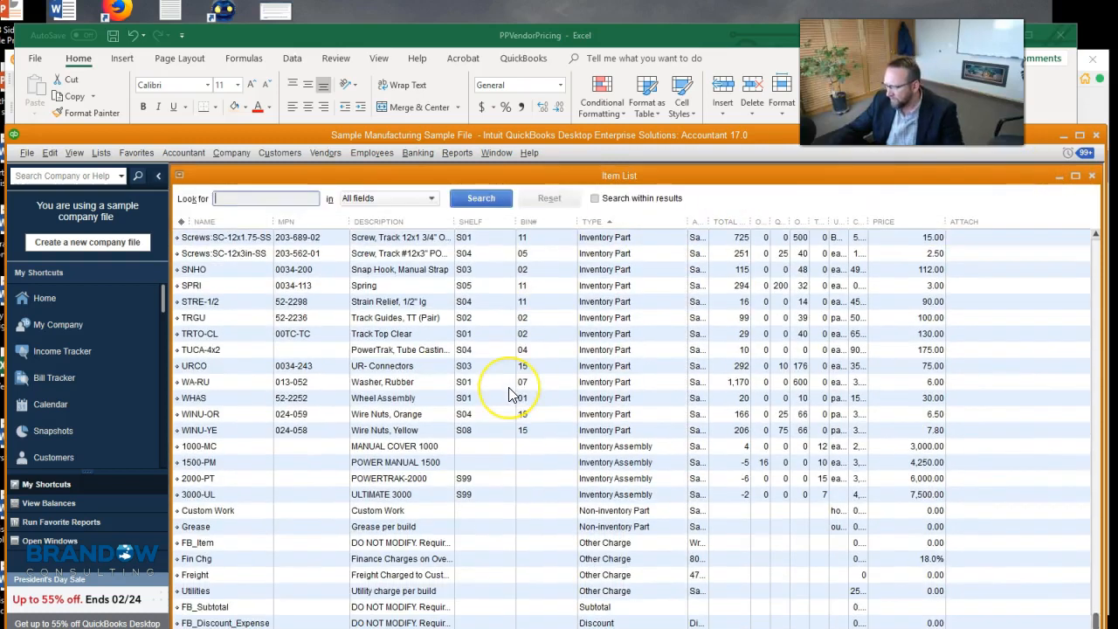
pyautogui.scroll(15, 511, 395)
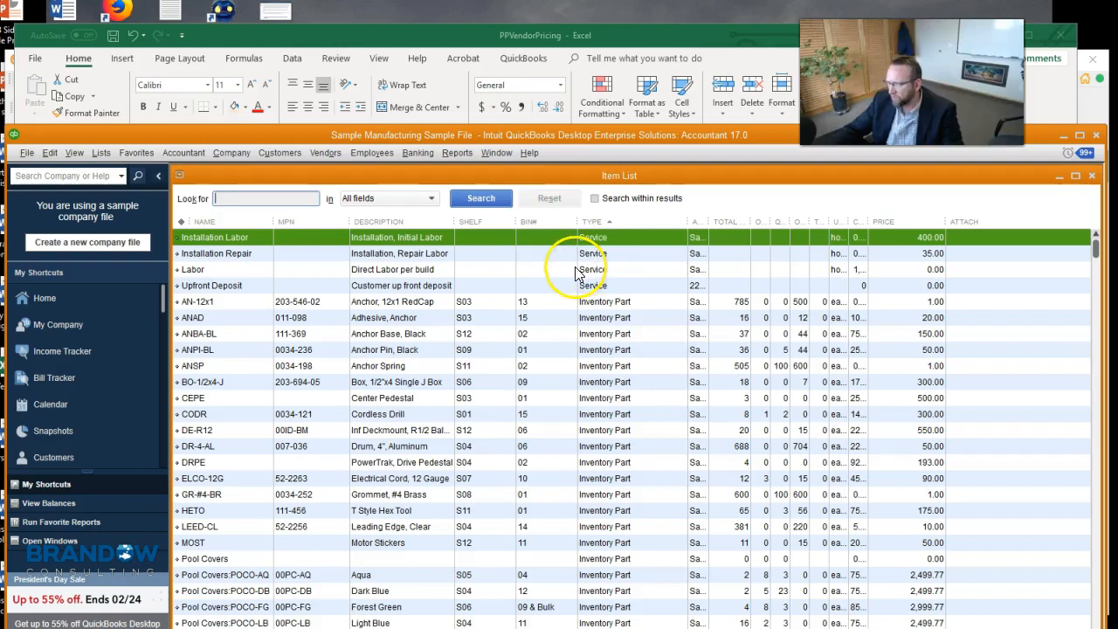
# Step: Start a new QuickBooks item to view the available item types, and close it without creating anything
pyautogui.rightClick(180, 425)
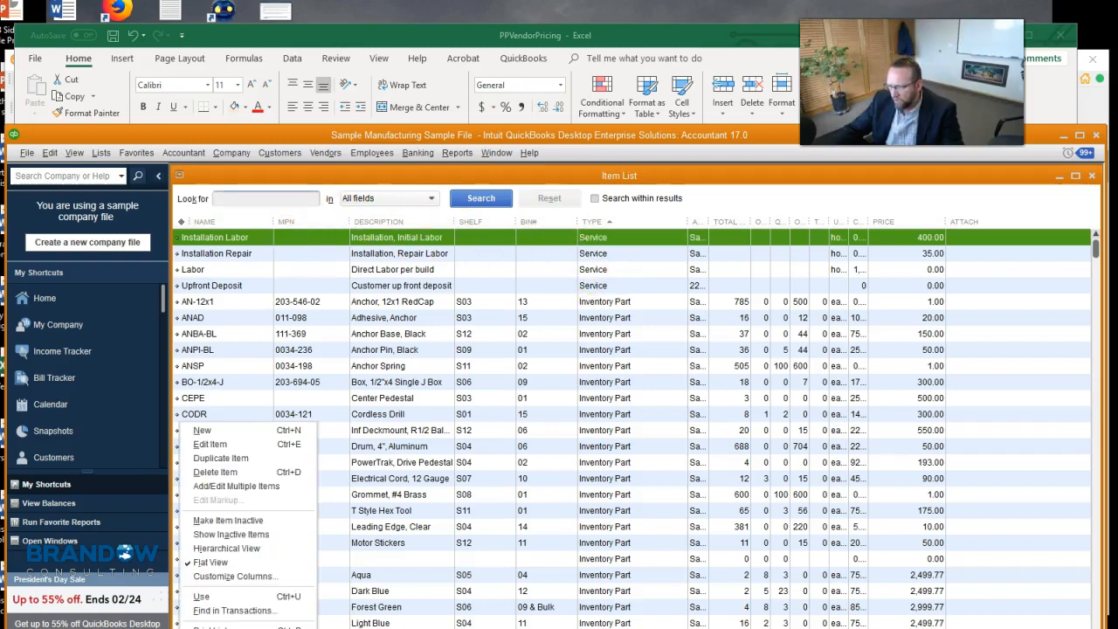
pyautogui.click(213, 430)
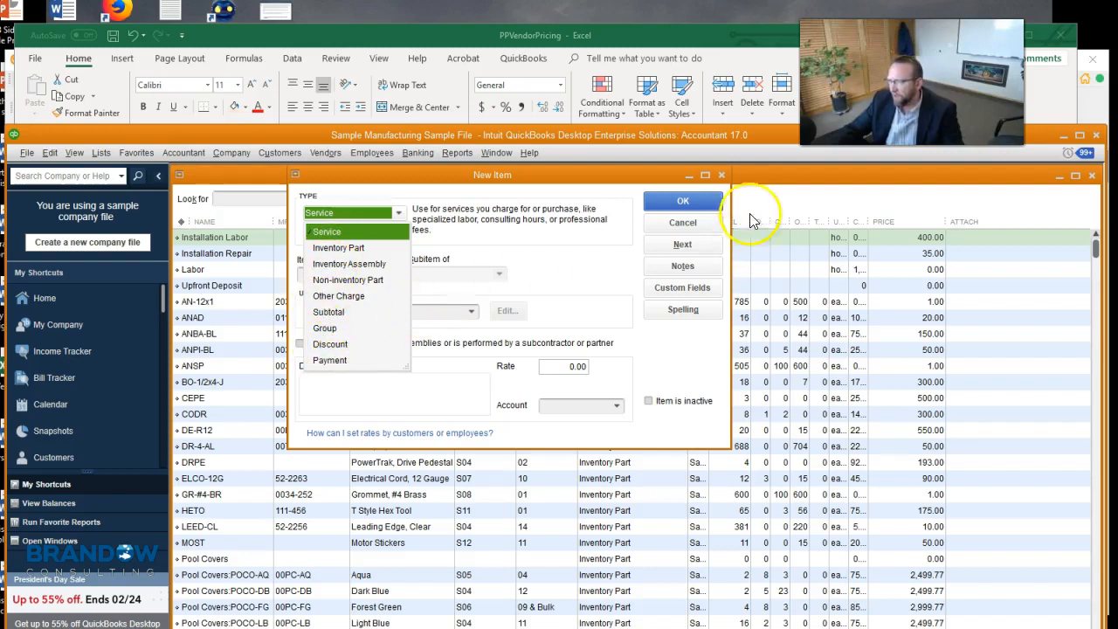
pyautogui.click(721, 176)
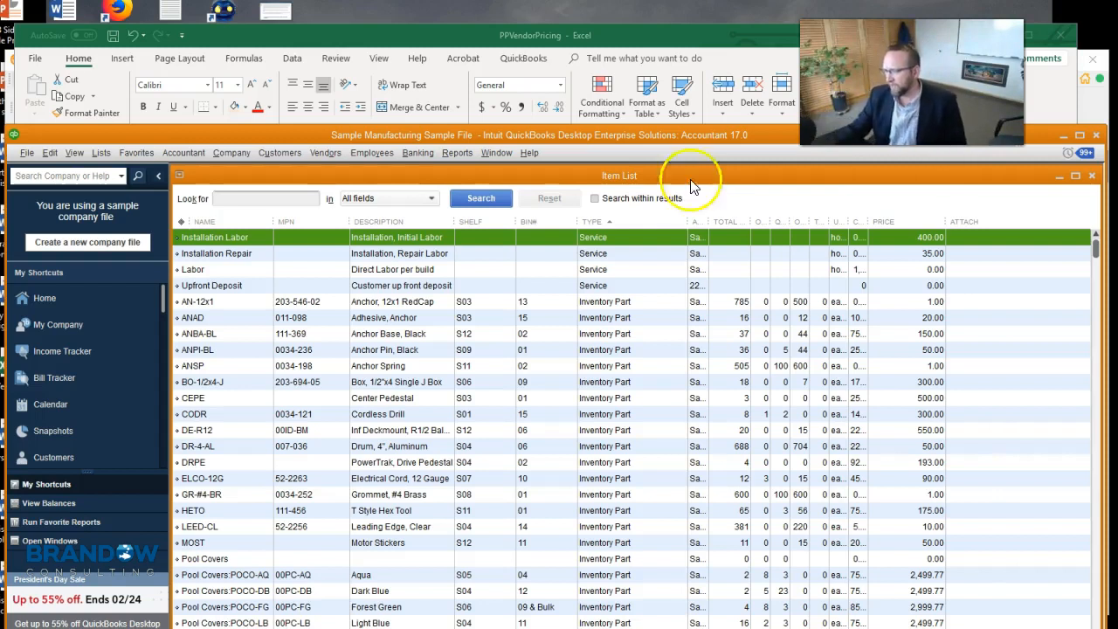
# Step: Return to the Excel workbook, select the Installation Repair row and narrow the Expense Account column
pyautogui.hotkey('alt', 'Tab')
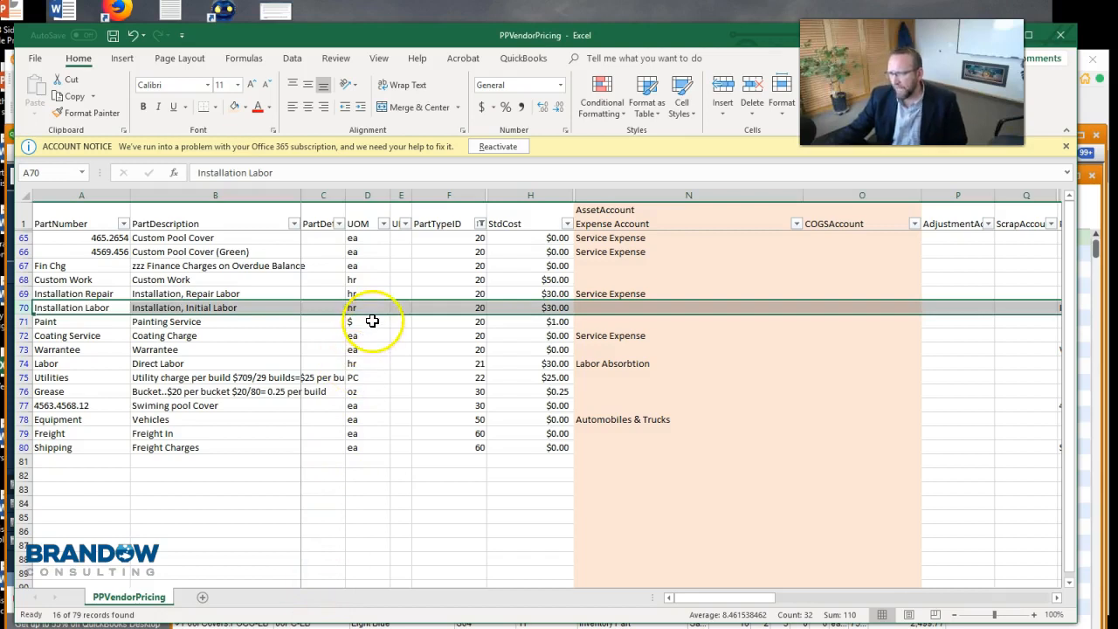
pyautogui.click(200, 294)
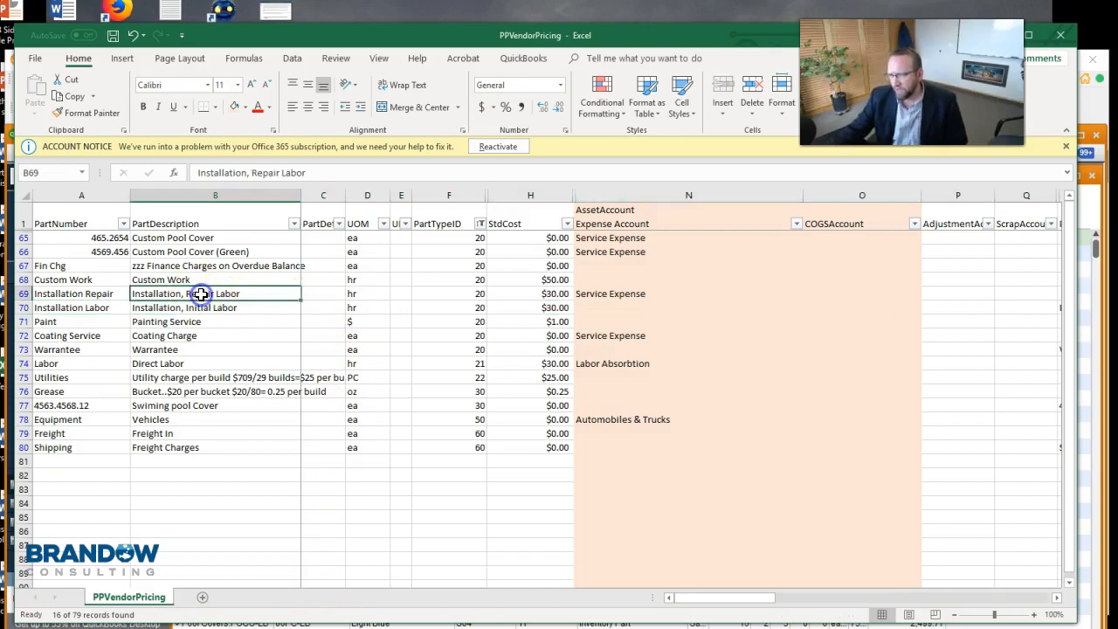
pyautogui.click(20, 293)
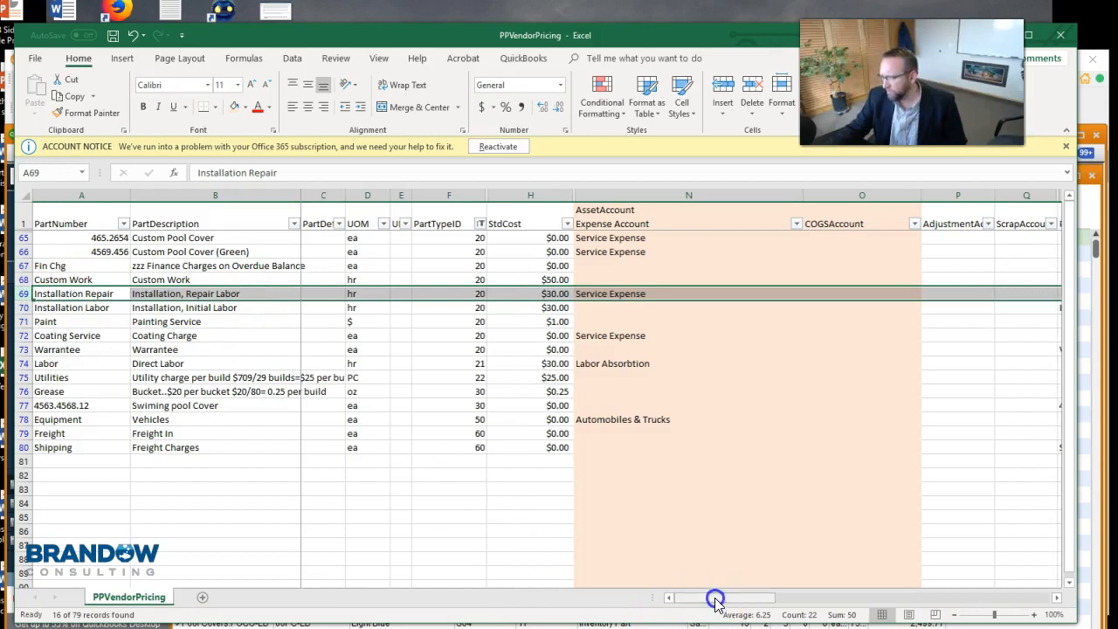
pyautogui.moveTo(804, 193); pyautogui.dragTo(728, 203)
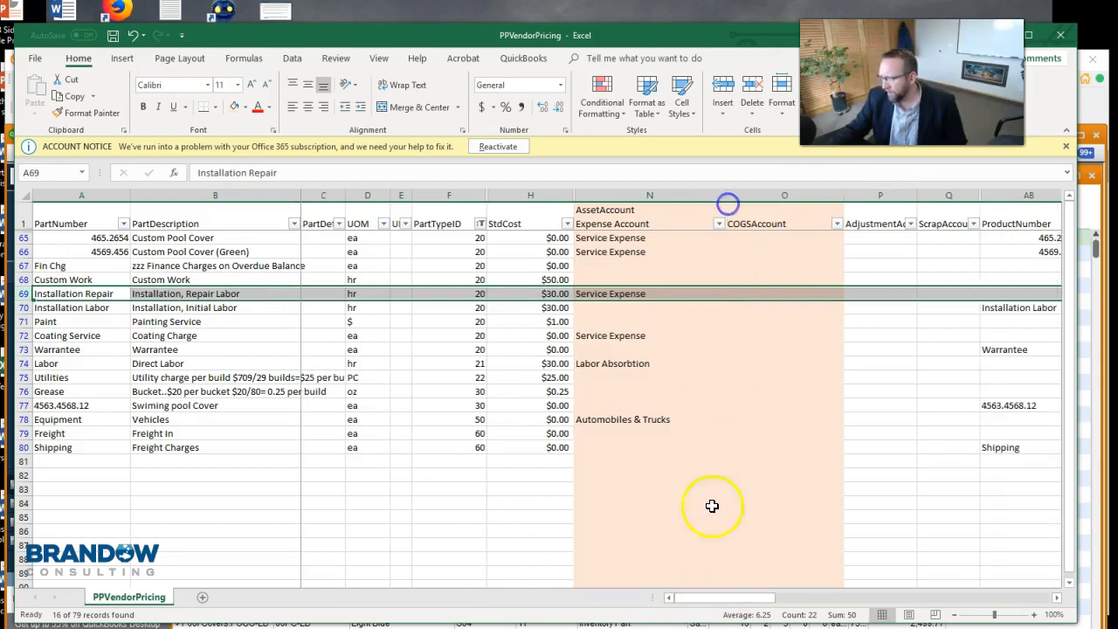
# Step: Unhide the columns between ProductDescription and IncomeAccount
pyautogui.moveTo(703, 599); pyautogui.dragTo(769, 597)
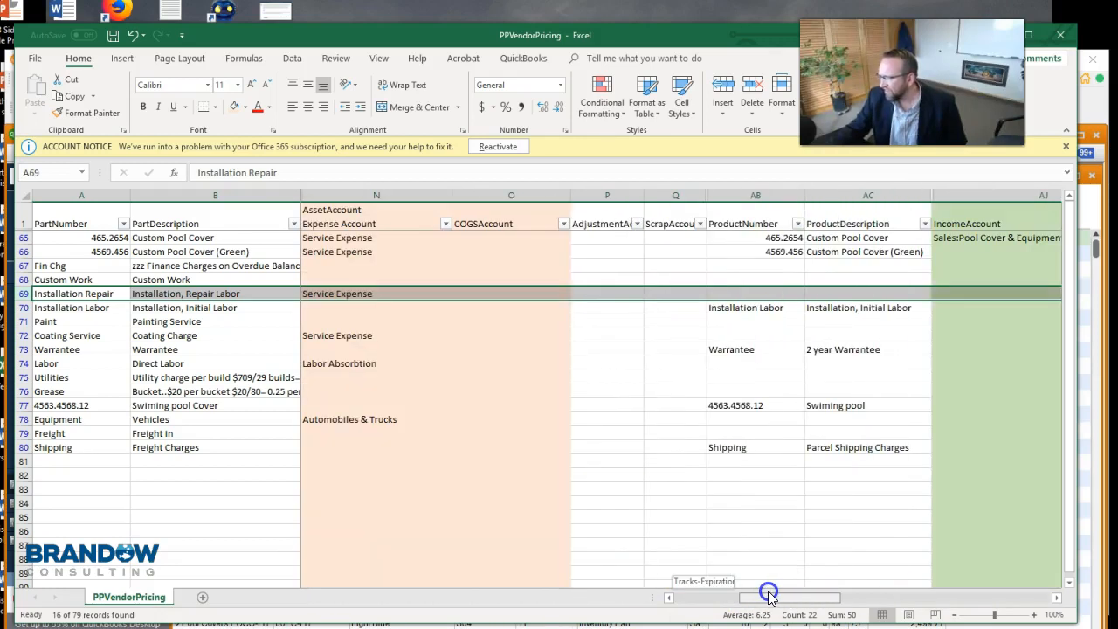
pyautogui.click(917, 195)
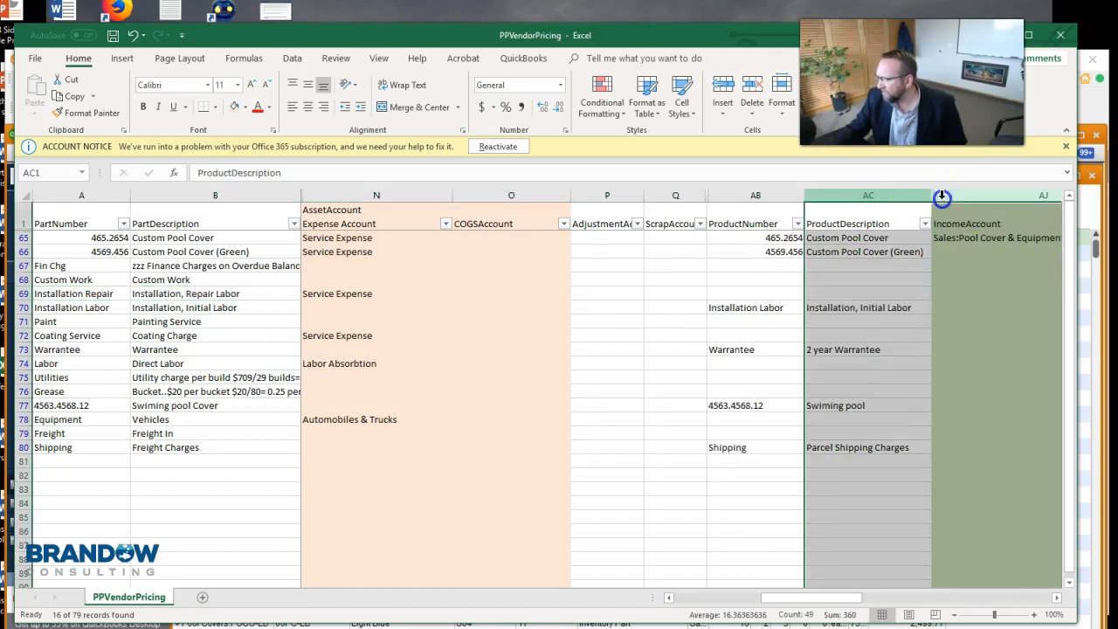
pyautogui.rightClick(952, 306)
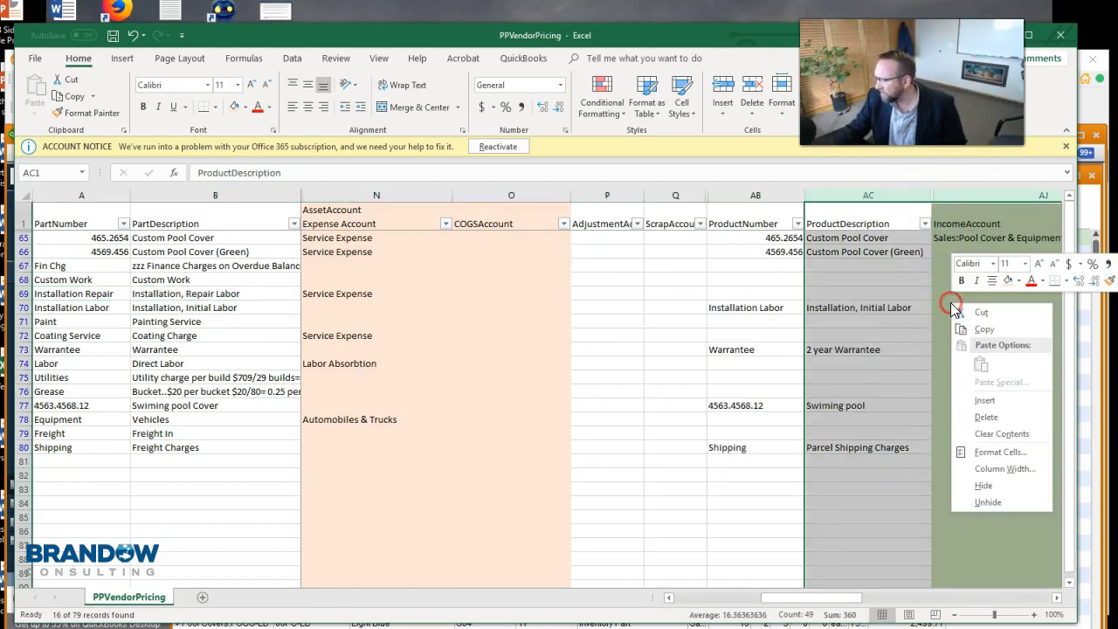
pyautogui.click(985, 503)
# Step: Hide columns AE through AI, leaving the Price column beside IncomeAccount
pyautogui.moveTo(1003, 195); pyautogui.dragTo(1040, 197)
pyautogui.moveTo(852, 600); pyautogui.dragTo(867, 595)
pyautogui.moveTo(943, 195); pyautogui.dragTo(660, 197)
pyautogui.rightClick(728, 360)
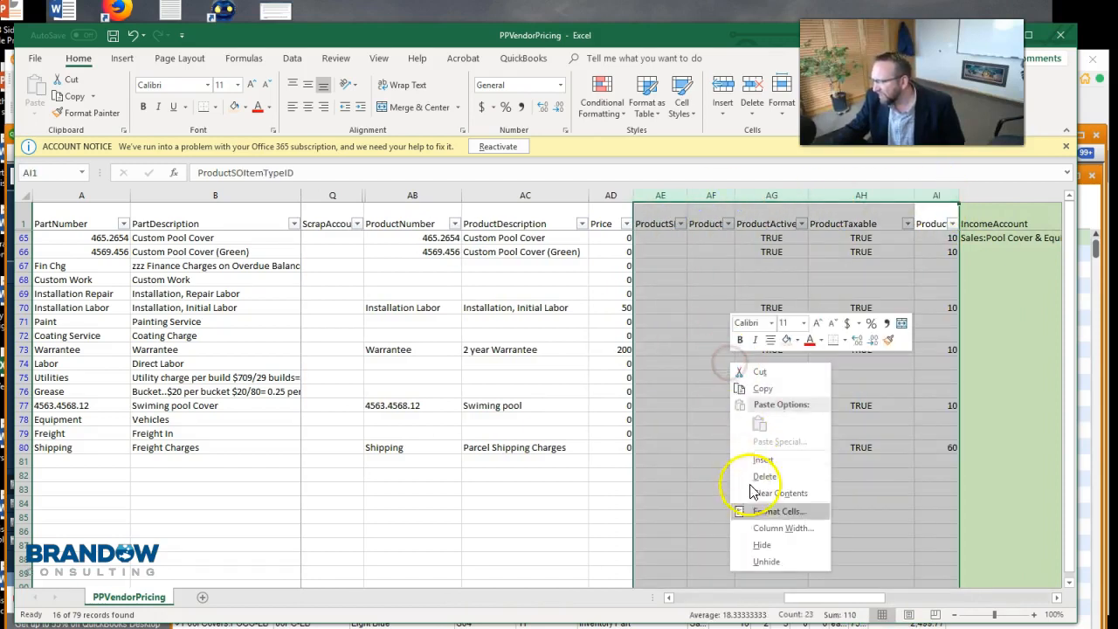
pyautogui.click(761, 546)
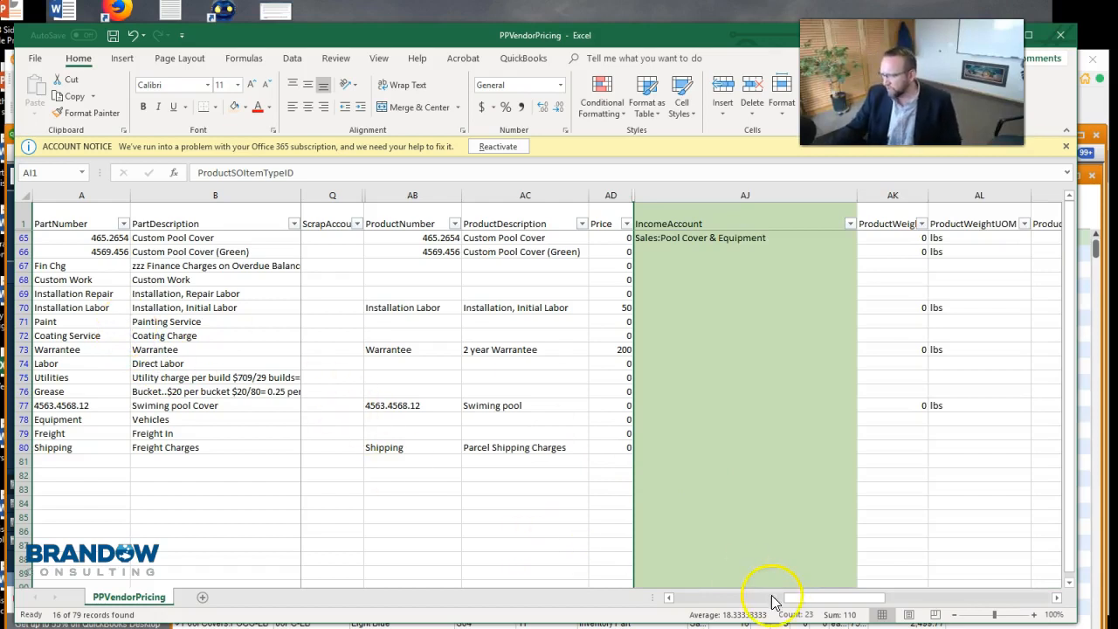
pyautogui.moveTo(811, 605)
pyautogui.mouseDown()
pyautogui.moveTo(783, 603)
pyautogui.moveTo(795, 603)
pyautogui.mouseUp()
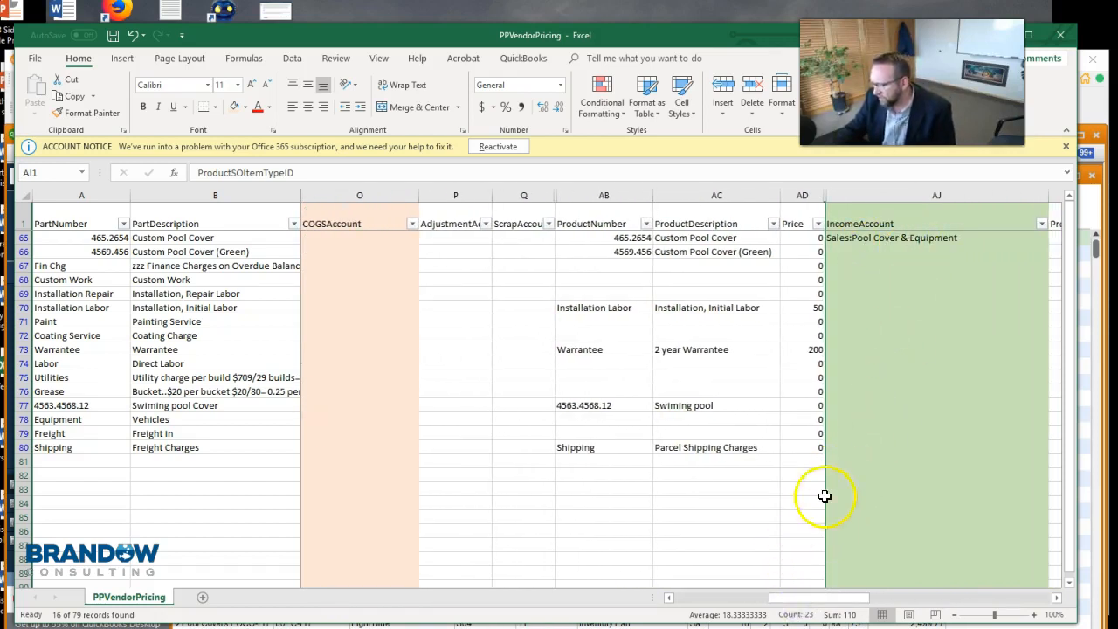
# Step: Switch to QuickBooks and close the Item List, Enter Bills and Vendor Center windows
pyautogui.hotkey('alt', 'Tab')
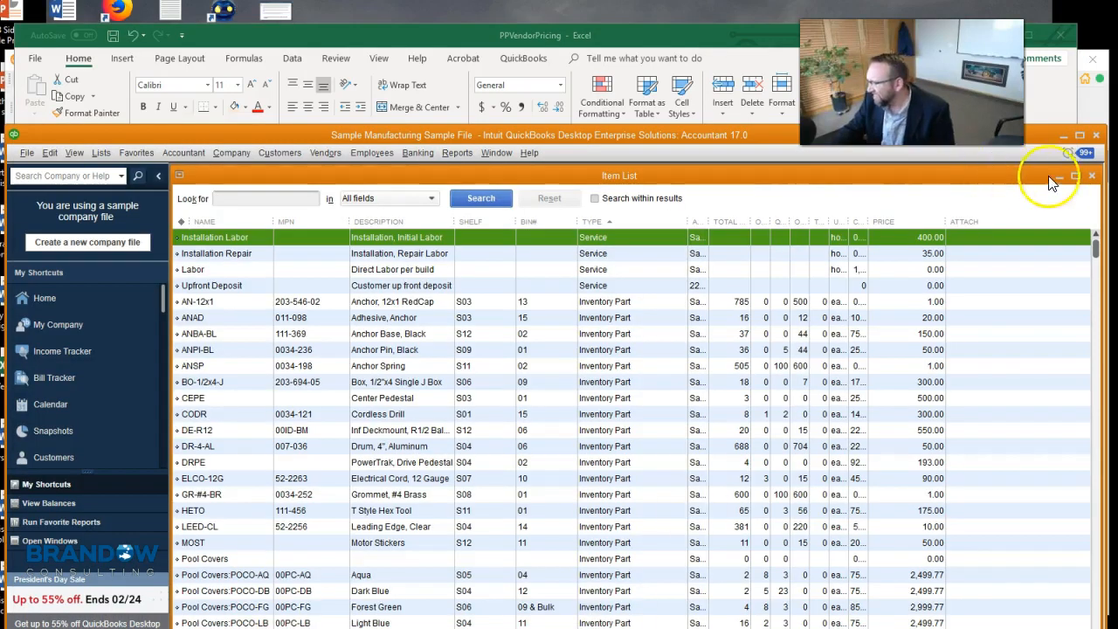
pyautogui.click(1092, 177)
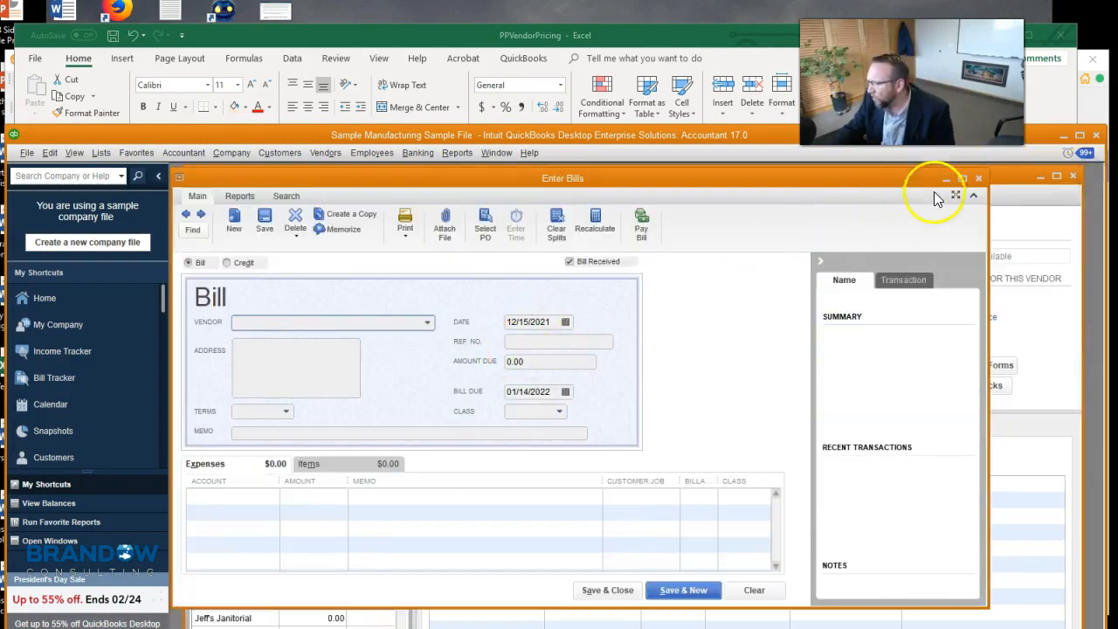
pyautogui.click(980, 178)
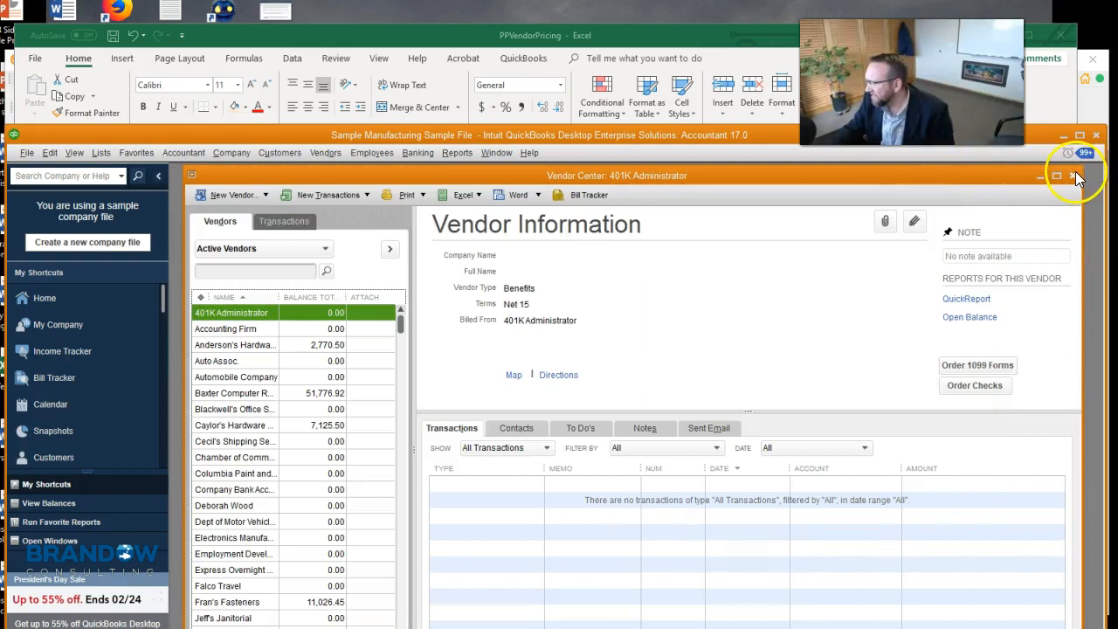
pyautogui.click(1075, 177)
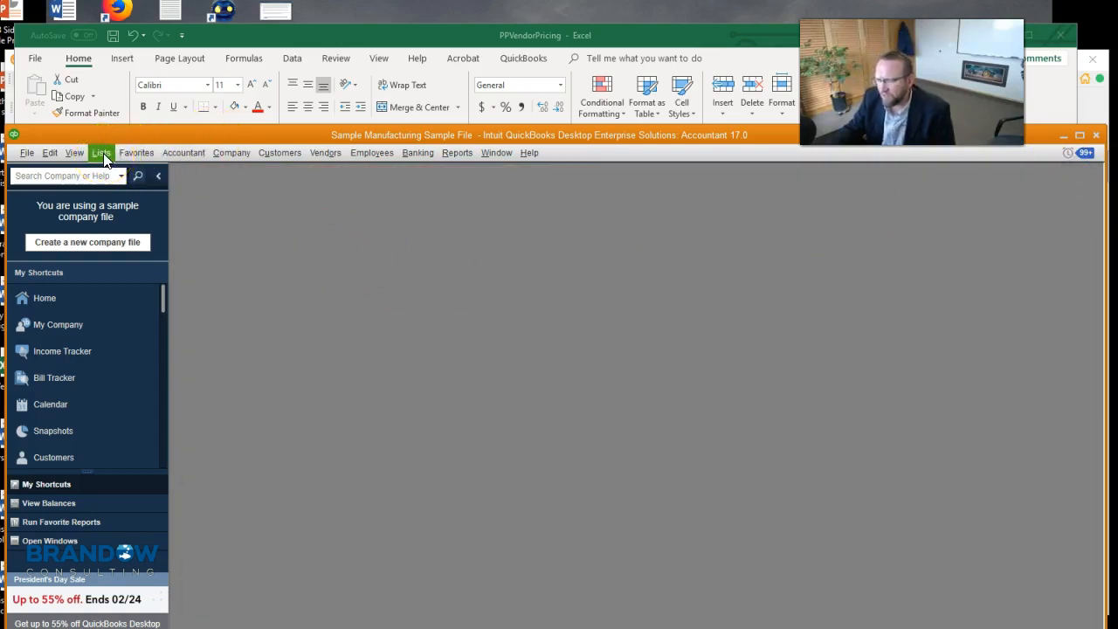
# Step: Open the QuickBooks Chart of Accounts and look through the income, cost of goods sold and expense accounts
pyautogui.click(182, 154)
pyautogui.click(202, 191)
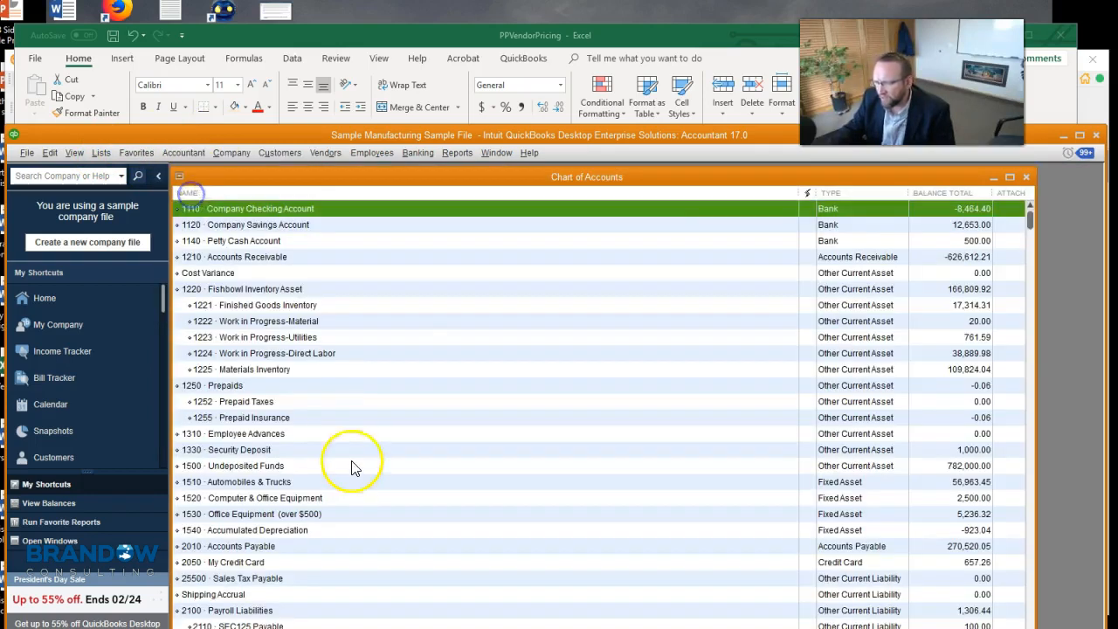
pyautogui.scroll(-20, 430, 365)
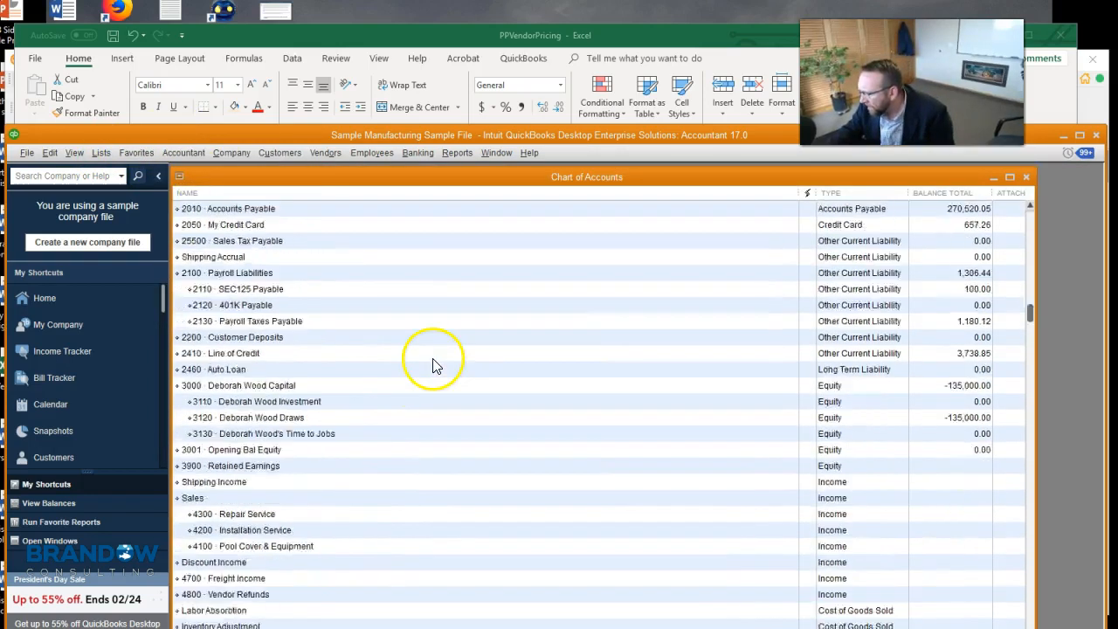
pyautogui.scroll(-7, 430, 365)
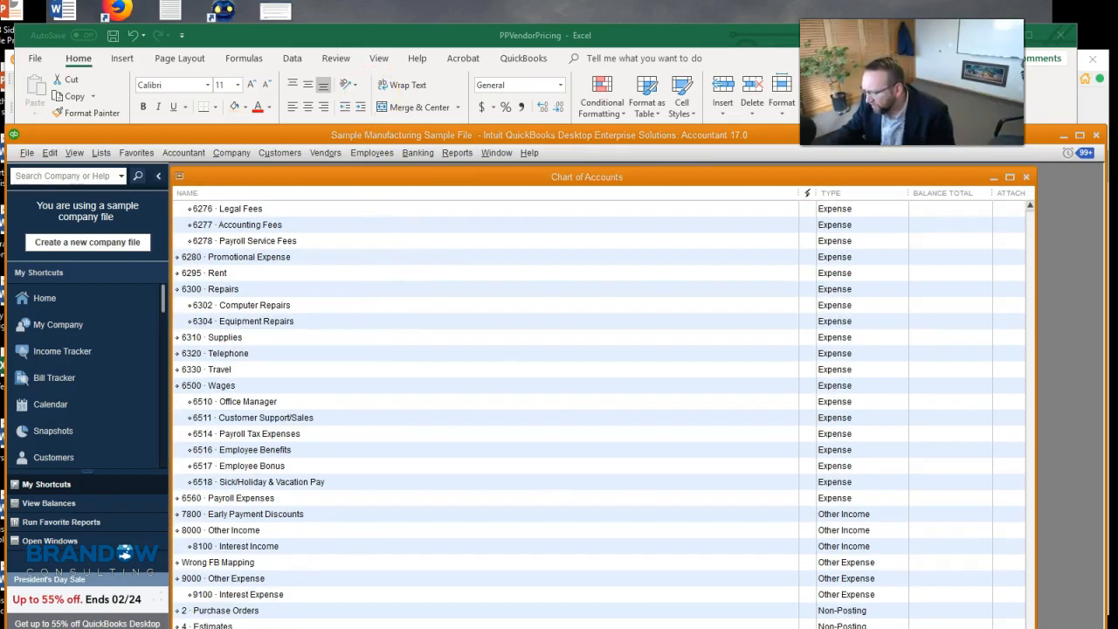
# Step: Switch to Fishbowl and check the service account's mapping in the Default Account Mapping report
pyautogui.hotkey('alt', 'Tab')
pyautogui.click(359, 138)
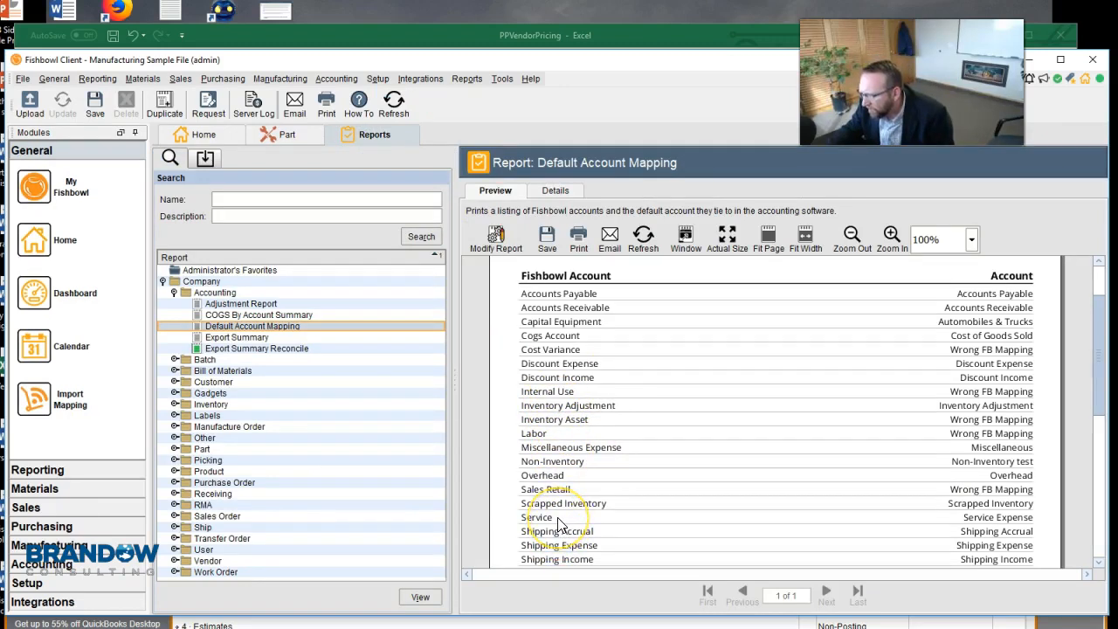
pyautogui.scroll(-1, 559, 524)
pyautogui.scroll(1, 562, 524)
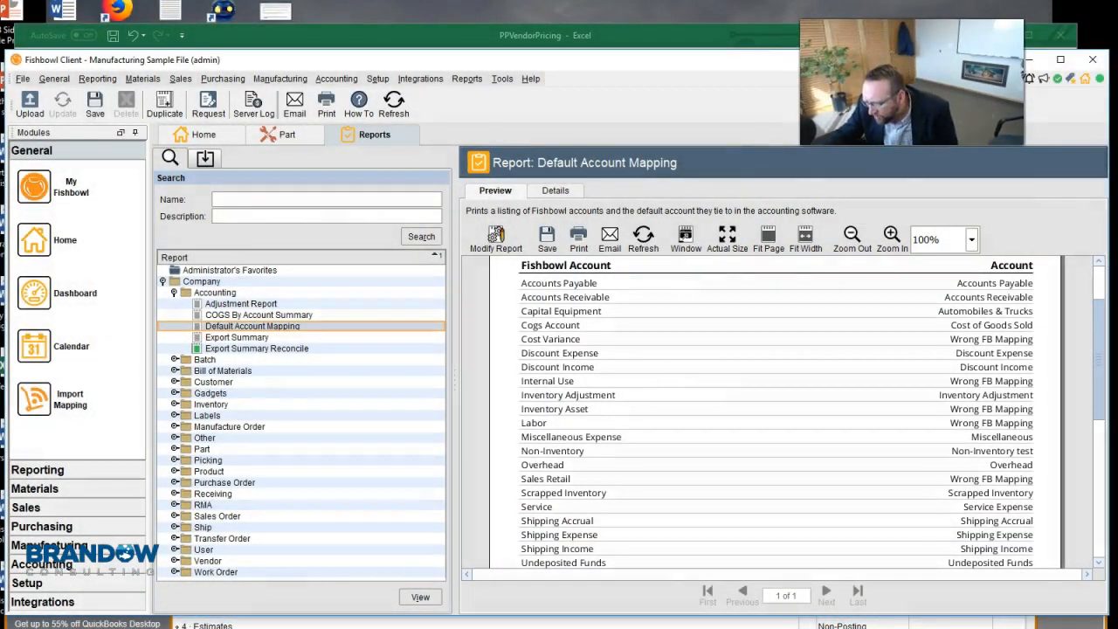
# Step: Return to the Excel workbook and select the standard costs of Custom Work, Installation Repair and Installation Labor
pyautogui.hotkey('alt', 'Tab')
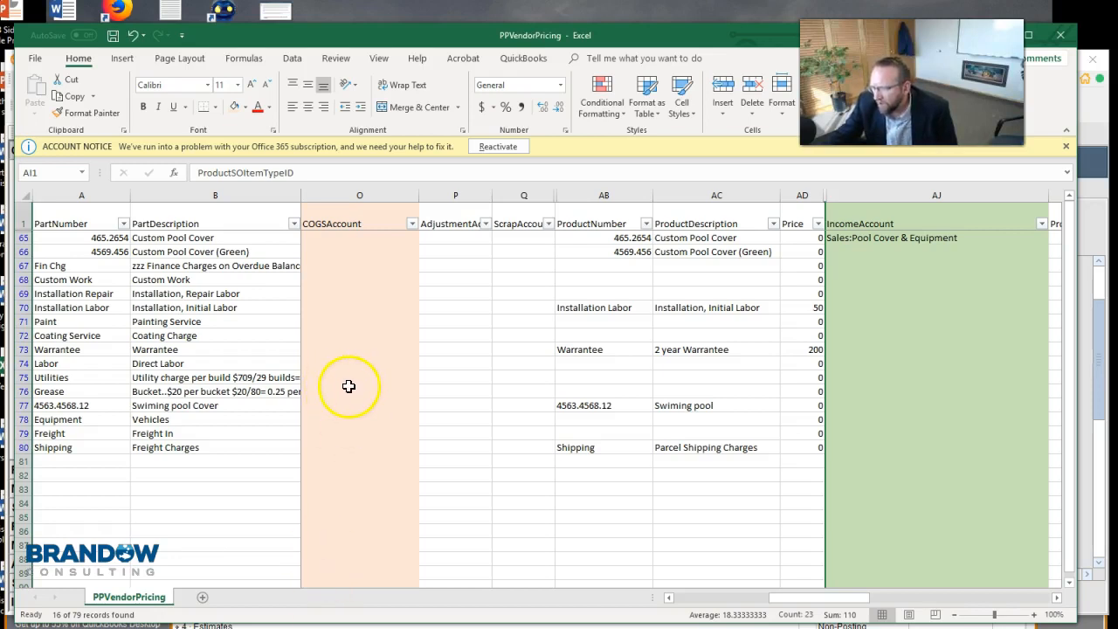
pyautogui.moveTo(786, 603); pyautogui.dragTo(677, 598)
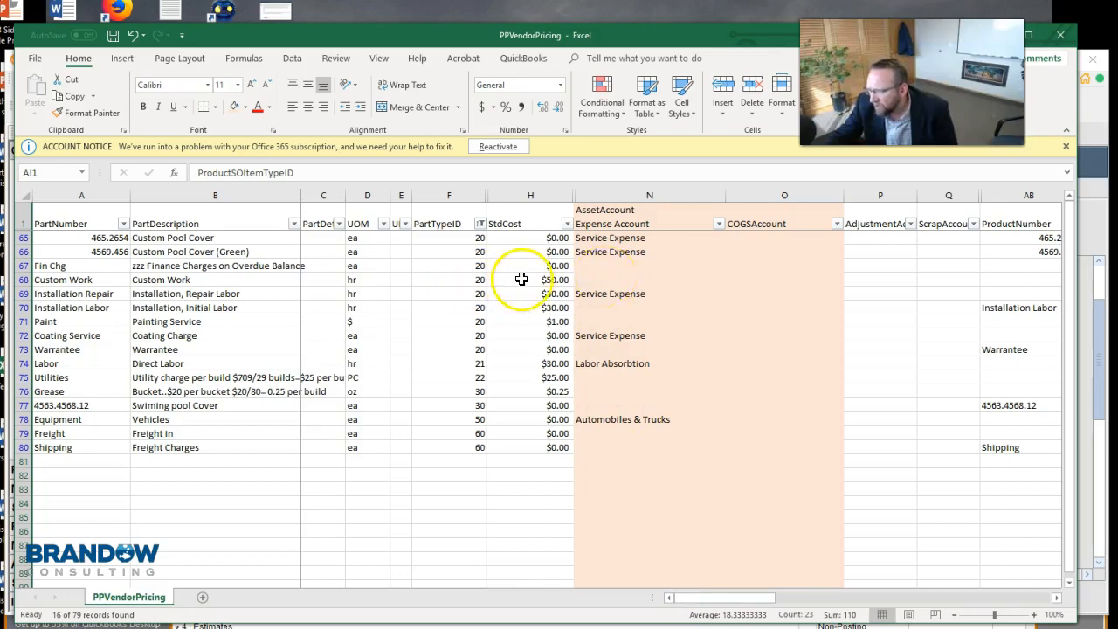
pyautogui.moveTo(530, 281); pyautogui.dragTo(530, 307)
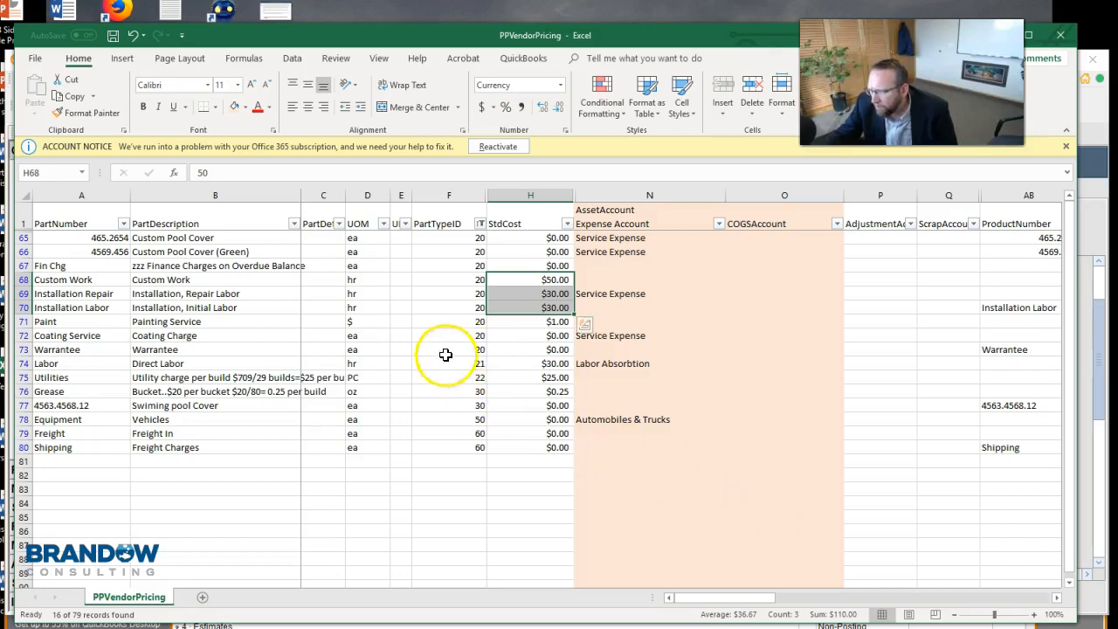
# Step: Check the Paint part's unit of measure against its standard cost
pyautogui.click(358, 323)
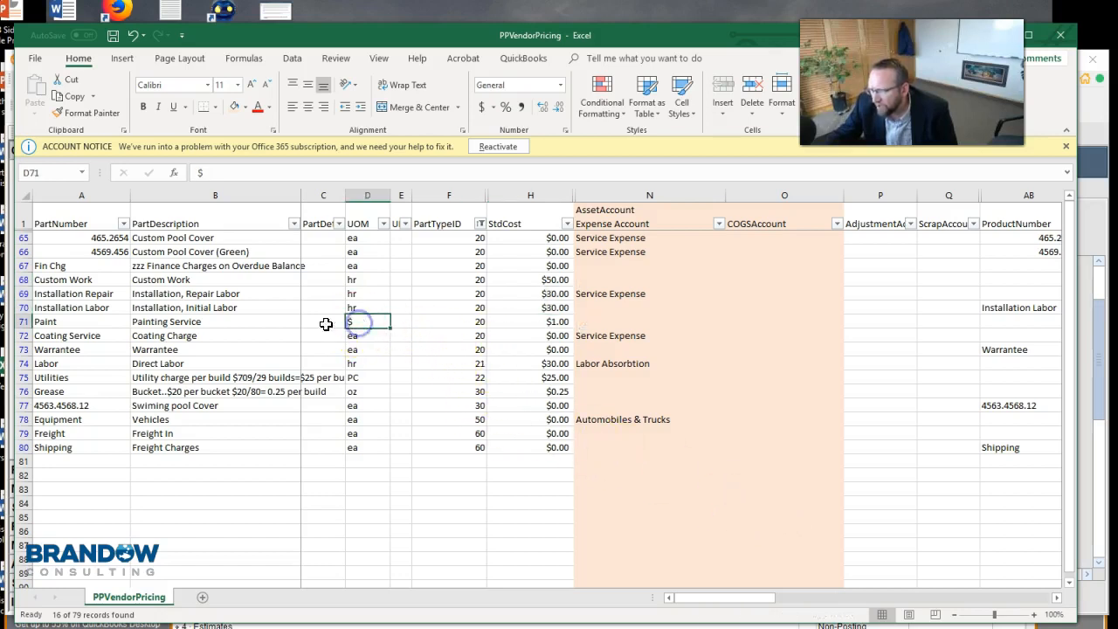
pyautogui.click(18, 322)
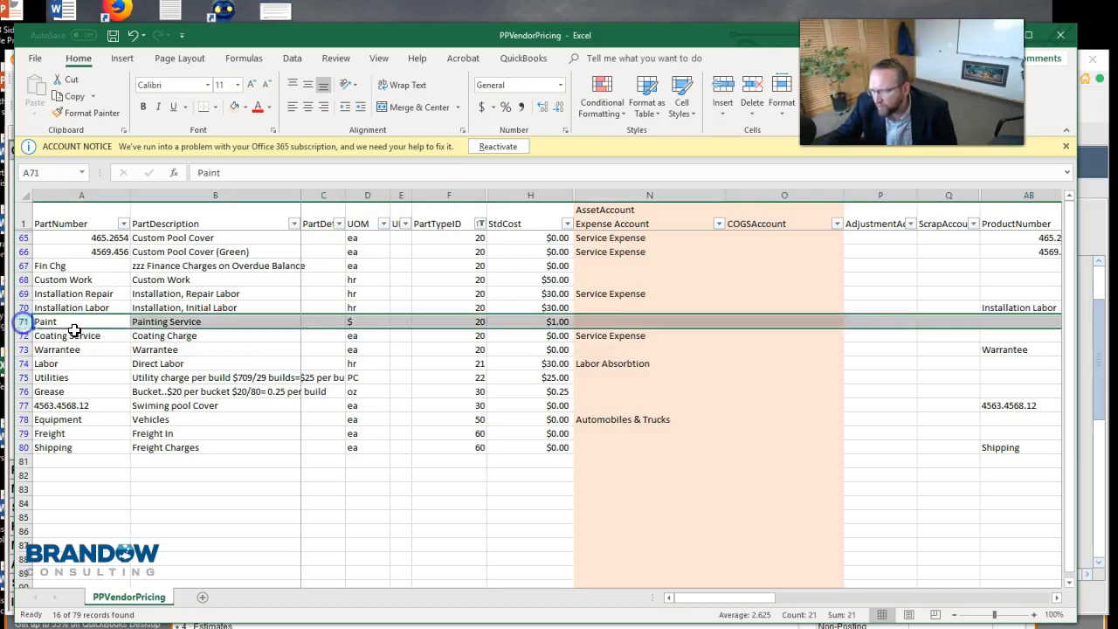
pyautogui.click(357, 322)
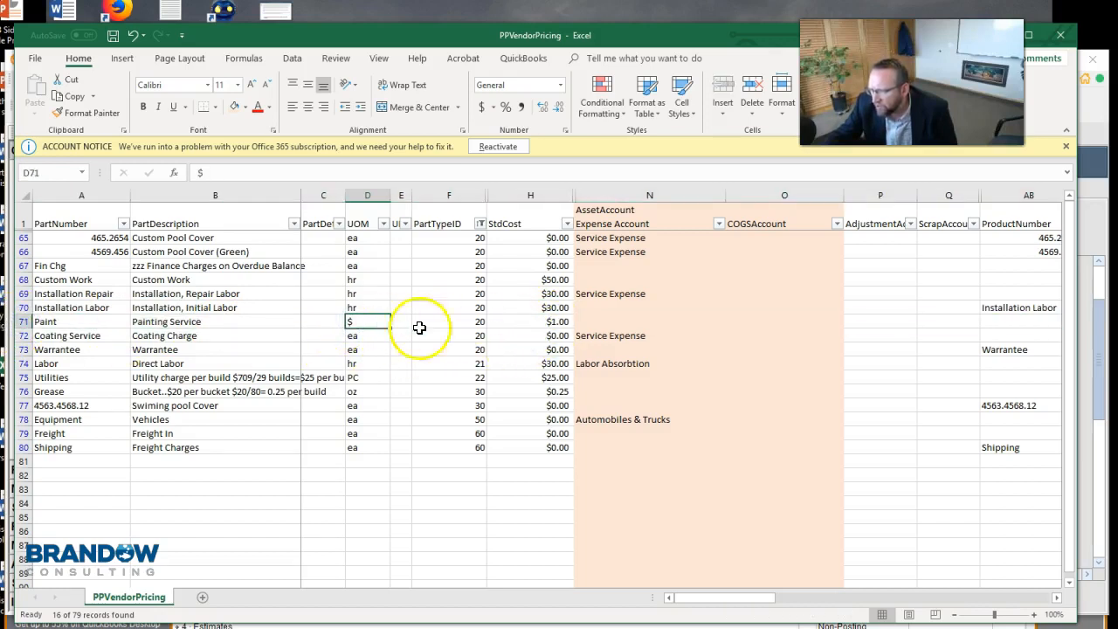
pyautogui.click(543, 321)
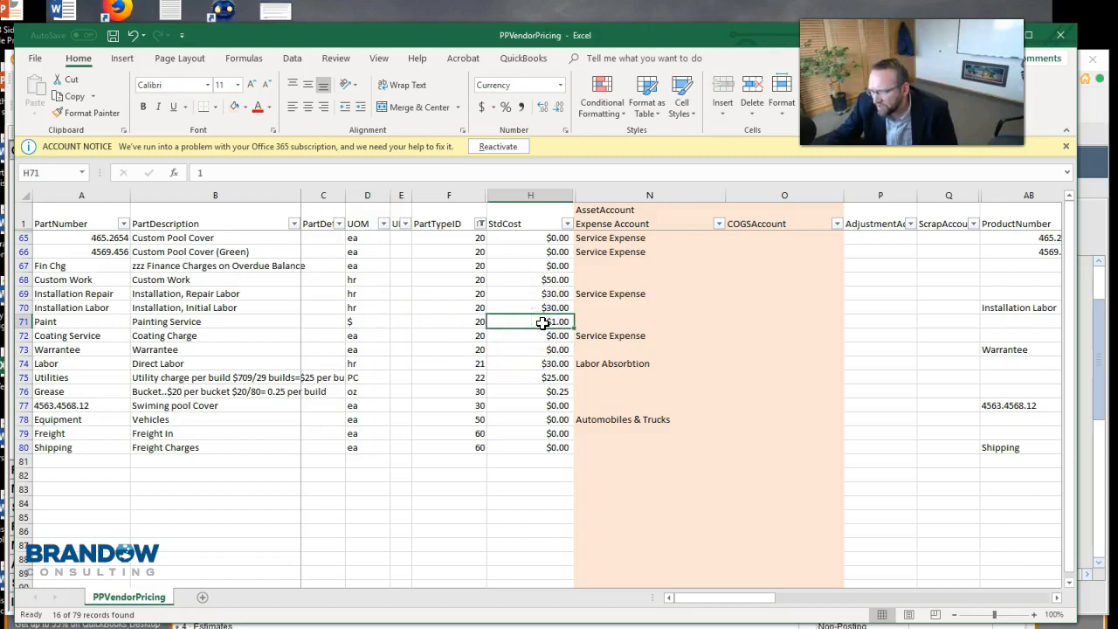
# Step: Review the Coating Service part's unit of measure, description and standard cost
pyautogui.click(361, 337)
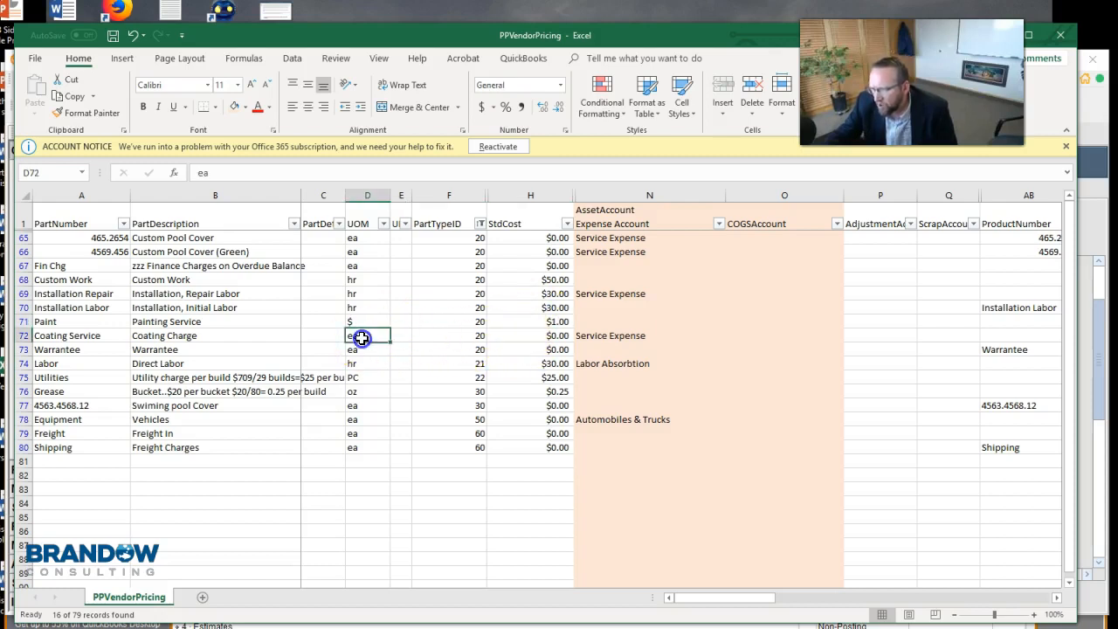
pyautogui.click(215, 335)
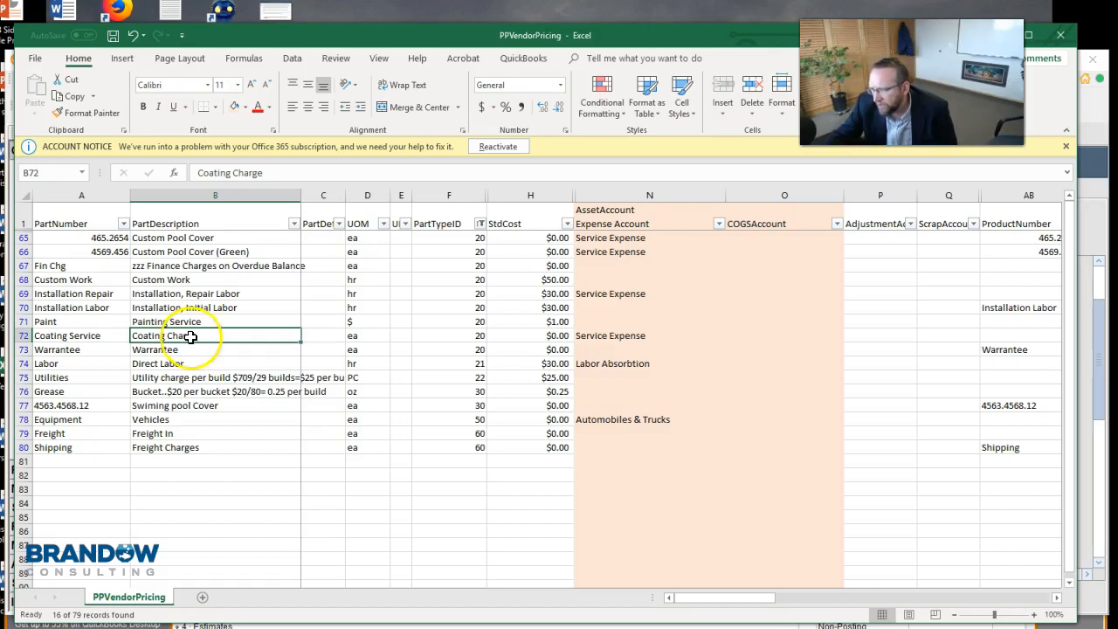
pyautogui.click(536, 336)
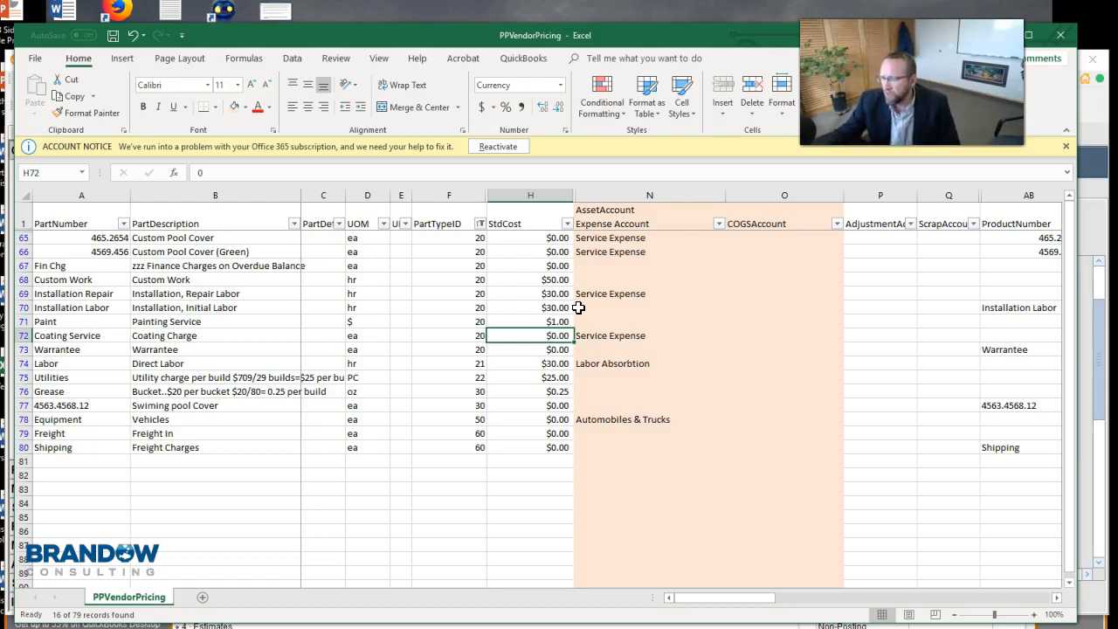
# Step: Review the standard costs of the warranty, labor, utilities, grease, equipment, freight and shipping parts
pyautogui.click(552, 349)
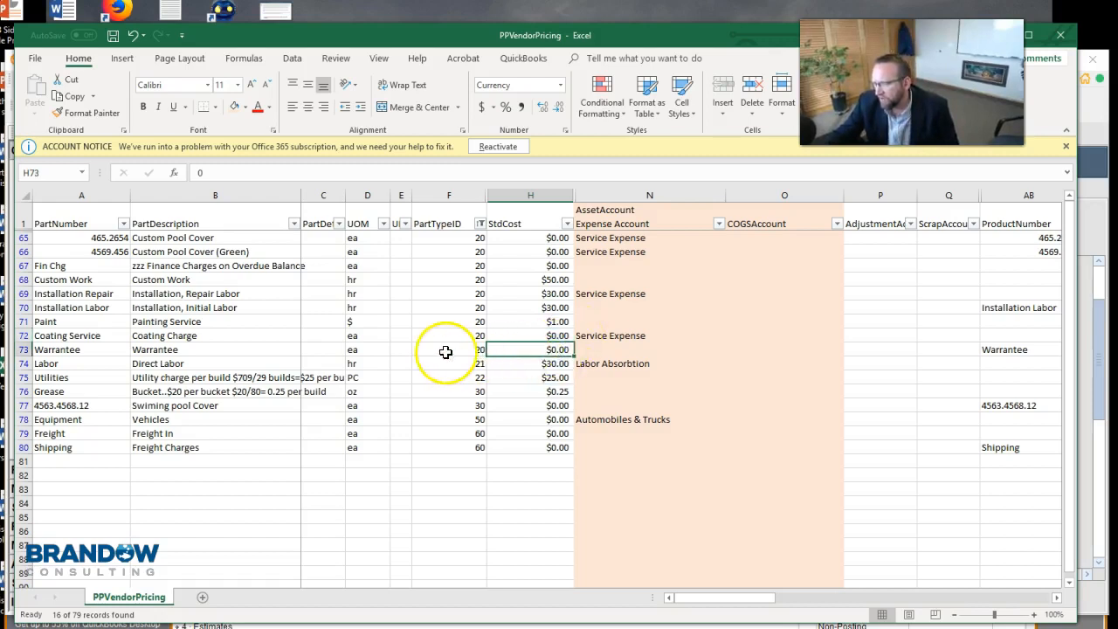
pyautogui.click(543, 365)
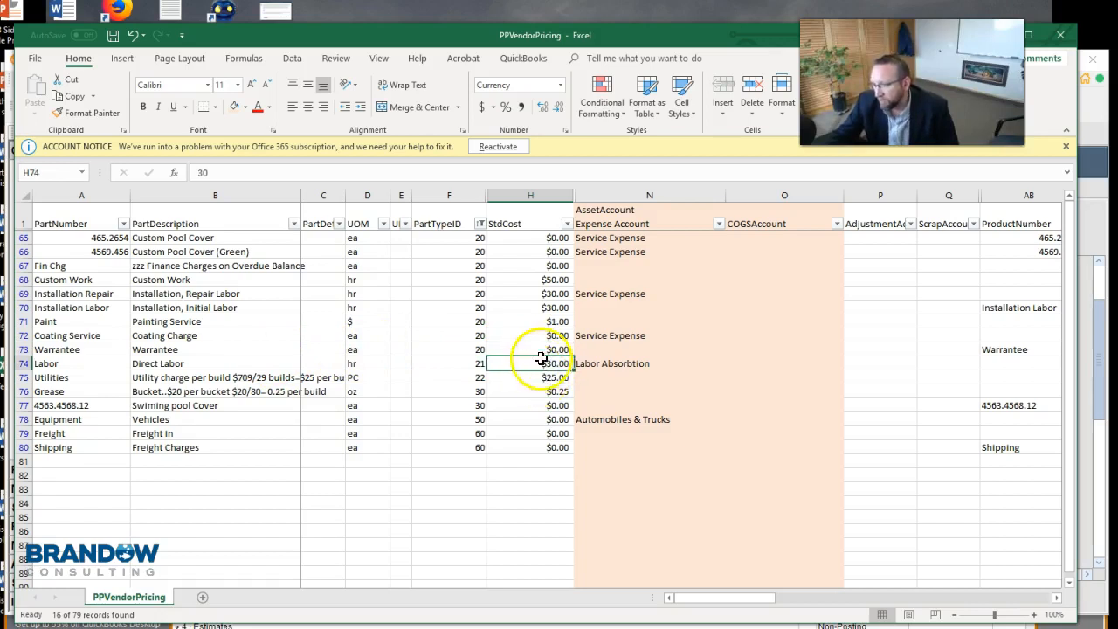
pyautogui.click(538, 379)
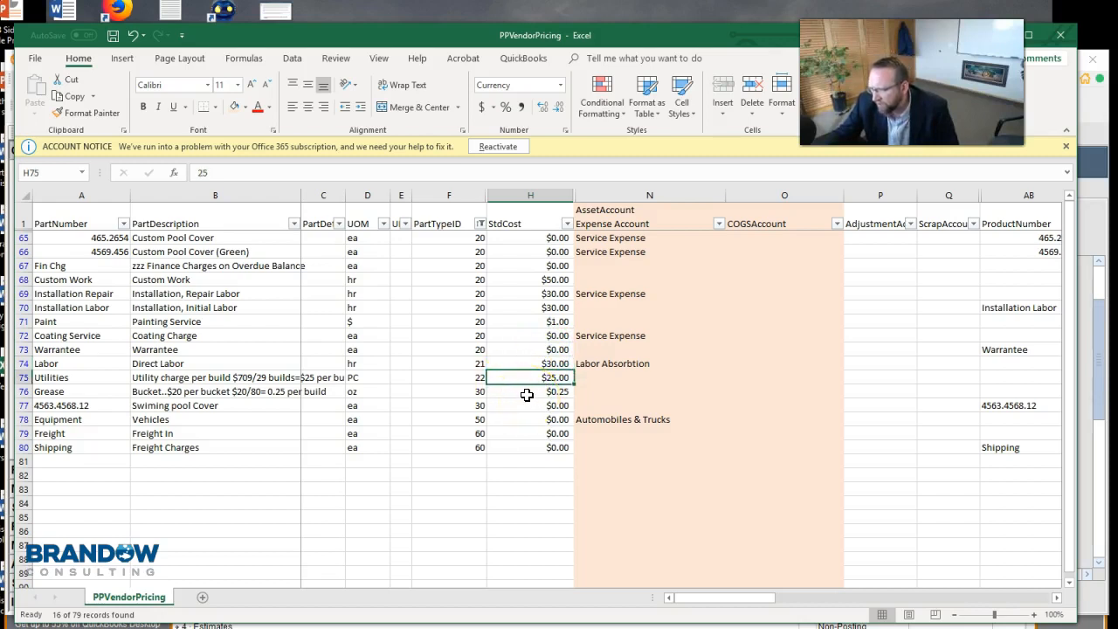
pyautogui.click(527, 393)
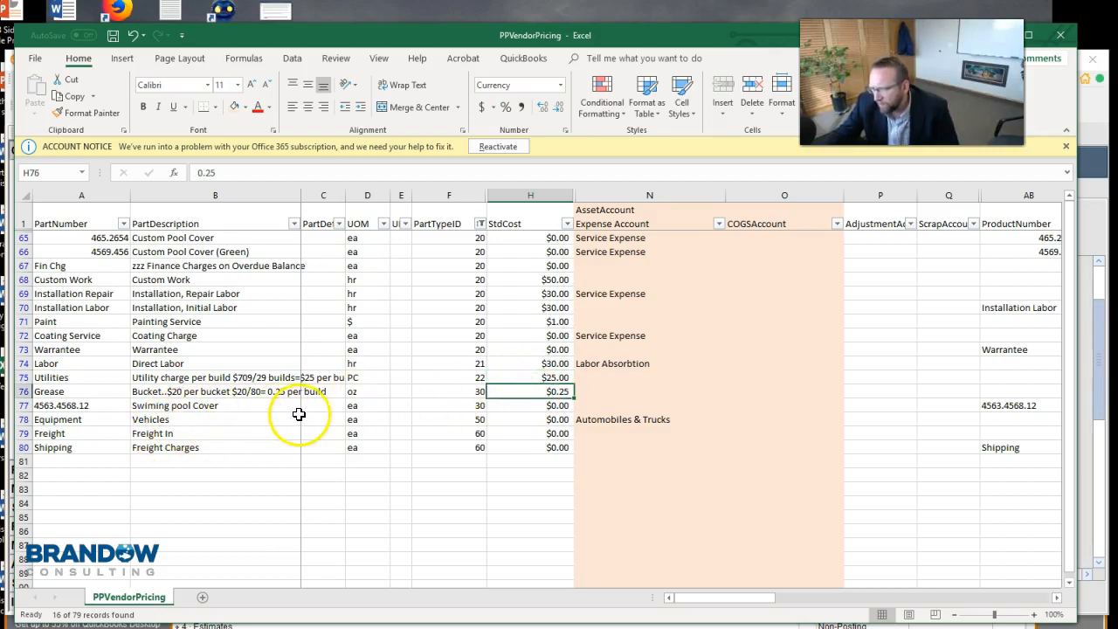
pyautogui.click(529, 421)
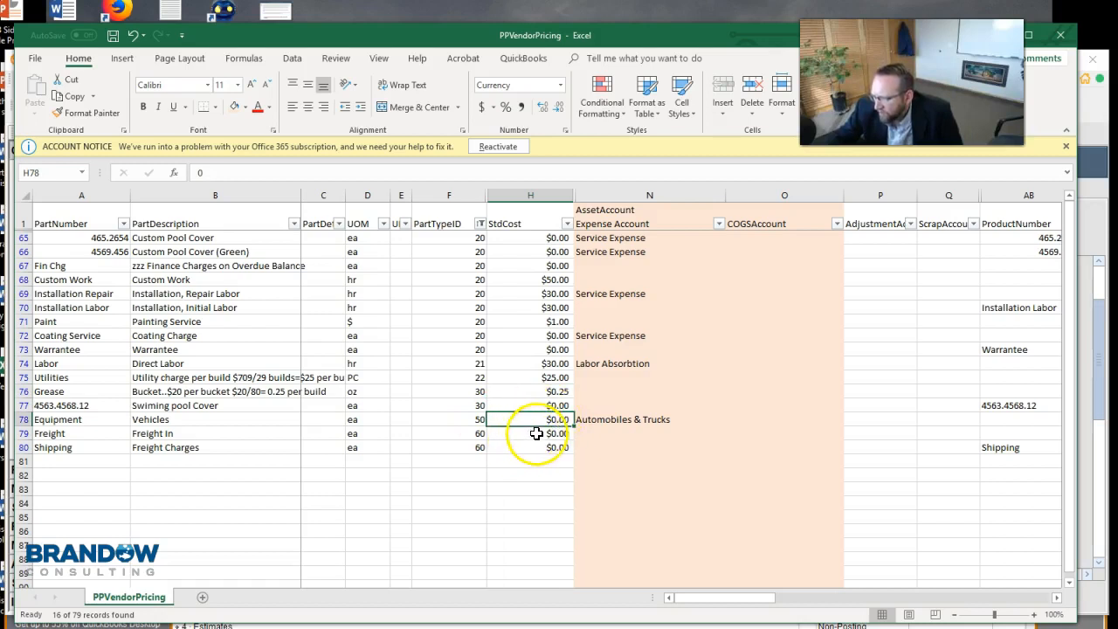
pyautogui.click(537, 433)
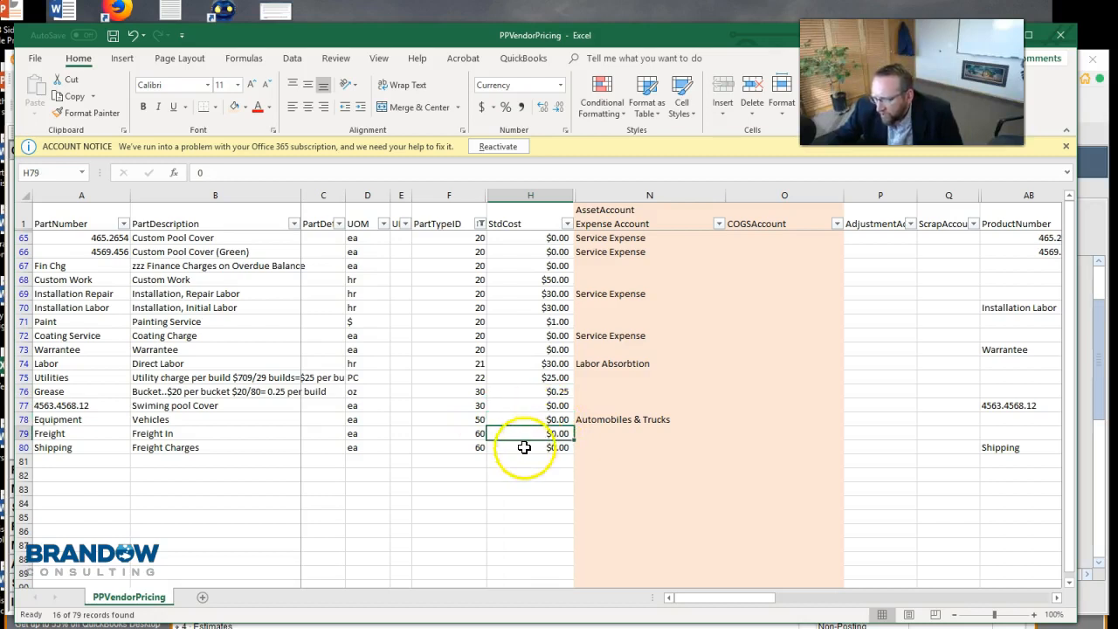
pyautogui.click(525, 450)
pyautogui.click(526, 435)
pyautogui.moveTo(526, 435); pyautogui.dragTo(524, 445)
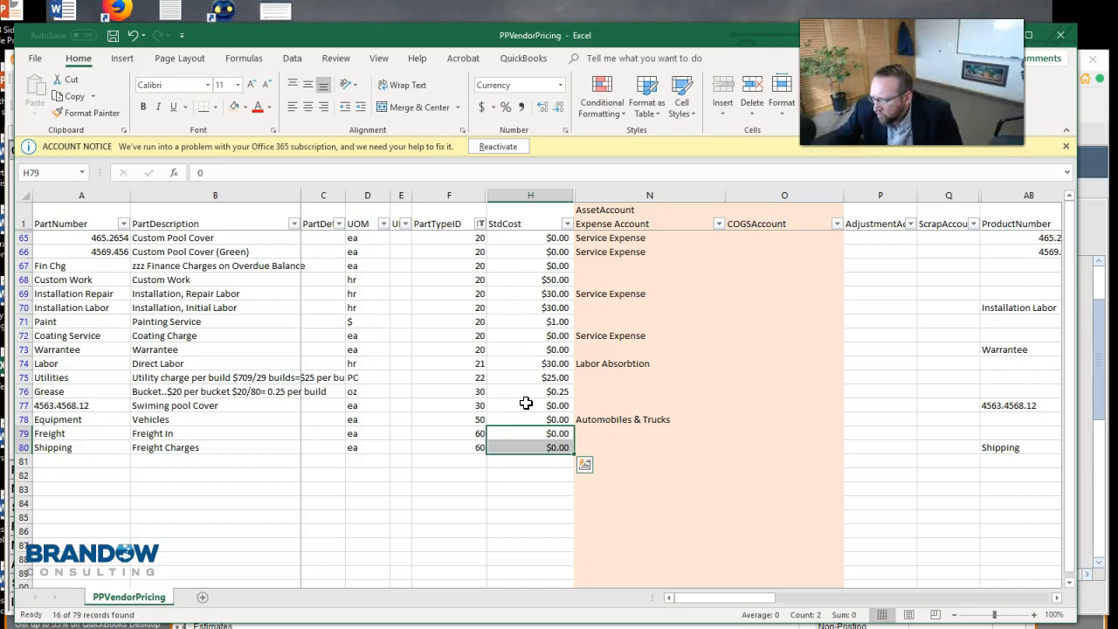
# Step: Compare the standard costs of the swimming pool cover and the two custom pool cover parts
pyautogui.click(526, 403)
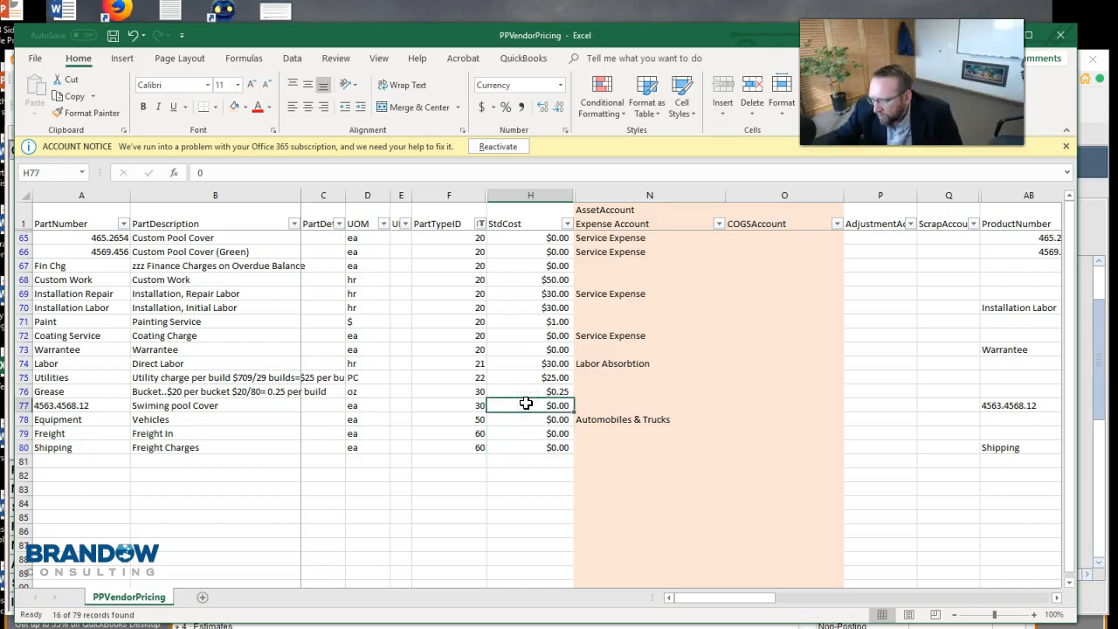
pyautogui.click(517, 404)
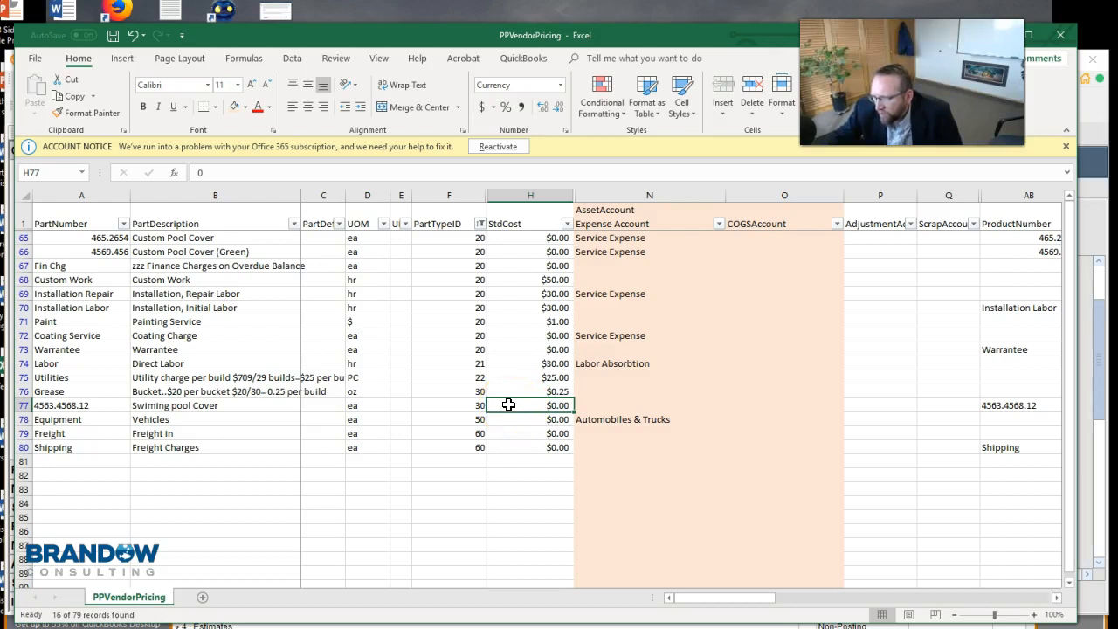
pyautogui.moveTo(512, 236); pyautogui.dragTo(514, 251)
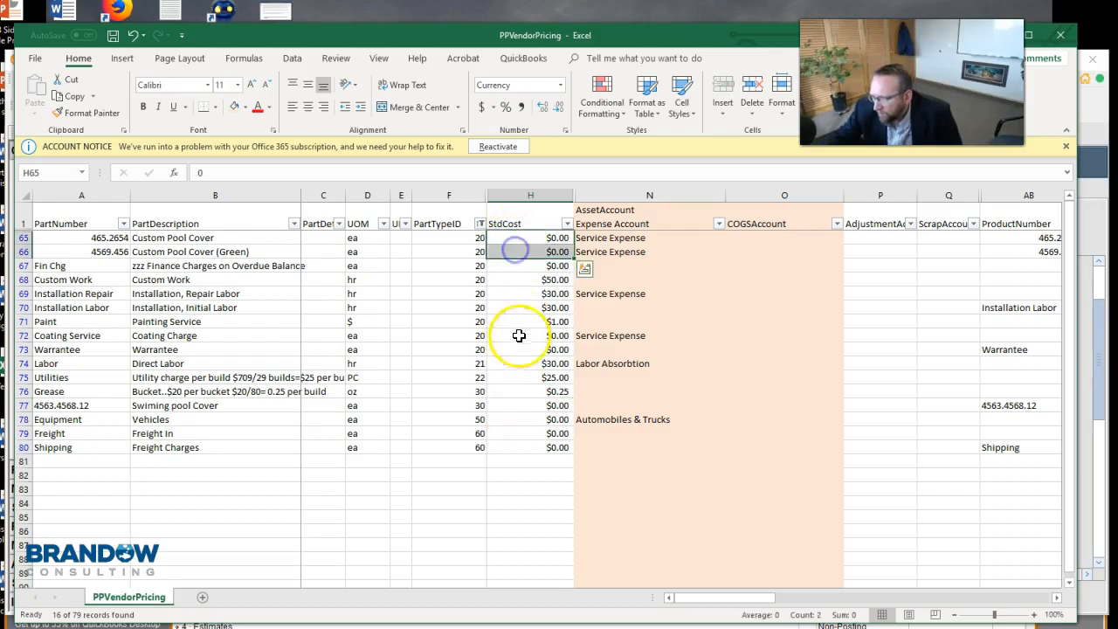
pyautogui.click(512, 405)
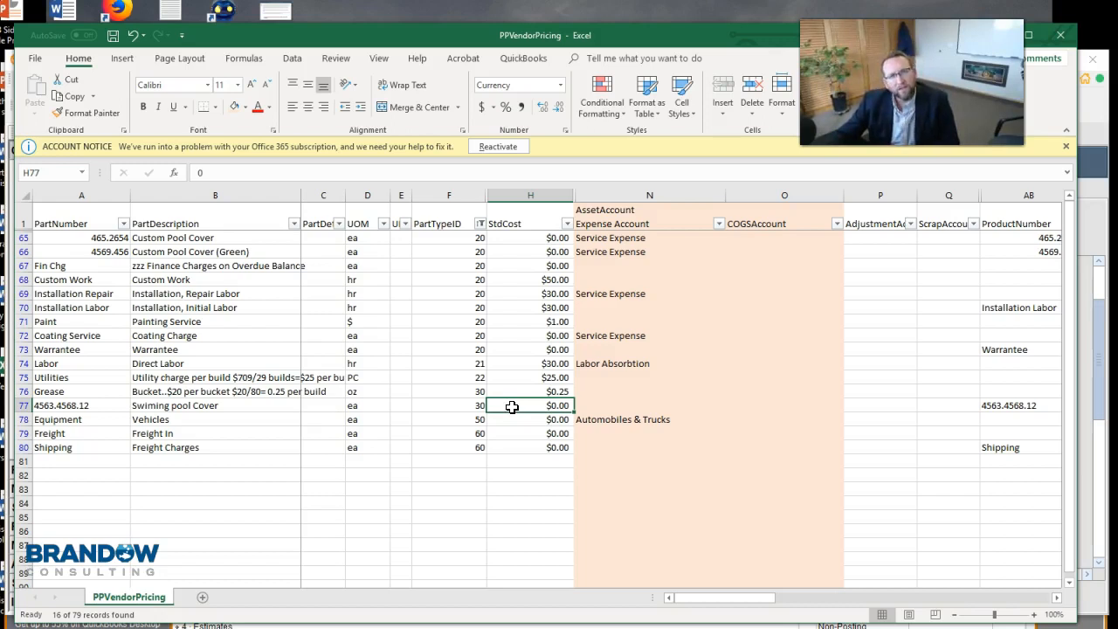
pyautogui.click(512, 406)
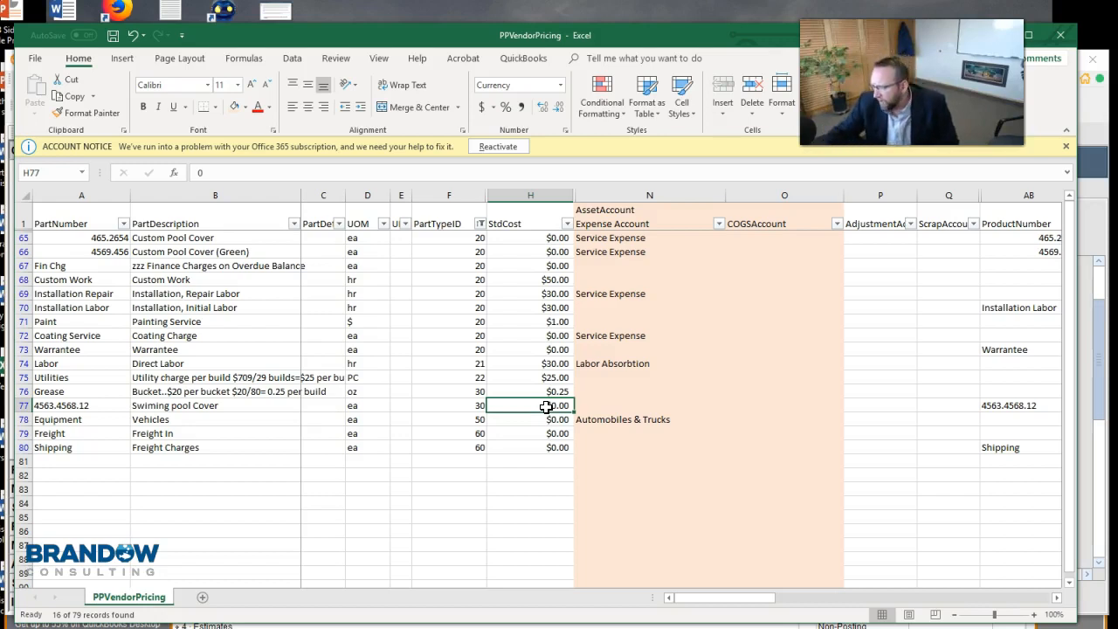
# Step: Examine the COGSAccount column and the product price and IncomeAccount columns for the filtered parts
pyautogui.click(774, 407)
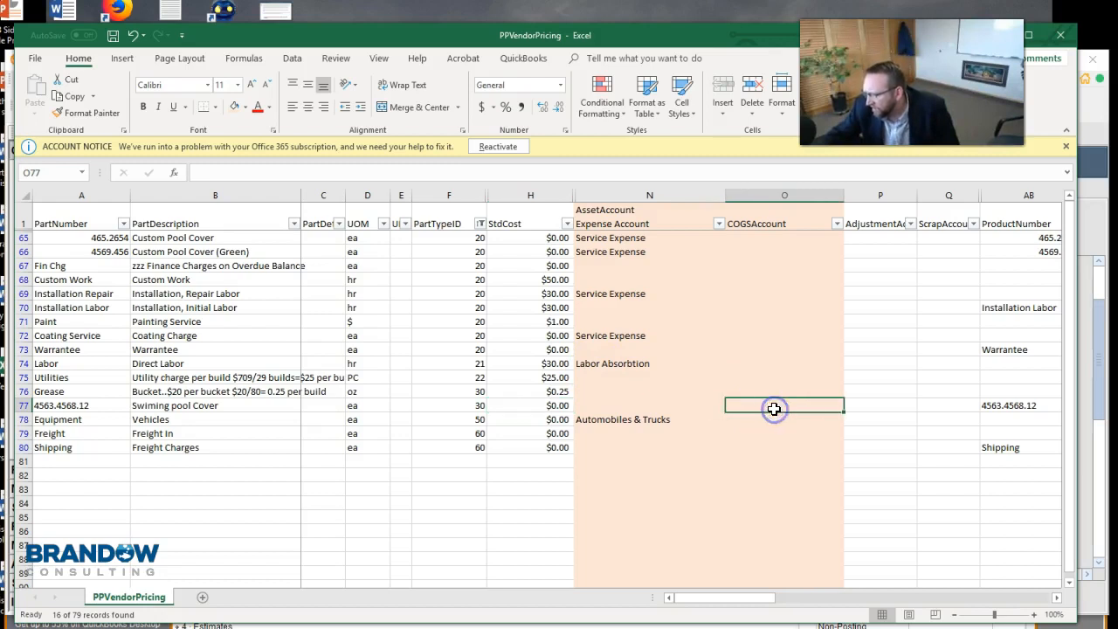
pyautogui.click(774, 374)
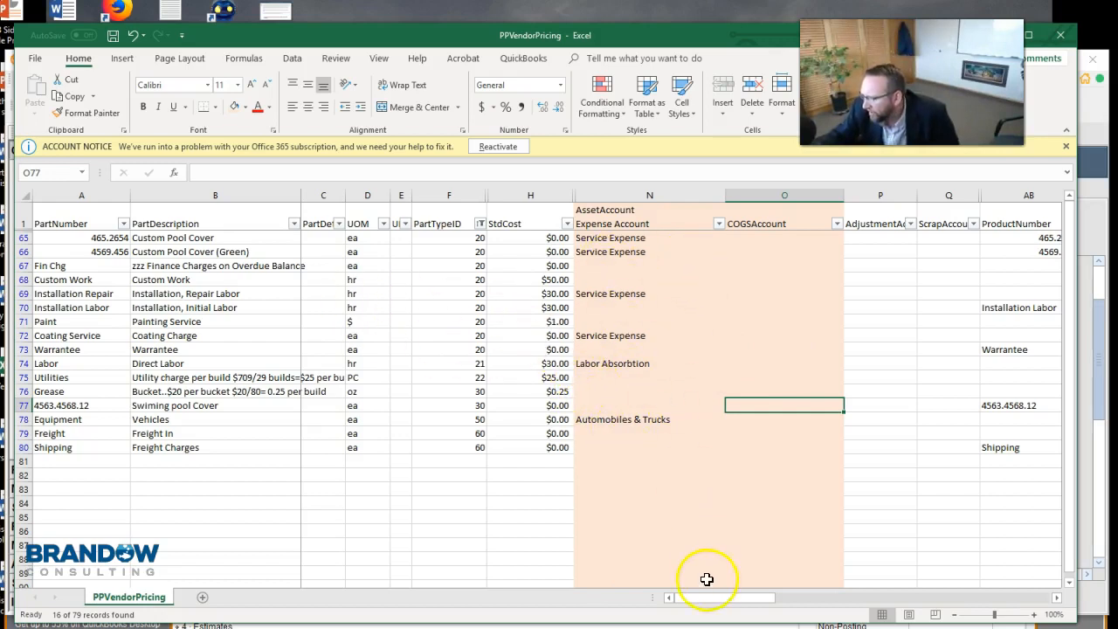
pyautogui.moveTo(708, 600); pyautogui.dragTo(813, 594)
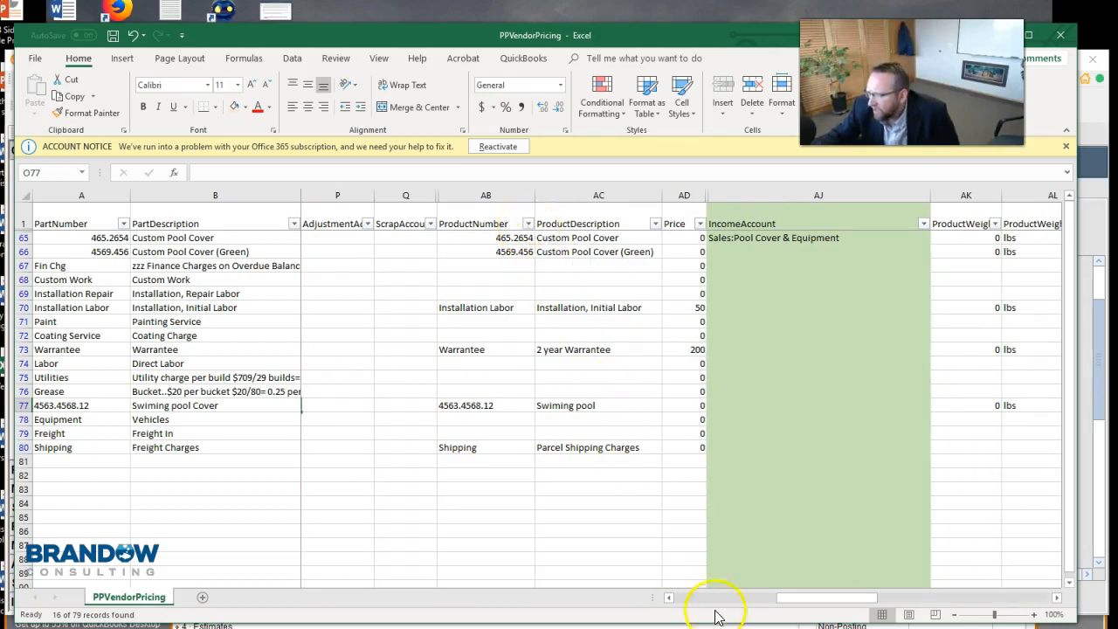
pyautogui.moveTo(817, 598); pyautogui.dragTo(654, 607)
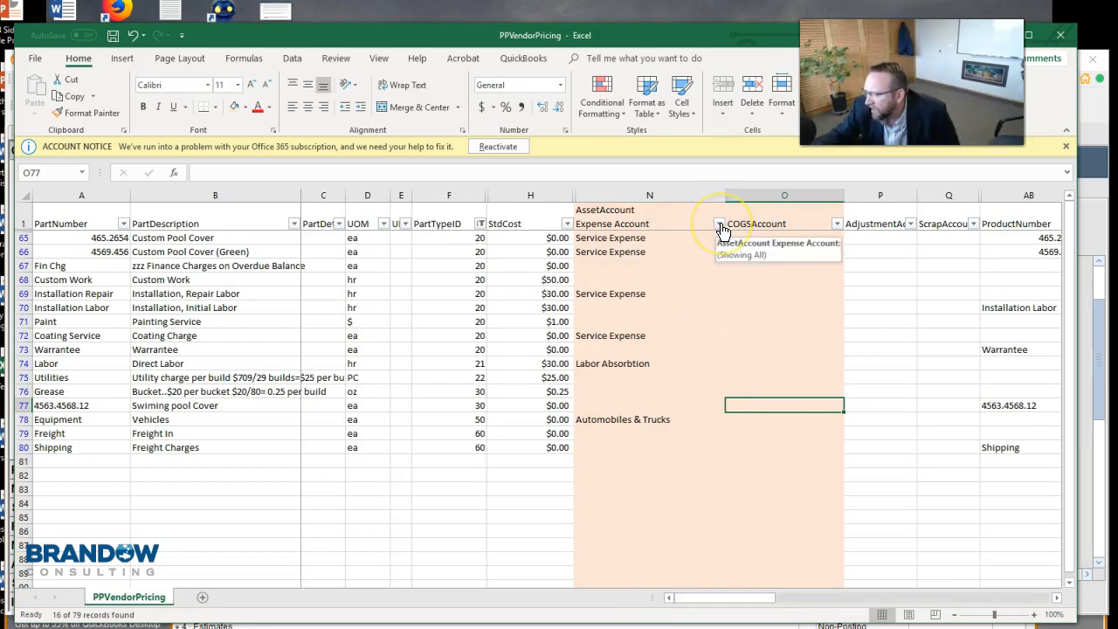
# Step: Select all values in the PartTypeID filter so that every part type is listed
pyautogui.click(720, 224)
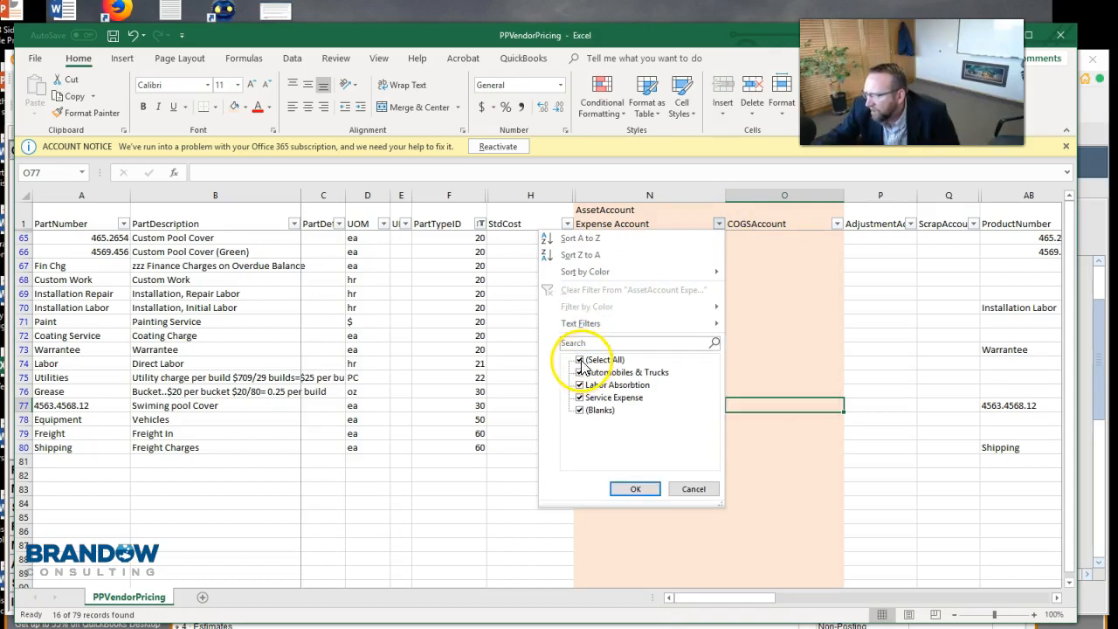
pyautogui.click(481, 225)
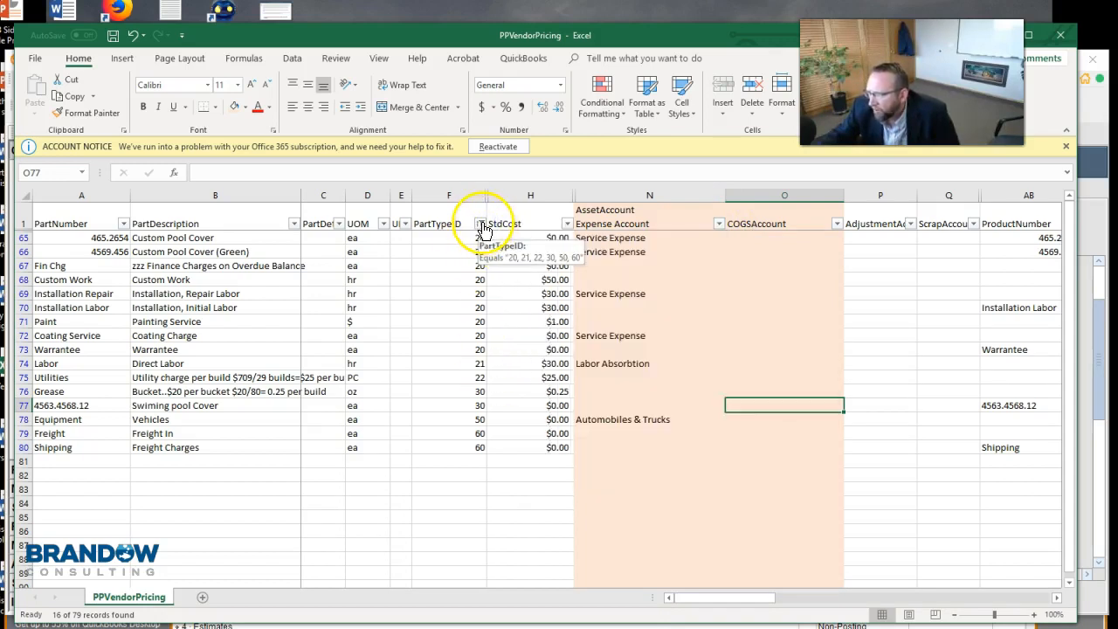
pyautogui.click(482, 225)
pyautogui.click(346, 362)
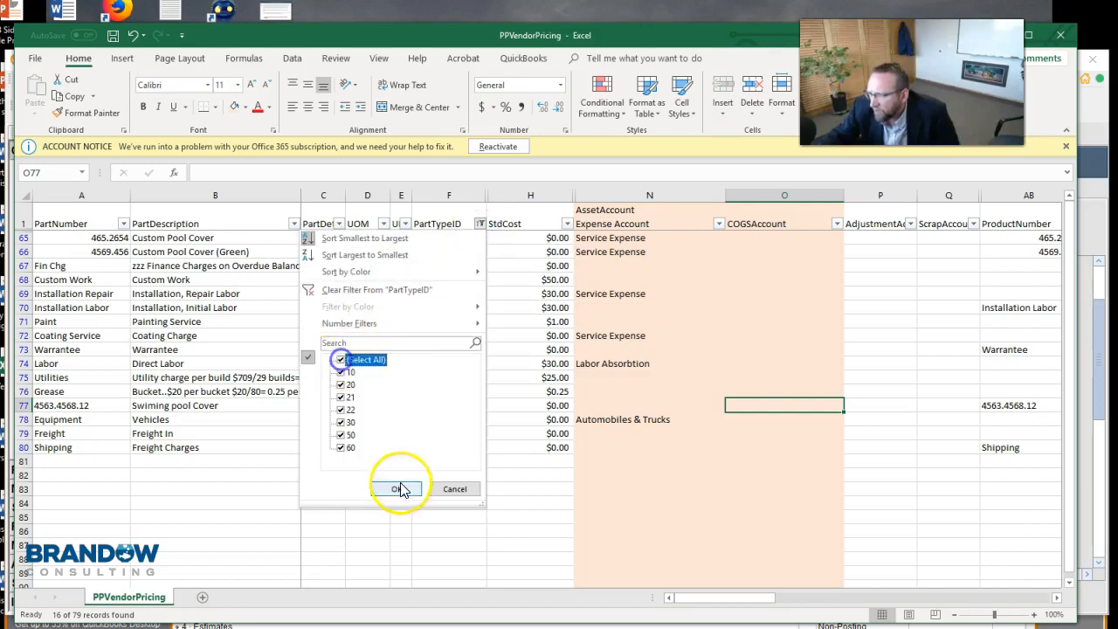
pyautogui.click(397, 488)
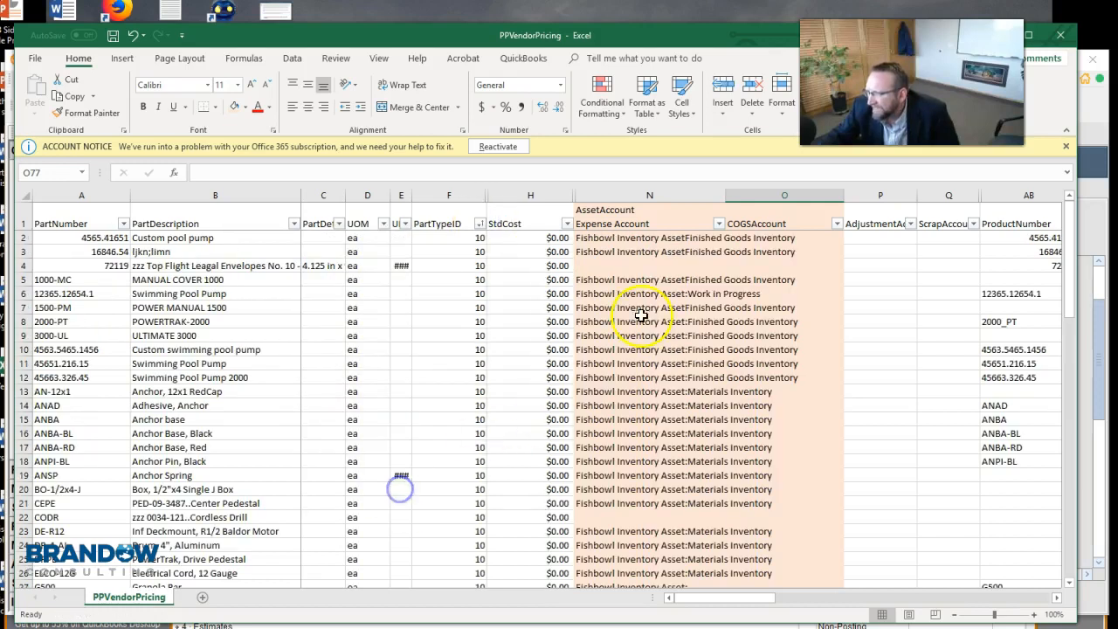
# Step: Review the asset and expense accounts assigned to parts through the whole list, including the account filter choices
pyautogui.click(717, 225)
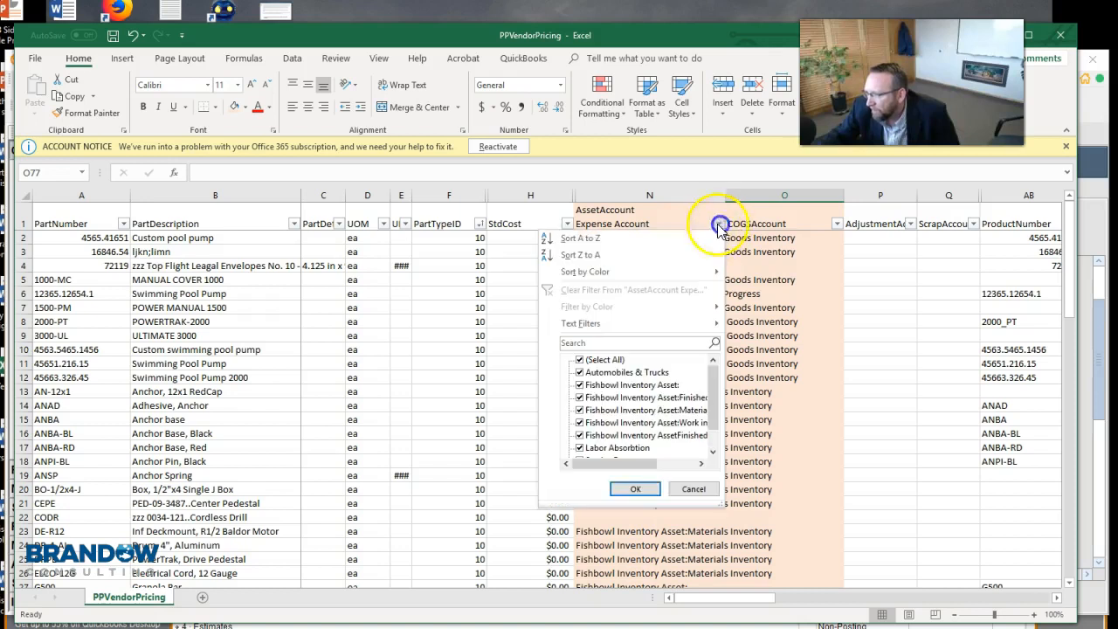
pyautogui.click(747, 298)
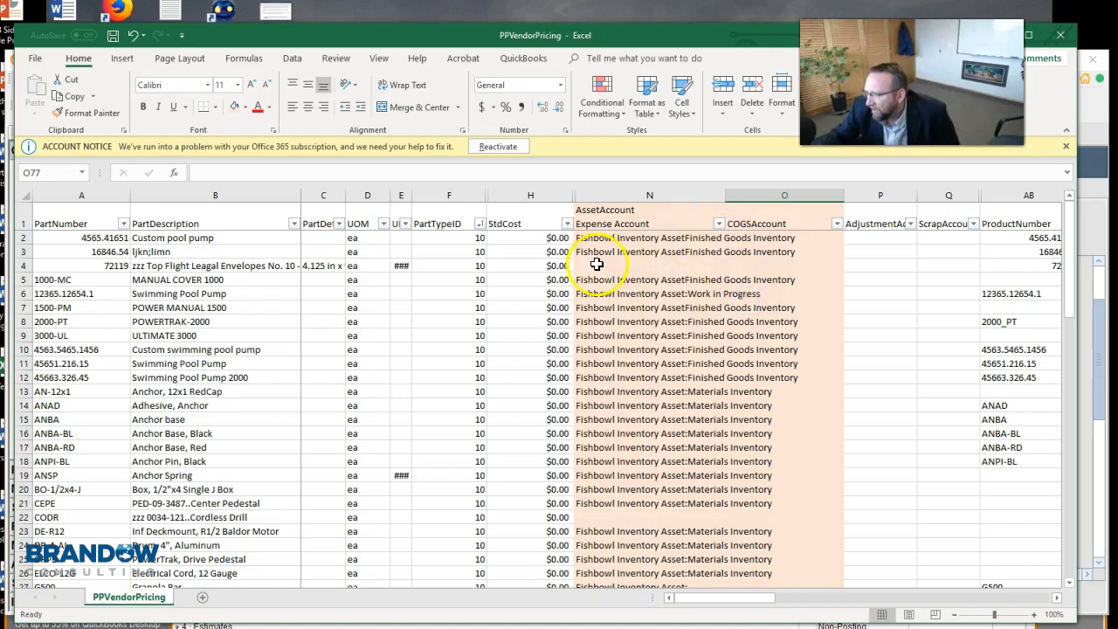
pyautogui.scroll(-16, 611, 323)
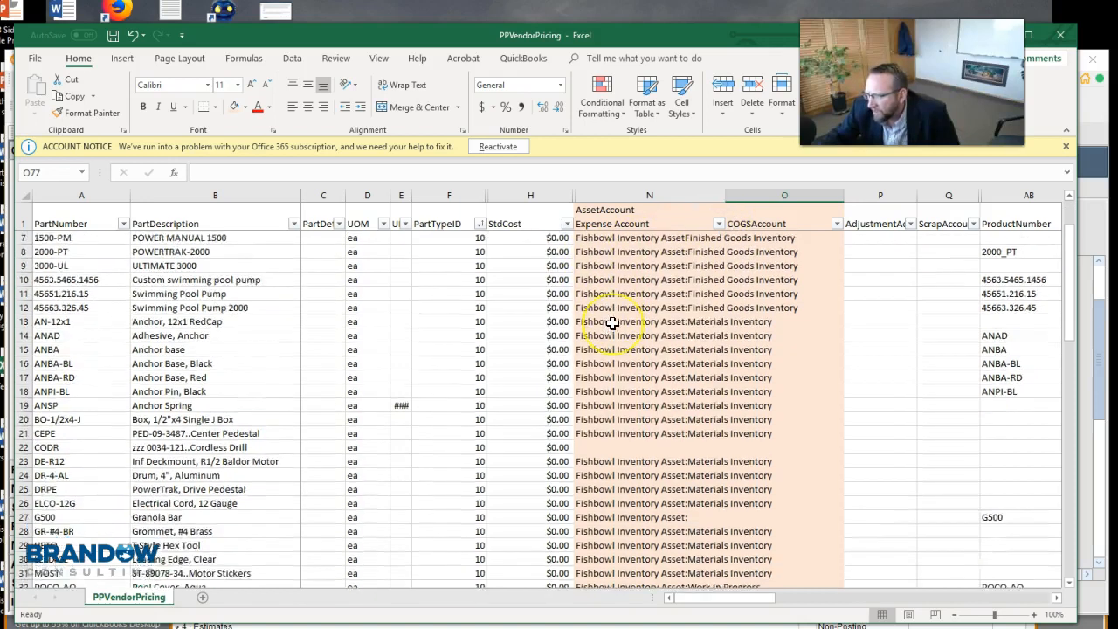
pyautogui.scroll(-2, 610, 324)
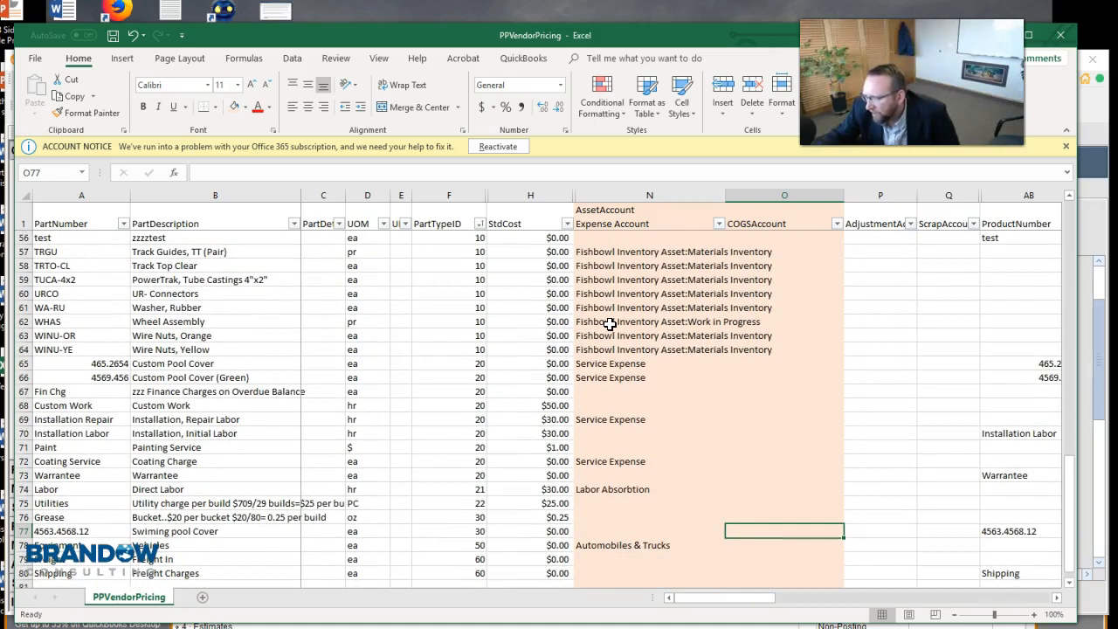
pyautogui.scroll(-1, 610, 324)
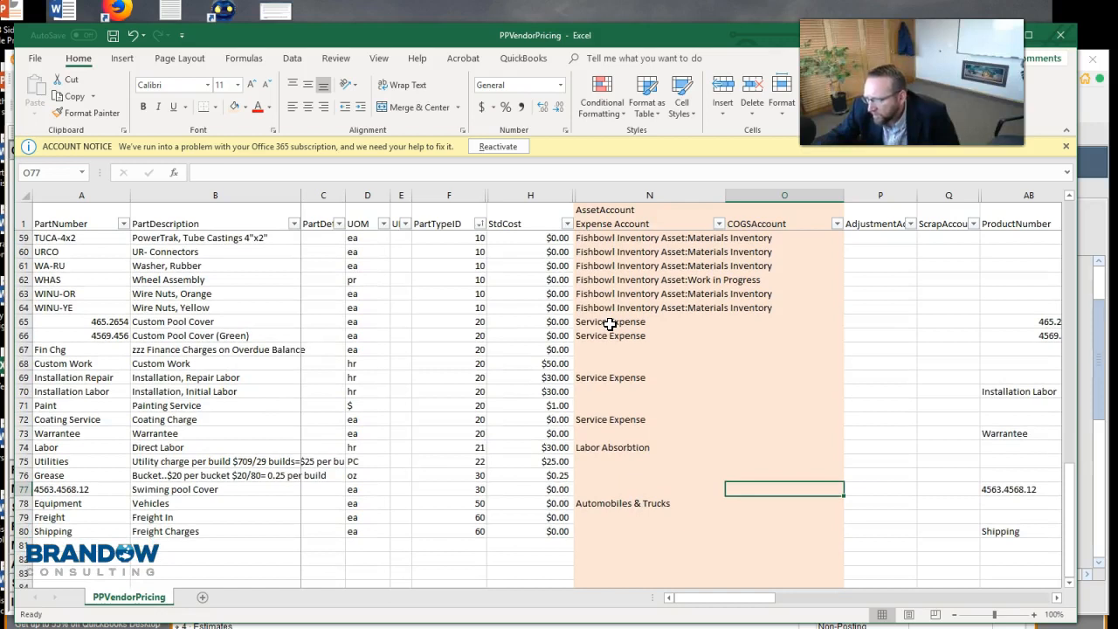
# Step: Highlight the Custom Work row, including its standard cost, and the Direct Labor row to compare them
pyautogui.click(563, 363)
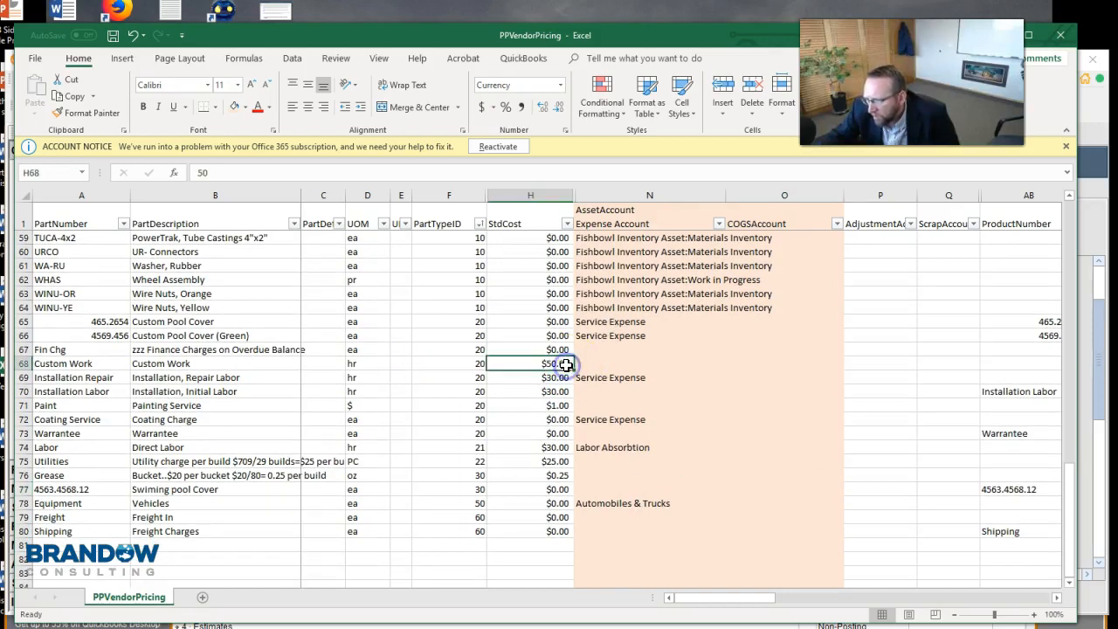
pyautogui.click(24, 363)
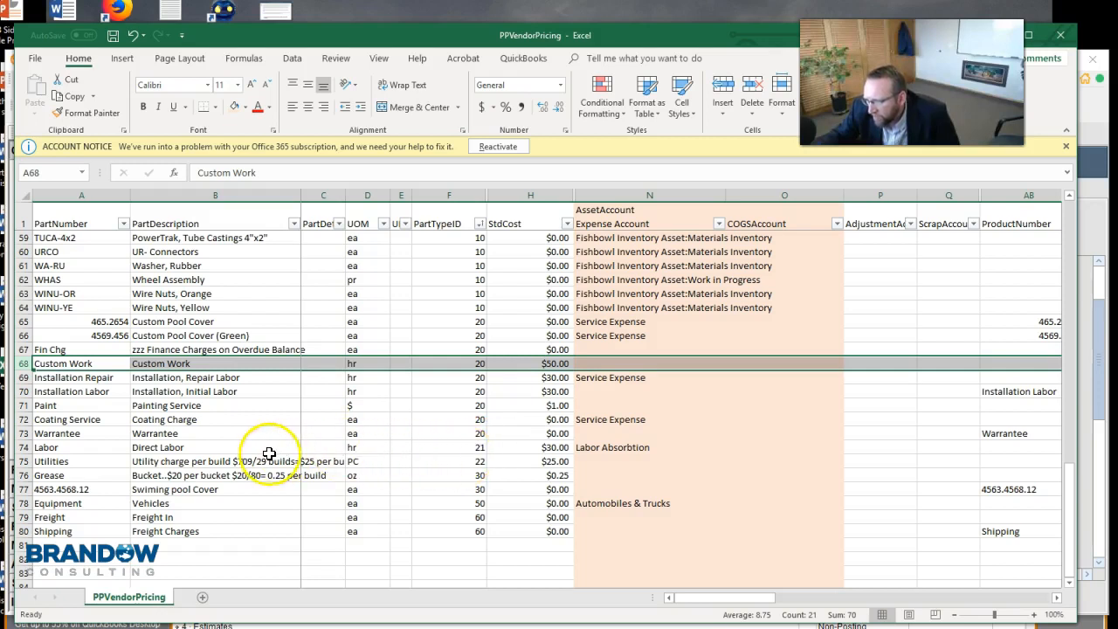
pyautogui.click(23, 447)
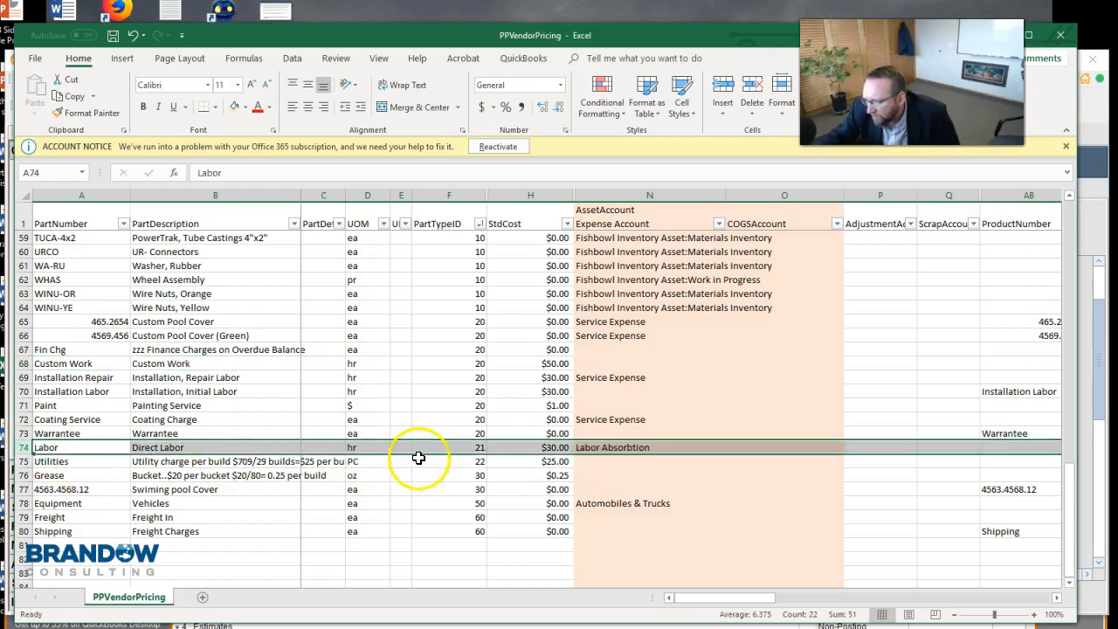
# Step: Examine the PartTypeID filter choices and the product and IncomeAccount columns for the service and labor parts
pyautogui.click(479, 224)
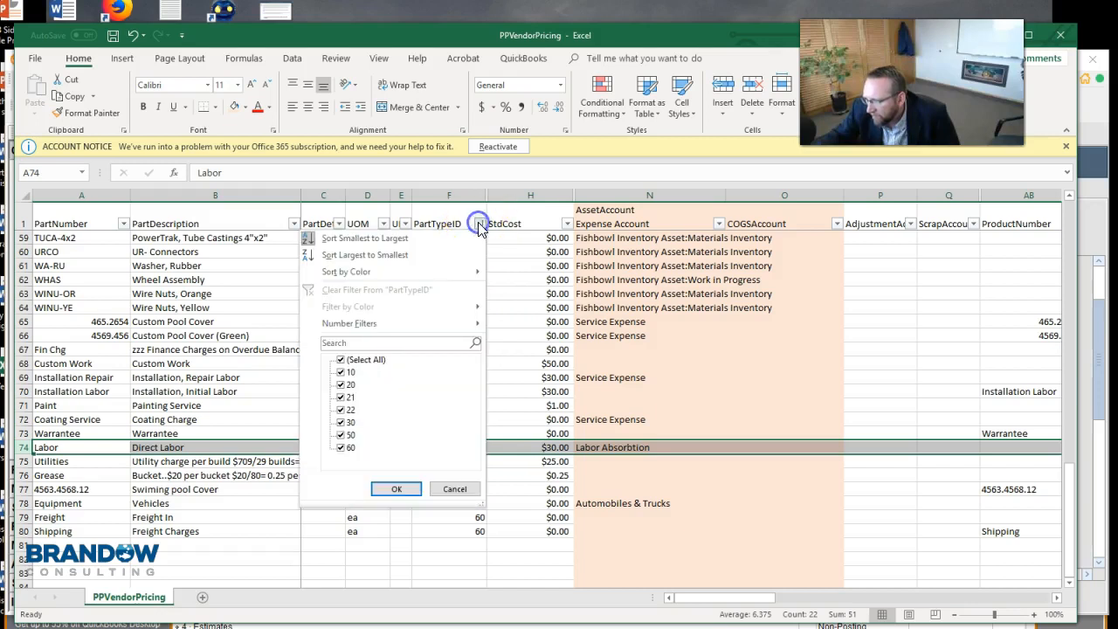
pyautogui.click(471, 237)
pyautogui.moveTo(749, 600); pyautogui.dragTo(636, 599)
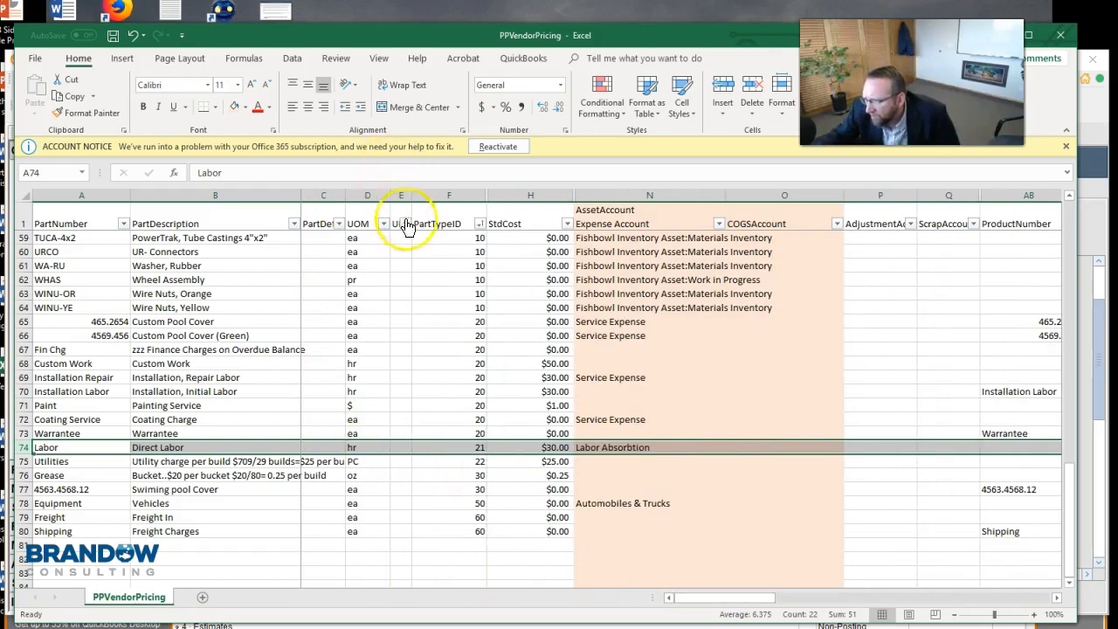
pyautogui.moveTo(701, 601); pyautogui.dragTo(828, 601)
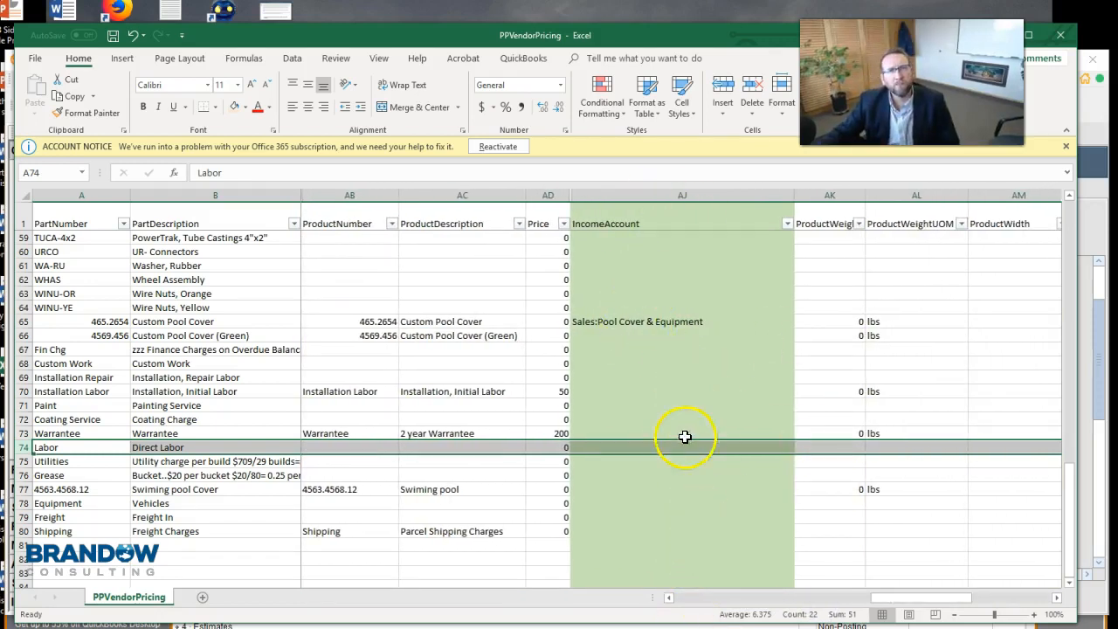
pyautogui.moveTo(884, 601); pyautogui.dragTo(669, 598)
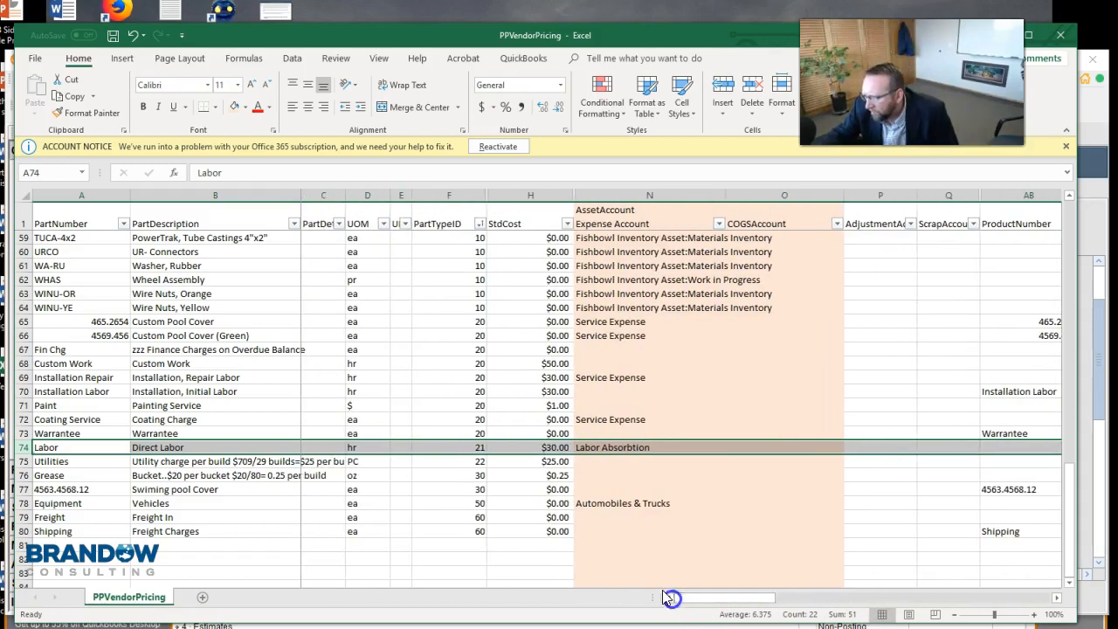
# Step: Filter the PartTypeID column to exclude part types 21, 22 and 50
pyautogui.click(479, 223)
pyautogui.click(341, 398)
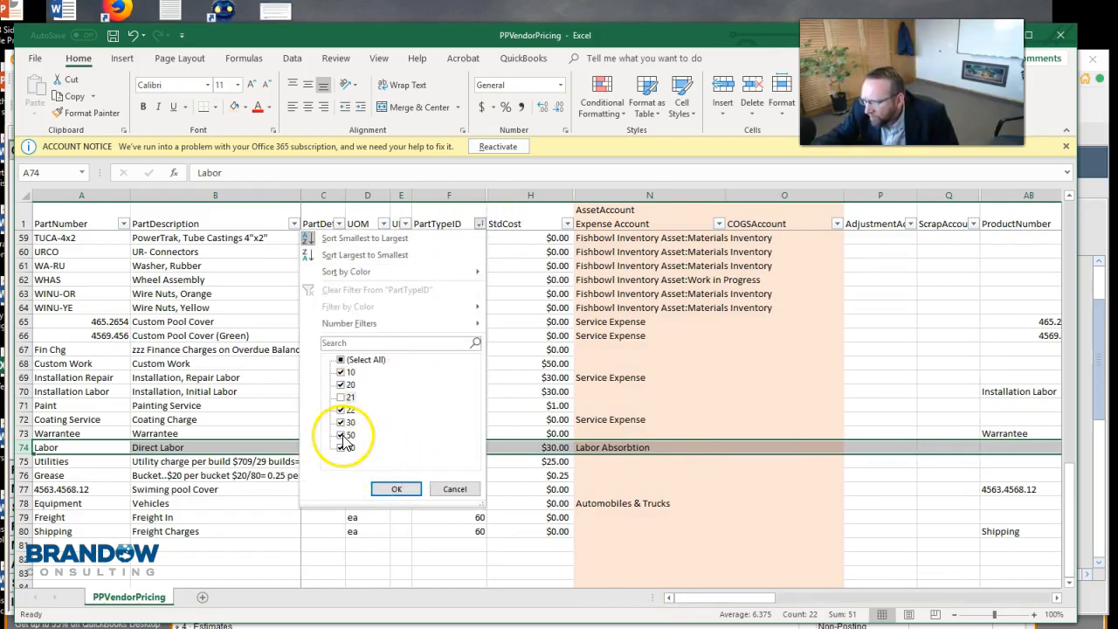
pyautogui.click(342, 435)
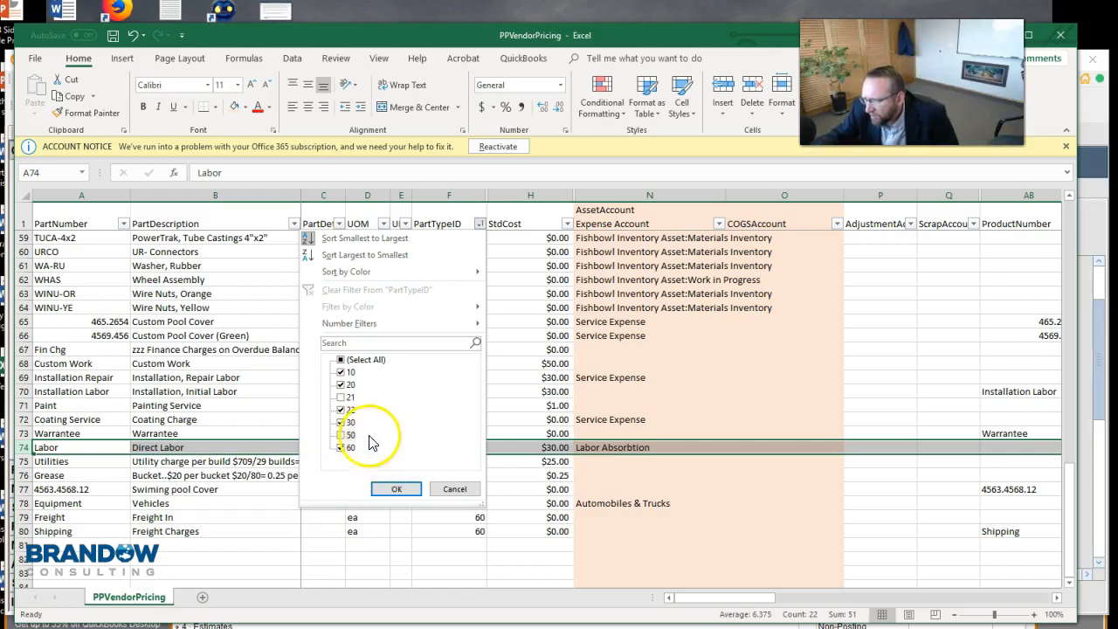
pyautogui.click(340, 372)
pyautogui.click(341, 384)
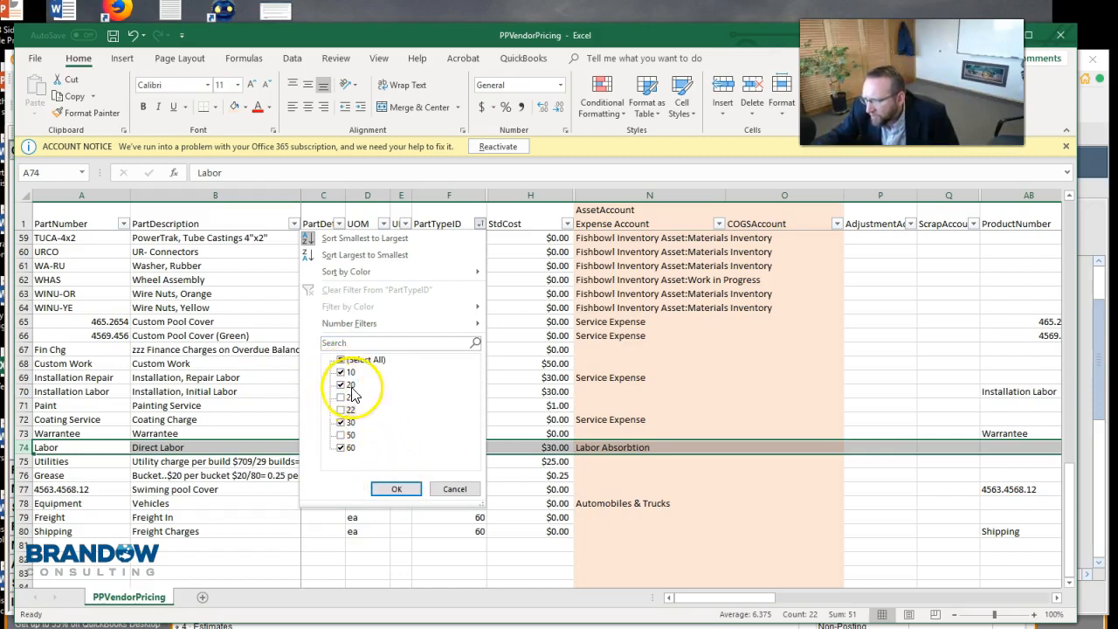
pyautogui.click(340, 435)
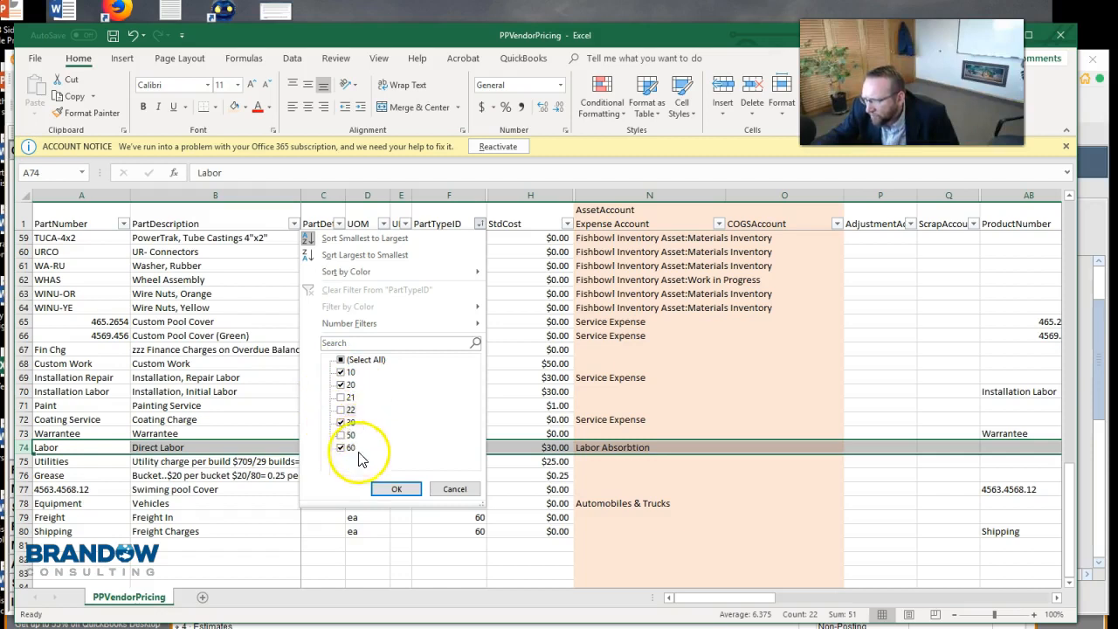
pyautogui.click(396, 489)
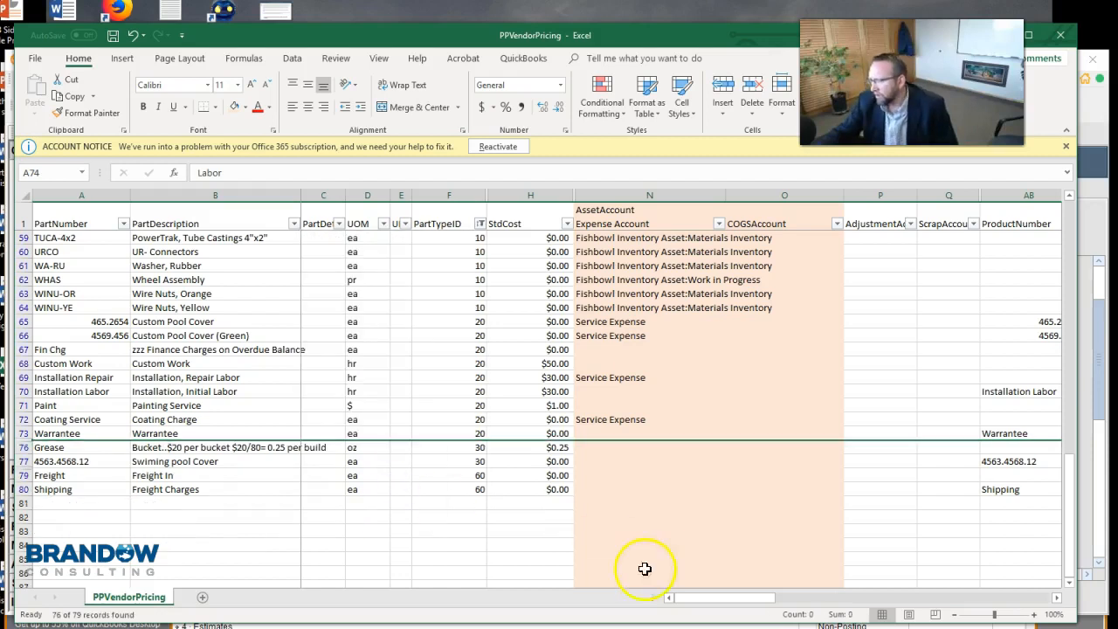
# Step: Examine the IncomeAccount filter choices and compare the product numbers, prices and income accounts through the filtered parts list
pyautogui.moveTo(691, 599); pyautogui.dragTo(868, 599)
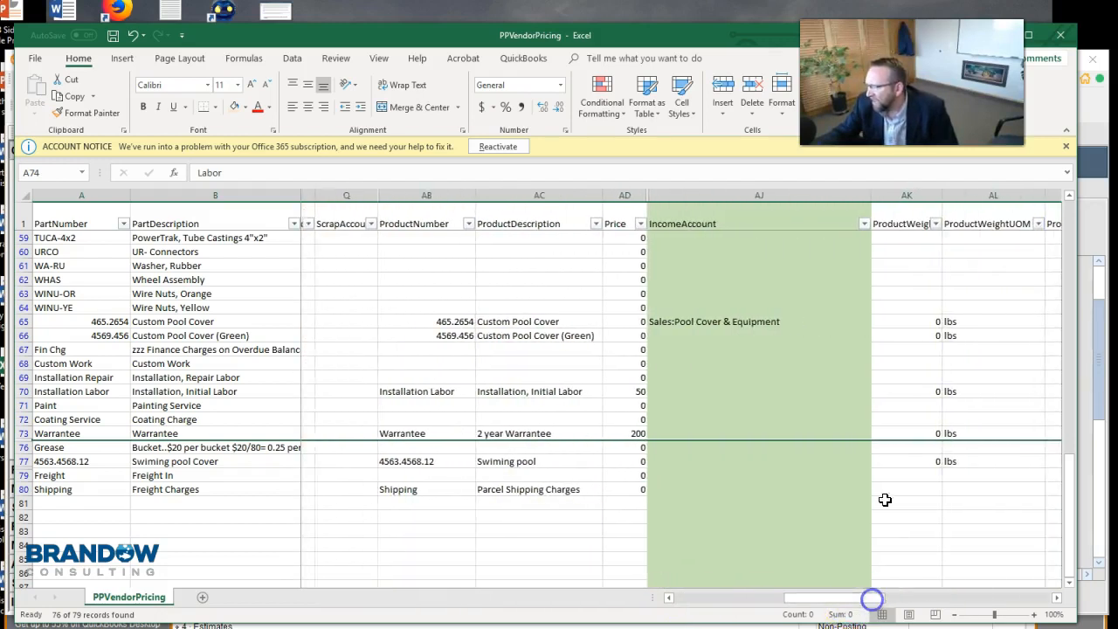
pyautogui.click(851, 223)
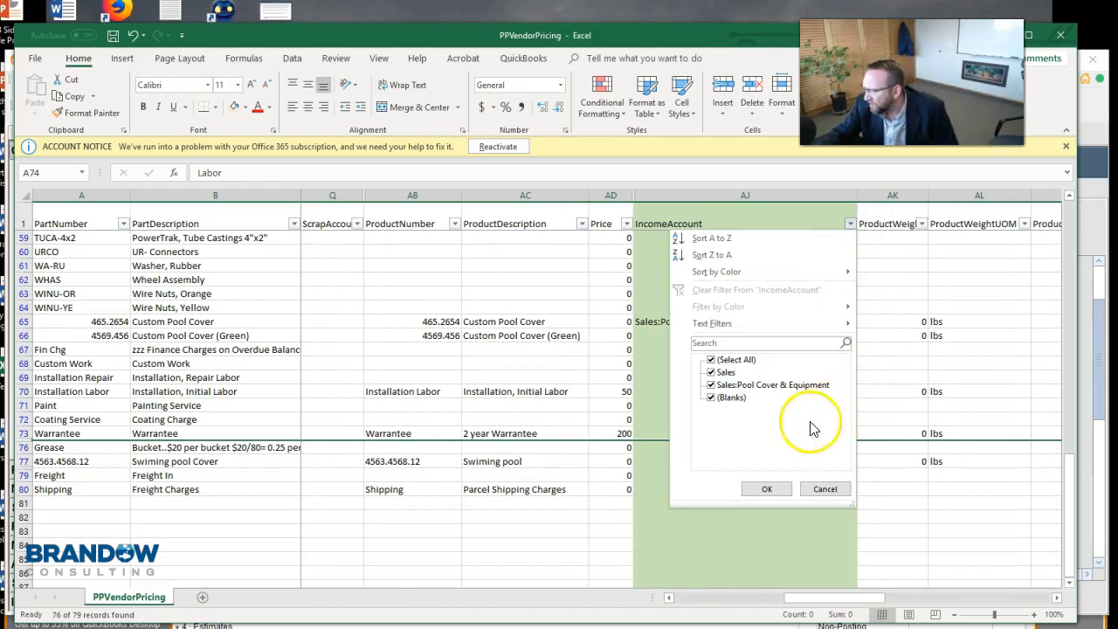
pyautogui.click(824, 488)
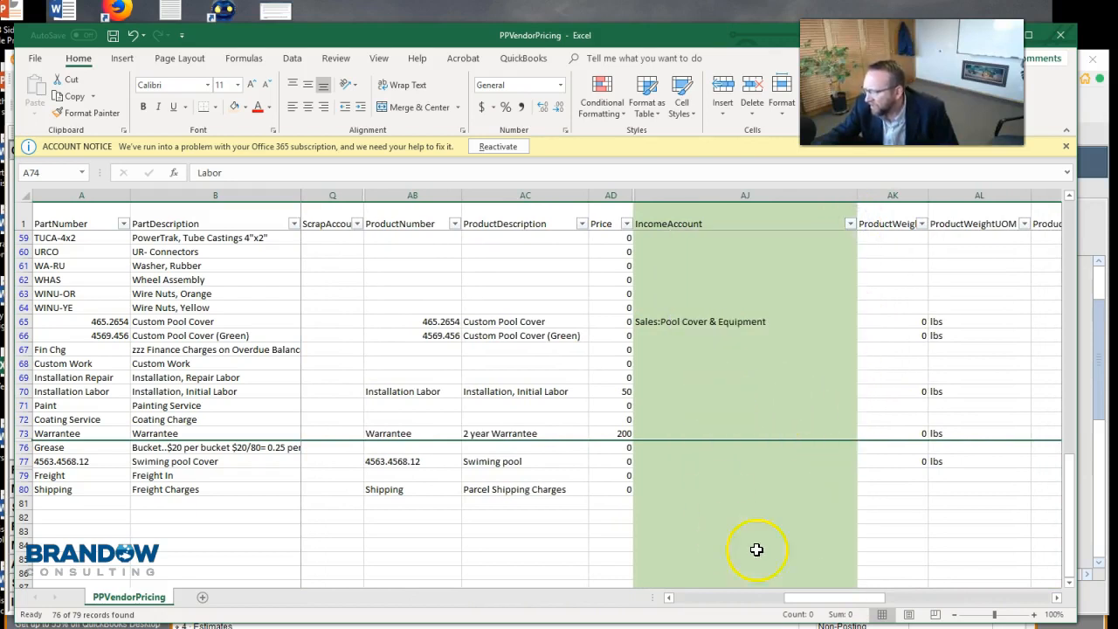
pyautogui.moveTo(844, 603); pyautogui.dragTo(818, 603)
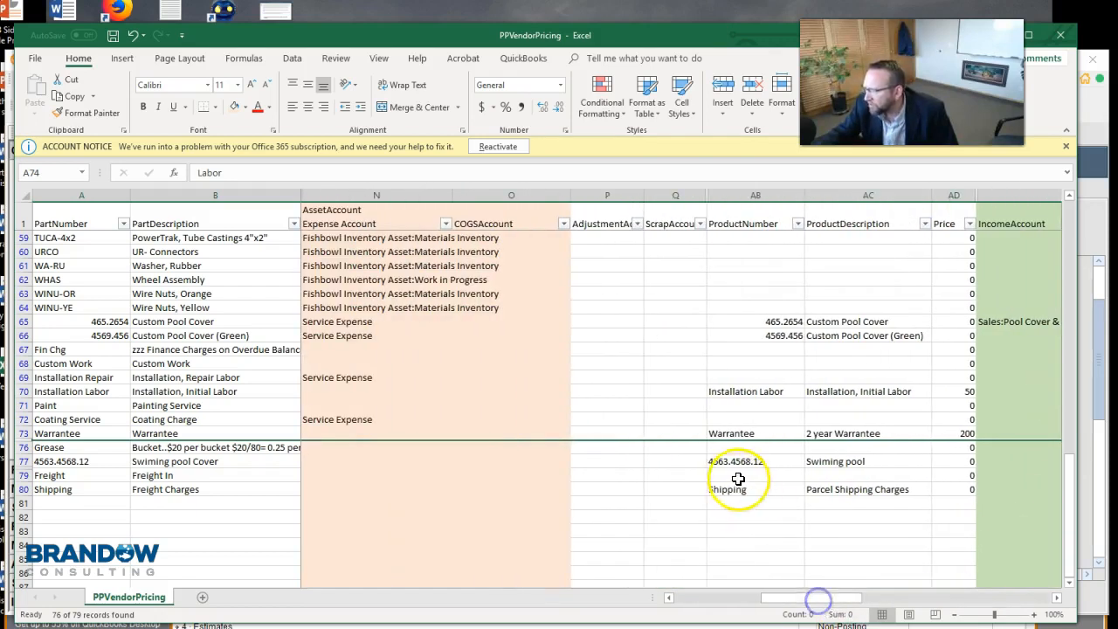
pyautogui.scroll(19, 743, 476)
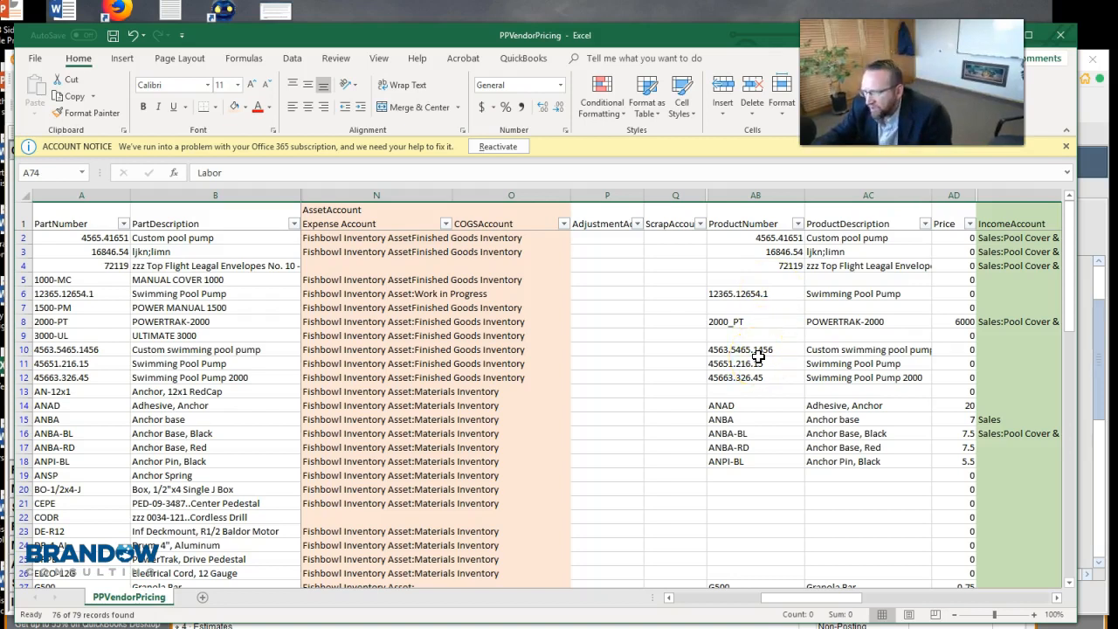
pyautogui.click(750, 280)
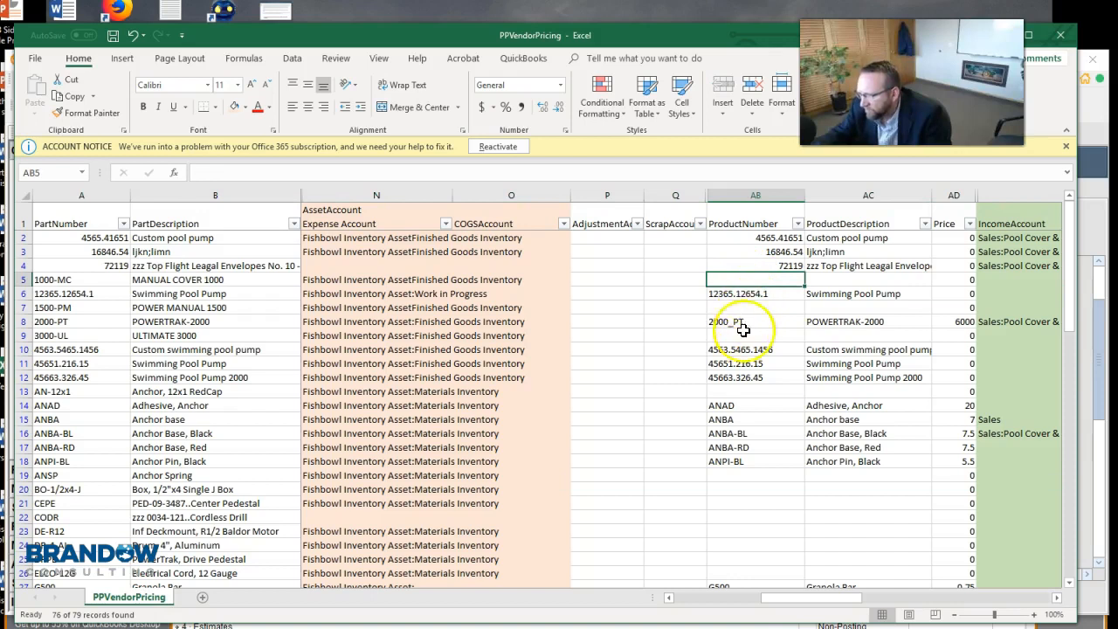
pyautogui.scroll(-6, 732, 470)
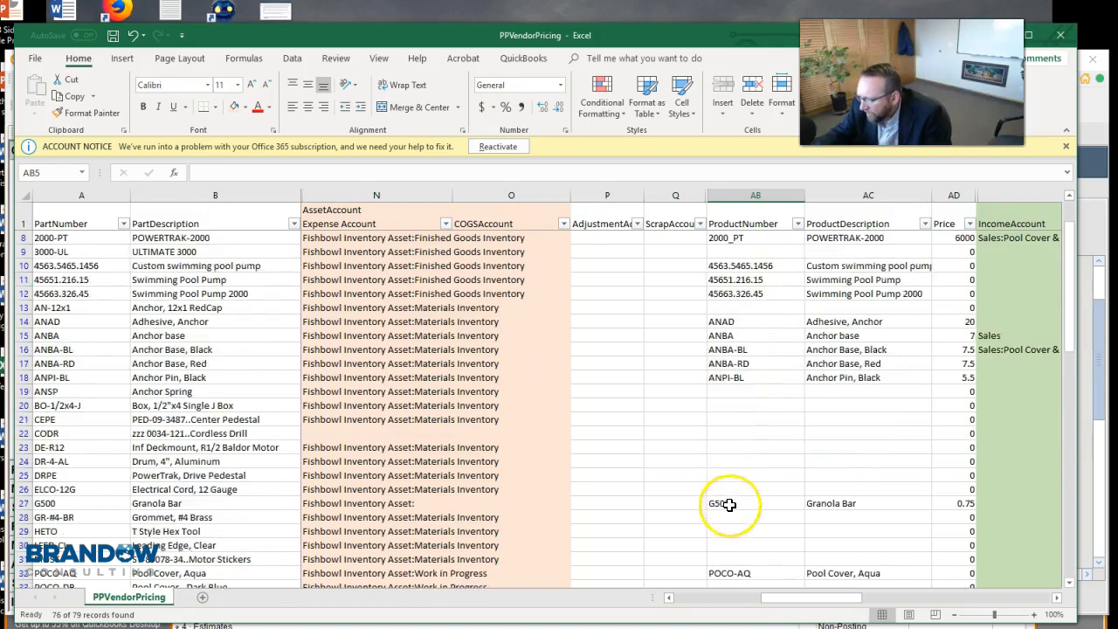
pyautogui.scroll(6, 730, 505)
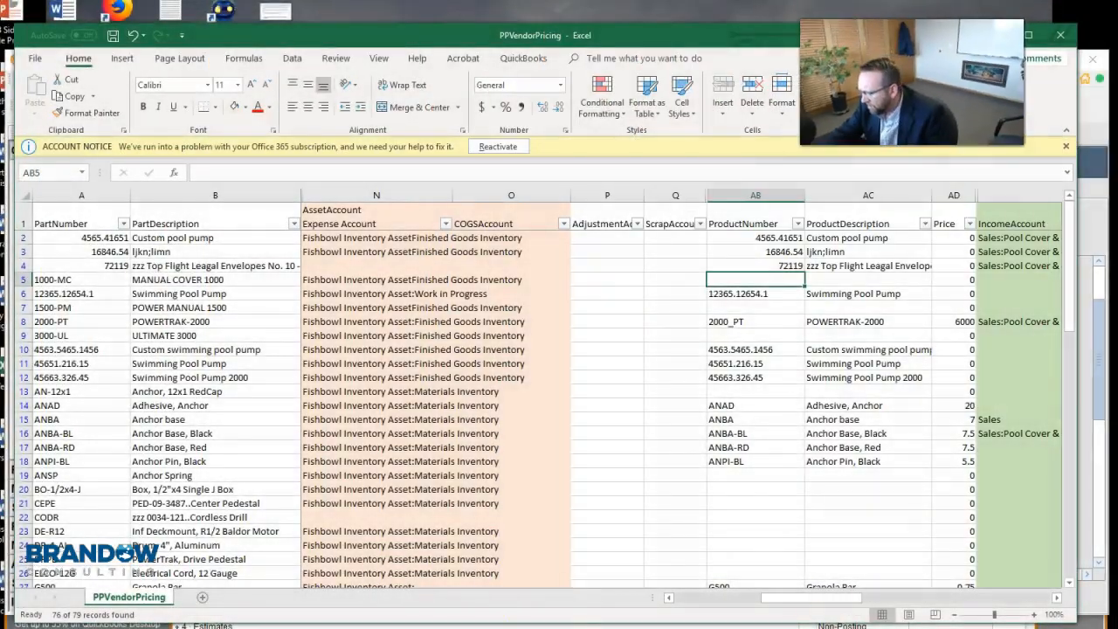
# Step: Widen the VendorPartNumber and Vendor columns and highlight the vendor part numbers from 1000-MC down to 2000-PT
pyautogui.moveTo(824, 597); pyautogui.dragTo(1035, 598)
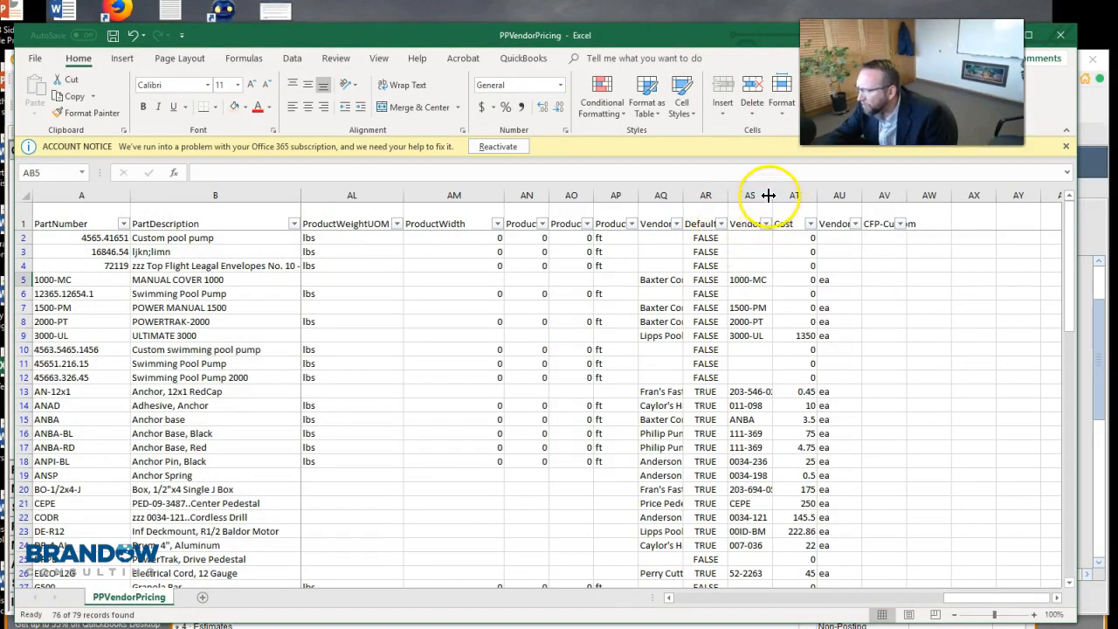
pyautogui.moveTo(772, 194); pyautogui.dragTo(815, 197)
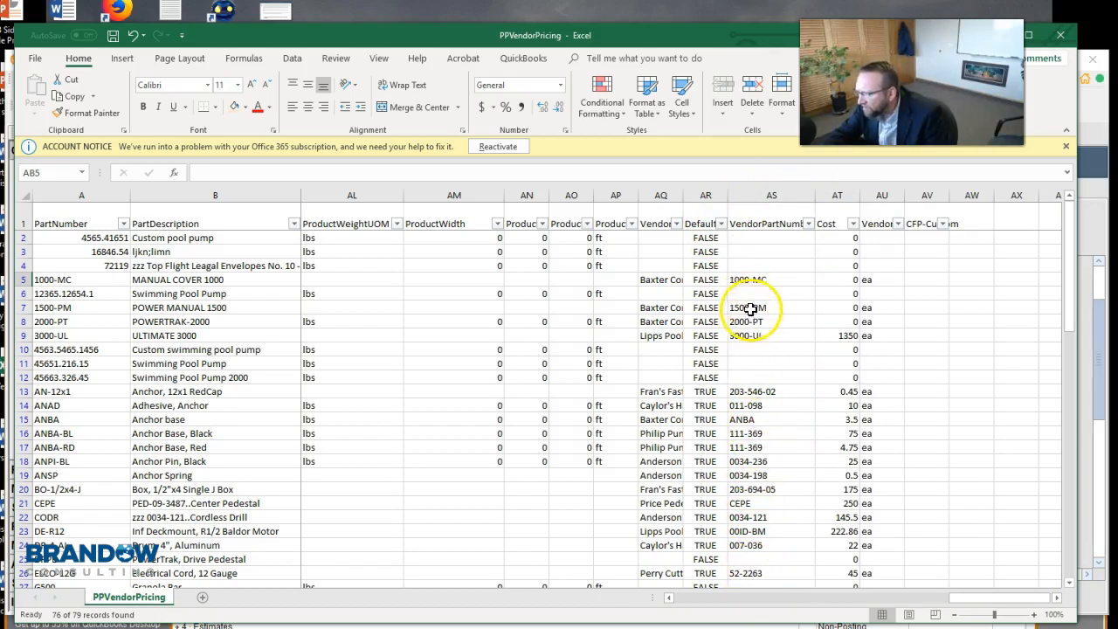
pyautogui.moveTo(682, 197); pyautogui.dragTo(724, 197)
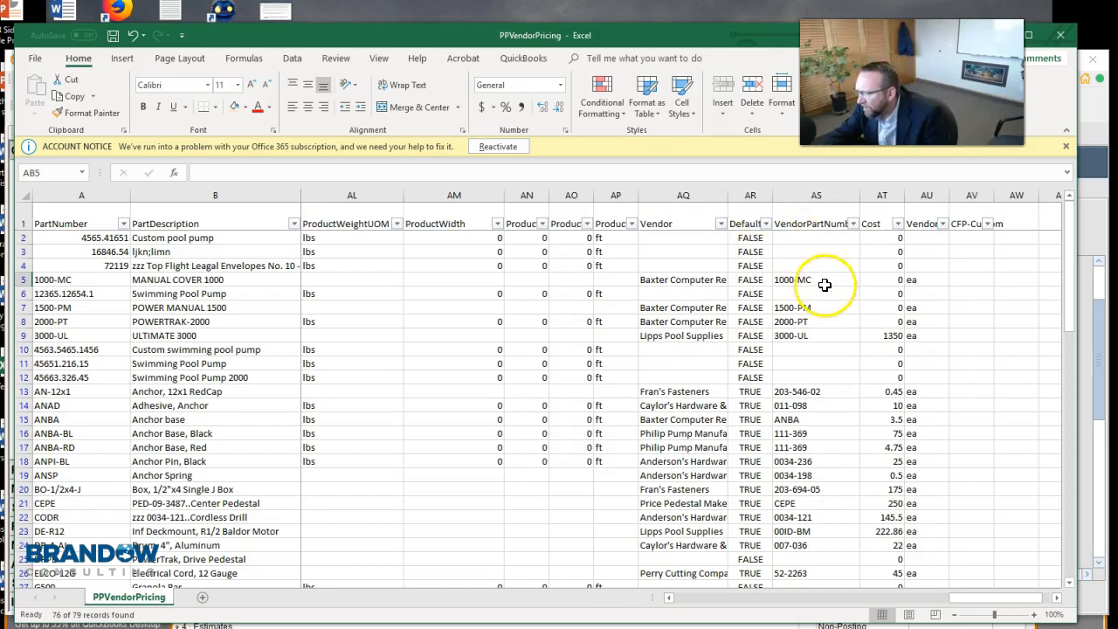
pyautogui.moveTo(728, 202)
pyautogui.mouseDown()
pyautogui.moveTo(769, 194)
pyautogui.moveTo(743, 194)
pyautogui.mouseUp()
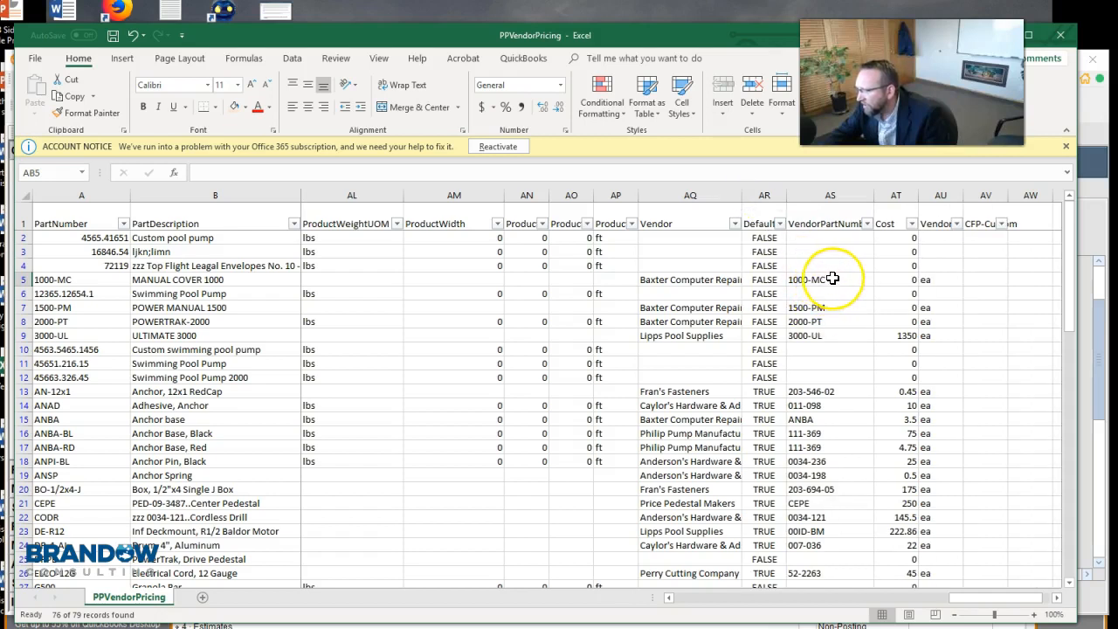
pyautogui.moveTo(833, 278); pyautogui.dragTo(834, 320)
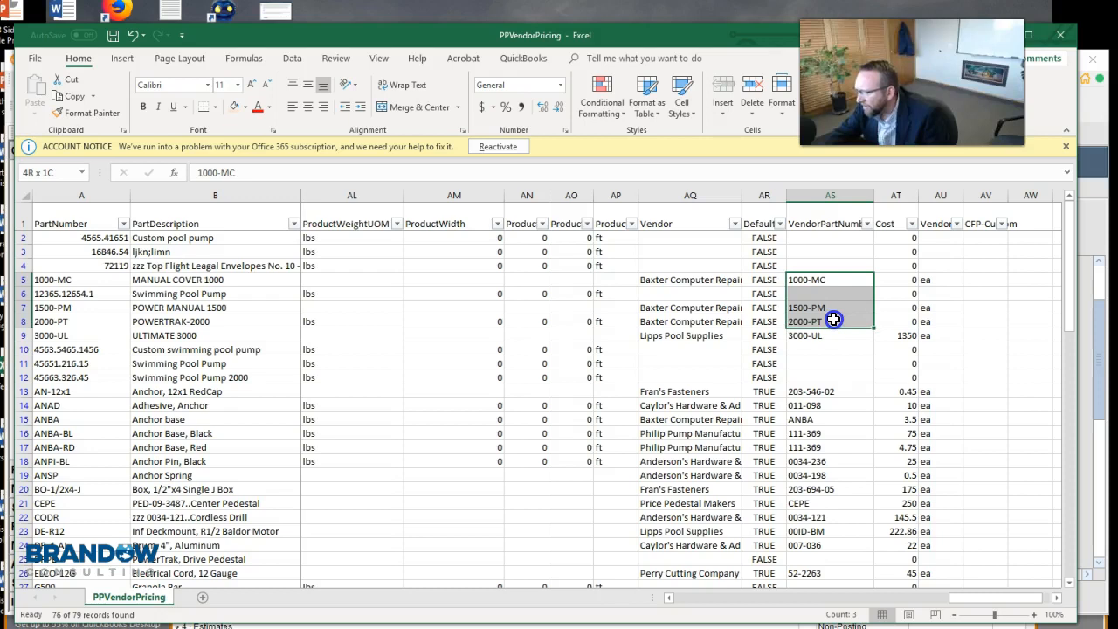
pyautogui.click(809, 278)
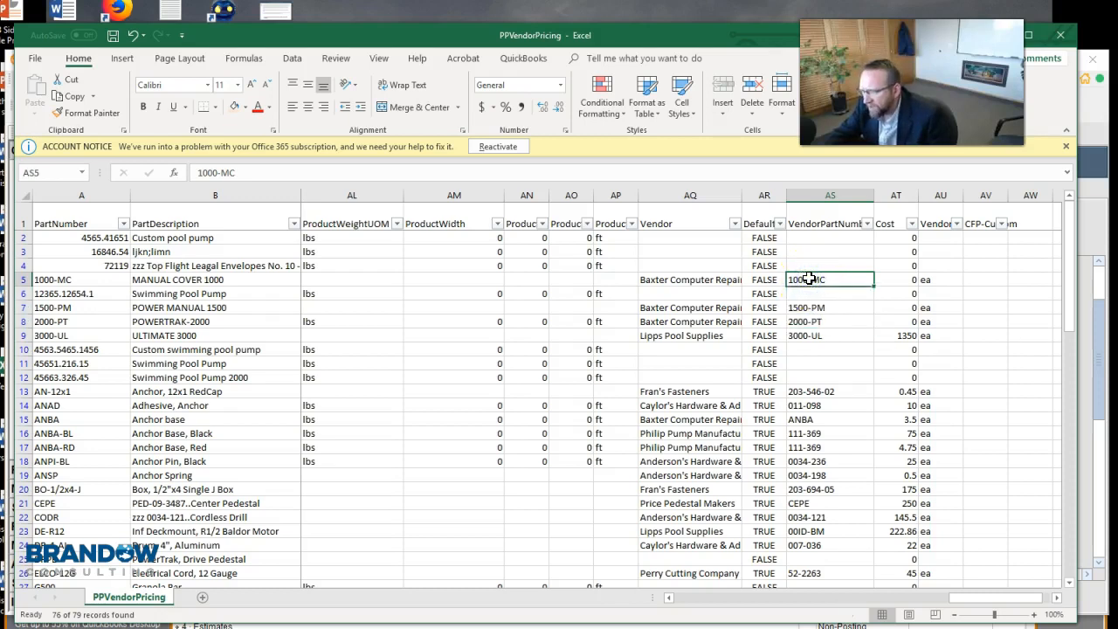
# Step: Sort the AssetAccount/Expense Account column A to Z and filter it to Fishbowl Inventory Asset:Finished Goods Inventory
pyautogui.moveTo(973, 598); pyautogui.dragTo(684, 603)
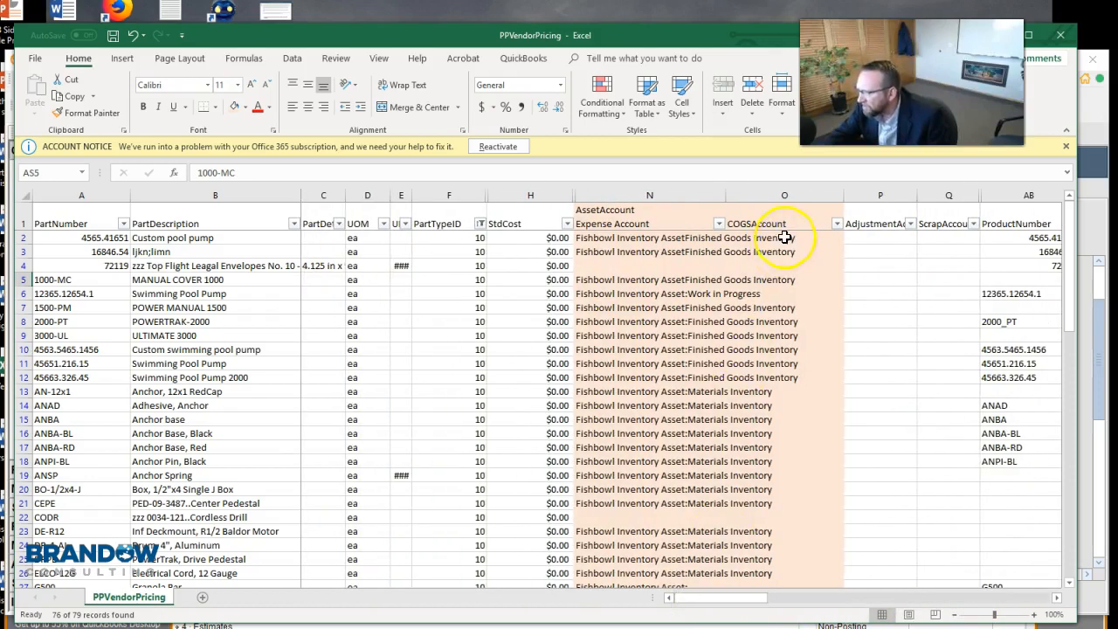
pyautogui.click(718, 225)
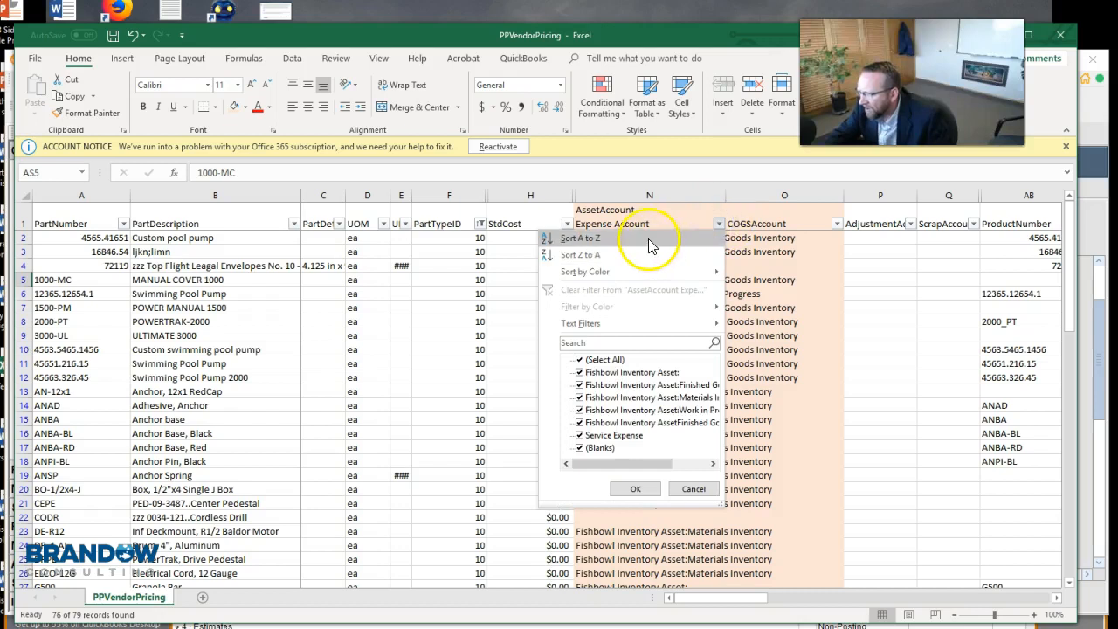
pyautogui.click(649, 238)
pyautogui.click(717, 223)
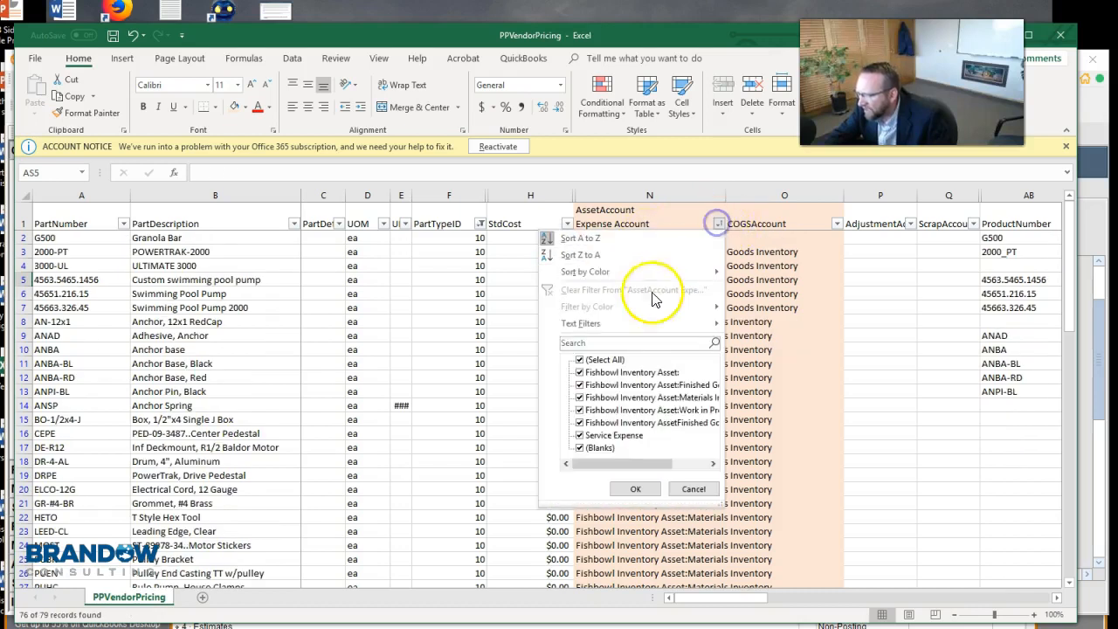
pyautogui.click(580, 359)
pyautogui.click(580, 385)
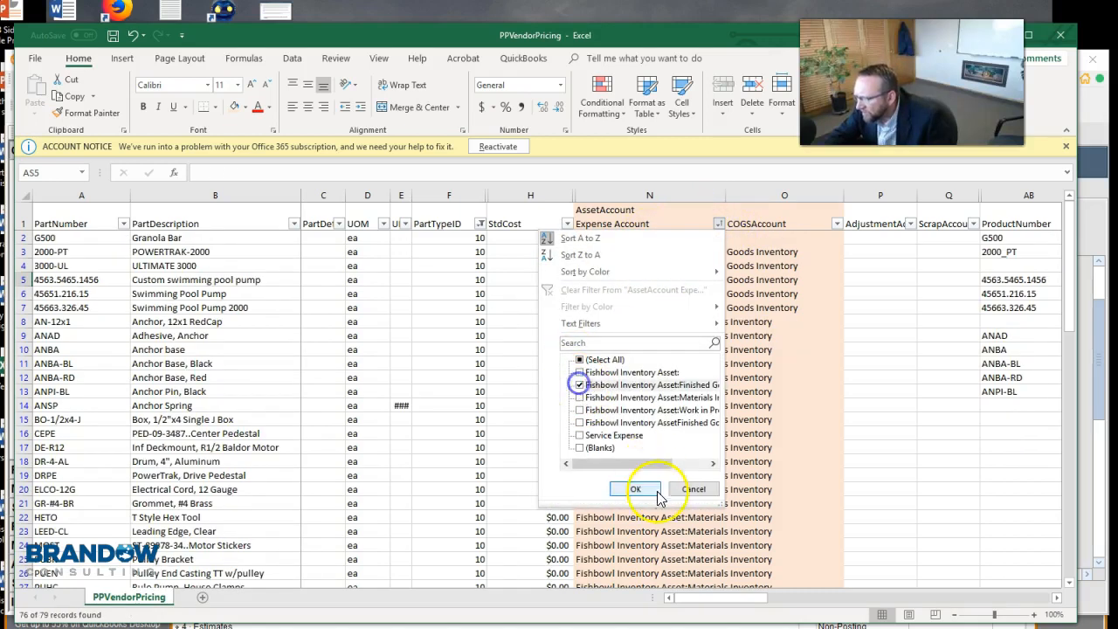
pyautogui.click(651, 488)
# Step: Replace the vendor part numbers of POWERTRAK-2000 and ULTIMATE 3000 with zzz
pyautogui.moveTo(737, 602); pyautogui.dragTo(1033, 592)
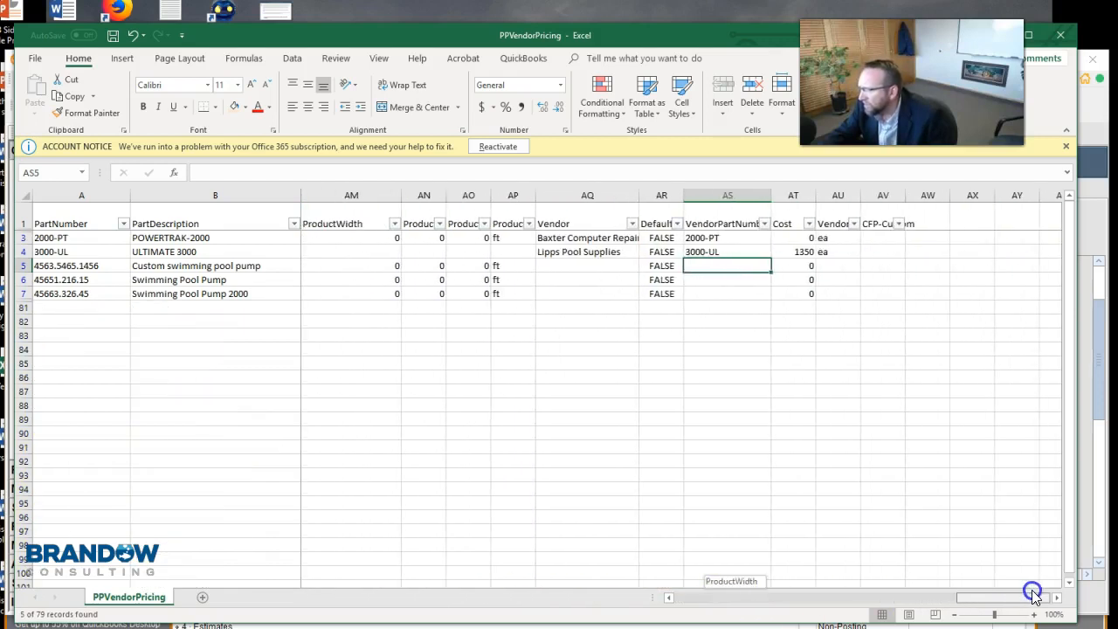
pyautogui.click(705, 238)
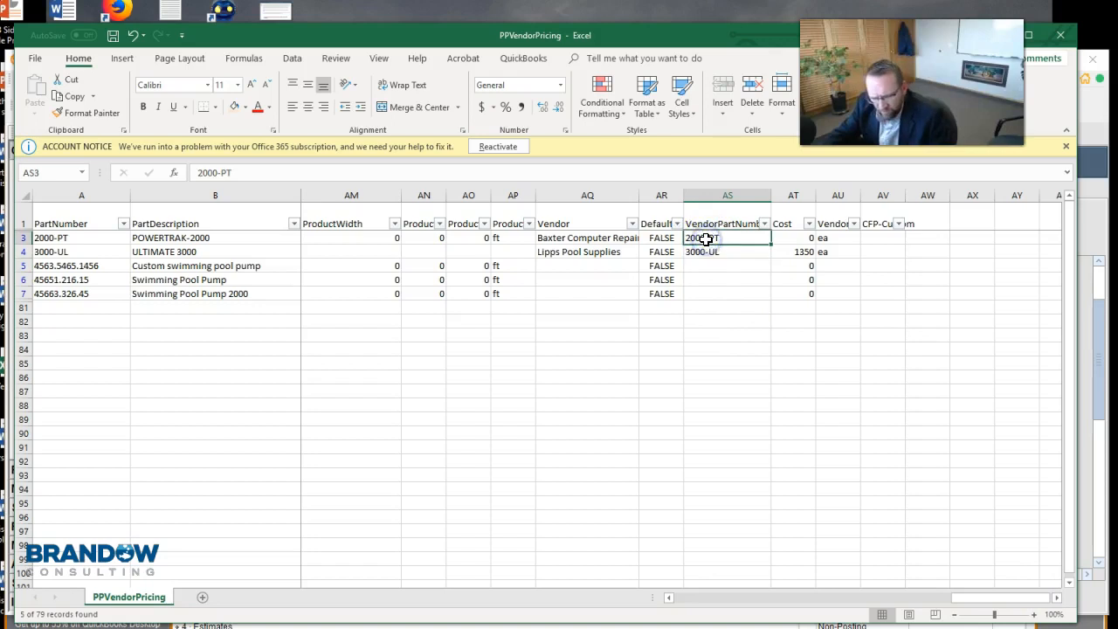
pyautogui.write('zz')
pyautogui.click(701, 254)
pyautogui.write('zzz')
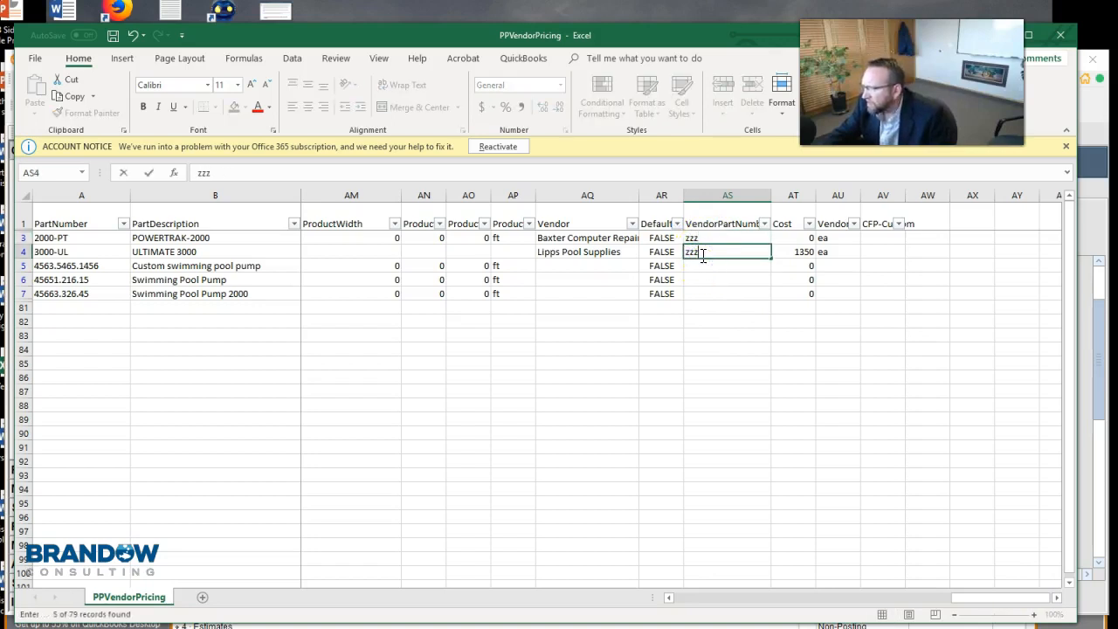
pyautogui.click(721, 294)
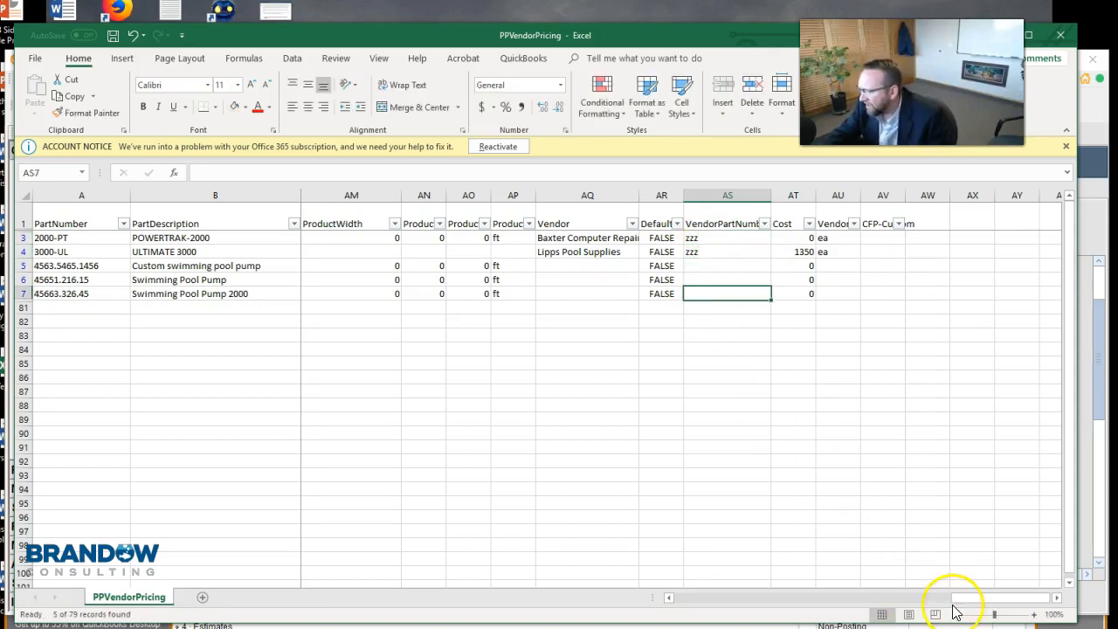
# Step: Change the AssetAccount/Expense Account filter to show only the incomplete "Fishbowl Inventory Asset:" entry
pyautogui.moveTo(968, 601); pyautogui.dragTo(760, 602)
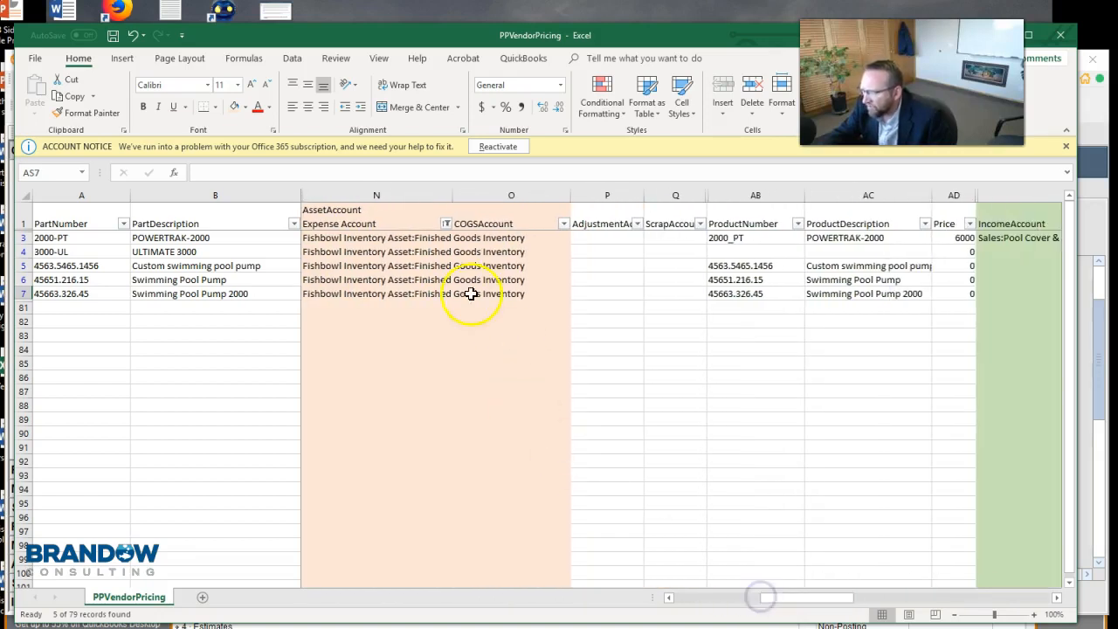
pyautogui.click(446, 224)
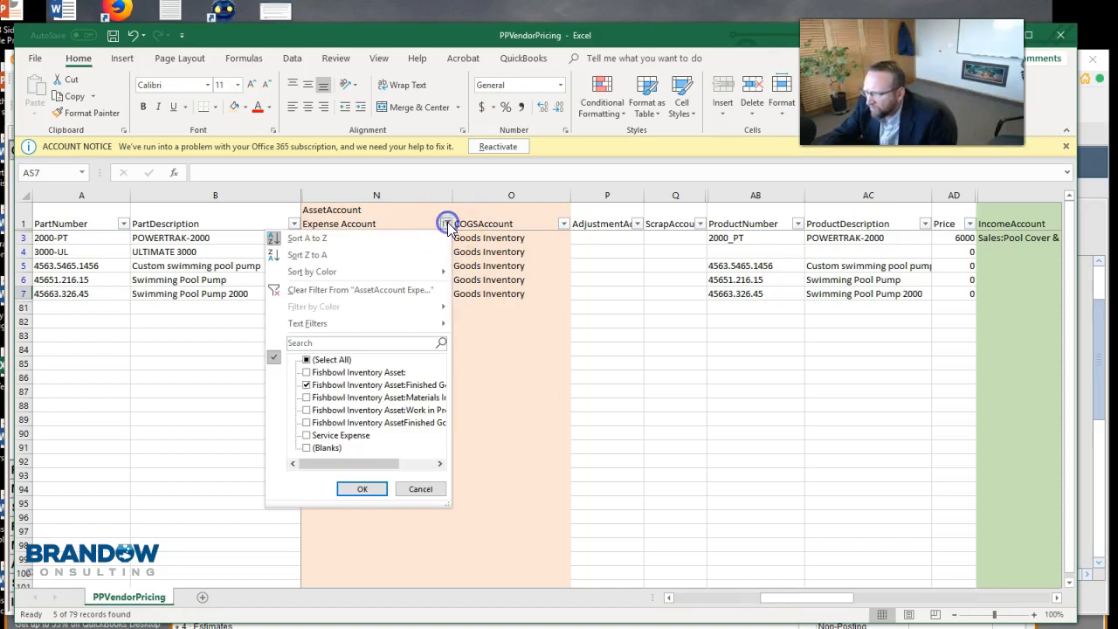
pyautogui.click(306, 359)
pyautogui.click(305, 372)
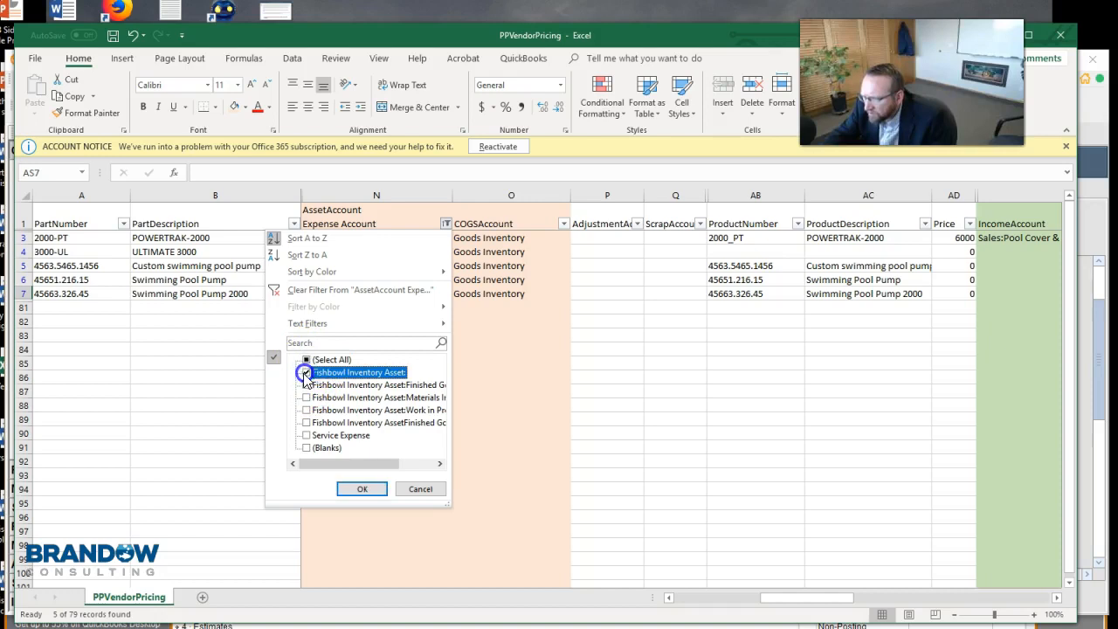
pyautogui.click(362, 489)
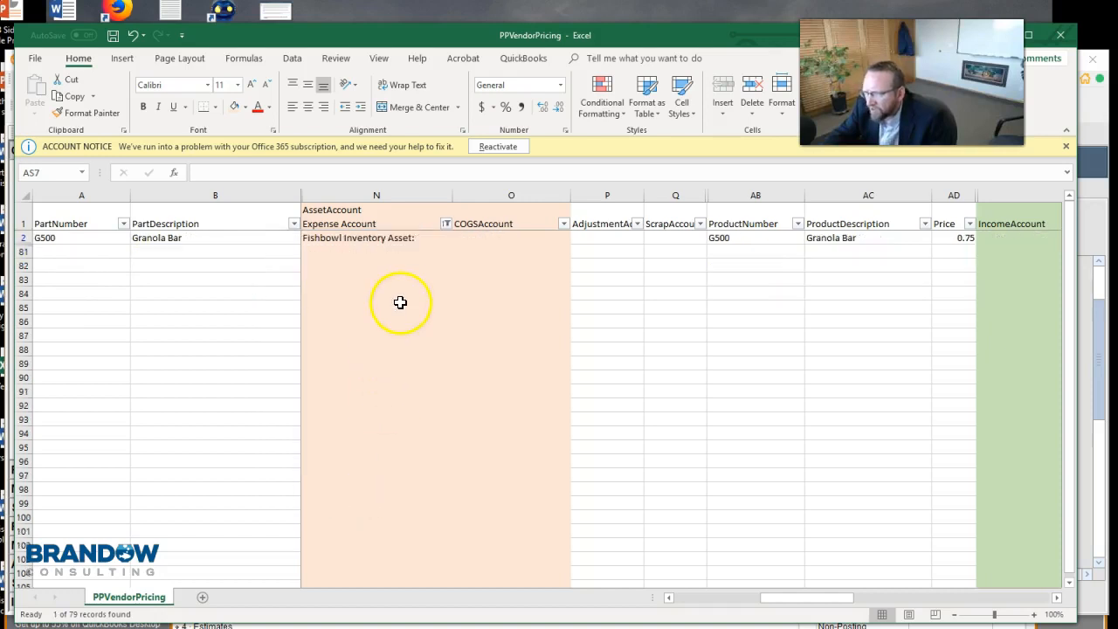
# Step: Remove the trailing colon from the Granola Bar's asset account and select its IncomeAccount cell
pyautogui.doubleClick(424, 237)
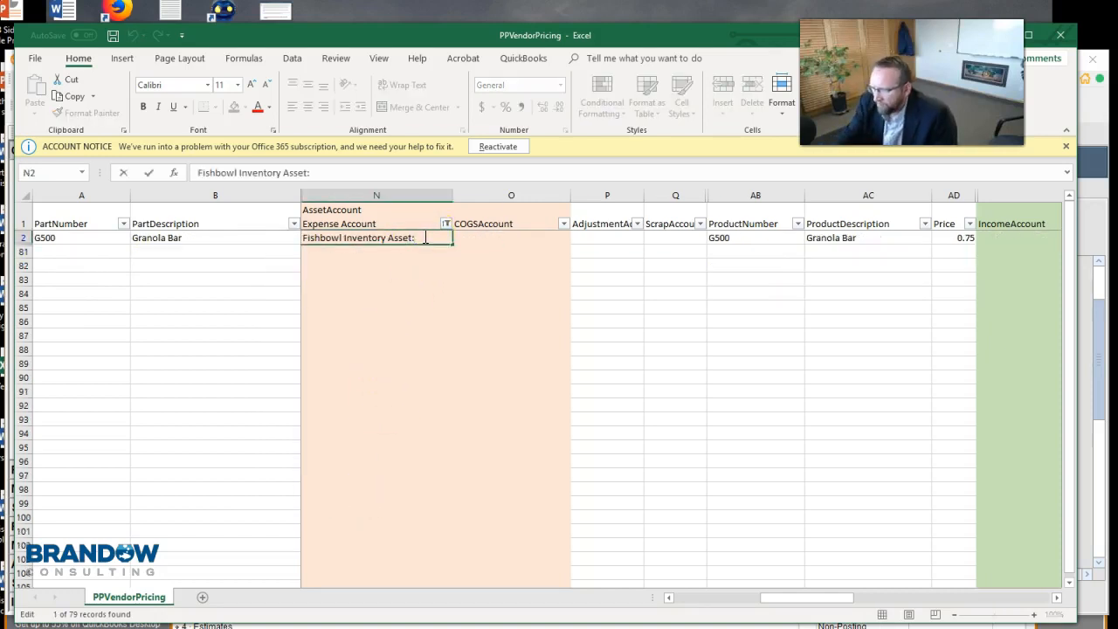
pyautogui.click(420, 282)
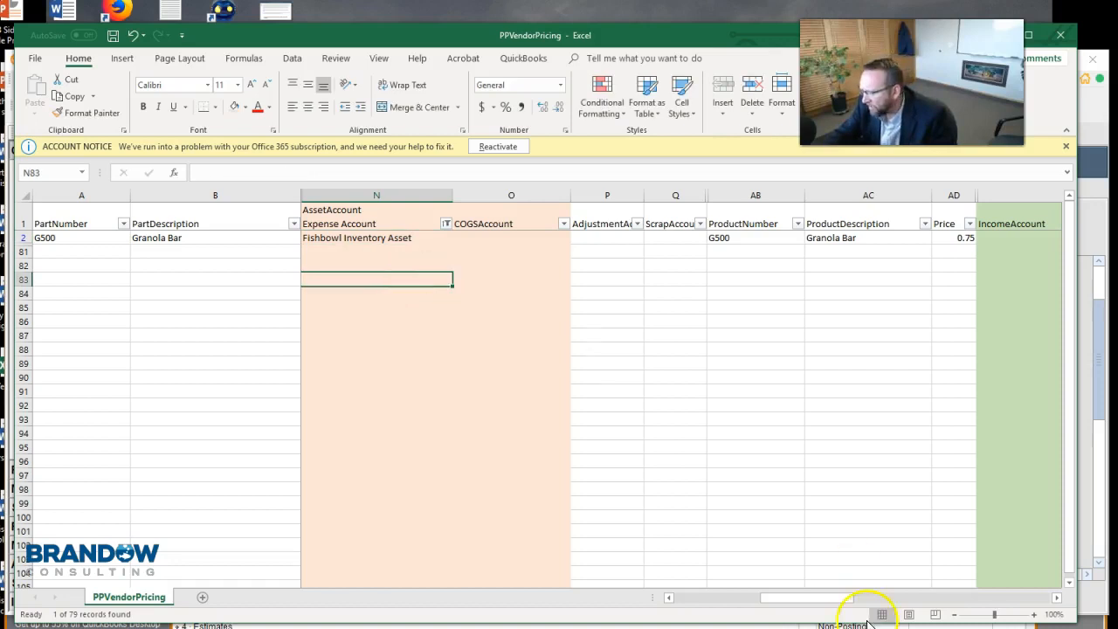
pyautogui.moveTo(849, 598)
pyautogui.mouseDown()
pyautogui.moveTo(1054, 603)
pyautogui.moveTo(669, 584)
pyautogui.moveTo(833, 601)
pyautogui.mouseUp()
pyautogui.click(682, 239)
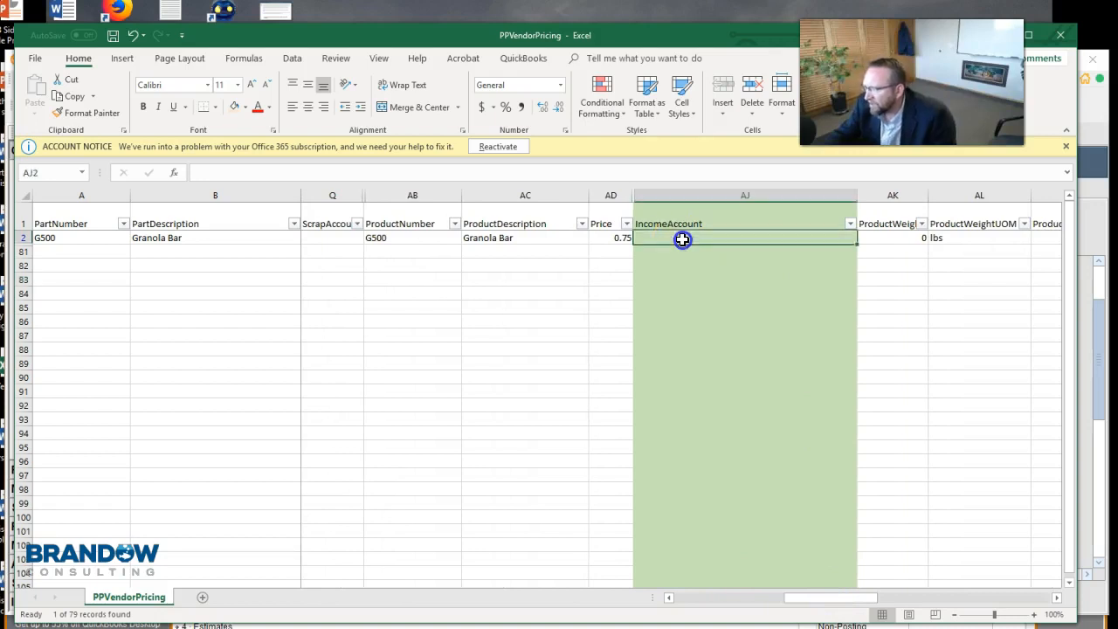
# Step: Clear the PartTypeID filter and all remaining filters to show the full parts list
pyautogui.moveTo(830, 600); pyautogui.dragTo(681, 602)
pyautogui.click(480, 225)
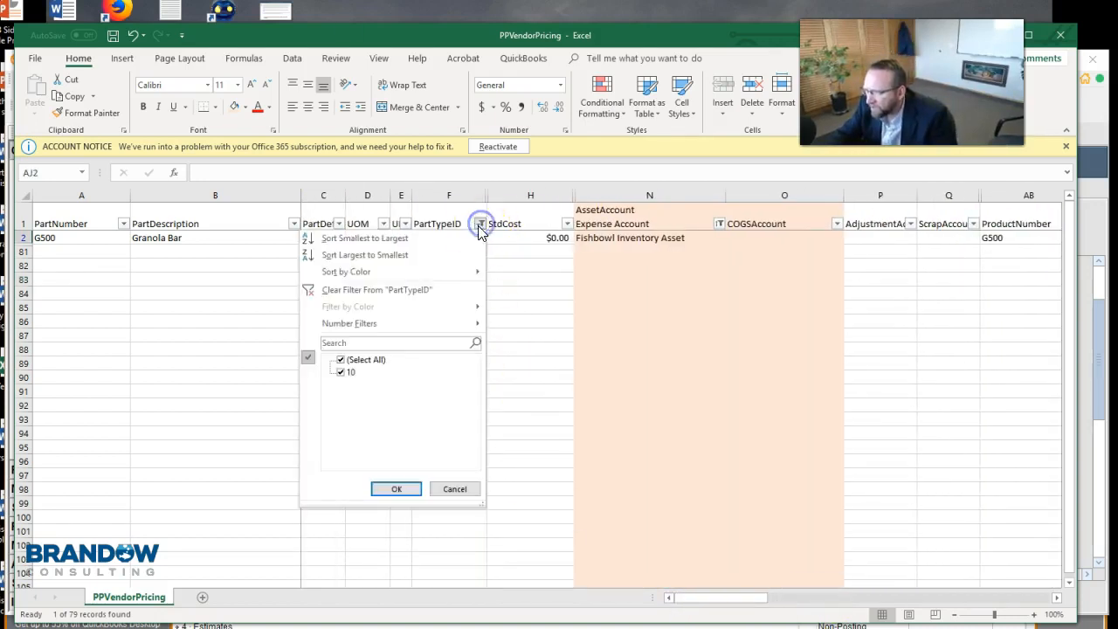
pyautogui.click(342, 371)
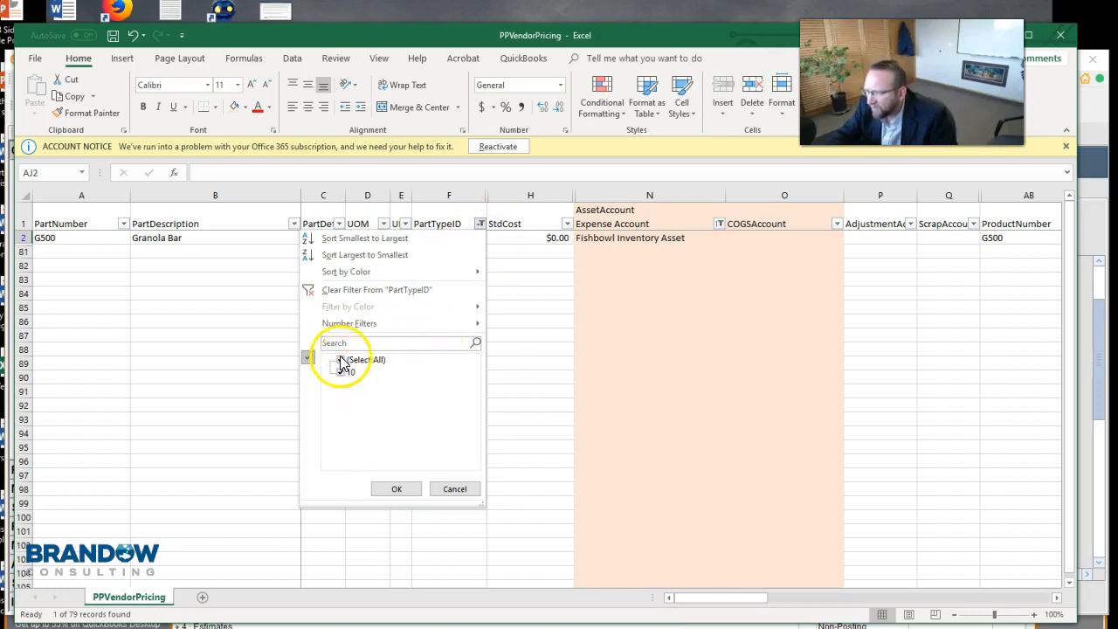
pyautogui.click(336, 290)
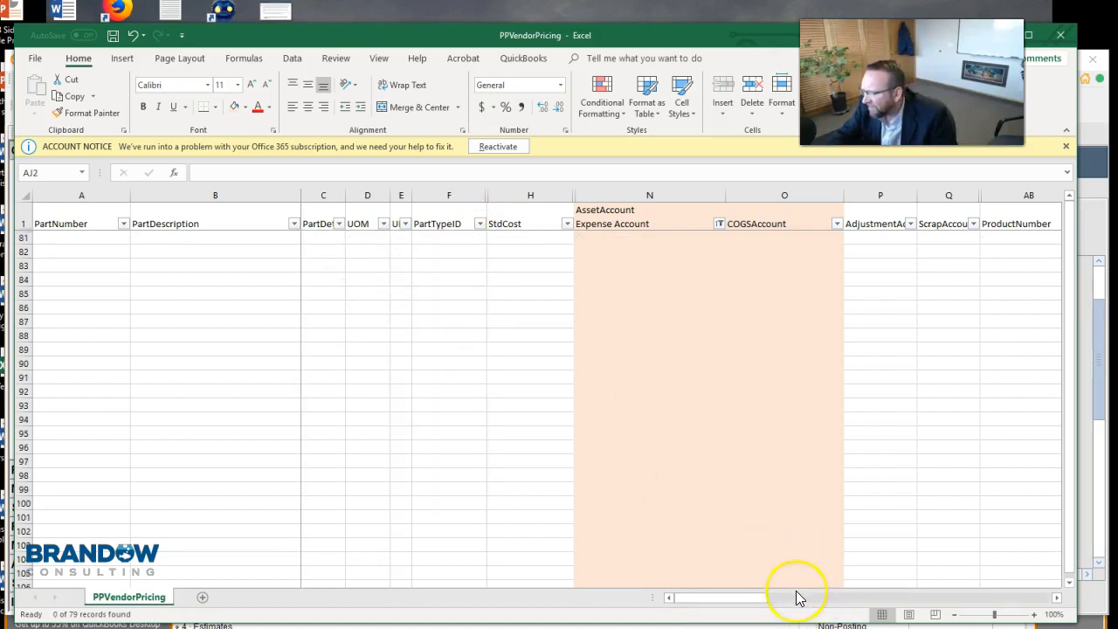
pyautogui.click(741, 600)
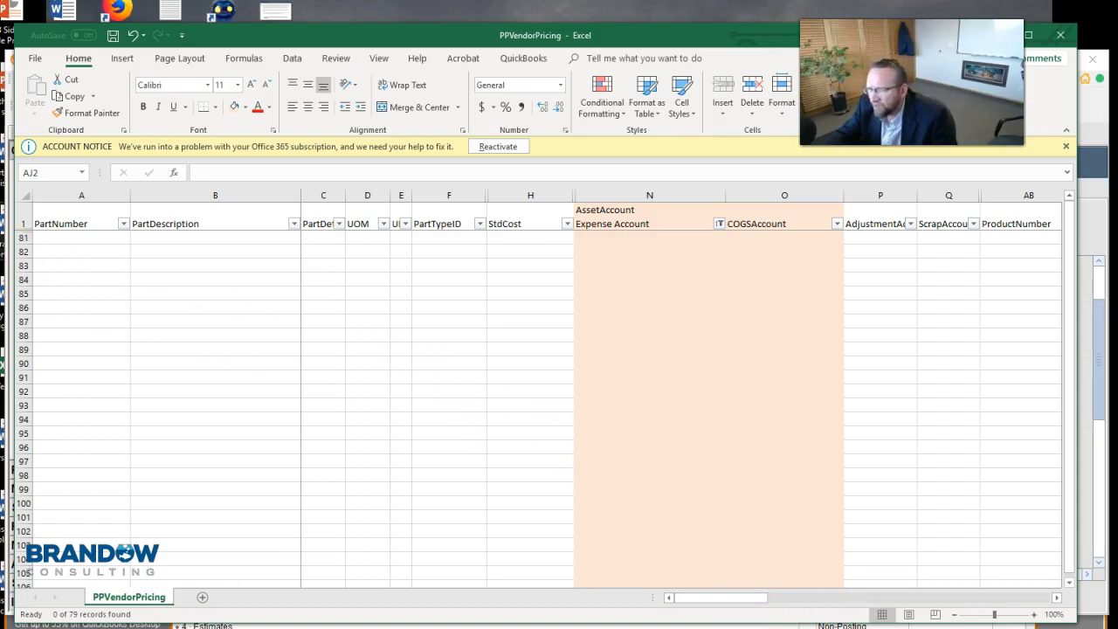
pyautogui.click(19, 220)
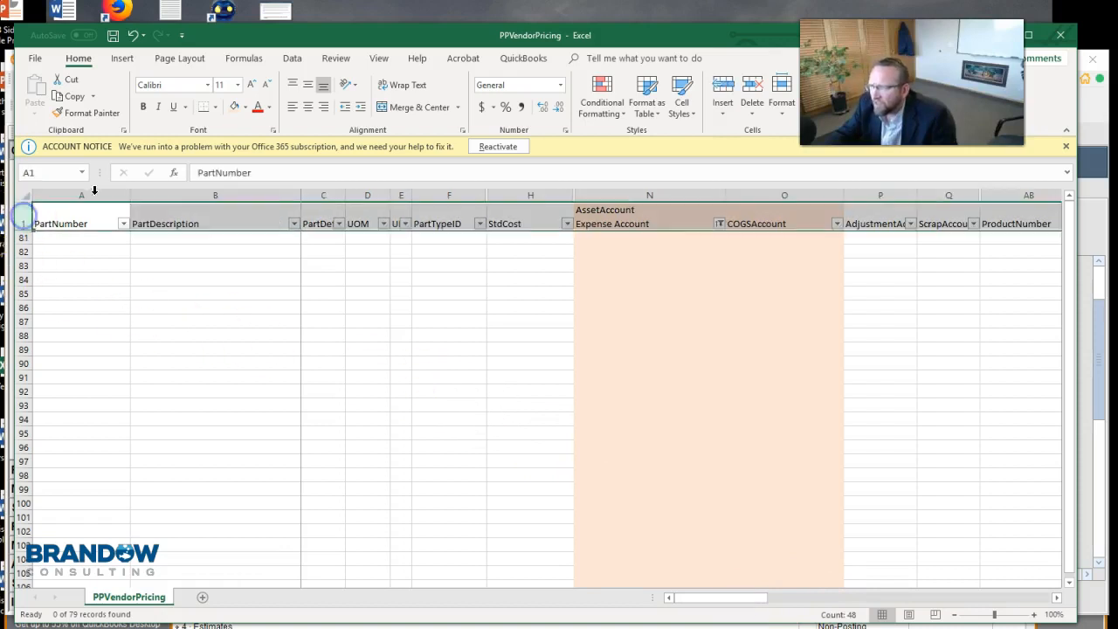
pyautogui.click(294, 59)
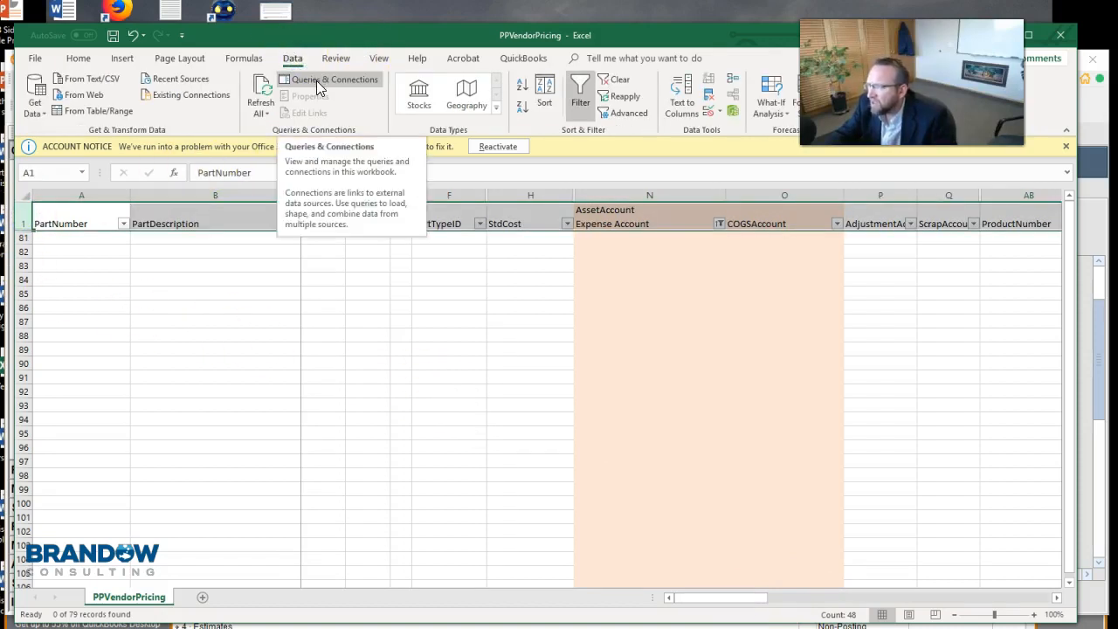
pyautogui.click(621, 79)
pyautogui.click(664, 320)
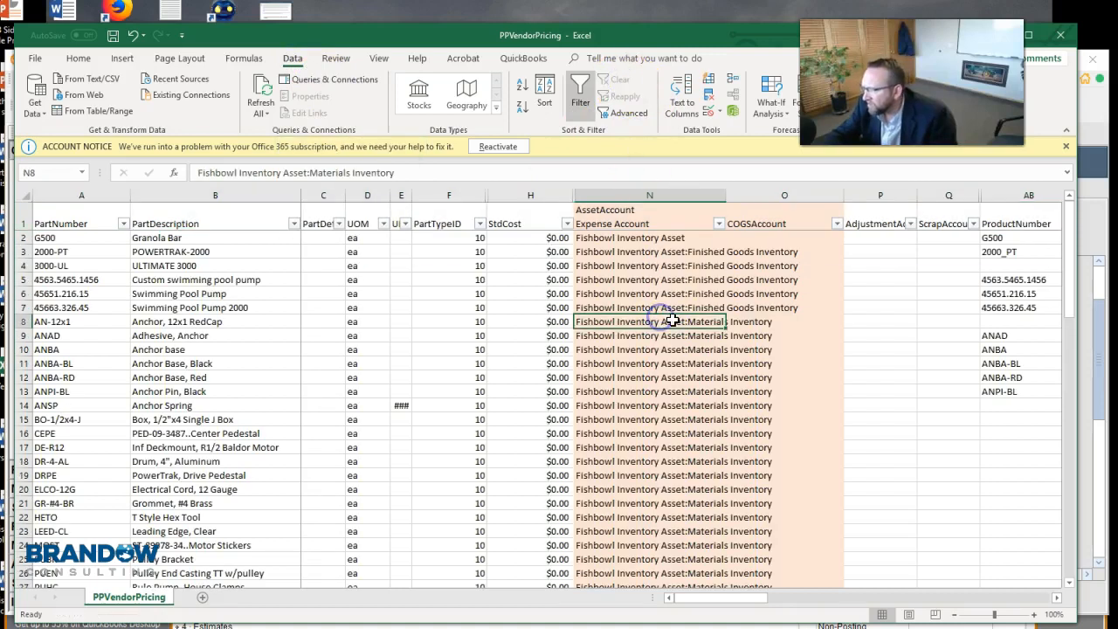
# Step: Sort the parts list by ProductNumber from A to Z
pyautogui.moveTo(725, 598); pyautogui.dragTo(807, 607)
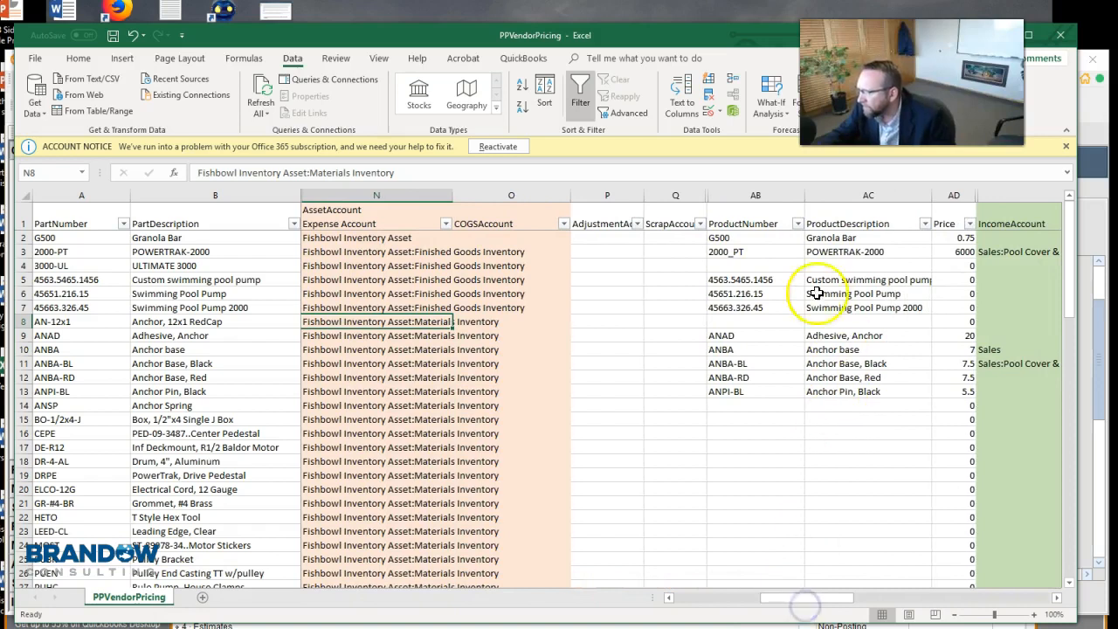
pyautogui.click(798, 231)
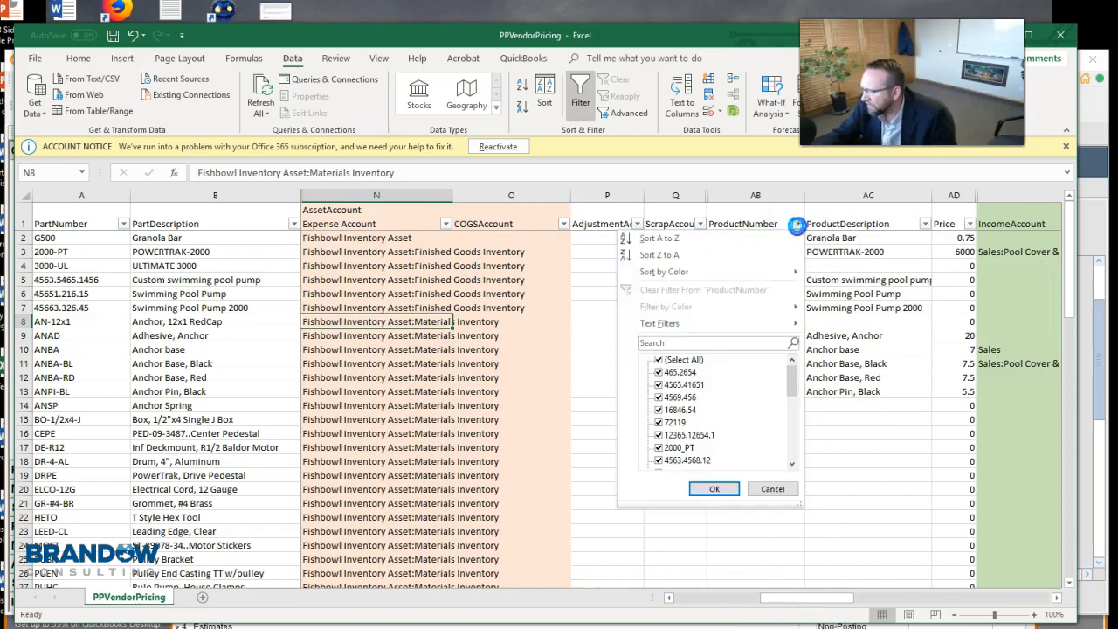
pyautogui.click(671, 244)
pyautogui.scroll(-5, 743, 354)
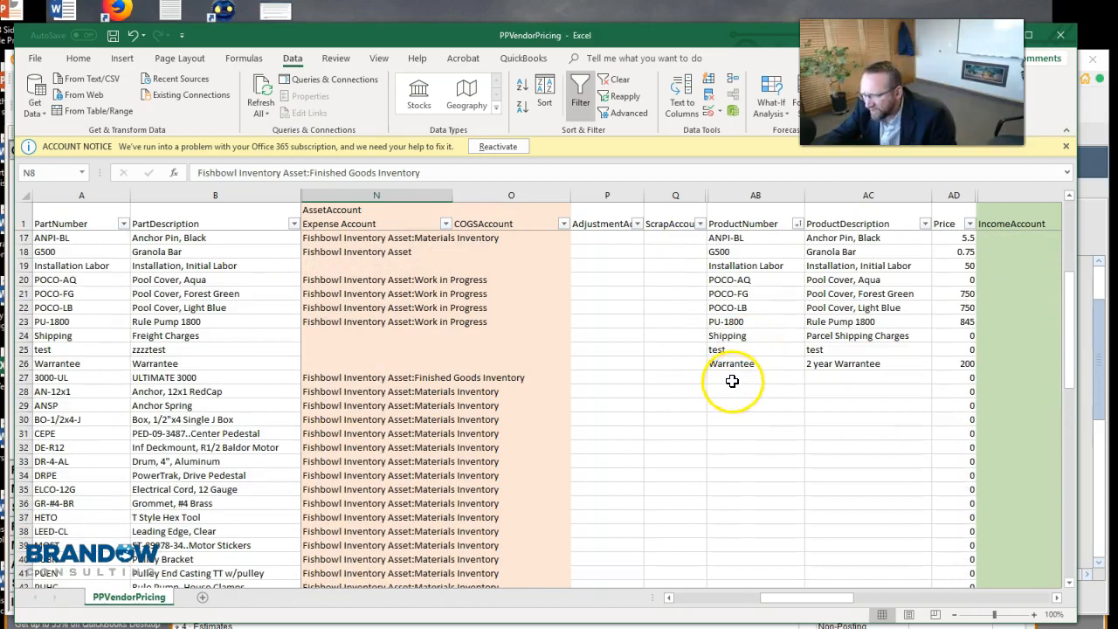
# Step: Fill the blank ProductNumber cells from 3000-UL down to Coating Service with =A27 copied downward, and clear the Coating Service entry
pyautogui.click(734, 379)
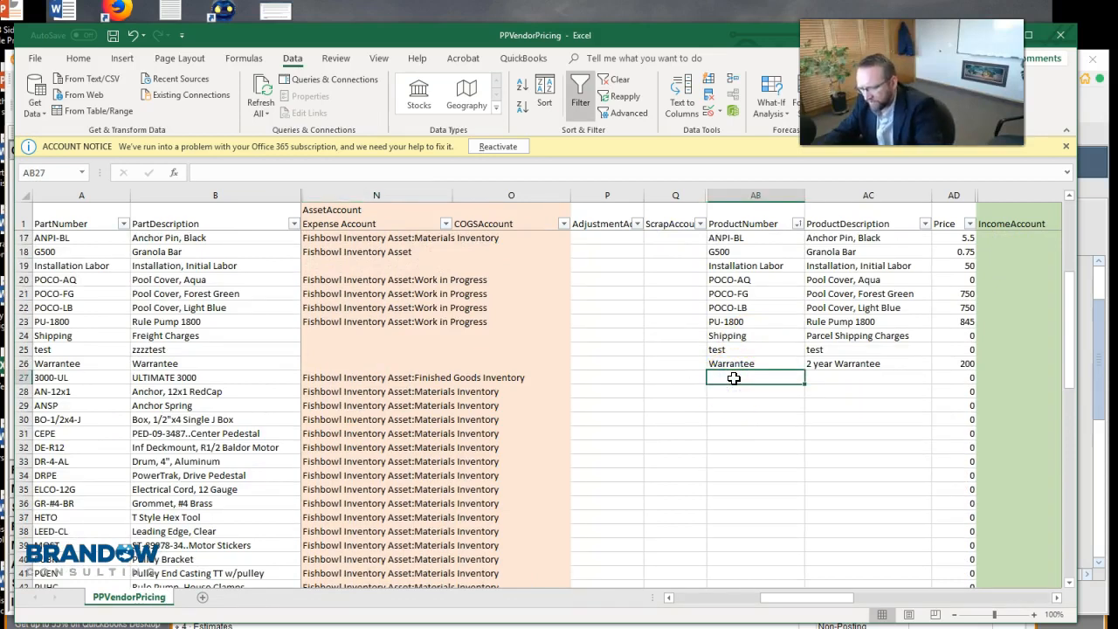
pyautogui.write('=')
pyautogui.click(100, 376)
pyautogui.press('Return')
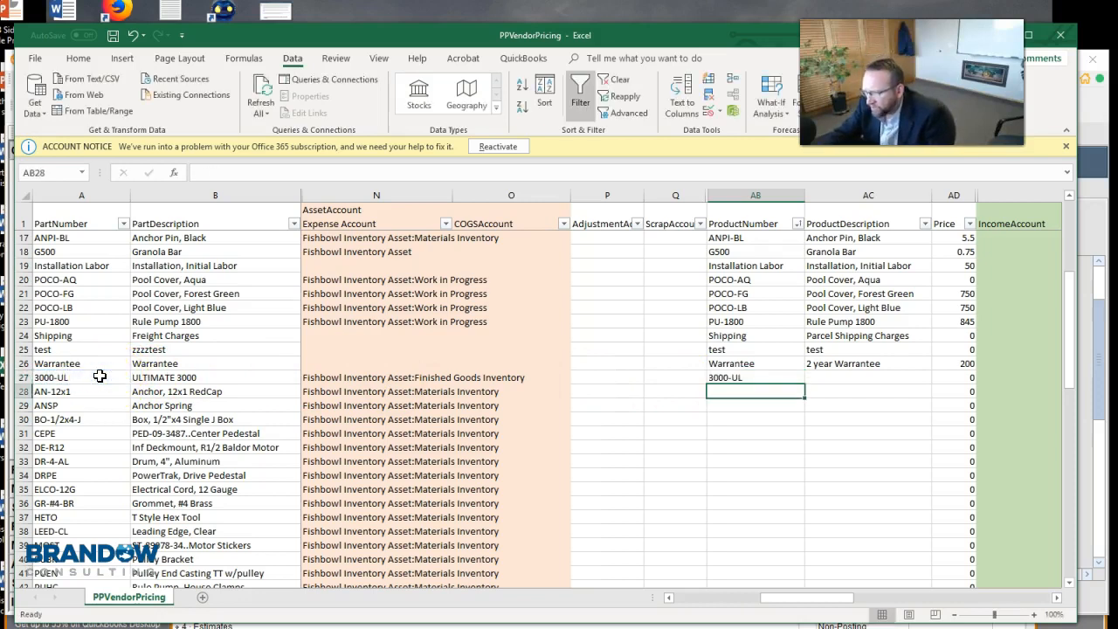
pyautogui.click(723, 377)
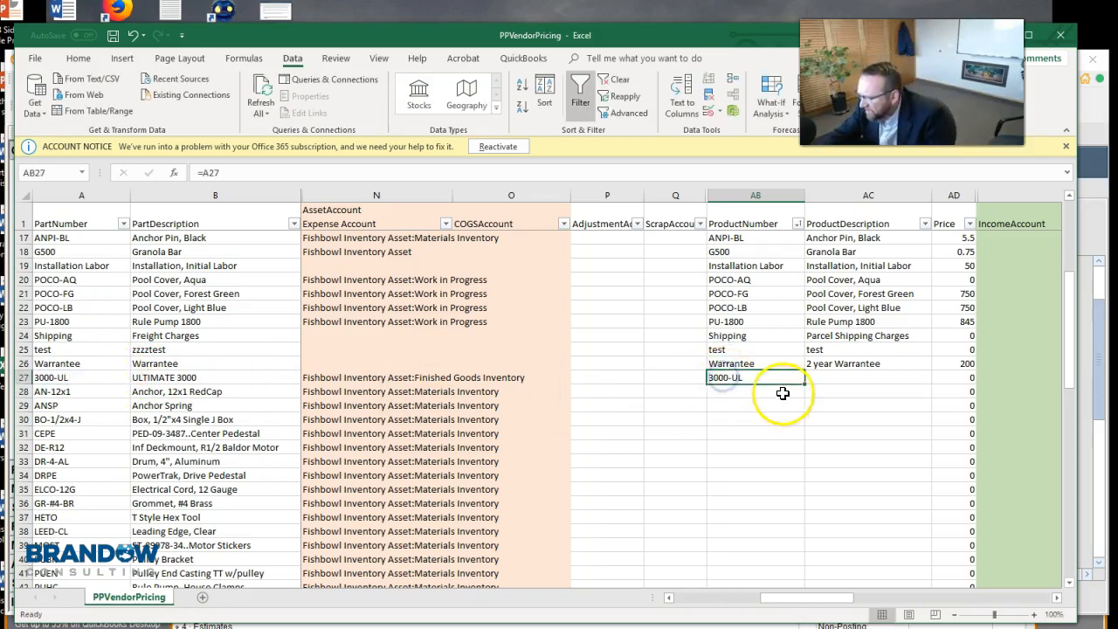
pyautogui.moveTo(806, 385); pyautogui.dragTo(782, 431)
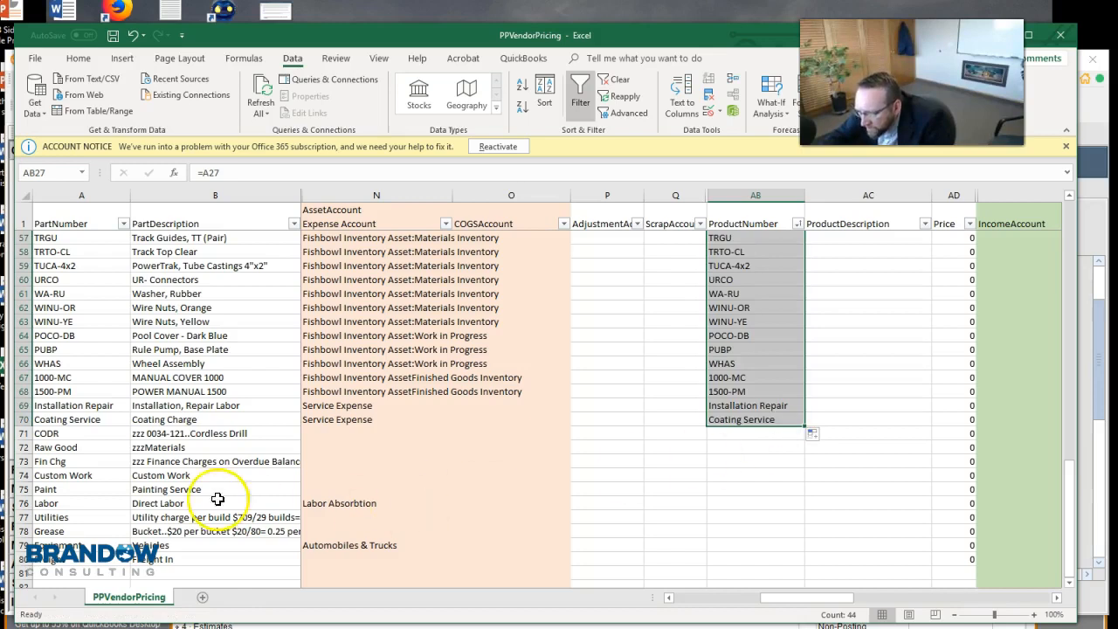
pyautogui.click(23, 475)
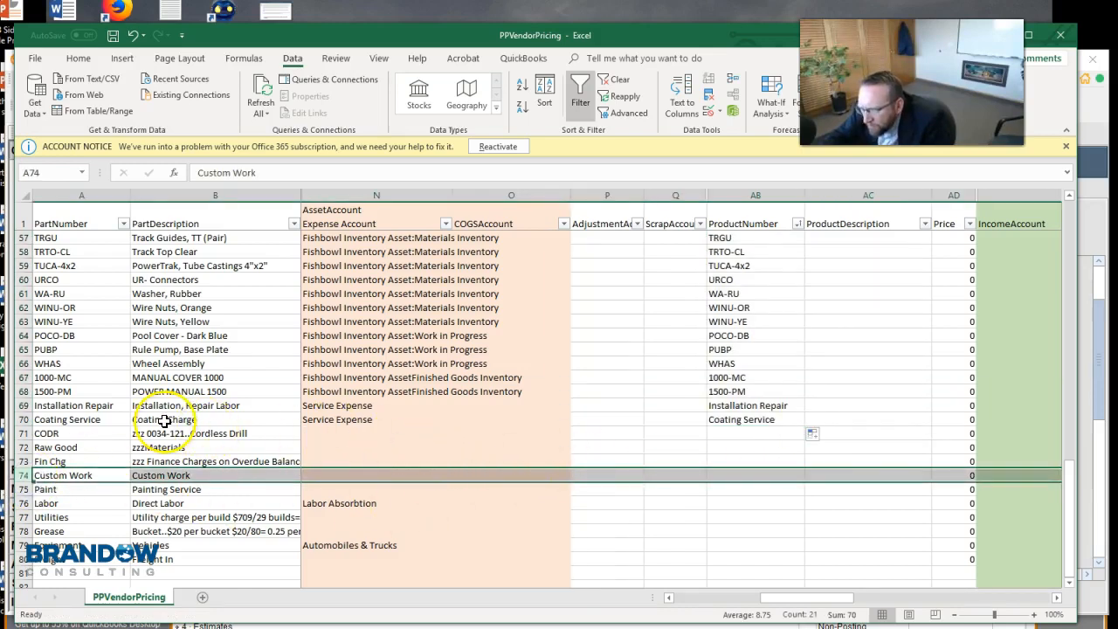
pyautogui.click(778, 420)
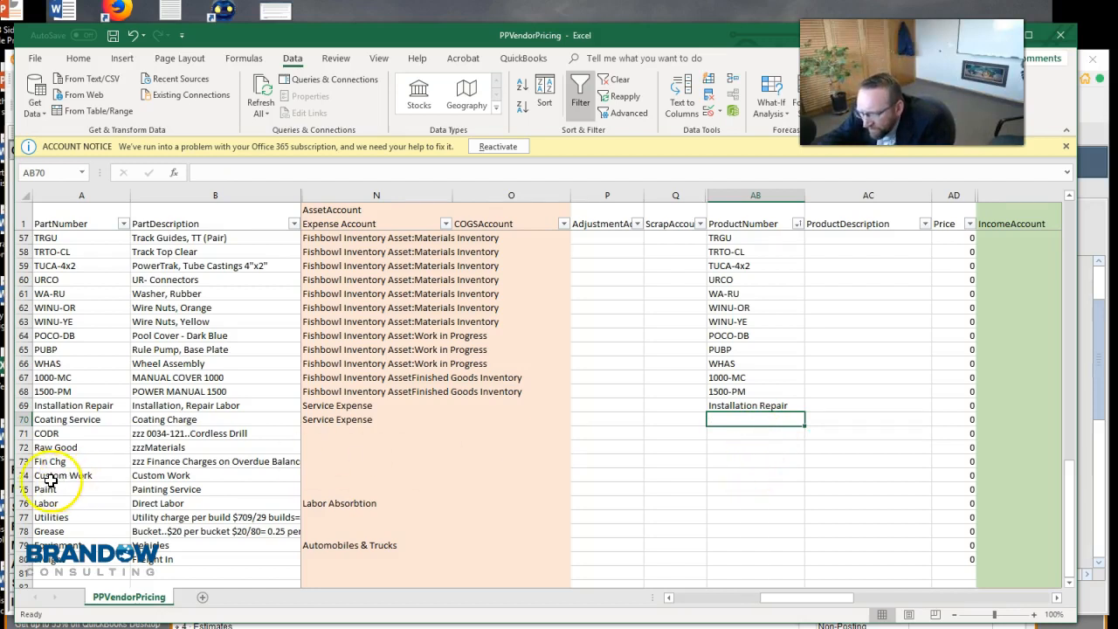
# Step: Set Custom Work's ProductNumber to =A74 and extend the formula to the Paint row
pyautogui.click(24, 475)
pyautogui.click(774, 476)
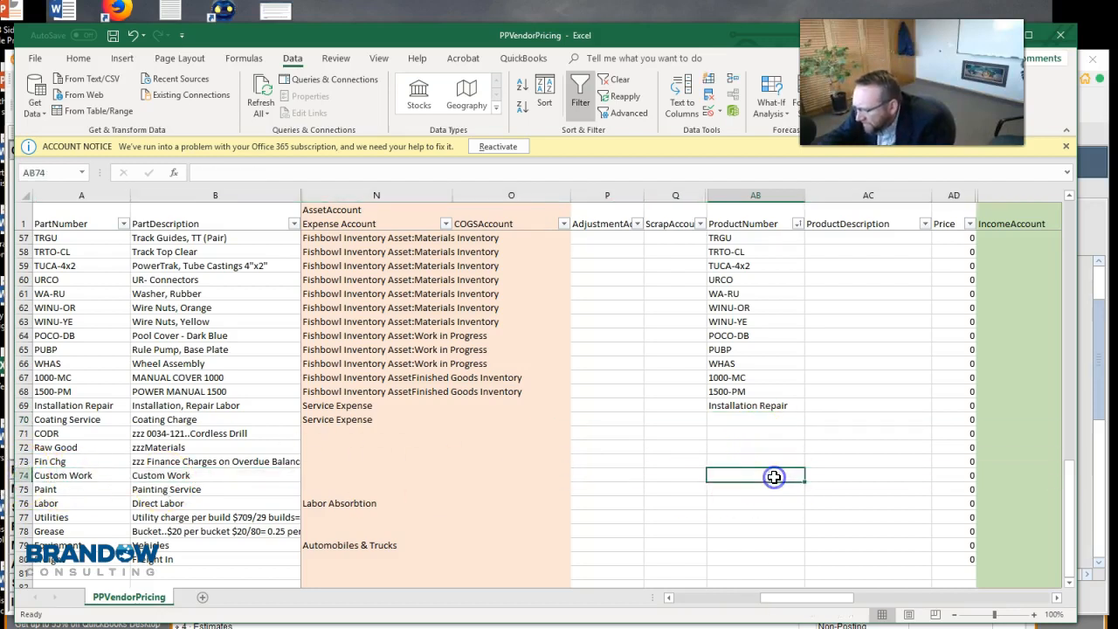
pyautogui.write('=')
pyautogui.click(55, 476)
pyautogui.press('Return')
pyautogui.click(781, 476)
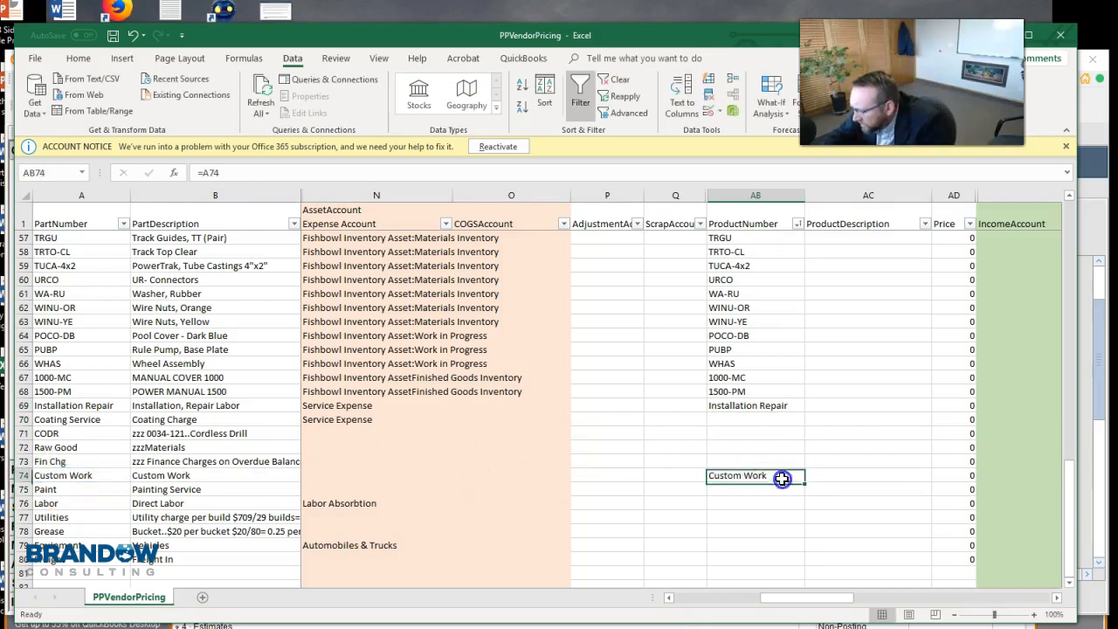
pyautogui.moveTo(804, 484); pyautogui.dragTo(803, 499)
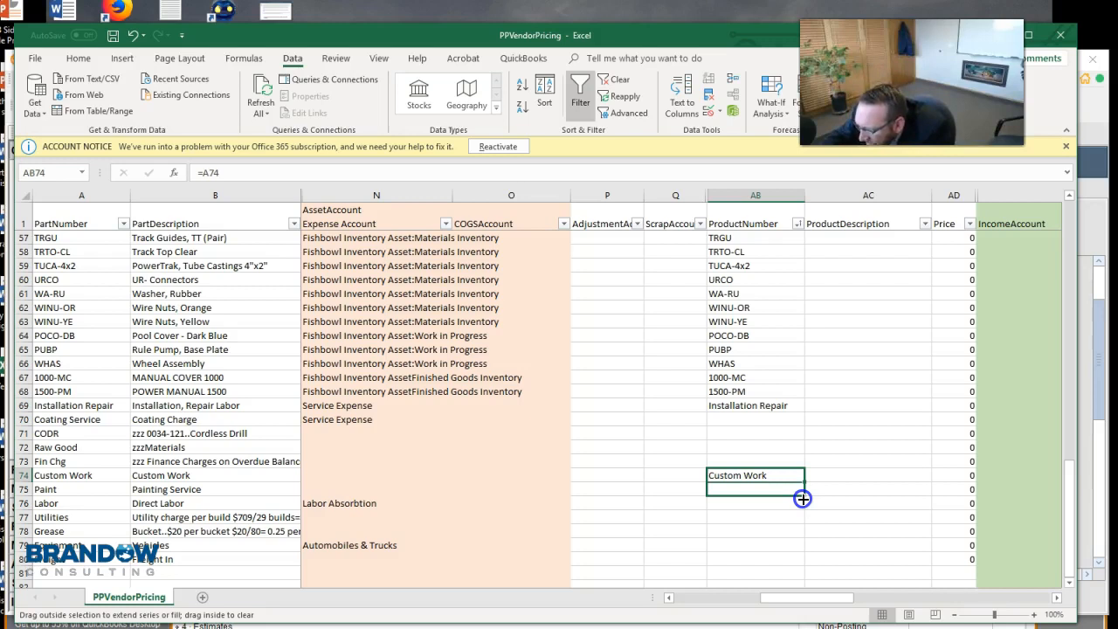
pyautogui.moveTo(802, 498); pyautogui.dragTo(800, 499)
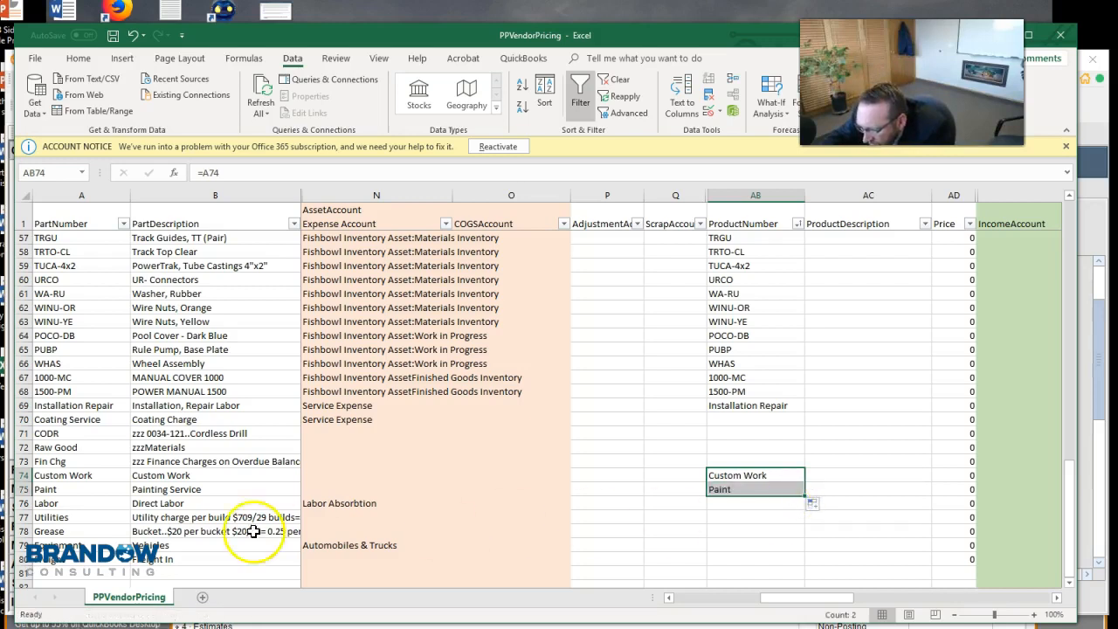
# Step: Link the Grease row's ProductNumber cell to its part number with a formula
pyautogui.click(24, 531)
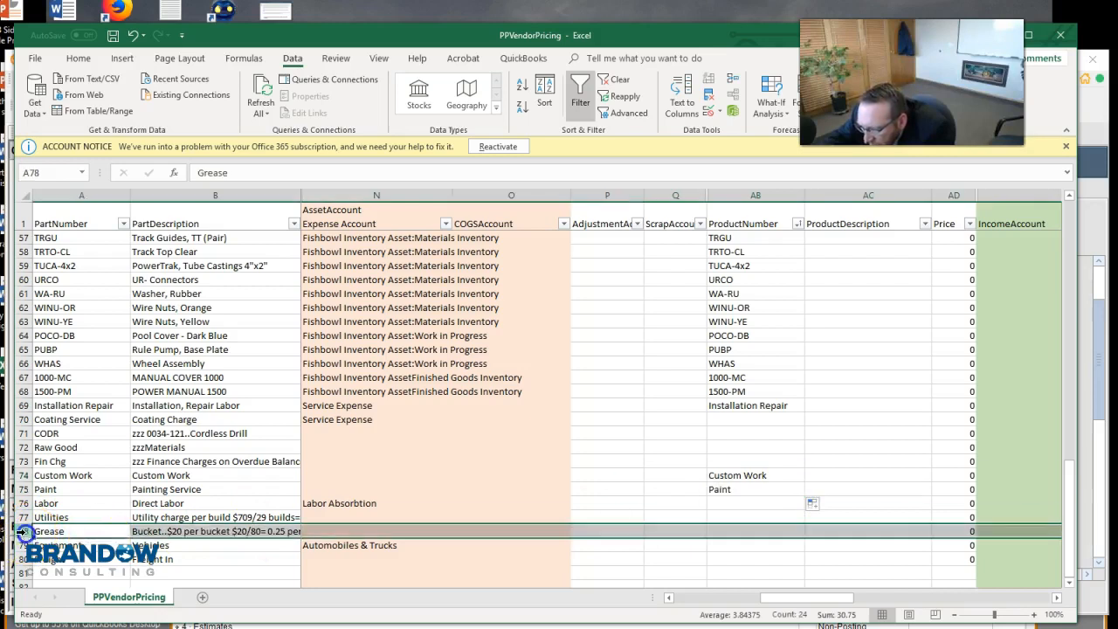
pyautogui.click(743, 530)
pyautogui.write('=')
pyautogui.click(71, 530)
pyautogui.press('Return')
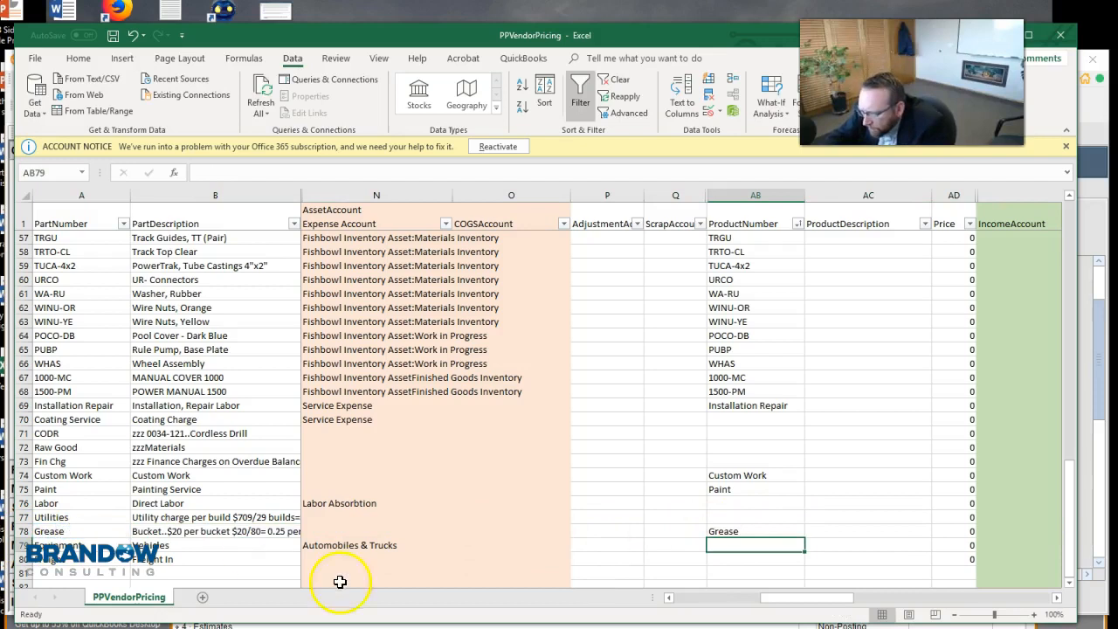
# Step: Filter PartTypeID to exclude types 21, 22 and 50
pyautogui.moveTo(774, 601); pyautogui.dragTo(686, 597)
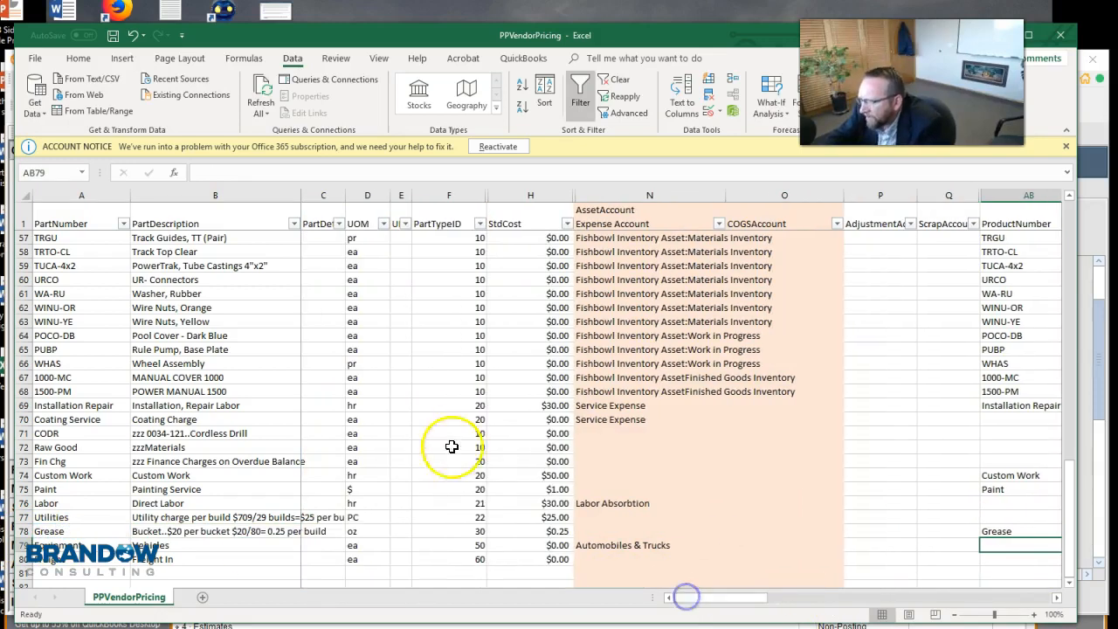
pyautogui.click(481, 228)
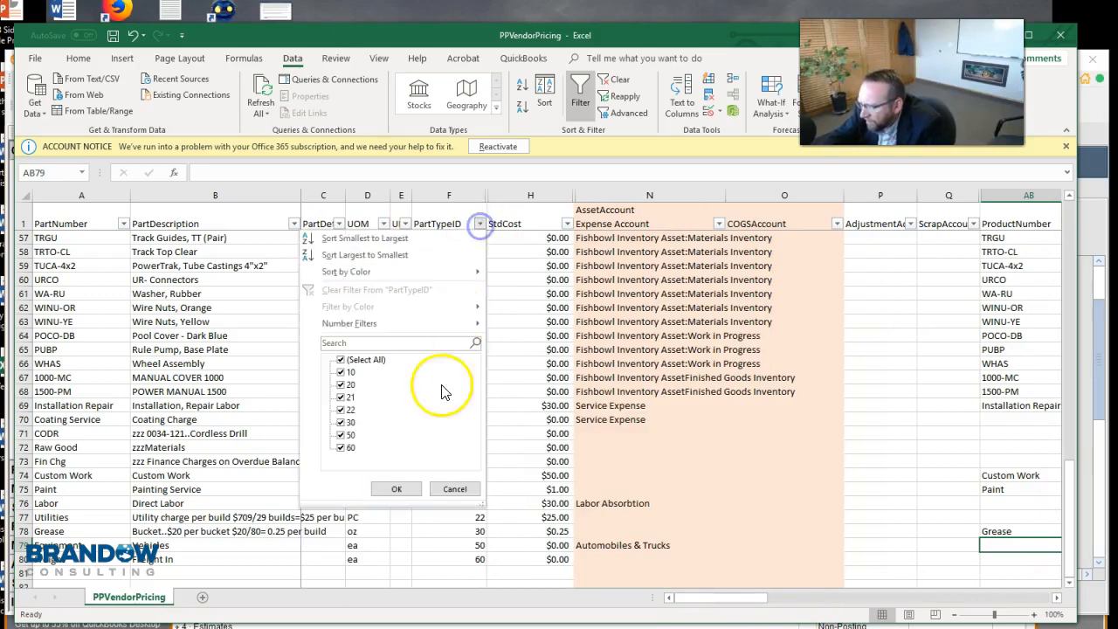
pyautogui.click(342, 435)
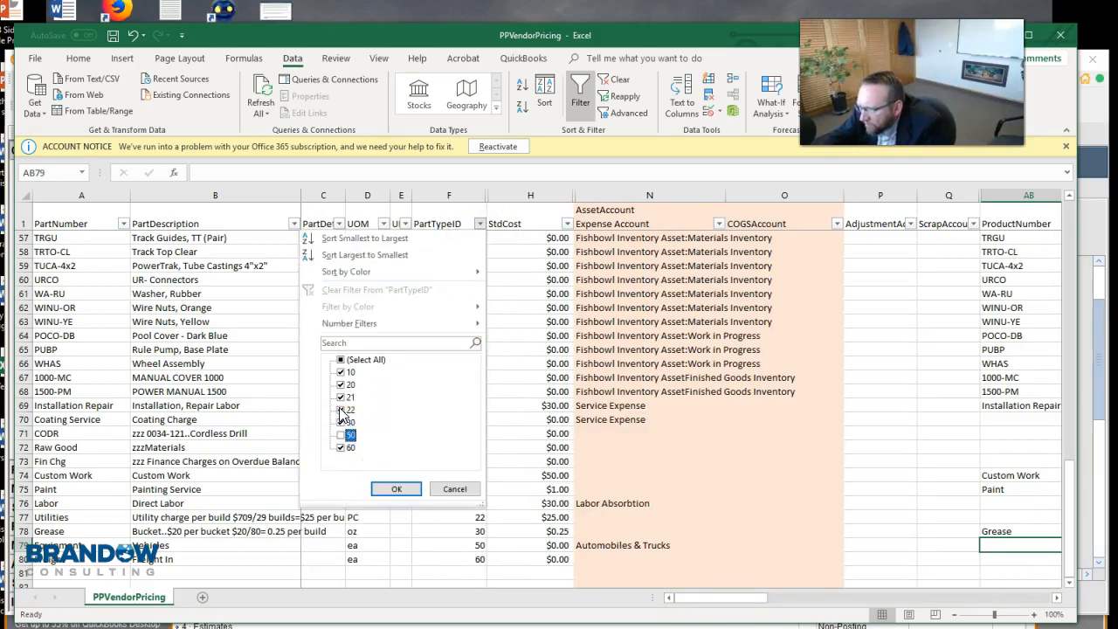
pyautogui.click(341, 397)
pyautogui.click(398, 488)
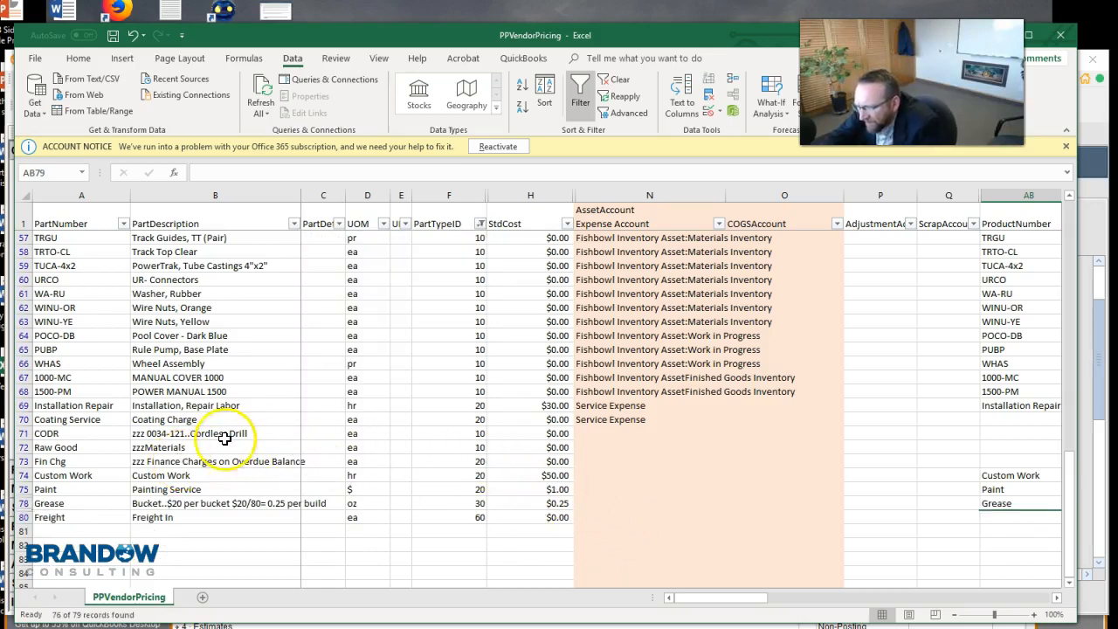
pyautogui.click(21, 475)
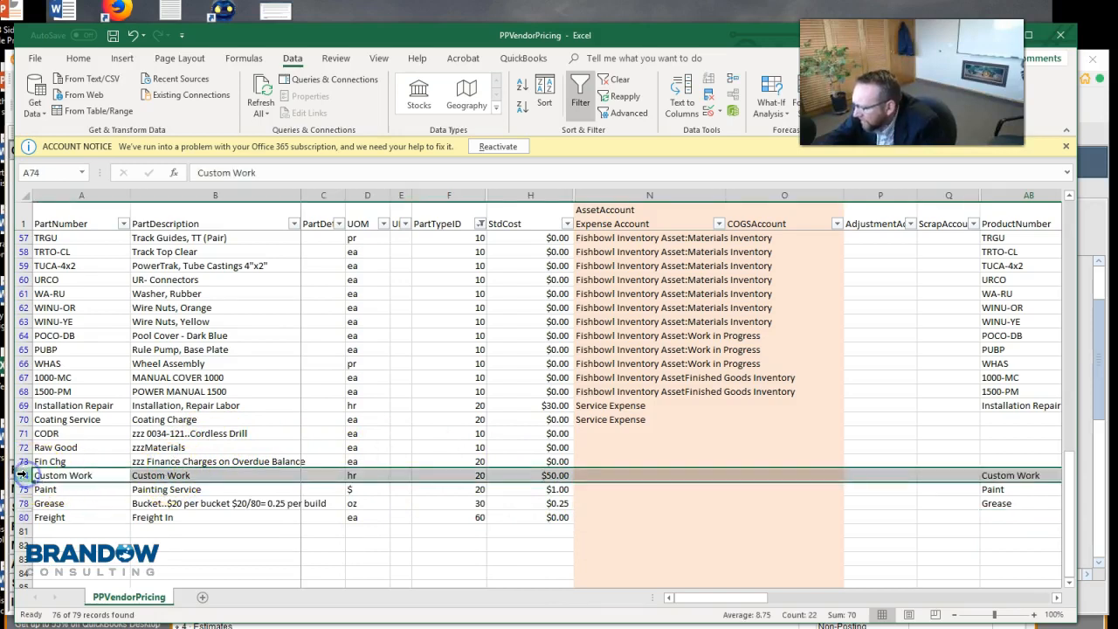
pyautogui.click(23, 405)
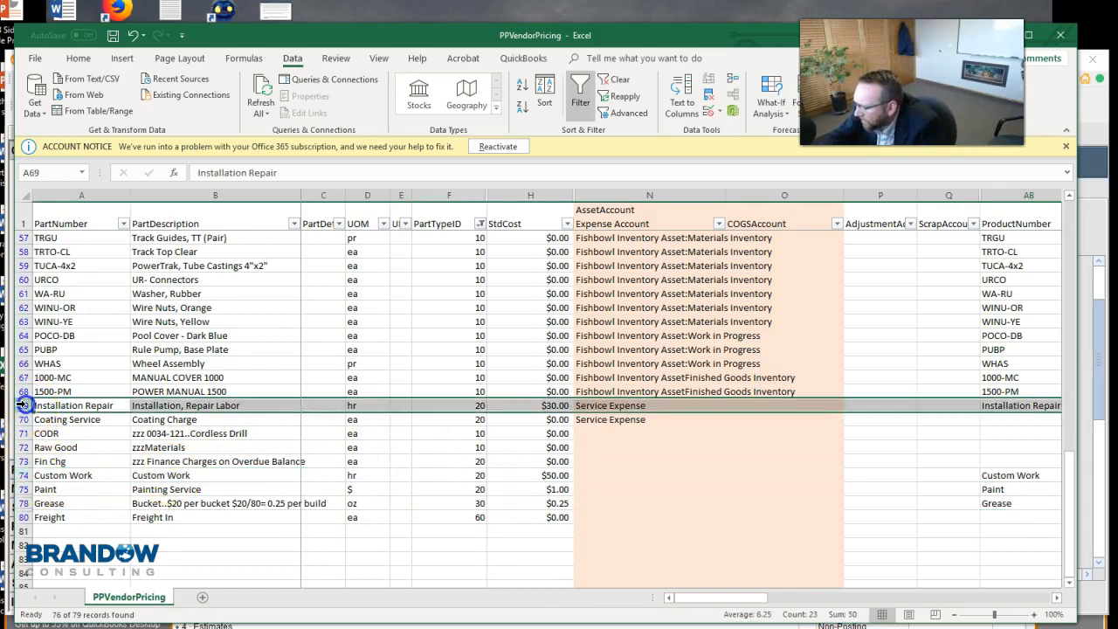
pyautogui.click(21, 419)
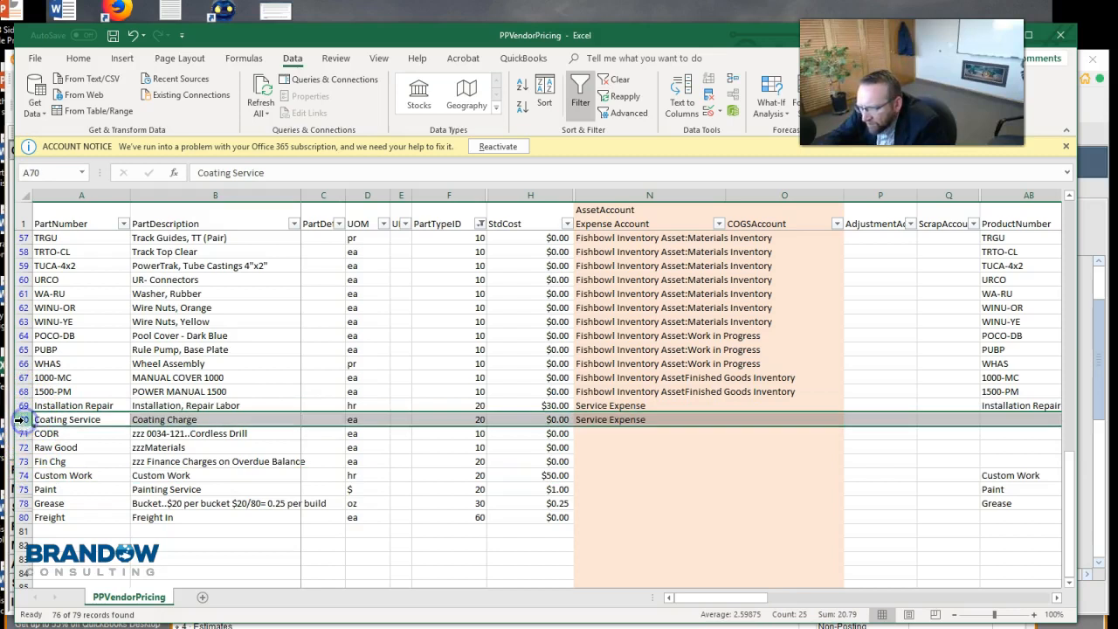
# Step: Filter the ProductNumber column to hide rows with a blank product number
pyautogui.moveTo(694, 603); pyautogui.dragTo(773, 601)
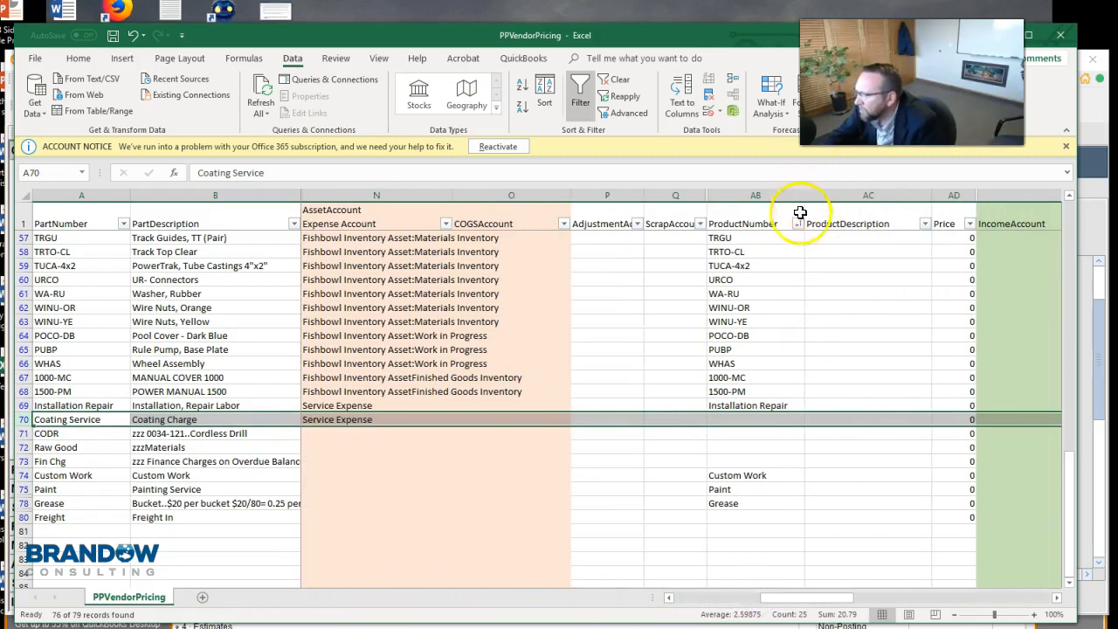
pyautogui.click(797, 224)
pyautogui.click(659, 360)
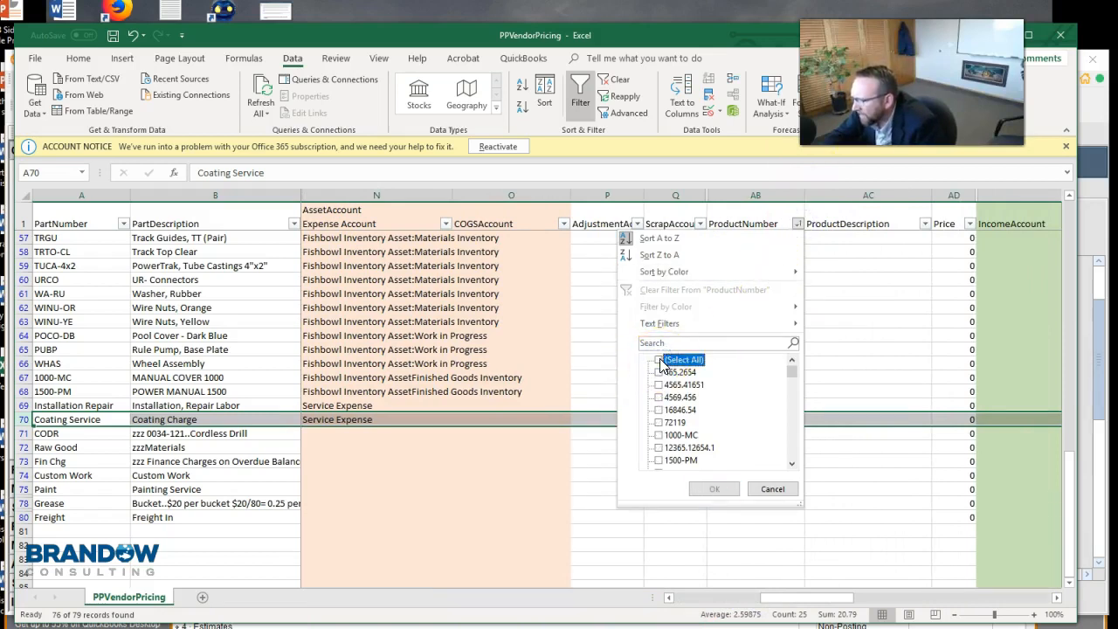
pyautogui.scroll(-10, 782, 428)
pyautogui.click(659, 460)
pyautogui.click(711, 489)
pyautogui.click(849, 239)
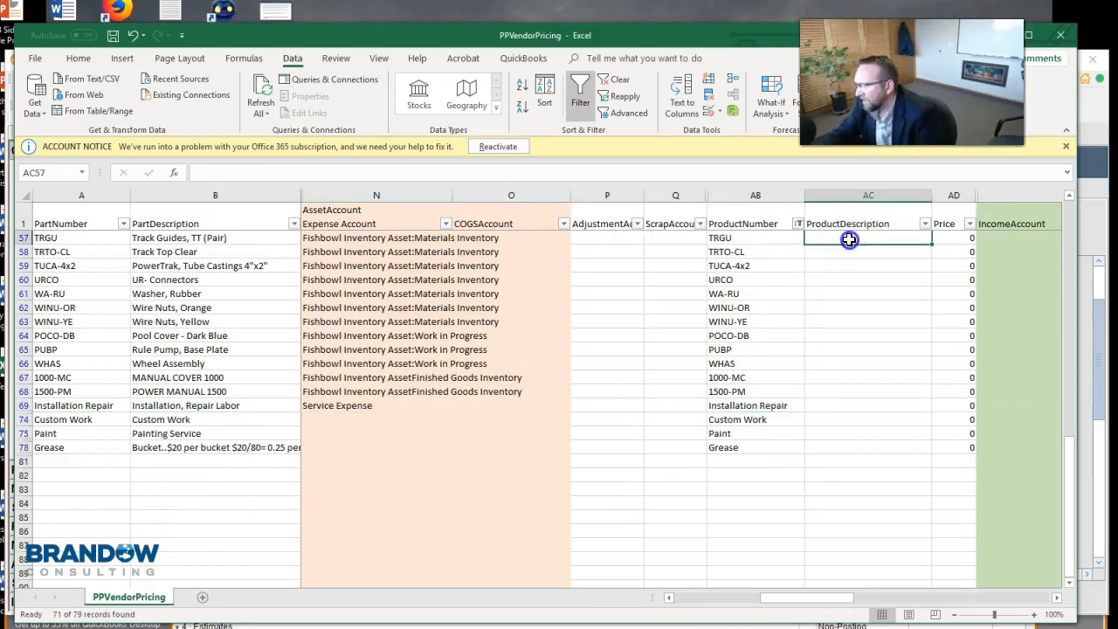
pyautogui.write('=')
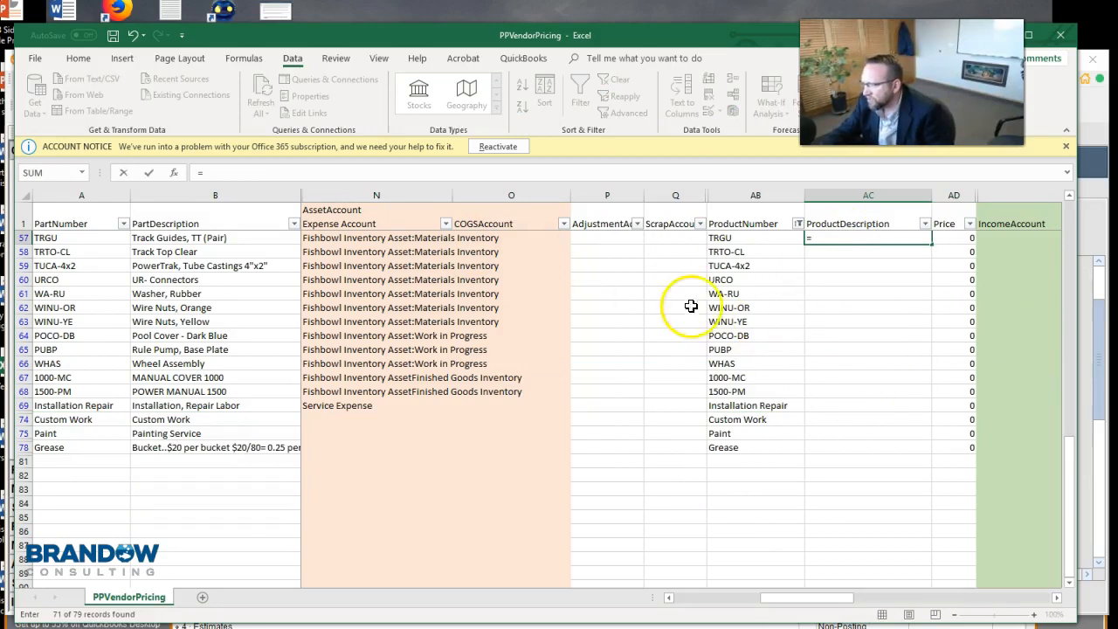
pyautogui.scroll(15, 756, 394)
pyautogui.scroll(-2, 759, 399)
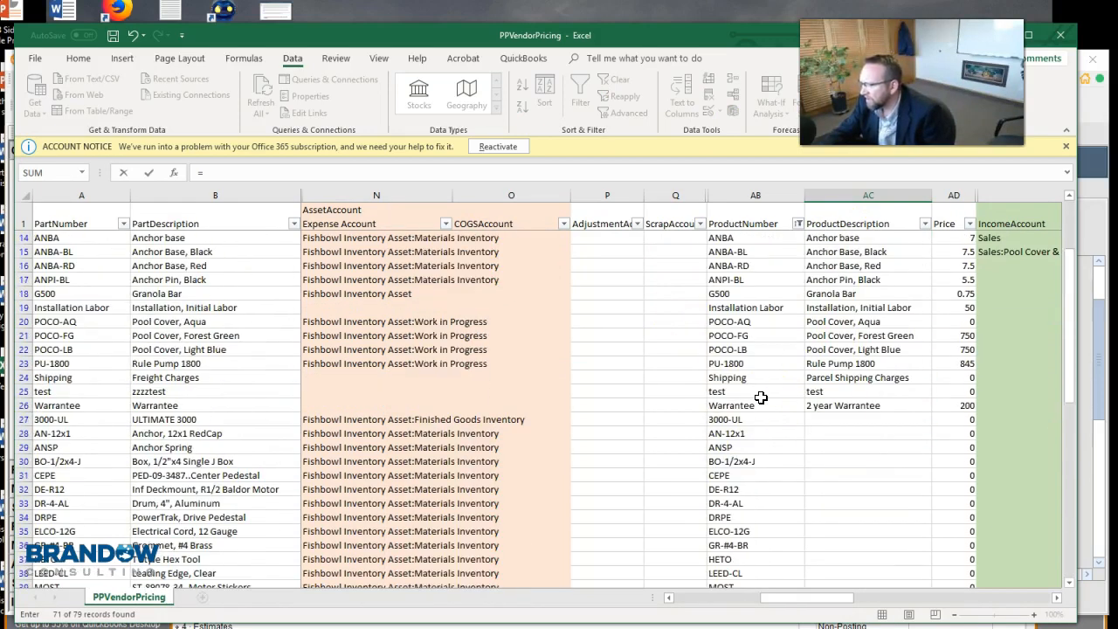
pyautogui.click(841, 421)
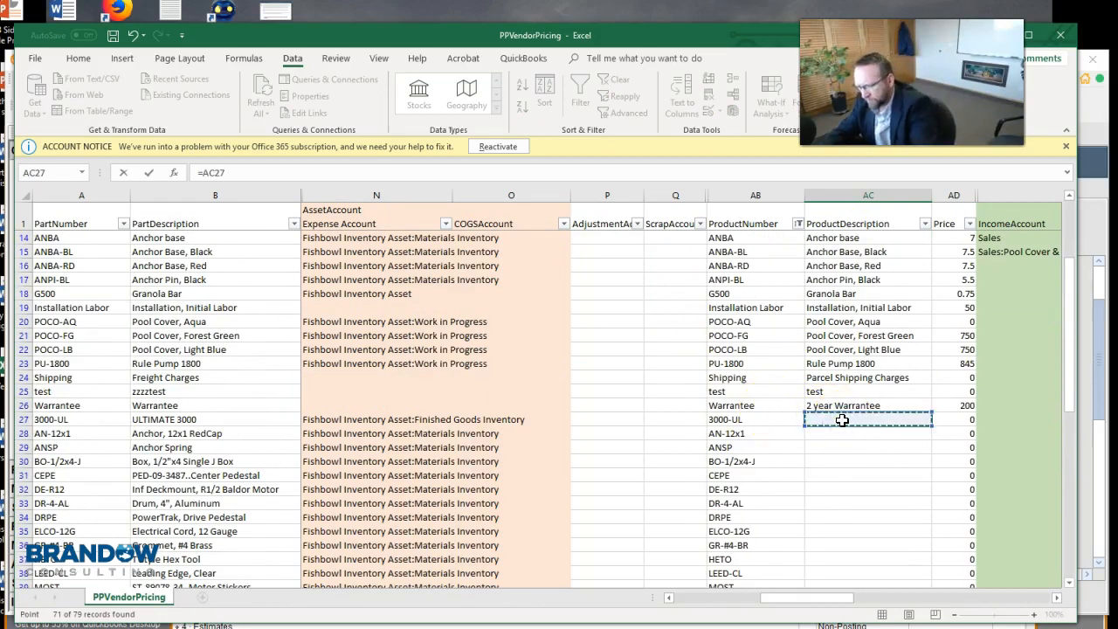
pyautogui.write('==')
pyautogui.click(842, 420)
pyautogui.write('=')
pyautogui.press('Return')
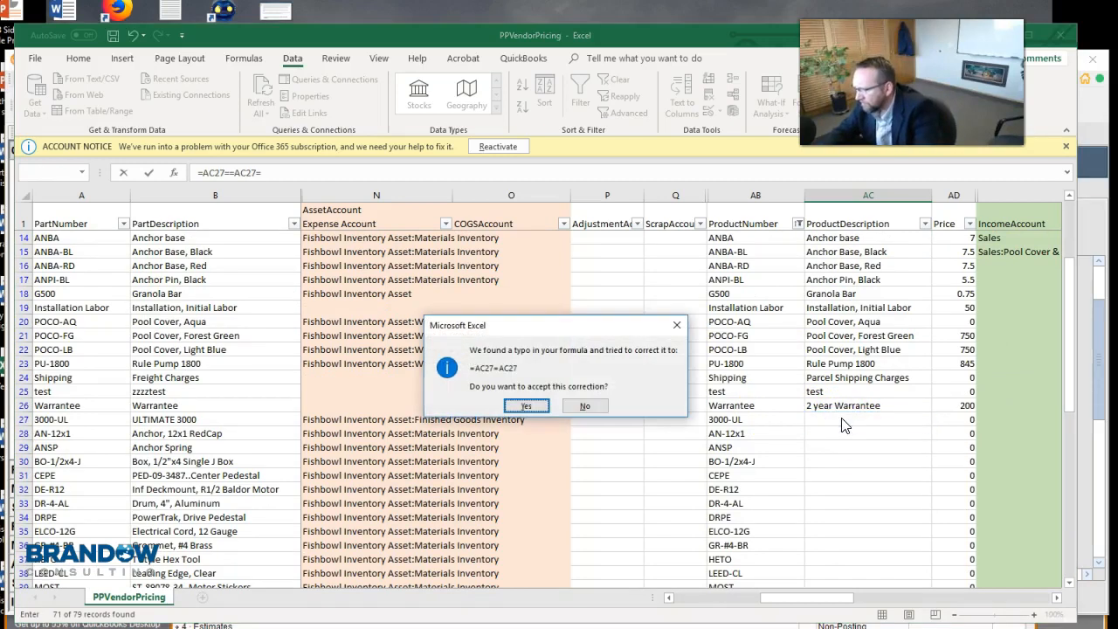
pyautogui.click(585, 405)
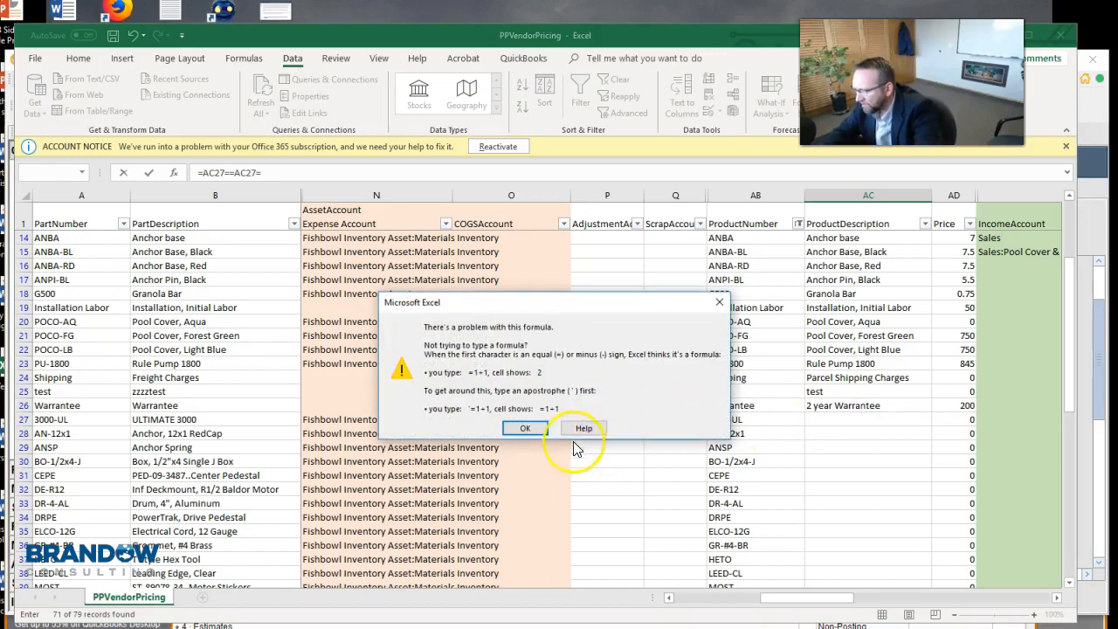
pyautogui.click(525, 428)
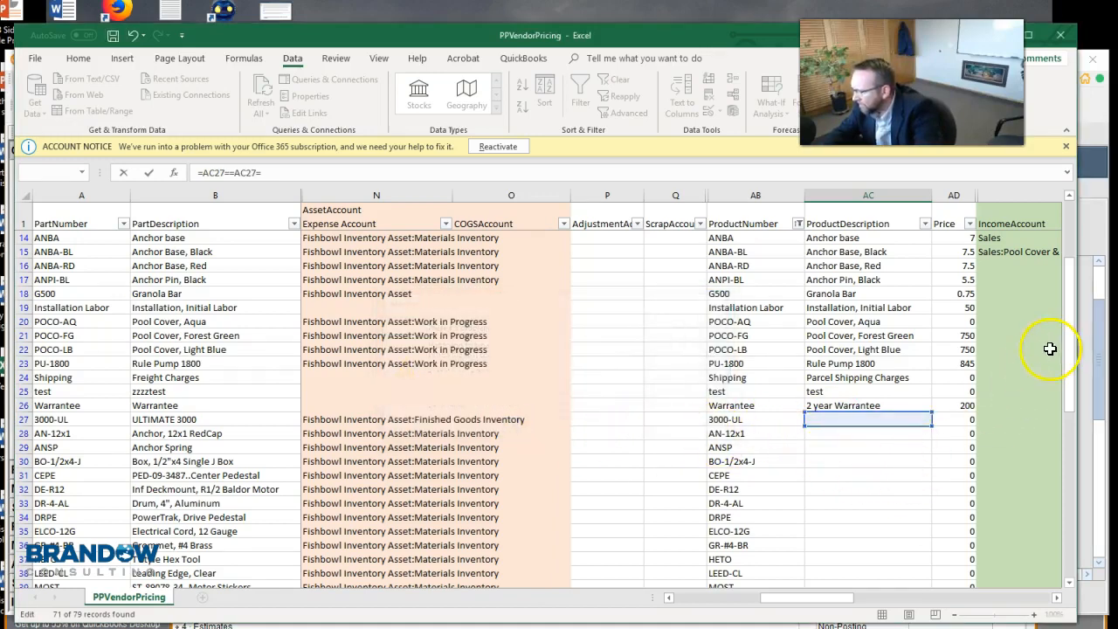
pyautogui.moveTo(1070, 351); pyautogui.dragTo(1069, 499)
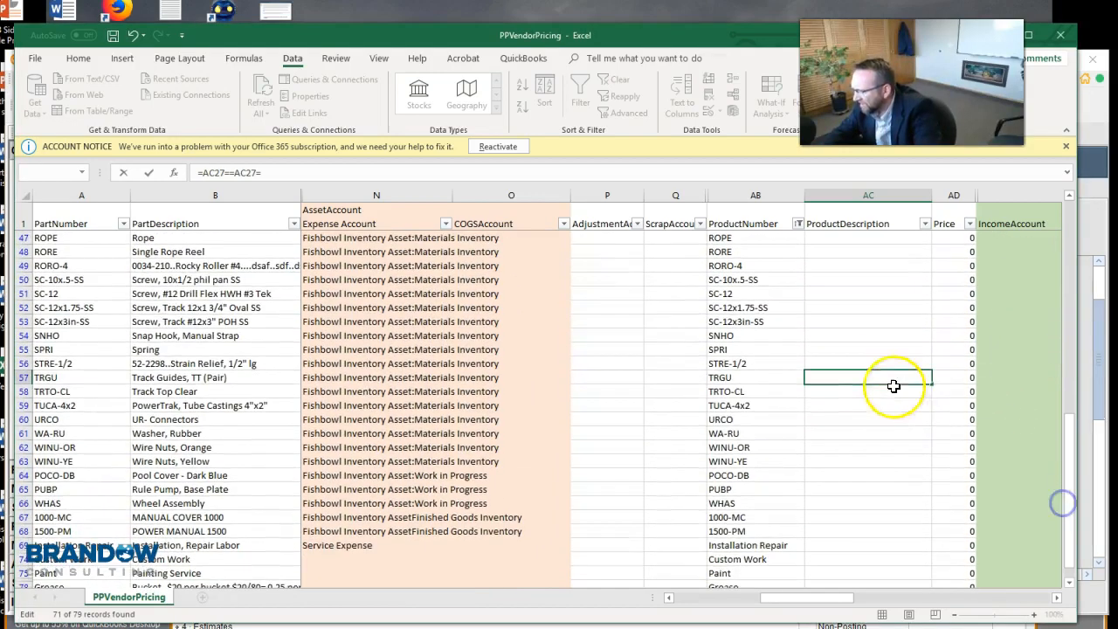
pyautogui.moveTo(877, 378); pyautogui.dragTo(789, 379)
pyautogui.press('BackSpace')
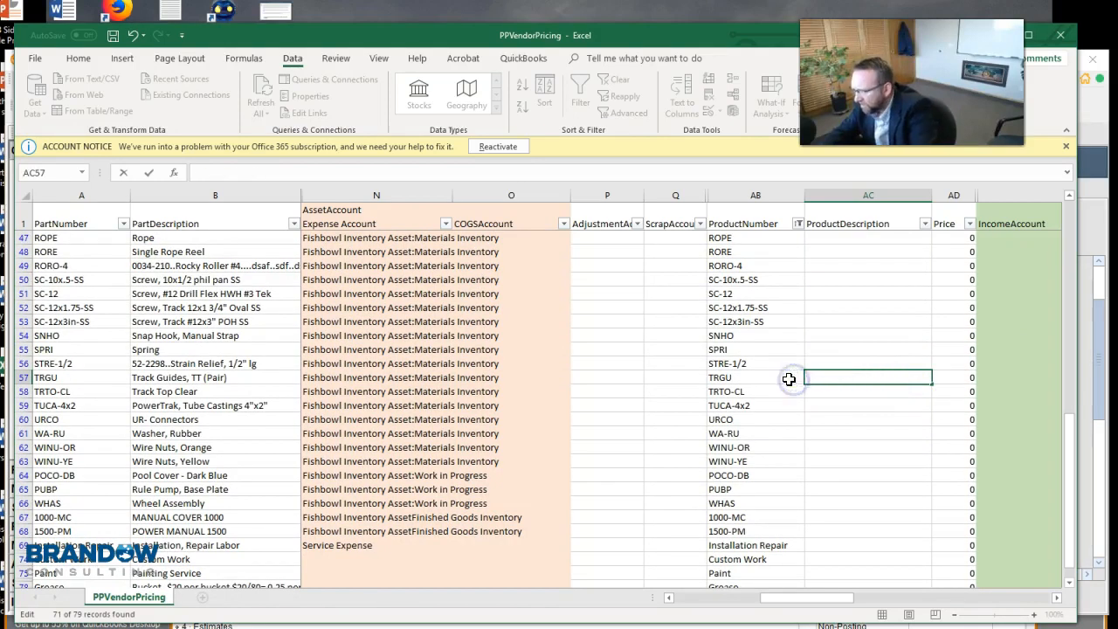
# Step: Set the 3000-UL row's ProductDescription to =A27 and fill the formula down the column
pyautogui.moveTo(1073, 474); pyautogui.dragTo(1069, 397)
pyautogui.click(868, 378)
pyautogui.write('=')
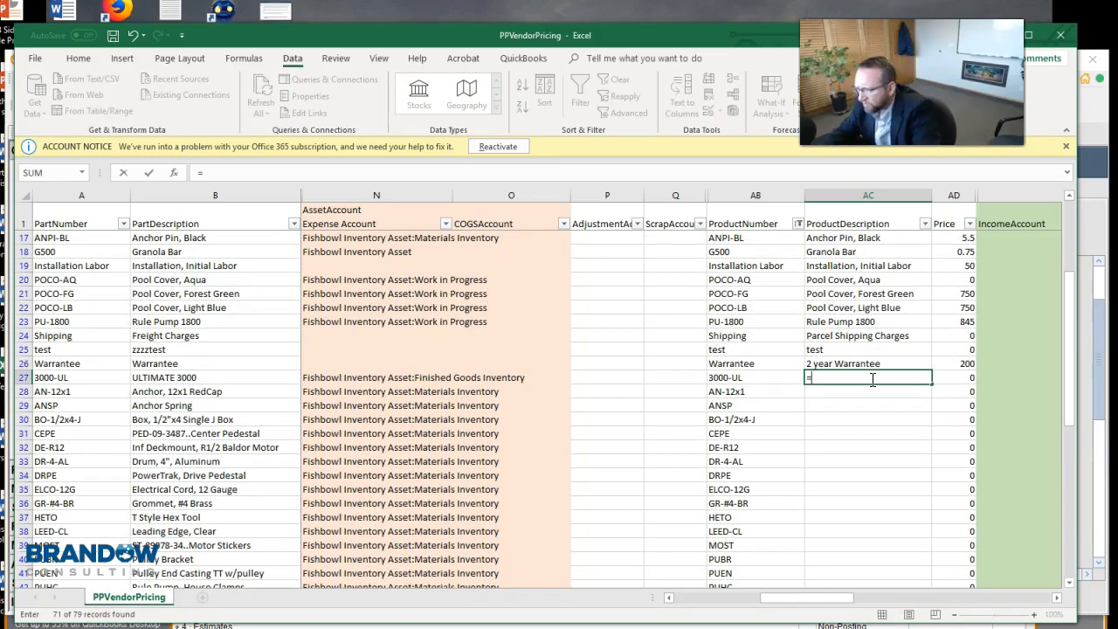
pyautogui.click(57, 378)
pyautogui.press('Return')
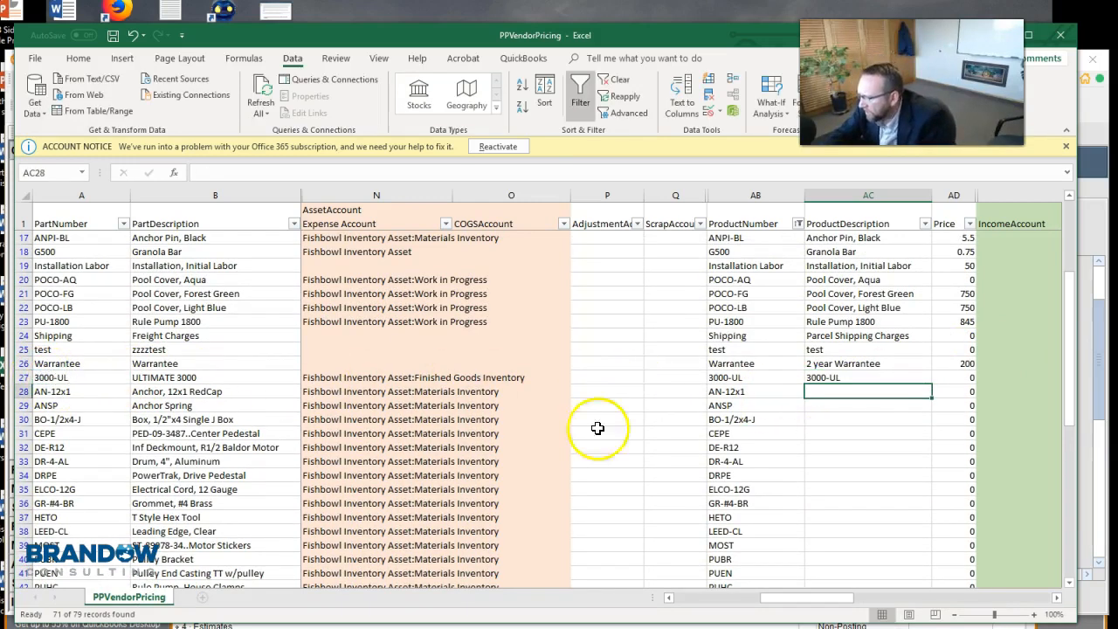
pyautogui.click(839, 378)
pyautogui.doubleClick(931, 397)
pyautogui.scroll(-1, 868, 423)
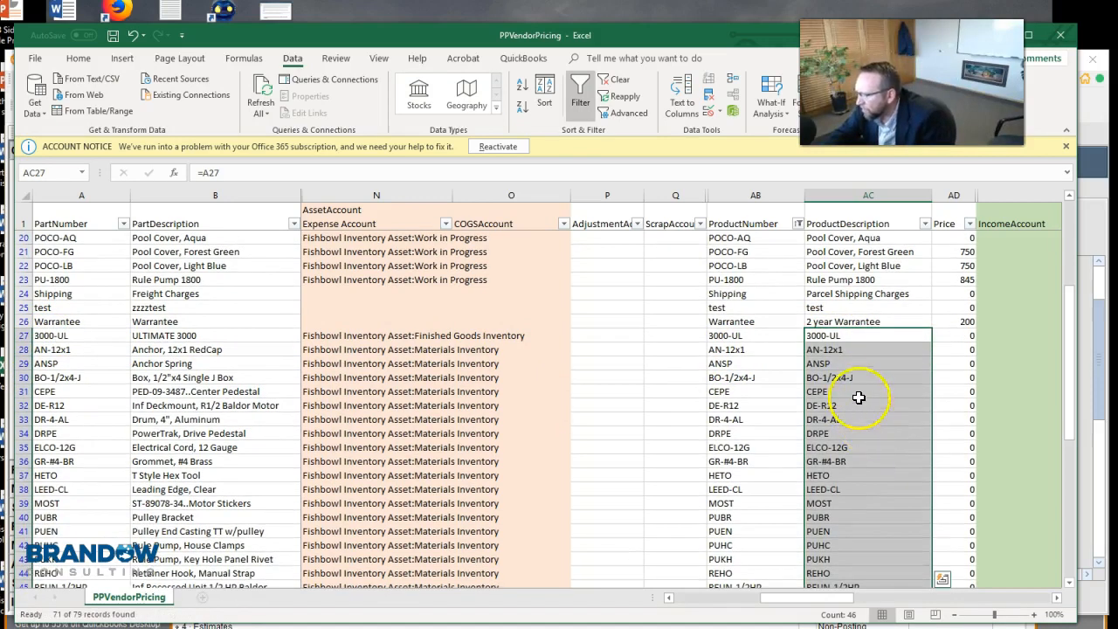
# Step: Set the 3000-UL row's ProductDescription to =B27 and fill the formula down the adjoining rows
pyautogui.click(848, 336)
pyautogui.write('=')
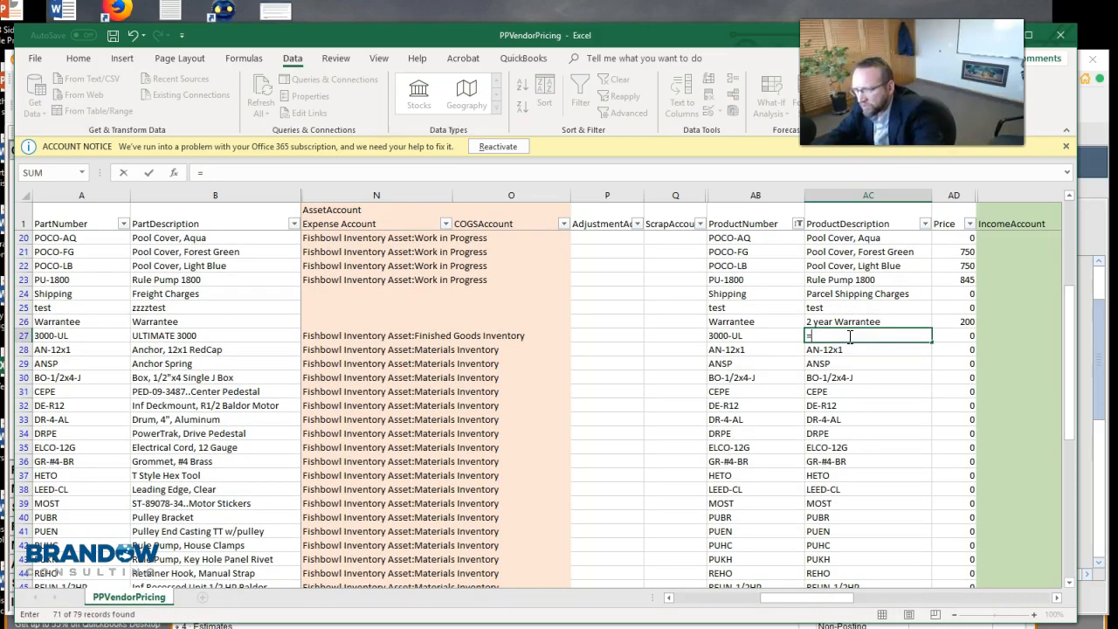
pyautogui.click(178, 336)
pyautogui.press('Return')
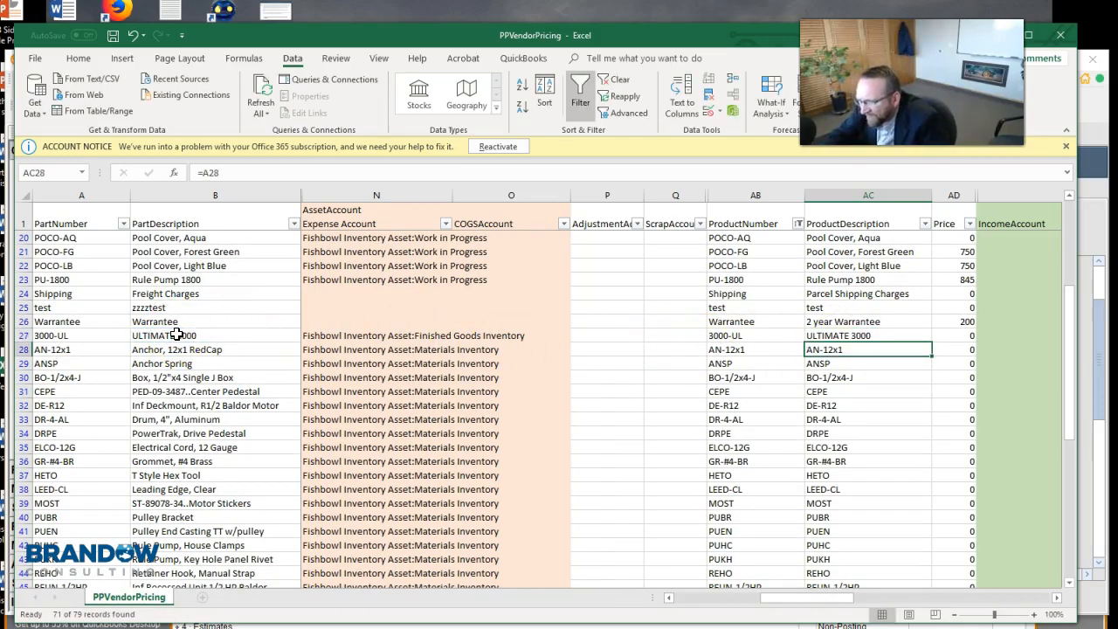
pyautogui.click(18, 338)
pyautogui.click(834, 337)
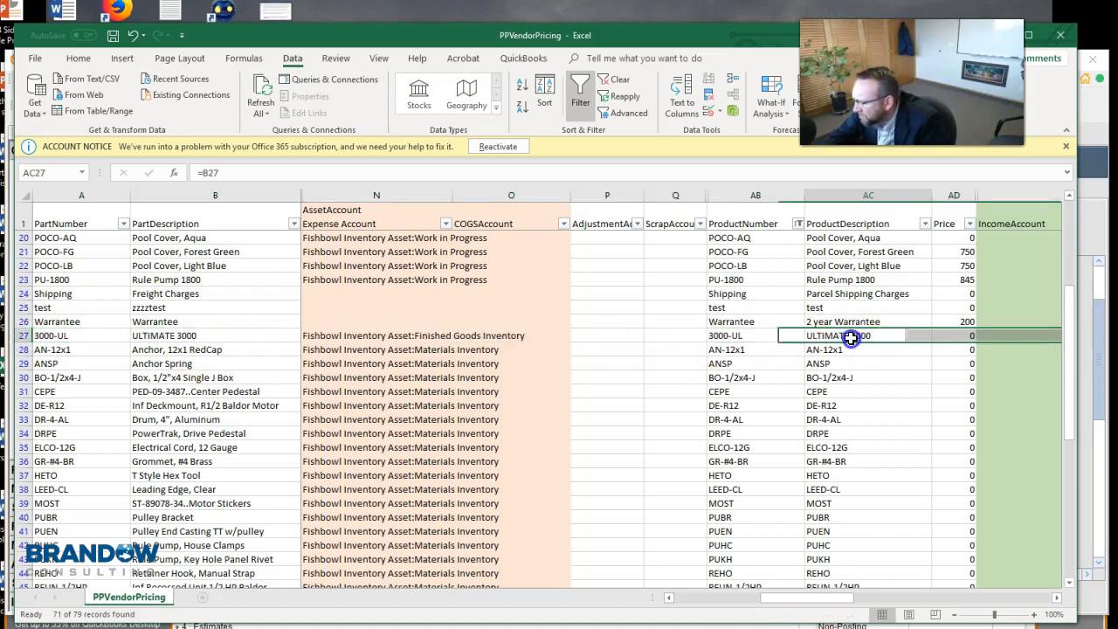
pyautogui.doubleClick(933, 343)
# Step: Extend the ProductDescription formula from the Installation Repair row through the Custom Work, Paint and Grease rows
pyautogui.scroll(-8, 858, 421)
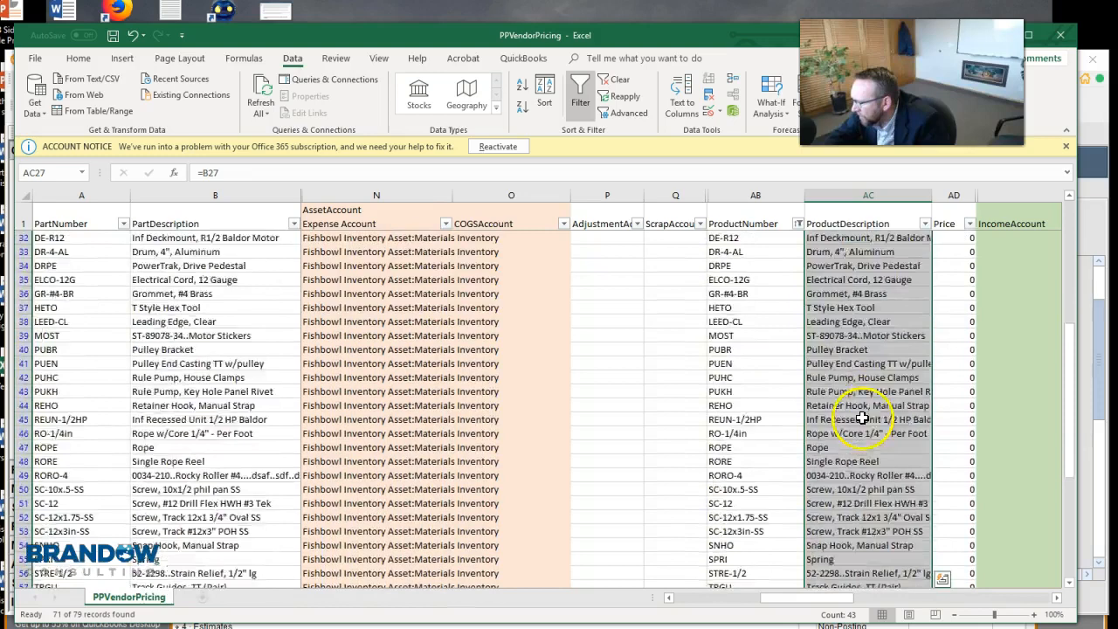
pyautogui.scroll(-6, 856, 421)
pyautogui.scroll(6, 857, 421)
pyautogui.scroll(-5, 855, 422)
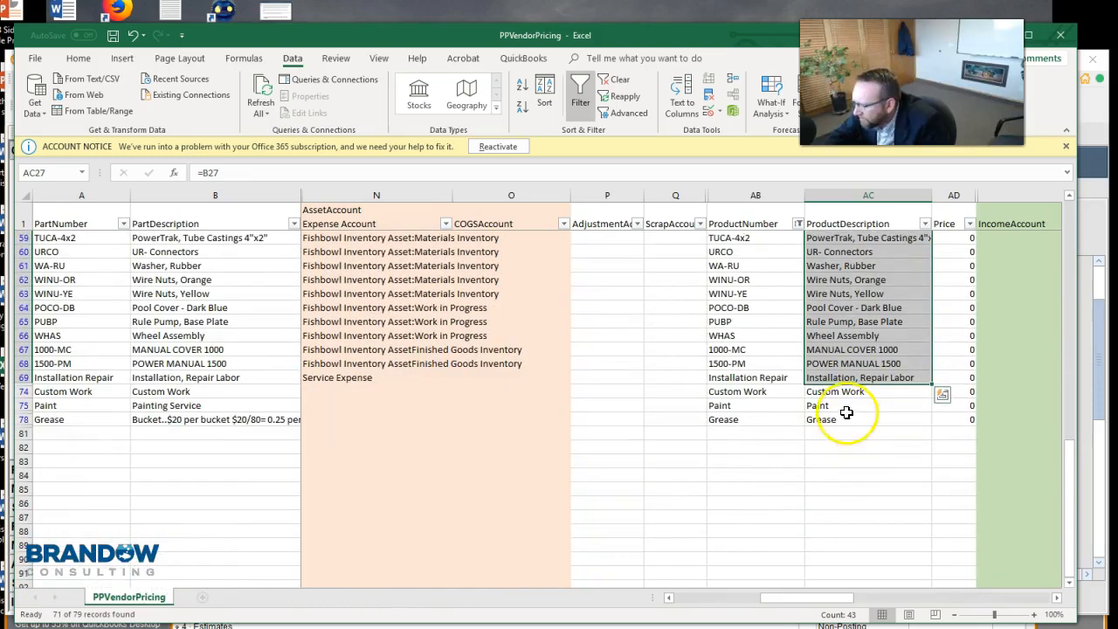
pyautogui.moveTo(932, 385); pyautogui.dragTo(924, 425)
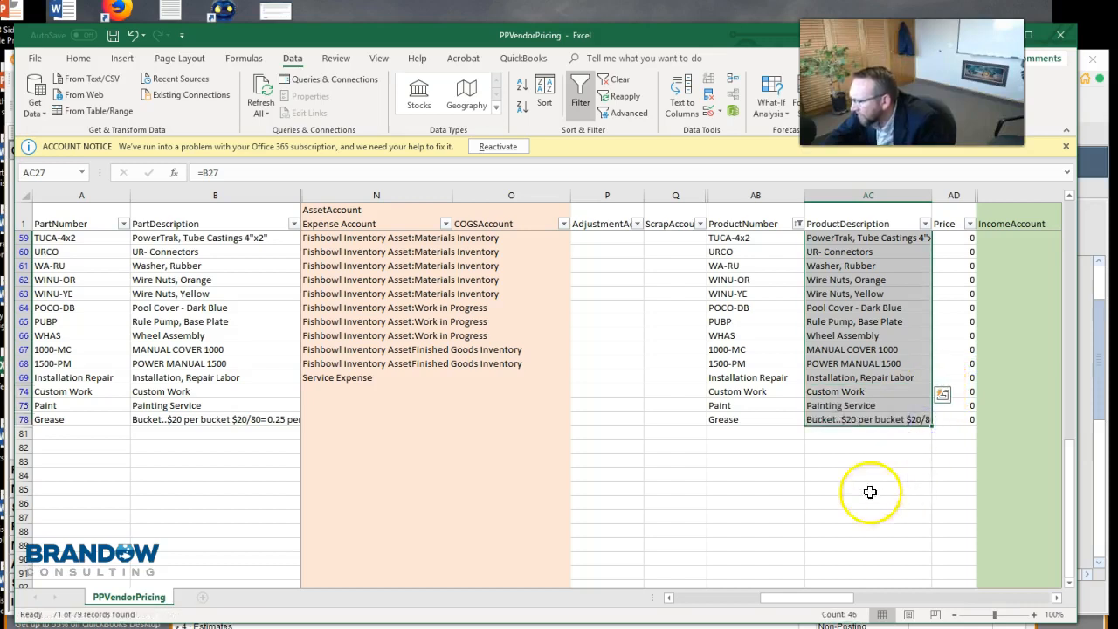
# Step: Clear the Grease row's ProductDescription and widen the PartDescription column to fit its full text
pyautogui.doubleClick(854, 420)
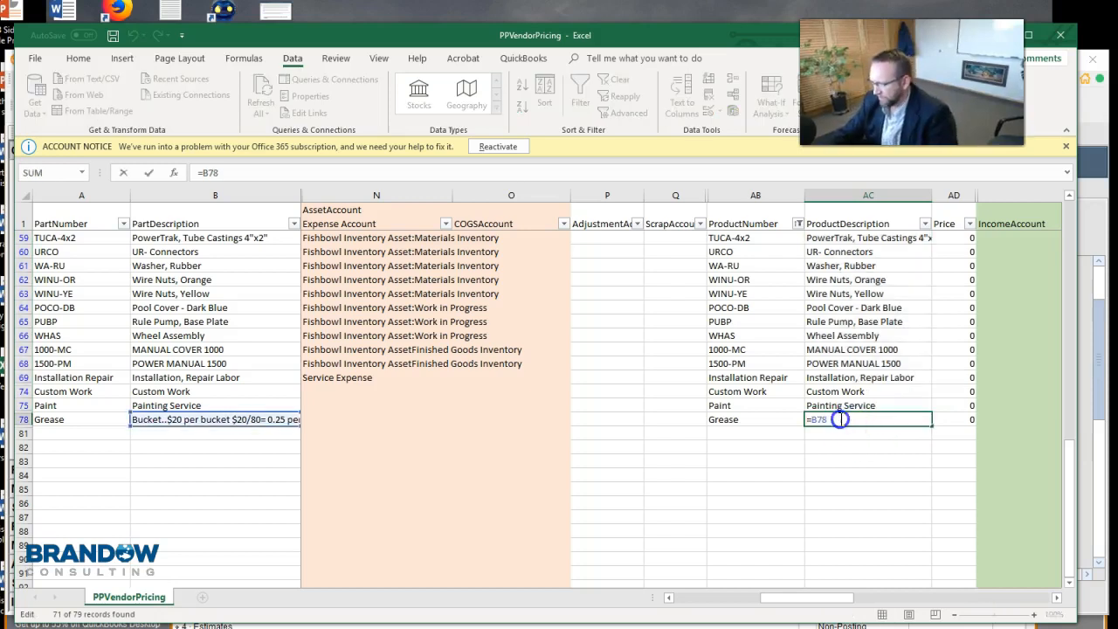
pyautogui.press('BackSpace')
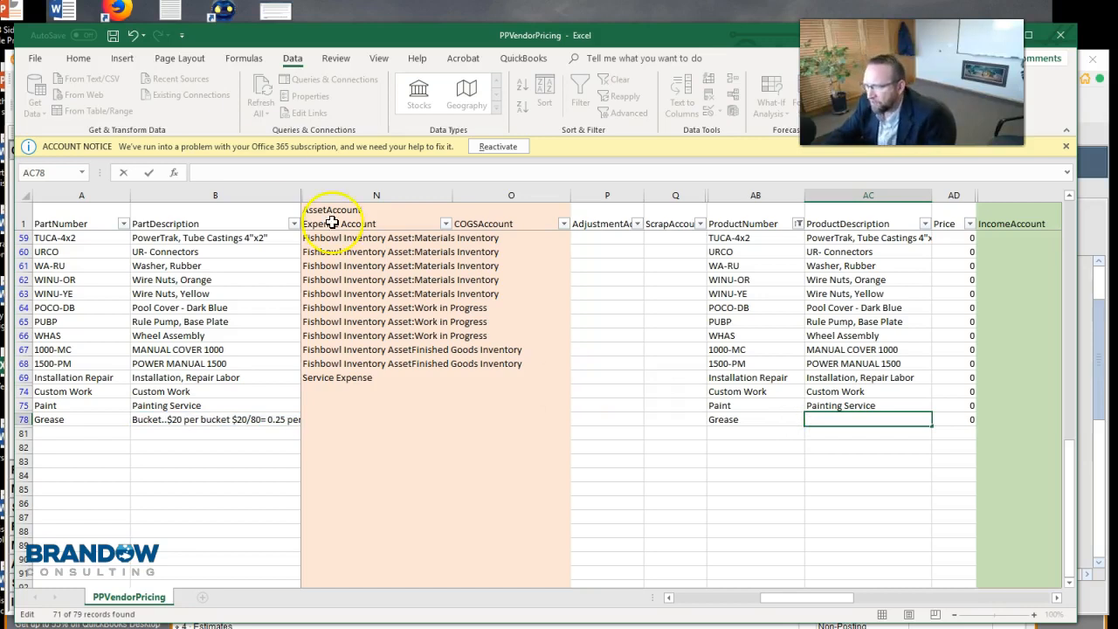
pyautogui.press('Return')
pyautogui.click(858, 423)
pyautogui.moveTo(301, 195); pyautogui.dragTo(358, 210)
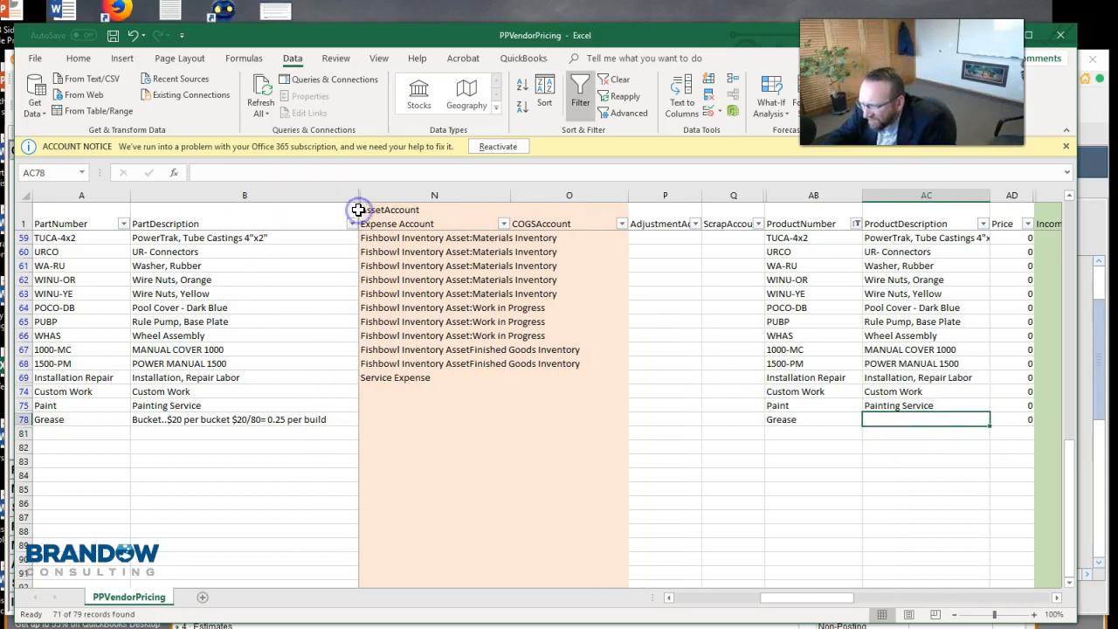
# Step: Copy the Grease row's PartDescription text into its ProductDescription cell as plain text
pyautogui.click(337, 420)
pyautogui.moveTo(338, 420); pyautogui.dragTo(110, 420)
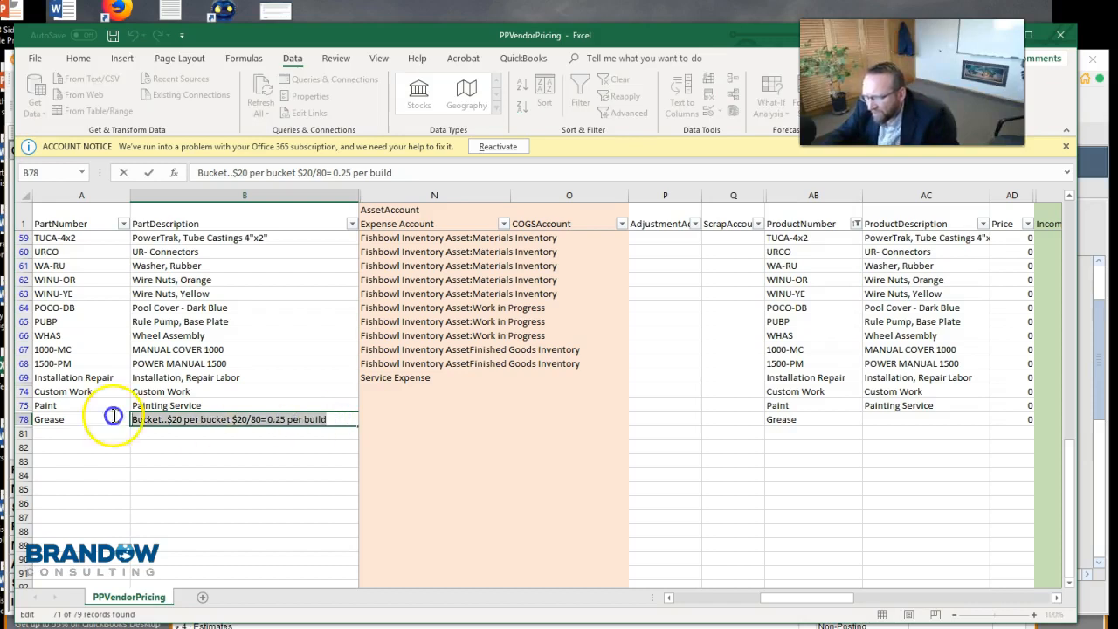
pyautogui.click(875, 420)
pyautogui.hotkey('ctrl', 'v')
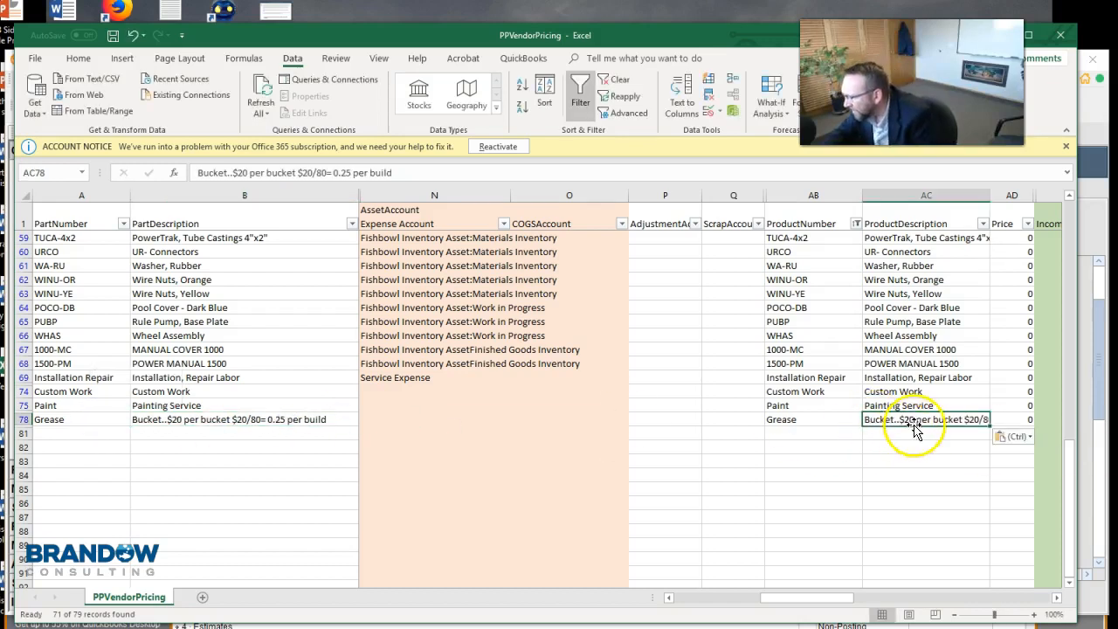
# Step: Shorten the Grease row's ProductDescription to "Bucket"
pyautogui.doubleClick(914, 419)
pyautogui.press('BackSpace')
pyautogui.press('BackSpace')
pyautogui.press('BackSpace')
pyautogui.press('BackSpace')
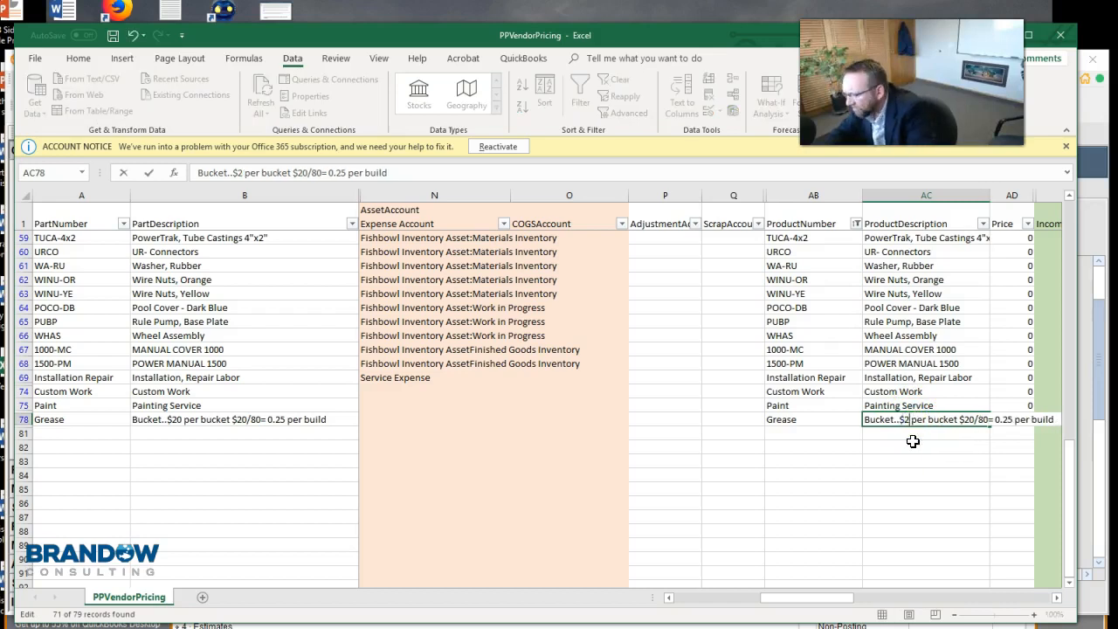
pyautogui.press('BackSpace')
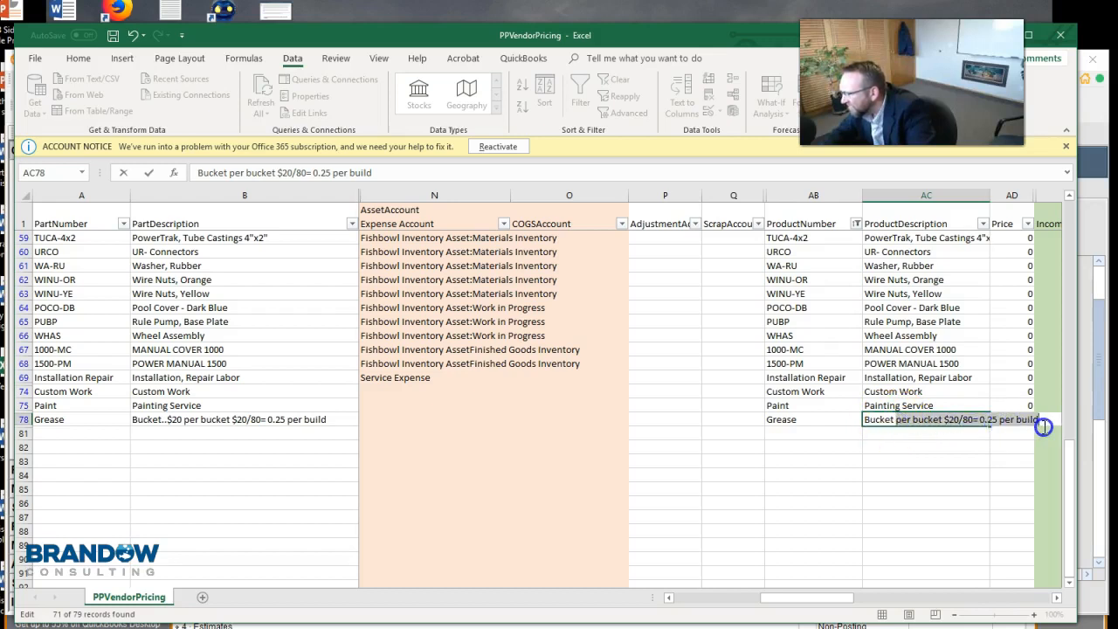
pyautogui.press('Delete')
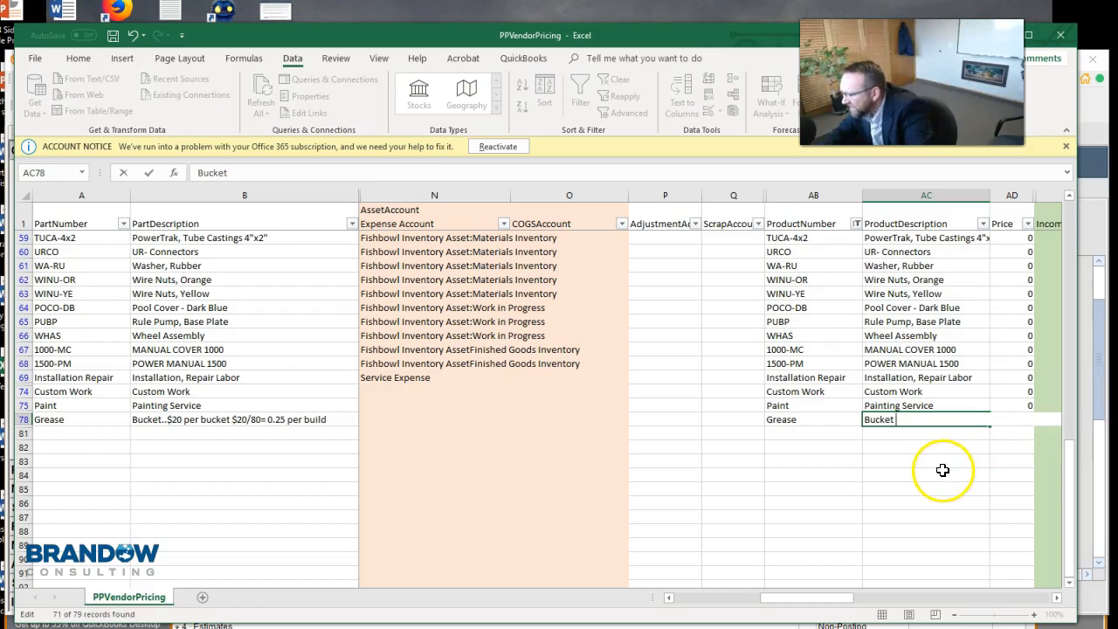
pyautogui.click(888, 458)
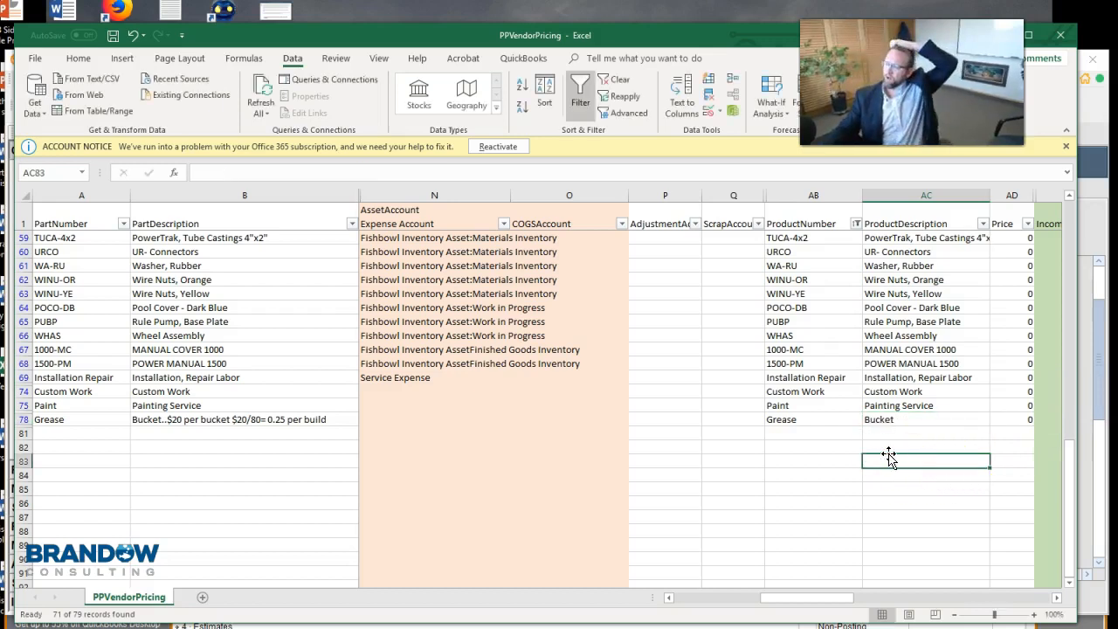
# Step: Clear both the ProductNumber and the ProductDescription of the Grease row
pyautogui.click(147, 420)
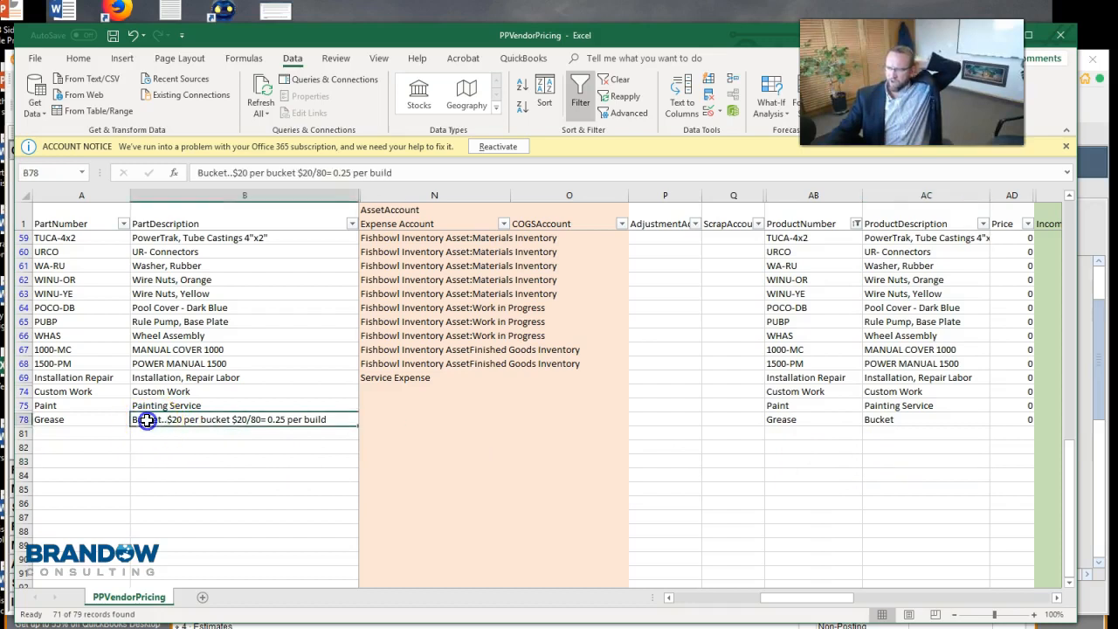
pyautogui.click(15, 420)
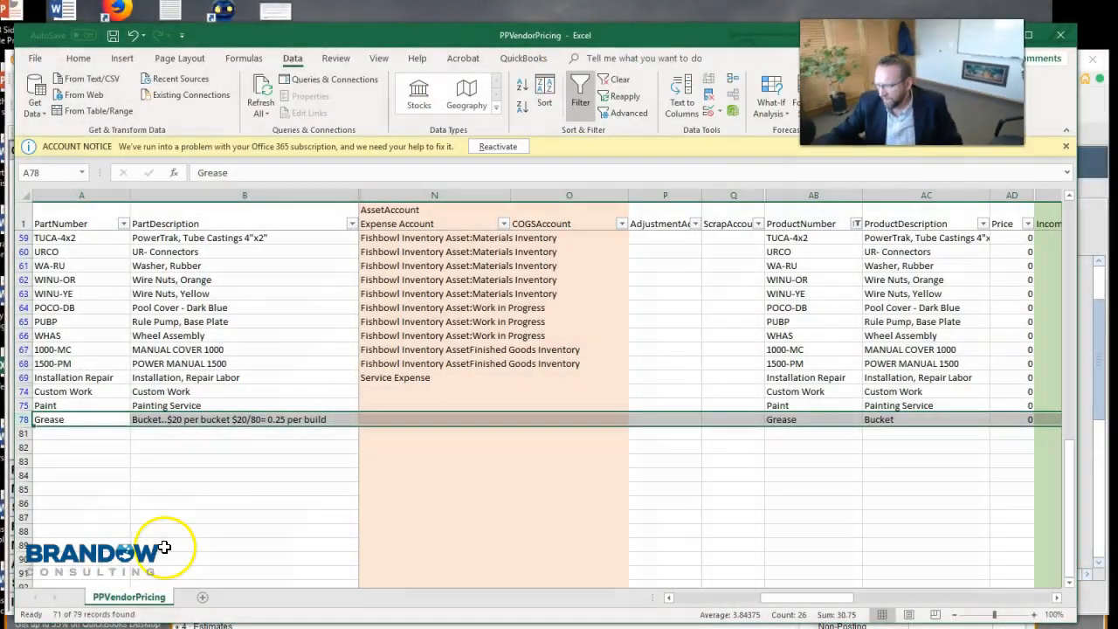
pyautogui.click(801, 421)
pyautogui.press('Delete')
pyautogui.click(880, 421)
pyautogui.press('Delete')
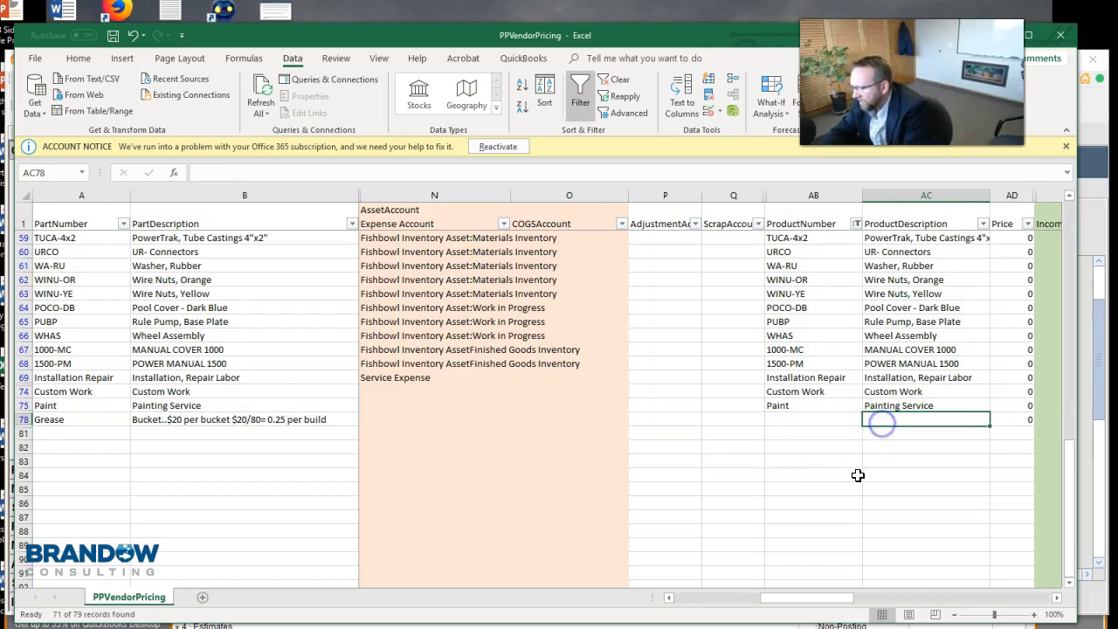
# Step: Reset the ProductNumber filter to select all values, including the blanks
pyautogui.moveTo(804, 598)
pyautogui.mouseDown()
pyautogui.moveTo(881, 590)
pyautogui.moveTo(991, 607)
pyautogui.moveTo(721, 589)
pyautogui.moveTo(794, 593)
pyautogui.mouseUp()
pyautogui.click(856, 224)
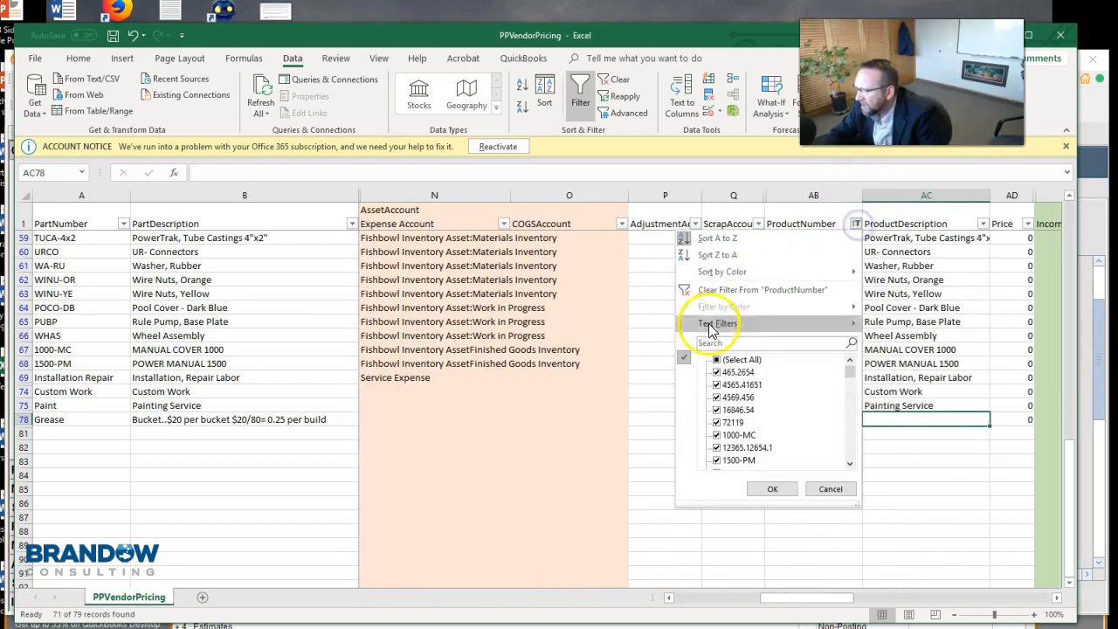
pyautogui.click(716, 359)
pyautogui.click(770, 488)
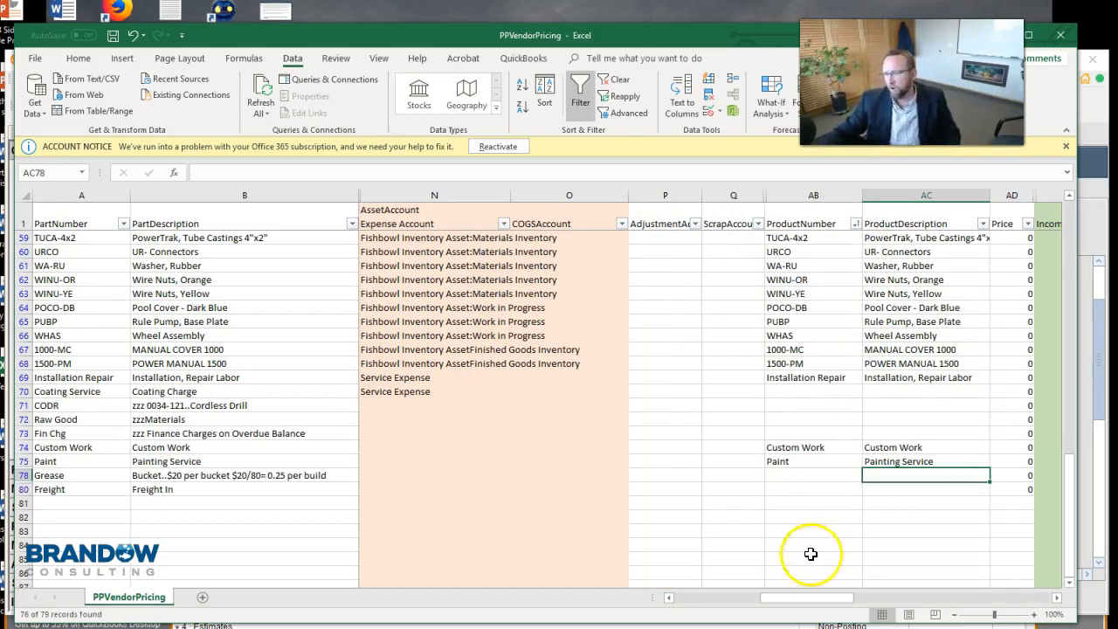
# Step: Enter the formula =AS2=AB2 in cell AW2 to compare the VendorPartNumber with the ProductNumber
pyautogui.moveTo(835, 605); pyautogui.dragTo(1035, 601)
pyautogui.scroll(5, 793, 345)
pyautogui.scroll(14, 793, 345)
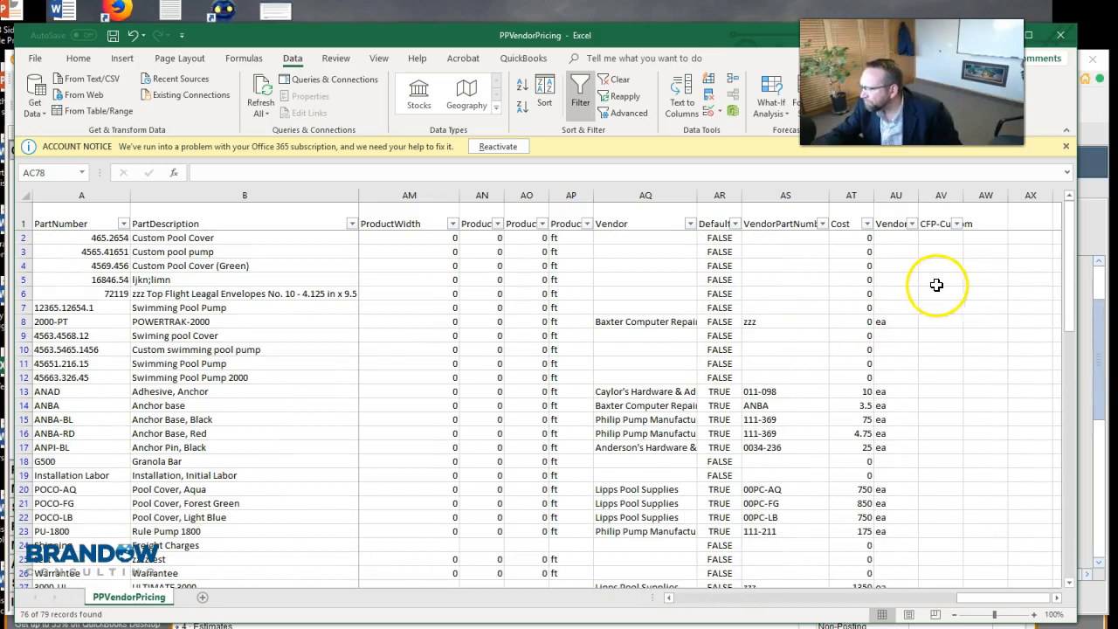
pyautogui.click(982, 237)
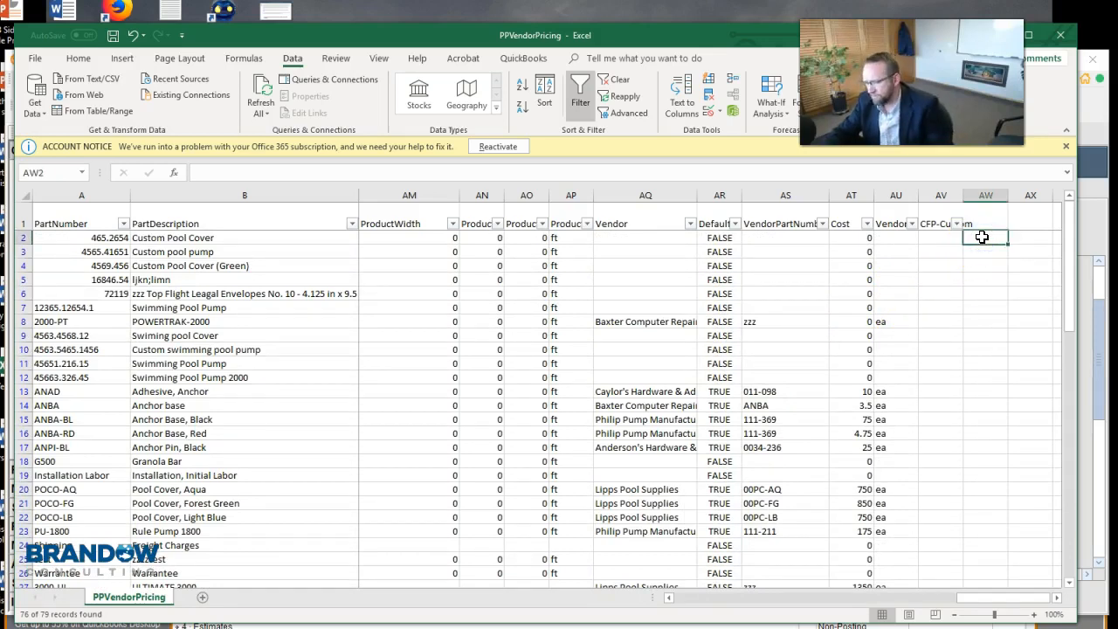
pyautogui.write('=')
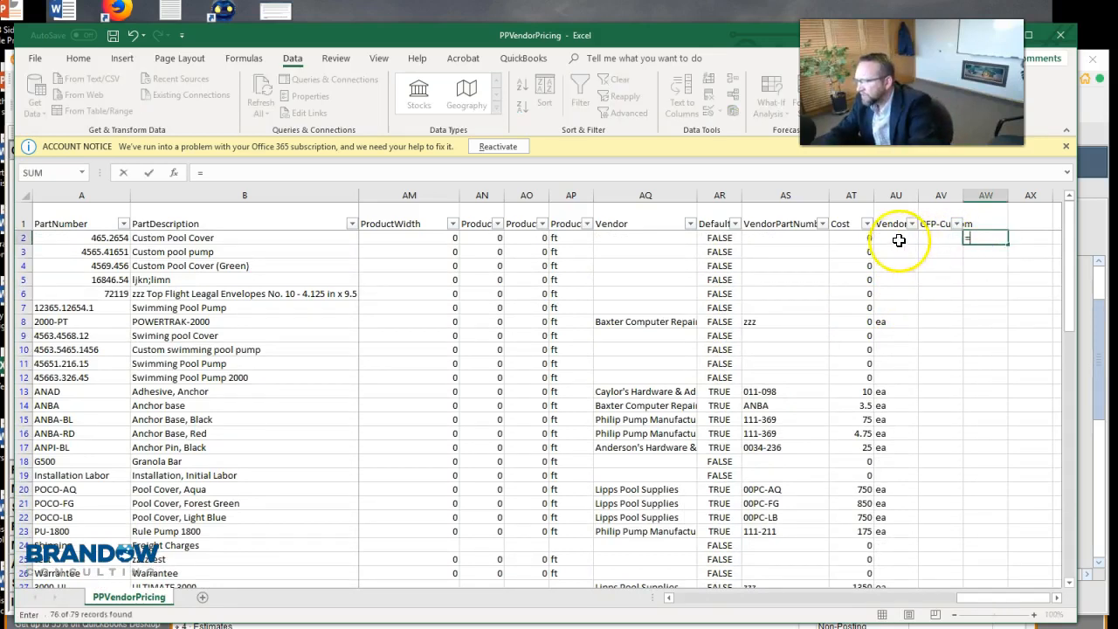
pyautogui.click(799, 241)
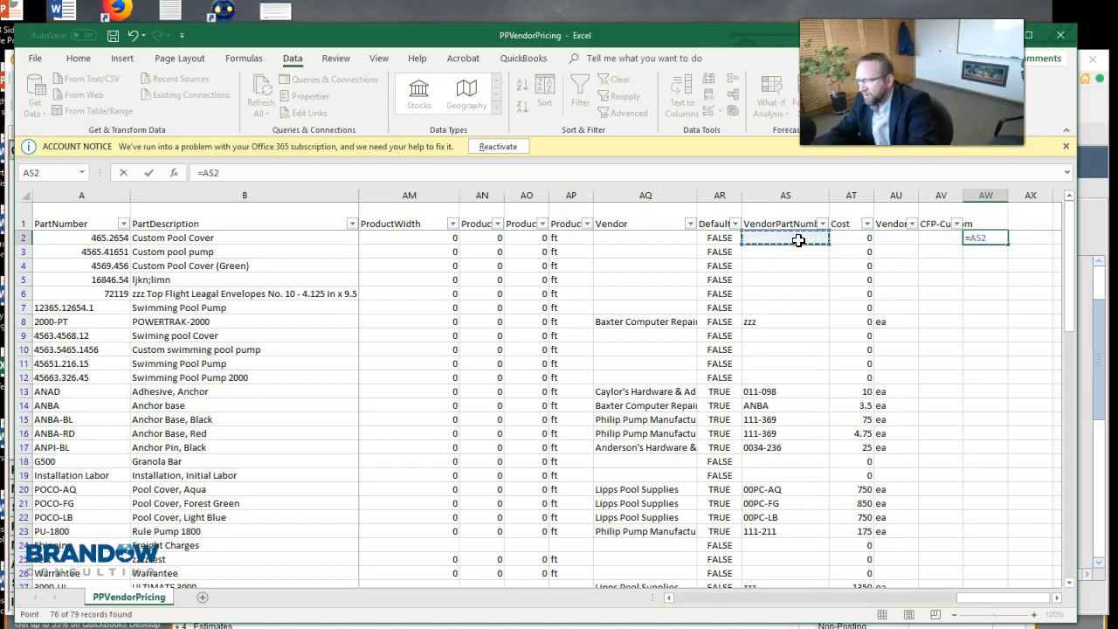
pyautogui.moveTo(969, 600); pyautogui.dragTo(835, 609)
pyautogui.write('=')
pyautogui.click(434, 240)
pyautogui.press('Return')
pyautogui.click(994, 240)
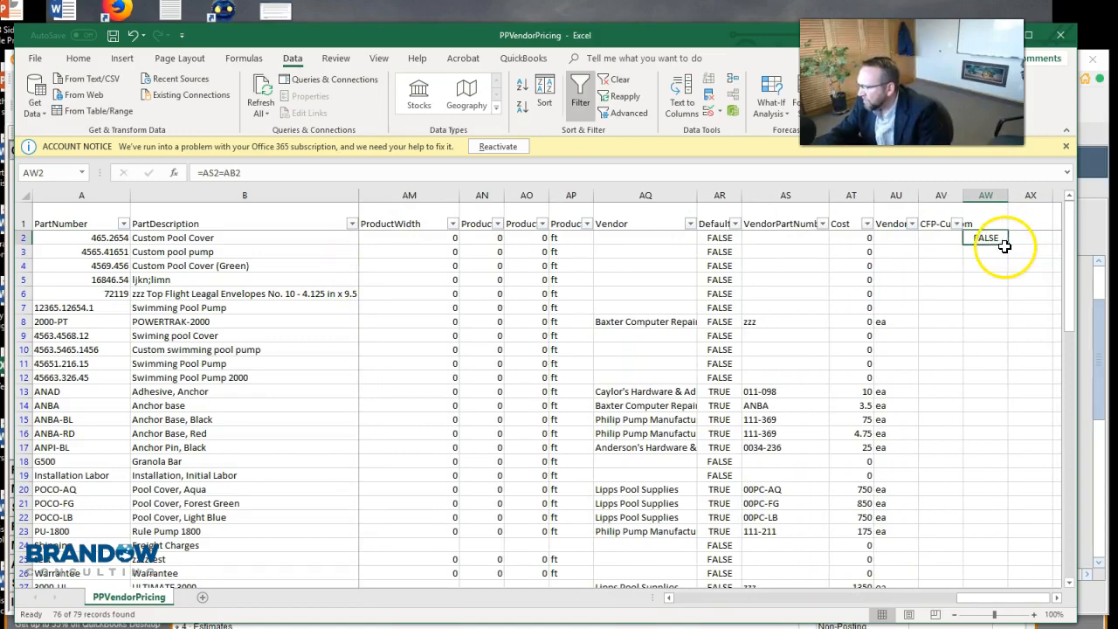
# Step: Fill the comparison formula from AW2 down column AW through the Freight row, row 80
pyautogui.moveTo(1009, 245); pyautogui.dragTo(978, 604)
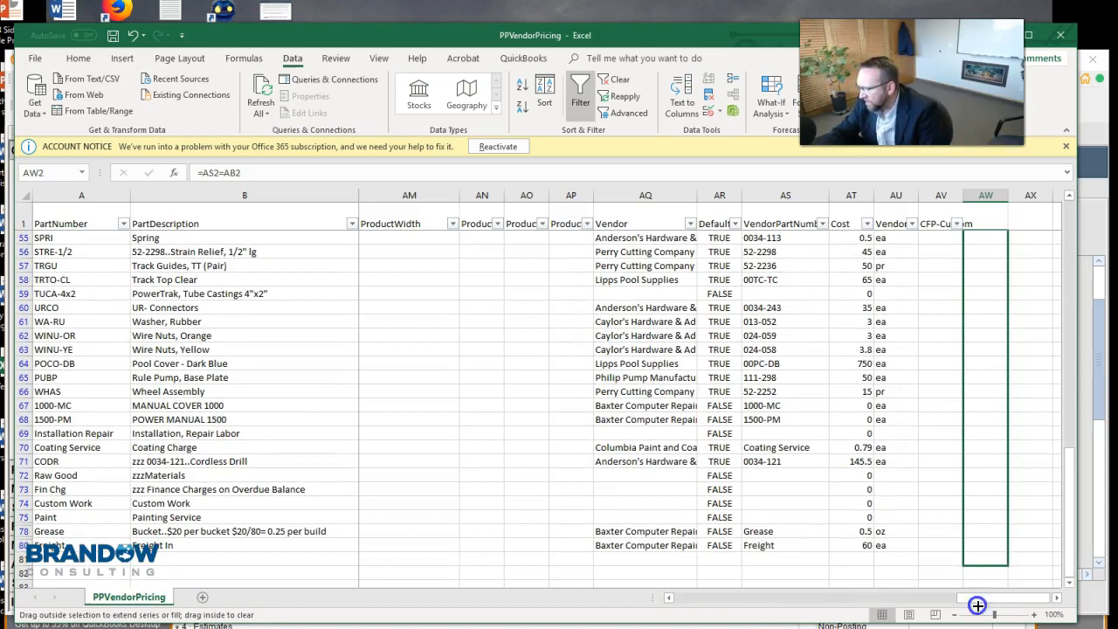
pyautogui.moveTo(979, 556); pyautogui.dragTo(979, 556)
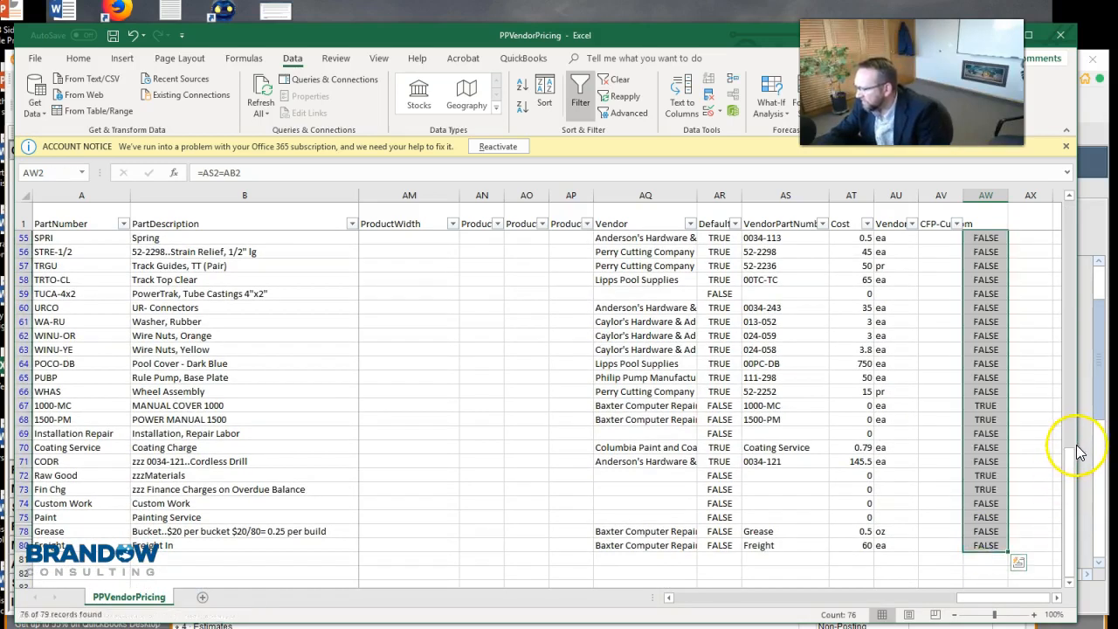
pyautogui.moveTo(1069, 472); pyautogui.dragTo(1084, 211)
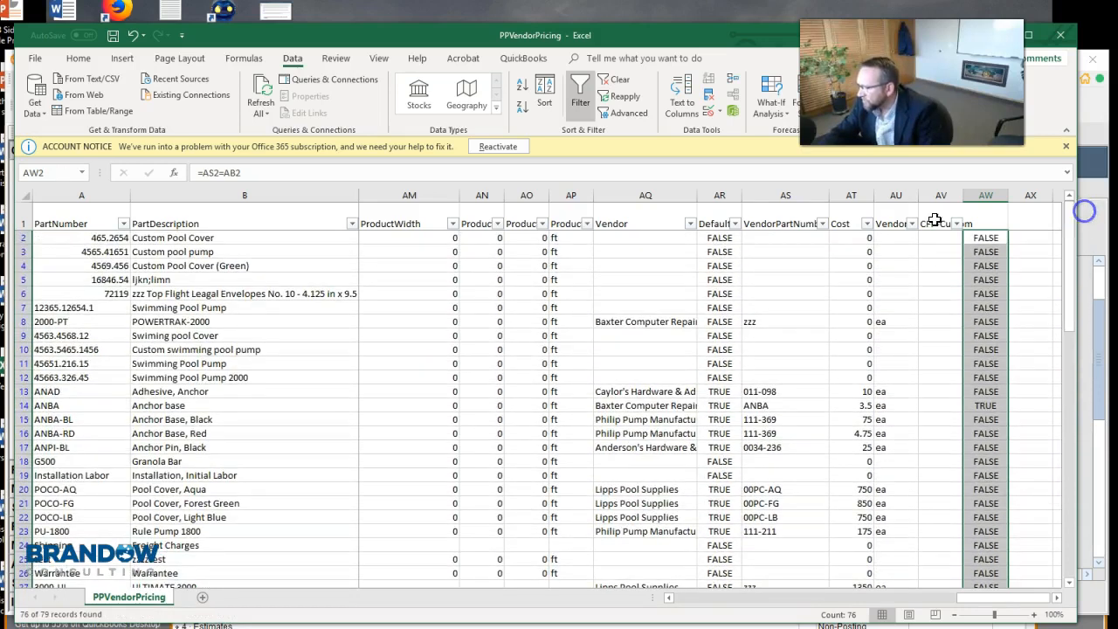
# Step: Reapply the header-row filter so it includes column AW, and filter out the FALSE values in that column
pyautogui.click(24, 220)
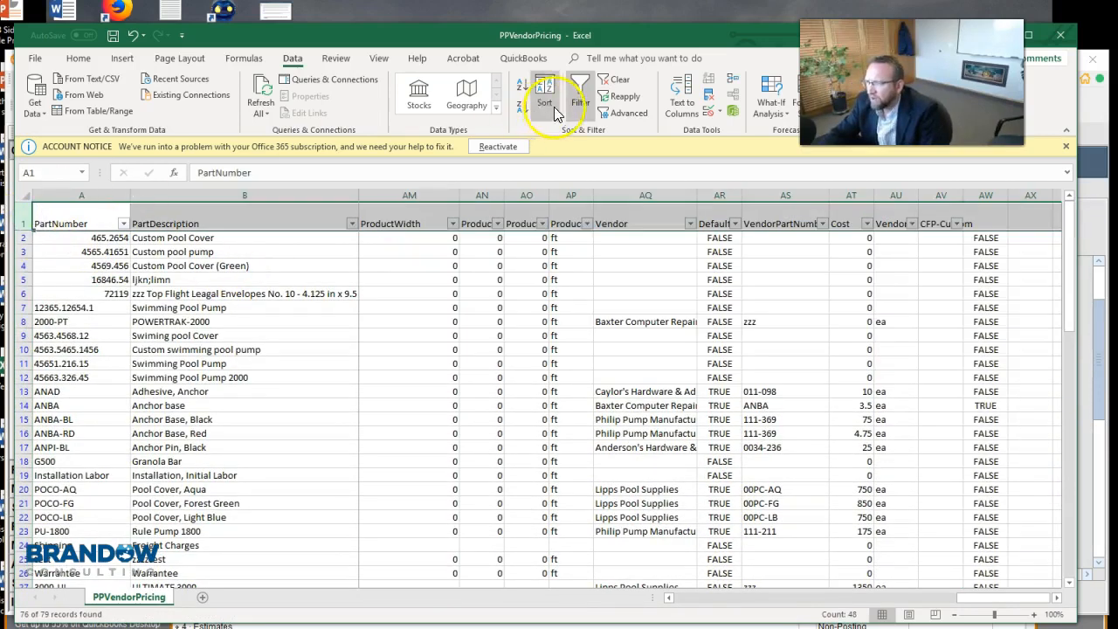
pyautogui.click(580, 91)
pyautogui.click(580, 91)
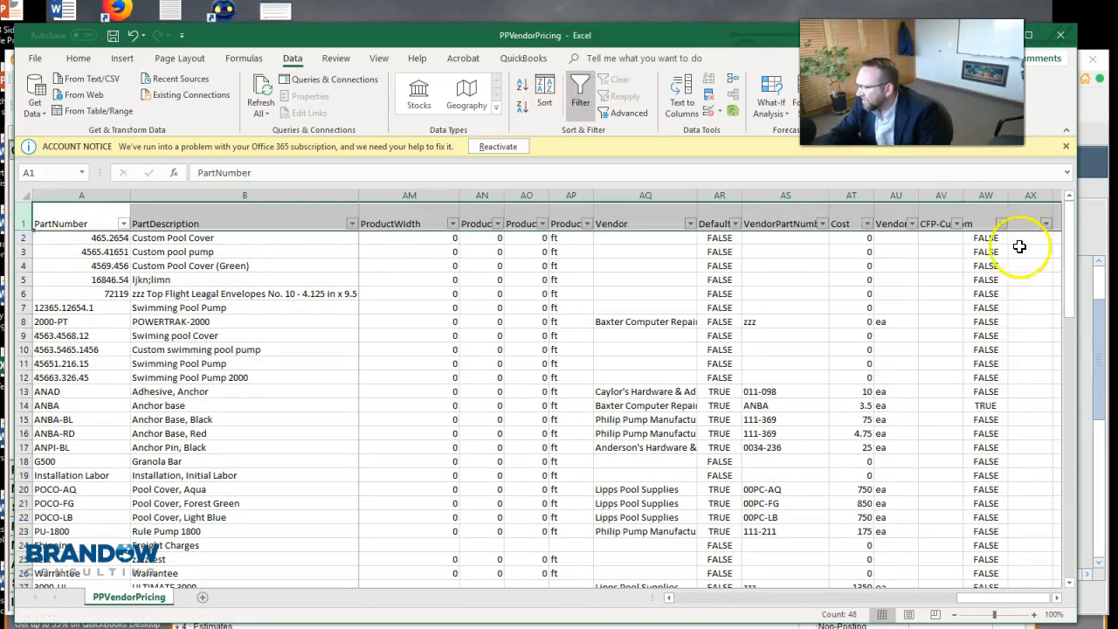
pyautogui.click(1001, 225)
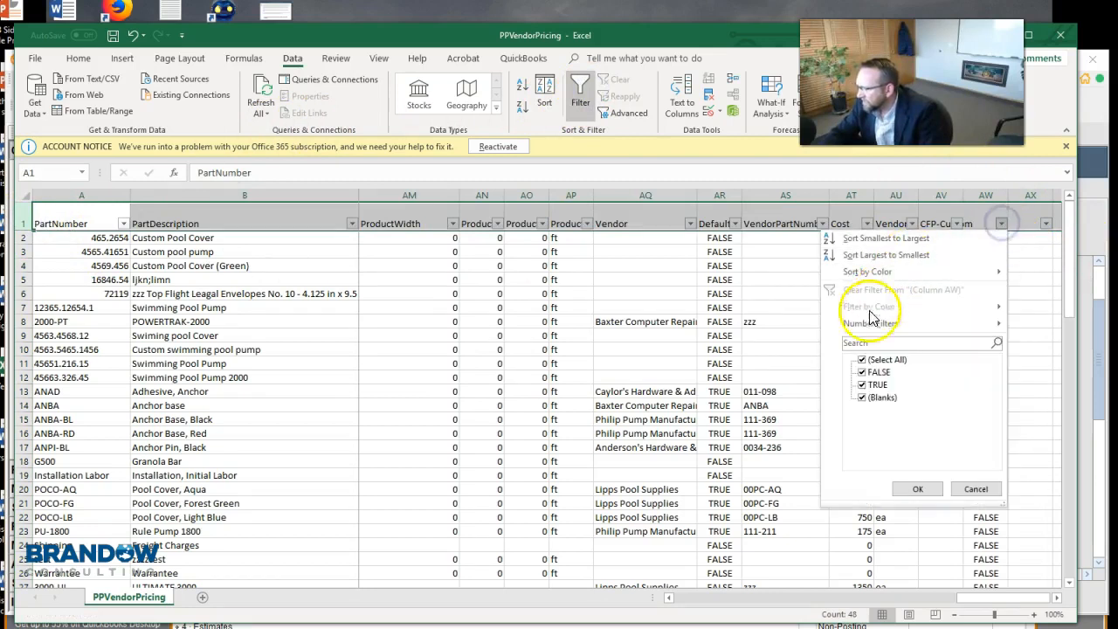
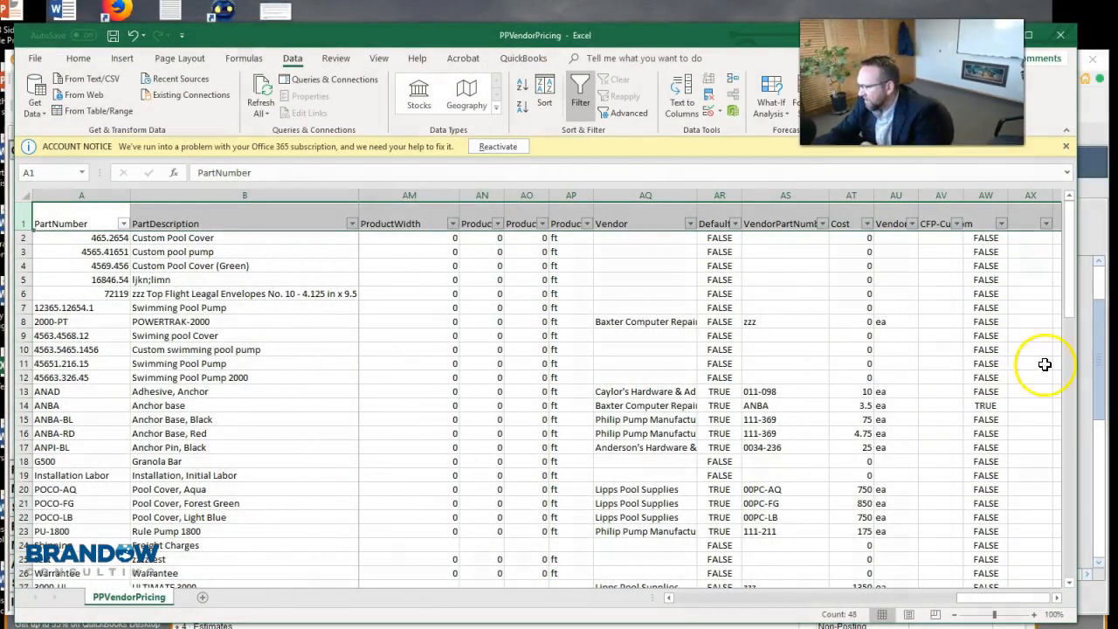
pyautogui.click(1002, 224)
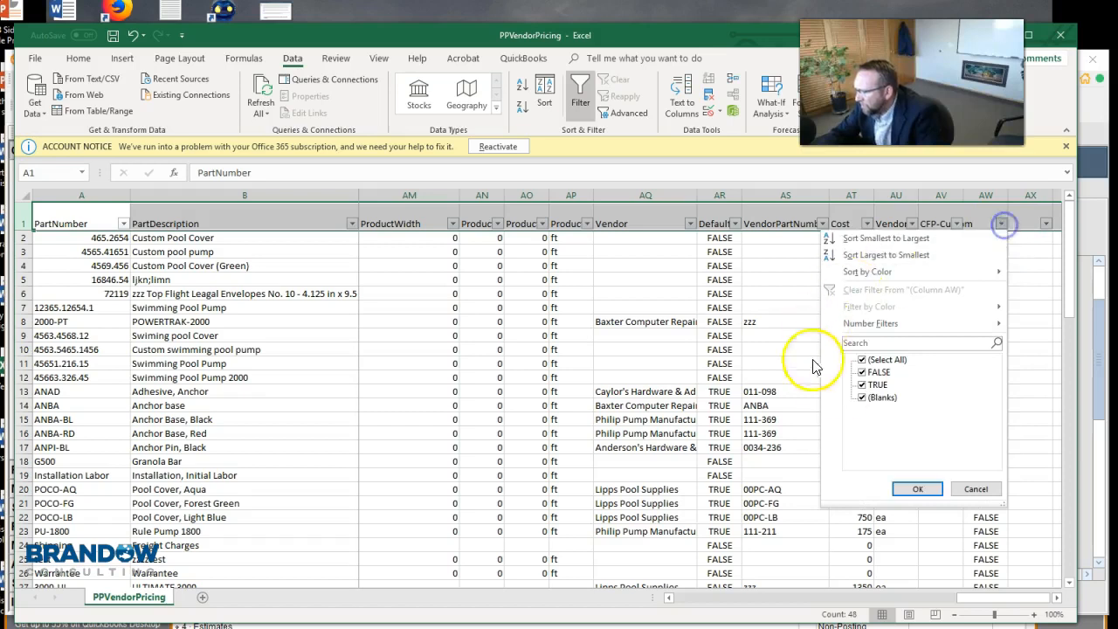
pyautogui.click(862, 372)
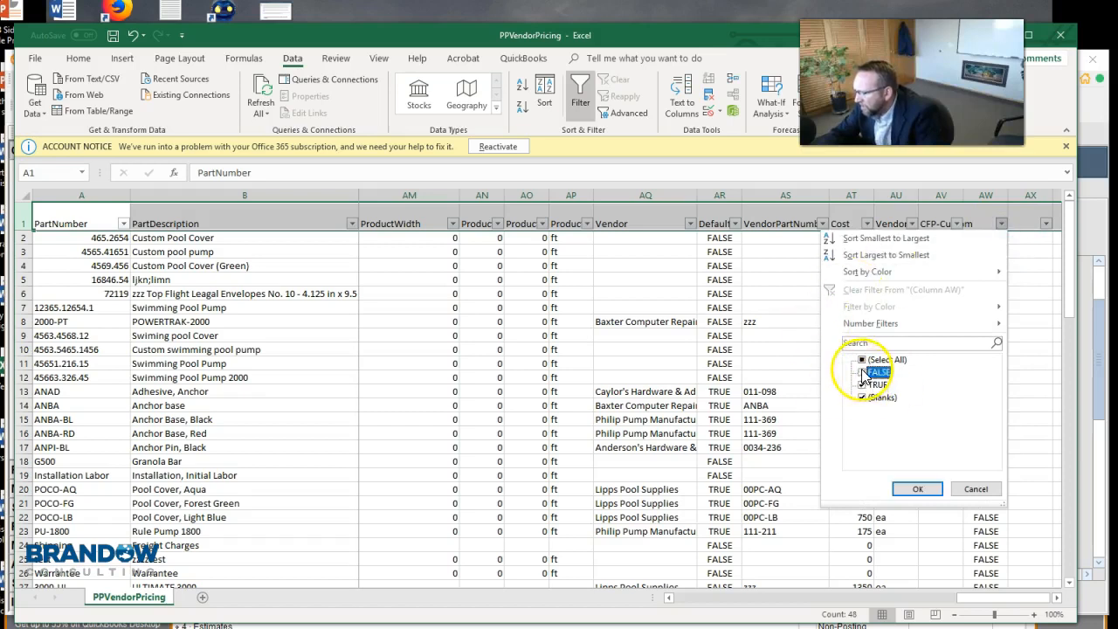
pyautogui.click(909, 491)
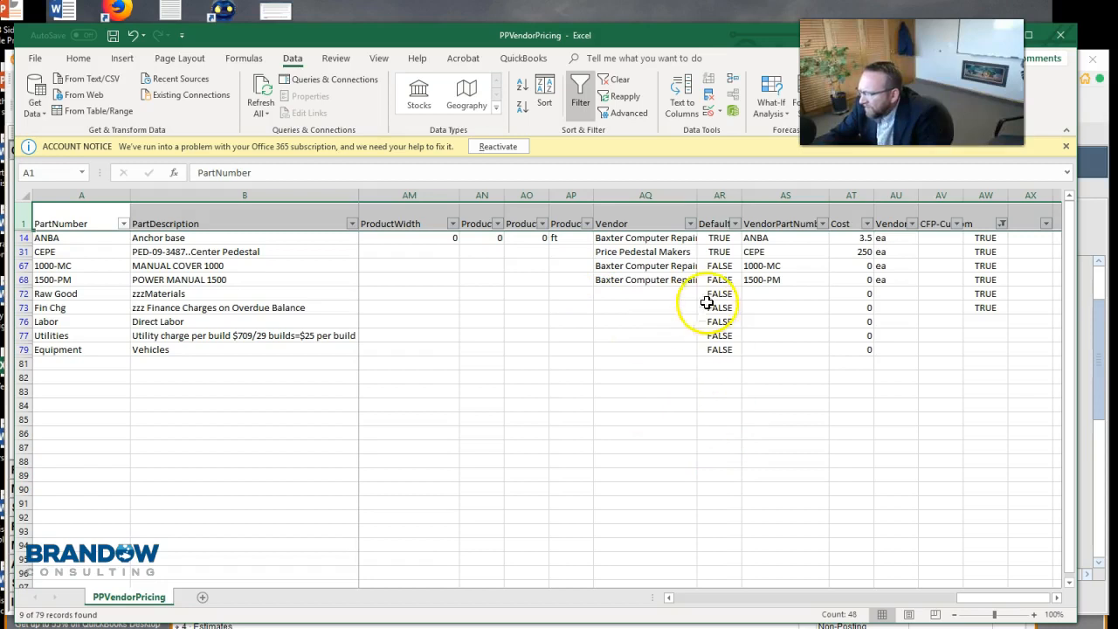
# Step: Prefix the VendorPartNumber values of the 1000-MC and 1500-PM rows with "zzz"
pyautogui.moveTo(968, 599); pyautogui.dragTo(850, 605)
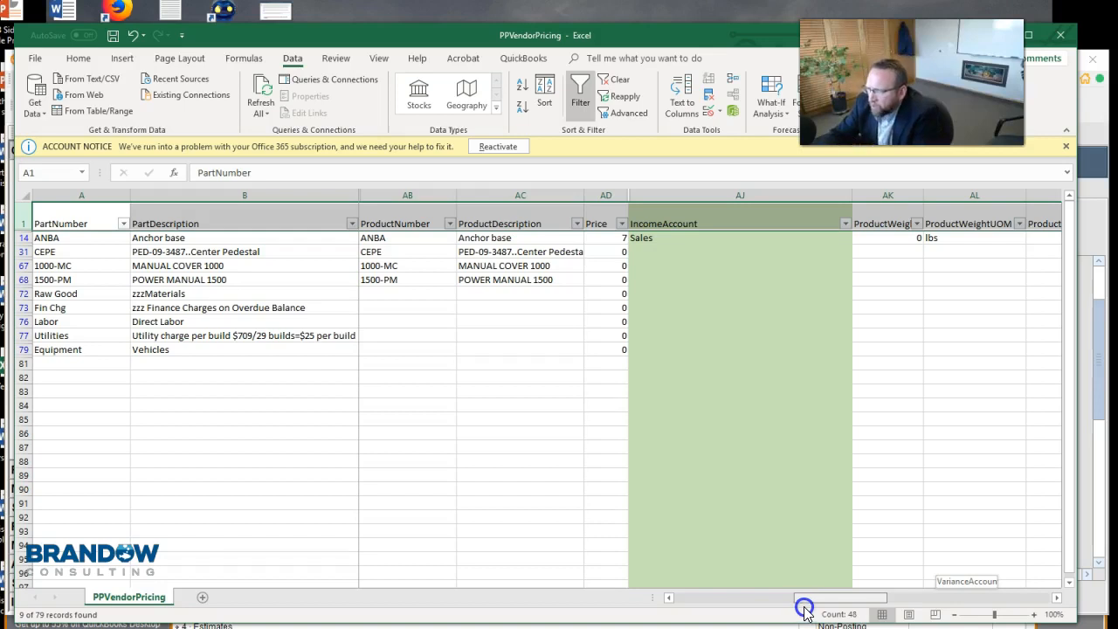
pyautogui.moveTo(810, 603); pyautogui.dragTo(976, 601)
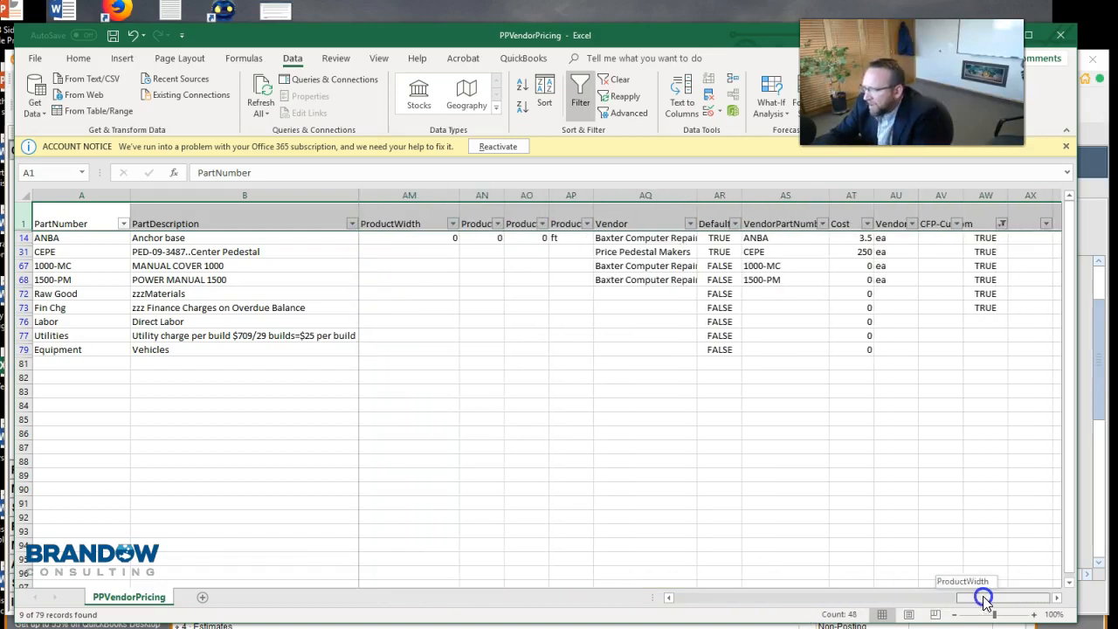
pyautogui.moveTo(972, 601); pyautogui.dragTo(859, 601)
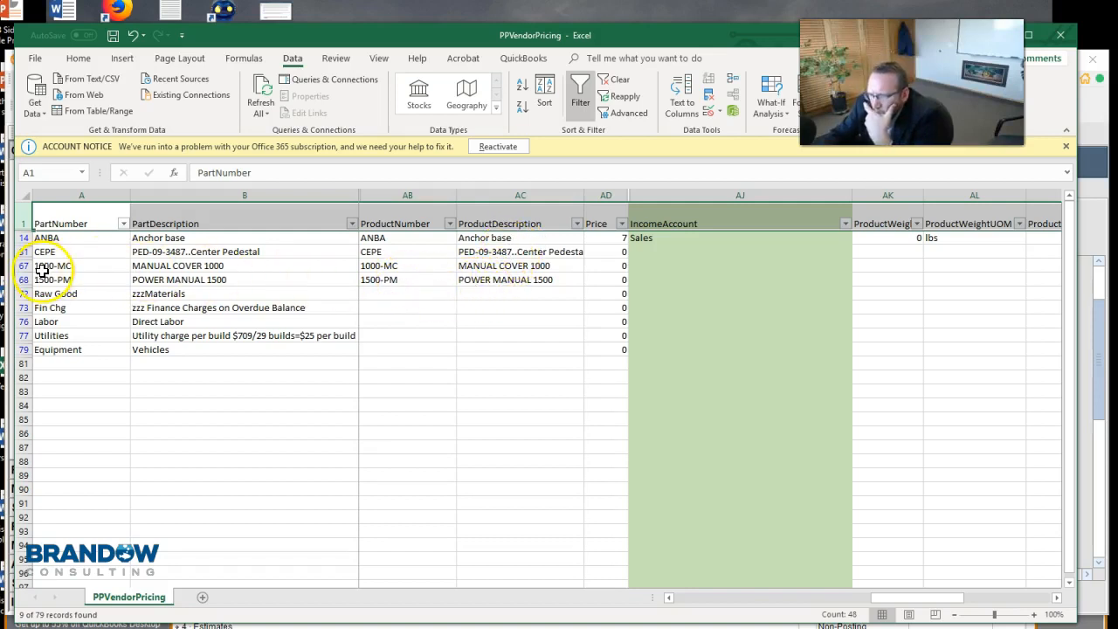
pyautogui.moveTo(19, 266); pyautogui.dragTo(17, 280)
pyautogui.moveTo(881, 601); pyautogui.dragTo(972, 603)
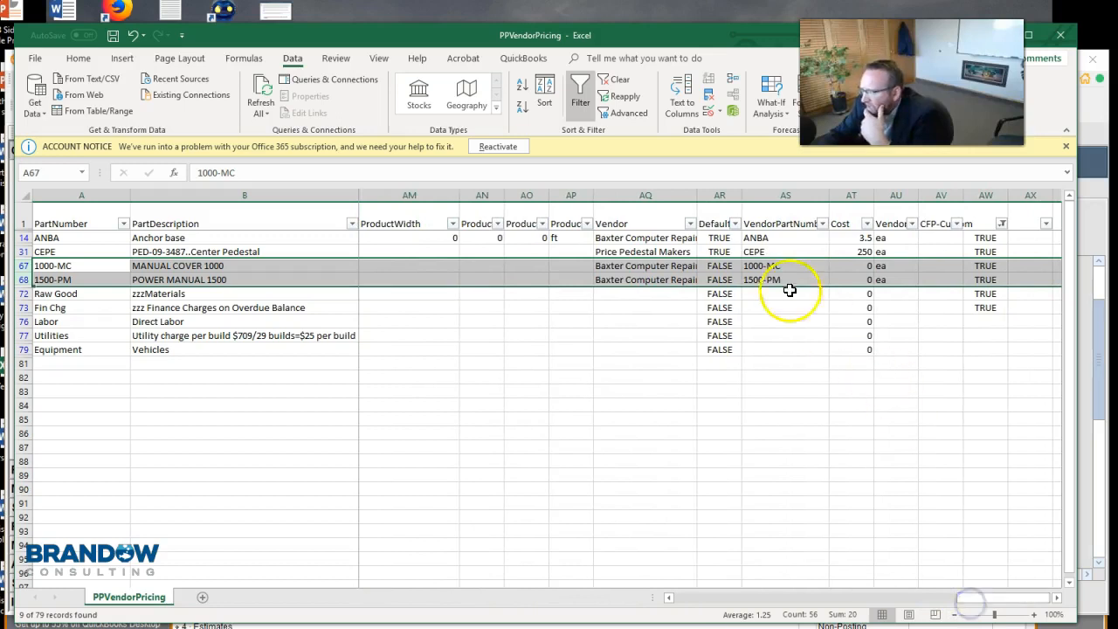
pyautogui.doubleClick(745, 267)
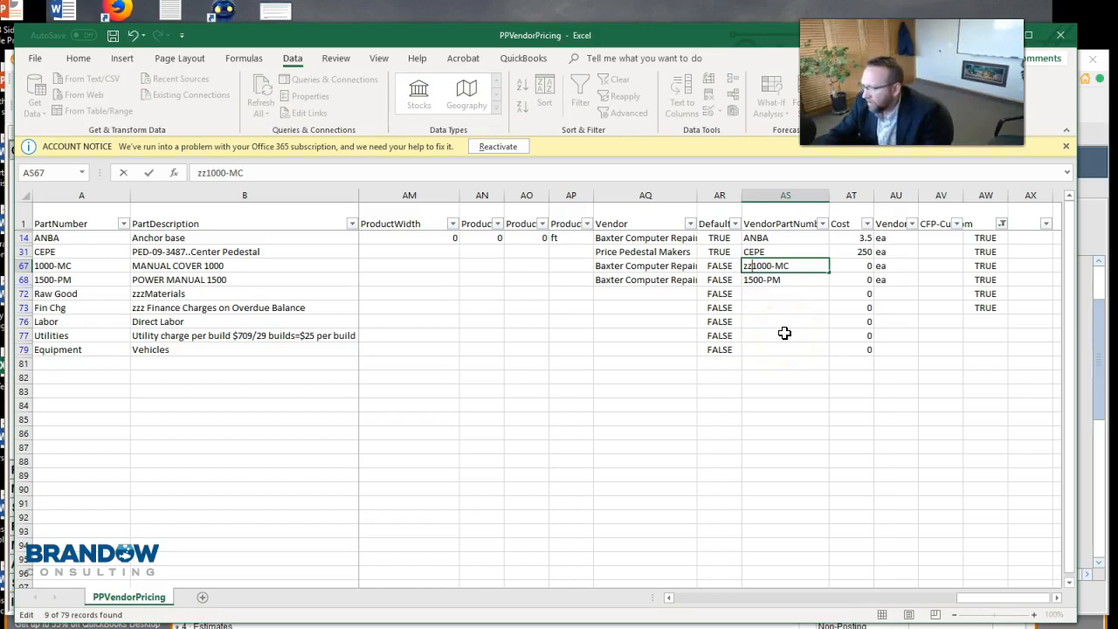
pyautogui.doubleClick(745, 281)
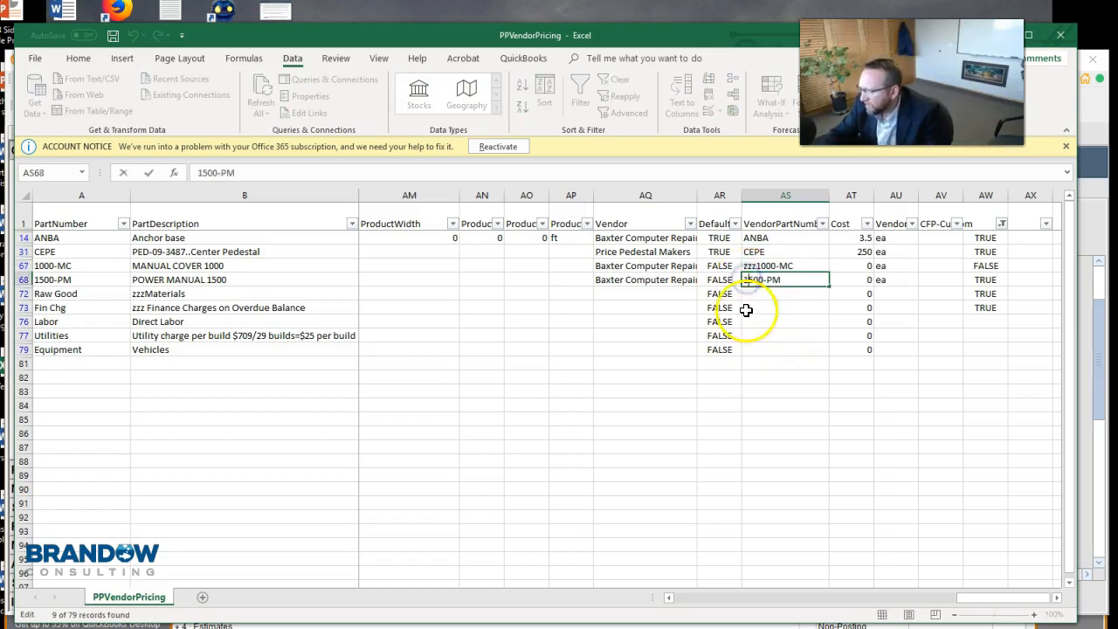
pyautogui.click(778, 304)
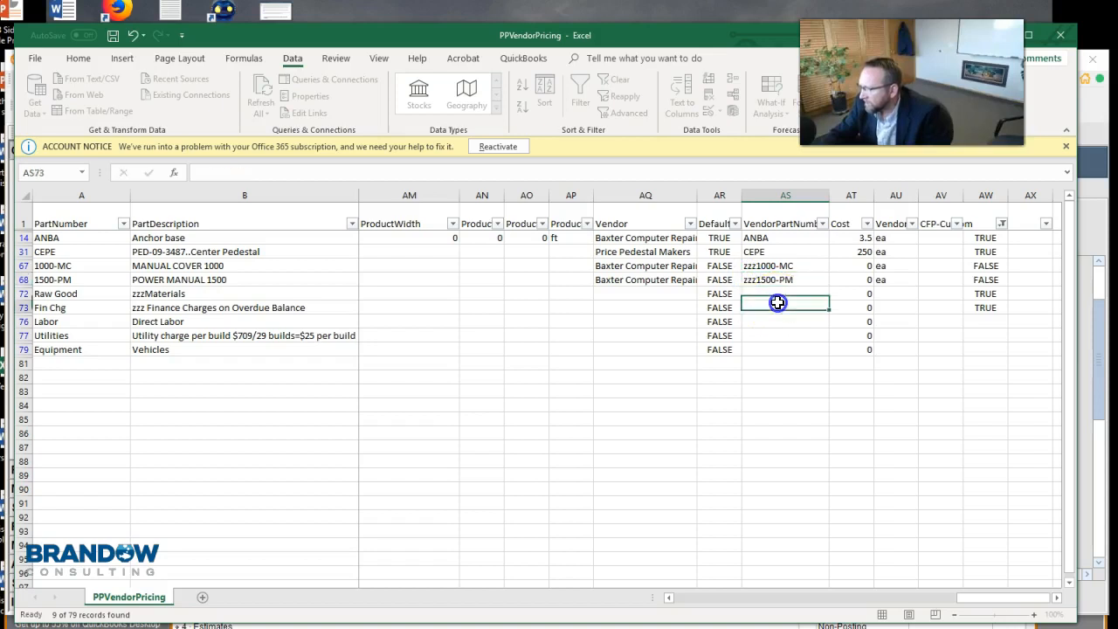
# Step: Compare the VendorPartNumber, PartNumber and ProductNumber entries of the CEPE and ANBA rows
pyautogui.click(784, 251)
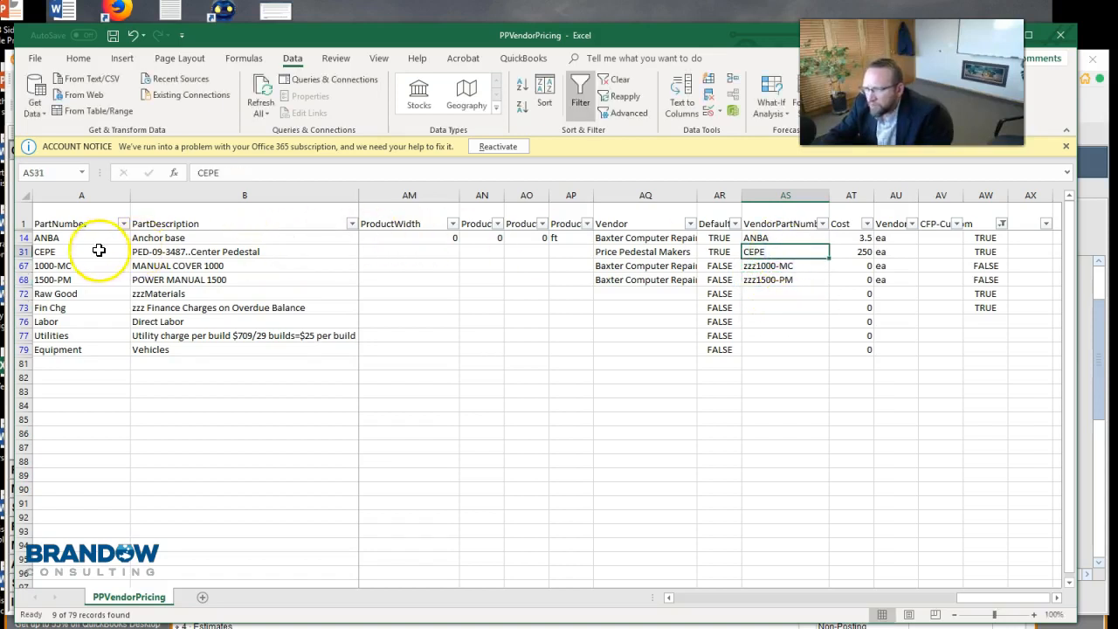
pyautogui.click(21, 251)
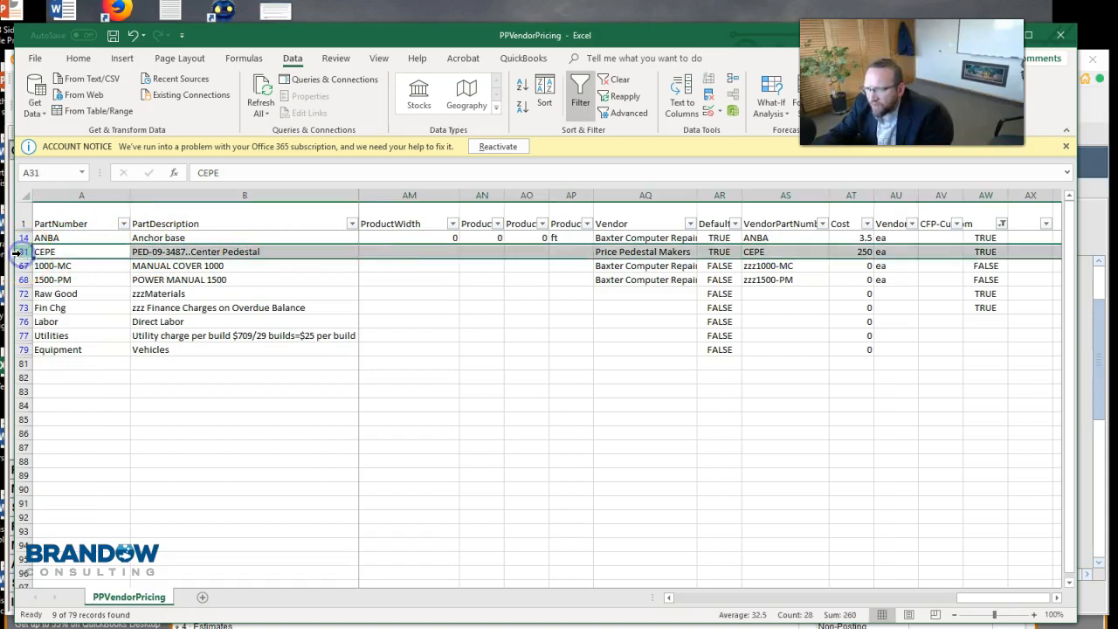
pyautogui.click(18, 237)
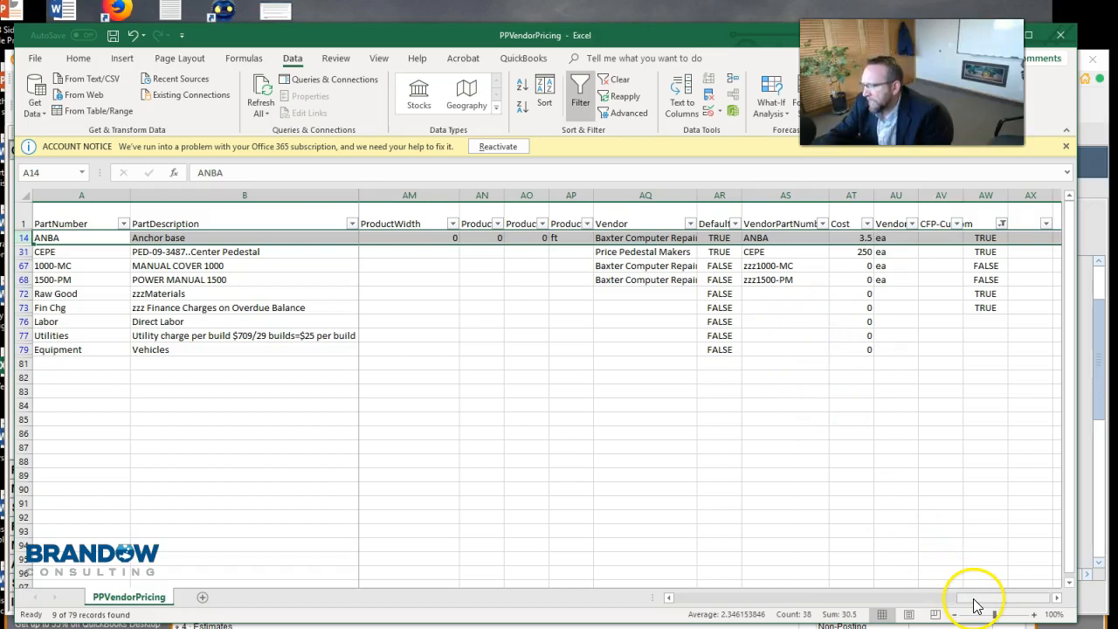
pyautogui.click(765, 195)
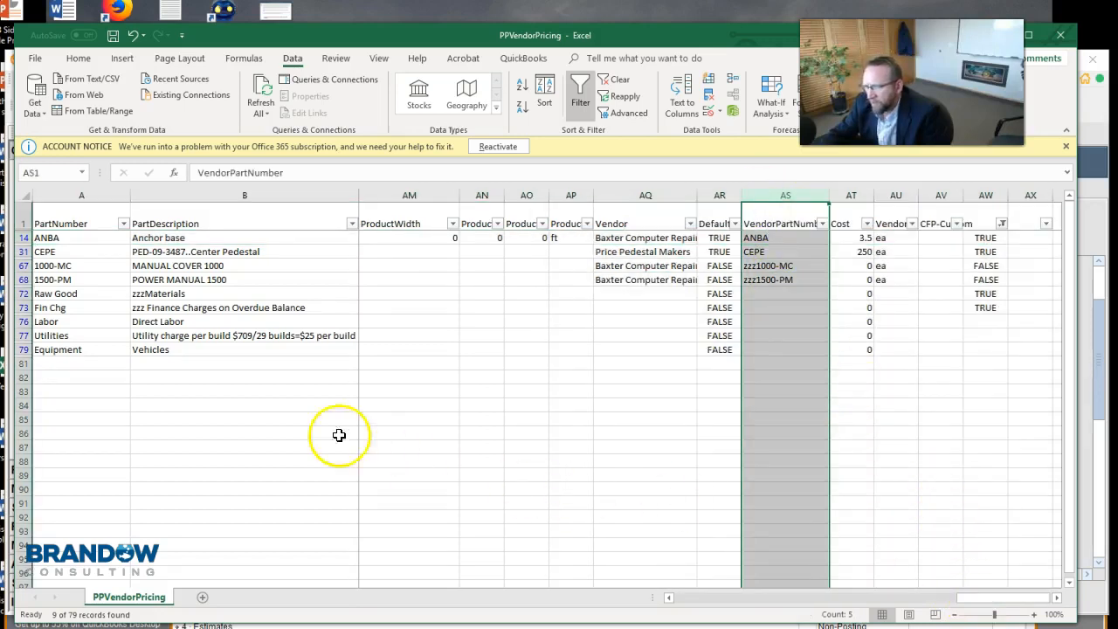
pyautogui.click(64, 192)
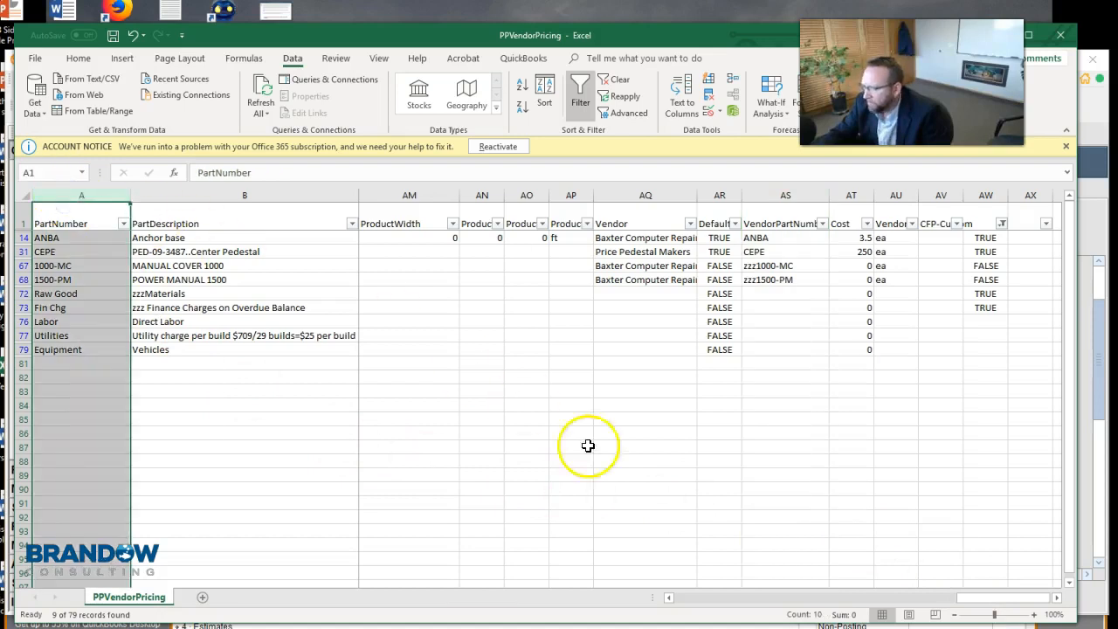
pyautogui.moveTo(969, 602); pyautogui.dragTo(827, 609)
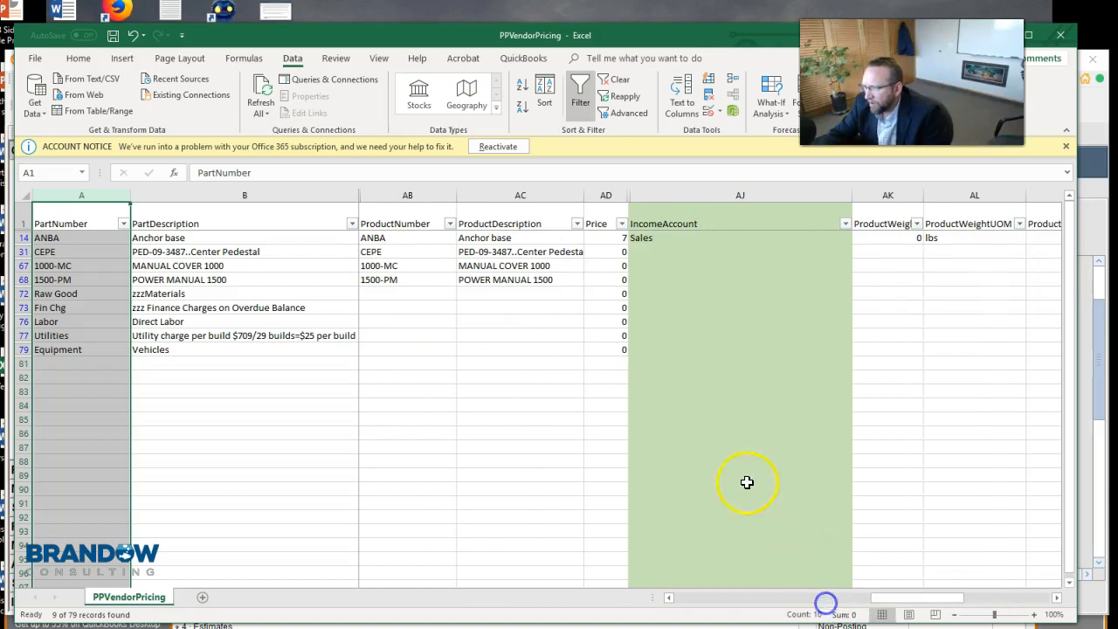
pyautogui.click(392, 240)
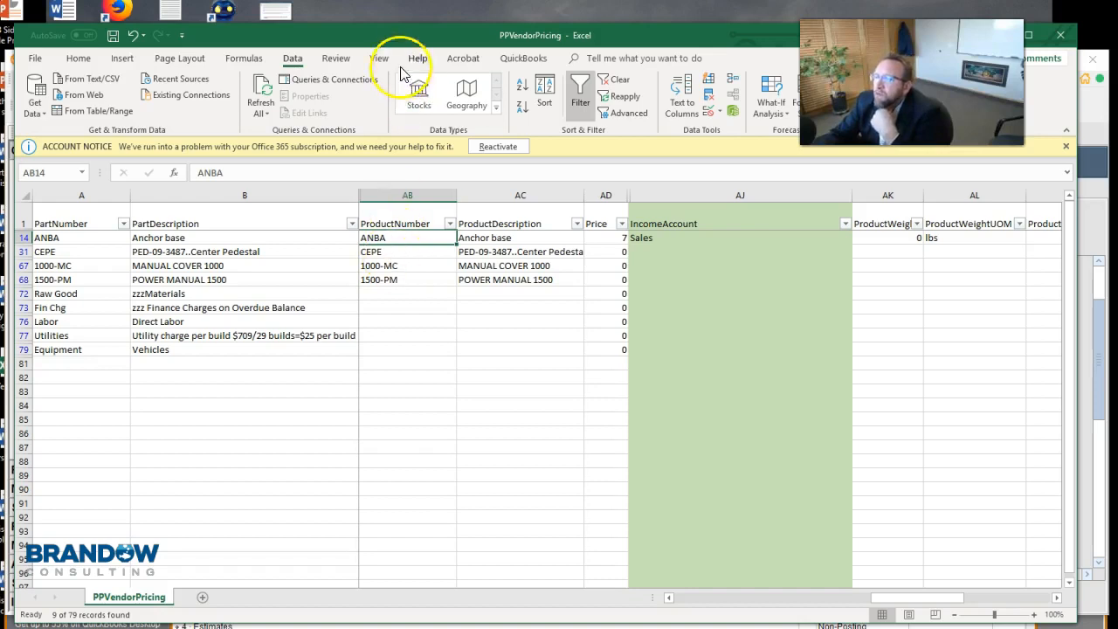
# Step: Switch to QuickBooks to view the My Company information, and return to the PPVendorPricing workbook in Excel by way of Fishbowl
pyautogui.moveTo(407, 28)
pyautogui.mouseDown()
pyautogui.moveTo(387, 141)
pyautogui.moveTo(416, 29)
pyautogui.mouseUp()
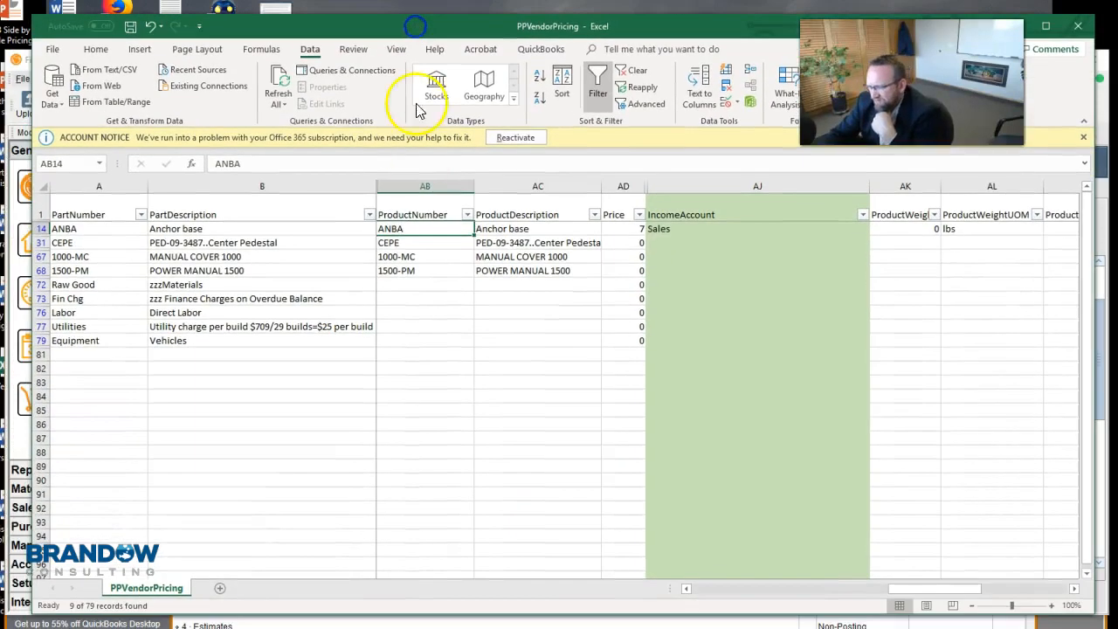
pyautogui.hotkey('alt', 'Tab')
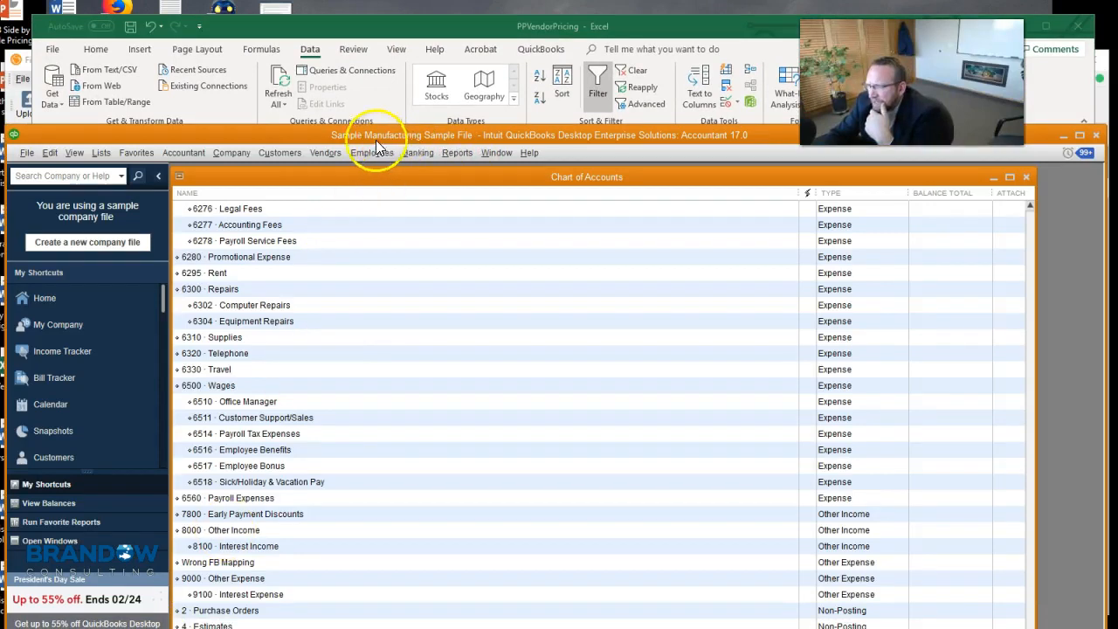
pyautogui.click(230, 153)
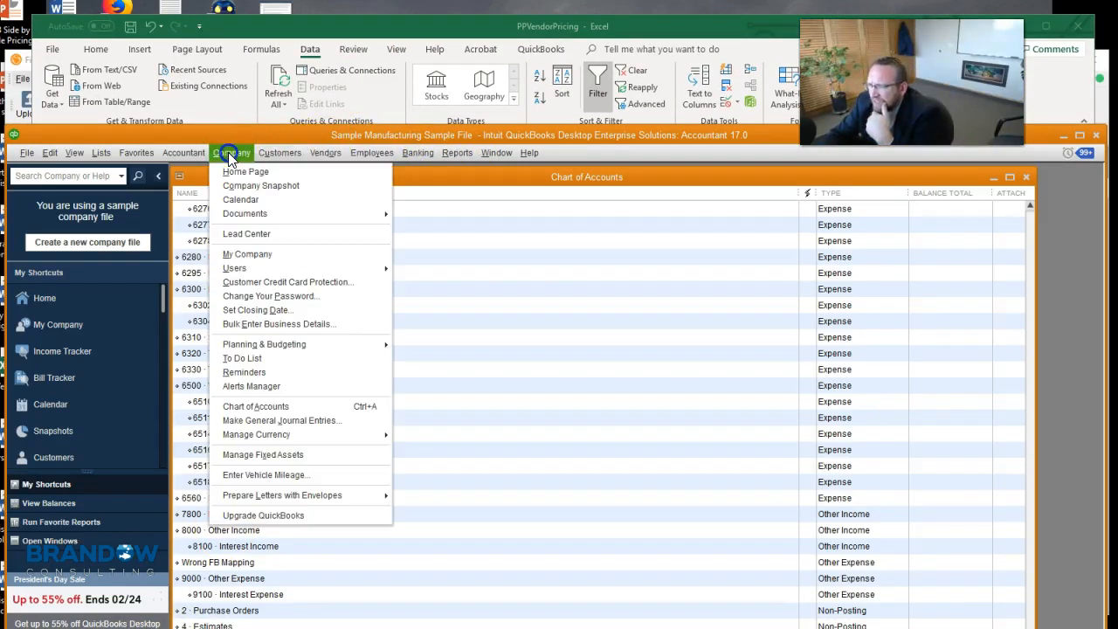
pyautogui.click(265, 254)
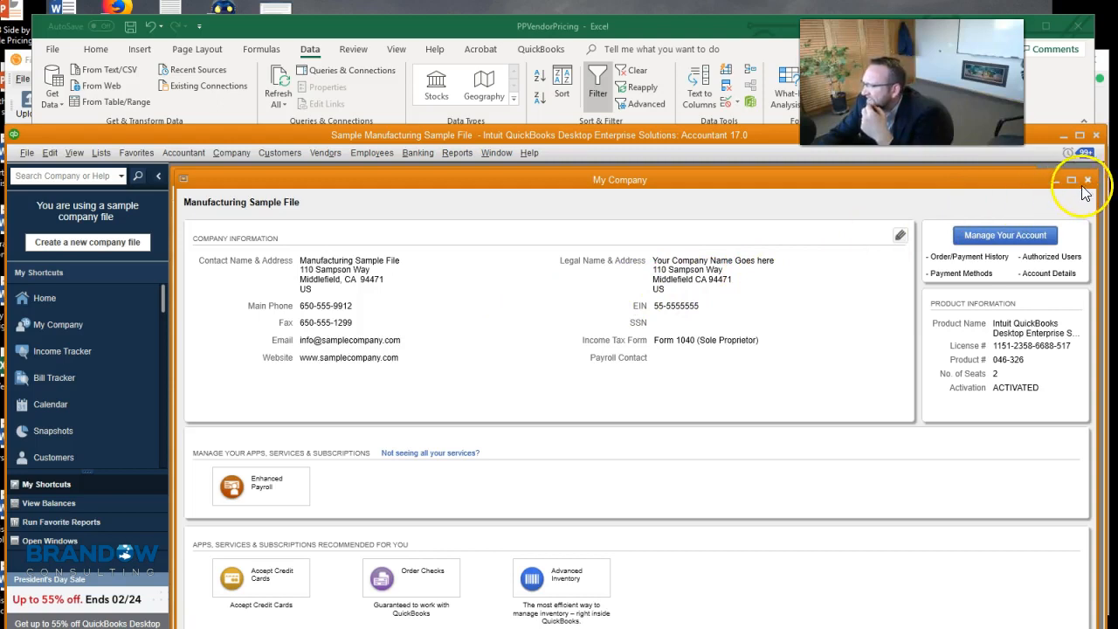
pyautogui.click(16, 59)
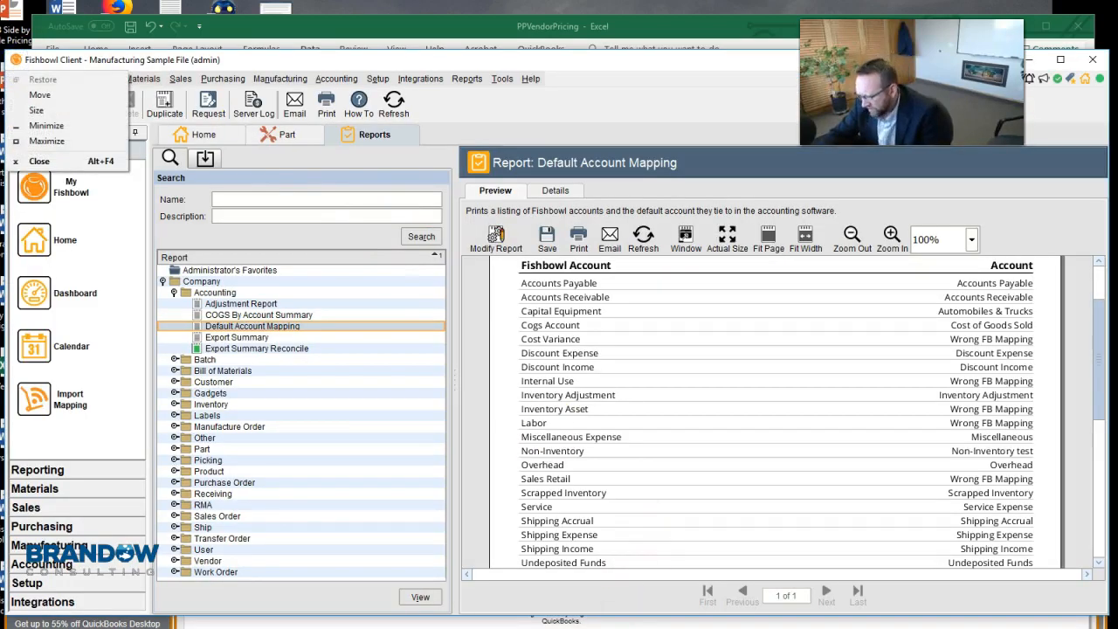
pyautogui.hotkey('alt', 'Tab')
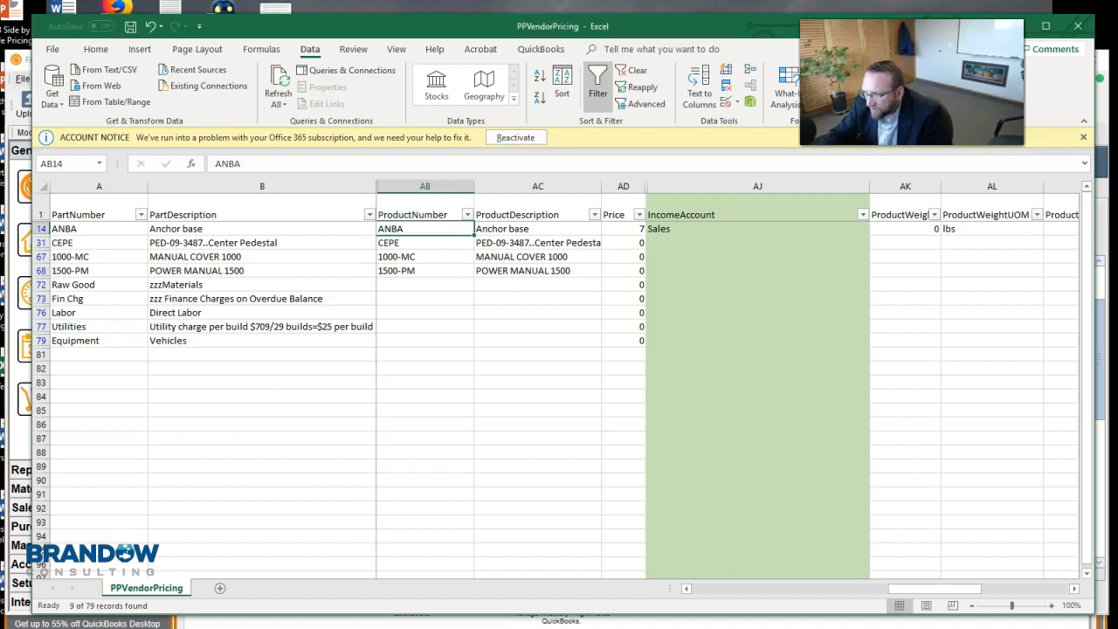
# Step: Change the ANBA row's ProductNumber to 1ANBA, and link the CEPE row's ProductNumber to its PartNumber with =A31
pyautogui.doubleClick(380, 228)
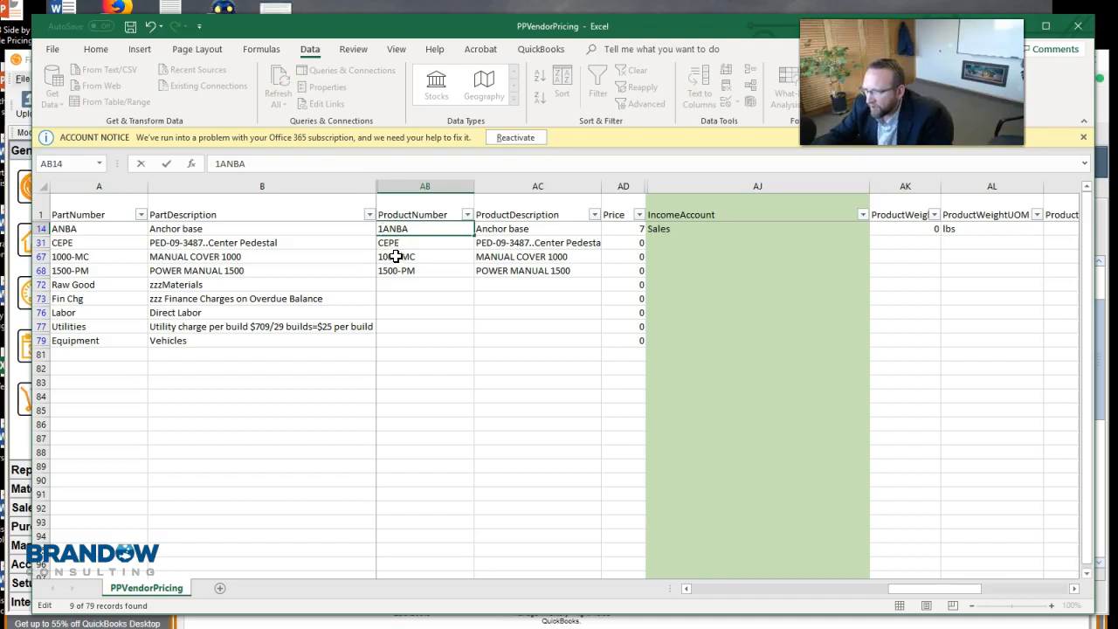
pyautogui.press('Return')
pyautogui.write('=')
pyautogui.press('Left')
pyautogui.press('Left')
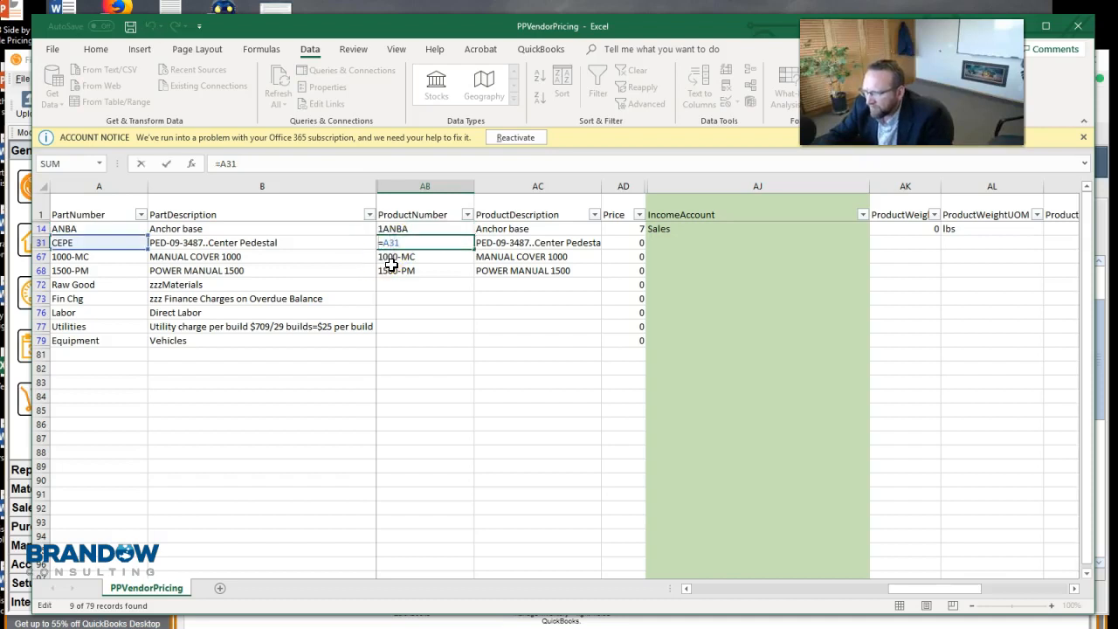
pyautogui.press('Return')
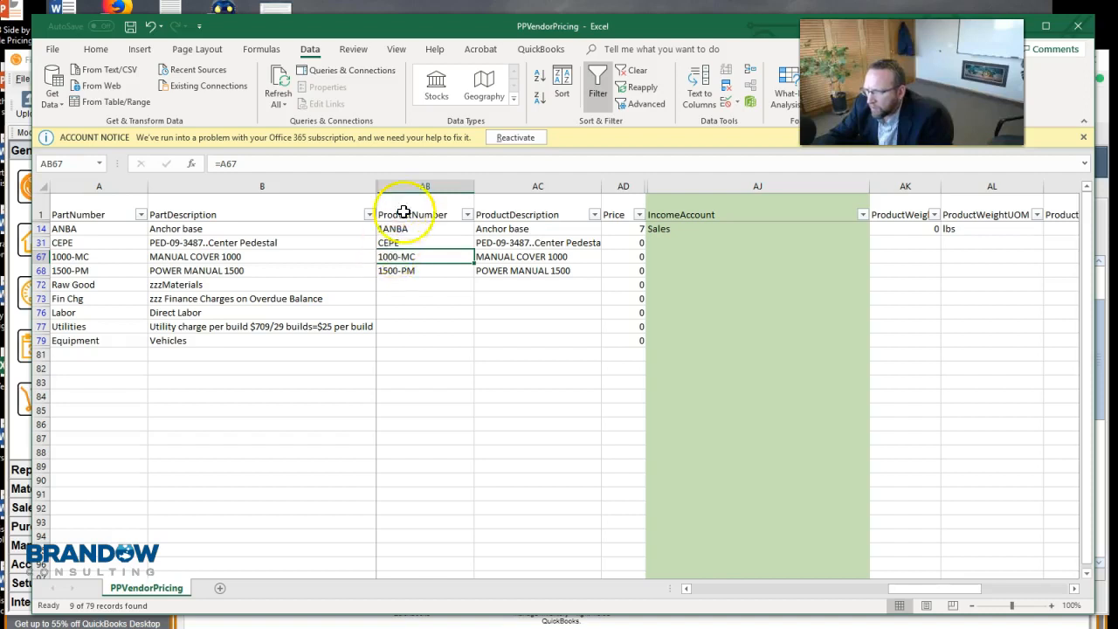
# Step: Replace the CEPE row's ProductNumber formula with its plain value and change that value to 1CEPE
pyautogui.click(405, 245)
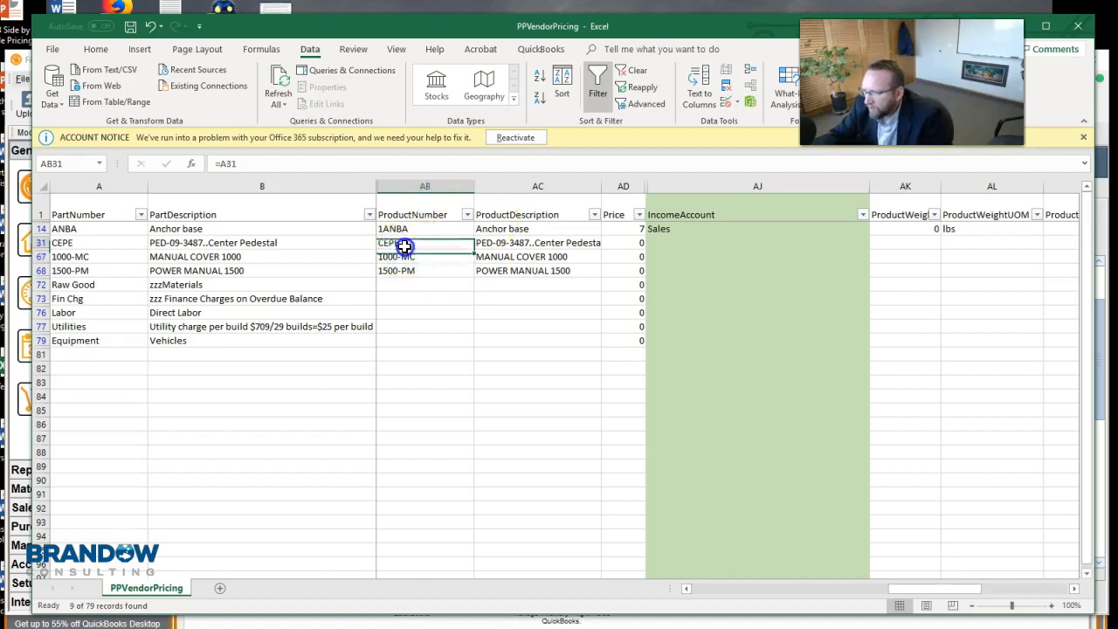
pyautogui.rightClick(404, 245)
pyautogui.click(449, 268)
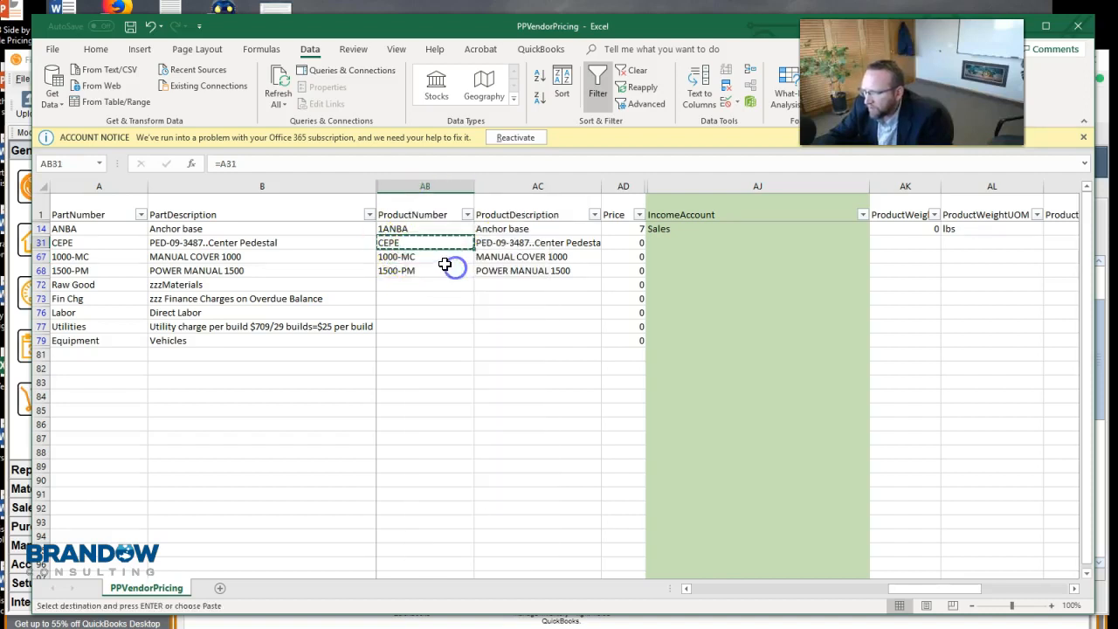
pyautogui.rightClick(427, 242)
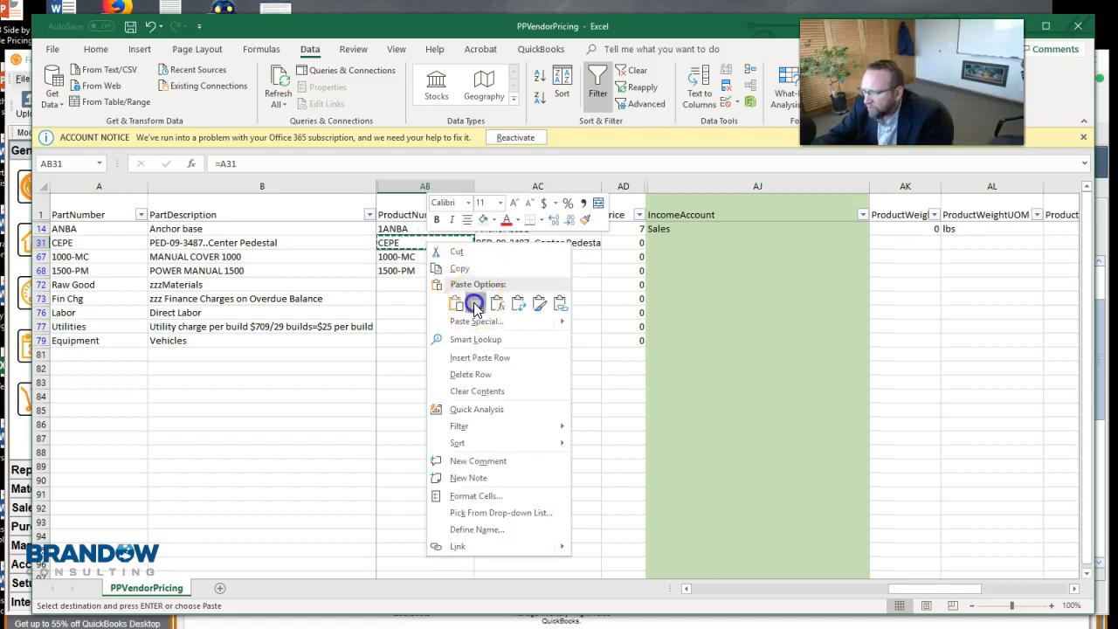
pyautogui.click(440, 270)
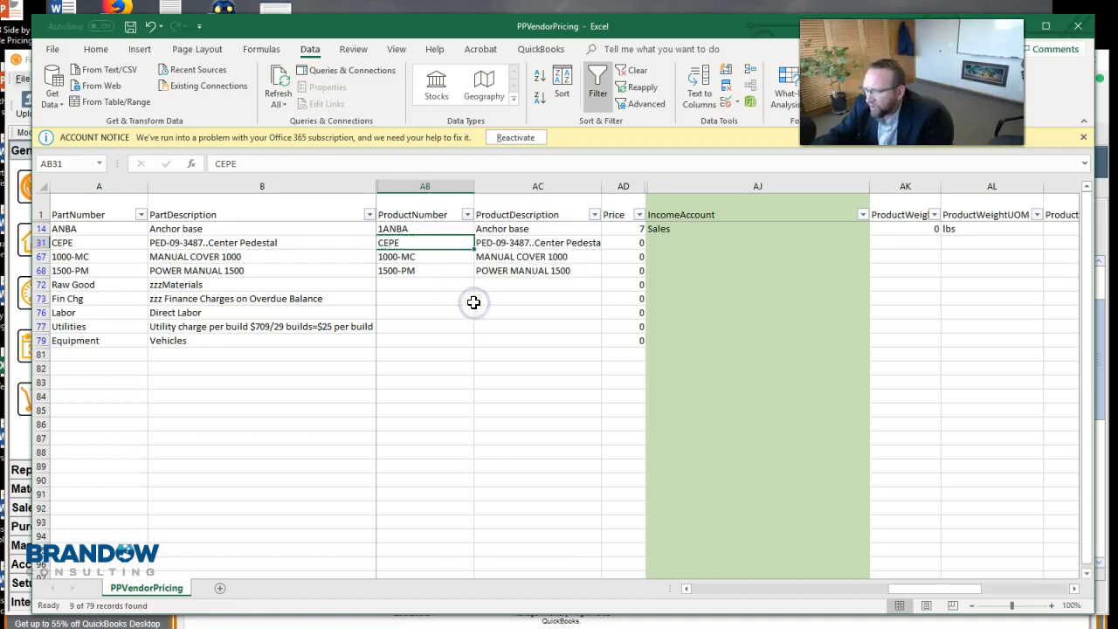
pyautogui.doubleClick(382, 242)
pyautogui.write('1')
pyautogui.click(422, 323)
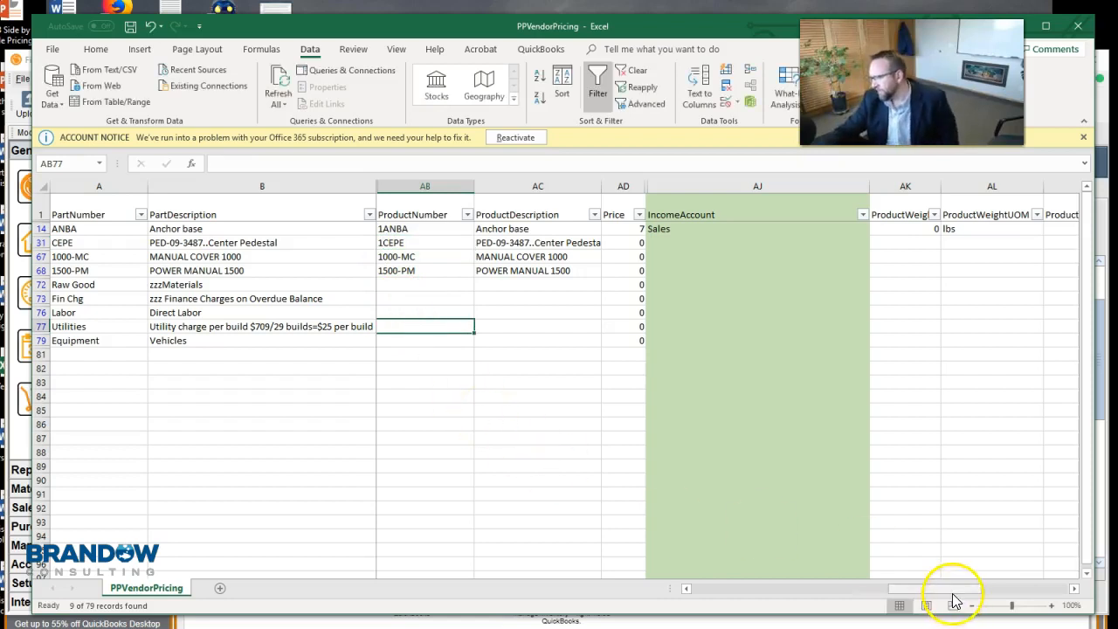
# Step: Delete the TRUE/FALSE comparison column AW from the sheet
pyautogui.moveTo(951, 593); pyautogui.dragTo(1071, 584)
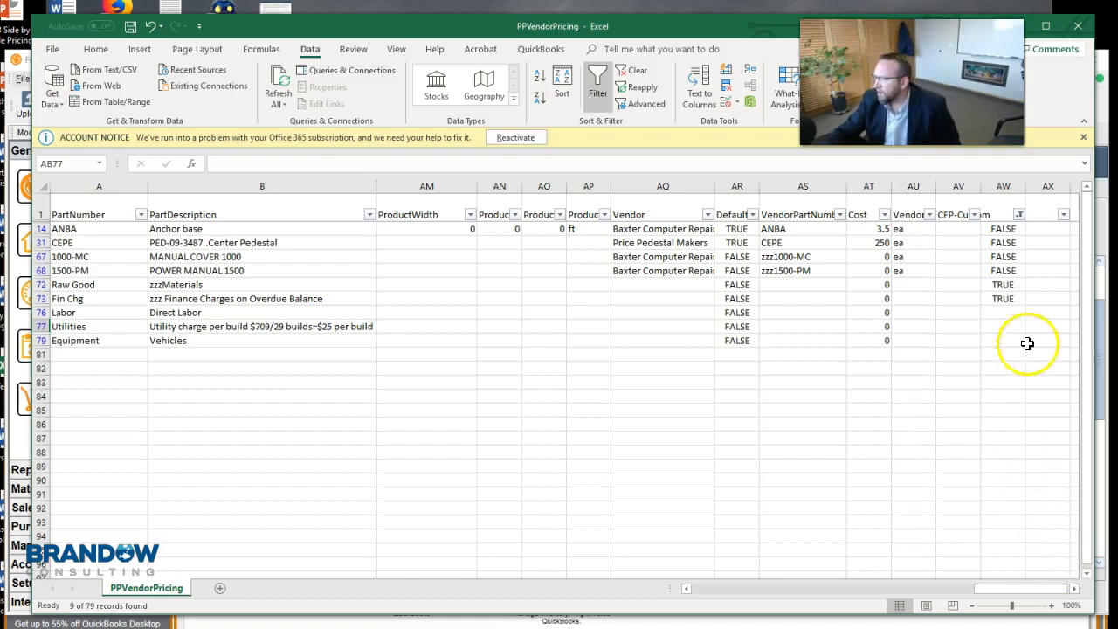
pyautogui.rightClick(1003, 188)
pyautogui.click(1025, 303)
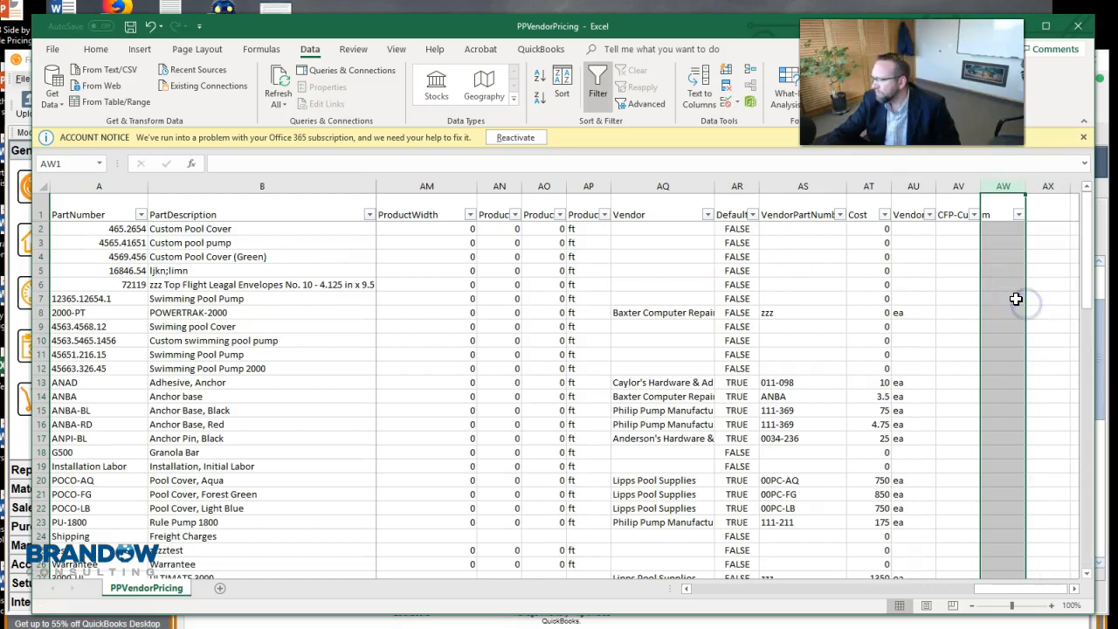
# Step: Filter the ProductNumber column to exclude blank entries
pyautogui.moveTo(1012, 595); pyautogui.dragTo(886, 597)
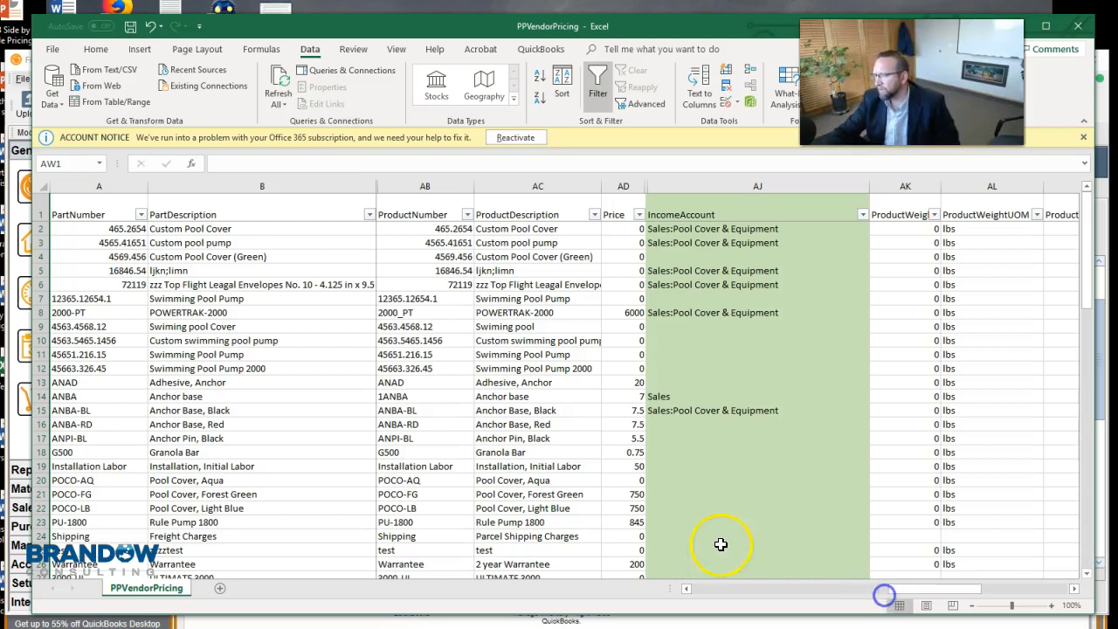
pyautogui.click(709, 277)
pyautogui.moveTo(913, 590); pyautogui.dragTo(862, 594)
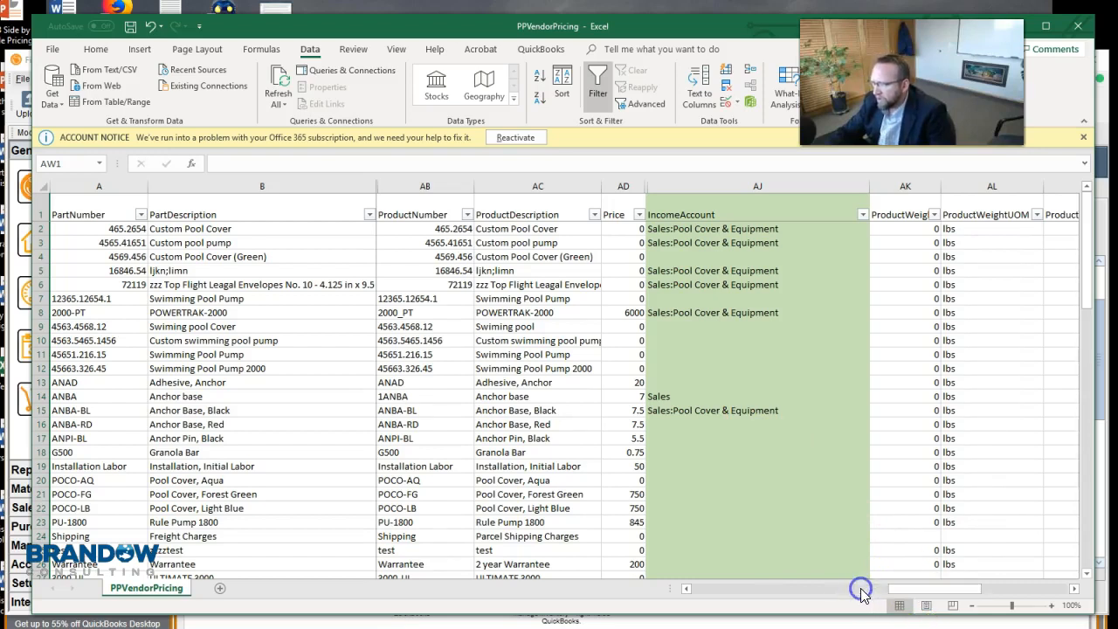
pyautogui.click(687, 589)
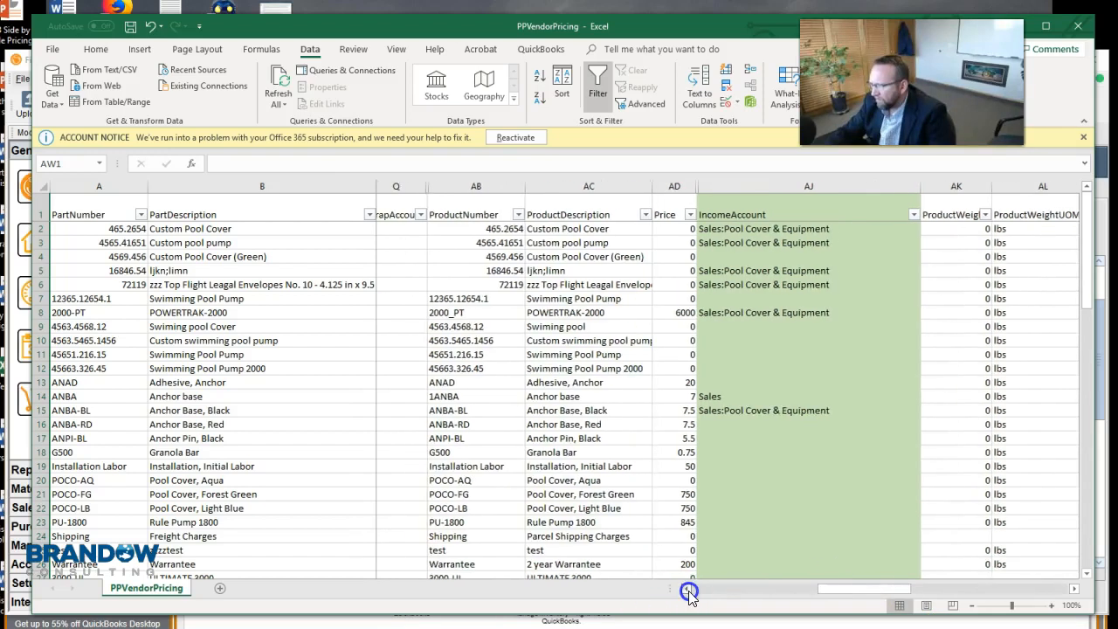
pyautogui.click(687, 590)
pyautogui.click(688, 590)
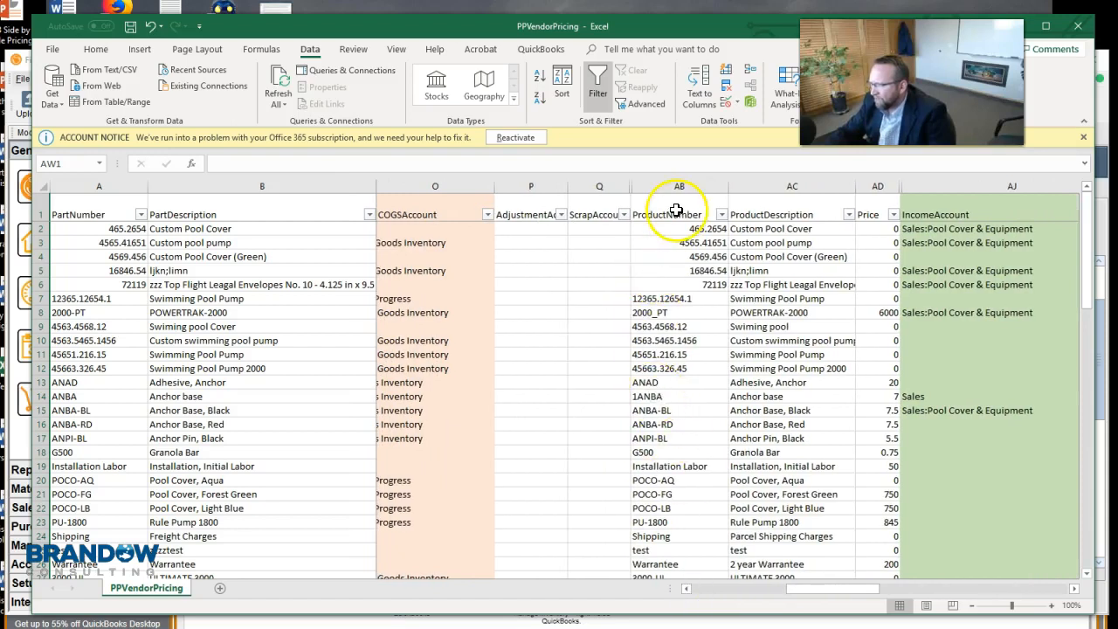
pyautogui.click(721, 217)
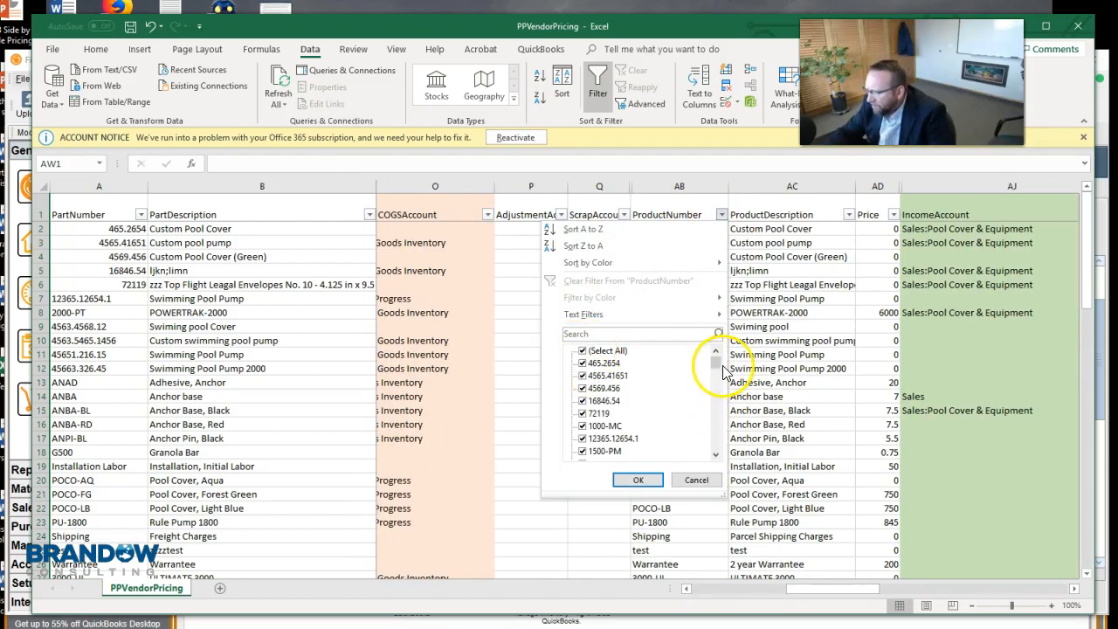
pyautogui.moveTo(722, 369); pyautogui.dragTo(716, 456)
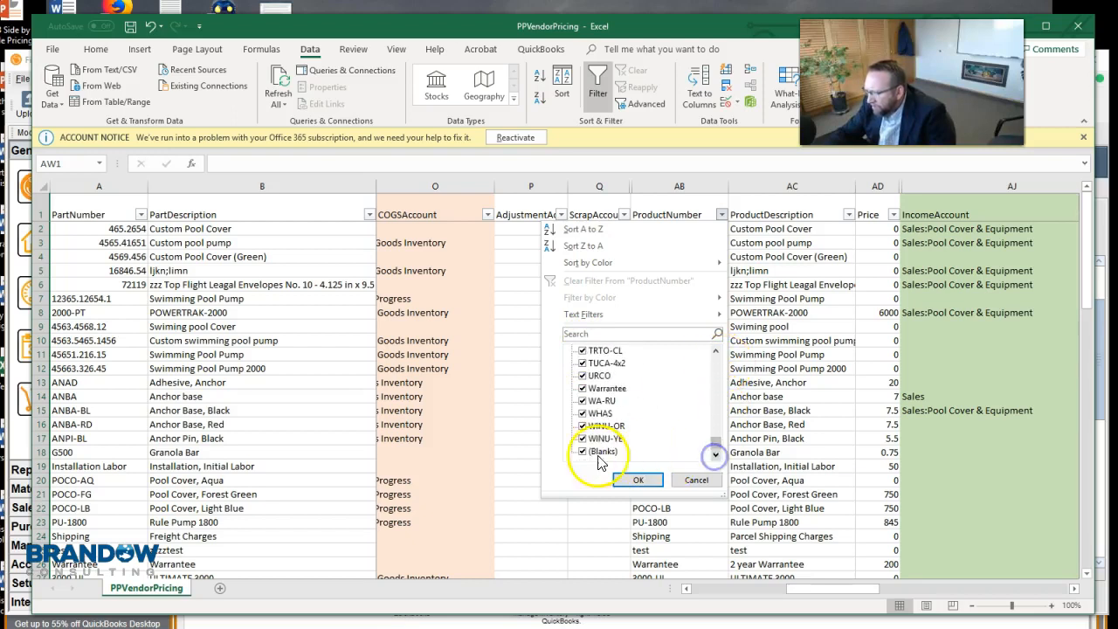
pyautogui.click(639, 479)
pyautogui.moveTo(802, 589); pyautogui.dragTo(855, 594)
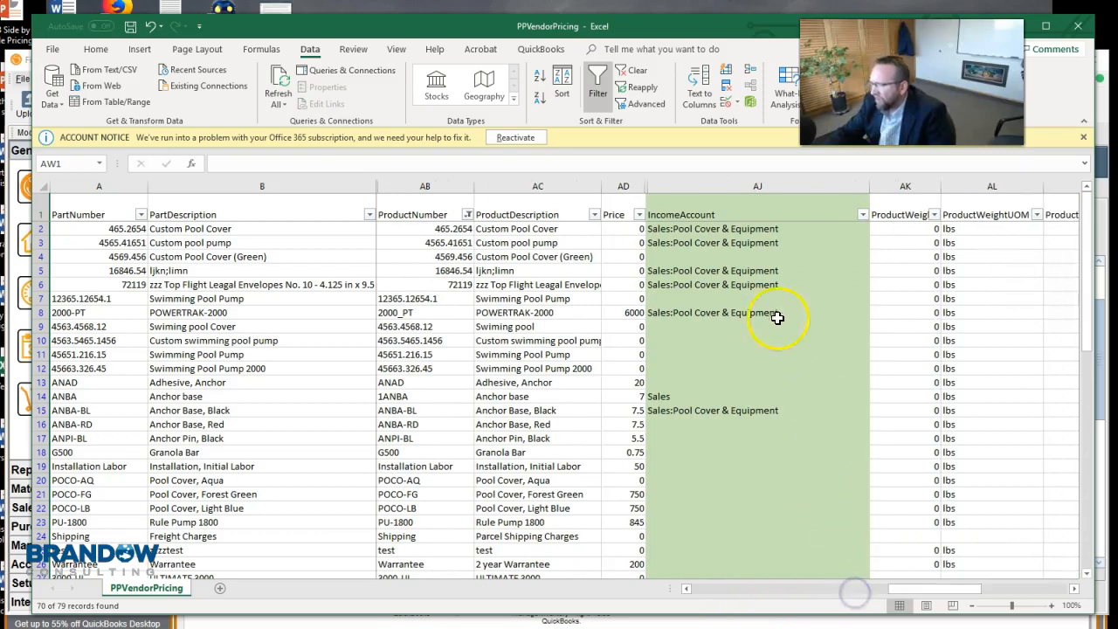
# Step: Switch to the QuickBooks Chart of Accounts and examine the income accounts, including the sub-accounts under Sales
pyautogui.hotkey('alt', 'Tab')
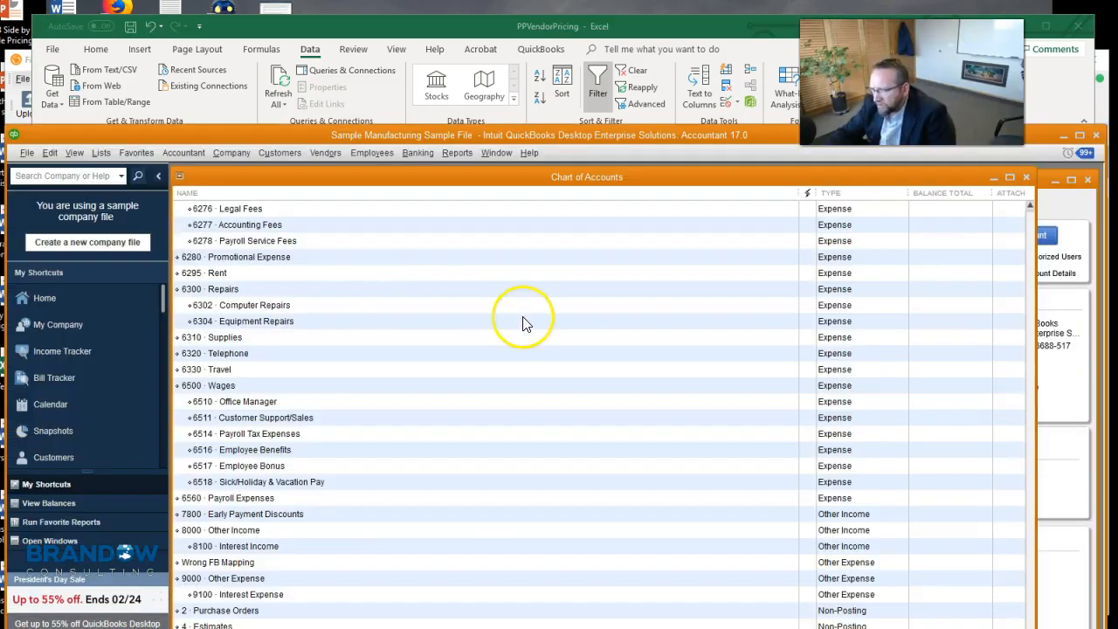
pyautogui.scroll(4, 516, 399)
pyautogui.scroll(-4, 518, 402)
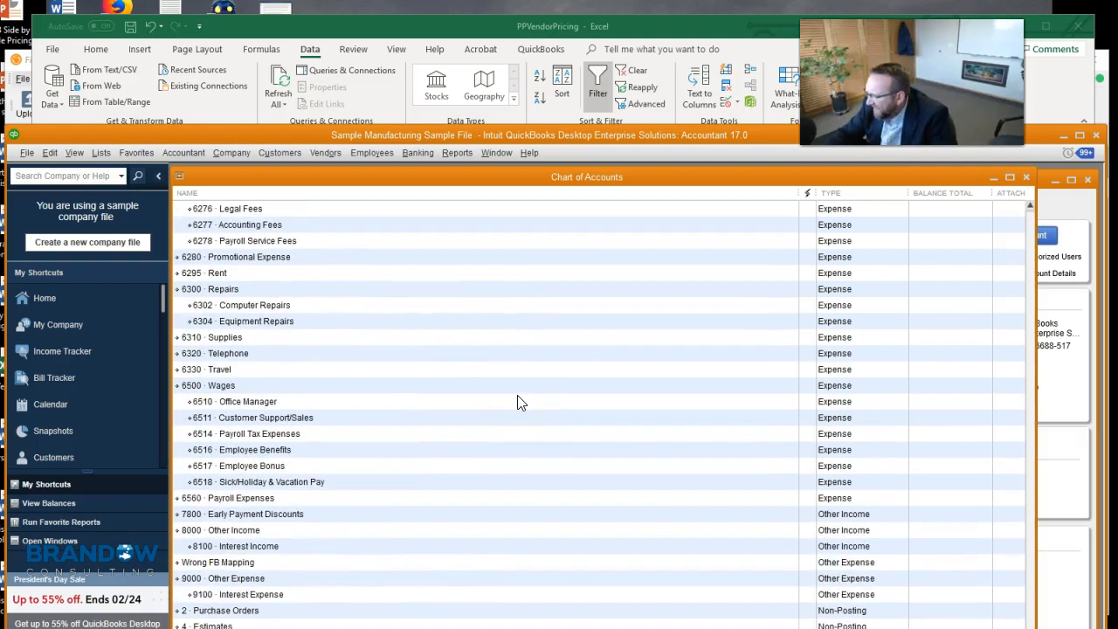
pyautogui.click(537, 515)
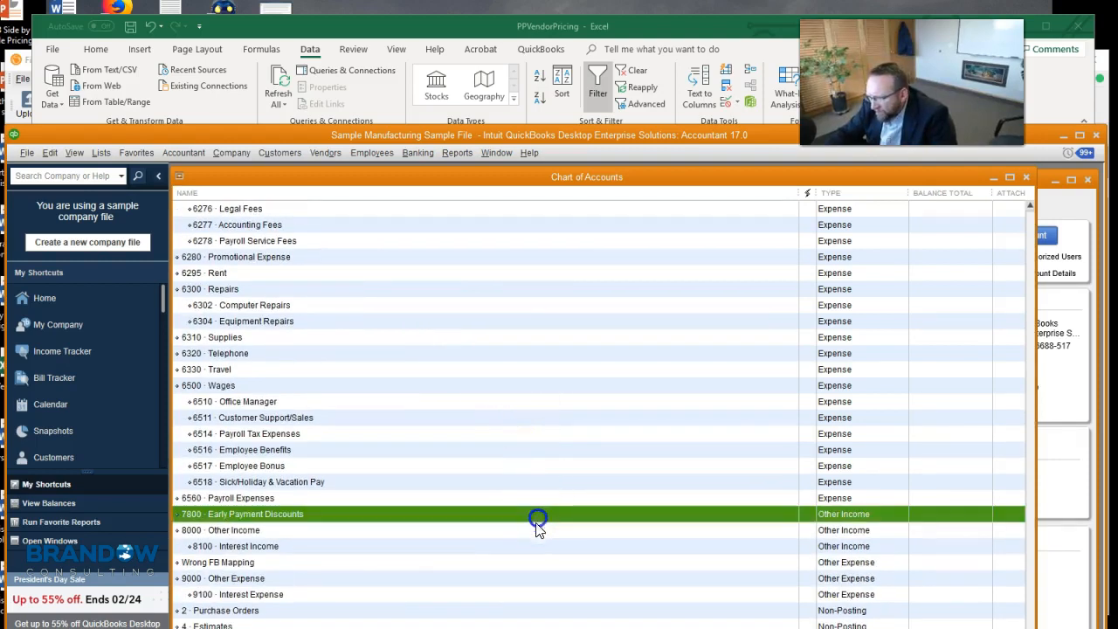
pyautogui.click(522, 533)
pyautogui.click(518, 546)
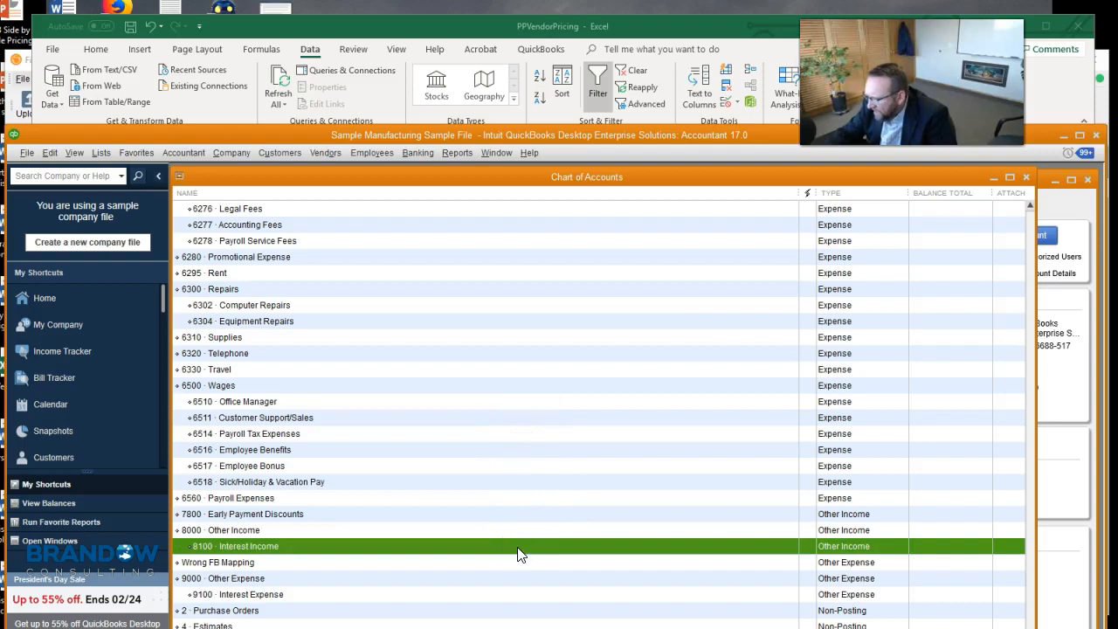
pyautogui.scroll(20, 518, 555)
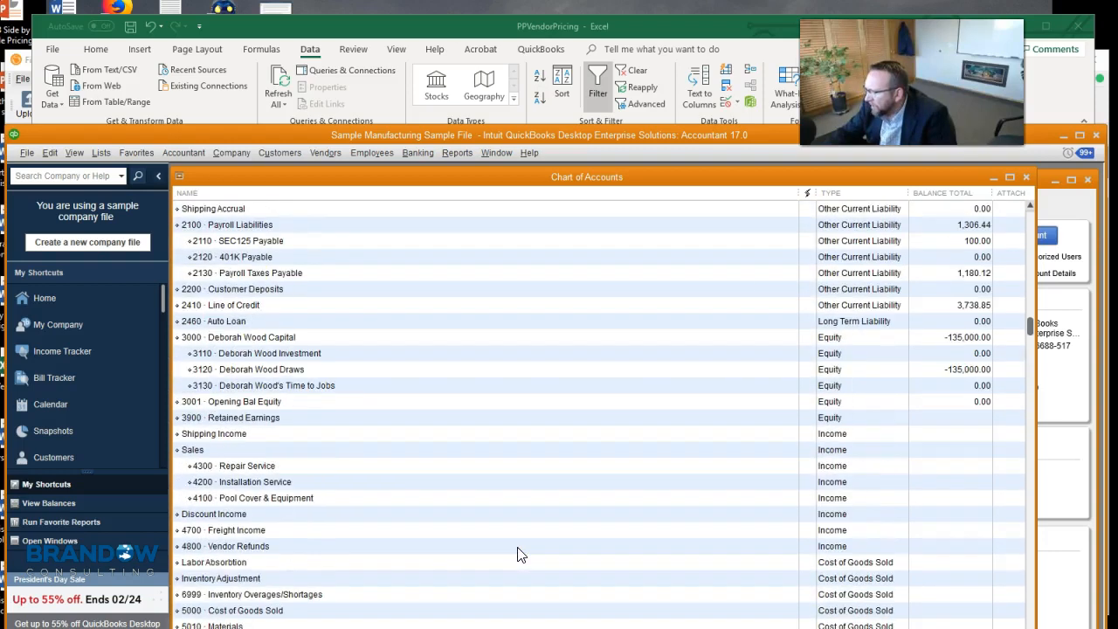
pyautogui.scroll(1, 518, 550)
pyautogui.click(485, 481)
pyautogui.scroll(-2, 484, 480)
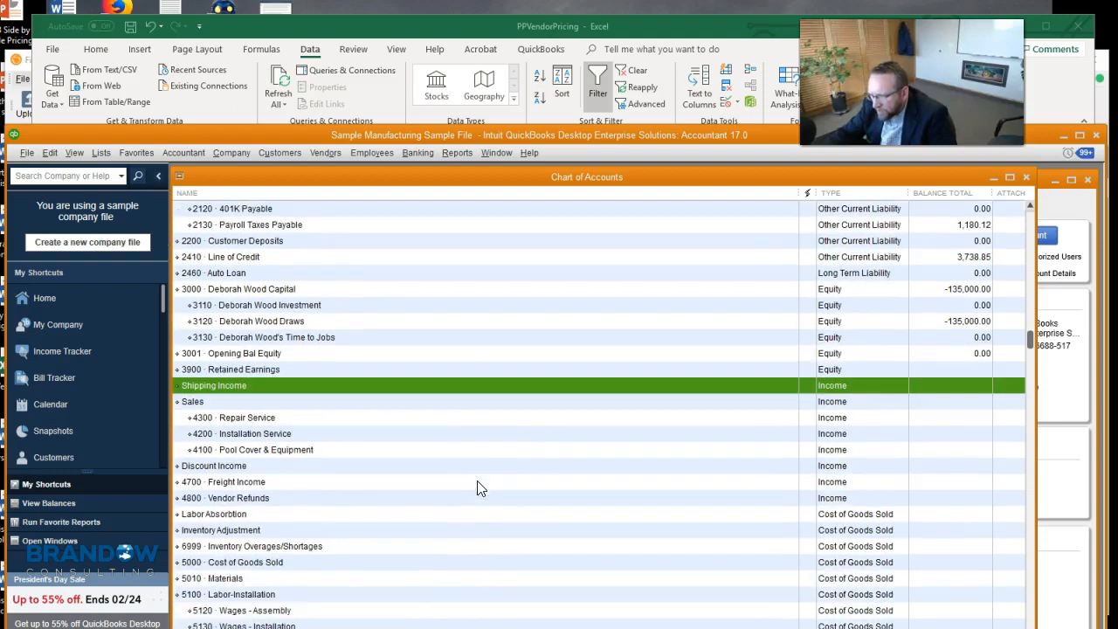
pyautogui.click(252, 418)
pyautogui.click(301, 433)
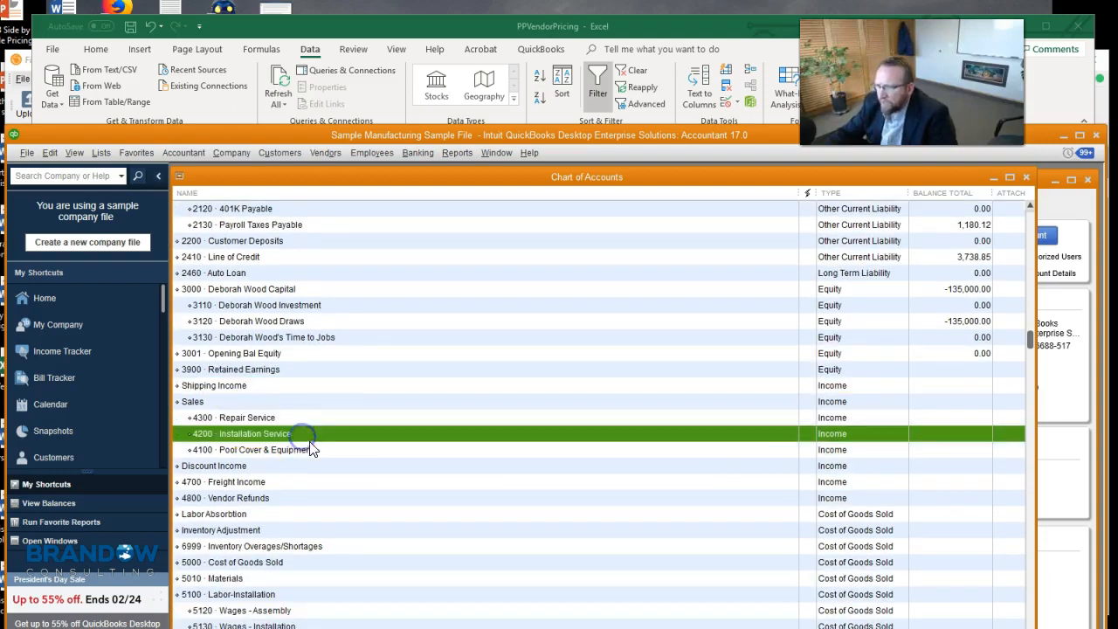
pyautogui.click(316, 450)
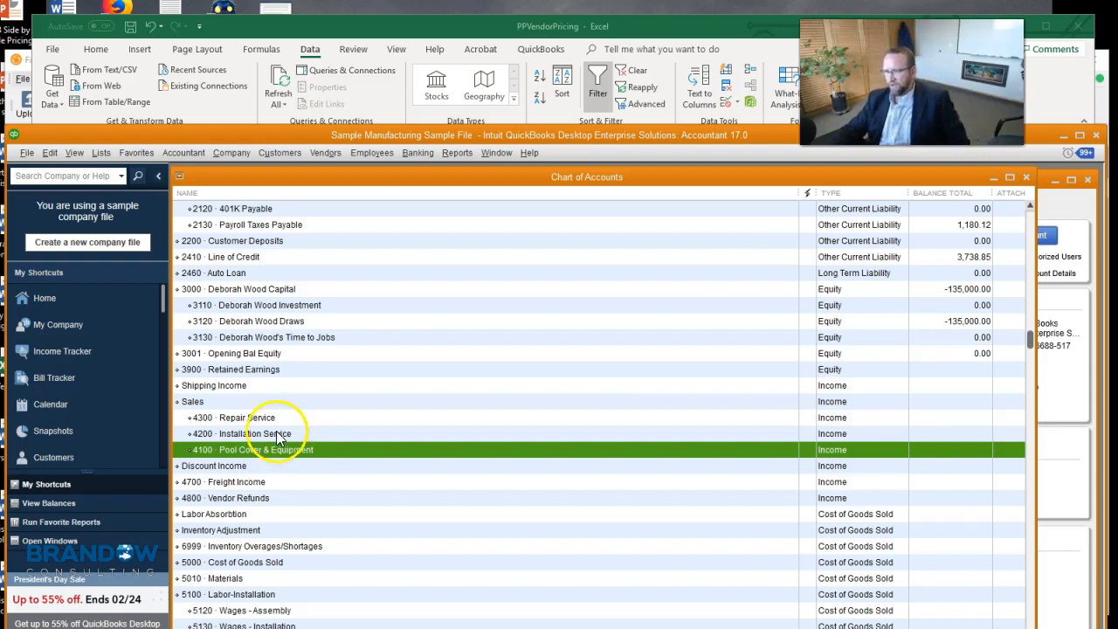
pyautogui.click(273, 451)
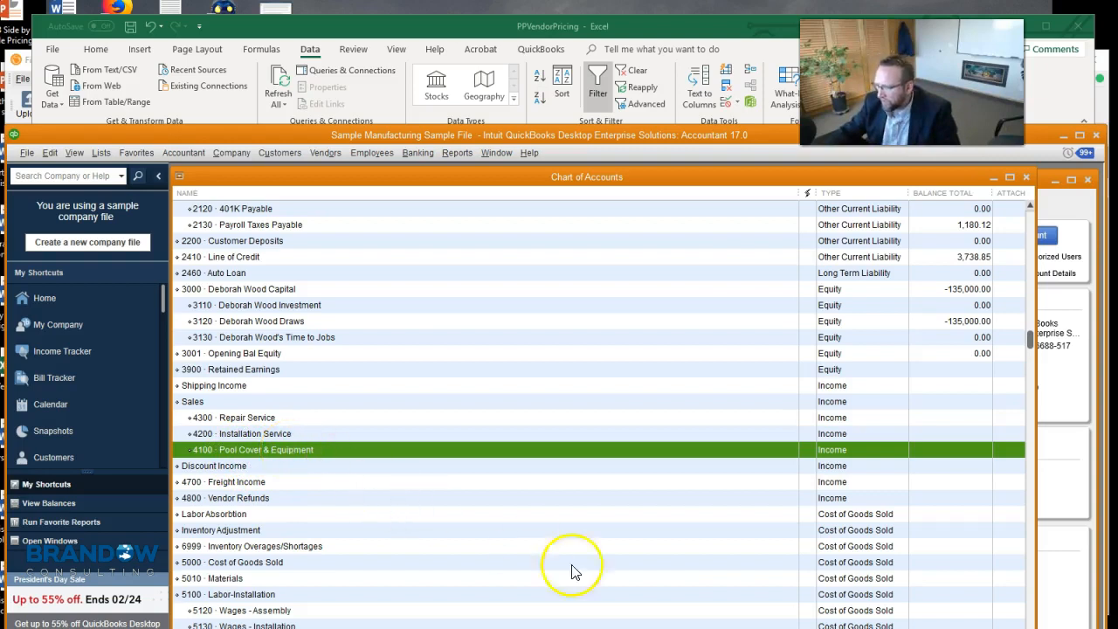
# Step: Return to the PPVendorPricing workbook in Excel and sort the list by PartTypeID from smallest to largest
pyautogui.hotkey('alt', 'Tab')
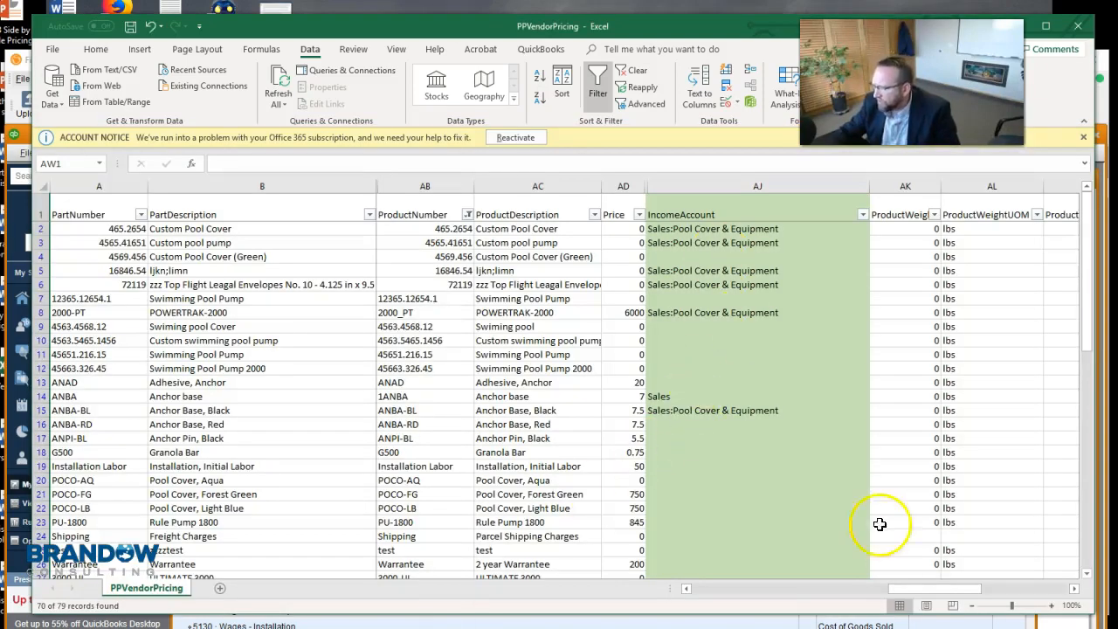
pyautogui.moveTo(926, 588); pyautogui.dragTo(690, 588)
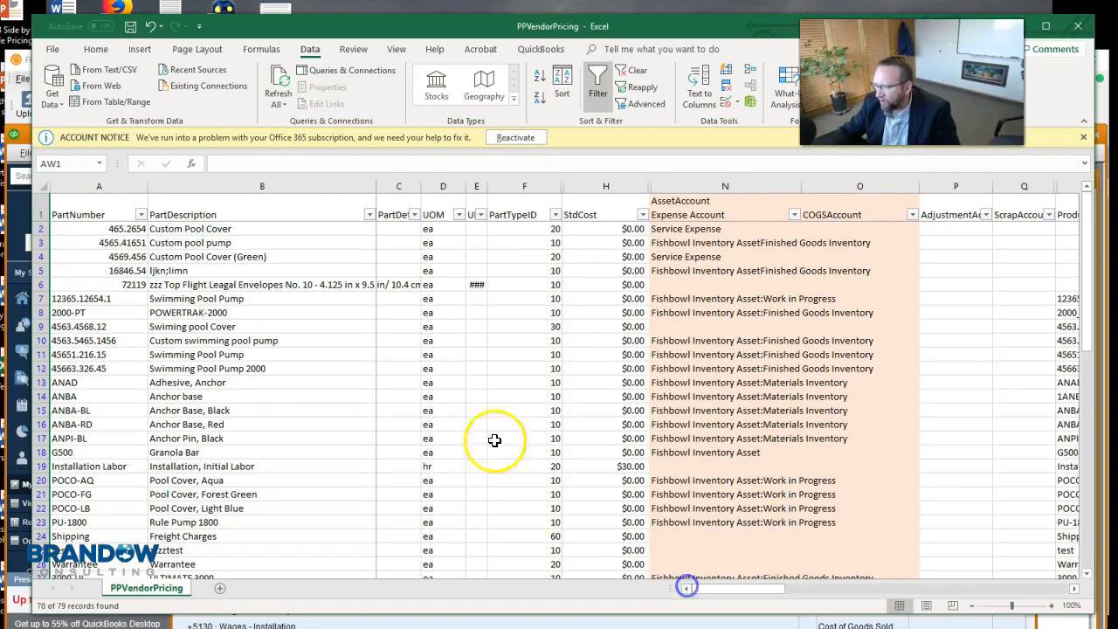
pyautogui.click(554, 215)
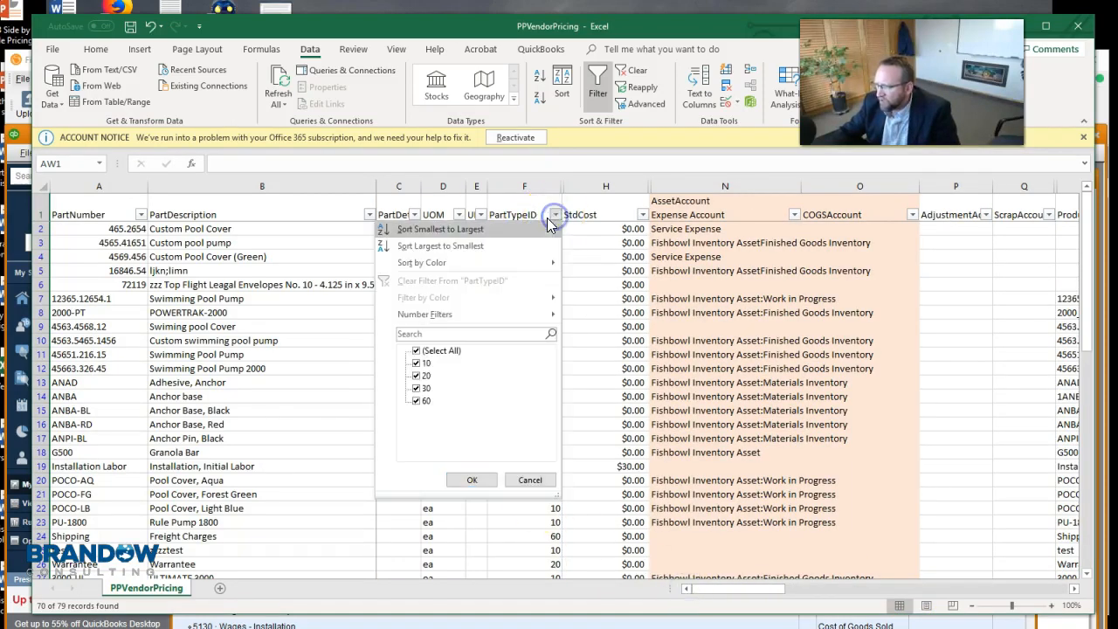
pyautogui.click(485, 228)
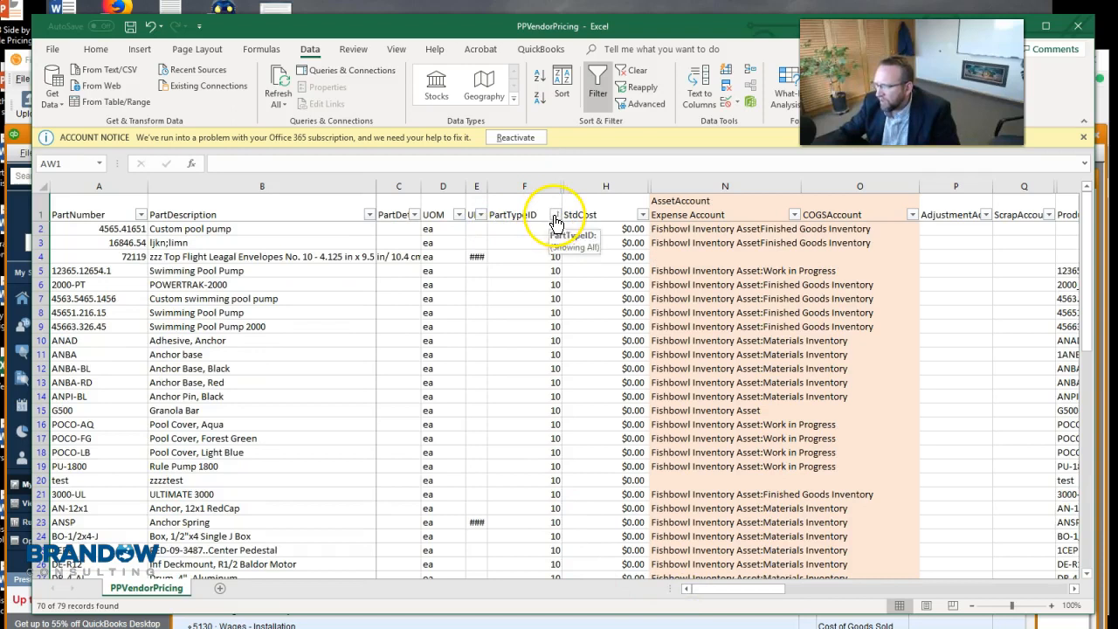
# Step: Fill Sales:Pool Cover & Equipment down the IncomeAccount column from row 4 to row 55
pyautogui.moveTo(766, 588); pyautogui.dragTo(952, 586)
pyautogui.click(755, 256)
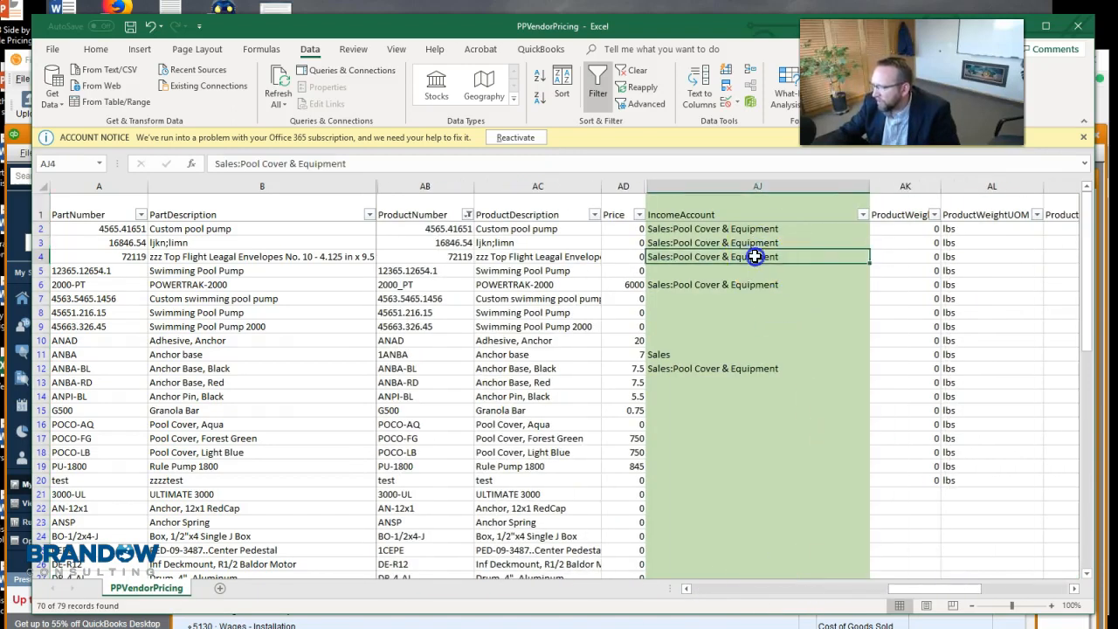
pyautogui.moveTo(871, 264); pyautogui.dragTo(696, 592)
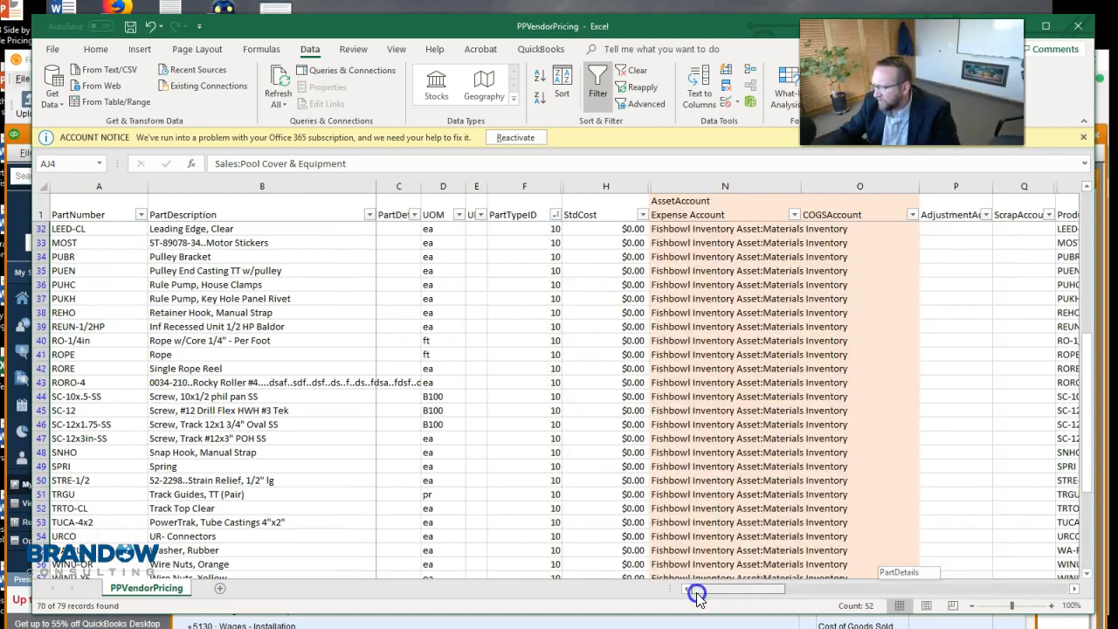
# Step: Filter the PartTypeID column to show only type 10
pyautogui.click(556, 217)
pyautogui.click(418, 352)
pyautogui.click(416, 363)
pyautogui.click(472, 480)
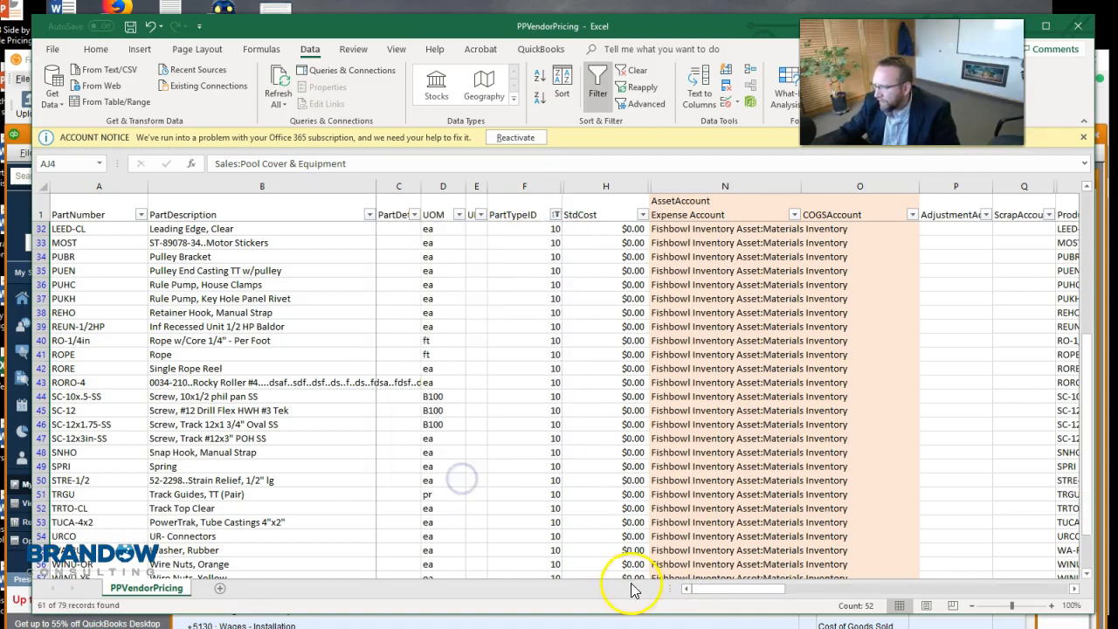
# Step: Fill Sales:Pool Cover & Equipment down the IncomeAccount column from row 55 to row 62
pyautogui.moveTo(713, 591); pyautogui.dragTo(852, 591)
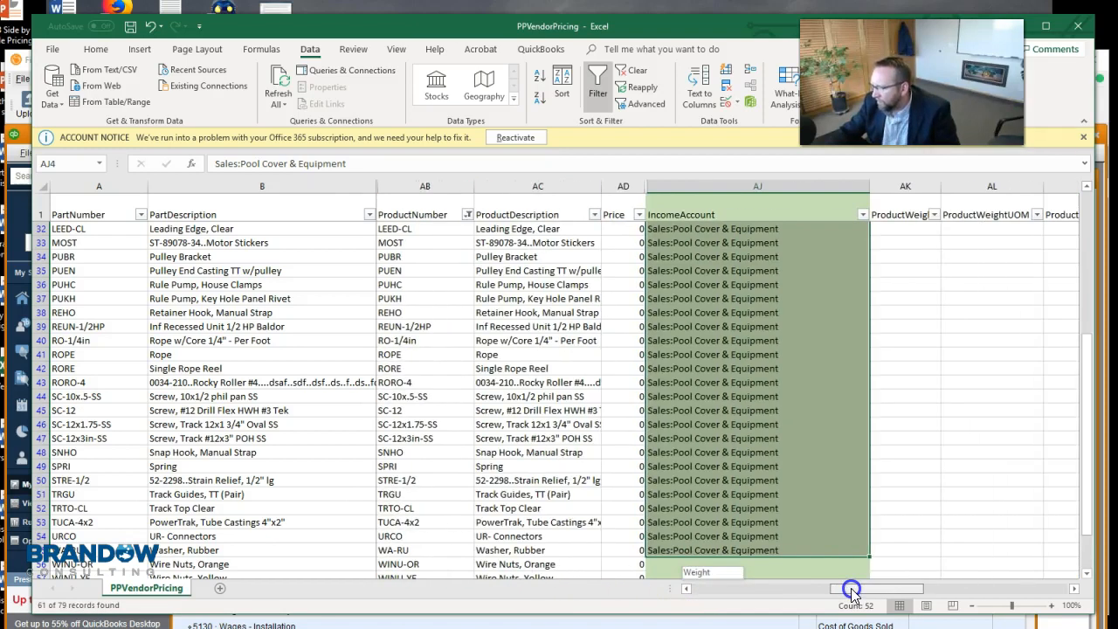
pyautogui.click(741, 551)
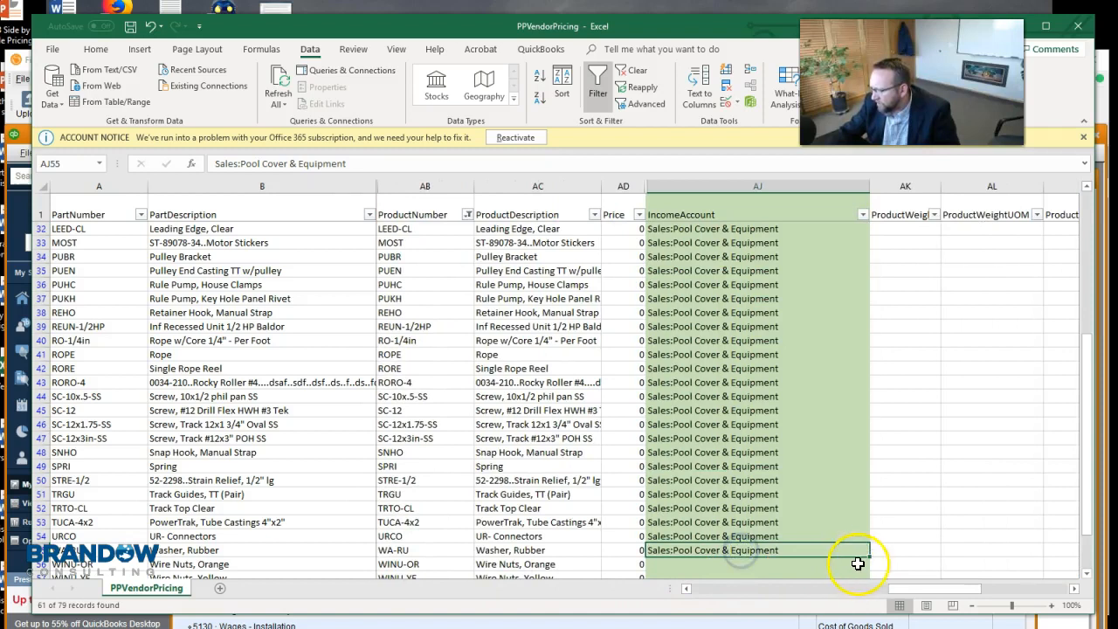
pyautogui.doubleClick(871, 556)
pyautogui.scroll(-17, 941, 382)
pyautogui.scroll(11, 937, 394)
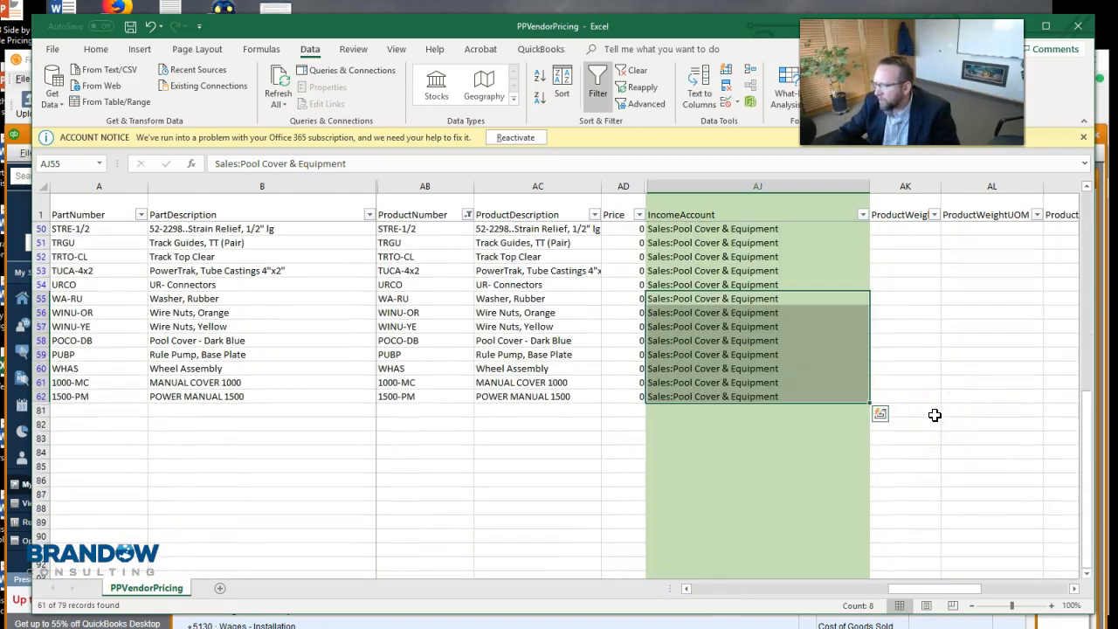
pyautogui.scroll(16, 935, 415)
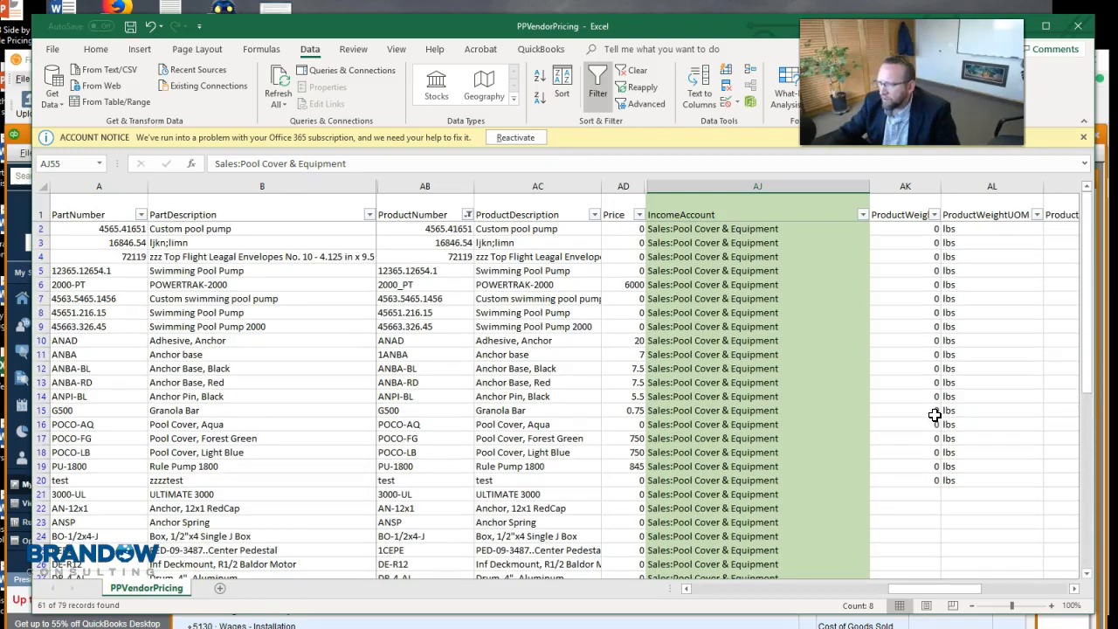
# Step: Change the PartTypeID filter to exclude type 10 and show only types 20, 30 and 60
pyautogui.moveTo(913, 588); pyautogui.dragTo(695, 590)
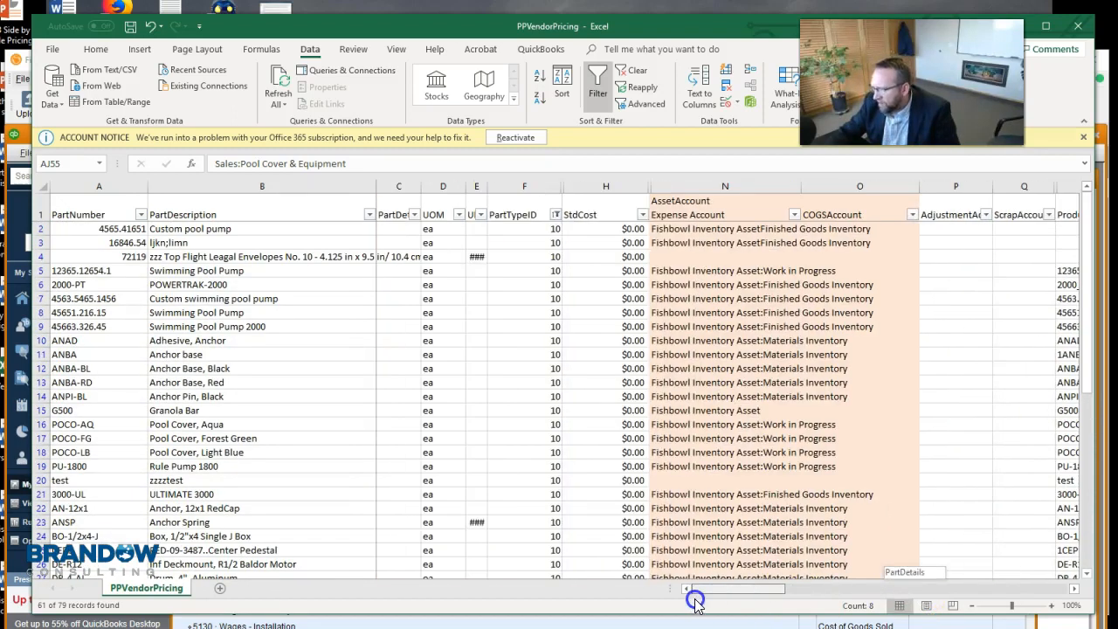
pyautogui.click(554, 215)
pyautogui.click(416, 363)
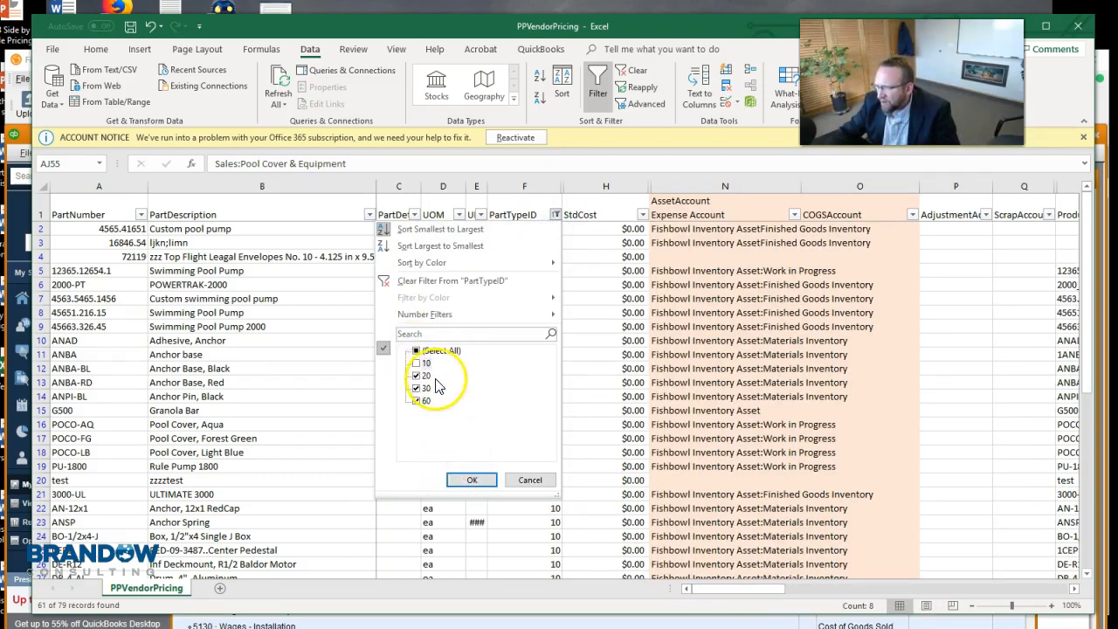
pyautogui.click(471, 485)
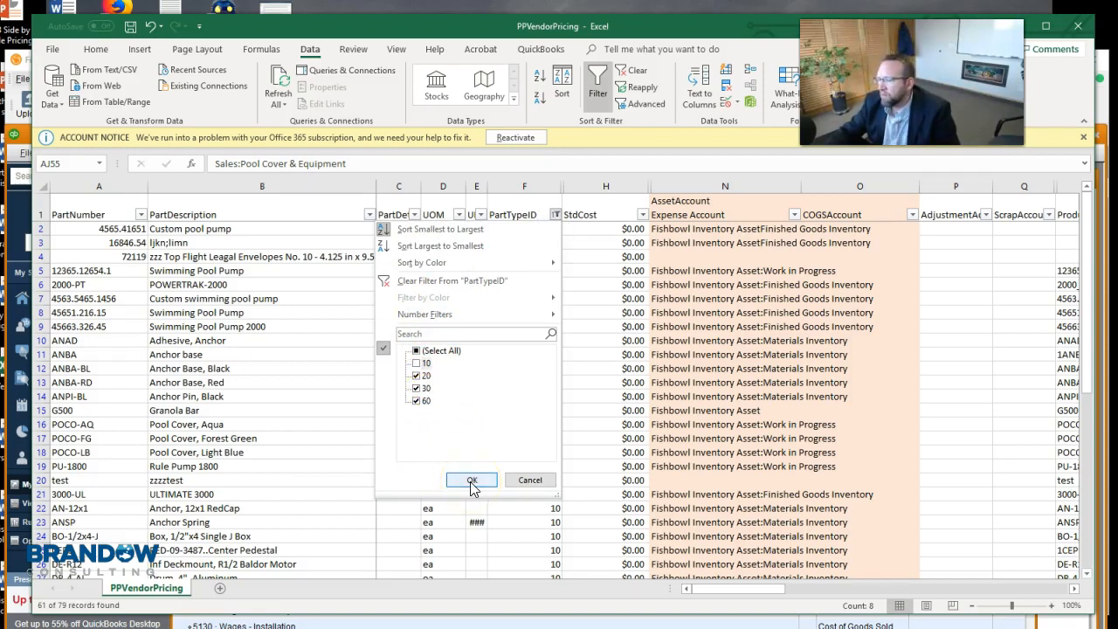
pyautogui.click(471, 483)
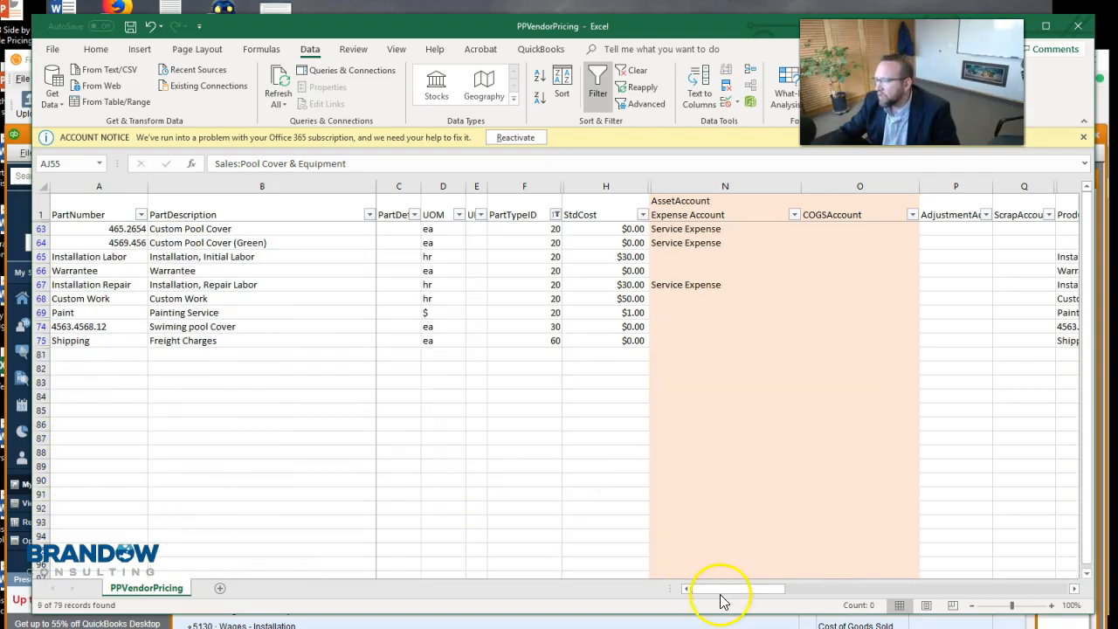
# Step: Fill the IncomeAccount Sales:Pool Cover & Equipment from the Custom Pool Cover row down to the Custom Pool Cover (Green) row
pyautogui.moveTo(721, 594); pyautogui.dragTo(854, 592)
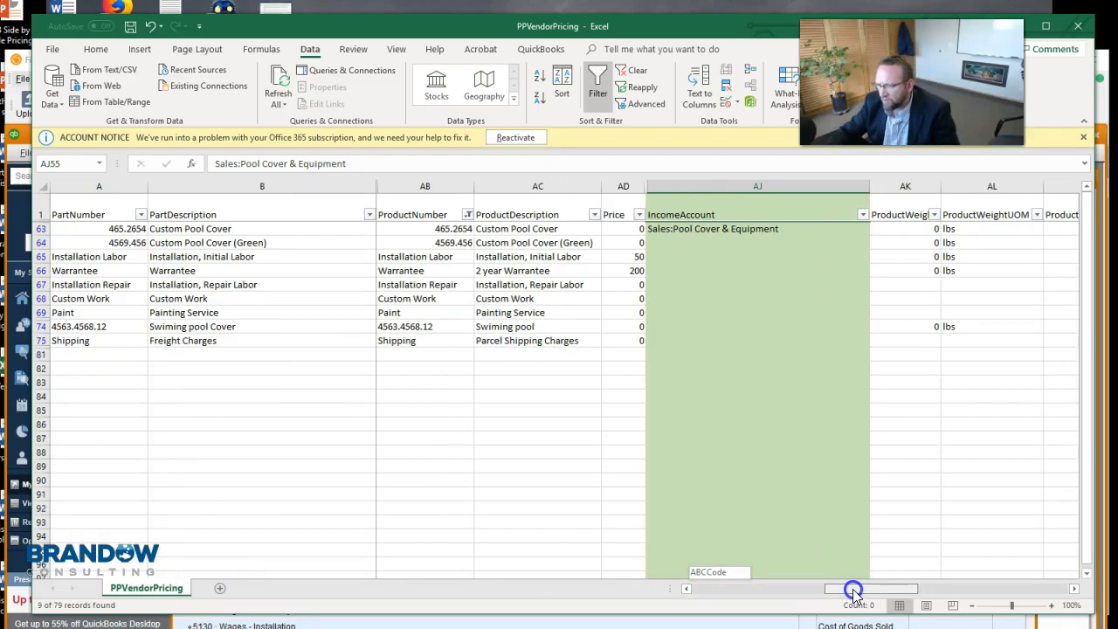
pyautogui.moveTo(855, 592); pyautogui.dragTo(687, 603)
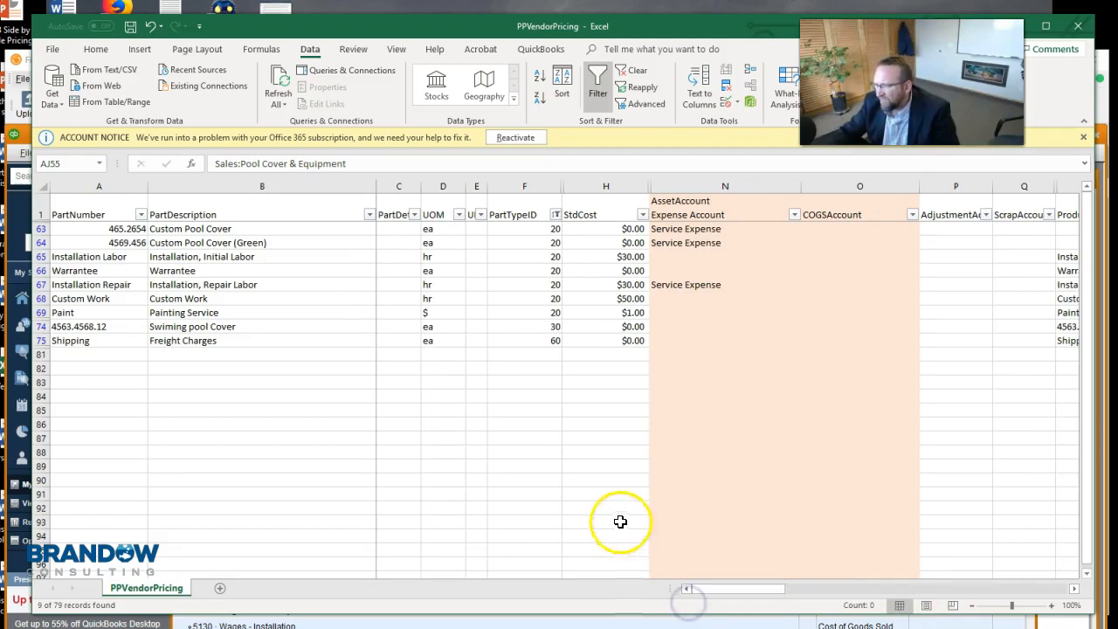
pyautogui.click(535, 341)
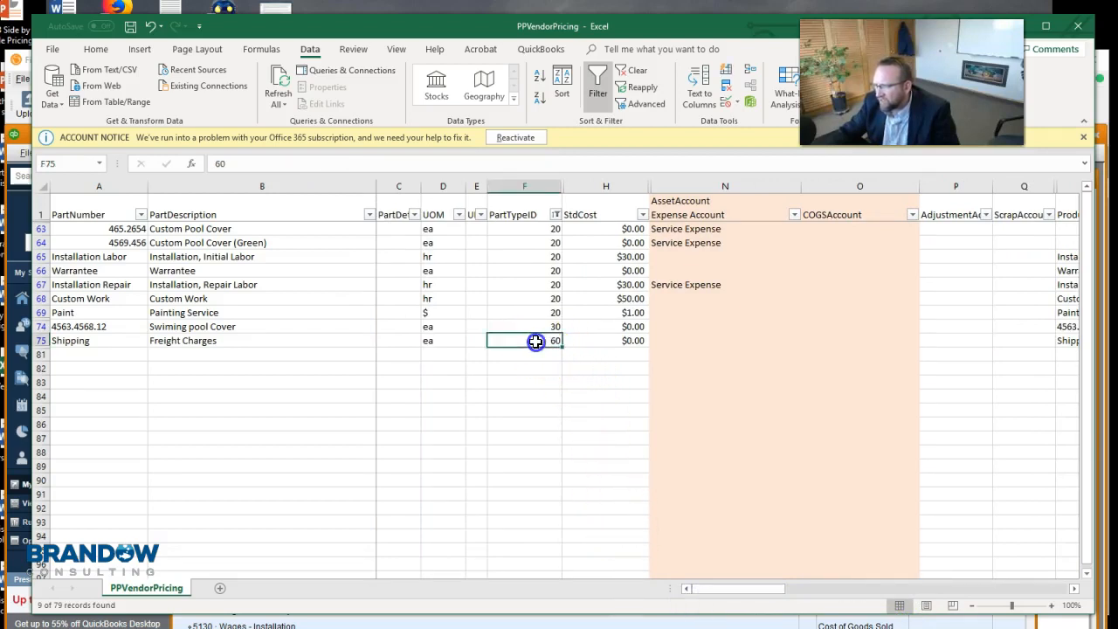
pyautogui.moveTo(749, 590); pyautogui.dragTo(972, 609)
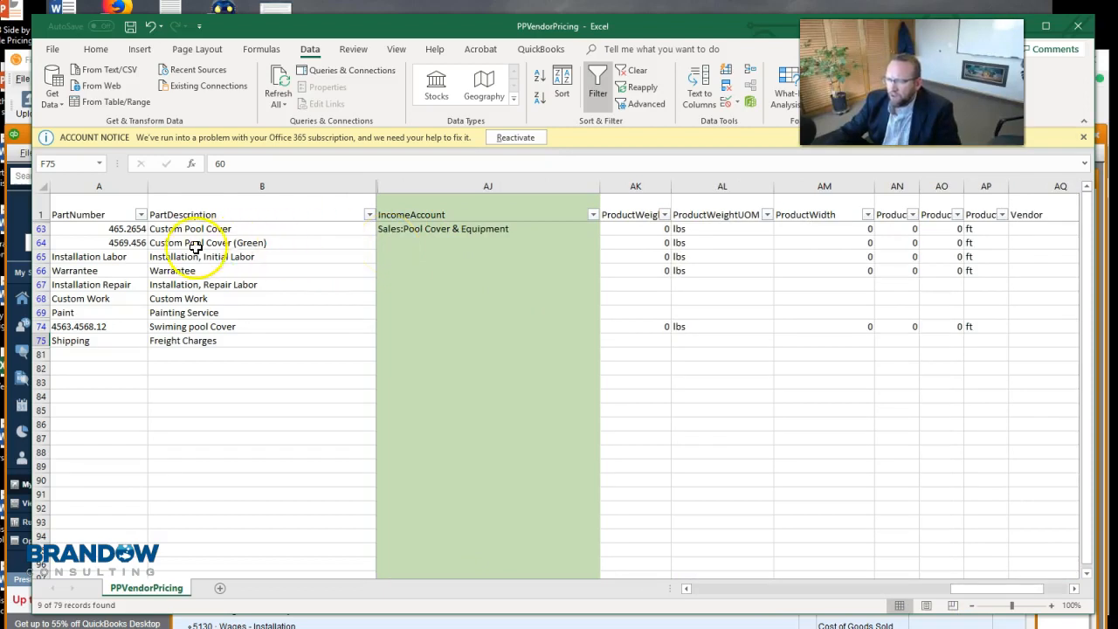
pyautogui.click(401, 229)
pyautogui.moveTo(596, 239); pyautogui.dragTo(602, 248)
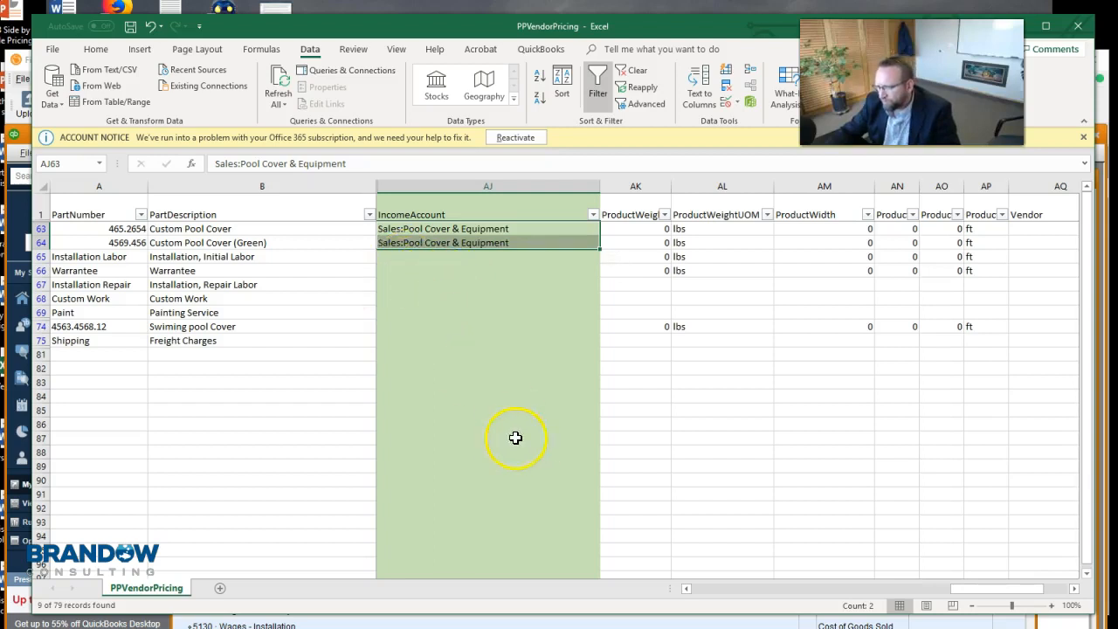
# Step: Copy Sales:Pool Cover & Equipment from row 64 into the IncomeAccount of the Swiming pool Cover in row 74
pyautogui.click(396, 338)
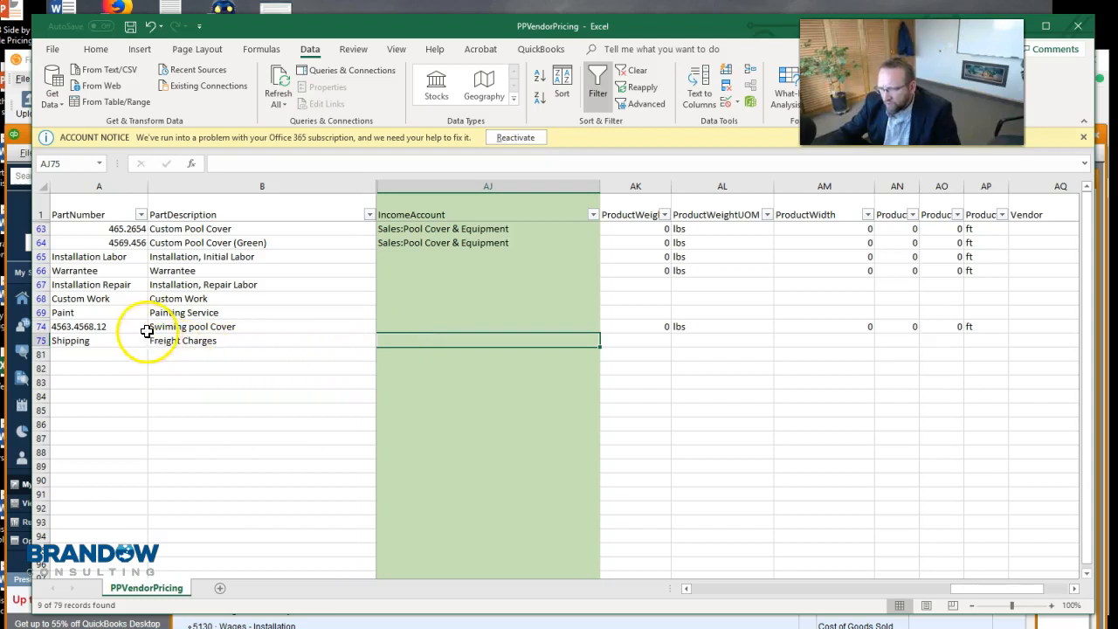
pyautogui.click(38, 326)
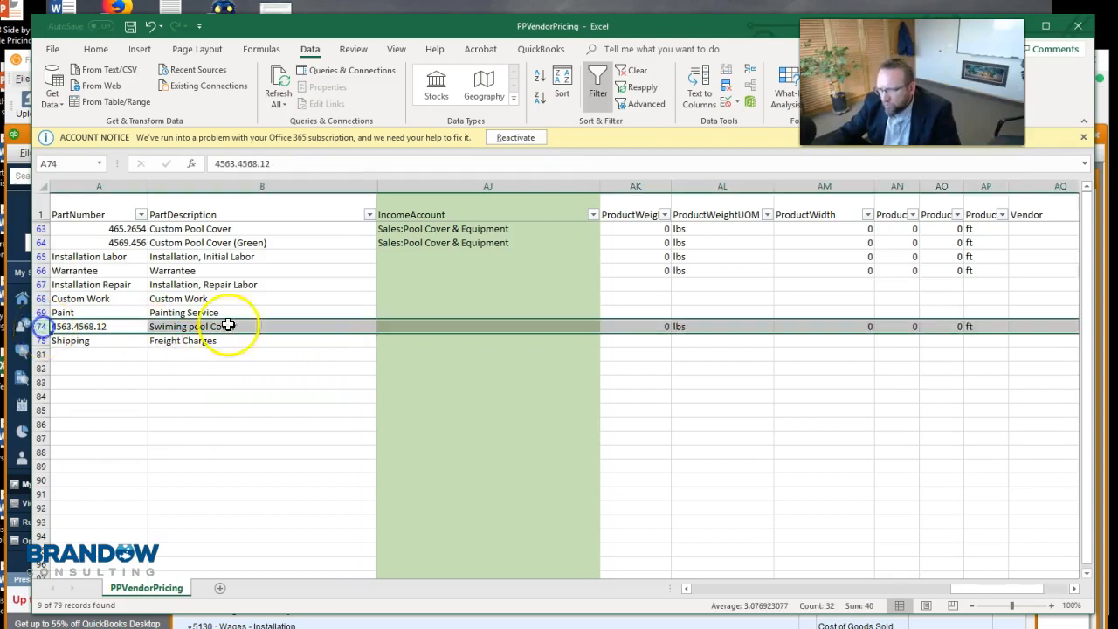
pyautogui.click(463, 243)
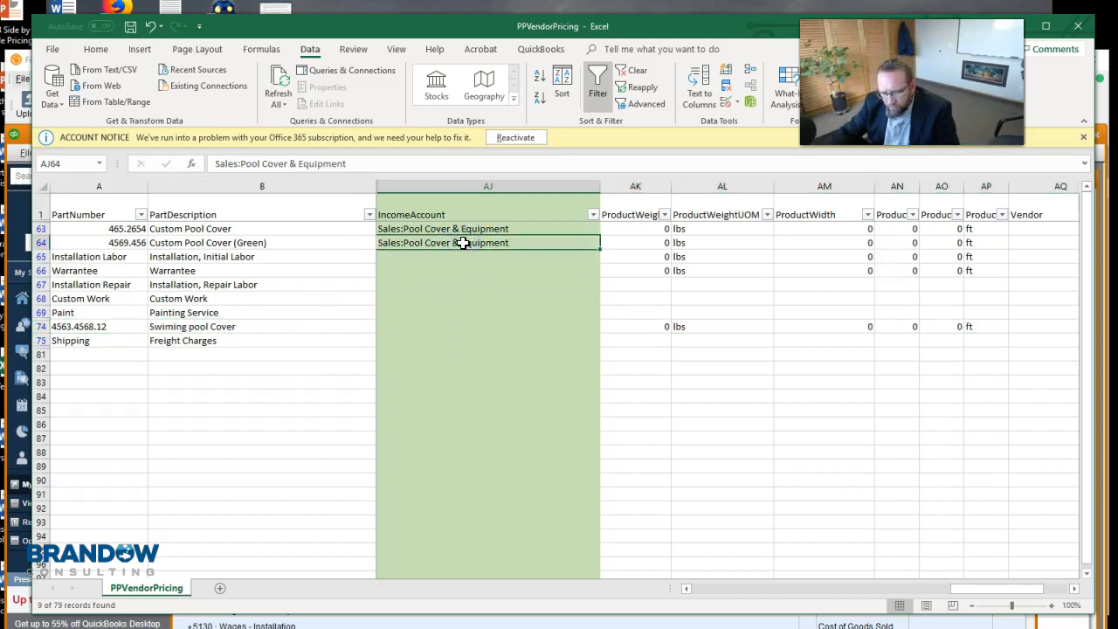
pyautogui.hotkey('ctrl', 'c')
pyautogui.click(393, 326)
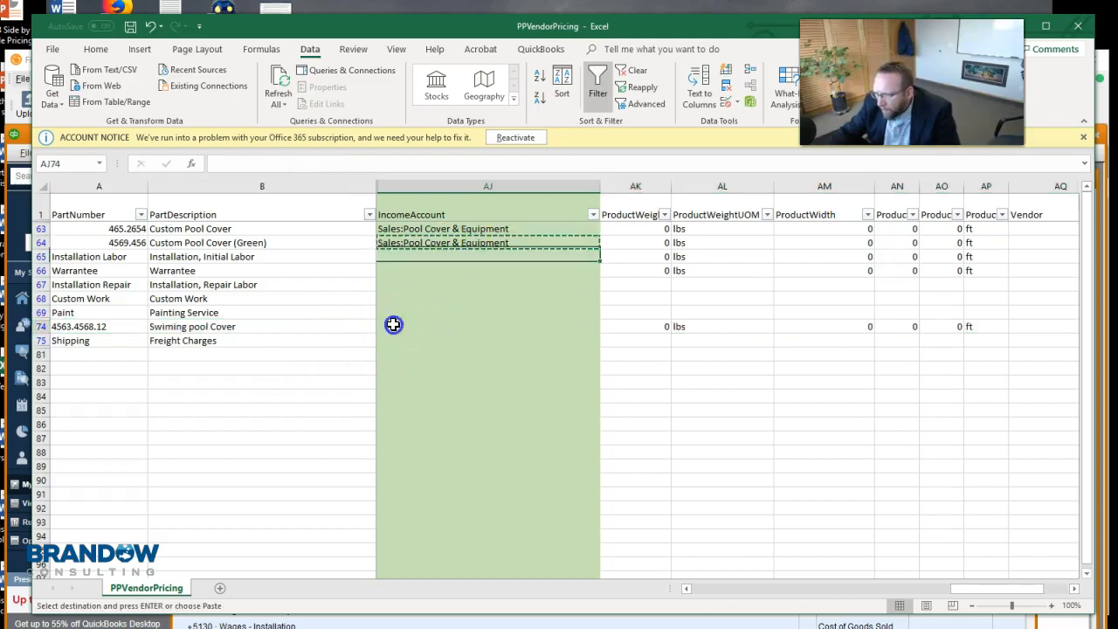
pyautogui.hotkey('ctrl', 'v')
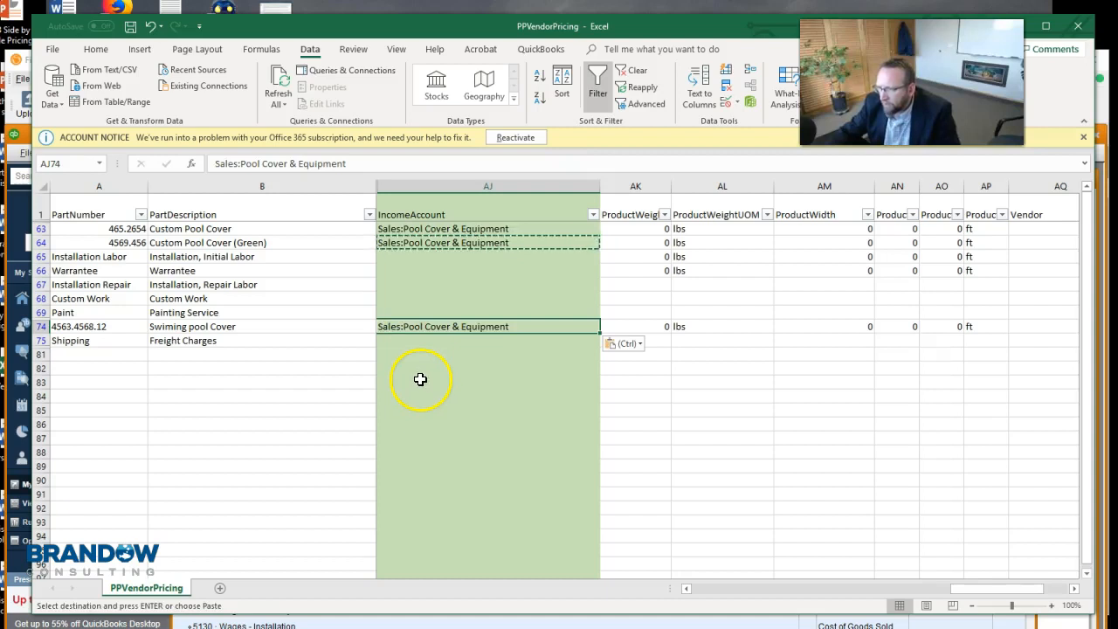
pyautogui.press('Escape')
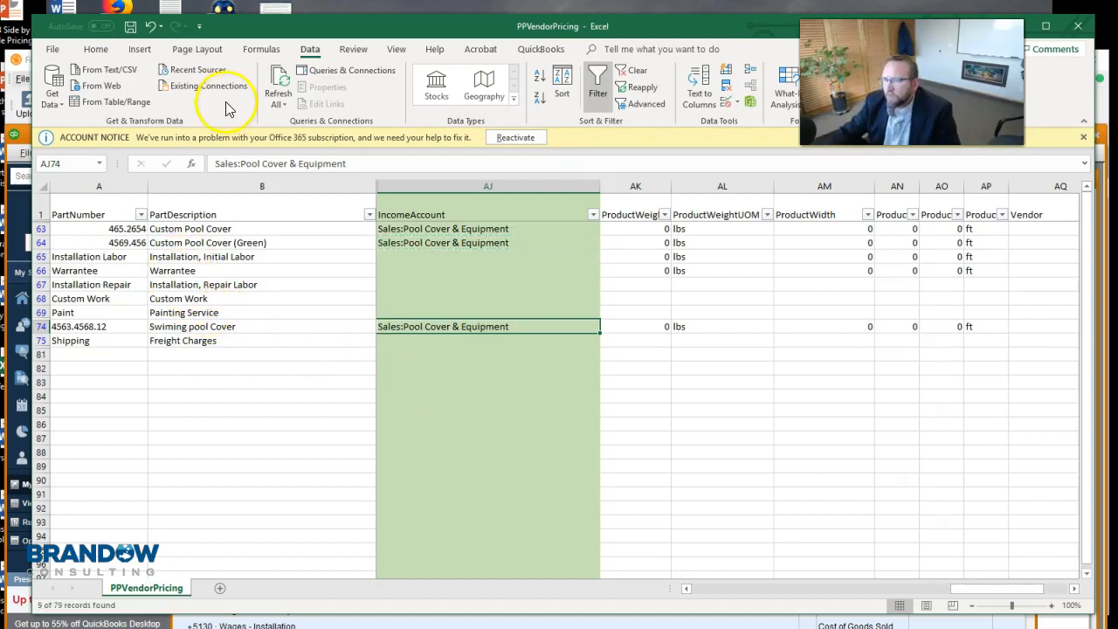
# Step: Check the Sales sub-accounts in QuickBooks, and in Excel set the IncomeAccount of Warrantee and Installation Repair to Sales:Repair Service
pyautogui.hotkey('alt', 'Tab')
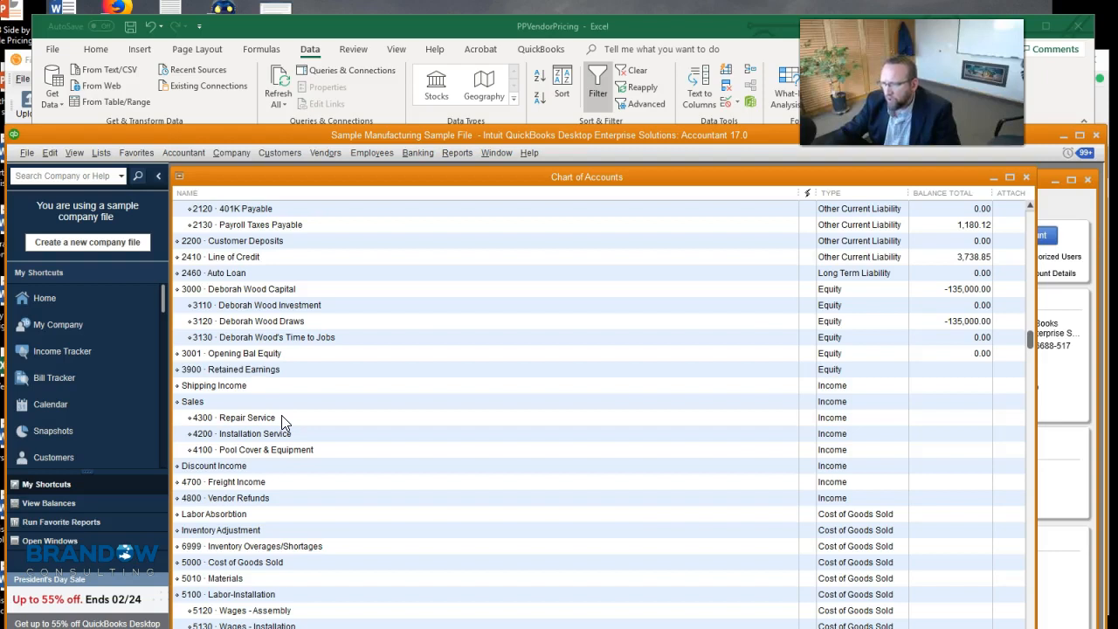
pyautogui.click(282, 24)
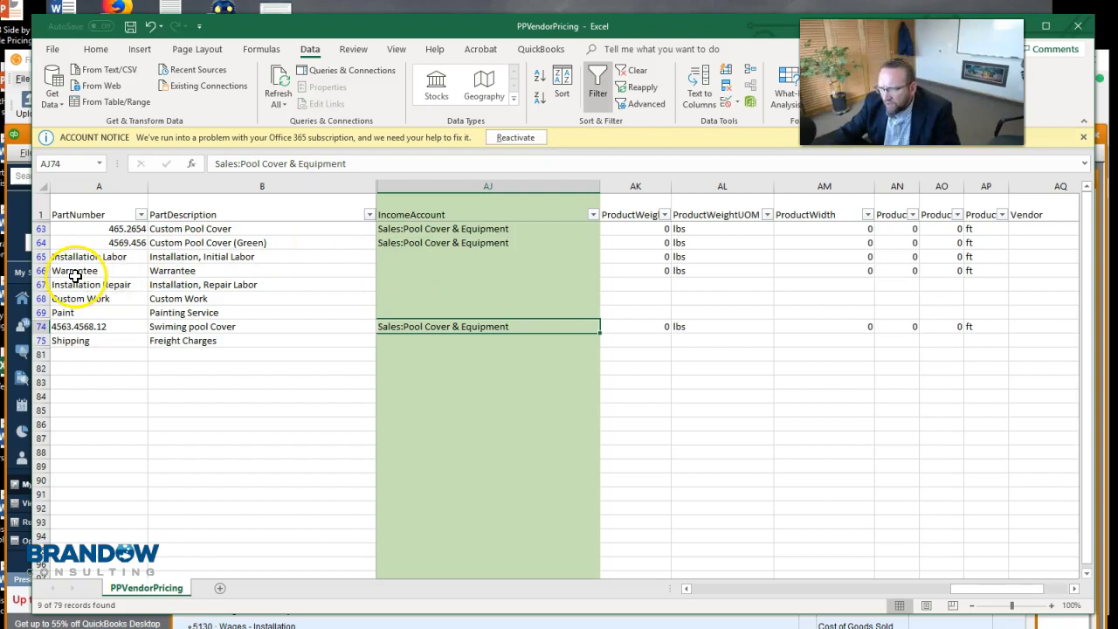
pyautogui.click(407, 270)
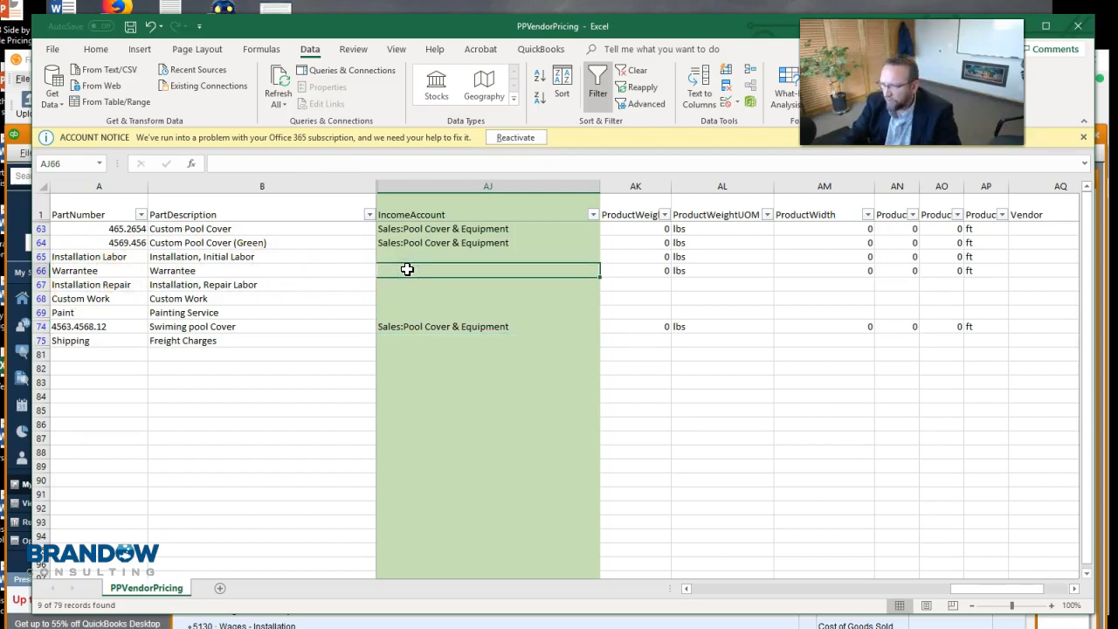
pyautogui.hotkey('ctrl', 'v')
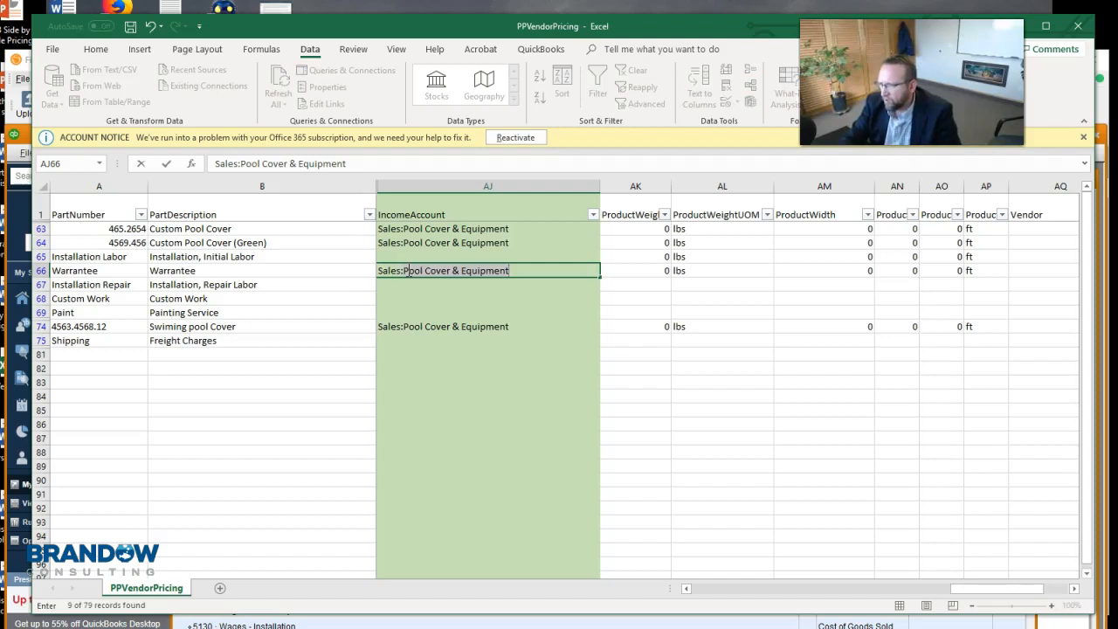
pyautogui.write('Repair Service')
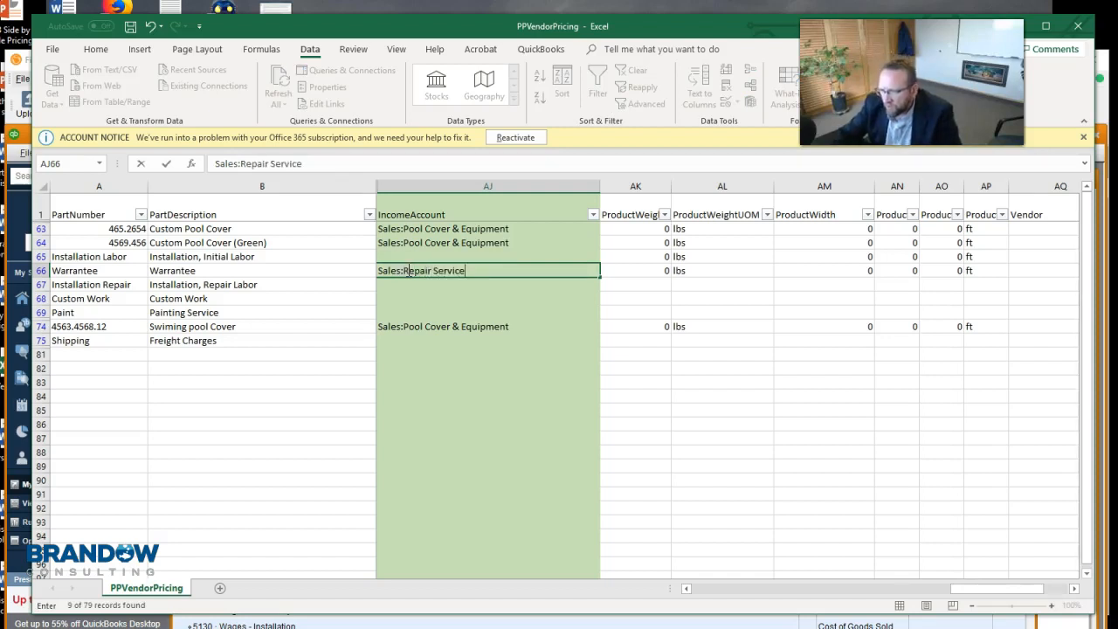
pyautogui.click(397, 285)
pyautogui.click(400, 270)
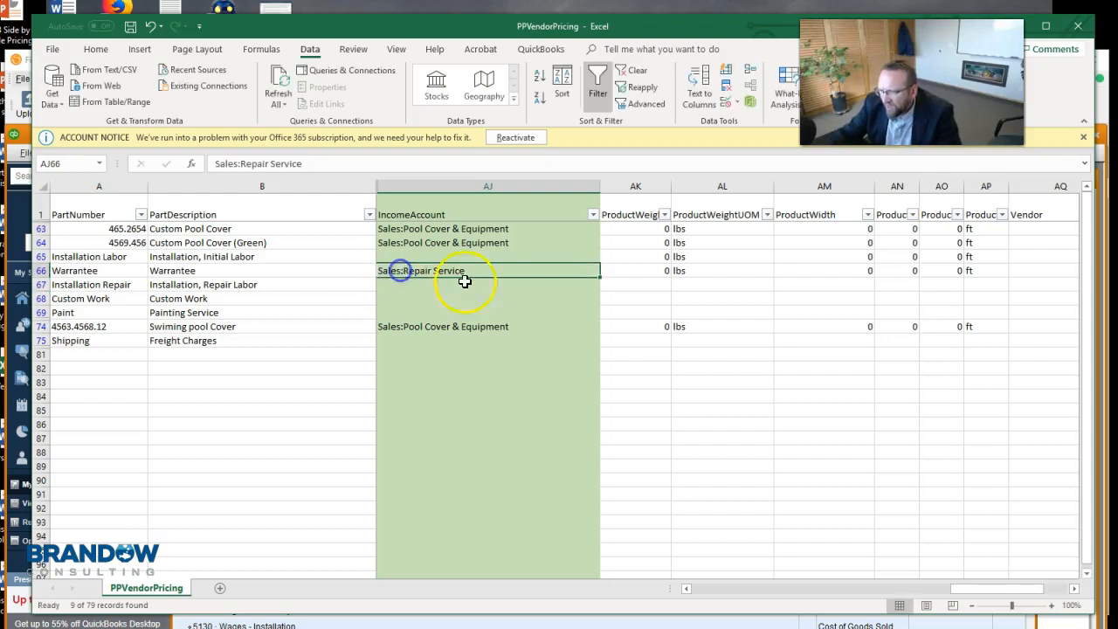
pyautogui.moveTo(600, 276); pyautogui.dragTo(600, 289)
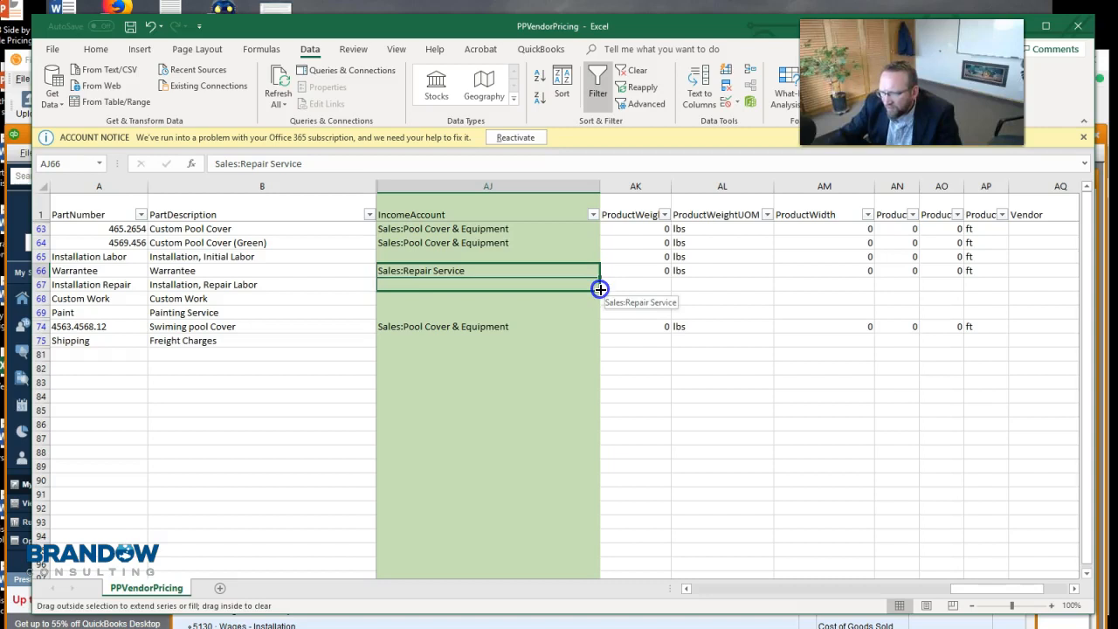
pyautogui.moveTo(600, 289); pyautogui.dragTo(600, 289)
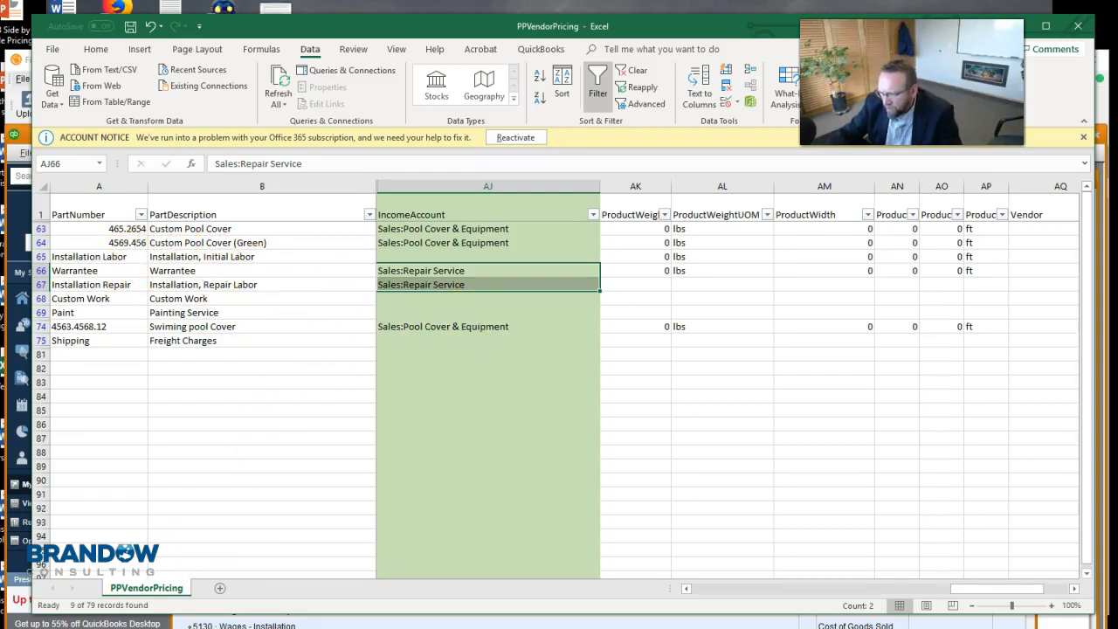
# Step: Recheck the Sales sub-accounts in QuickBooks and enter Sales:Instalation Service as the IncomeAccount of Installation Labor in the Excel list
pyautogui.hotkey('alt', 'Tab')
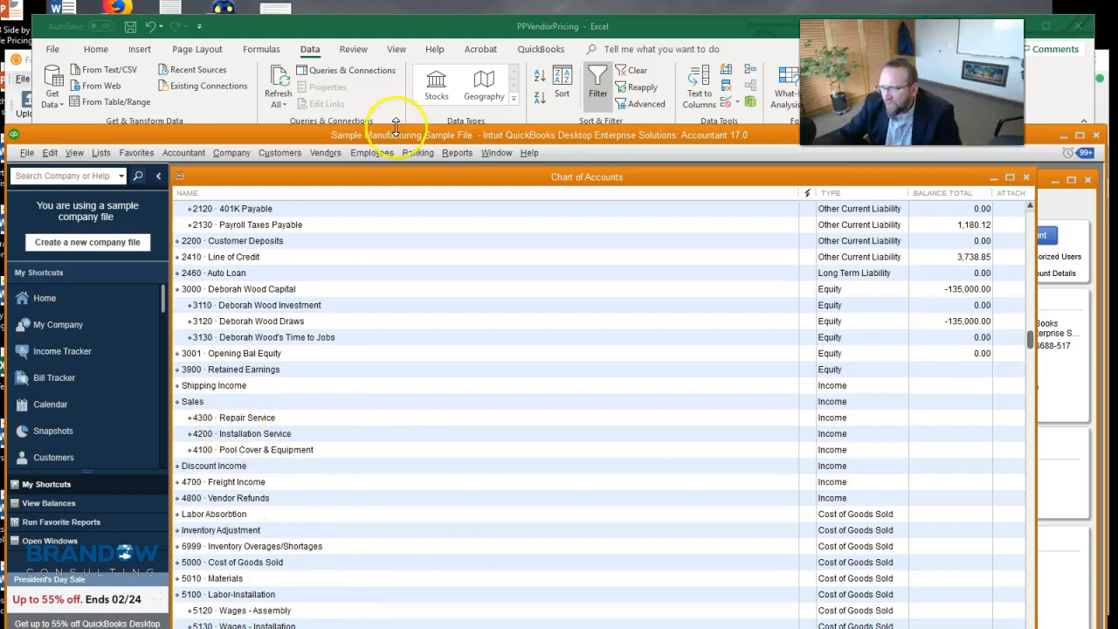
pyautogui.click(391, 32)
pyautogui.click(442, 253)
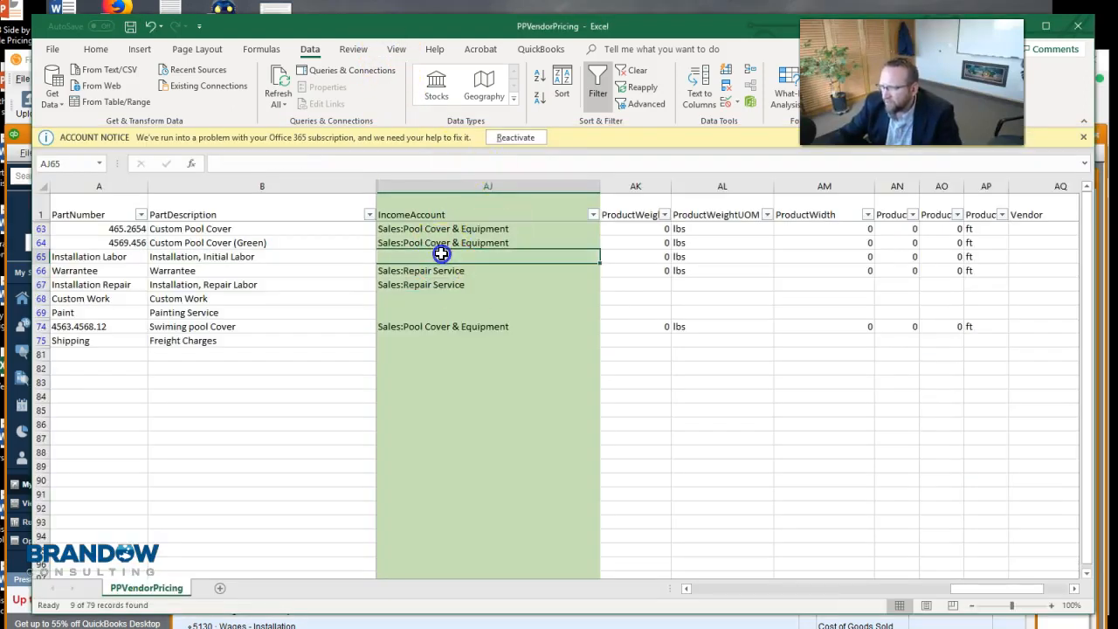
pyautogui.write('Ale')
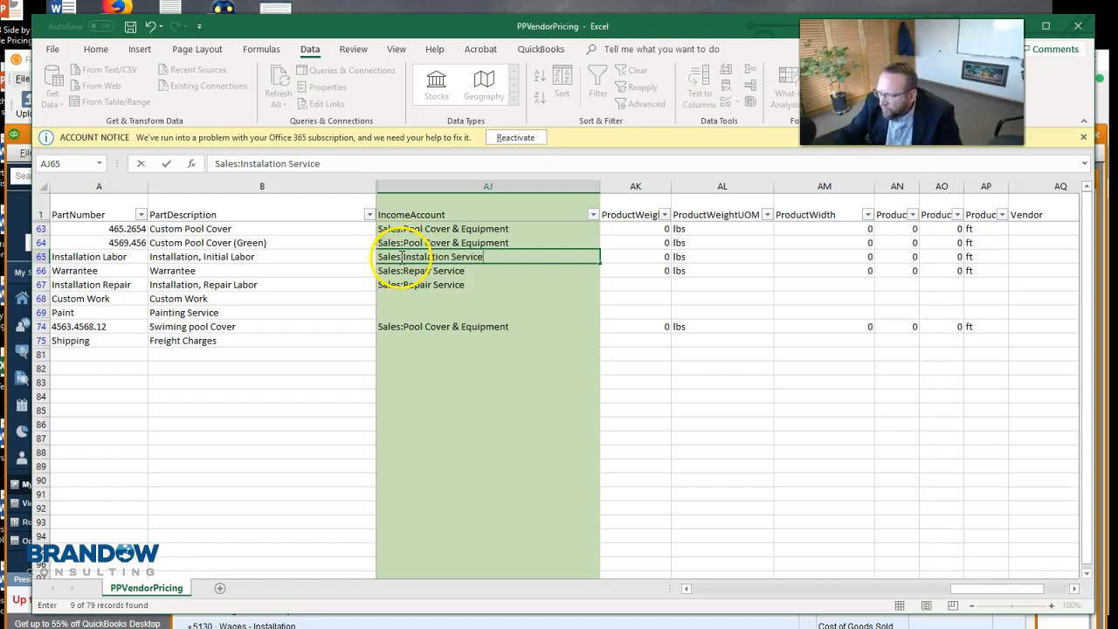
# Step: Copy Sales:Instalation Service from the Installation Labor row into the IncomeAccount cells of Custom Work and Paint
pyautogui.moveTo(500, 256); pyautogui.dragTo(369, 253)
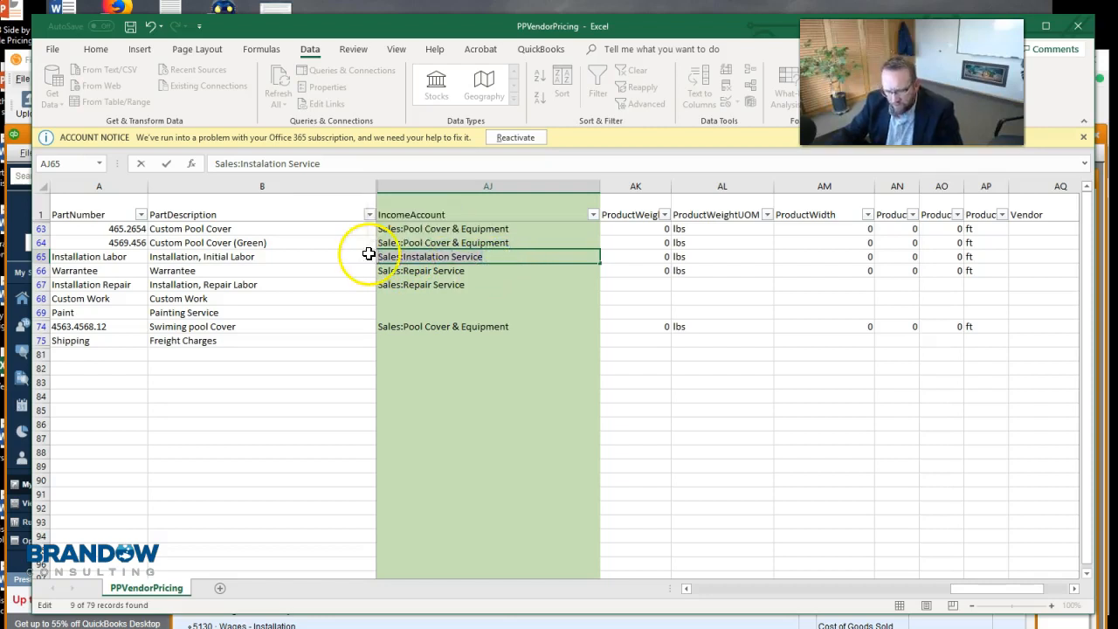
pyautogui.click(398, 298)
pyautogui.hotkey('ctrl', 'v')
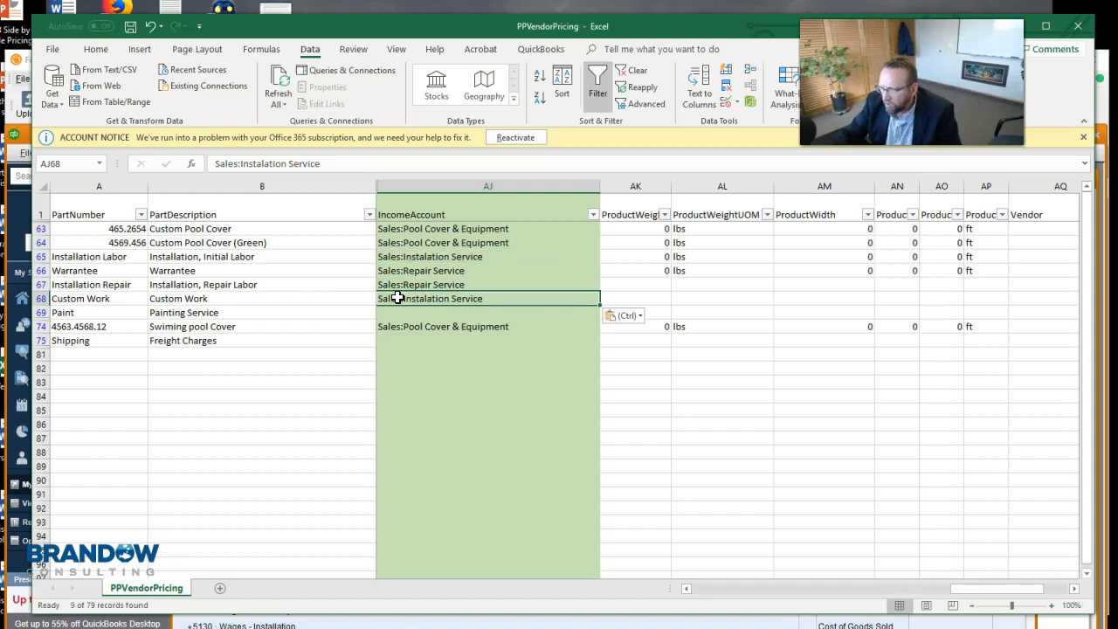
pyautogui.click(397, 315)
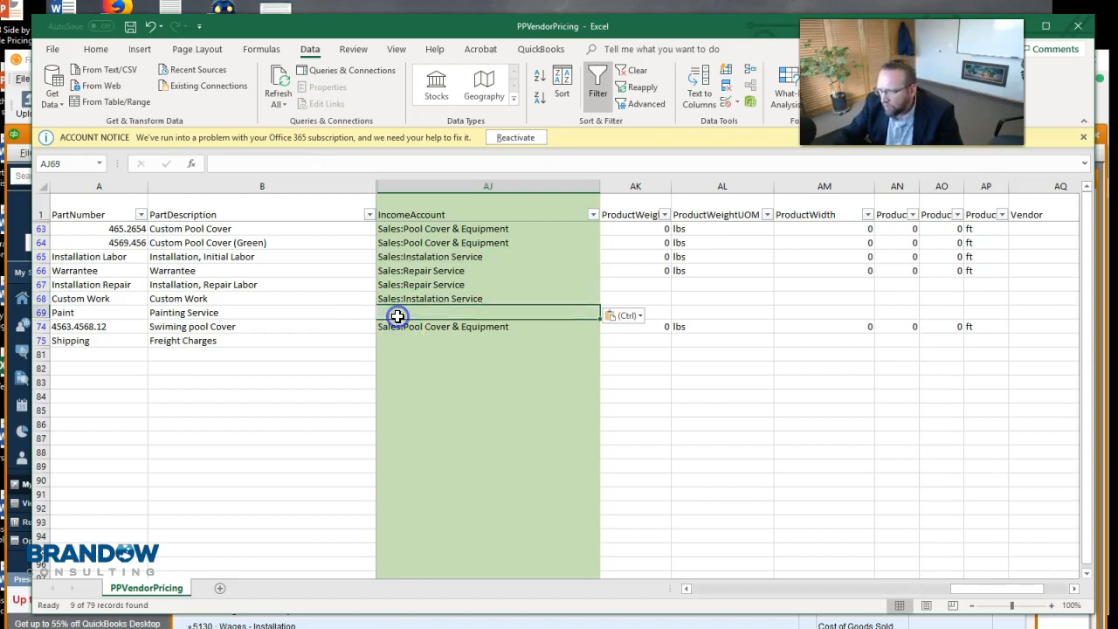
pyautogui.hotkey('ctrl', 'v')
pyautogui.press('Down')
# Step: Reset the PartTypeID filter to show all part types
pyautogui.moveTo(971, 588); pyautogui.dragTo(691, 555)
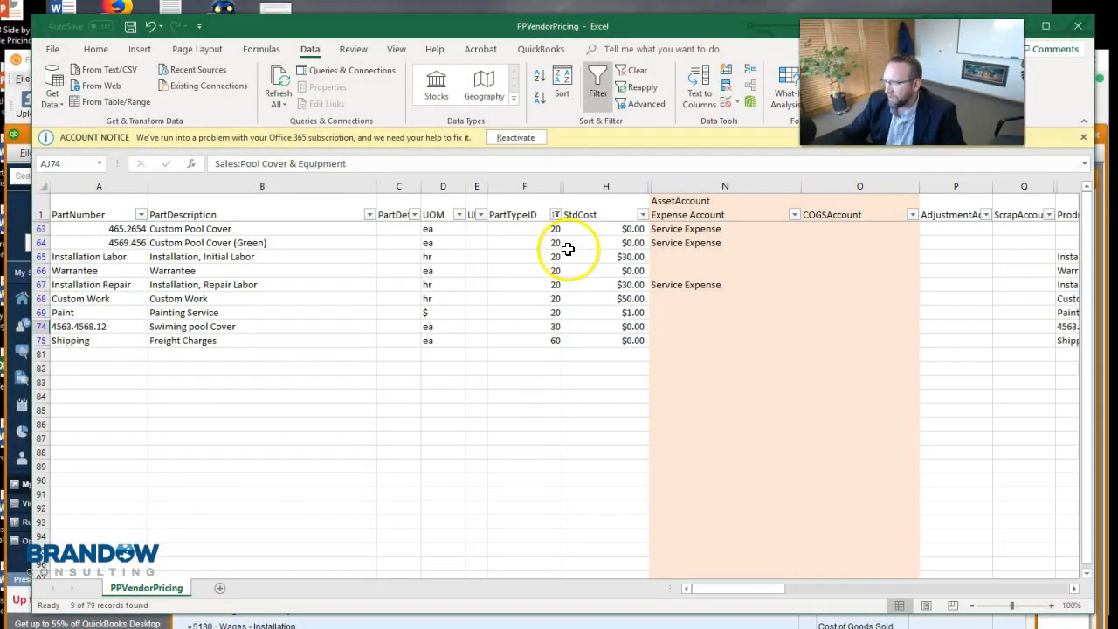
pyautogui.click(556, 214)
pyautogui.click(416, 350)
pyautogui.click(488, 488)
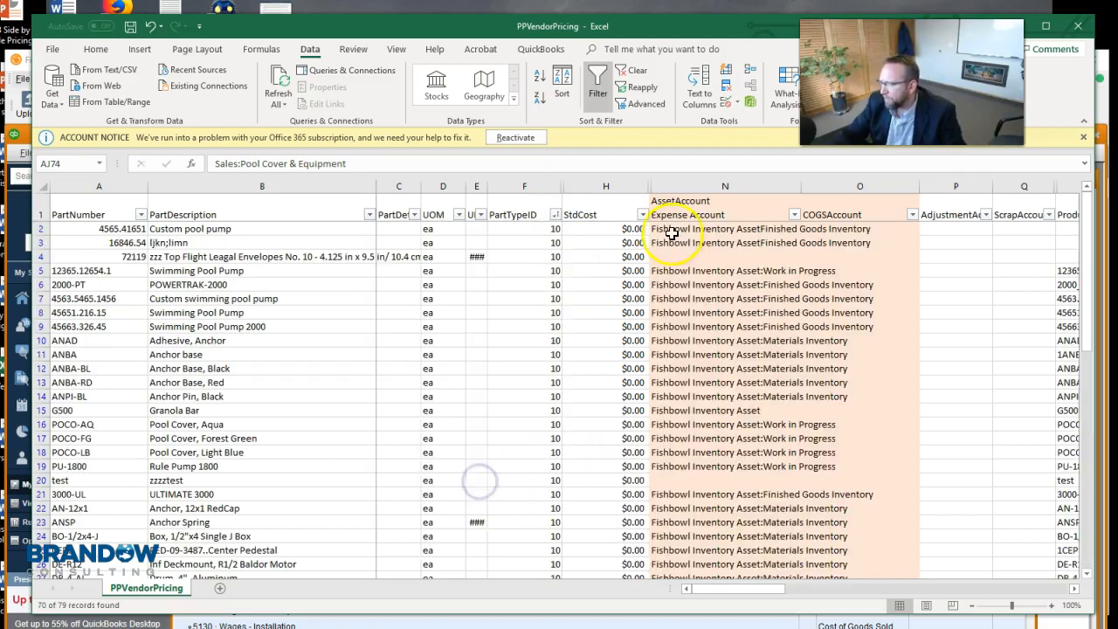
# Step: Remove the Expense Account line from the header in N1 so it reads AssetAccount, save the workbook and switch to Fishbowl
pyautogui.click(690, 214)
pyautogui.doubleClick(725, 214)
pyautogui.moveTo(726, 215); pyautogui.dragTo(644, 225)
pyautogui.press('Delete')
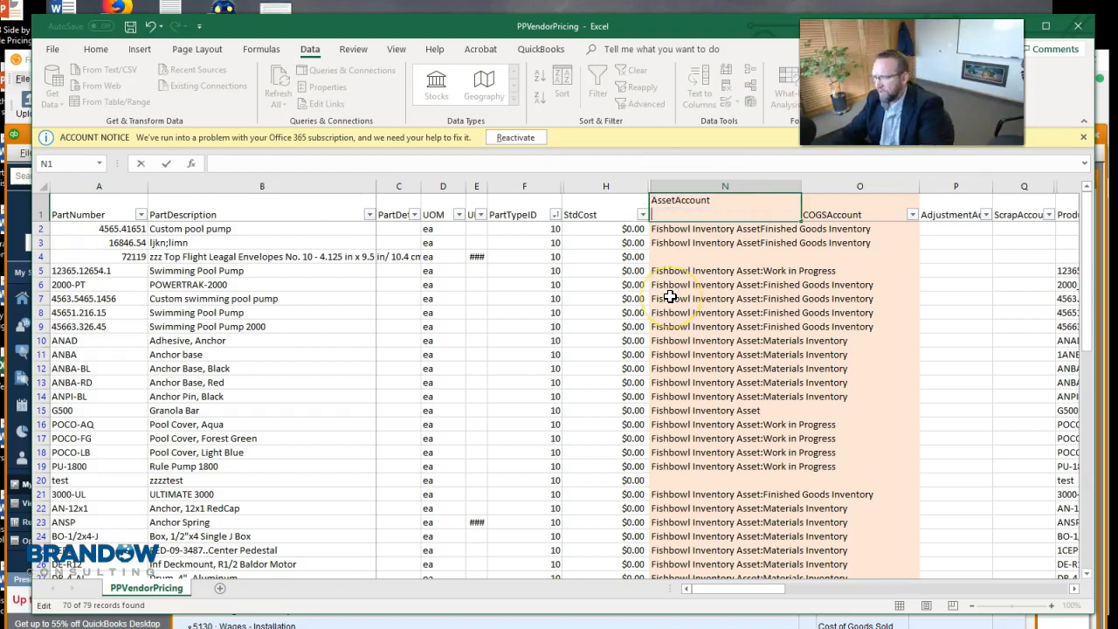
pyautogui.press('BackSpace')
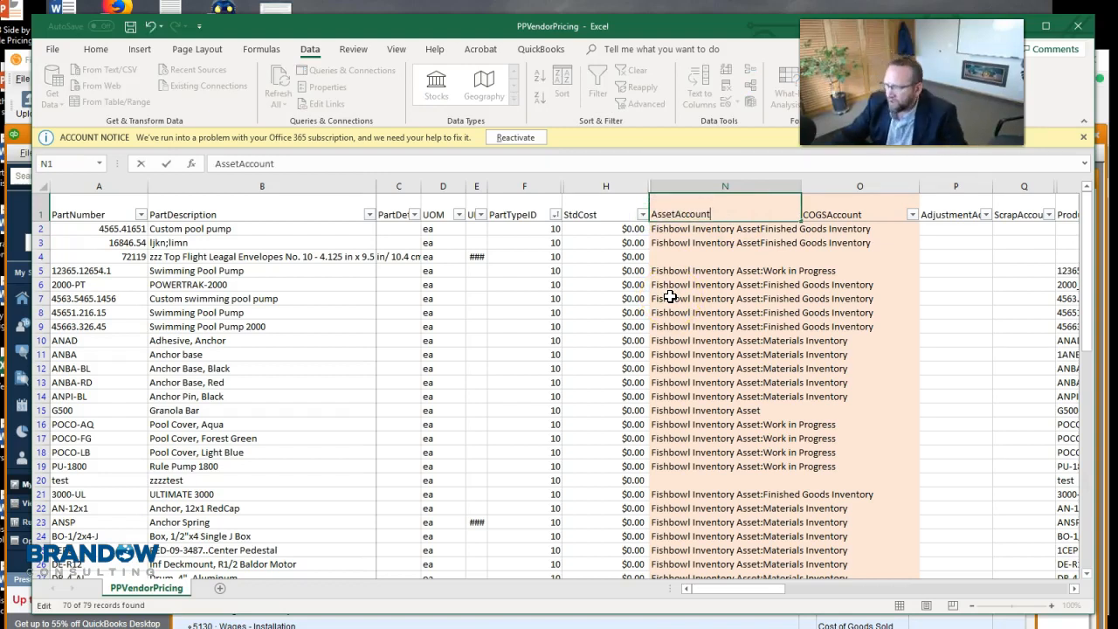
pyautogui.moveTo(706, 589); pyautogui.dragTo(661, 590)
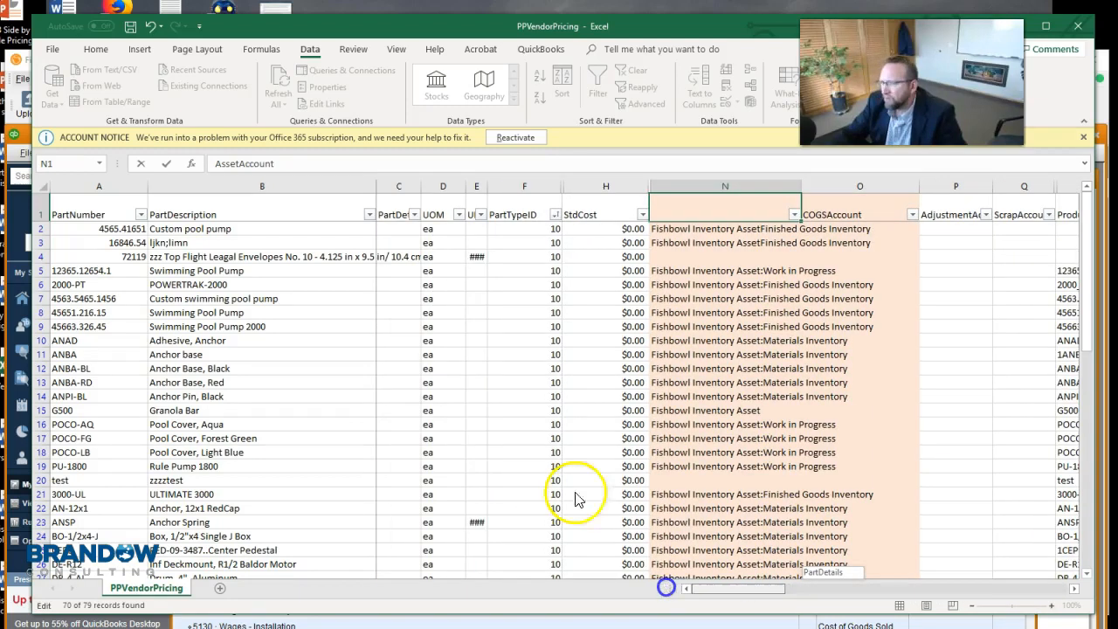
pyautogui.click(129, 28)
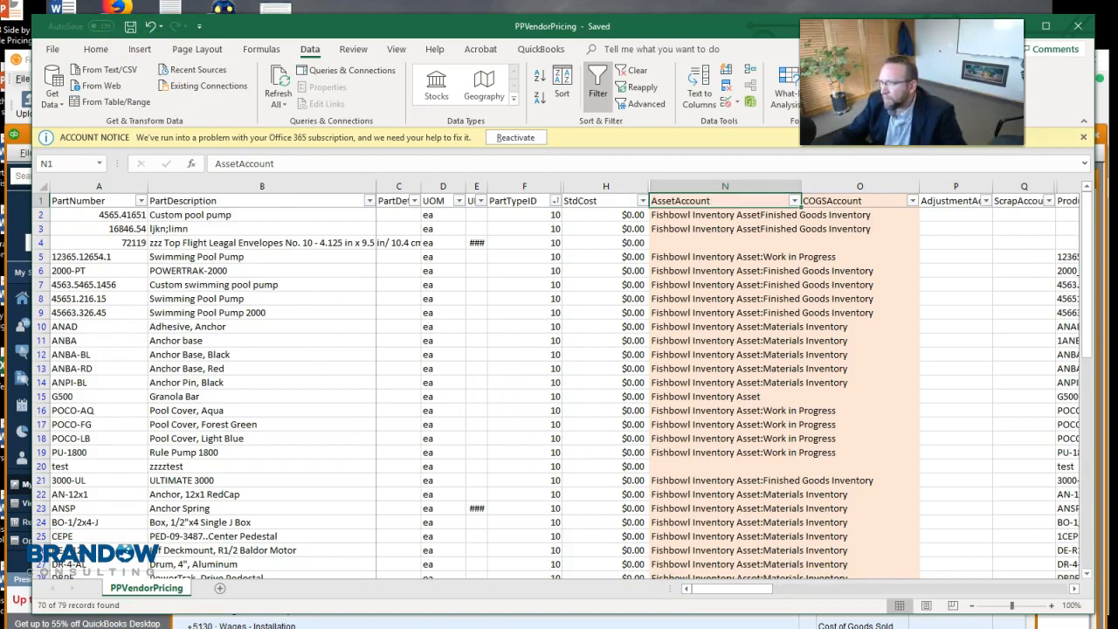
pyautogui.click(786, 624)
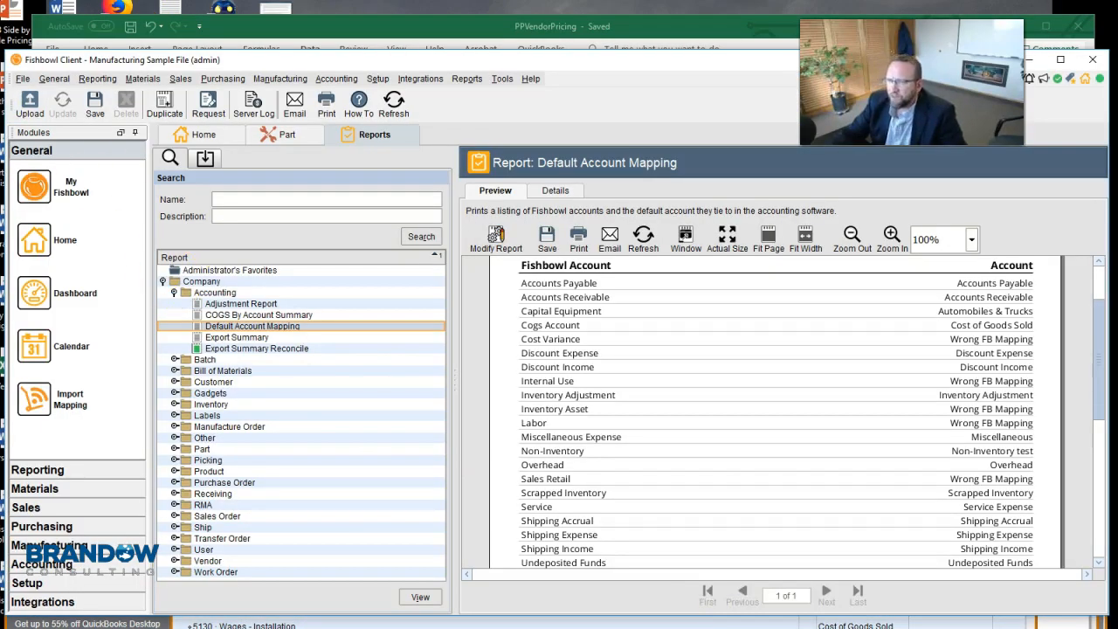
pyautogui.click(22, 80)
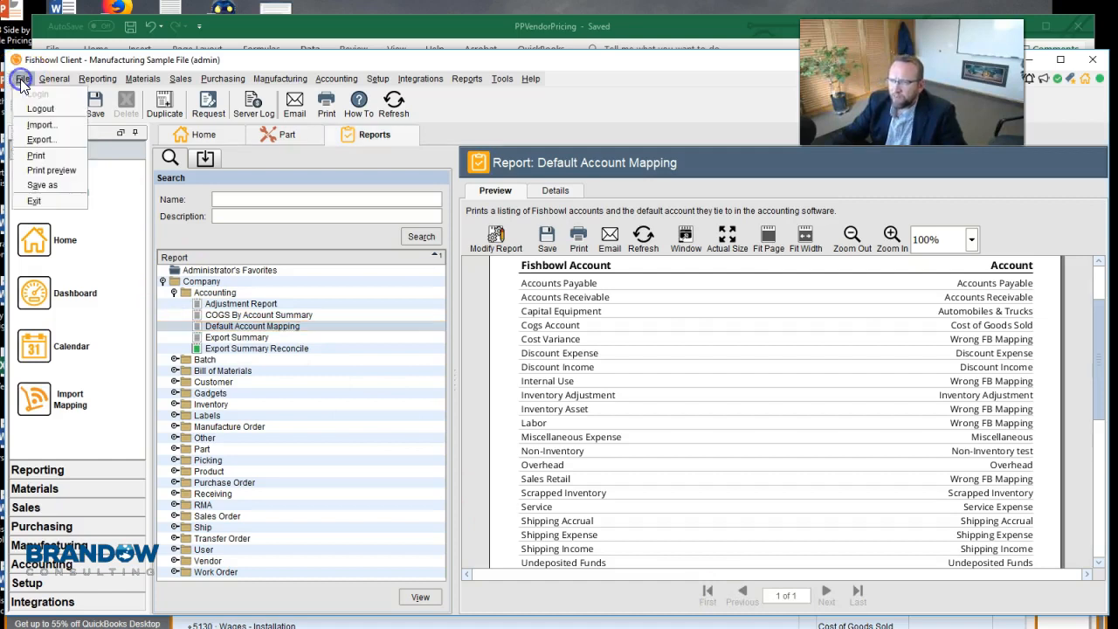
pyautogui.click(54, 126)
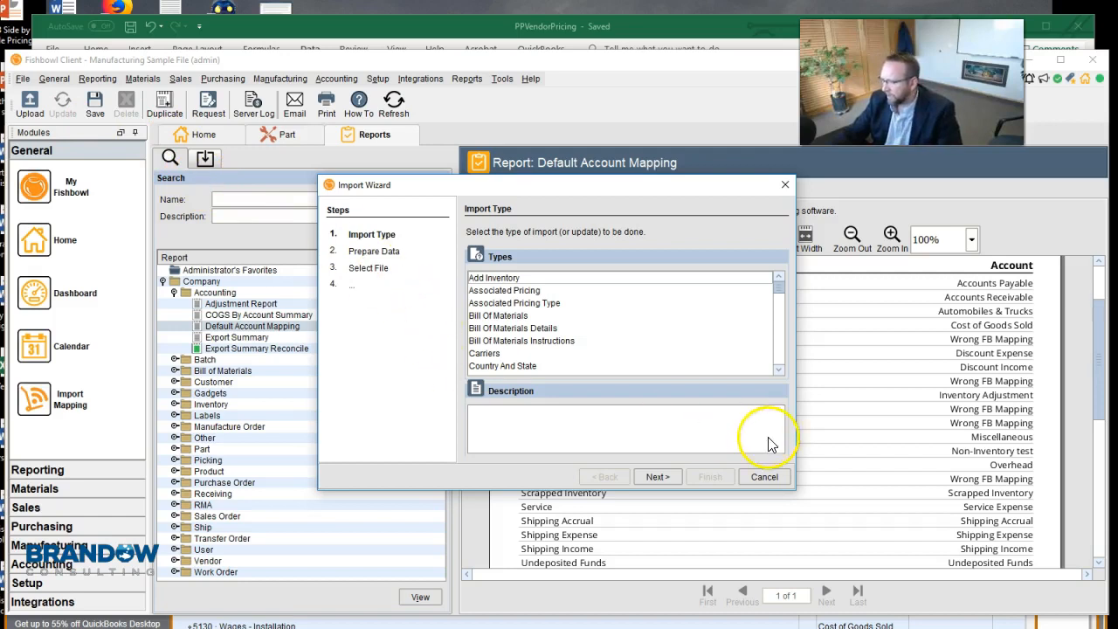
pyautogui.click(765, 477)
# Step: Check the account assignments of parts 2000-PT and 45651.216.15 in the Part module
pyautogui.click(287, 133)
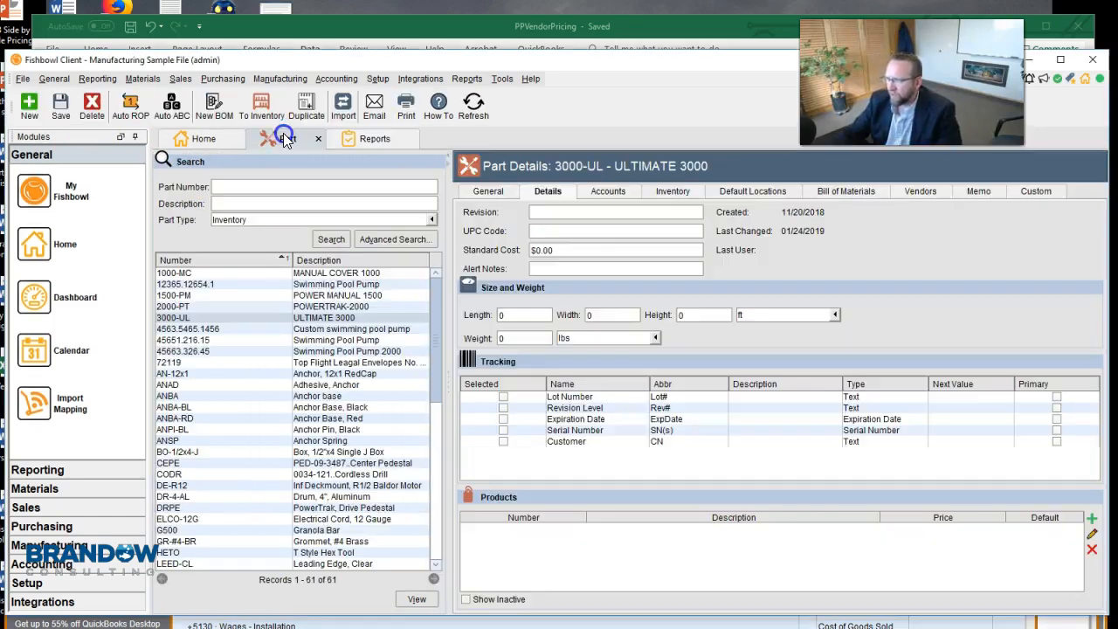
pyautogui.click(325, 308)
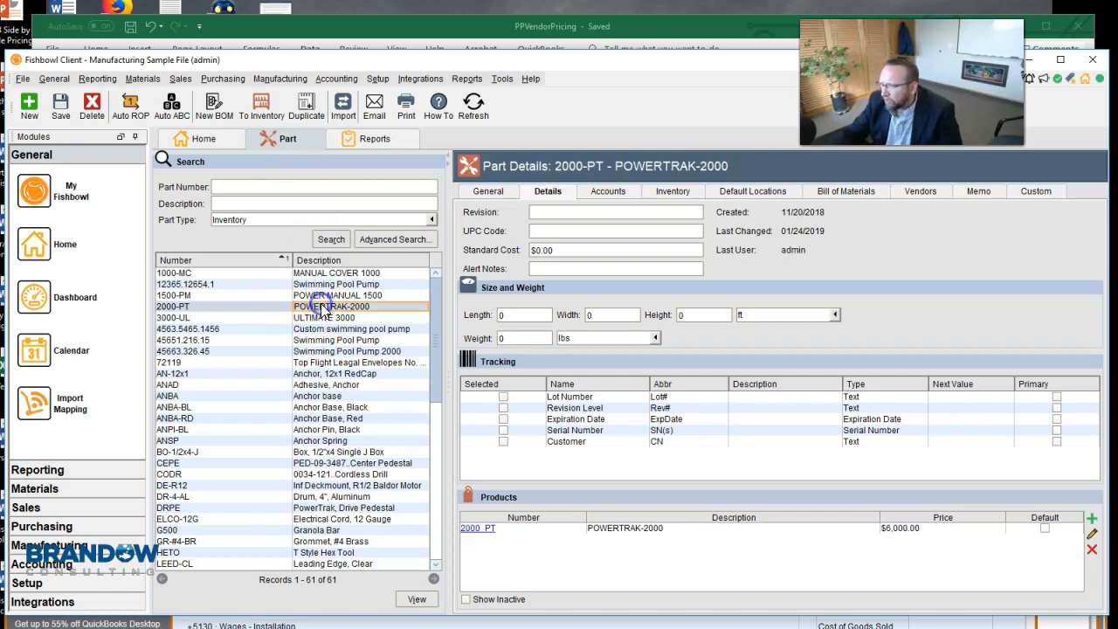
pyautogui.click(611, 191)
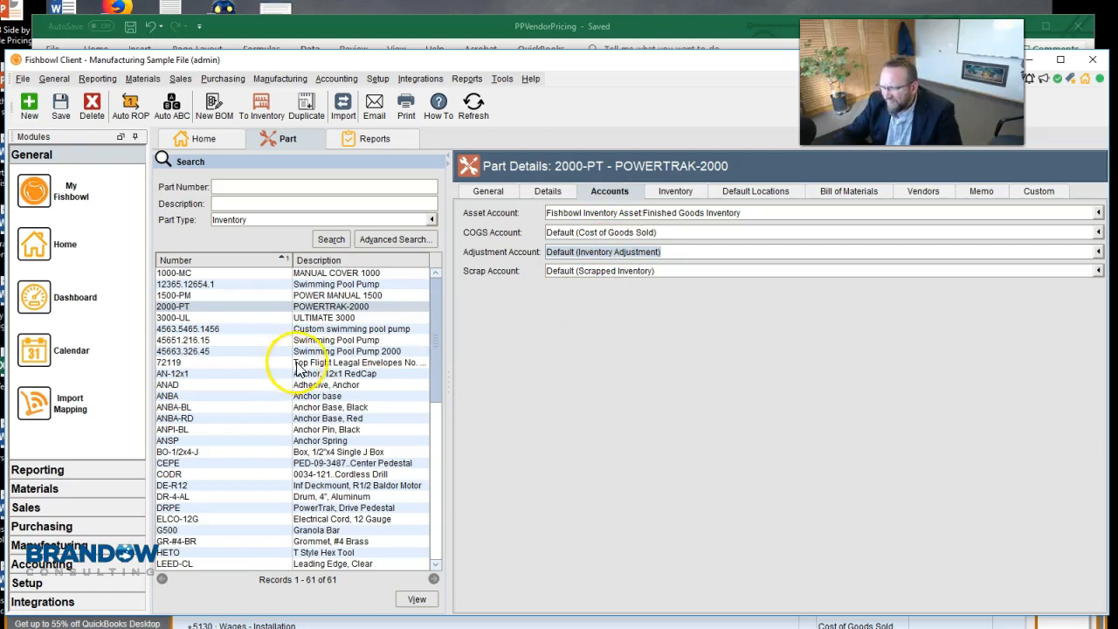
pyautogui.click(316, 341)
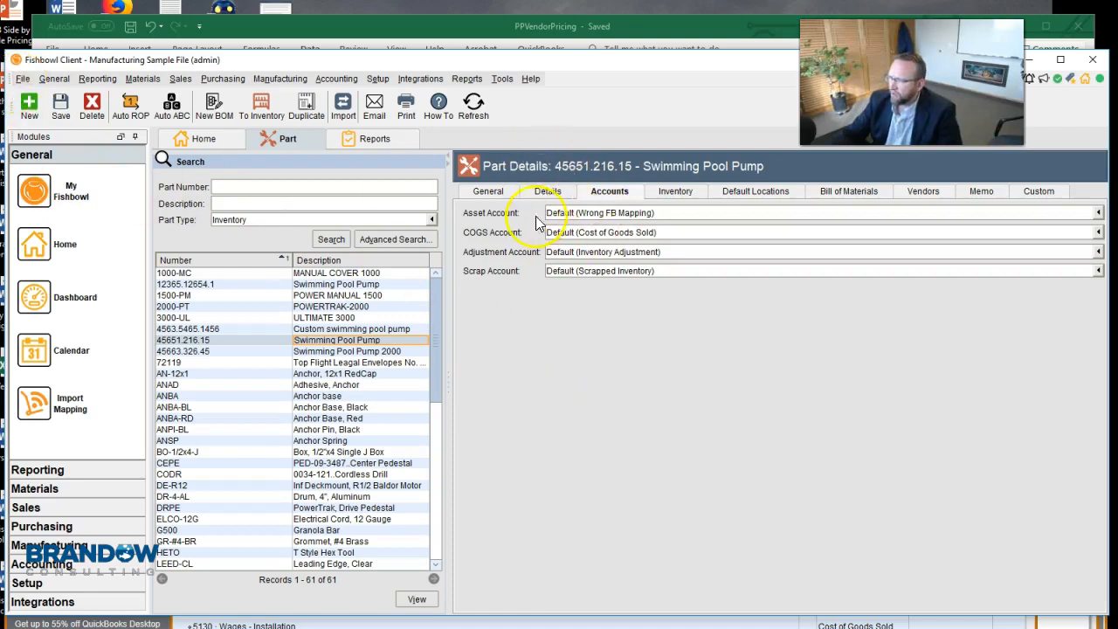
# Step: Start a Part Product And Vendor Pricing import and advance to the file selection
pyautogui.click(24, 79)
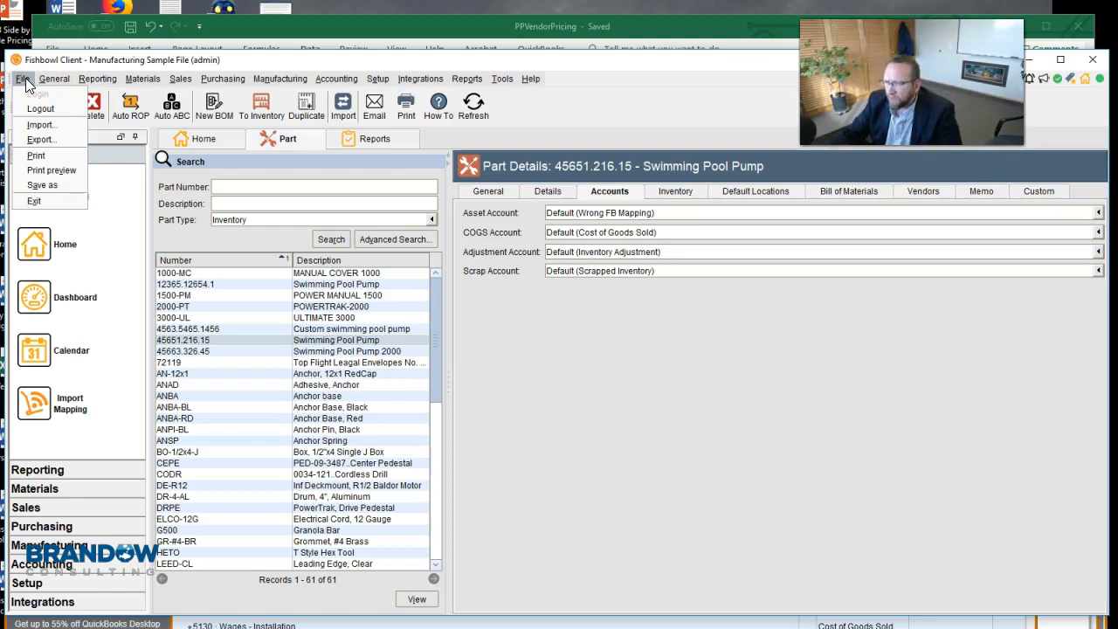
pyautogui.click(39, 125)
pyautogui.click(549, 328)
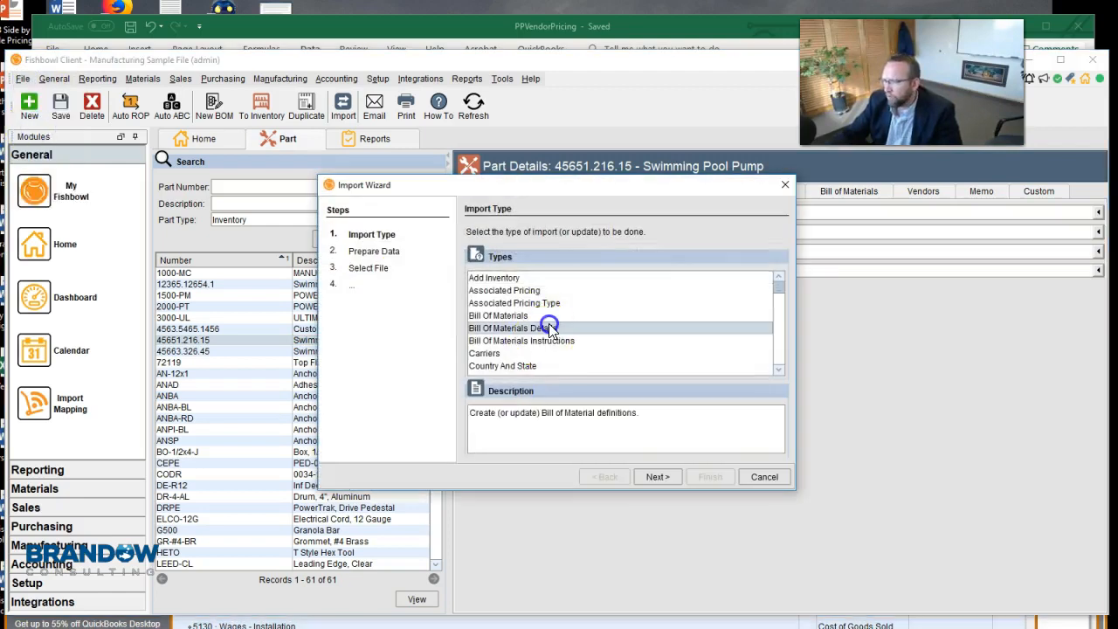
pyautogui.write('part')
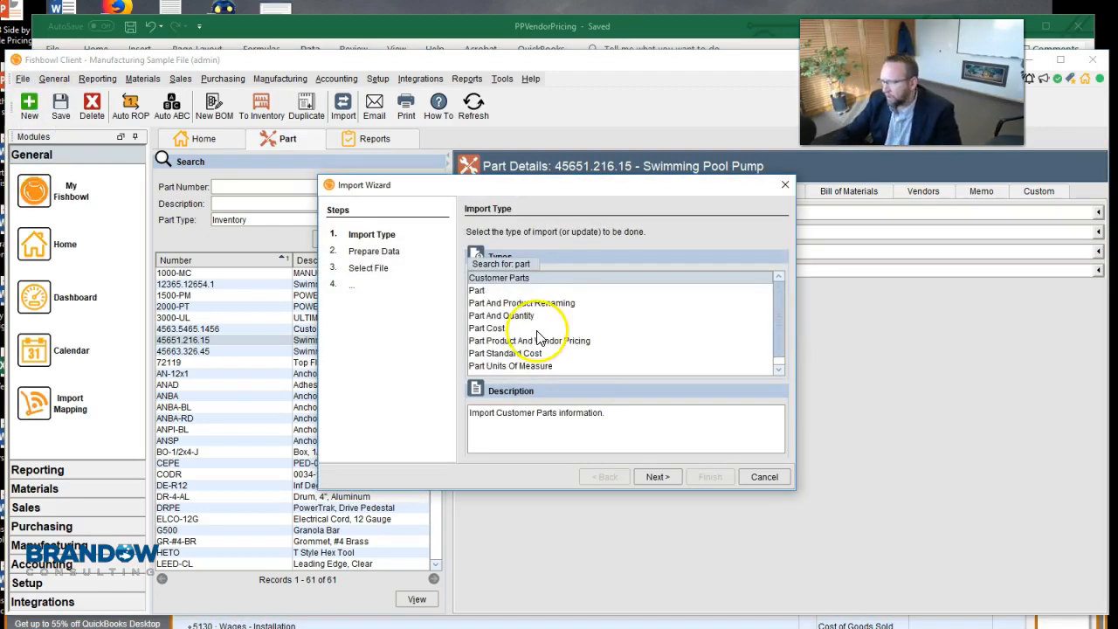
pyautogui.click(537, 340)
pyautogui.click(657, 477)
pyautogui.click(655, 477)
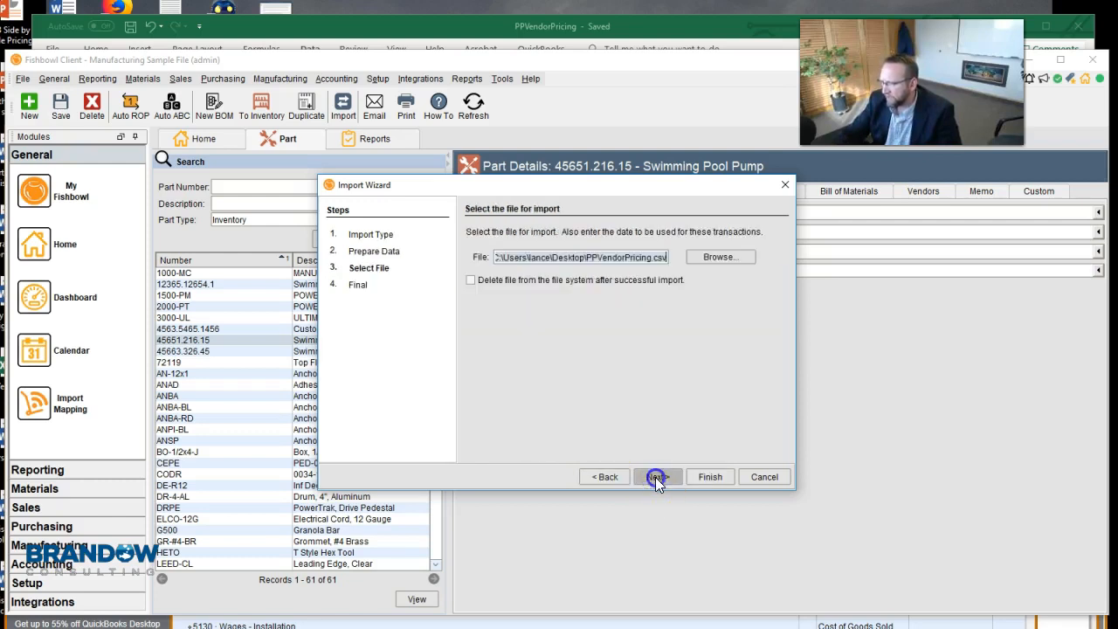
# Step: Try to import PPVendorPricing.csv from the Desktop, read through the import error and cancel the wizard
pyautogui.click(719, 258)
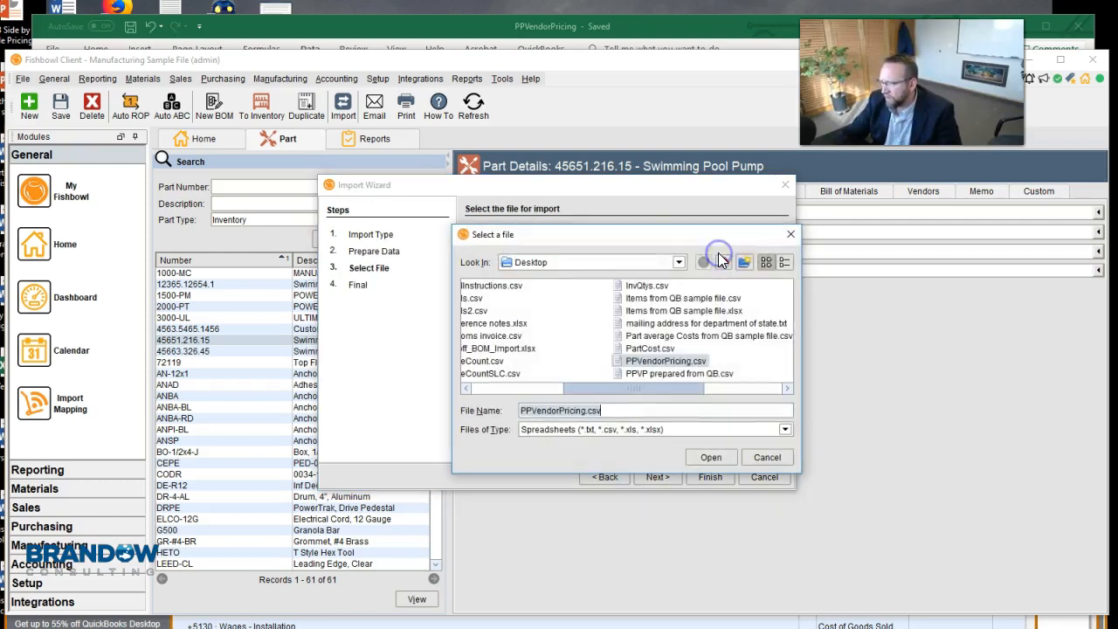
pyautogui.click(666, 360)
pyautogui.click(709, 457)
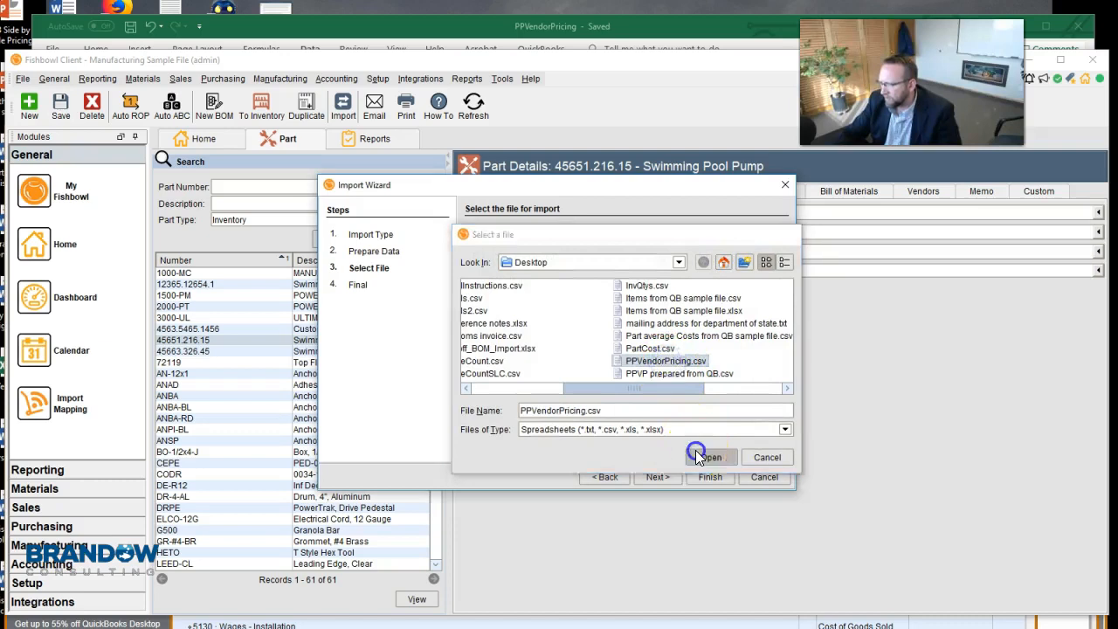
pyautogui.click(657, 477)
pyautogui.click(712, 477)
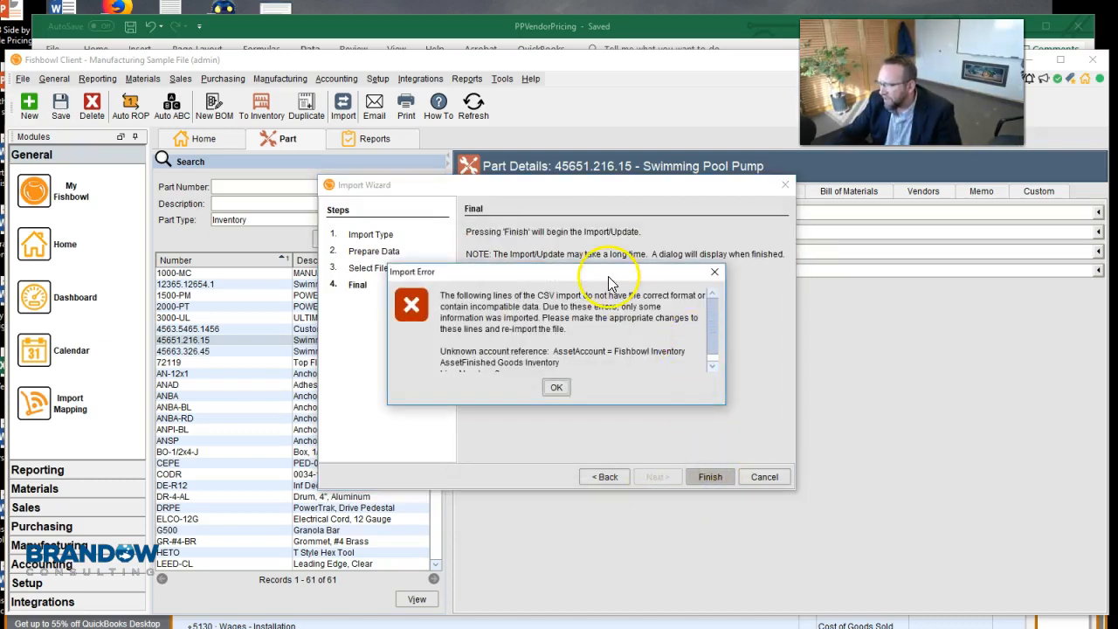
pyautogui.moveTo(608, 274); pyautogui.dragTo(542, 181)
pyautogui.scroll(-2, 645, 245)
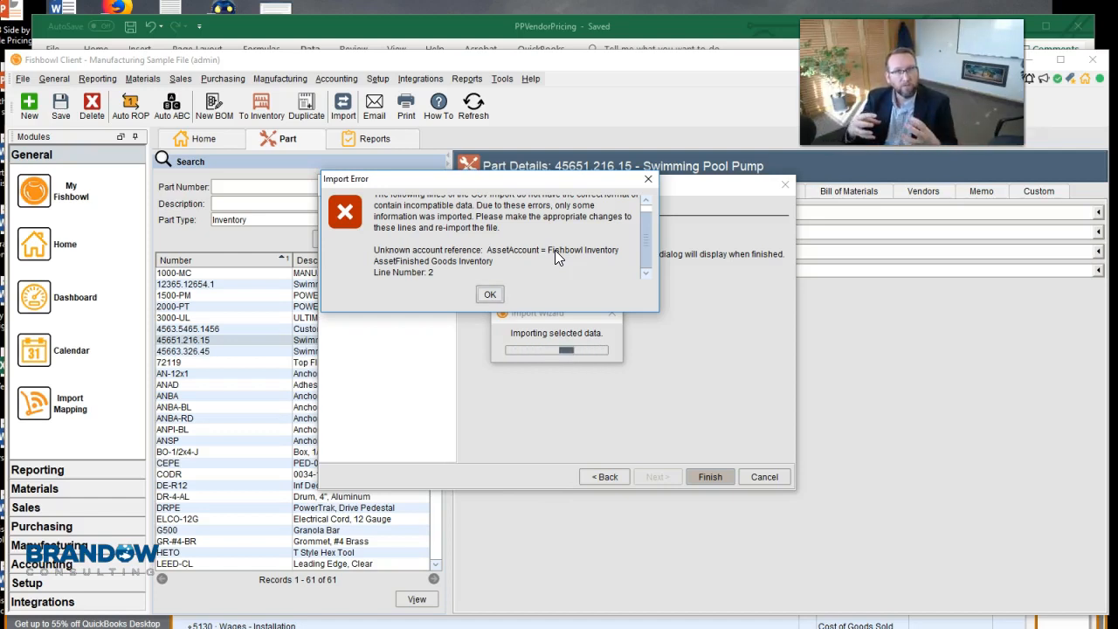
pyautogui.click(490, 294)
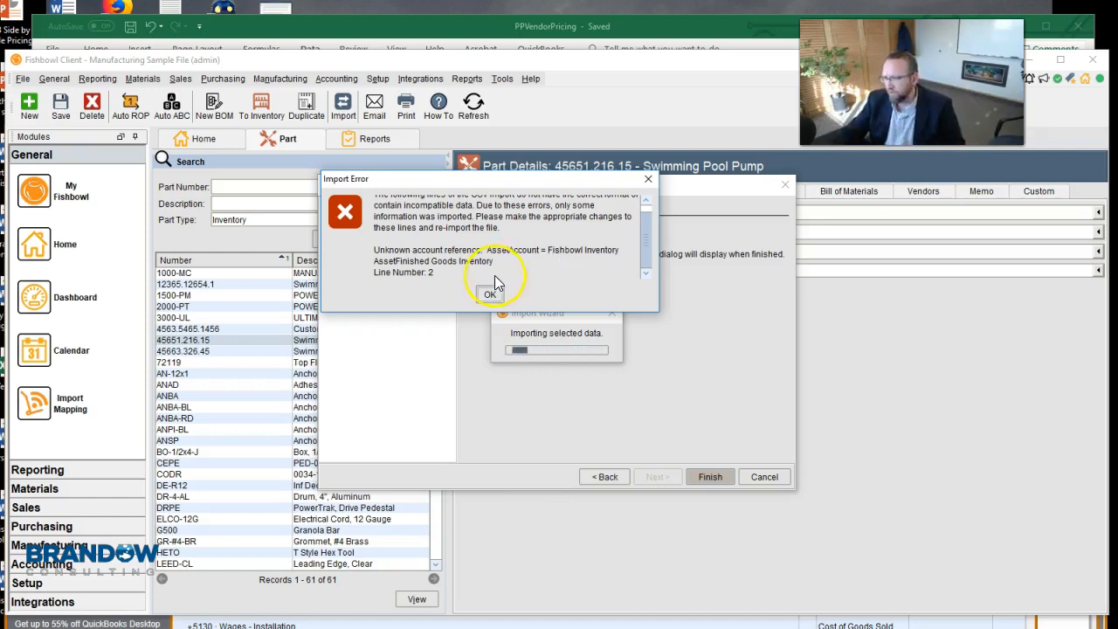
pyautogui.click(573, 332)
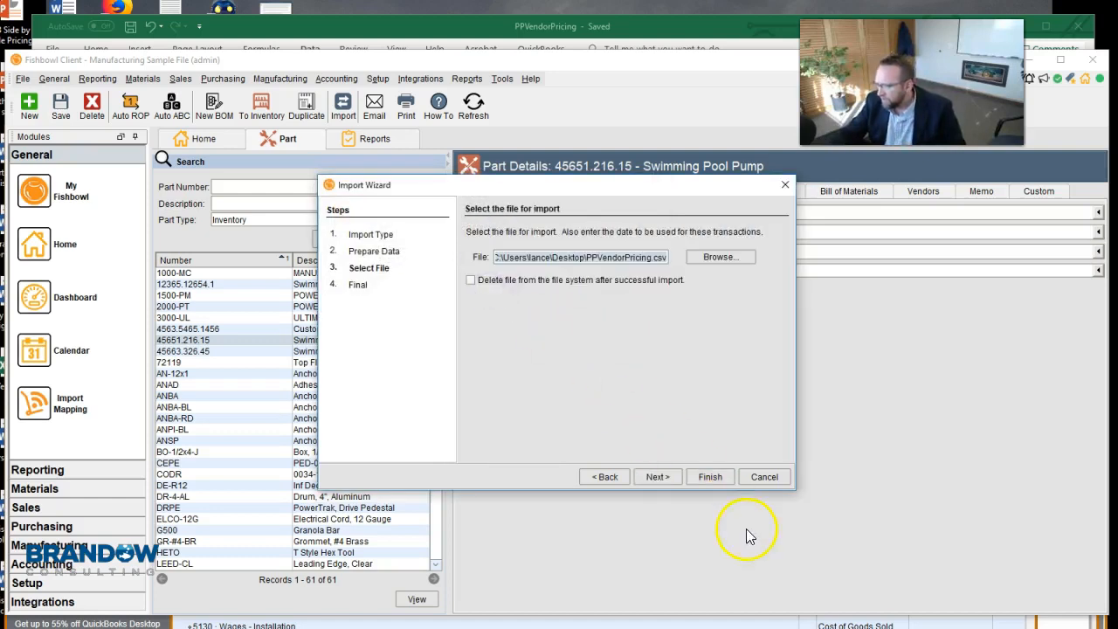
pyautogui.click(763, 477)
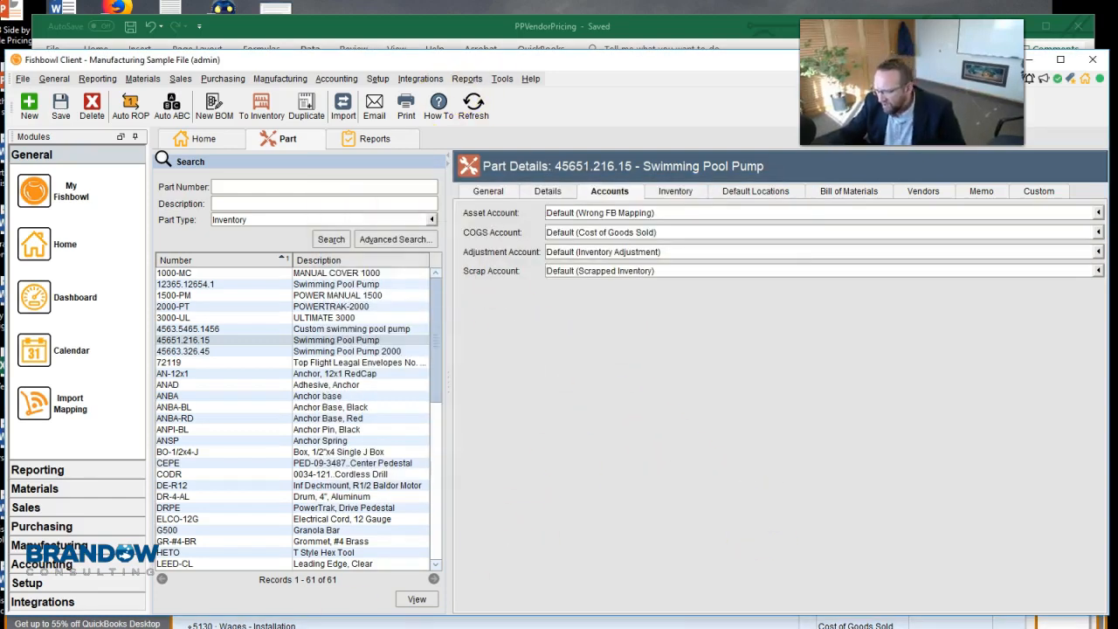
# Step: Rerun the QuickBooks integration wizard in Accounting Integration, using the currently opened company file and existing QuickBooks accounts
pyautogui.click(337, 78)
pyautogui.click(373, 94)
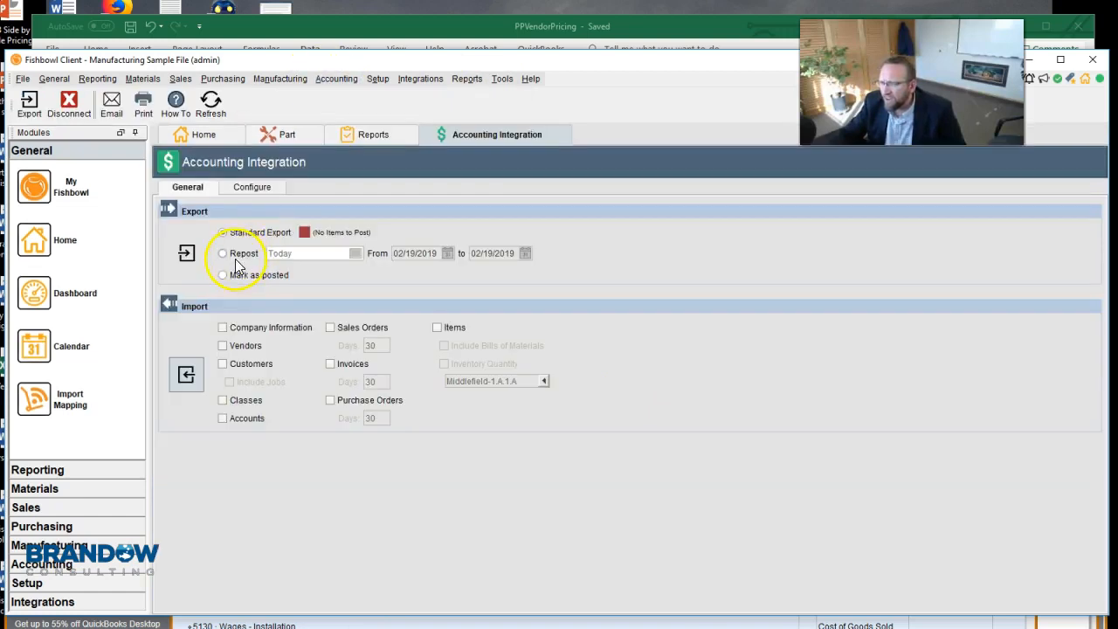
pyautogui.click(252, 190)
pyautogui.click(244, 264)
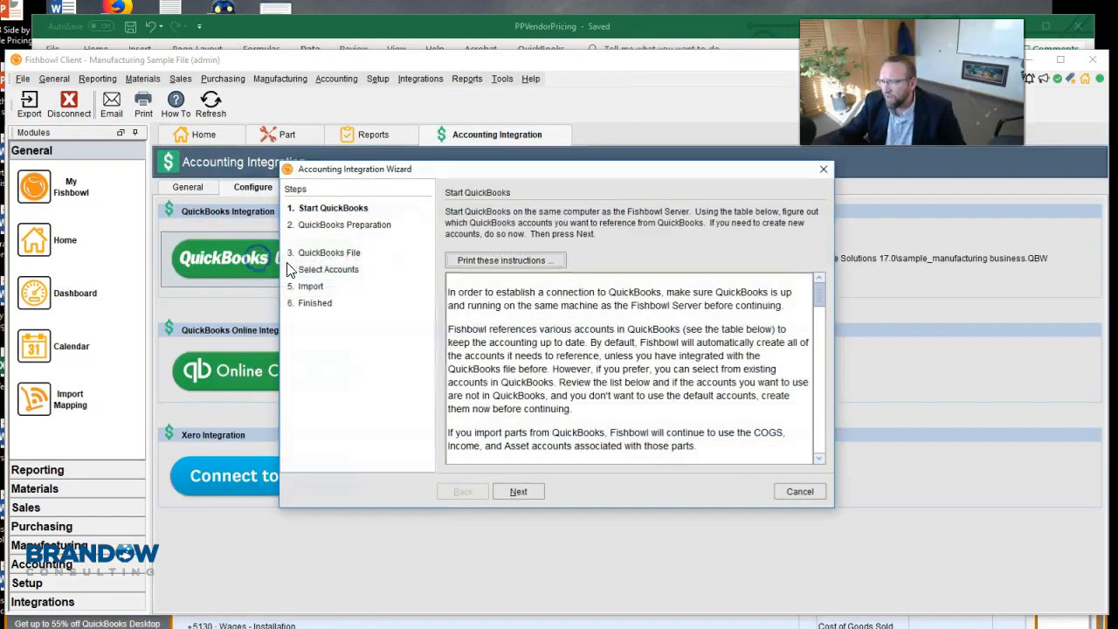
pyautogui.click(521, 491)
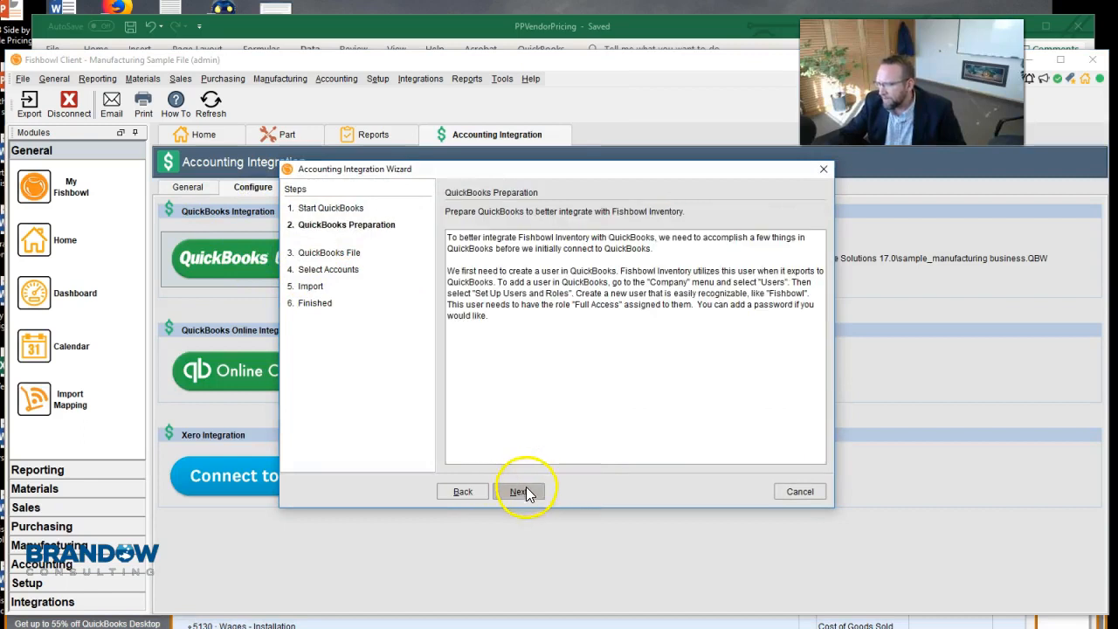
pyautogui.click(525, 491)
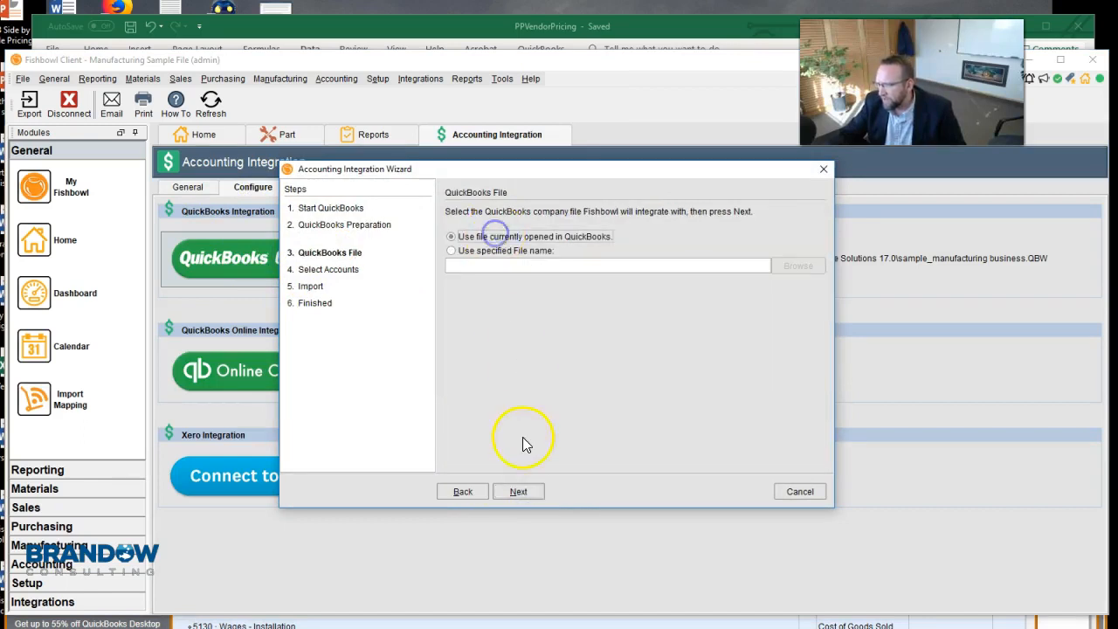
pyautogui.click(517, 492)
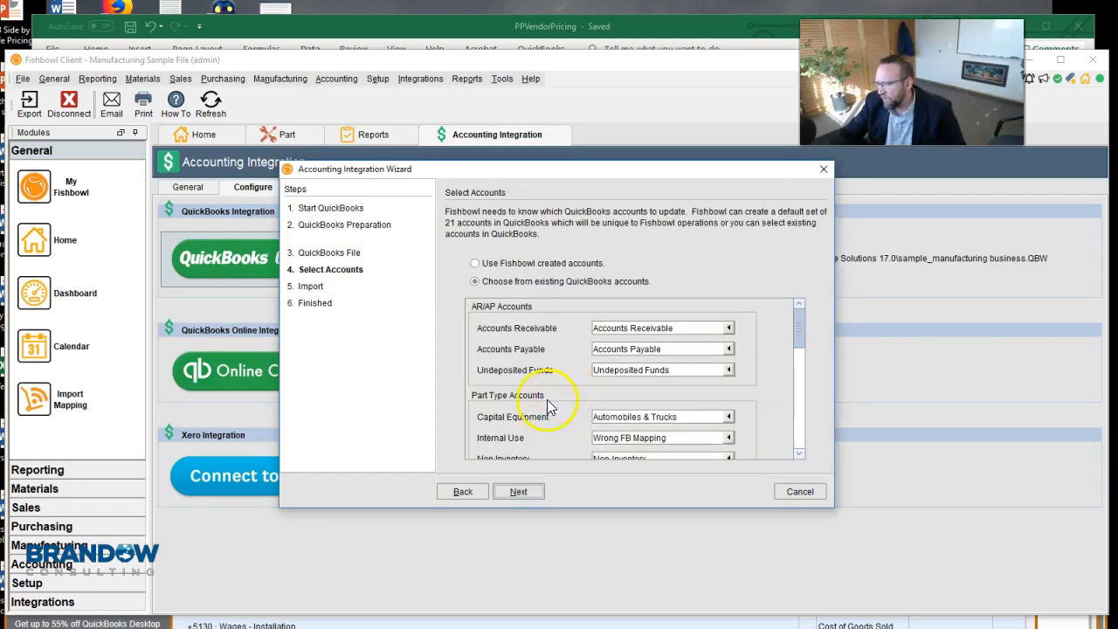
pyautogui.click(512, 492)
pyautogui.click(569, 491)
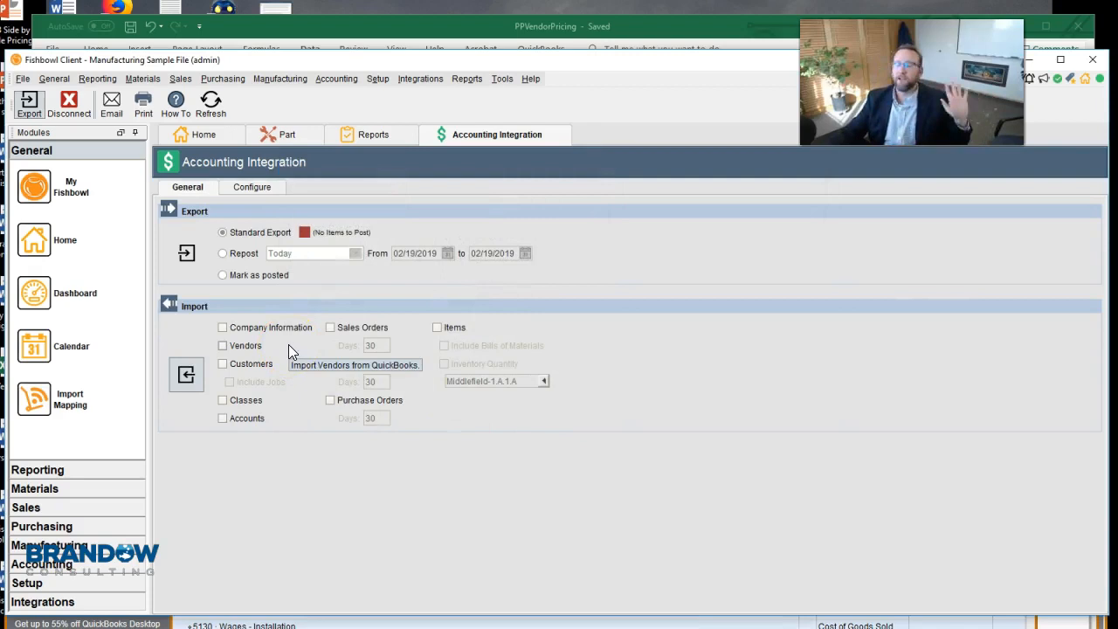
# Step: Retry the Part Product And Vendor Pricing import with PPVendorPricing.csv
pyautogui.click(22, 79)
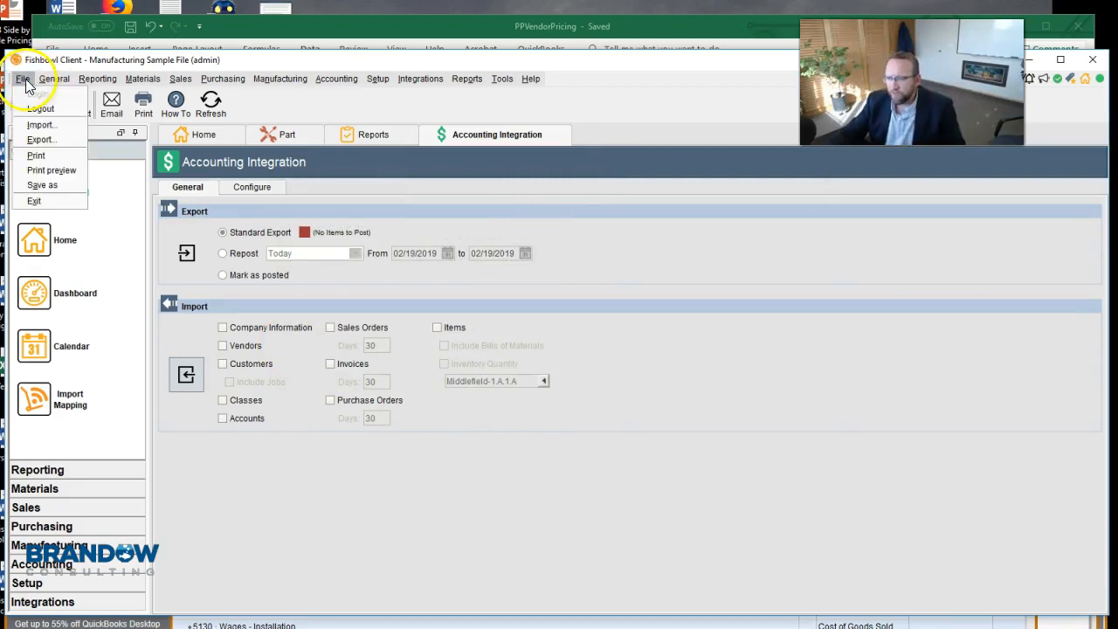
pyautogui.click(39, 125)
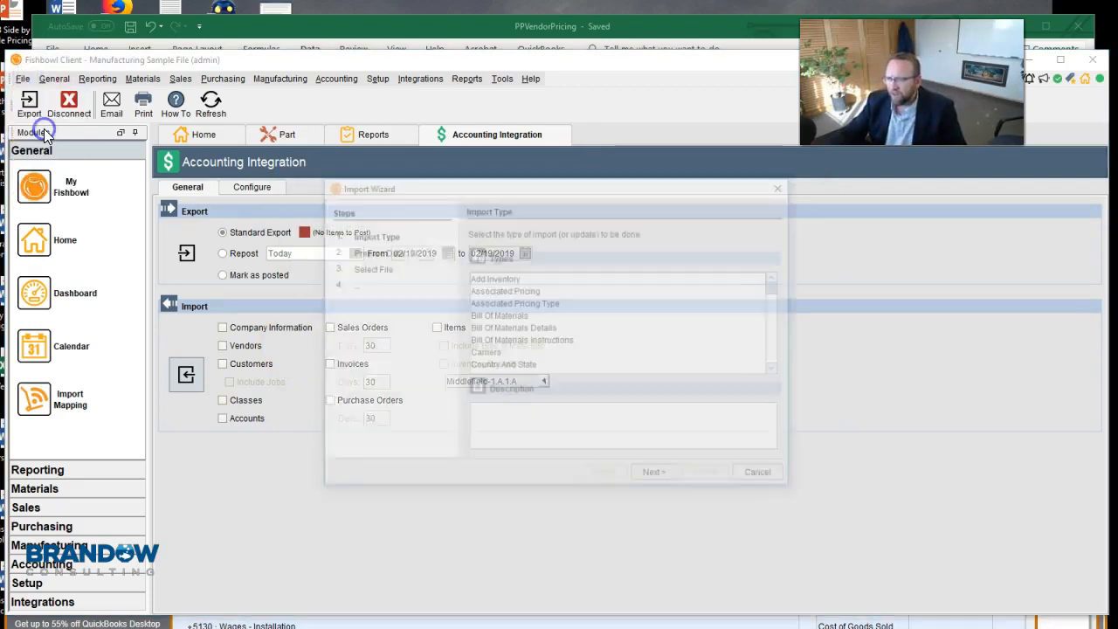
pyautogui.click(606, 316)
pyautogui.write('pro')
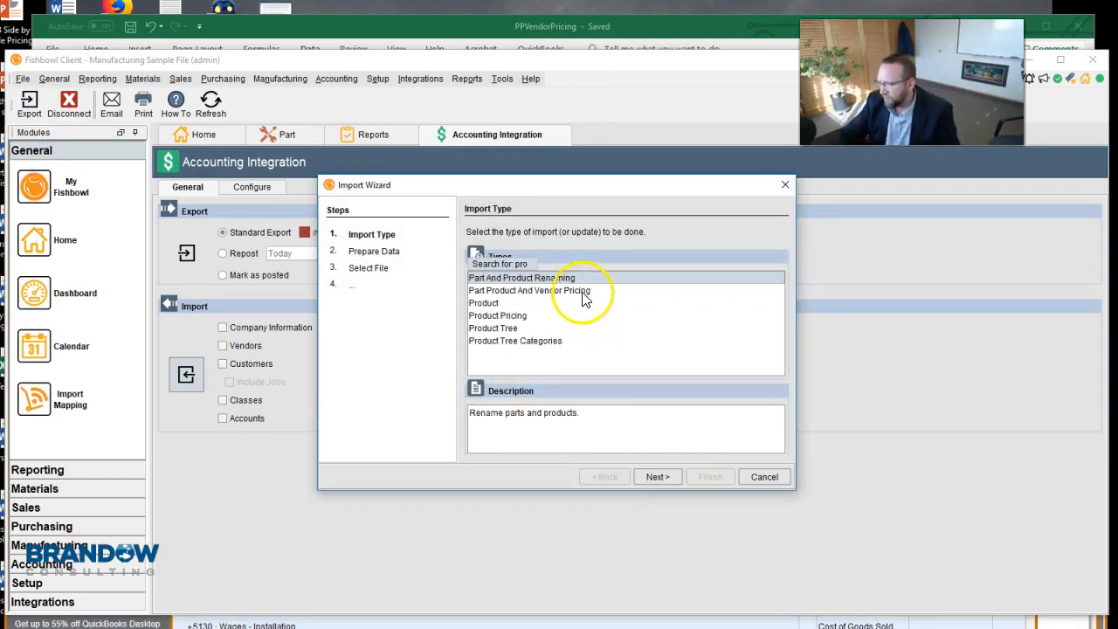
pyautogui.click(578, 290)
pyautogui.click(656, 476)
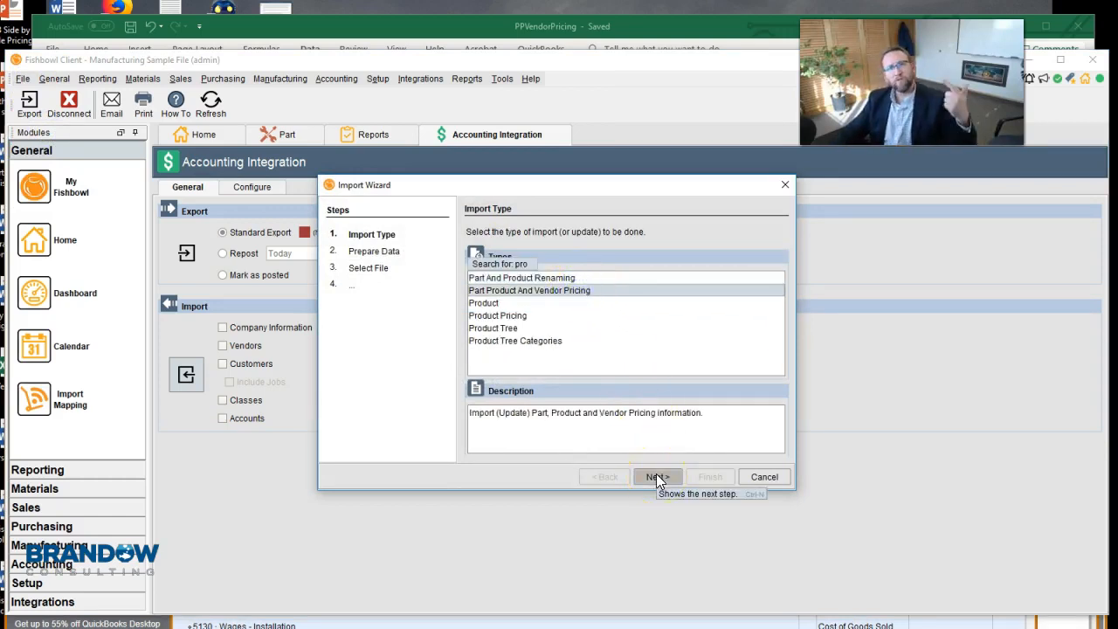
pyautogui.click(656, 477)
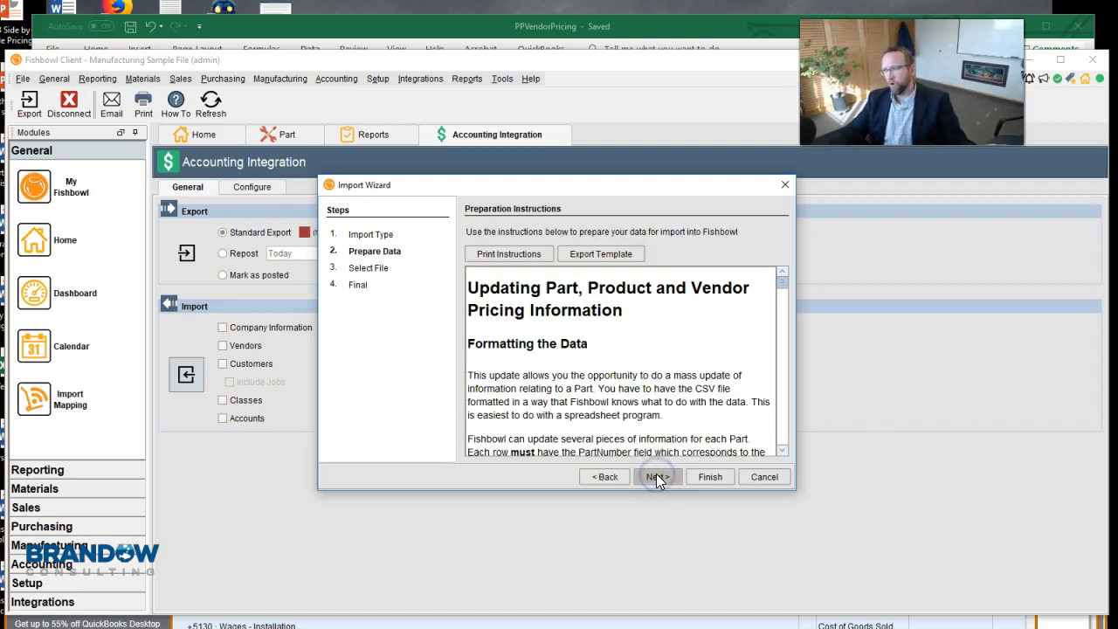
pyautogui.click(615, 476)
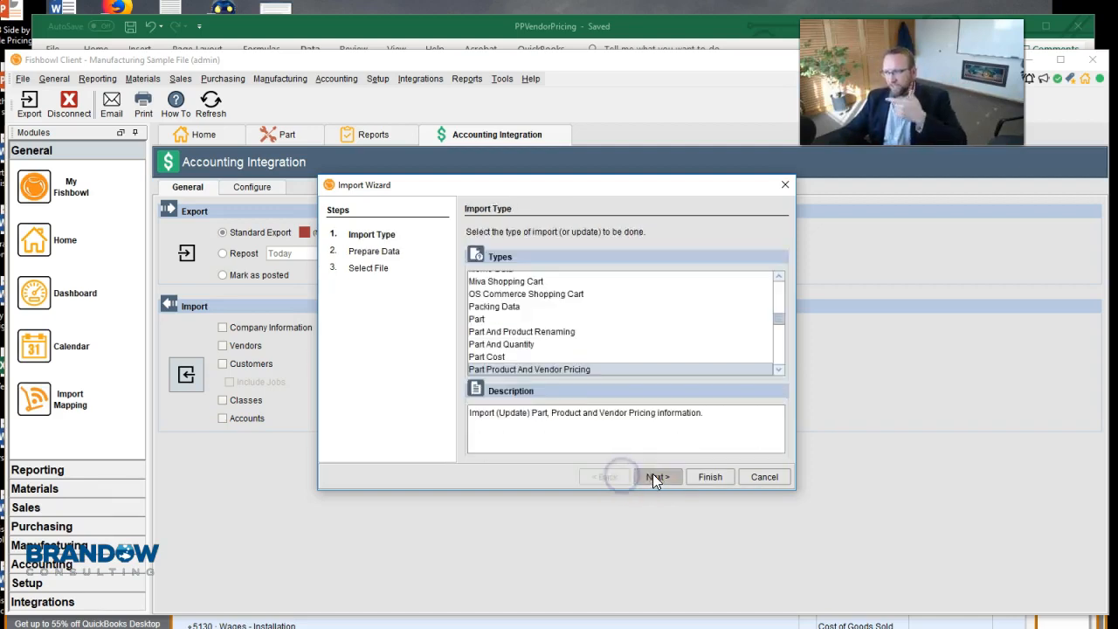
pyautogui.click(707, 476)
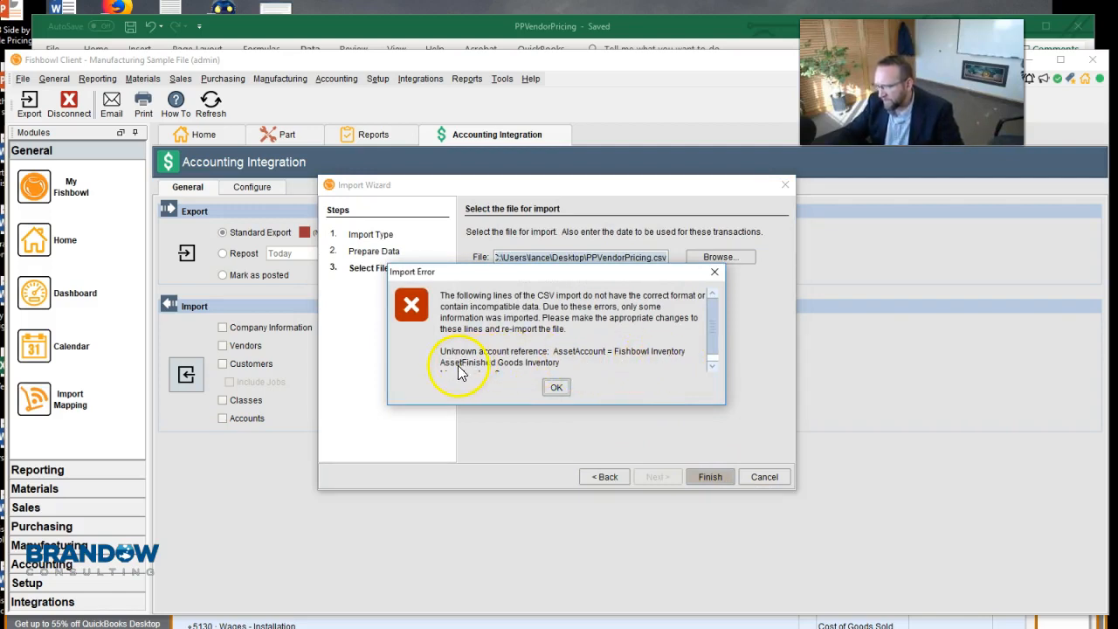
# Step: Read the import error through to the line number, dismiss it and switch to the PPVendorPricing sheet in Excel
pyautogui.scroll(-1, 713, 339)
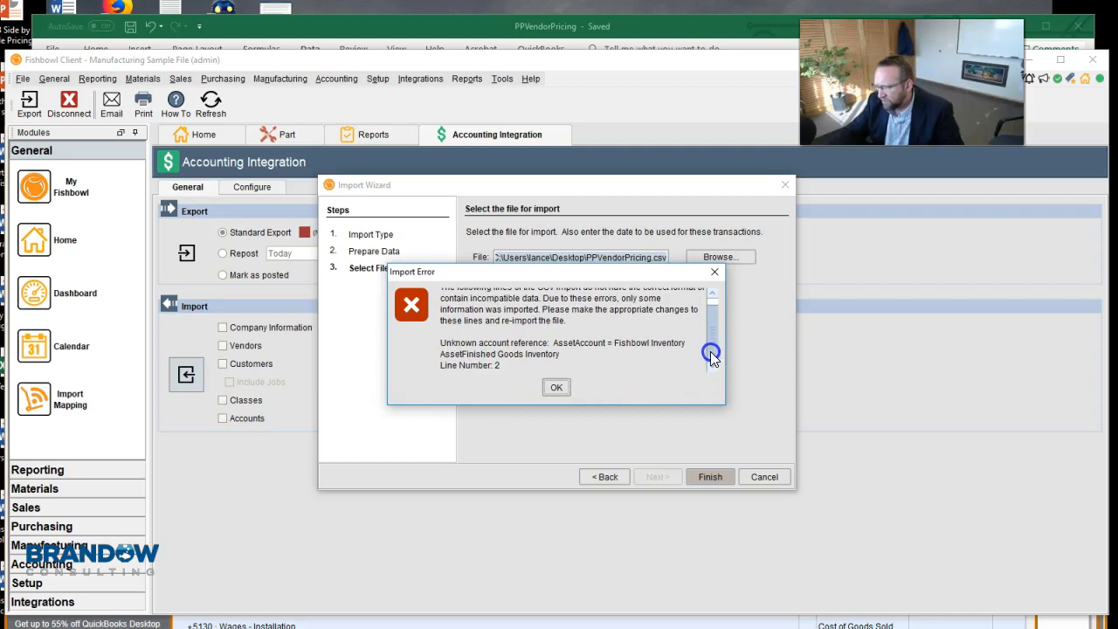
pyautogui.click(560, 386)
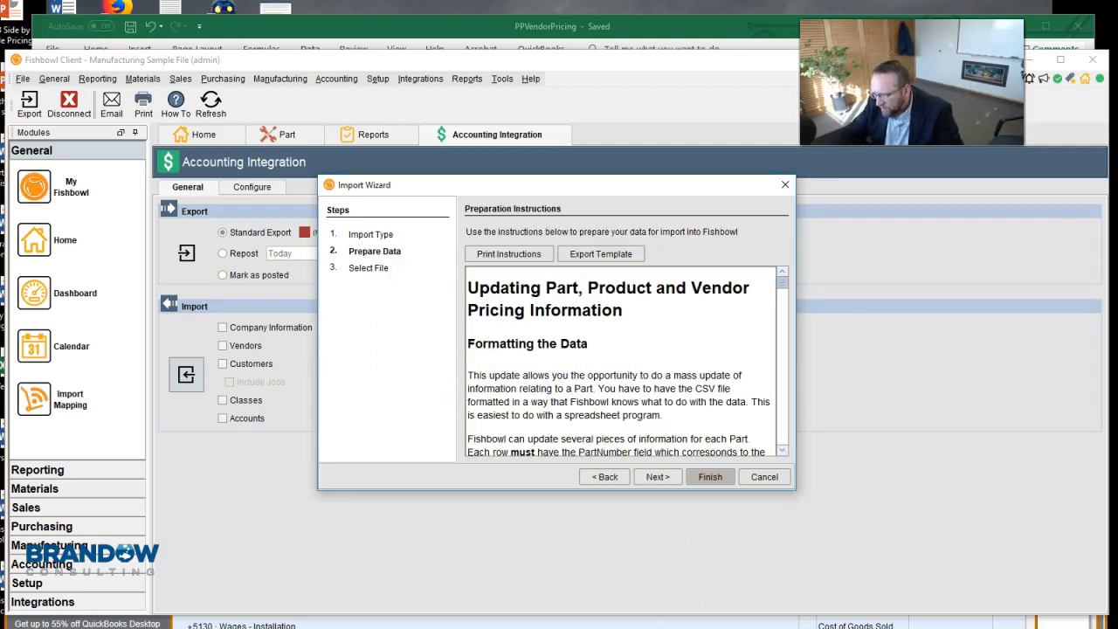
pyautogui.hotkey('alt', 'Tab')
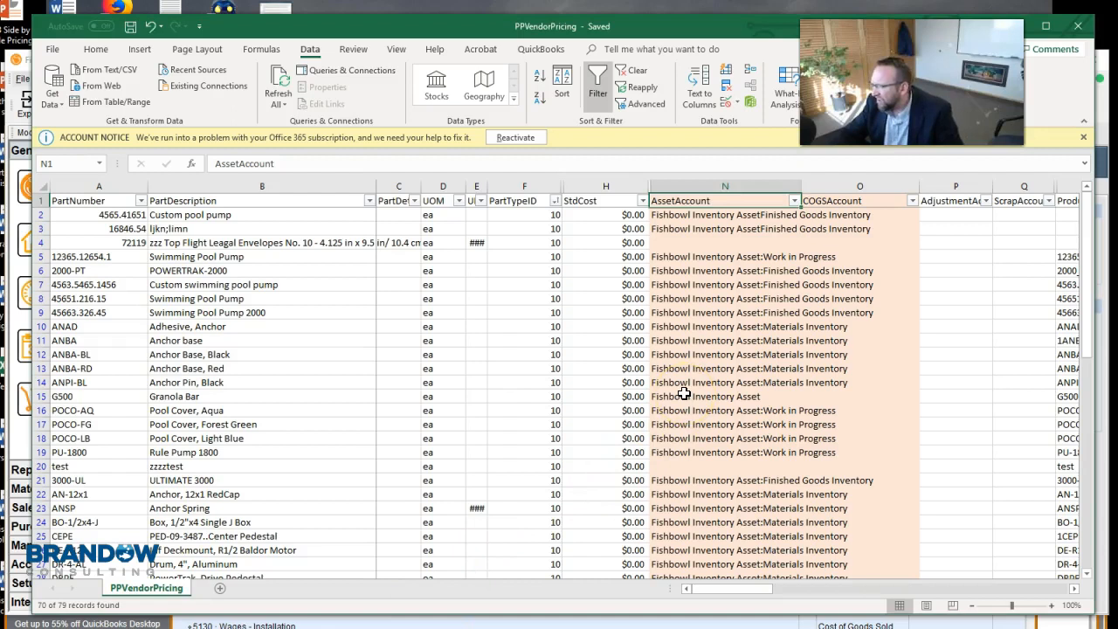
# Step: Replace the AssetAccount of parts 16846.54 and 4565.41651 with Fishbowl Inventory Asset:Finished Goods Inventory and save the file
pyautogui.click(752, 272)
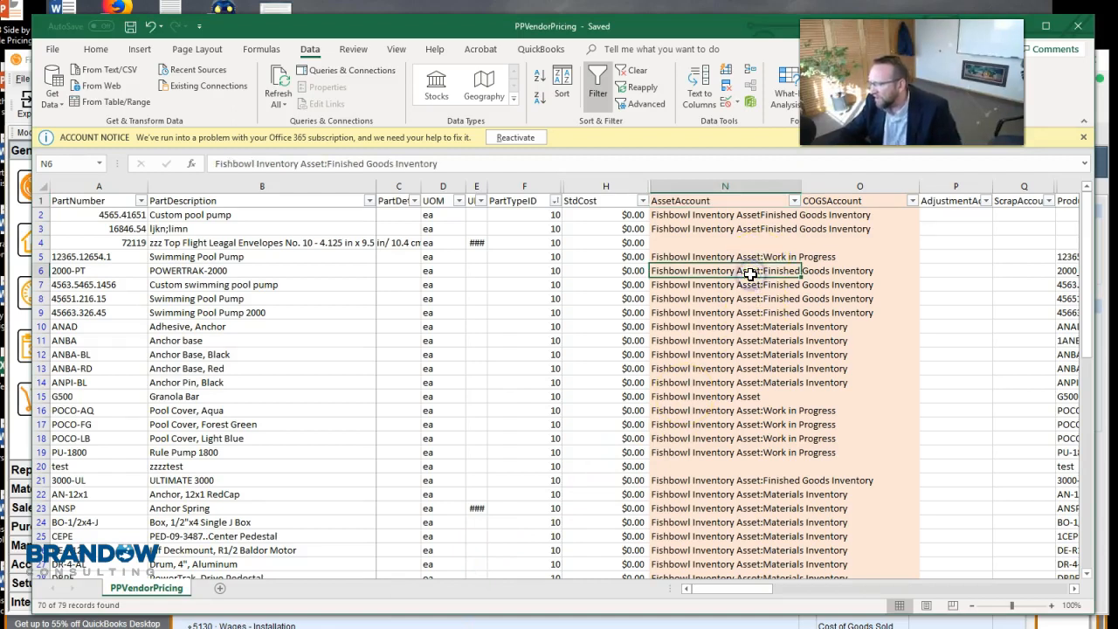
pyautogui.hotkey('ctrl', 'c')
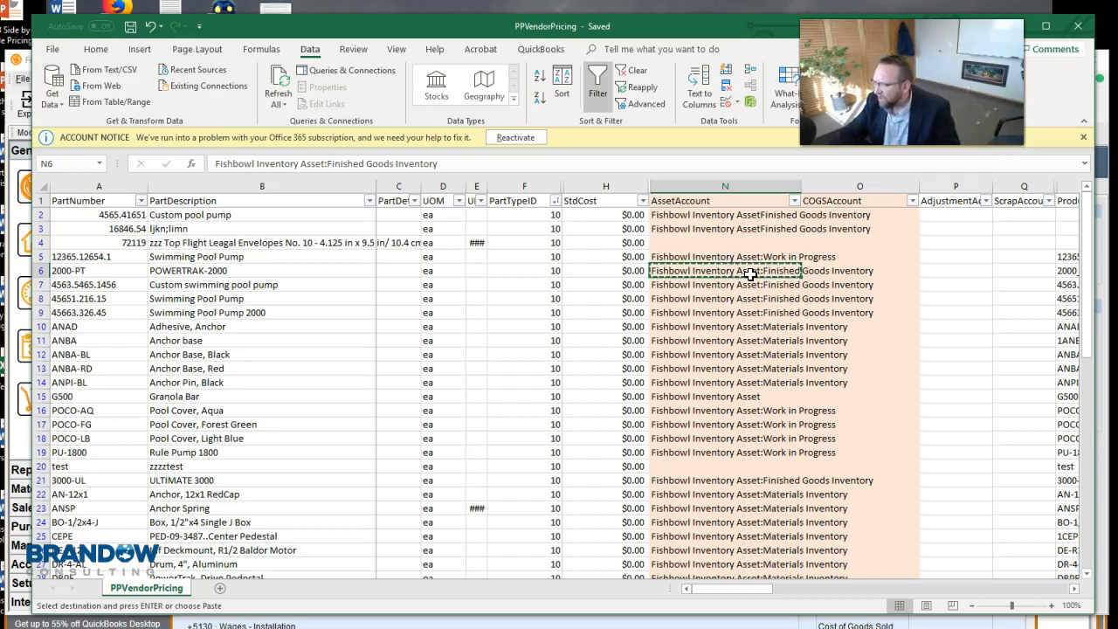
pyautogui.click(748, 229)
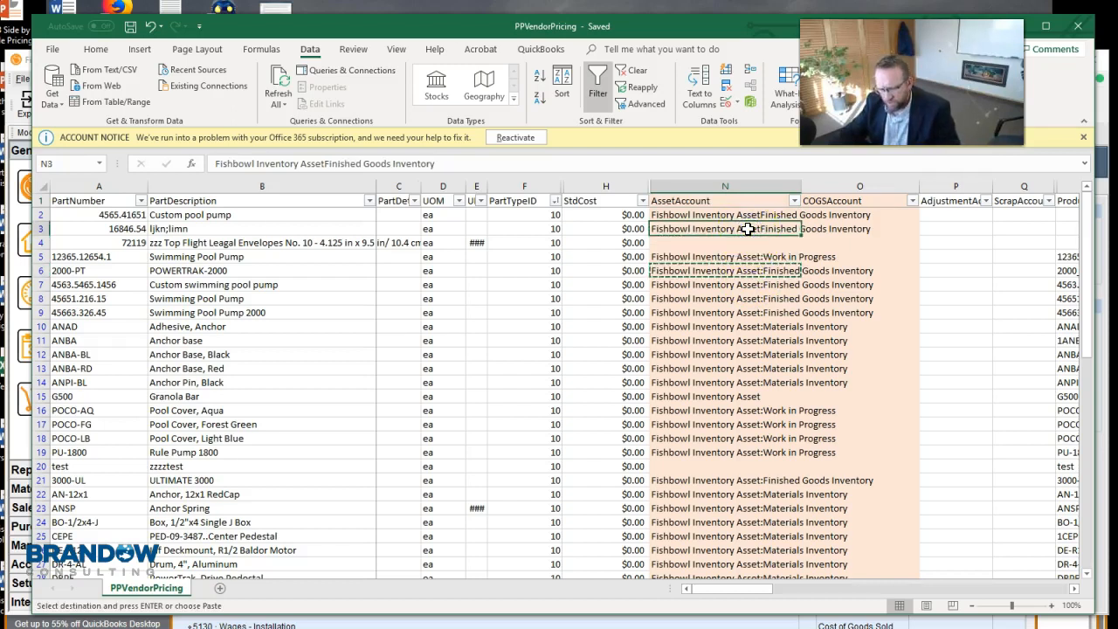
pyautogui.hotkey('ctrl', 'v')
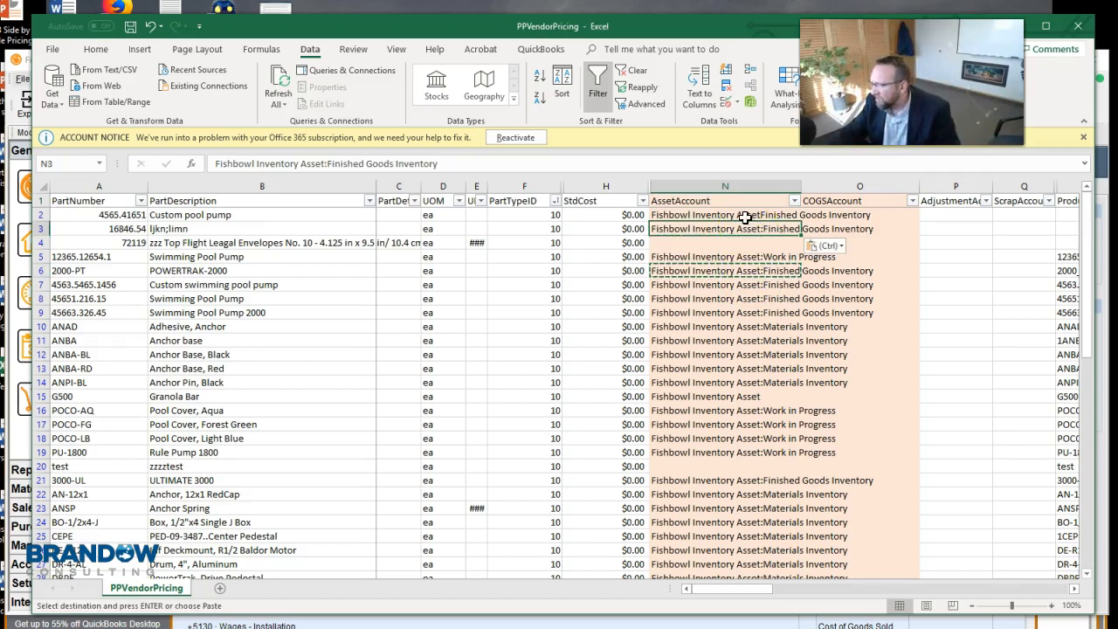
pyautogui.click(742, 215)
pyautogui.hotkey('ctrl', 'v')
pyautogui.press('Escape')
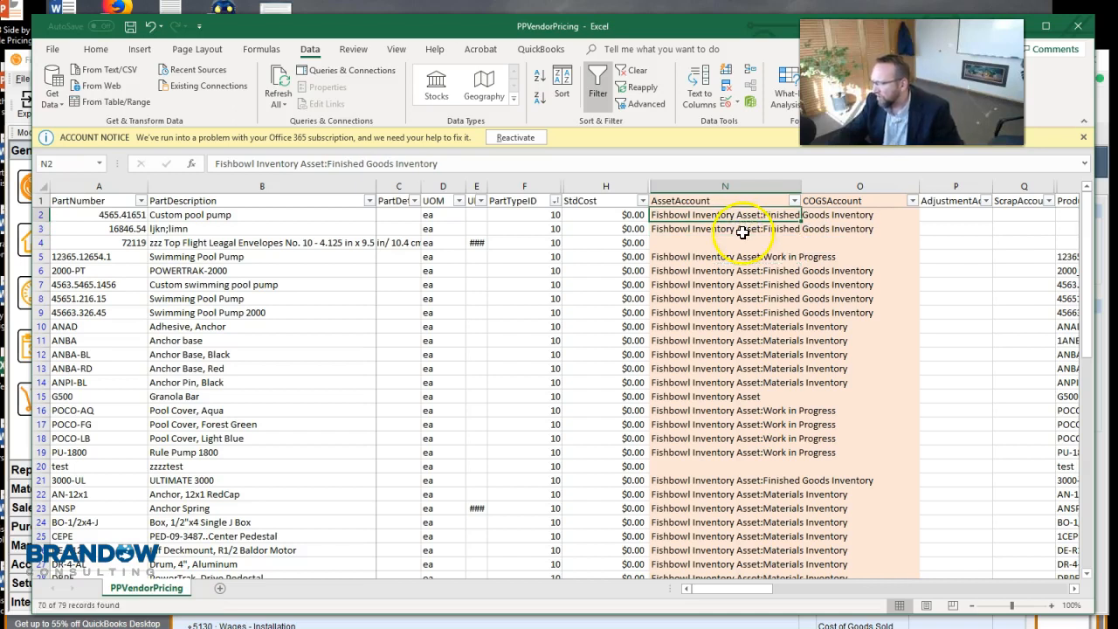
pyautogui.click(129, 27)
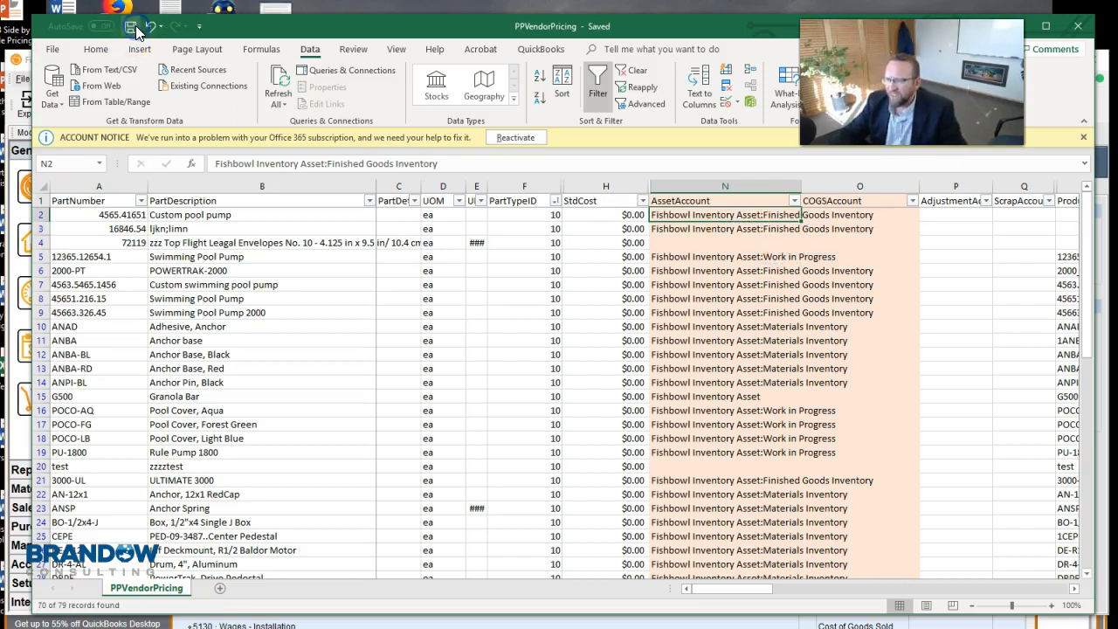
# Step: Switch to Fishbowl and rerun the import with the corrected PPVendorPricing.csv, dismissing the error and trying once more
pyautogui.click(17, 59)
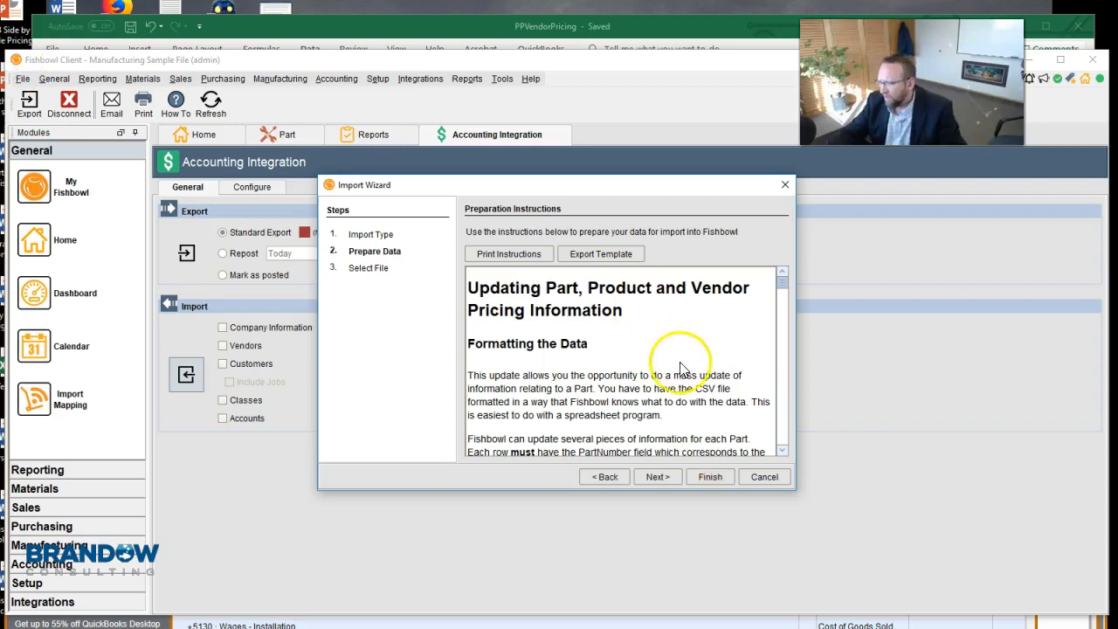
pyautogui.click(710, 477)
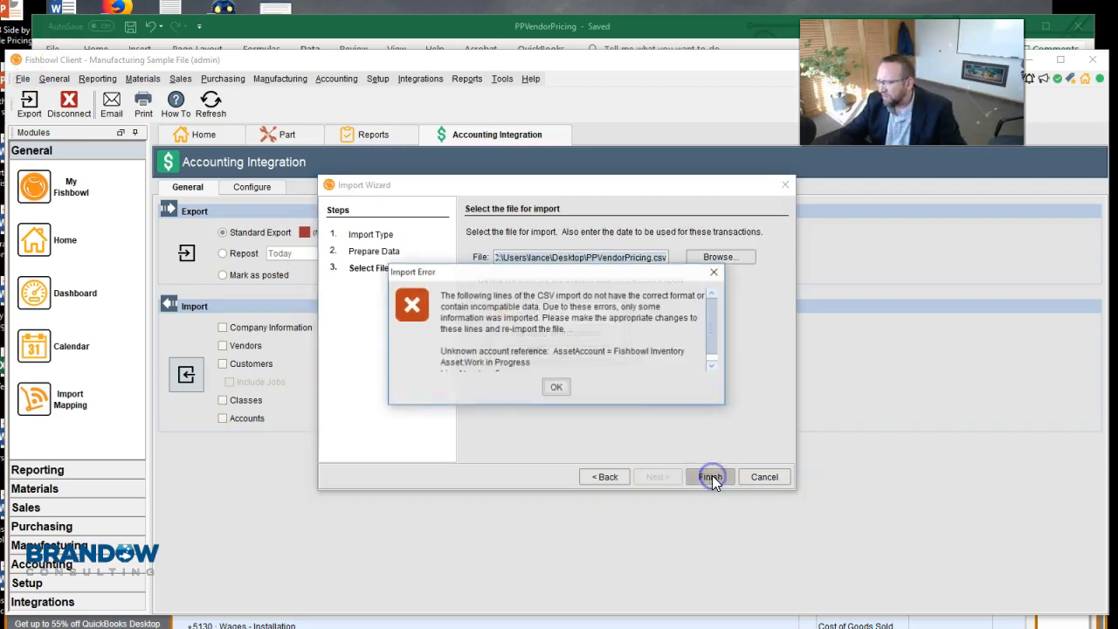
pyautogui.click(556, 389)
pyautogui.click(607, 477)
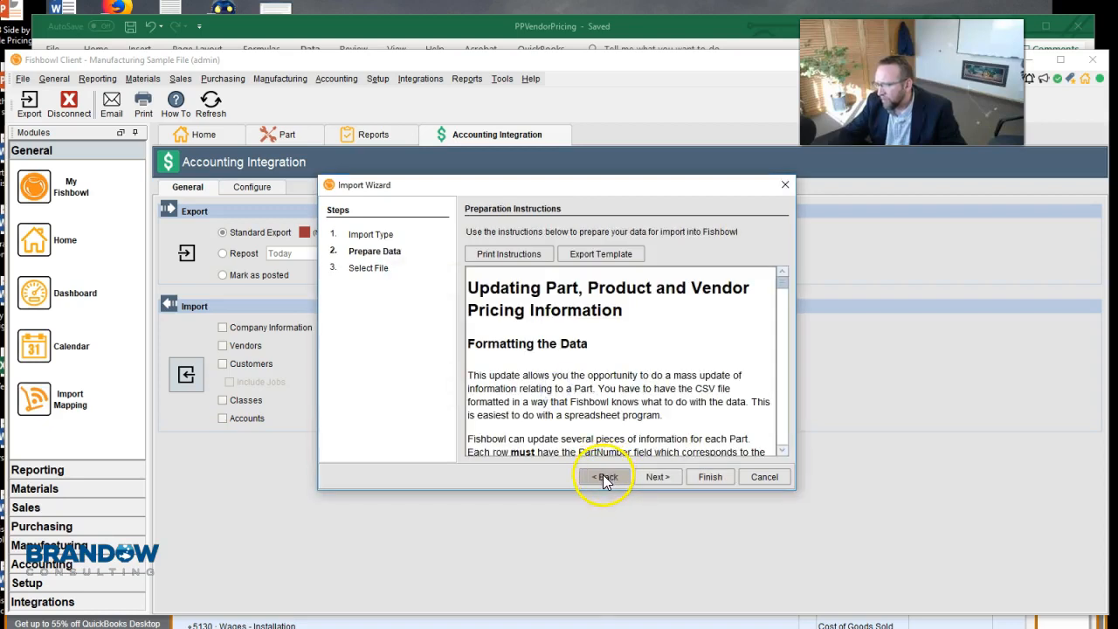
pyautogui.click(662, 477)
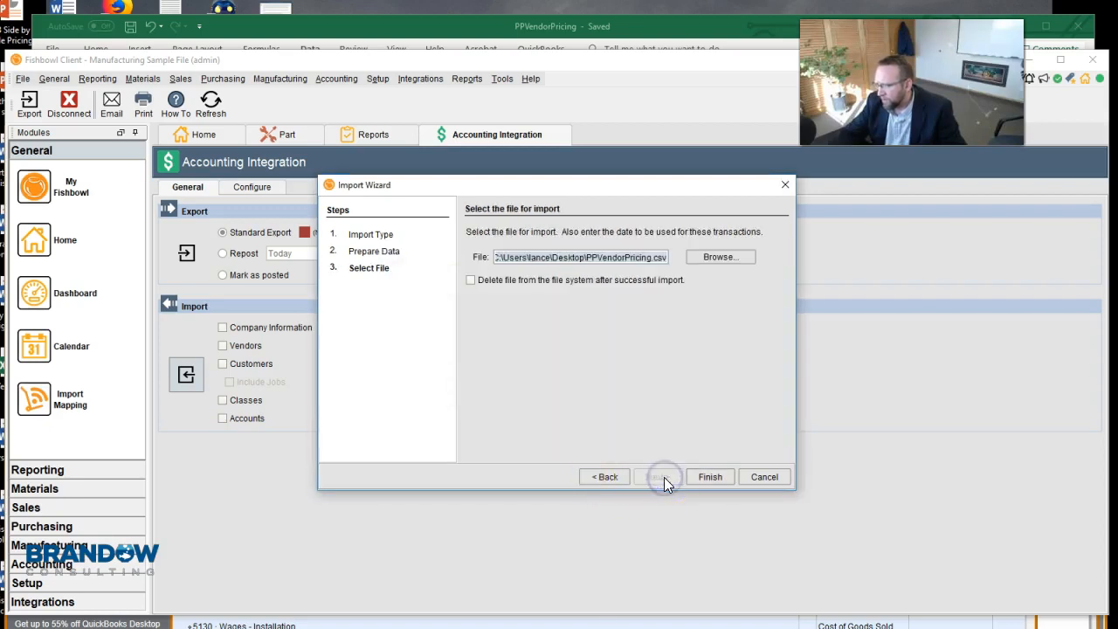
pyautogui.click(701, 477)
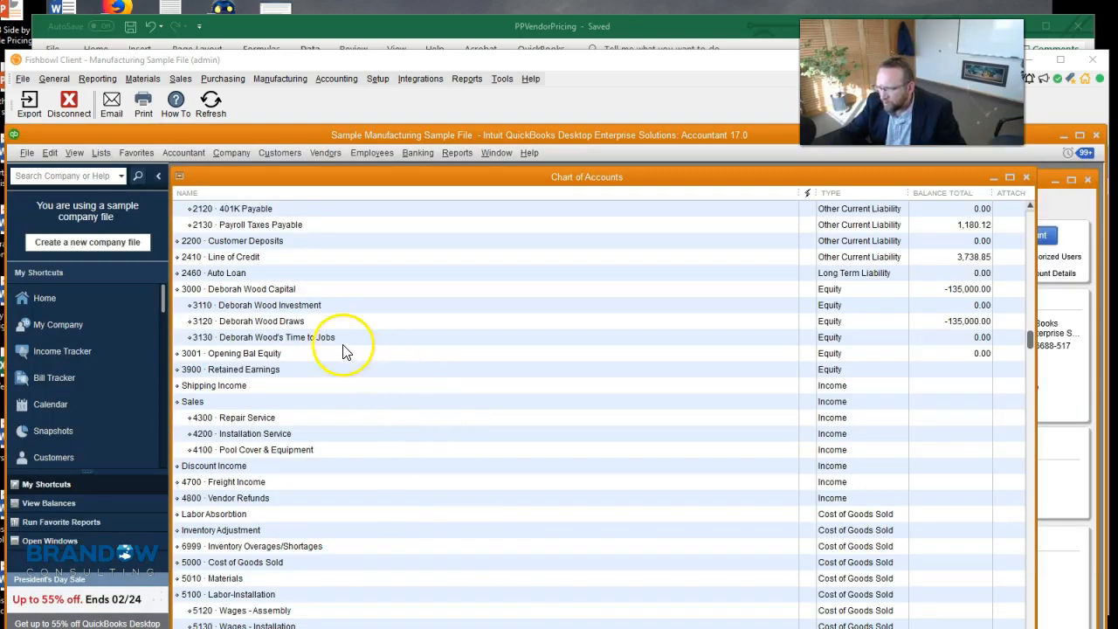
# Step: Check the sub-accounts of Fishbowl Inventory Asset in the QuickBooks chart of accounts and return to the PPVendorPricing sheet in Excel
pyautogui.scroll(4, 344, 349)
pyautogui.scroll(3, 345, 351)
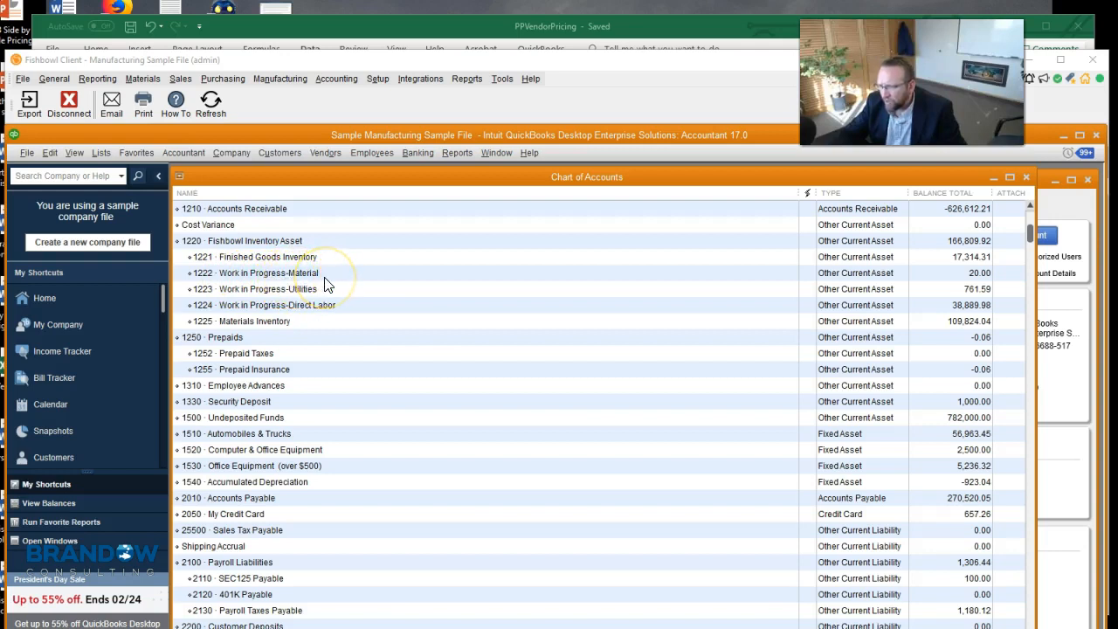
pyautogui.click(367, 28)
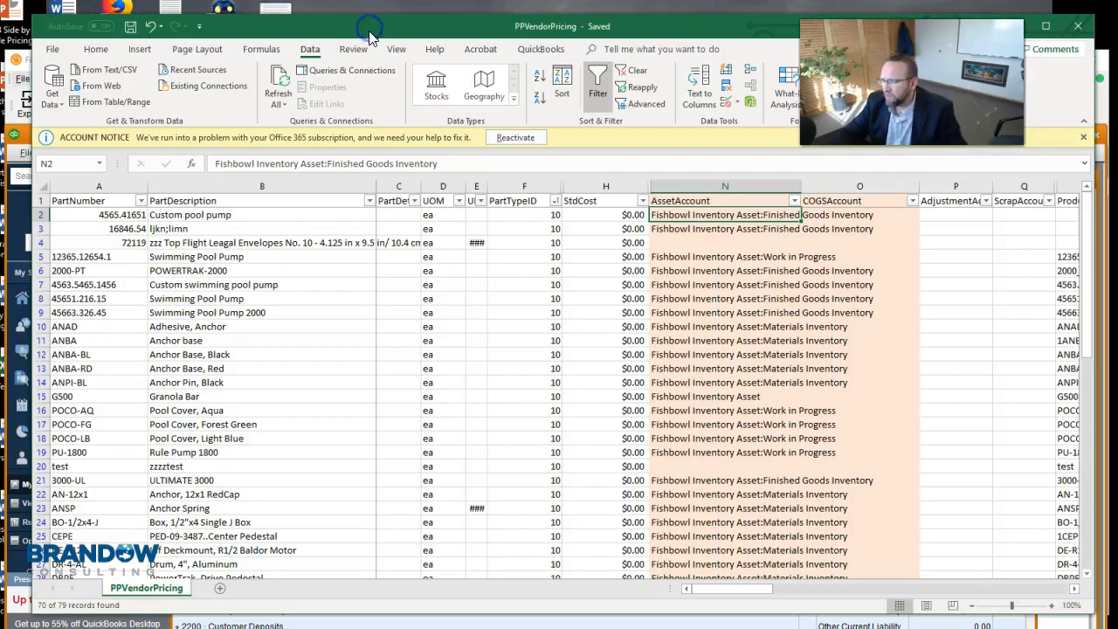
# Step: Sort the parts list by AssetAccount from A to Z and locate the Work in Progress rows
pyautogui.click(793, 201)
pyautogui.click(739, 218)
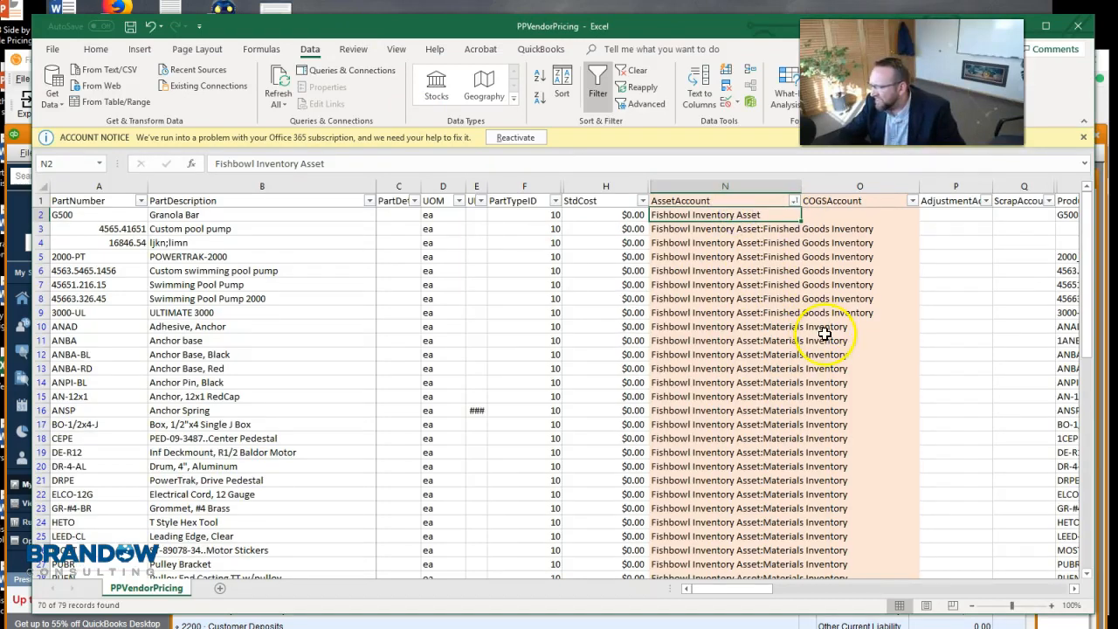
pyautogui.scroll(-16, 824, 334)
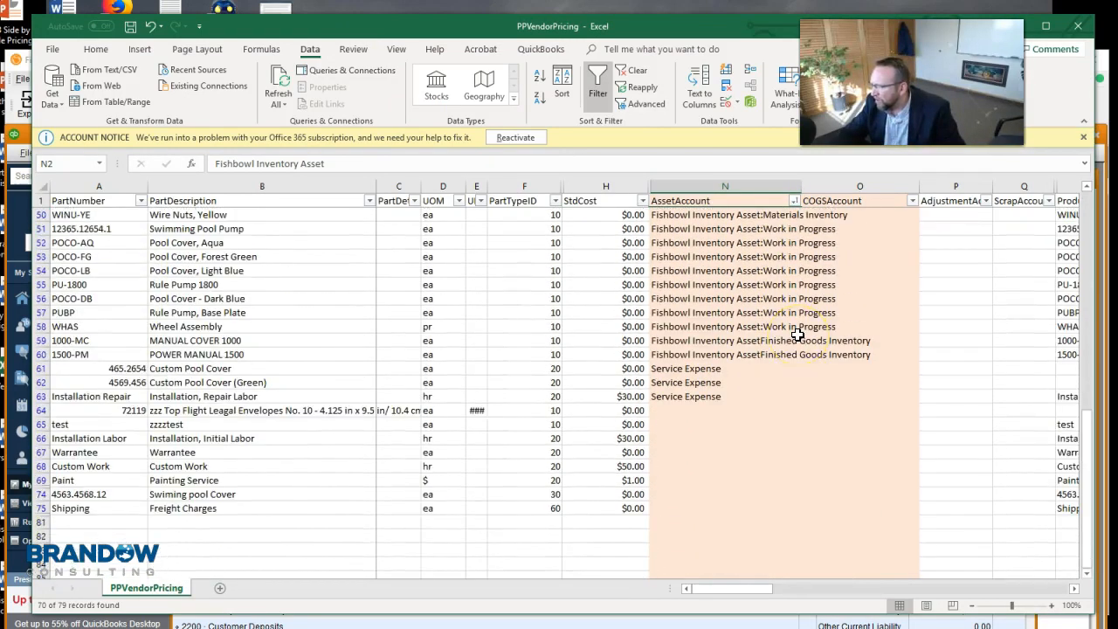
pyautogui.scroll(2, 798, 335)
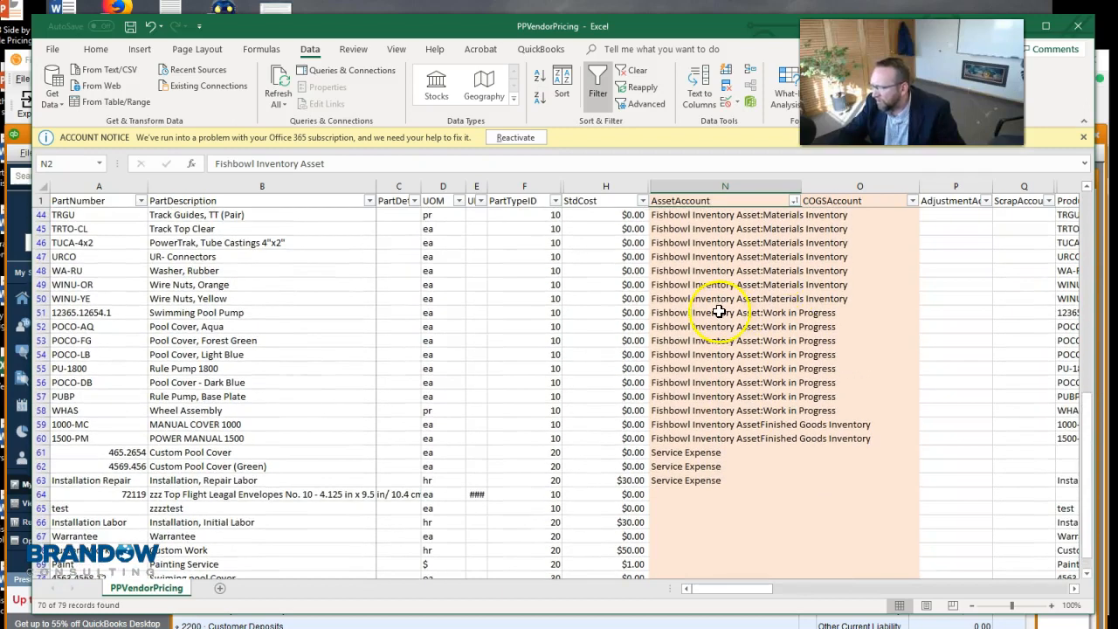
# Step: Set the AssetAccount in rows 51 to 58 to Fishbowl Inventory Asset:Work in Progress-Material and save the file
pyautogui.doubleClick(718, 312)
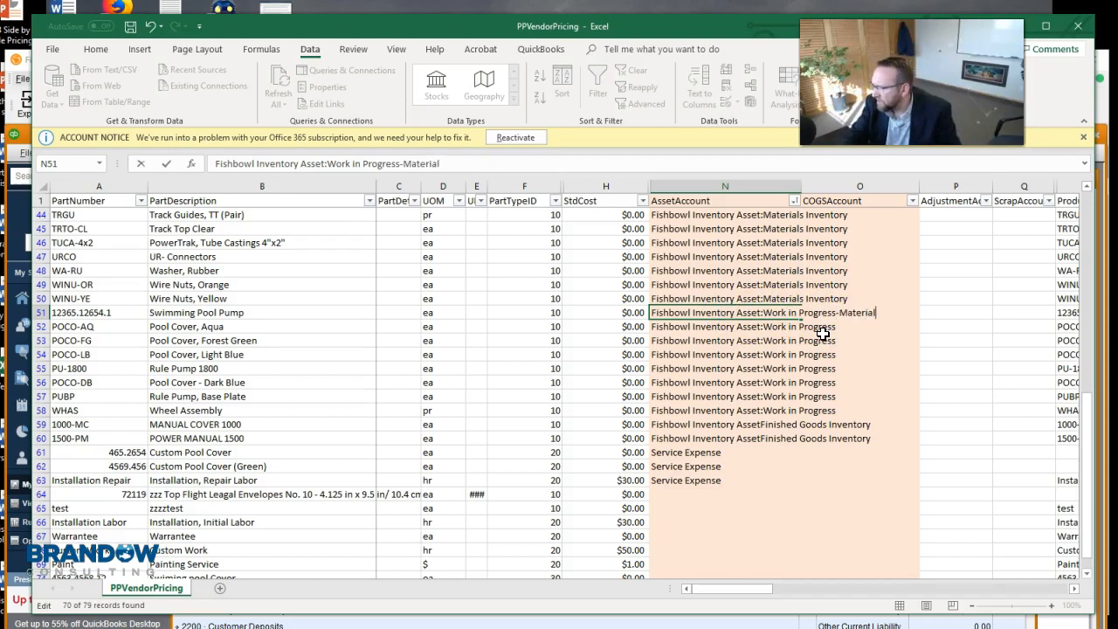
pyautogui.click(824, 315)
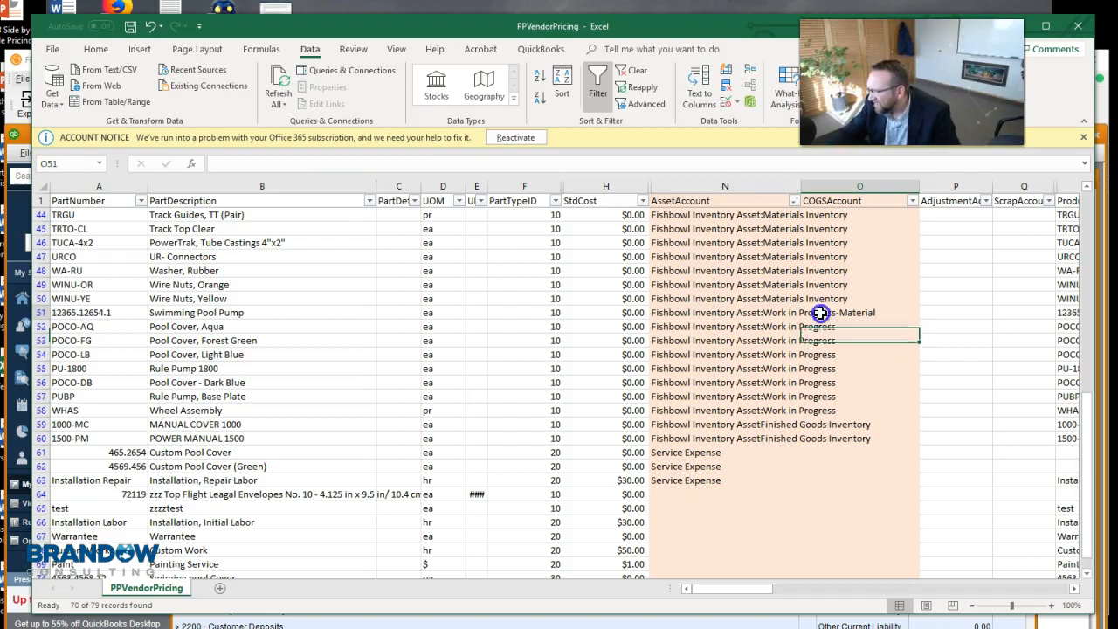
pyautogui.click(689, 316)
pyautogui.moveTo(799, 319); pyautogui.dragTo(794, 411)
pyautogui.click(794, 495)
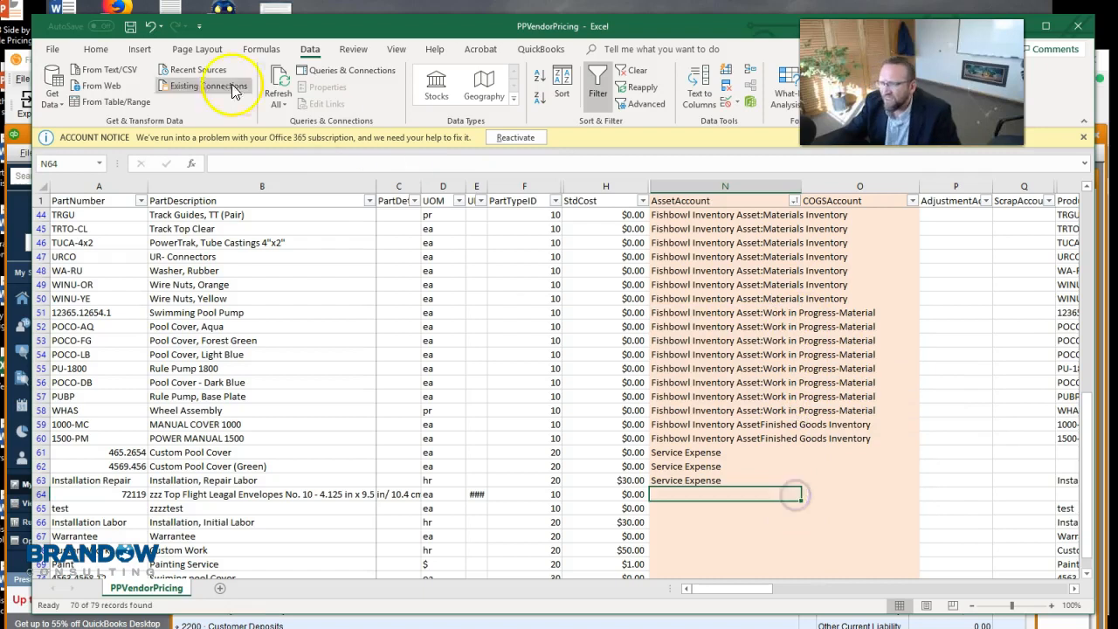
pyautogui.click(130, 27)
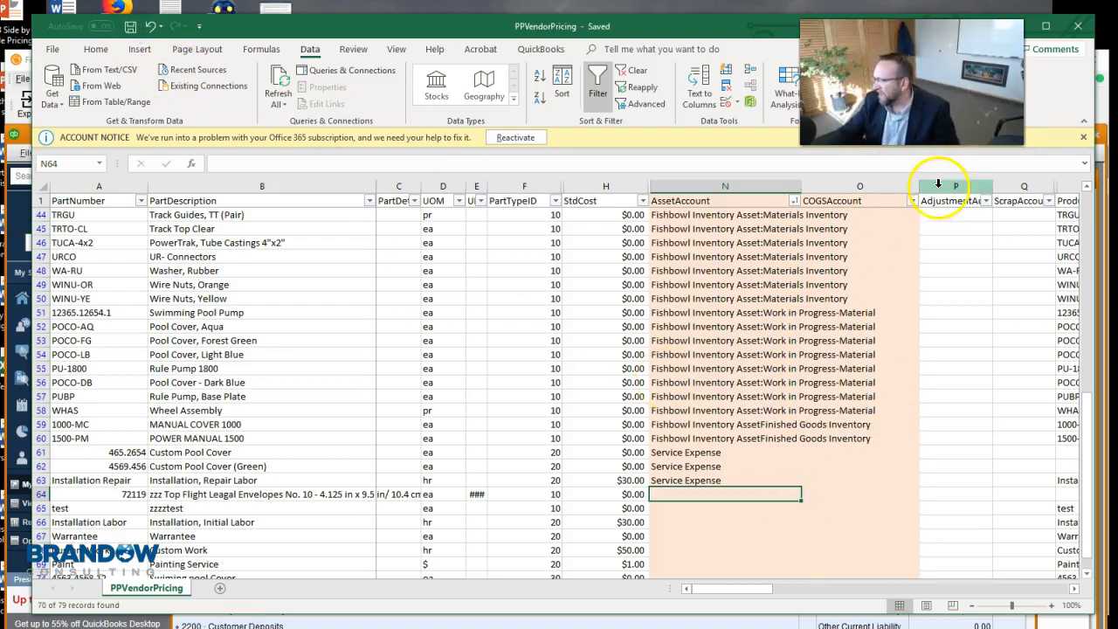
# Step: Widen the AdjustmentAccount and ScrapAccount columns until their headings fit, and save the file
pyautogui.moveTo(993, 180); pyautogui.dragTo(1008, 180)
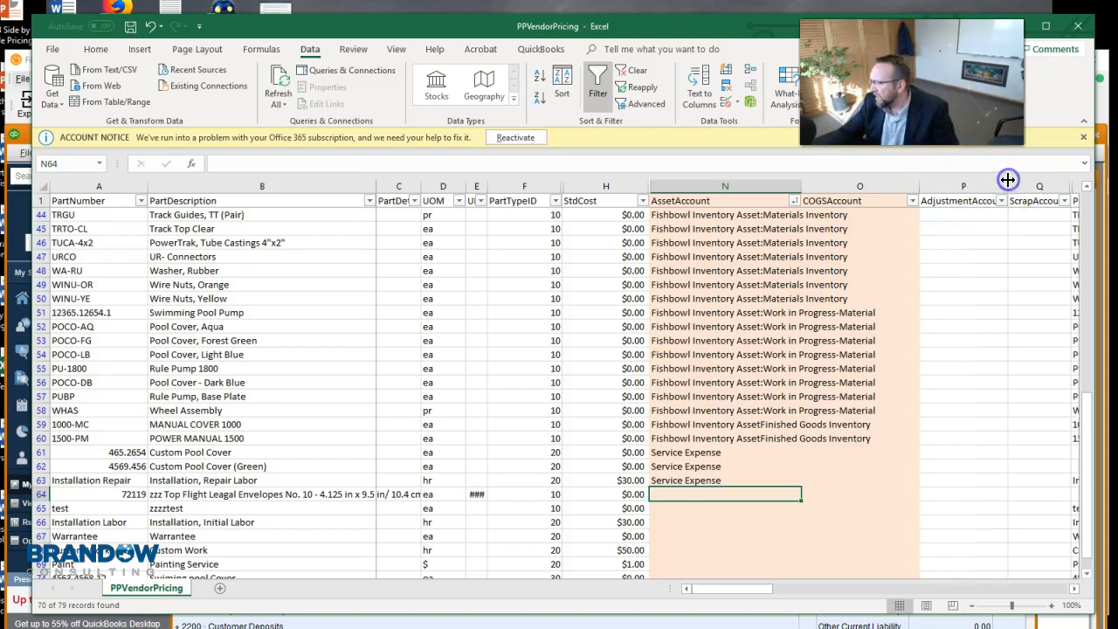
pyautogui.moveTo(742, 591); pyautogui.dragTo(774, 588)
pyautogui.moveTo(883, 185); pyautogui.dragTo(909, 185)
pyautogui.moveTo(818, 189); pyautogui.dragTo(842, 185)
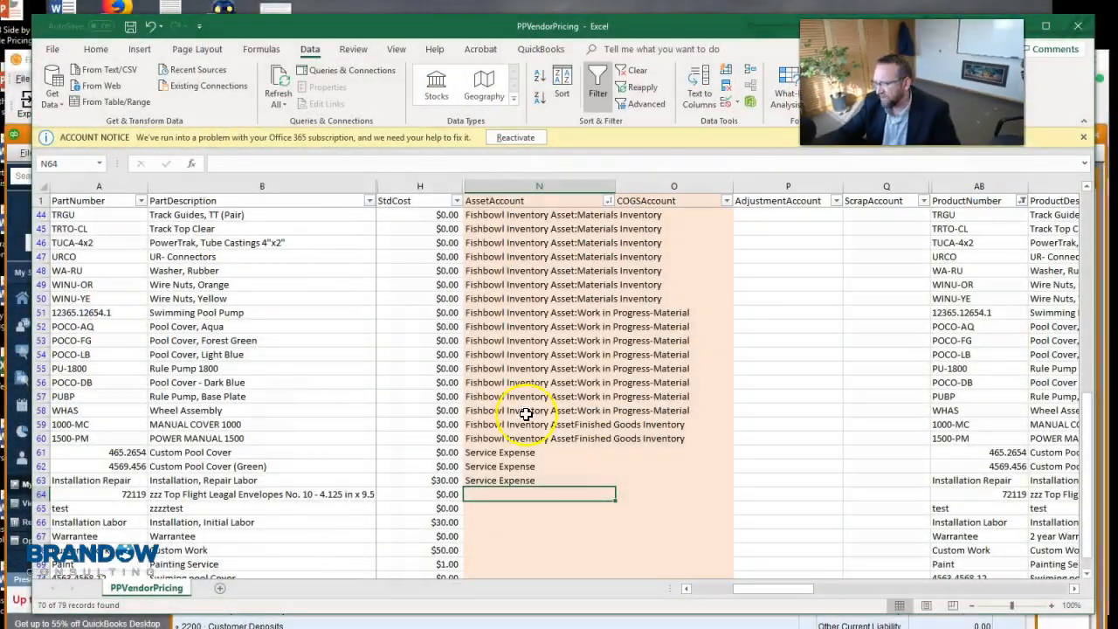
pyautogui.click(130, 26)
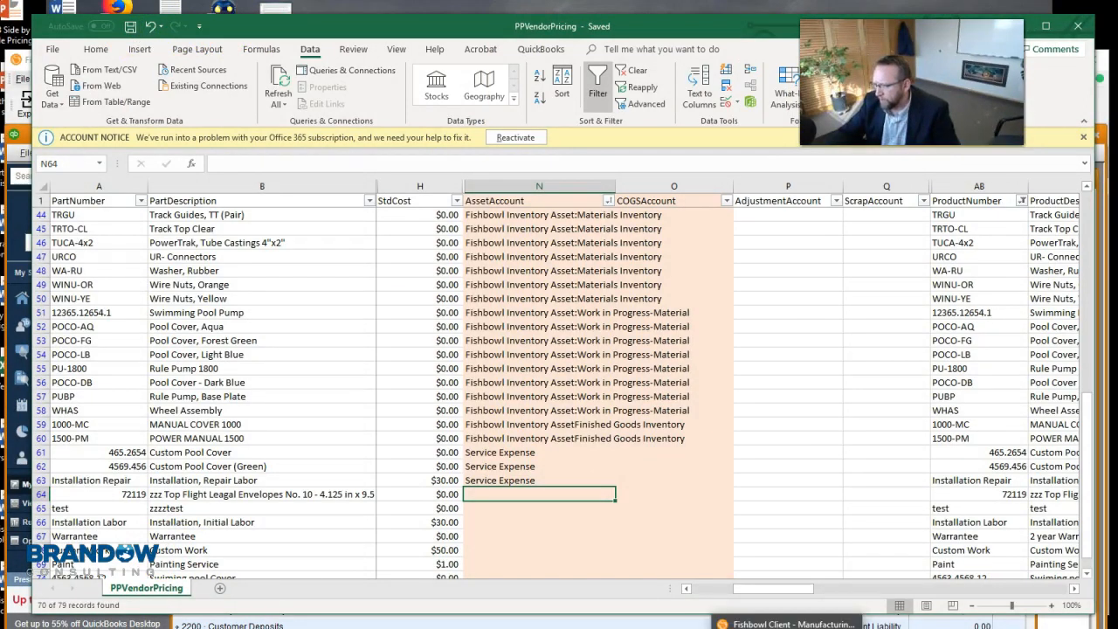
# Step: Return to Fishbowl, dismiss the old import error and run the import again with the saved PPVendorPricing.csv
pyautogui.click(788, 622)
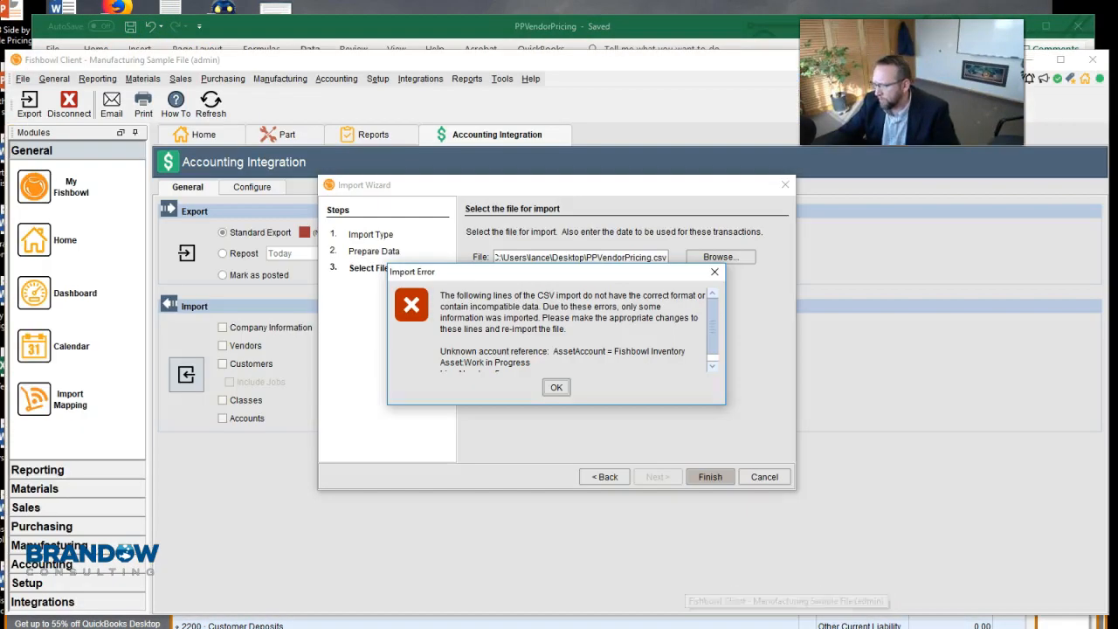
pyautogui.click(556, 388)
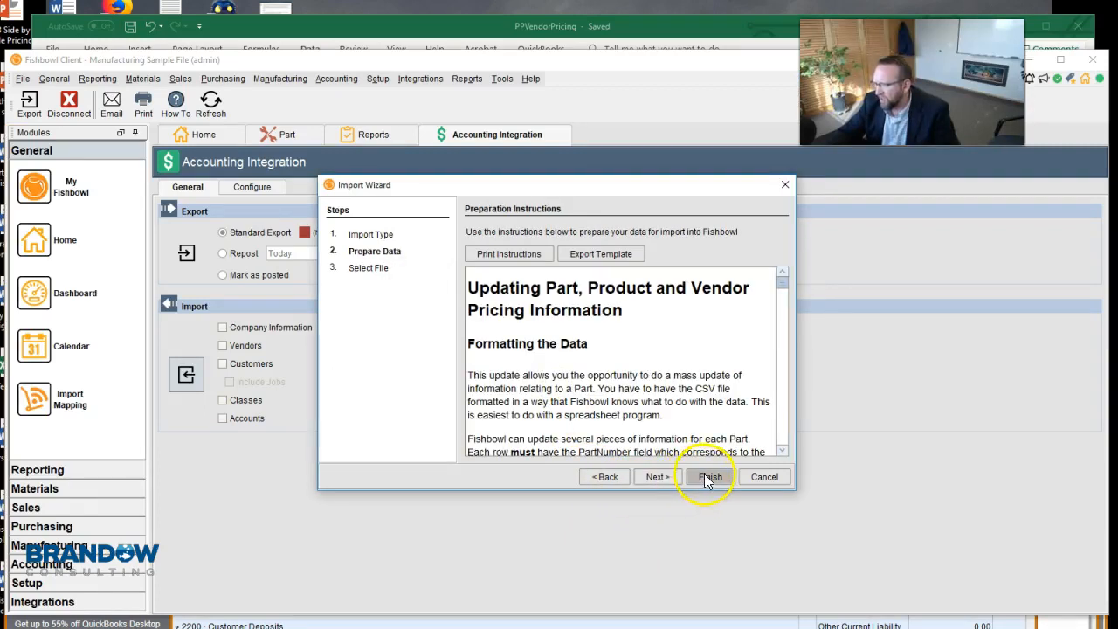
pyautogui.click(709, 477)
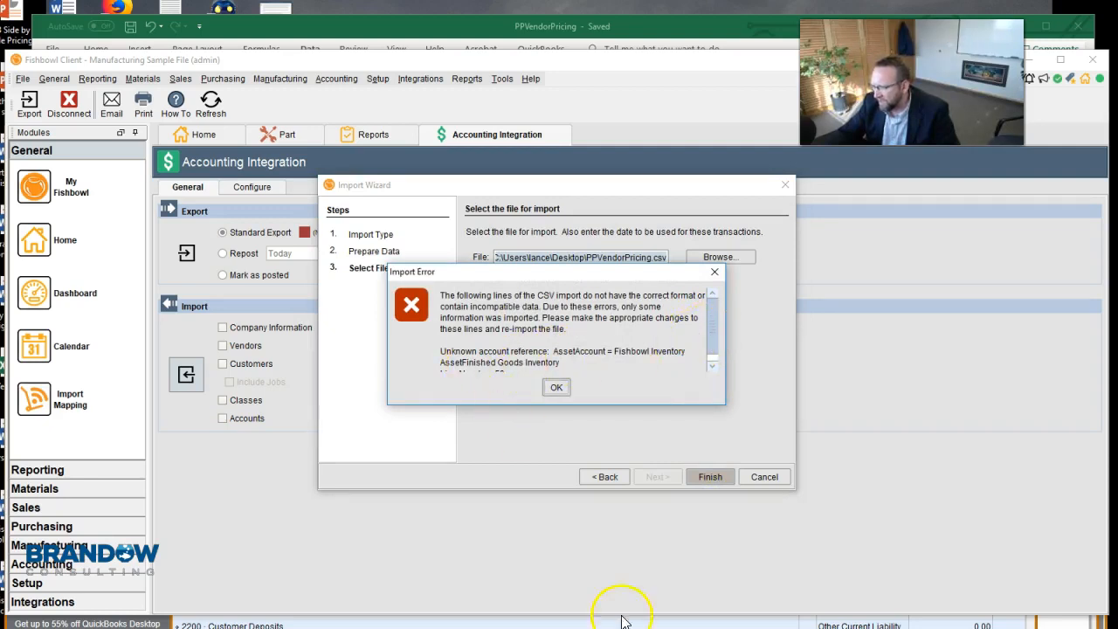
# Step: In Excel, replace the AssetAccount of parts 1000-MC and 1500-PM with a copy of Fishbowl Inventory Asset:Finished Goods Inventory
pyautogui.hotkey('alt', 'Tab')
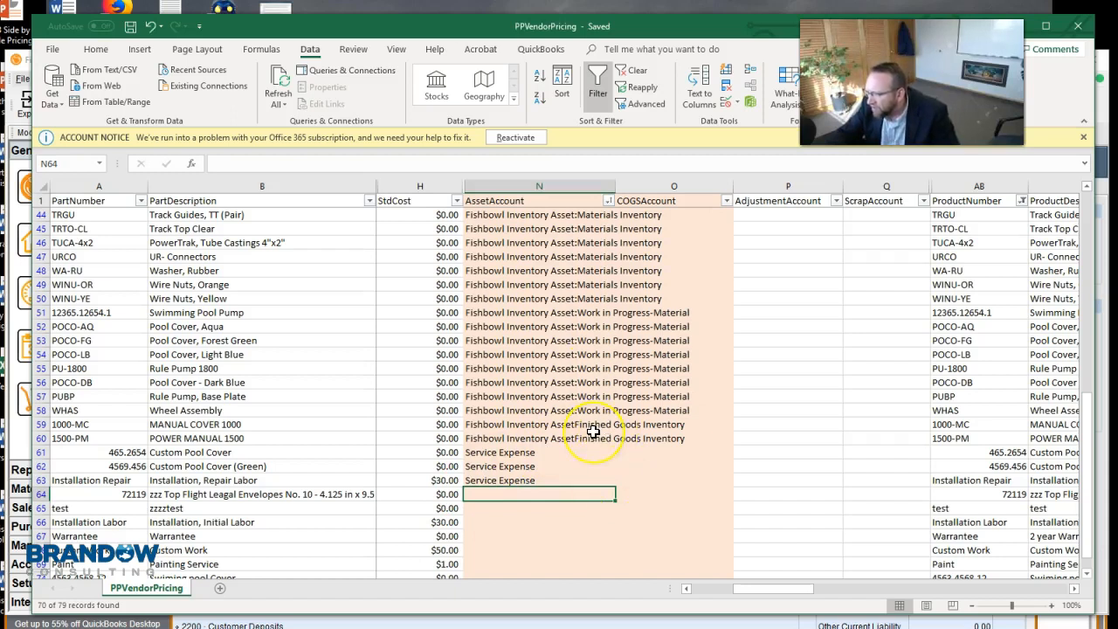
pyautogui.scroll(14, 593, 432)
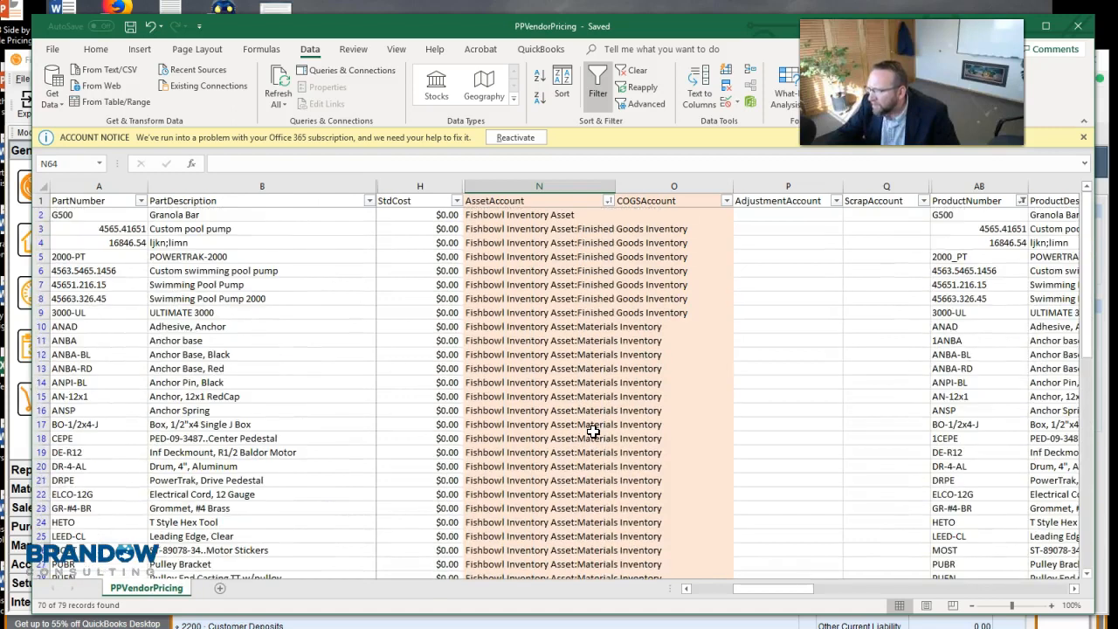
pyautogui.click(586, 285)
pyautogui.hotkey('ctrl', 'c')
pyautogui.scroll(-1, 586, 288)
pyautogui.scroll(-13, 586, 287)
pyautogui.scroll(1, 586, 311)
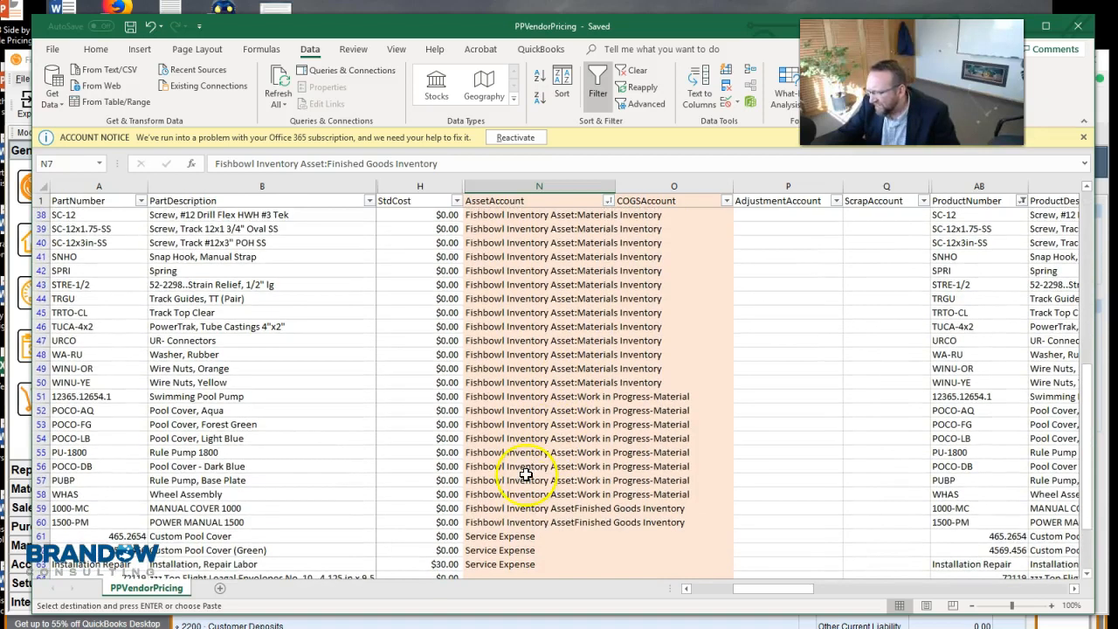
pyautogui.click(512, 509)
pyautogui.hotkey('ctrl', 'v')
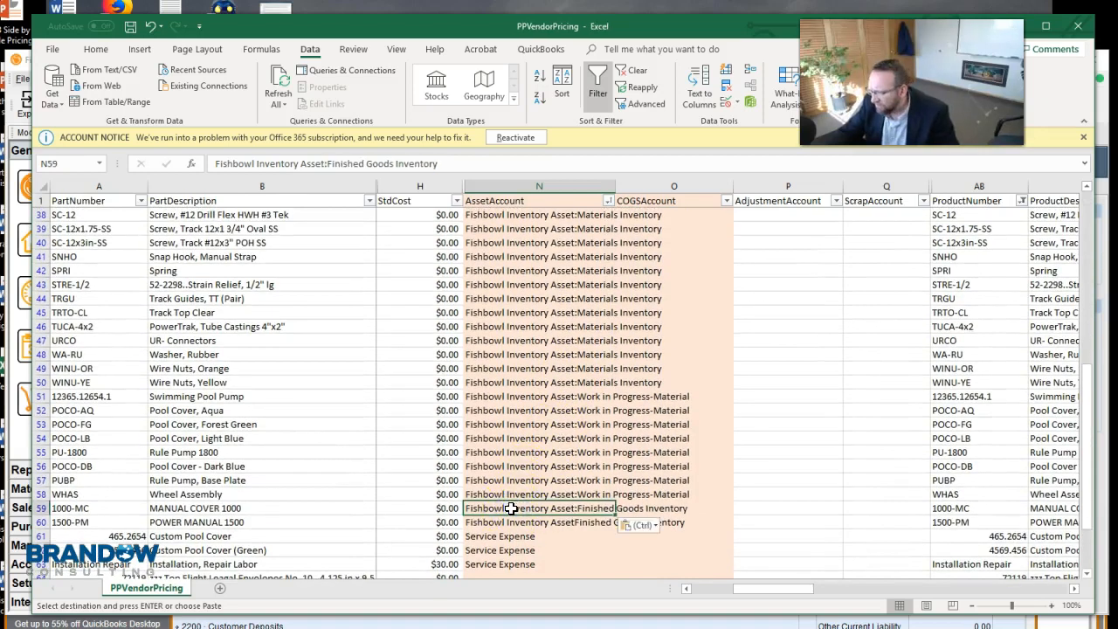
pyautogui.click(498, 522)
pyautogui.click(513, 550)
pyautogui.hotkey('ctrl', 'v')
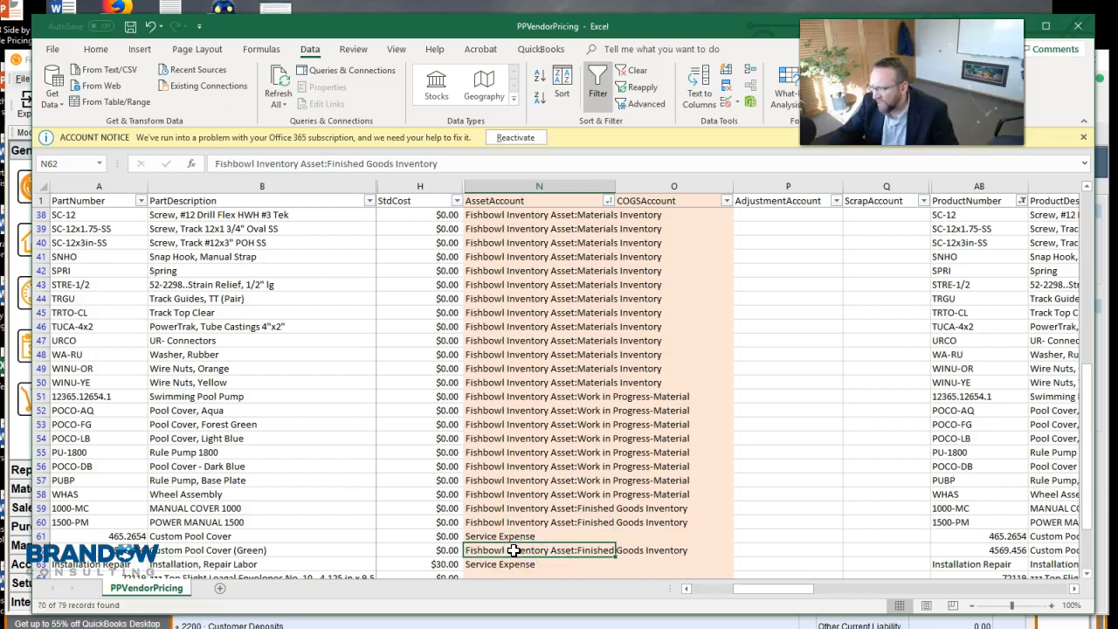
pyautogui.click(151, 25)
# Step: Clear the pending copy selection in the AssetAccount column and save the PPVendorPricing file
pyautogui.click(474, 470)
pyautogui.scroll(12, 559, 424)
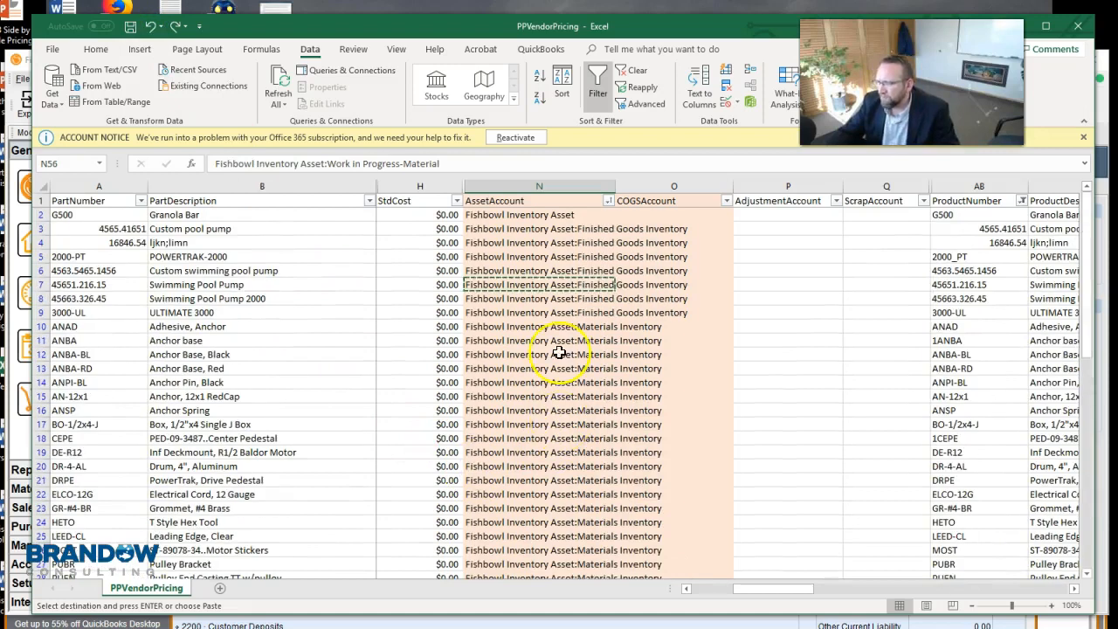
pyautogui.click(520, 279)
pyautogui.press('Escape')
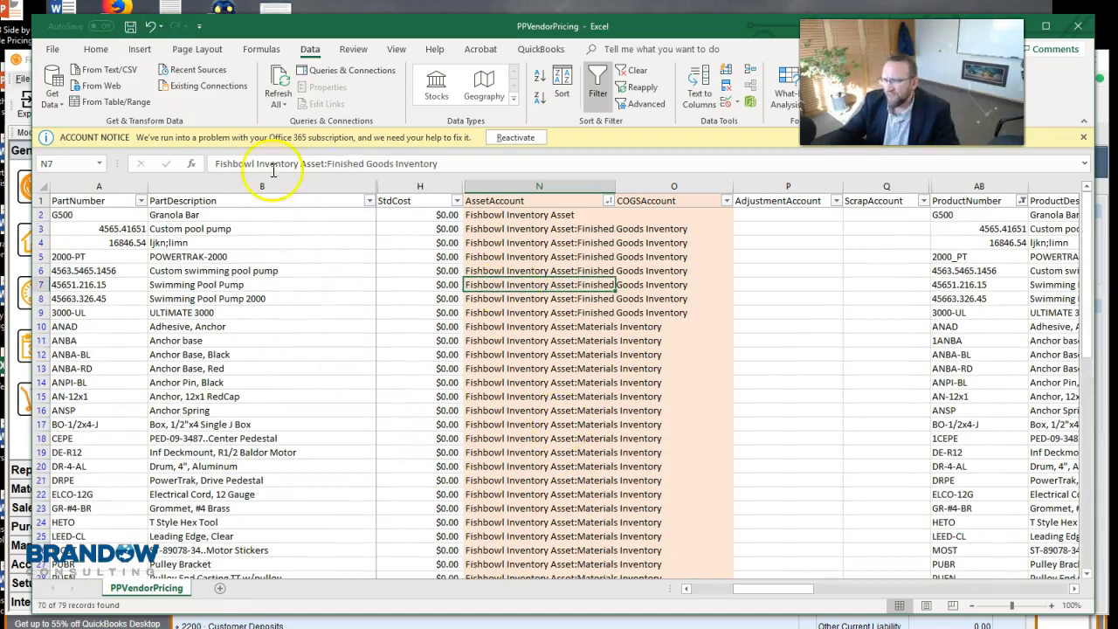
pyautogui.click(130, 27)
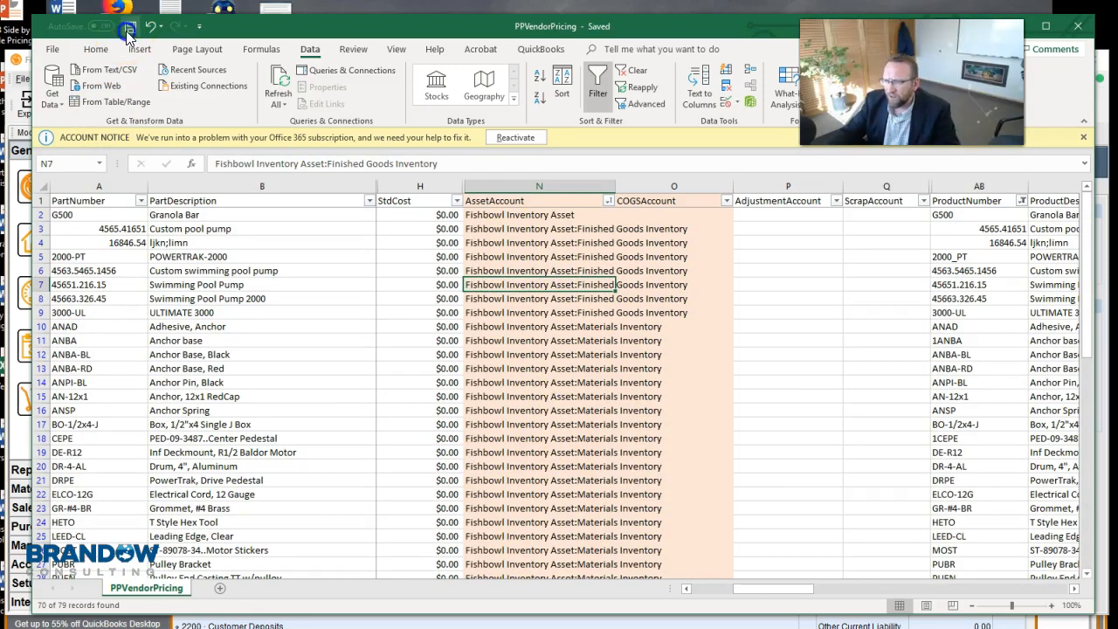
# Step: Switch to Fishbowl, dismiss the old import error, rerun the PPVendorPricing.csv import and read its error report
pyautogui.click(25, 59)
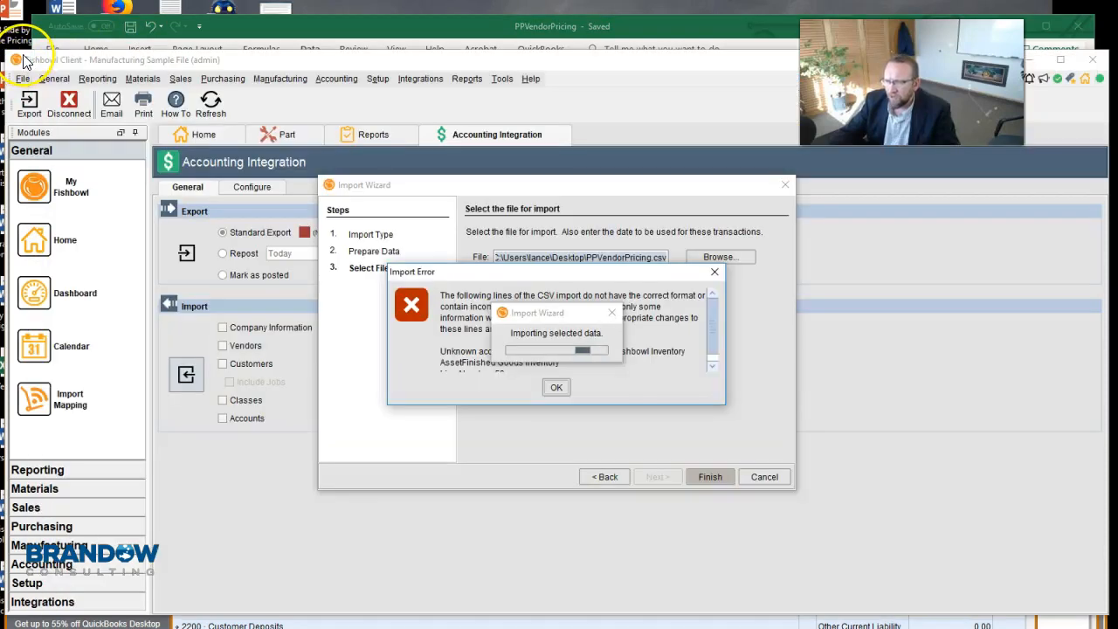
pyautogui.click(557, 387)
pyautogui.click(709, 477)
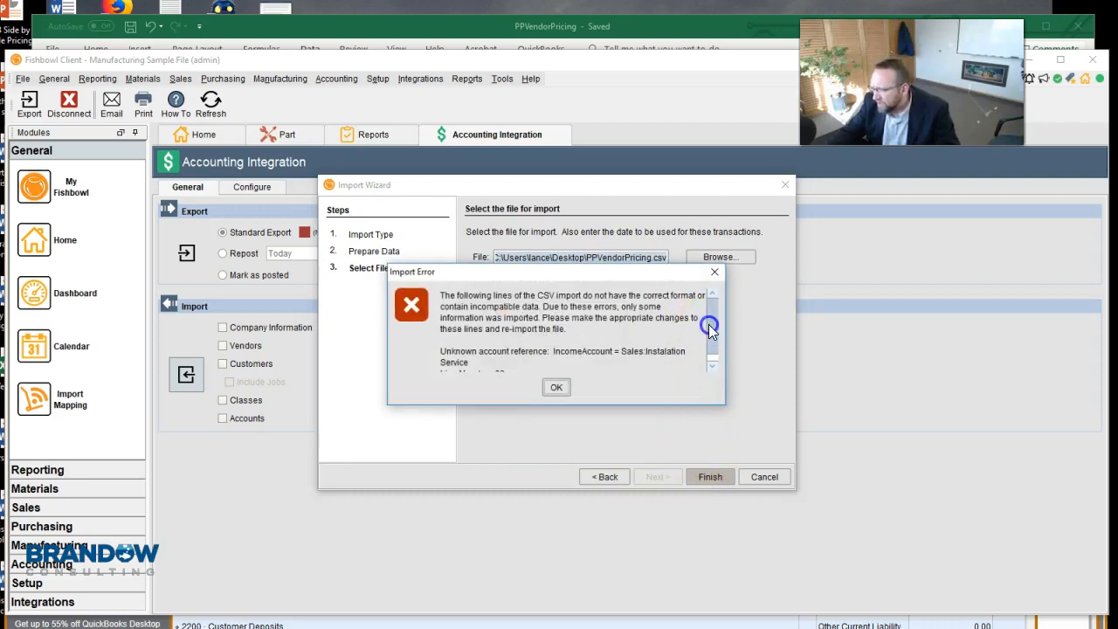
pyautogui.moveTo(708, 324); pyautogui.dragTo(711, 336)
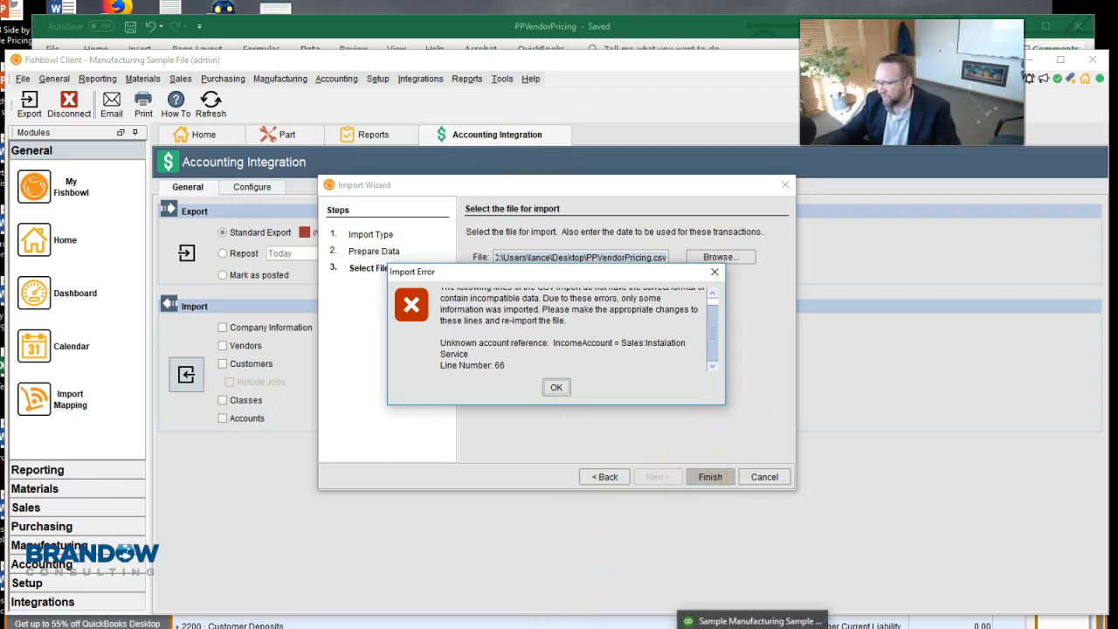
# Step: Switch to QuickBooks and check the spelling of the Installation Service account under Sales in the Chart of Accounts
pyautogui.click(751, 622)
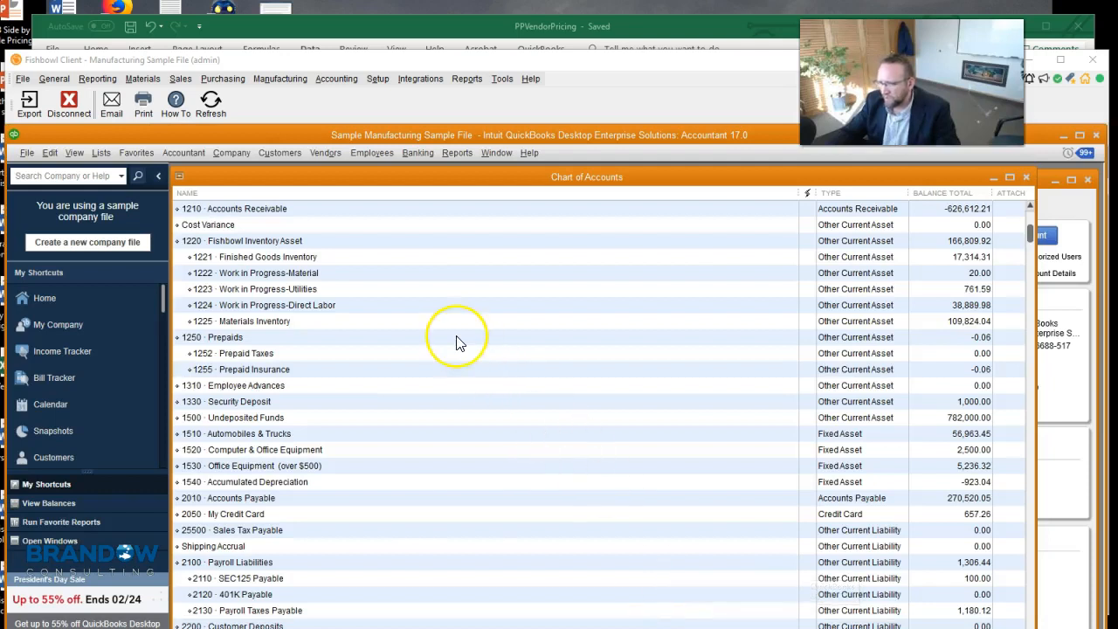
pyautogui.scroll(-1, 458, 343)
pyautogui.scroll(2, 458, 342)
pyautogui.scroll(-8, 458, 342)
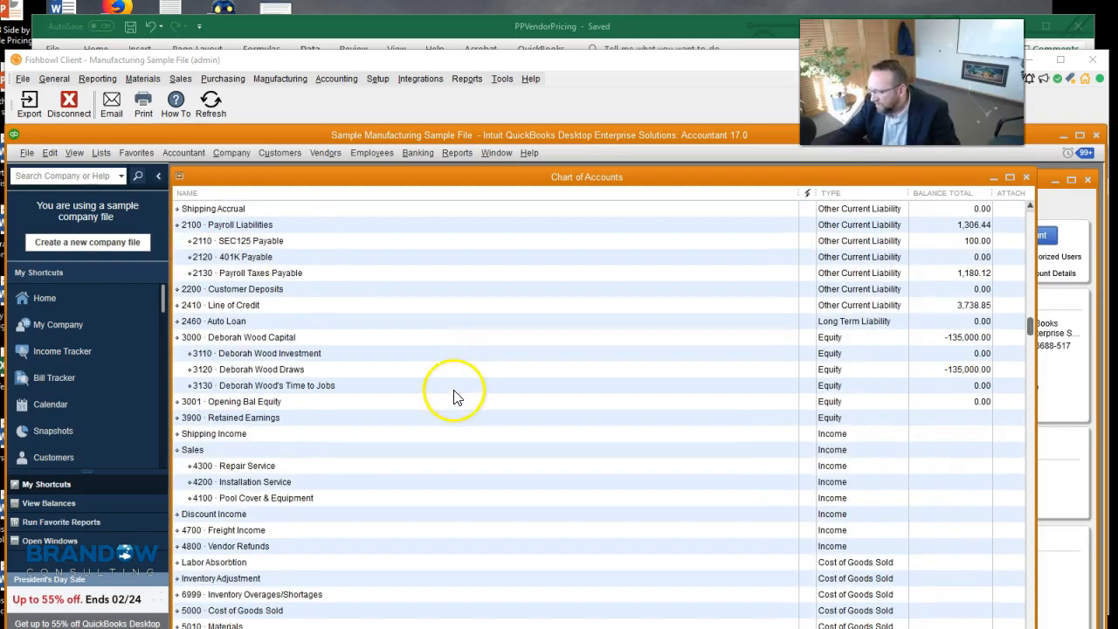
pyautogui.click(447, 437)
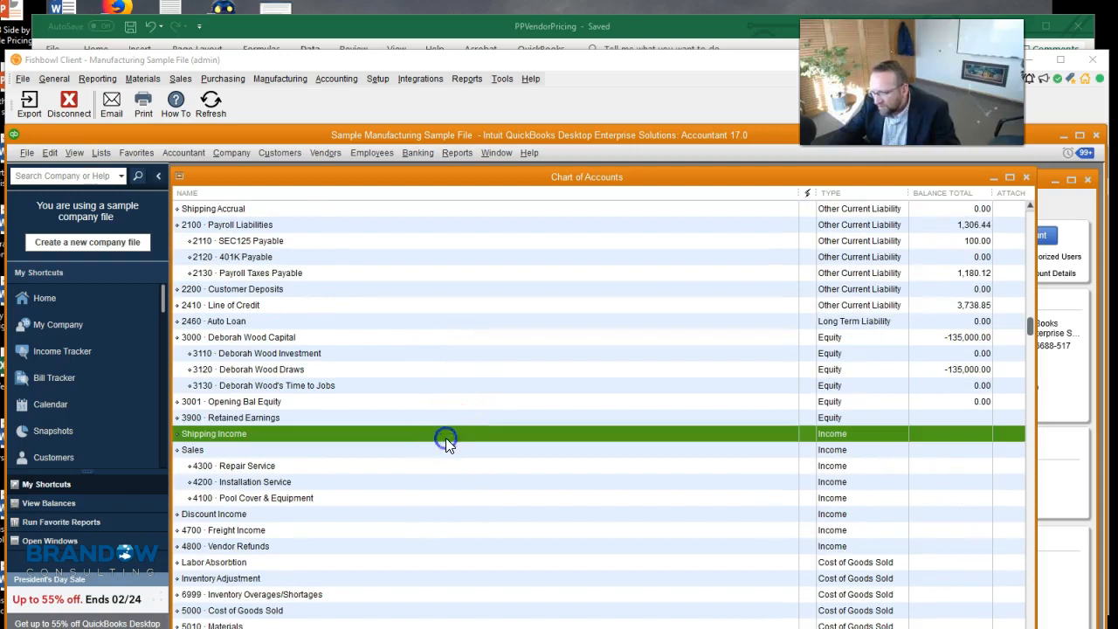
pyautogui.click(209, 449)
pyautogui.click(249, 484)
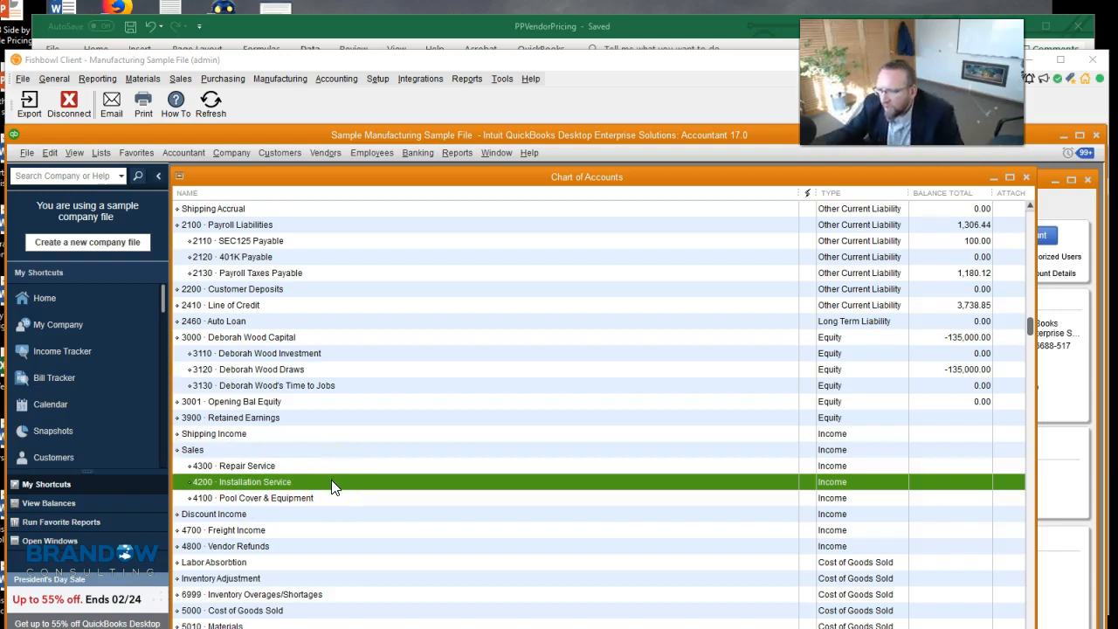
# Step: In Excel, correct the IncomeAccount of the Installation Labor part in row 66 to Sales:Installation Service
pyautogui.click(334, 32)
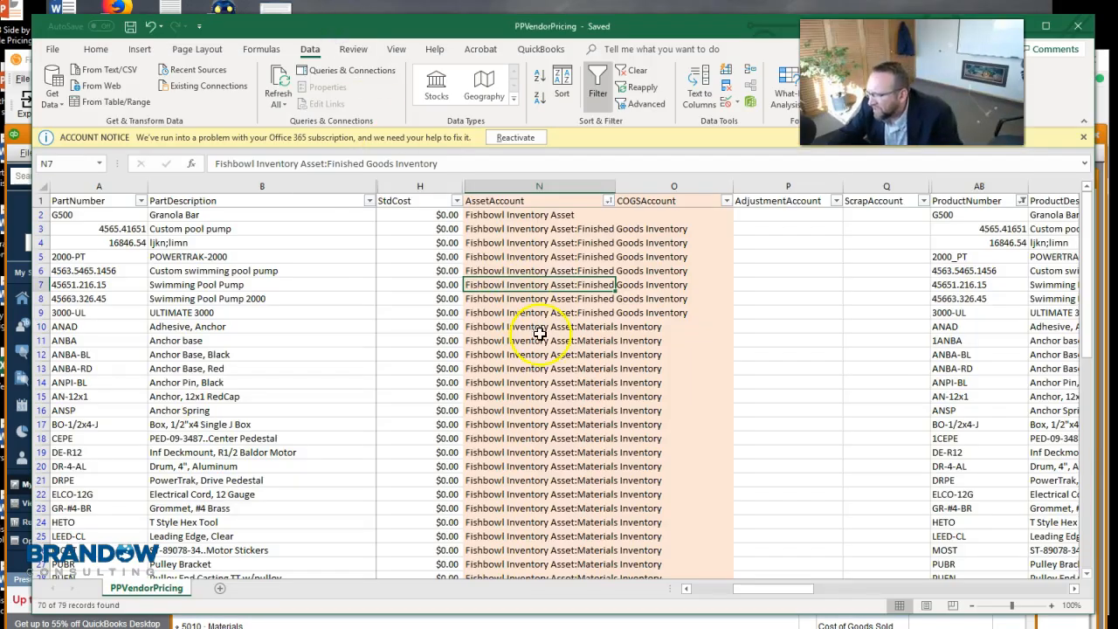
pyautogui.scroll(-7, 541, 348)
pyautogui.scroll(-14, 542, 348)
pyautogui.scroll(8, 519, 394)
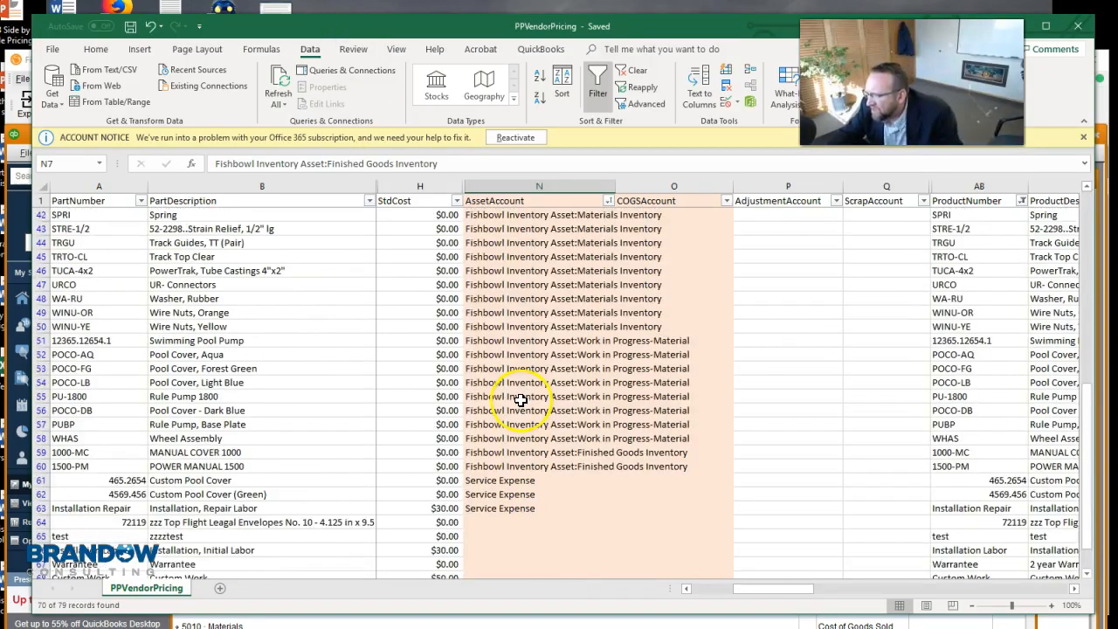
pyautogui.scroll(-1, 518, 410)
pyautogui.scroll(14, 554, 477)
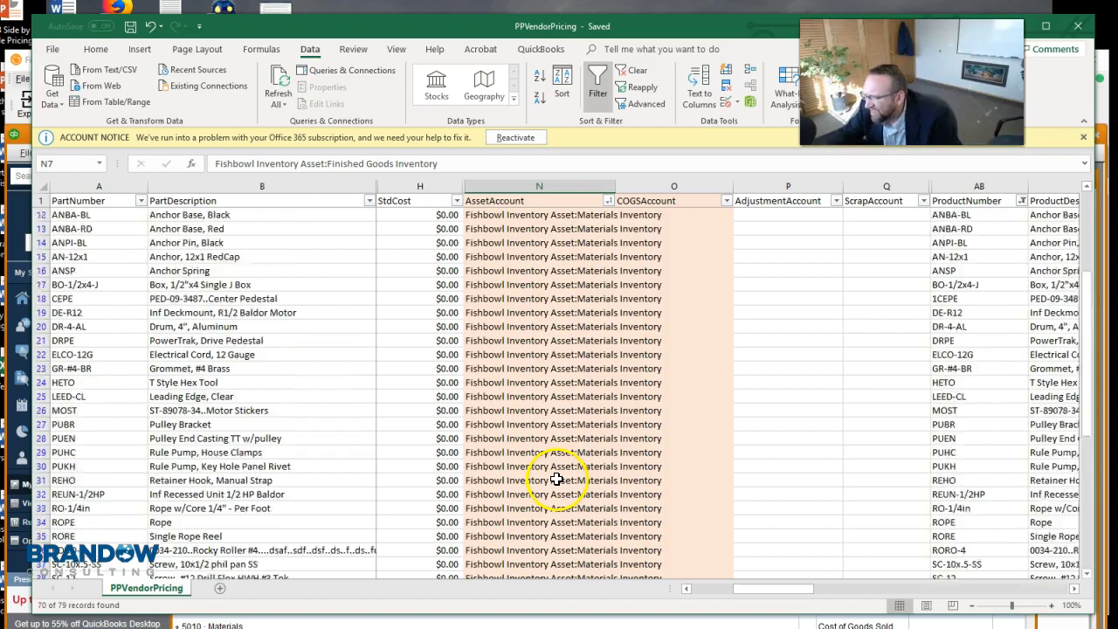
pyautogui.moveTo(756, 589); pyautogui.dragTo(918, 599)
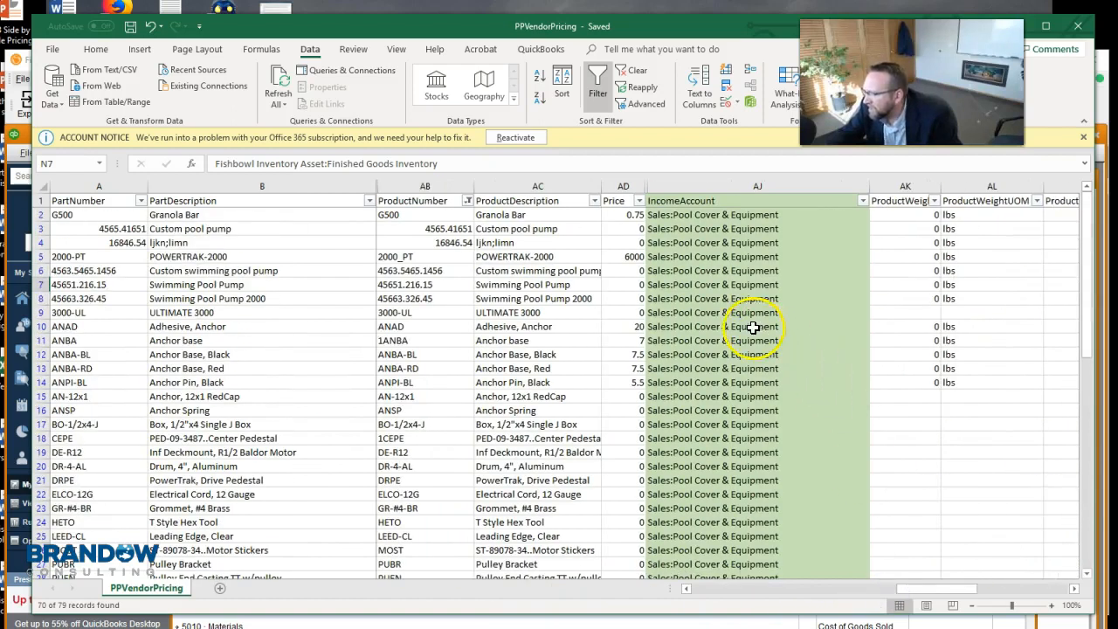
pyautogui.scroll(-11, 751, 324)
pyautogui.scroll(-6, 741, 324)
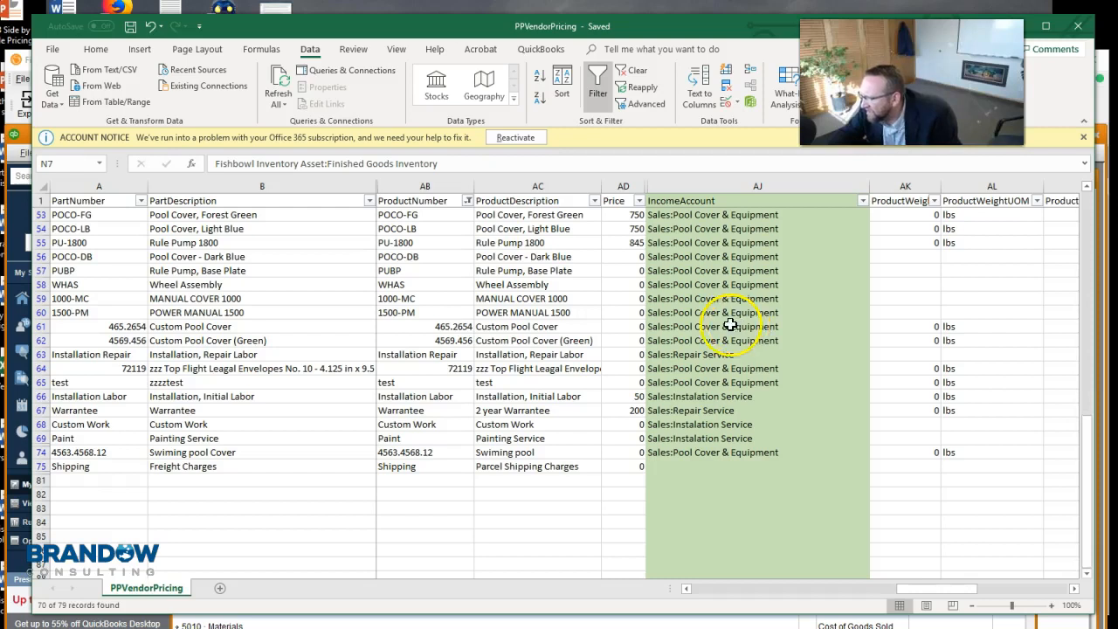
pyautogui.doubleClick(657, 398)
pyautogui.click(696, 396)
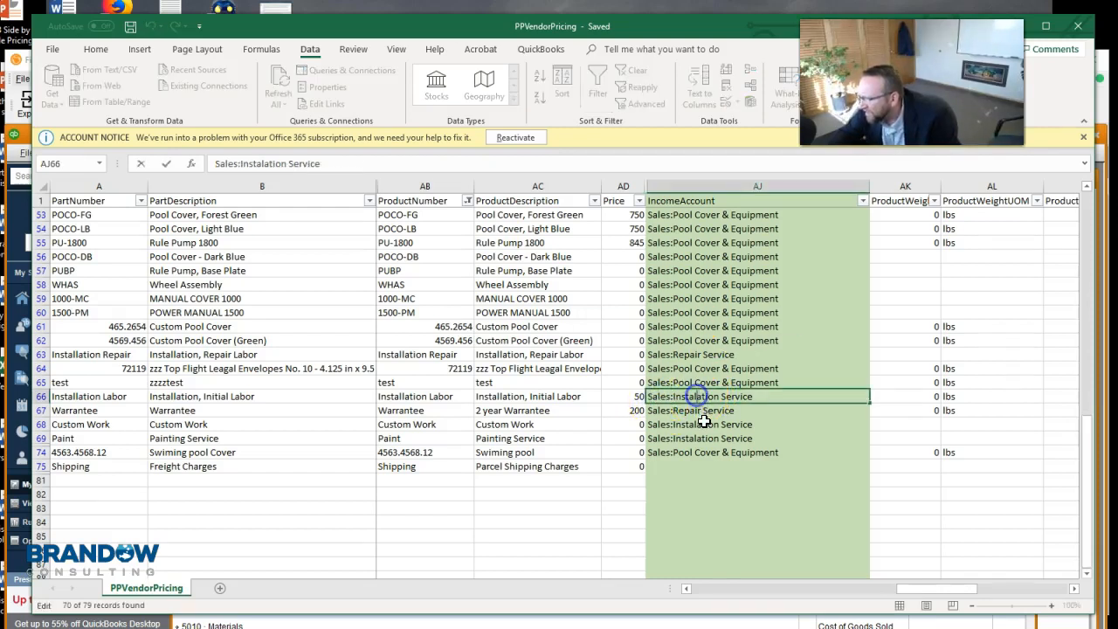
pyautogui.write('l')
# Step: Correct the IncomeAccount of the Custom Work and Paint parts to Sales:Installation Service and save the file
pyautogui.click(683, 425)
pyautogui.doubleClick(683, 425)
pyautogui.click(696, 425)
pyautogui.write('l')
pyautogui.click(692, 442)
pyautogui.doubleClick(703, 439)
pyautogui.write('l')
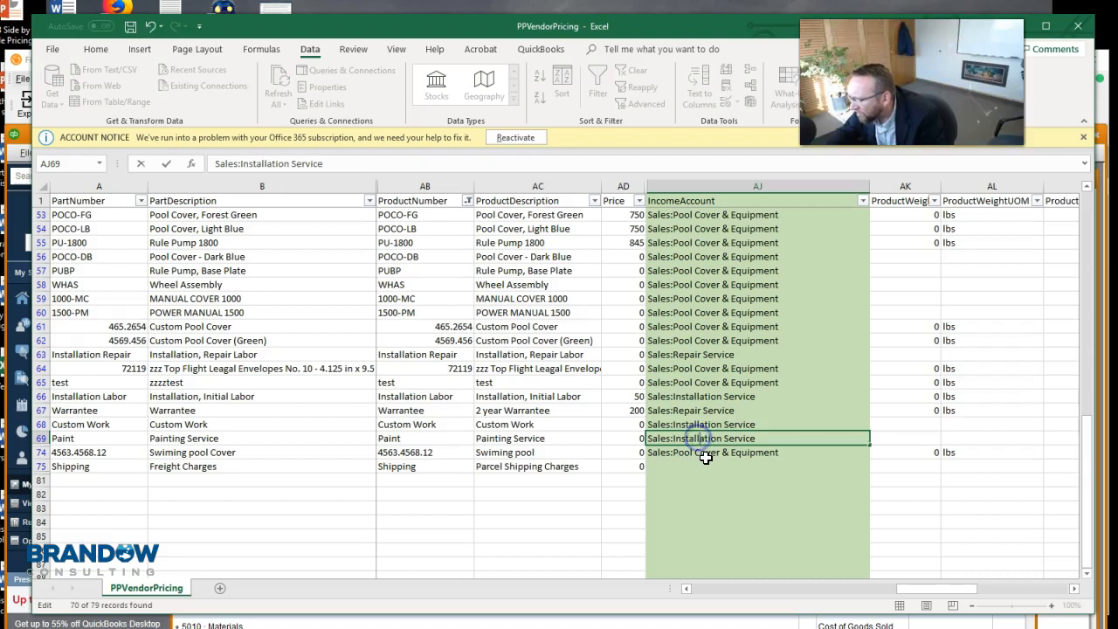
pyautogui.click(708, 453)
pyautogui.click(130, 28)
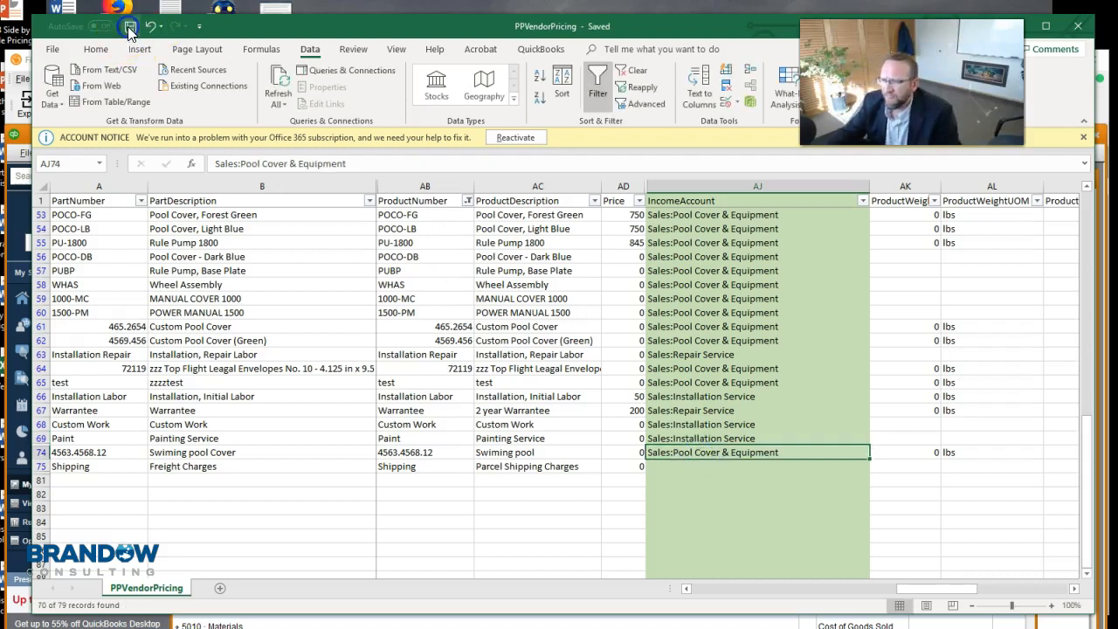
# Step: Return to Fishbowl, dismiss the import error and complete the import with the corrected PPVendorPricing.csv
pyautogui.click(18, 63)
pyautogui.click(554, 386)
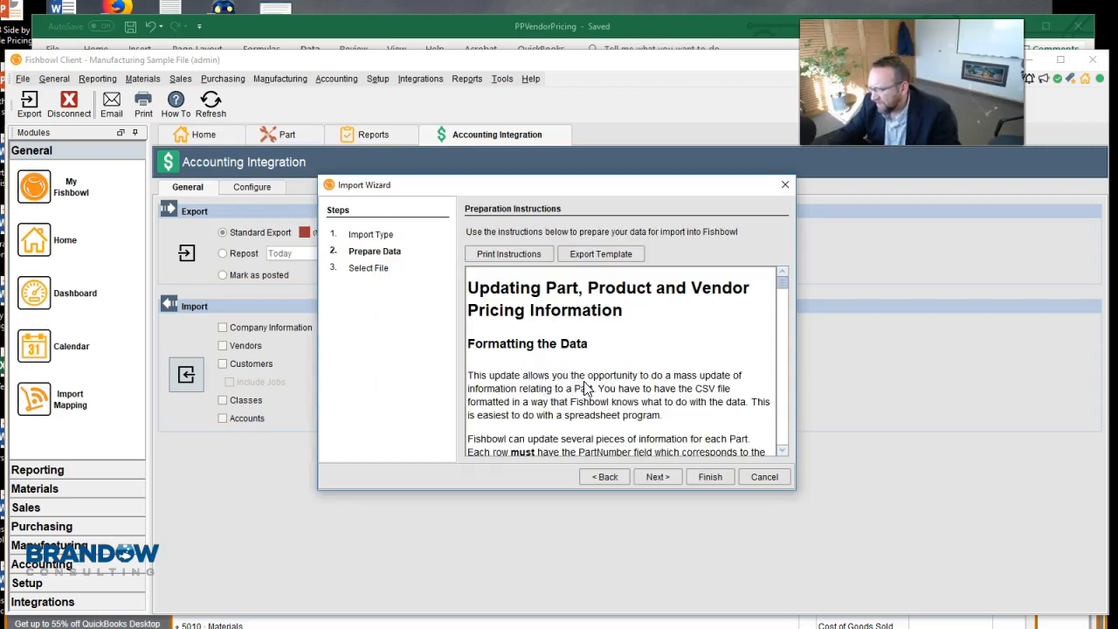
pyautogui.click(678, 479)
pyautogui.click(712, 477)
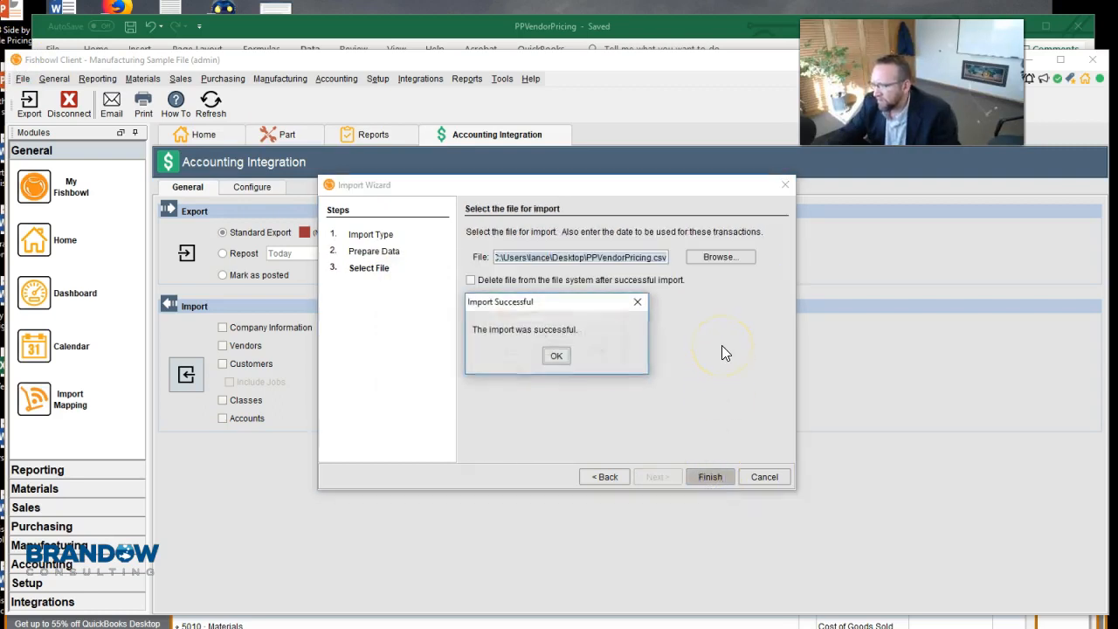
pyautogui.click(560, 356)
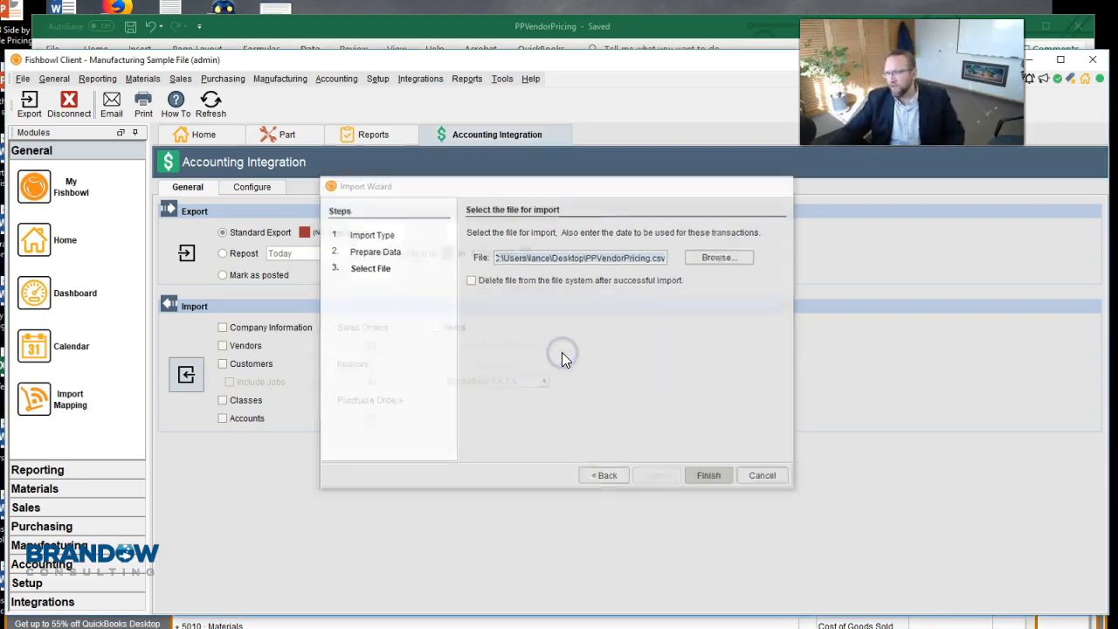
# Step: Return to the Part module and refresh it to check the accounts of Swimming Pool Pump 45651.216.15
pyautogui.click(280, 135)
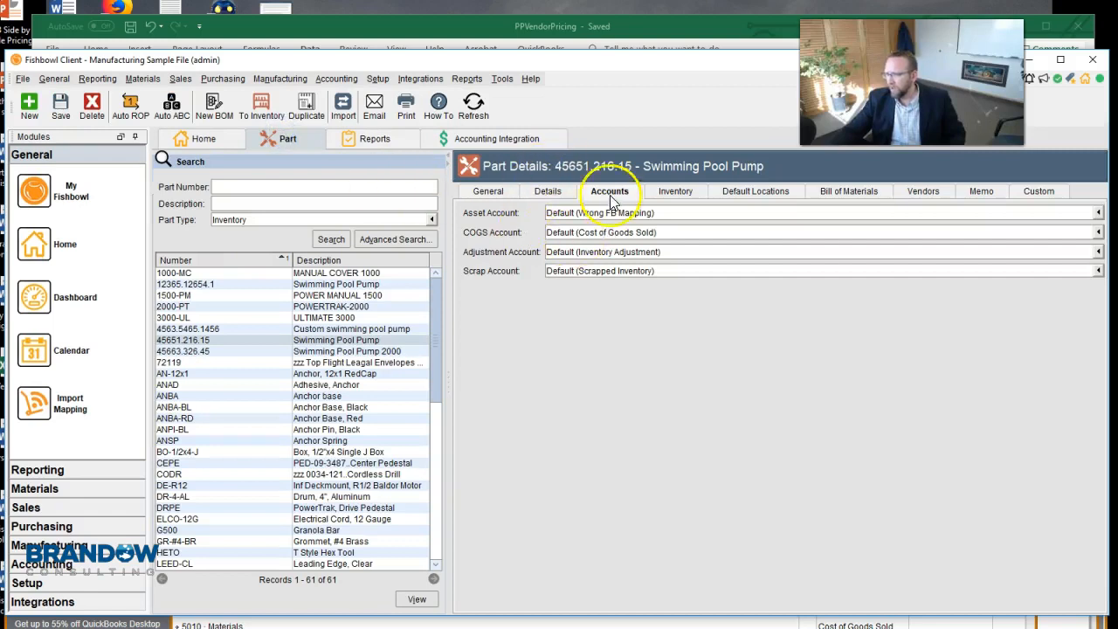
pyautogui.click(485, 110)
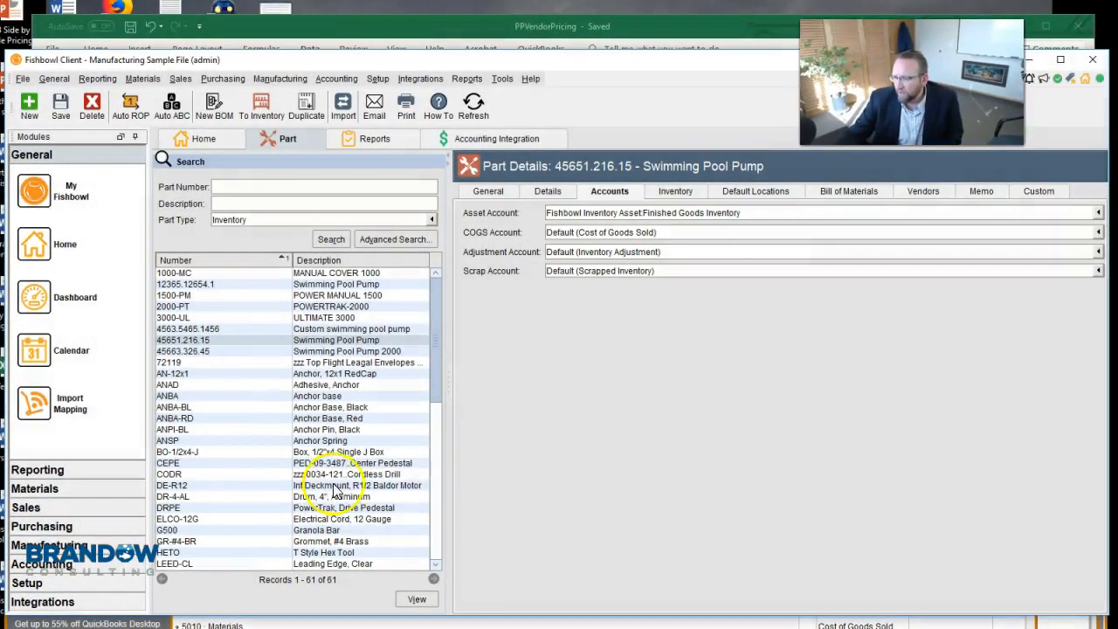
pyautogui.moveTo(436, 327); pyautogui.dragTo(434, 289)
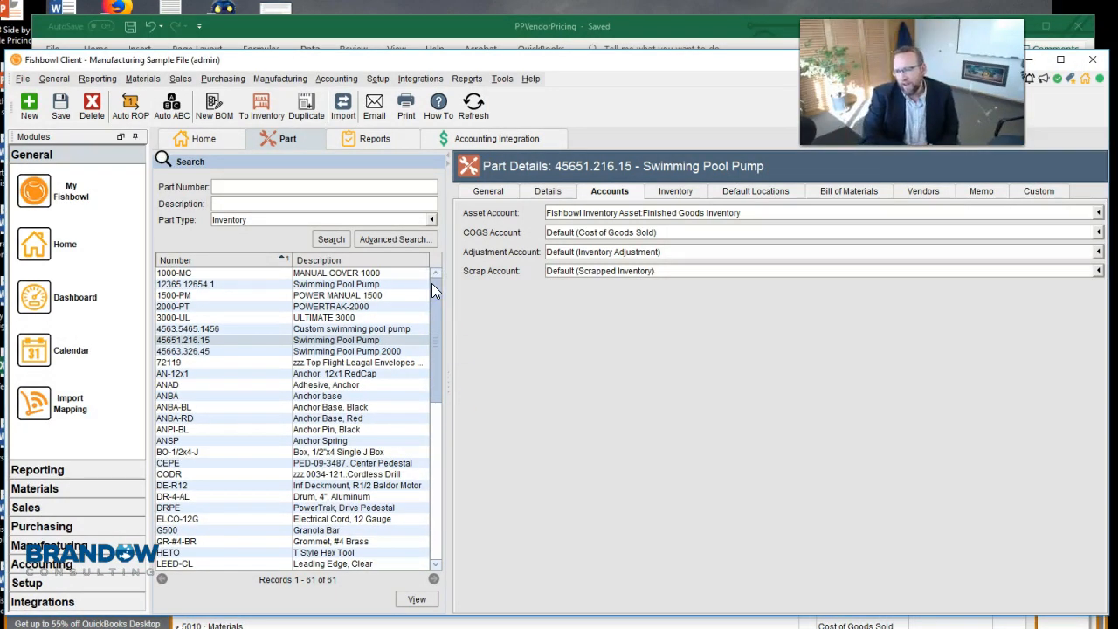